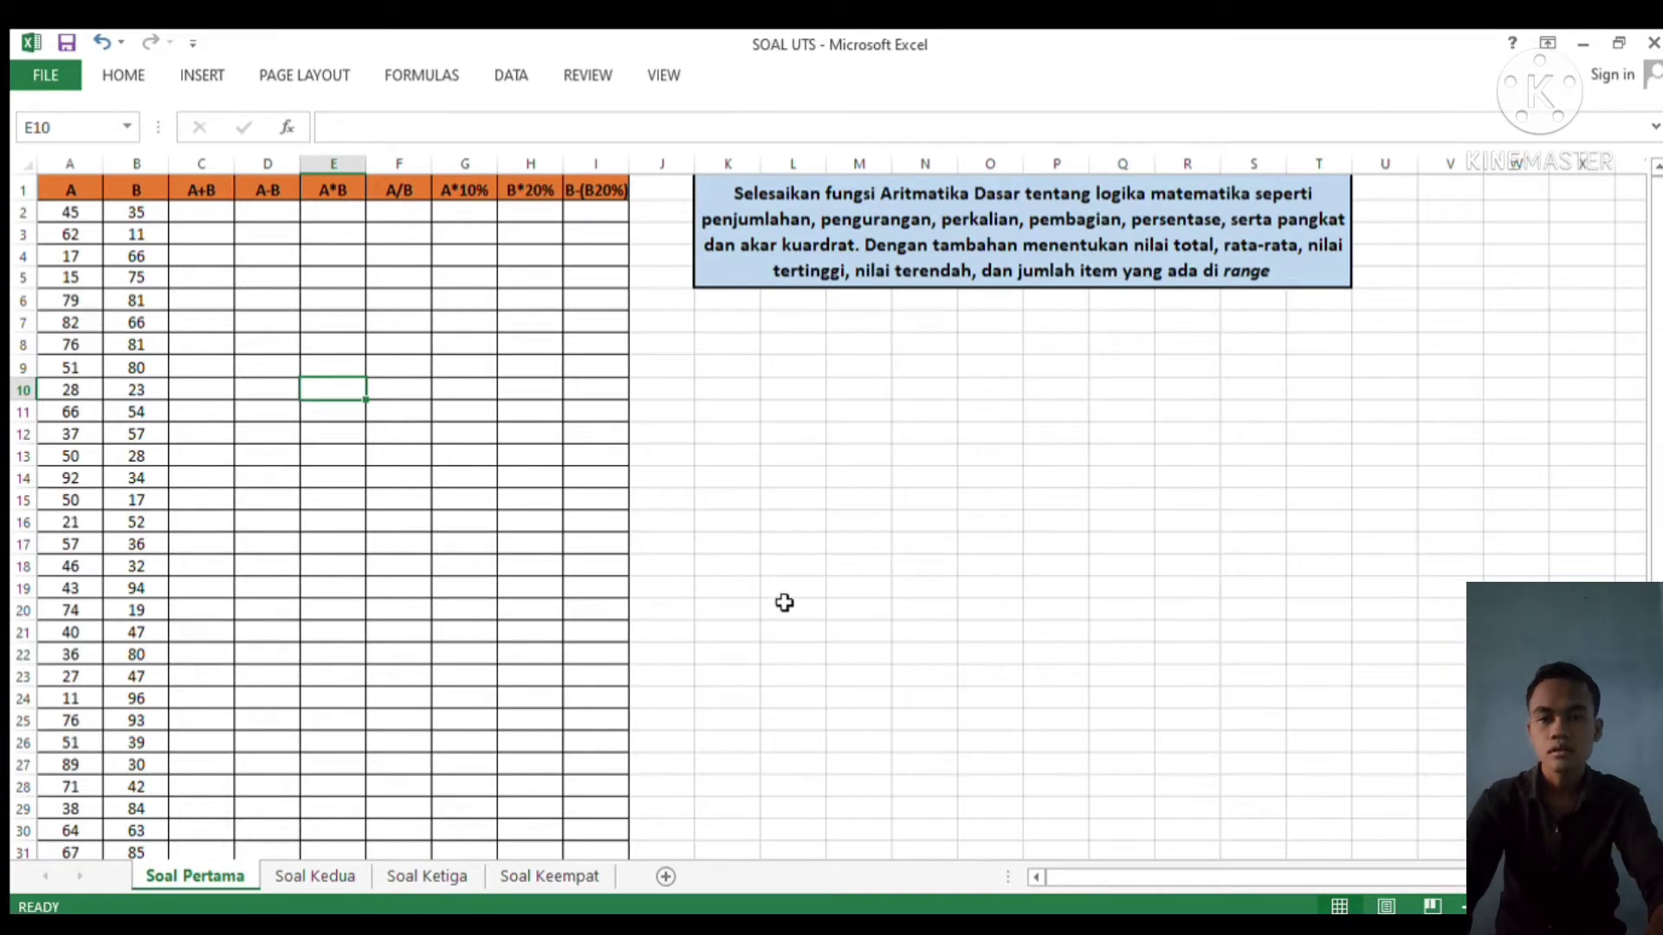
# Look through the Soal Kedua, Soal Ketiga and Soal Keempat sheets and return to Soal Pertama
pyautogui.click(329, 876)
pyautogui.click(234, 876)
pyautogui.click(290, 877)
pyautogui.click(407, 877)
pyautogui.click(540, 875)
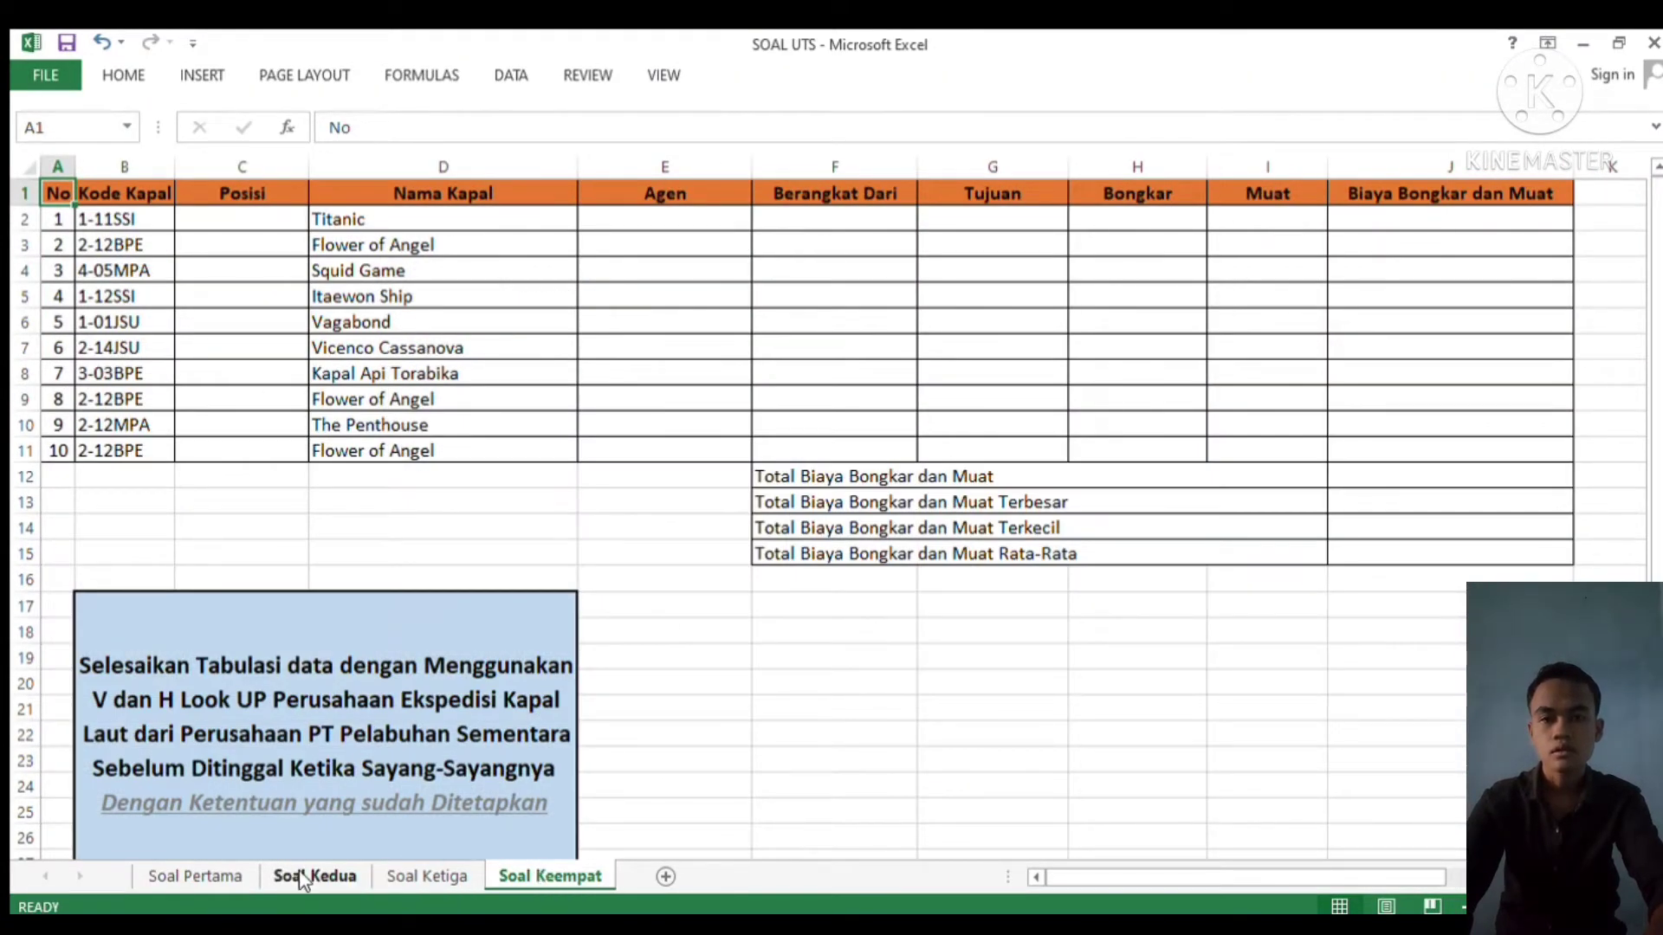
pyautogui.click(214, 876)
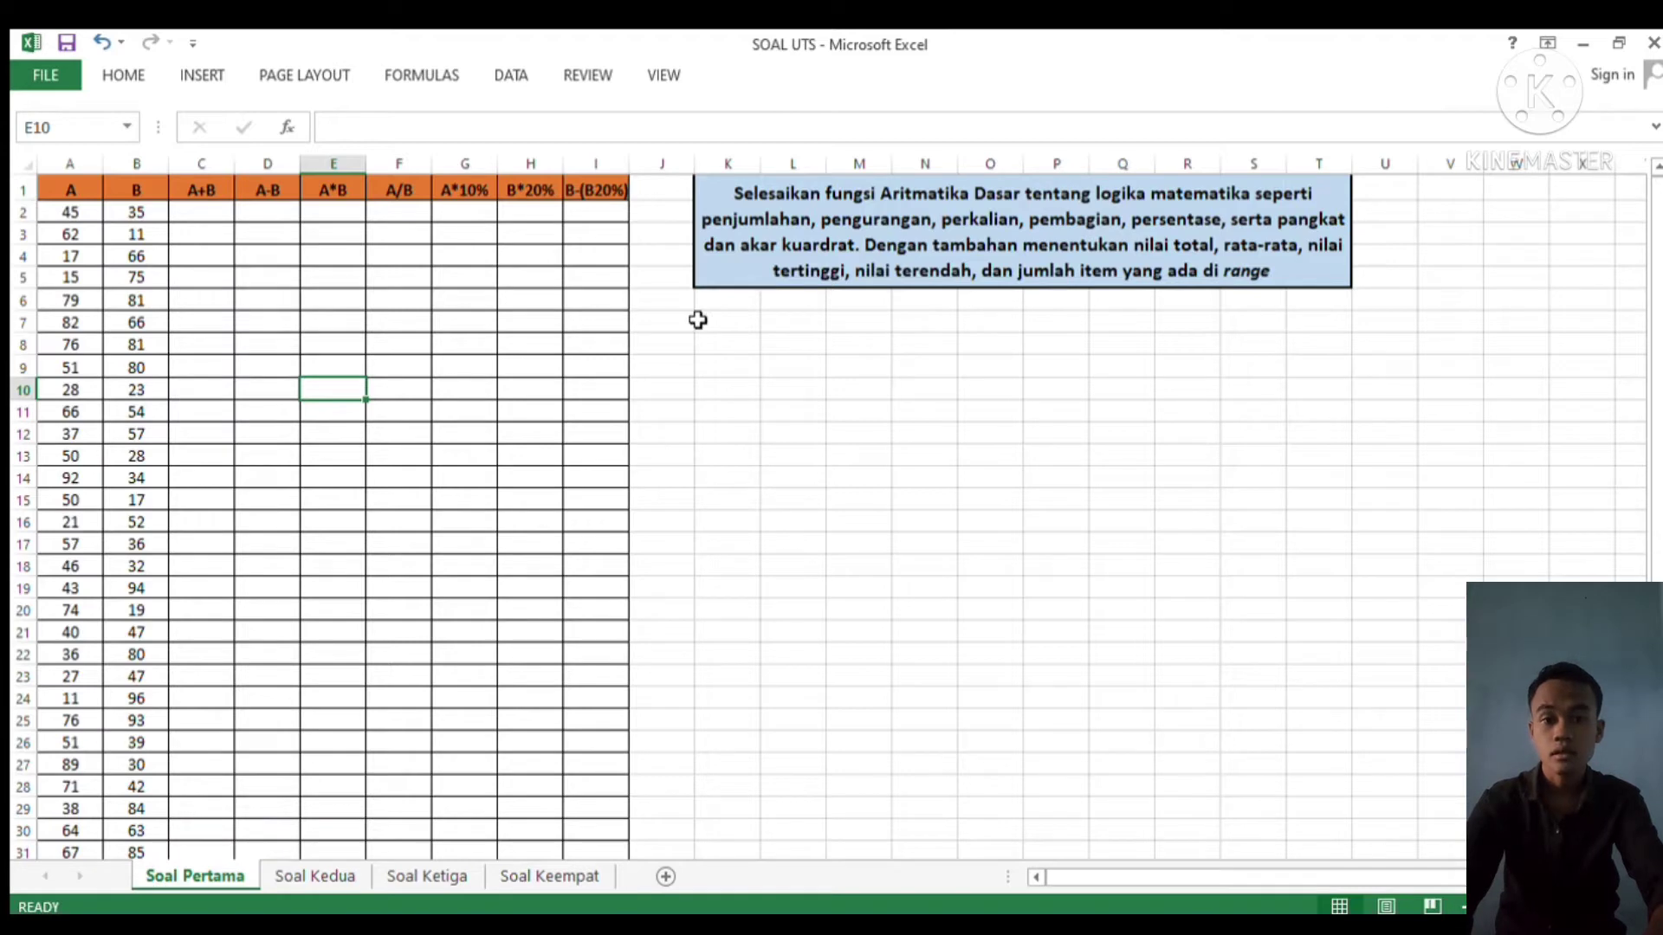
# Enter the formula =A2+B2 in C2 and fill it down the A+B column to row 35
pyautogui.click(194, 220)
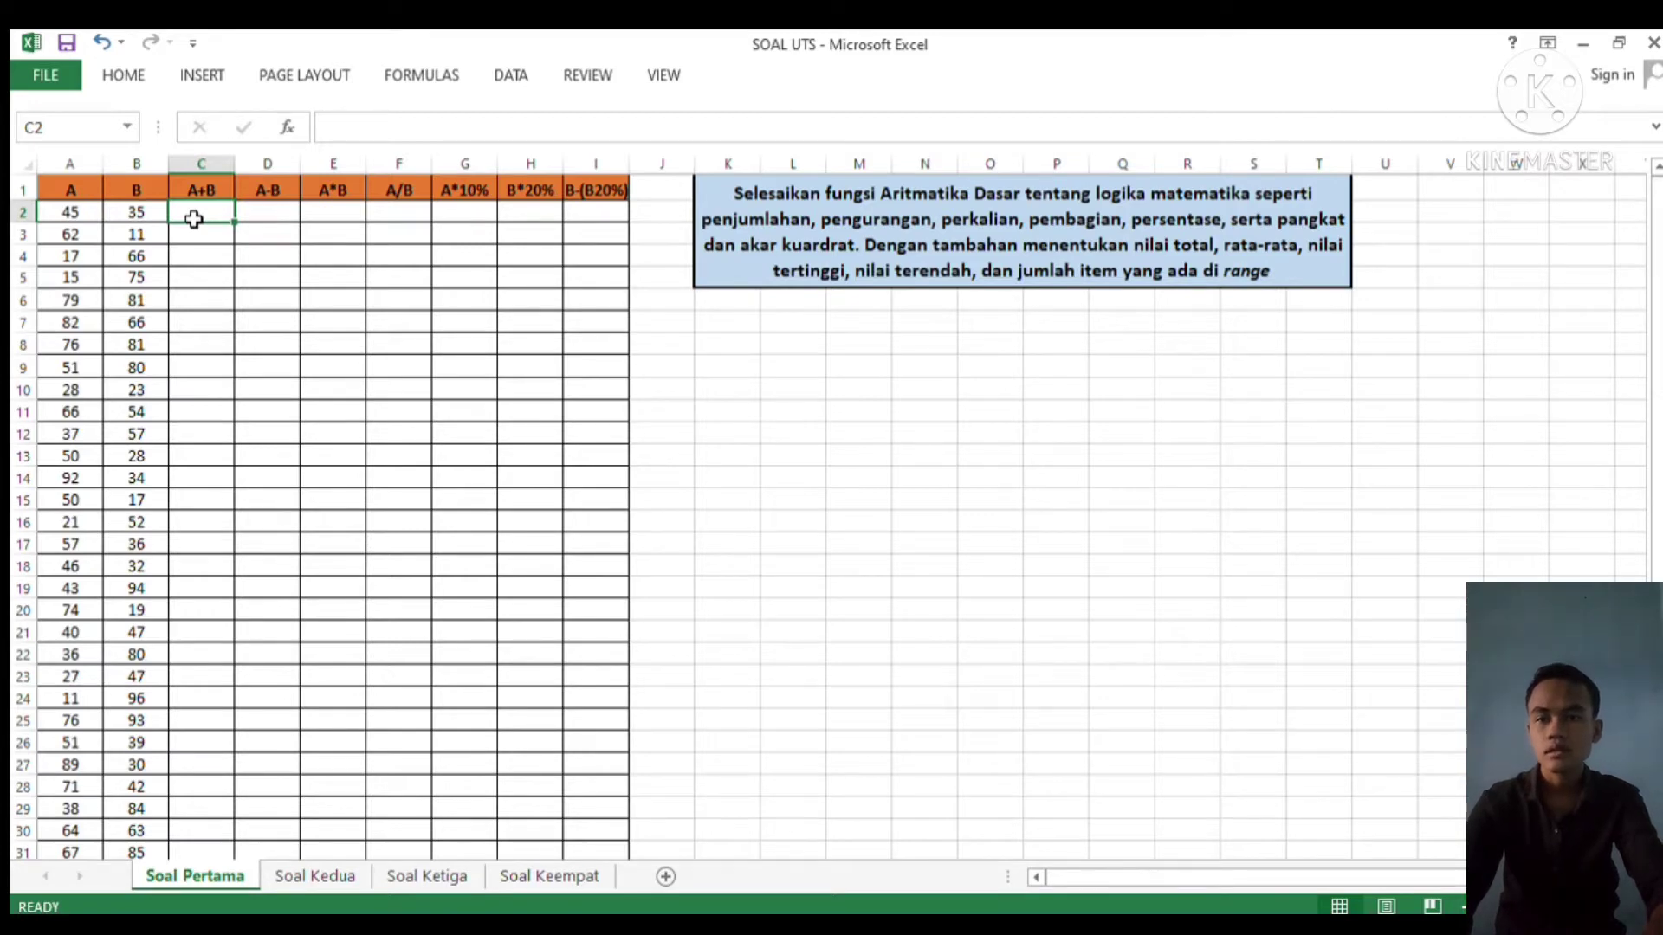
pyautogui.write('=')
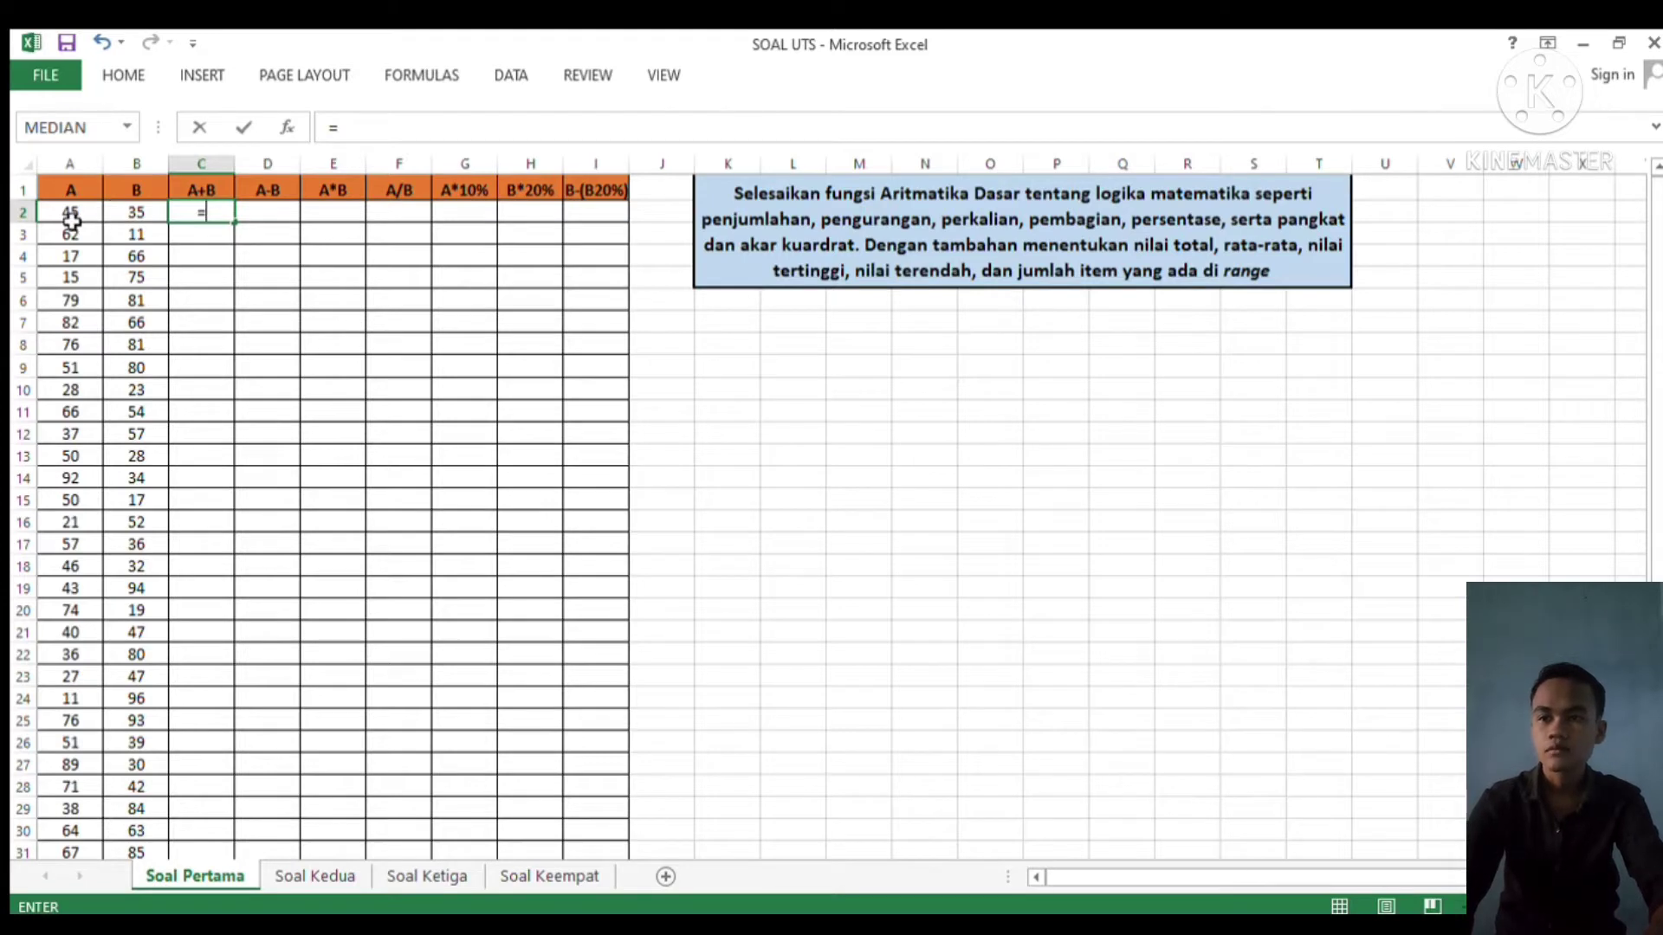
pyautogui.click(72, 221)
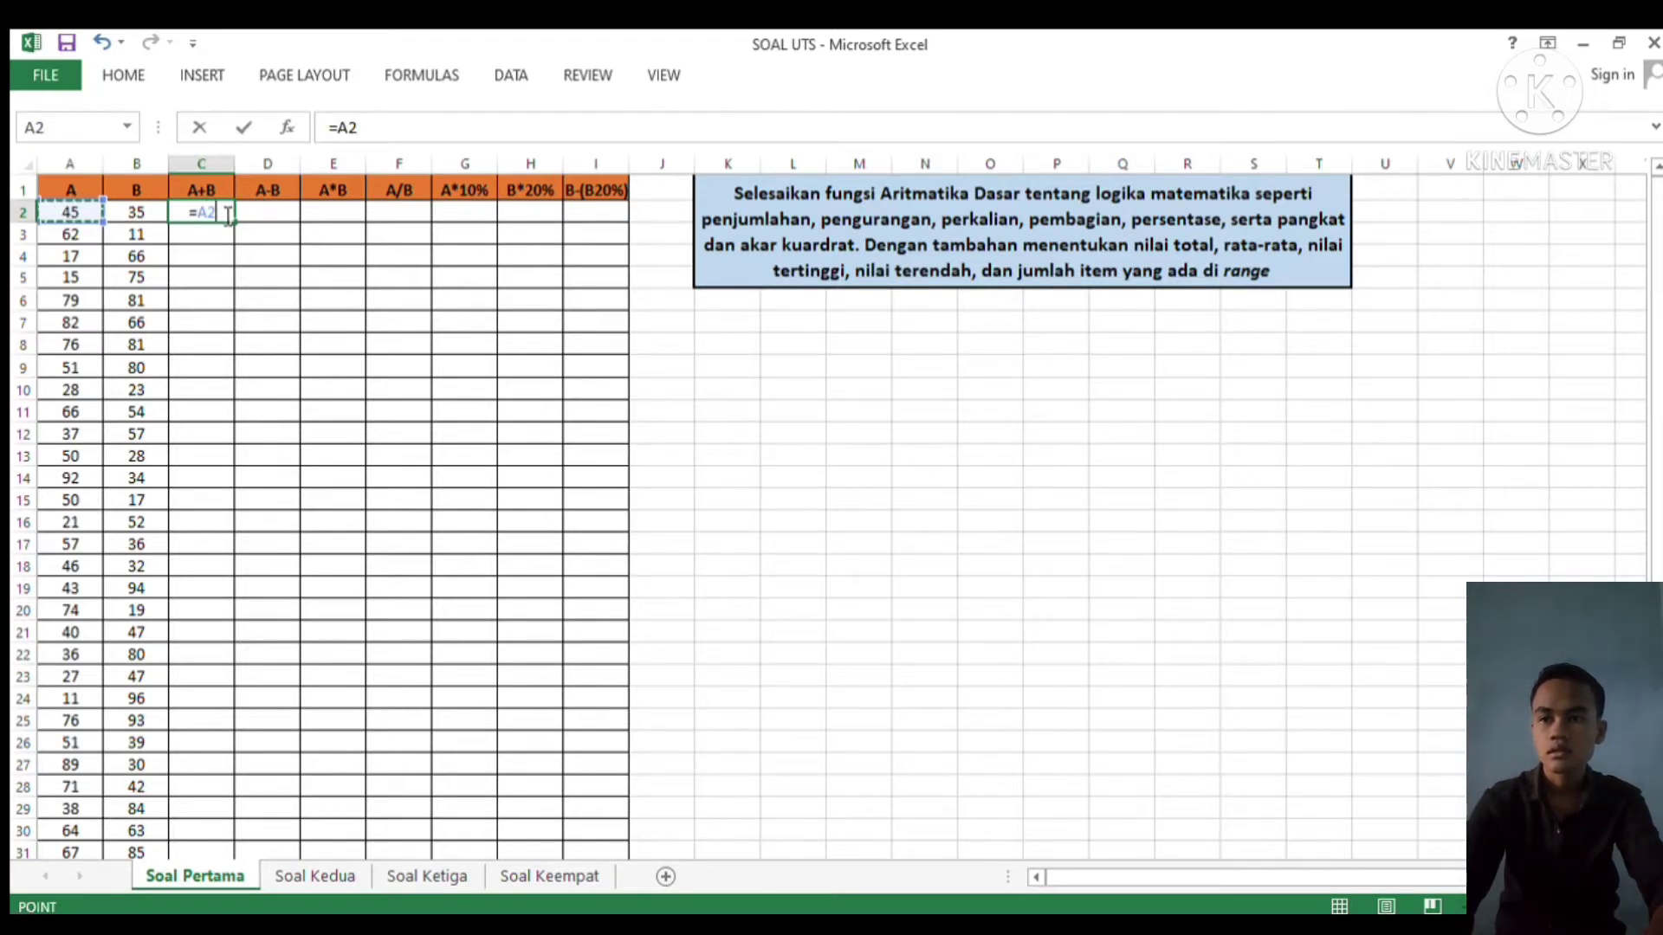
pyautogui.write('+')
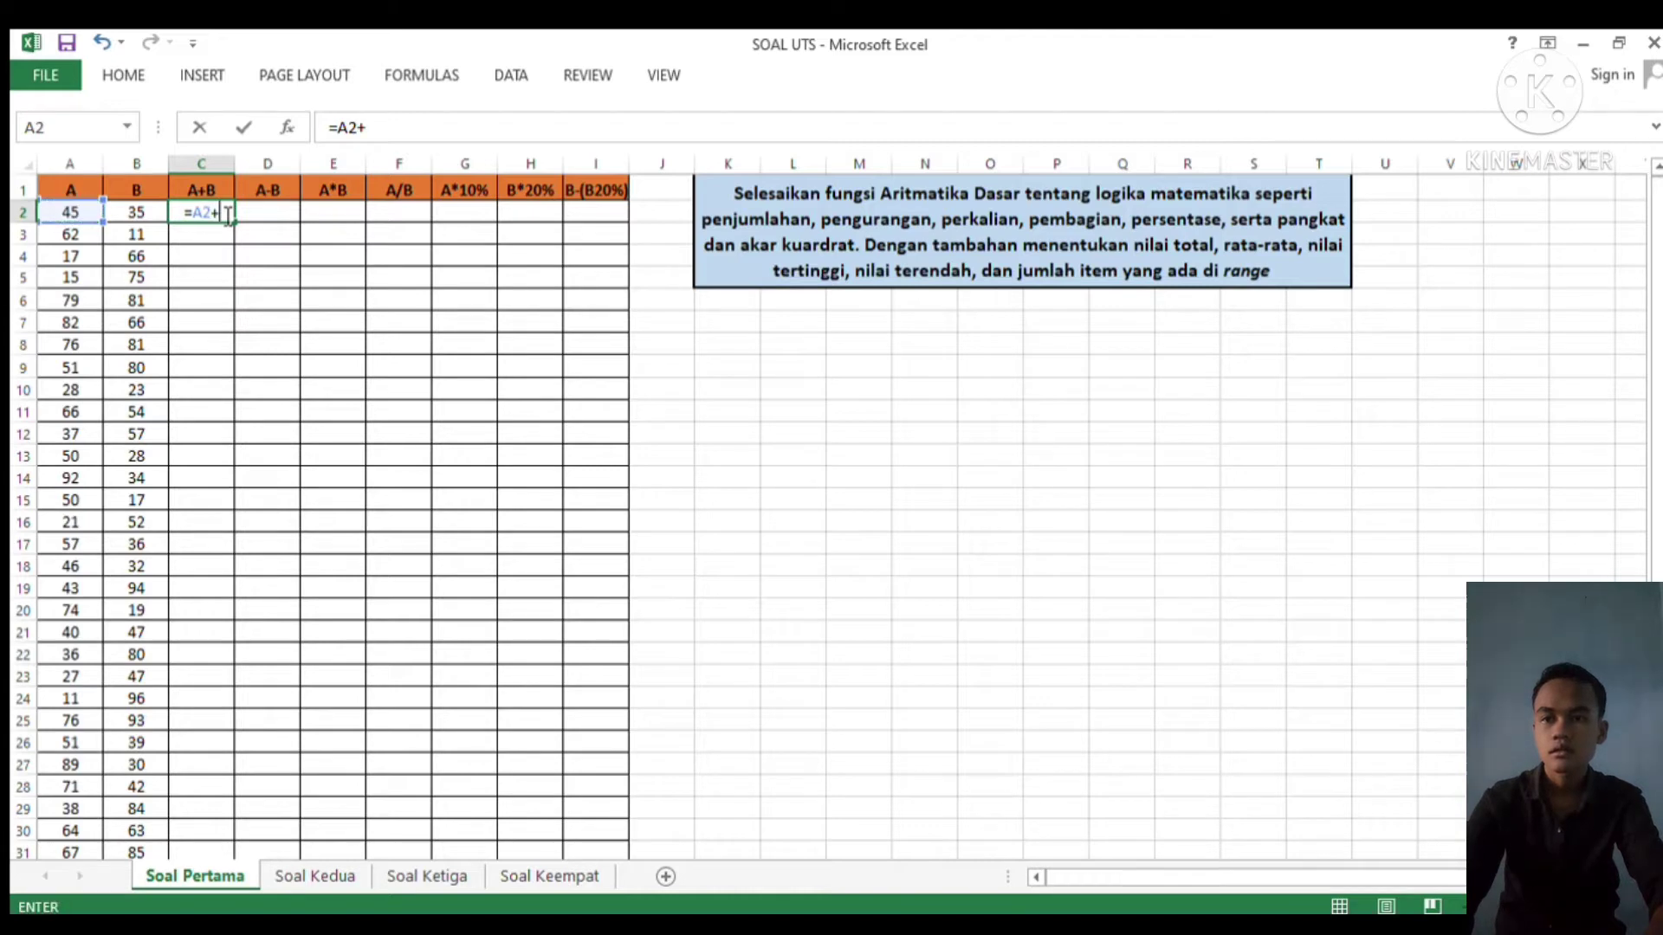
pyautogui.click(144, 218)
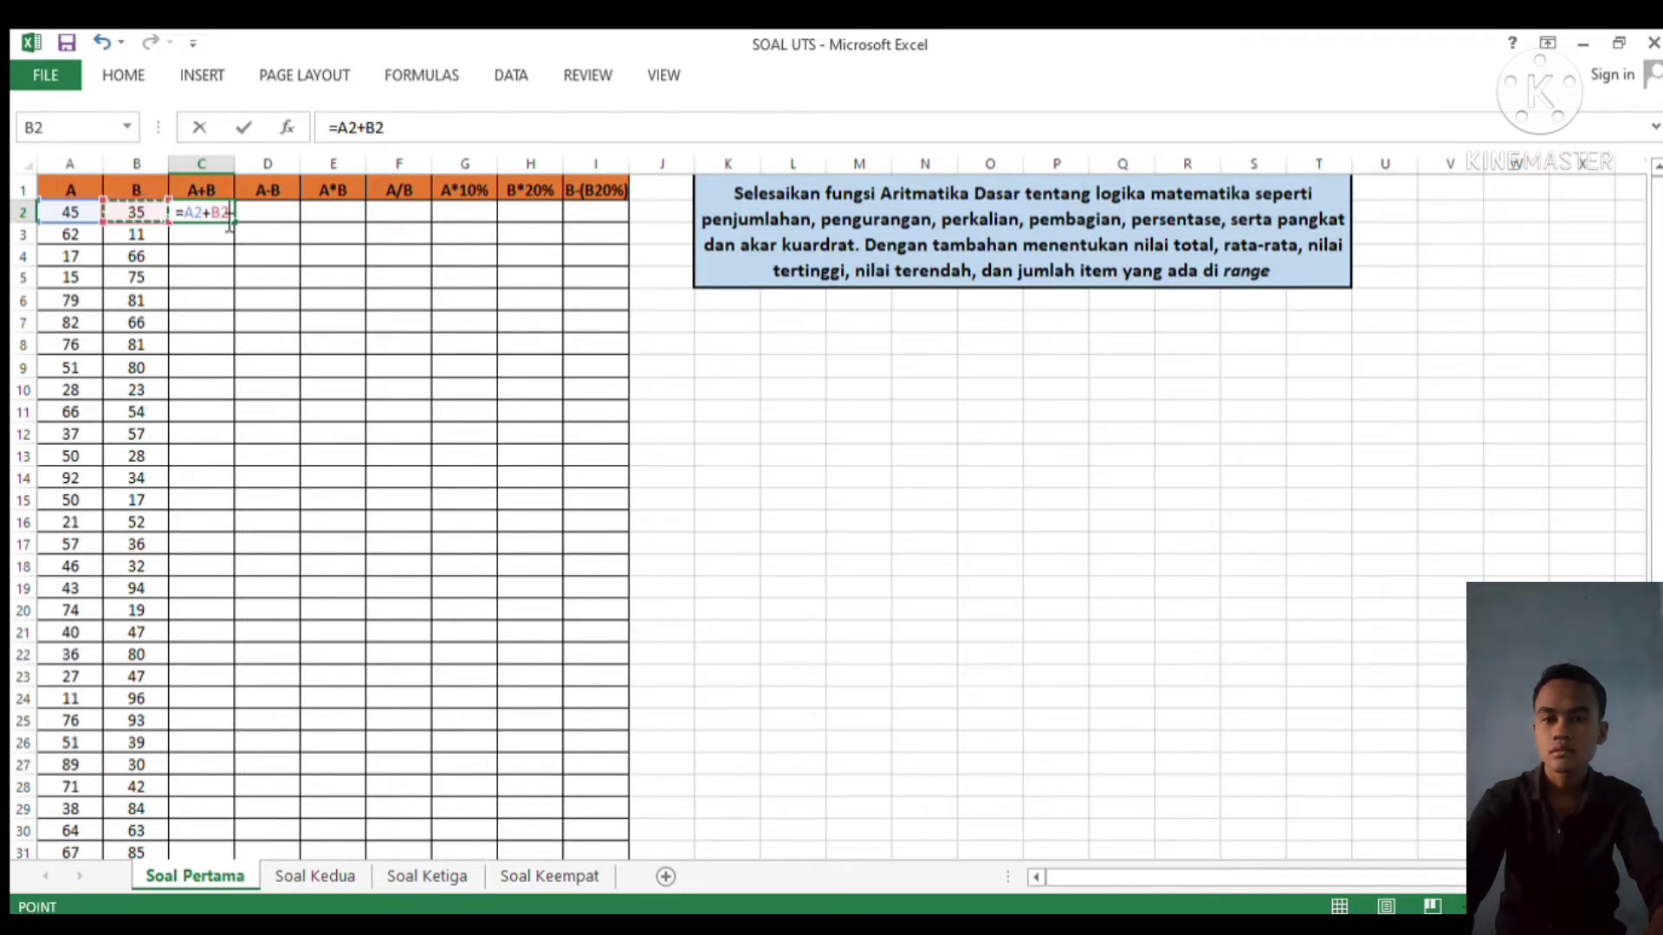
pyautogui.press('Return')
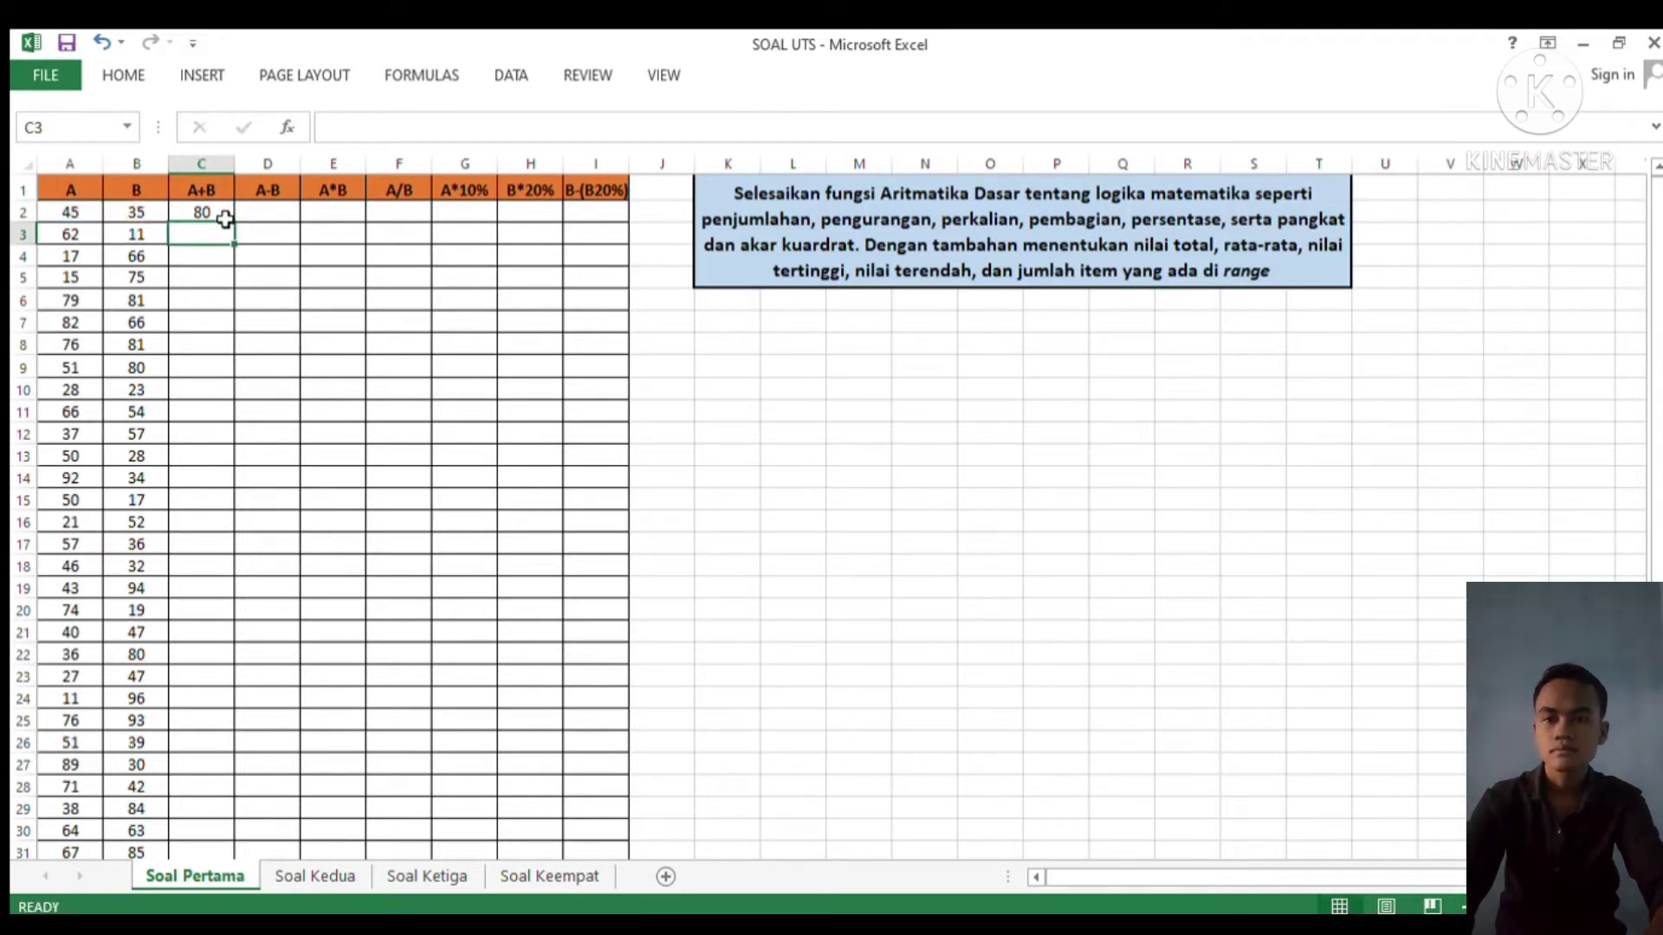
pyautogui.click(214, 212)
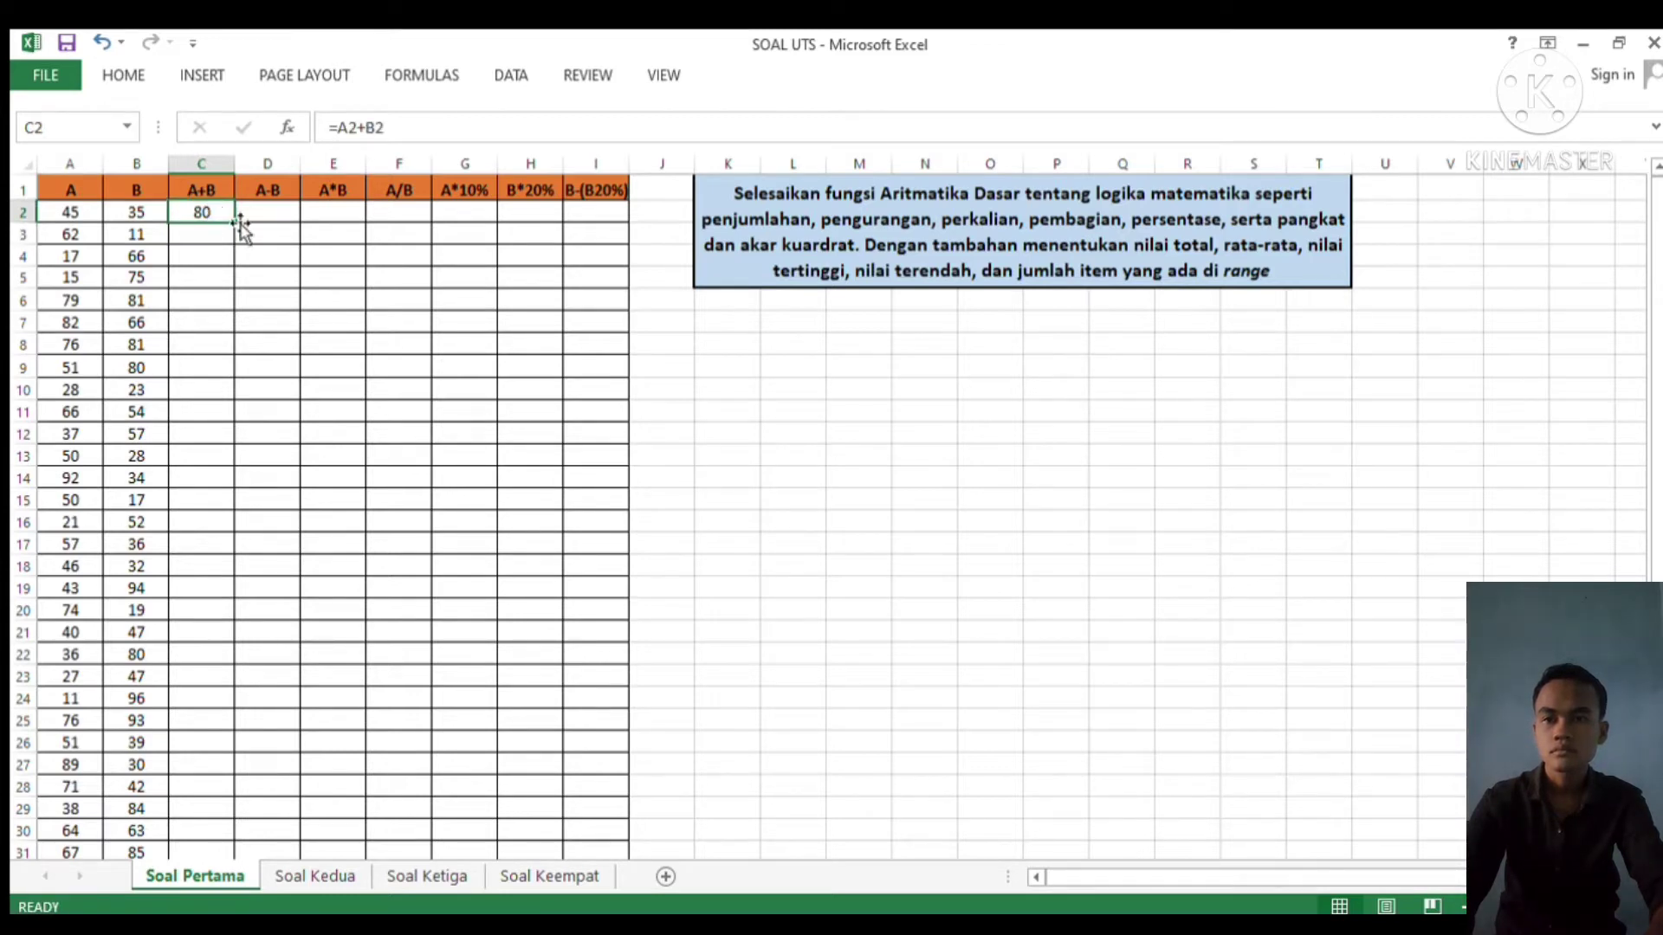
pyautogui.moveTo(229, 227); pyautogui.dragTo(232, 729)
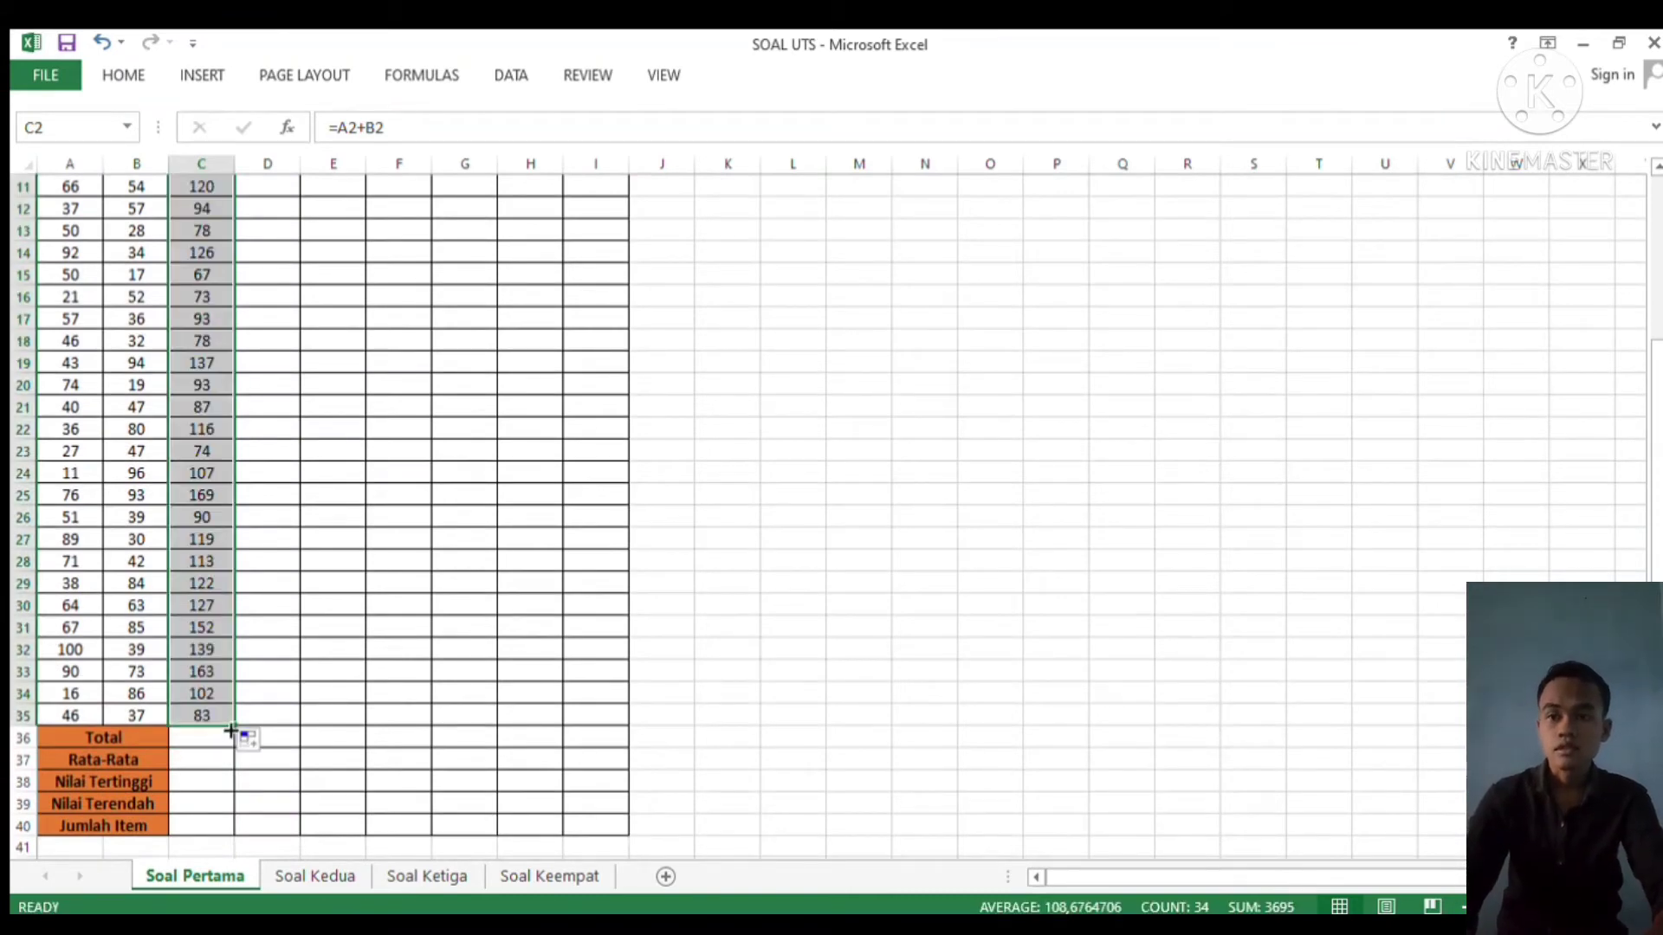
pyautogui.click(329, 530)
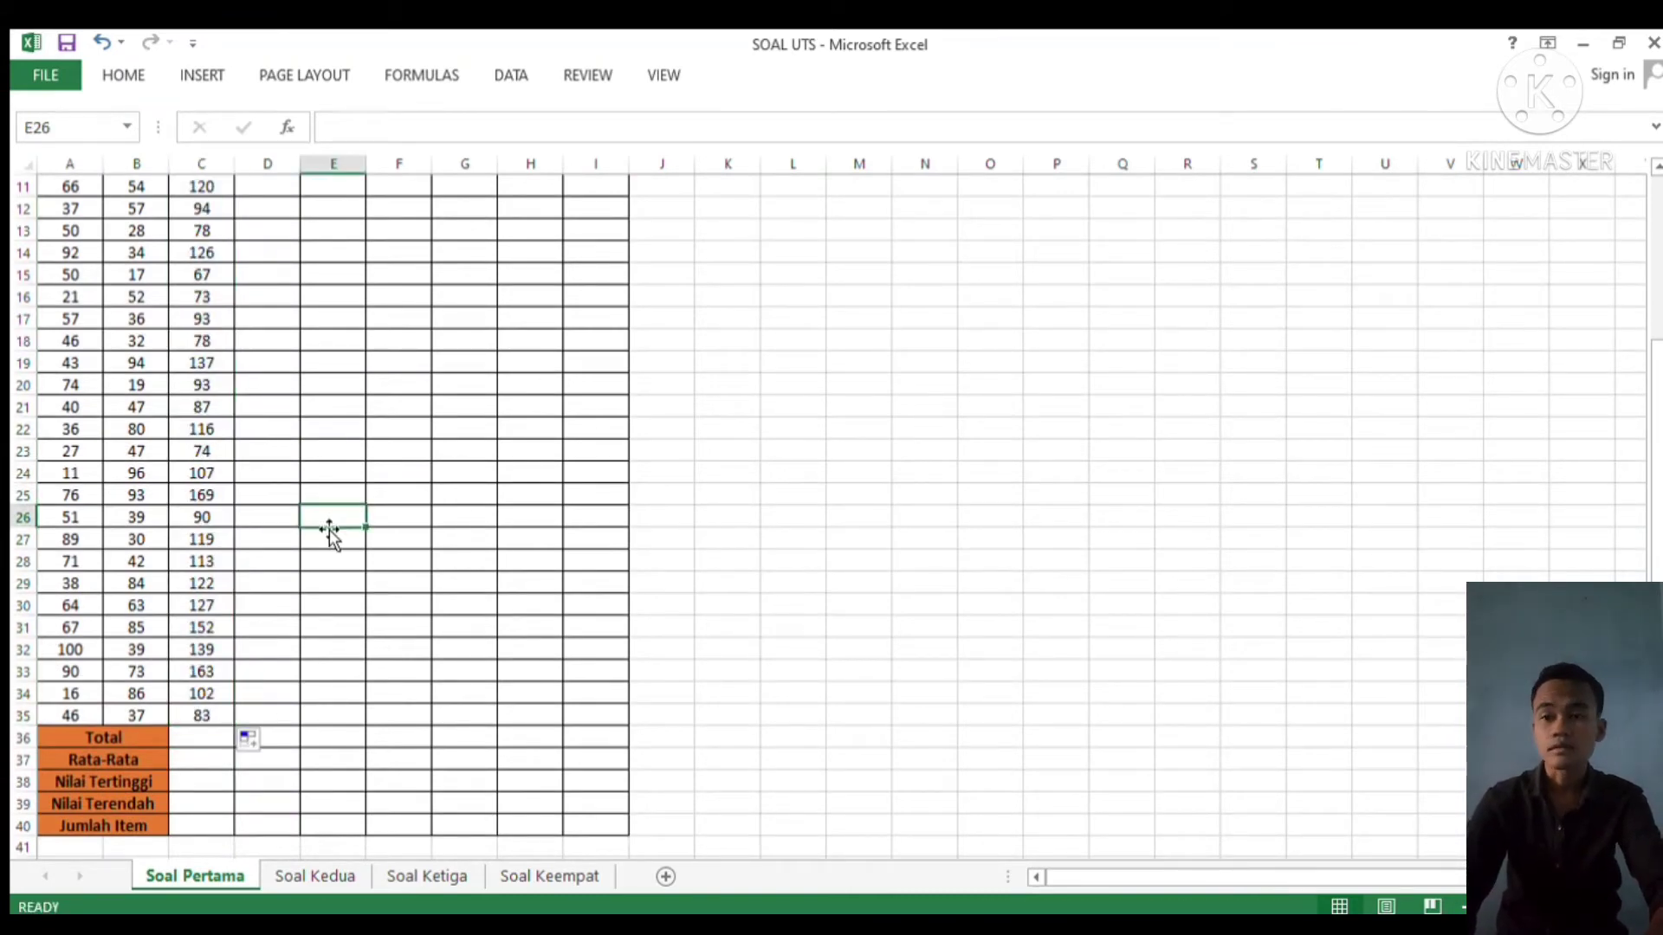
# Enter the formula =A2-B2 in D2 and fill it down the A-B column to row 35
pyautogui.press('Up')
pyautogui.press('Up')
pyautogui.press('Up')
pyautogui.press('Up')
pyautogui.press('Up')
pyautogui.press('Up')
pyautogui.press('Up')
pyautogui.press('Up')
pyautogui.press('Up')
pyautogui.press('Up')
pyautogui.press('Up')
pyautogui.press('Up')
pyautogui.press('Up')
pyautogui.press('Up')
pyautogui.press('Up')
pyautogui.press('Up')
pyautogui.press('Up')
pyautogui.press('Up')
pyautogui.press('Up')
pyautogui.press('Up')
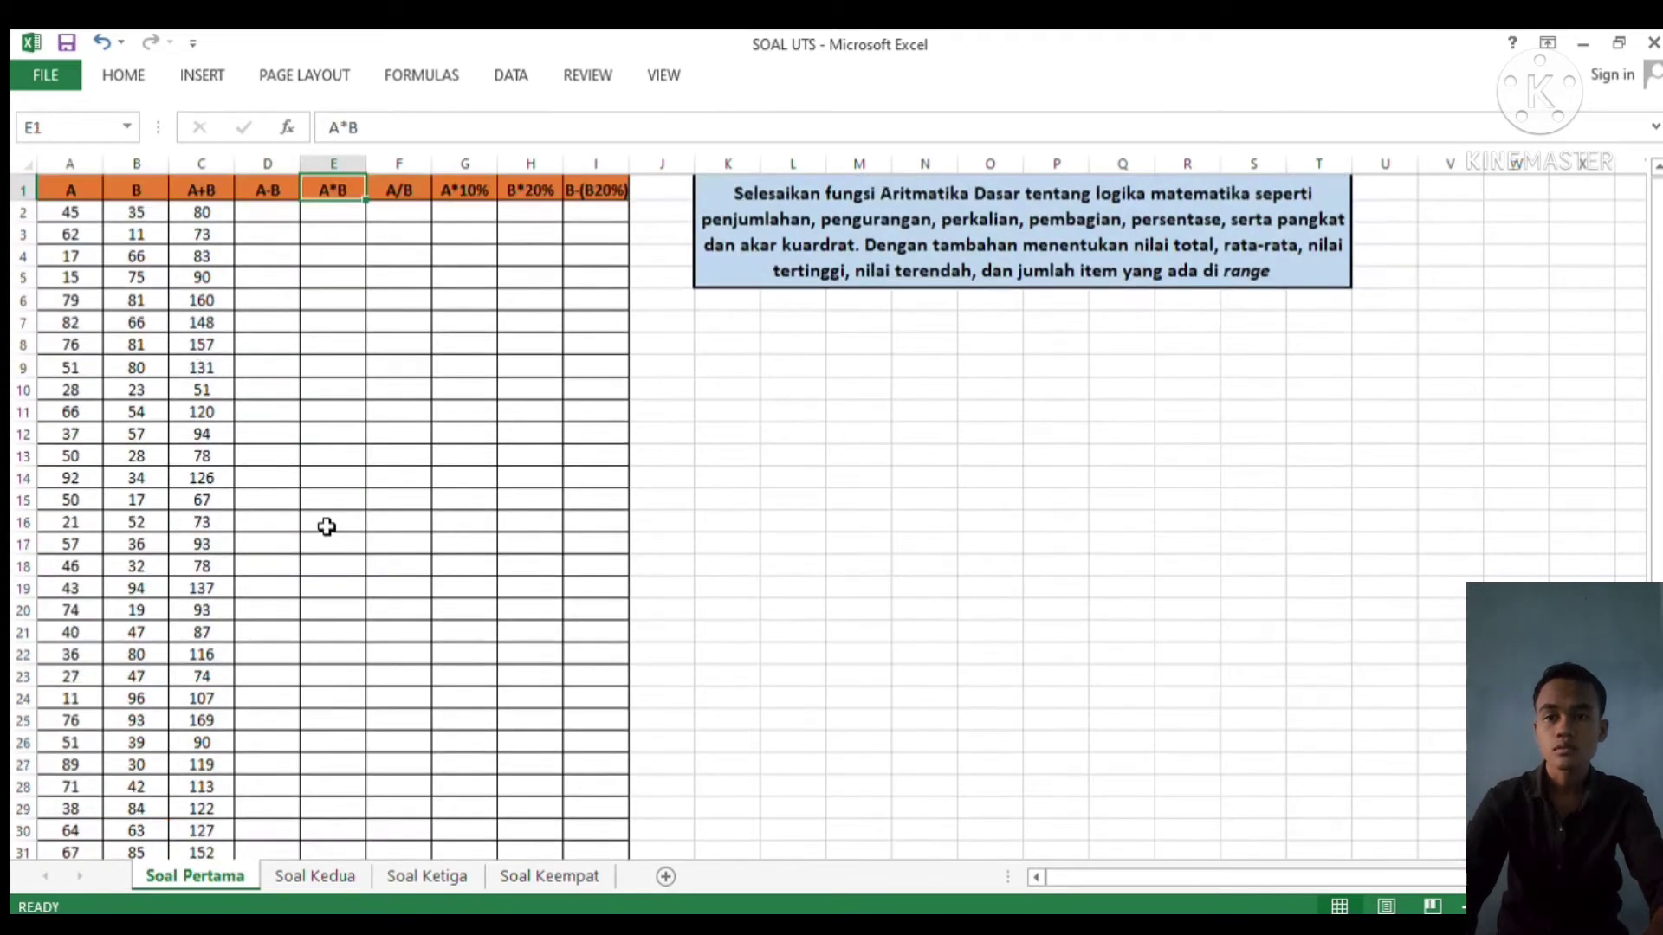
pyautogui.click(271, 212)
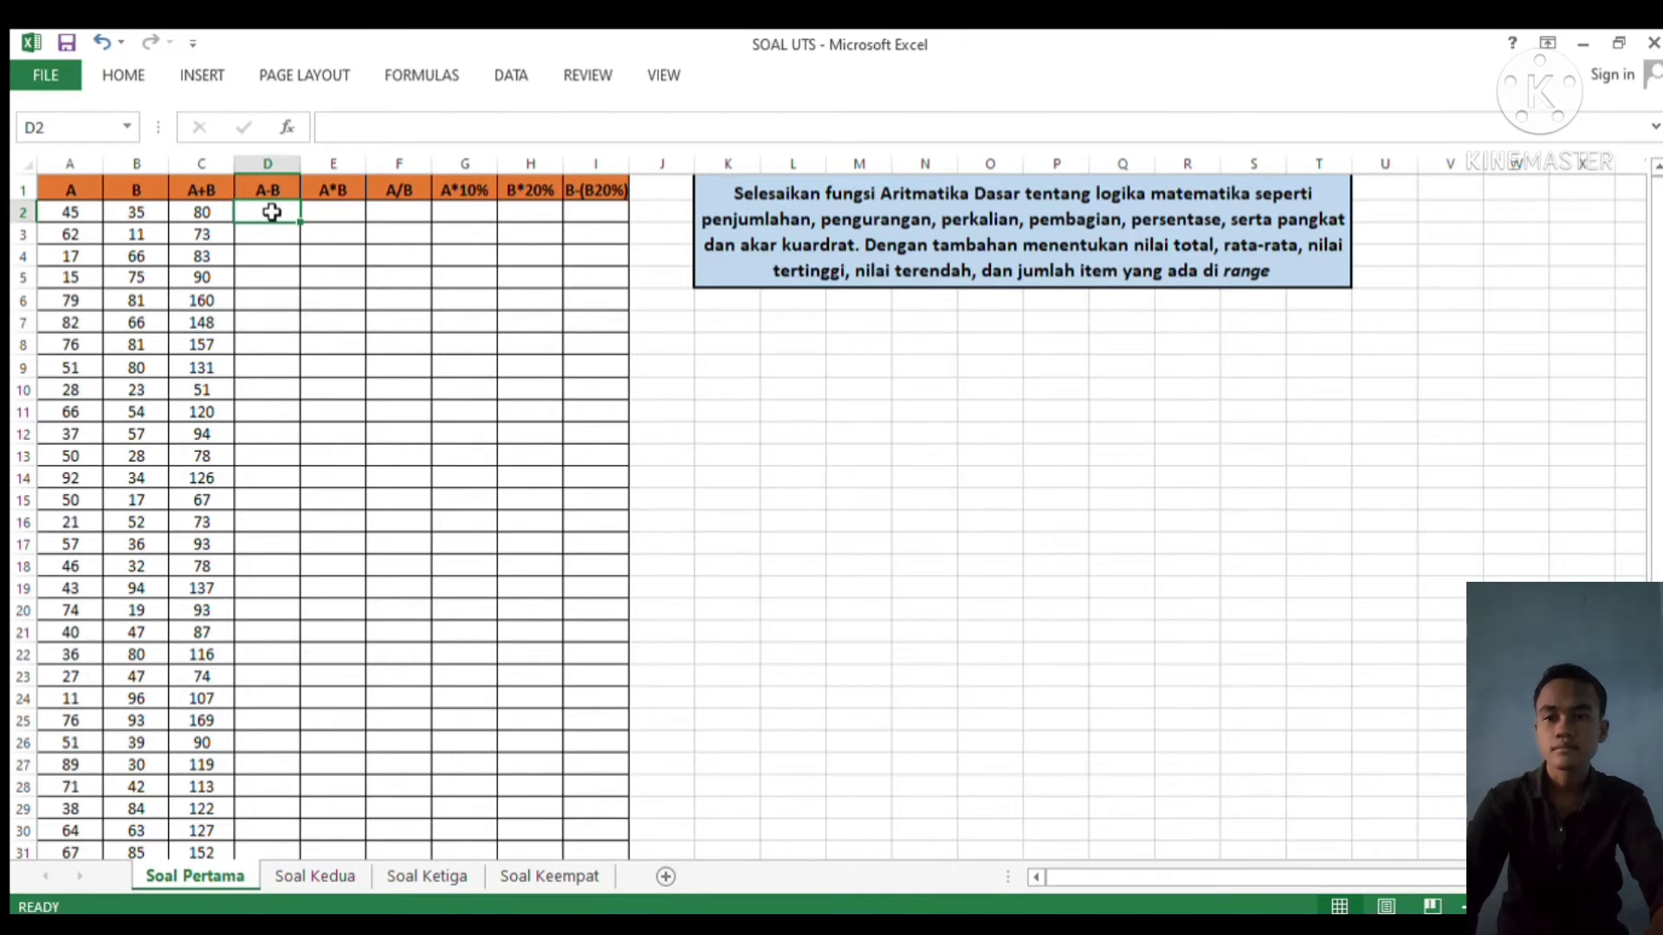
pyautogui.write('=')
pyautogui.click(76, 212)
pyautogui.write('_')
pyautogui.press('BackSpace')
pyautogui.write('-')
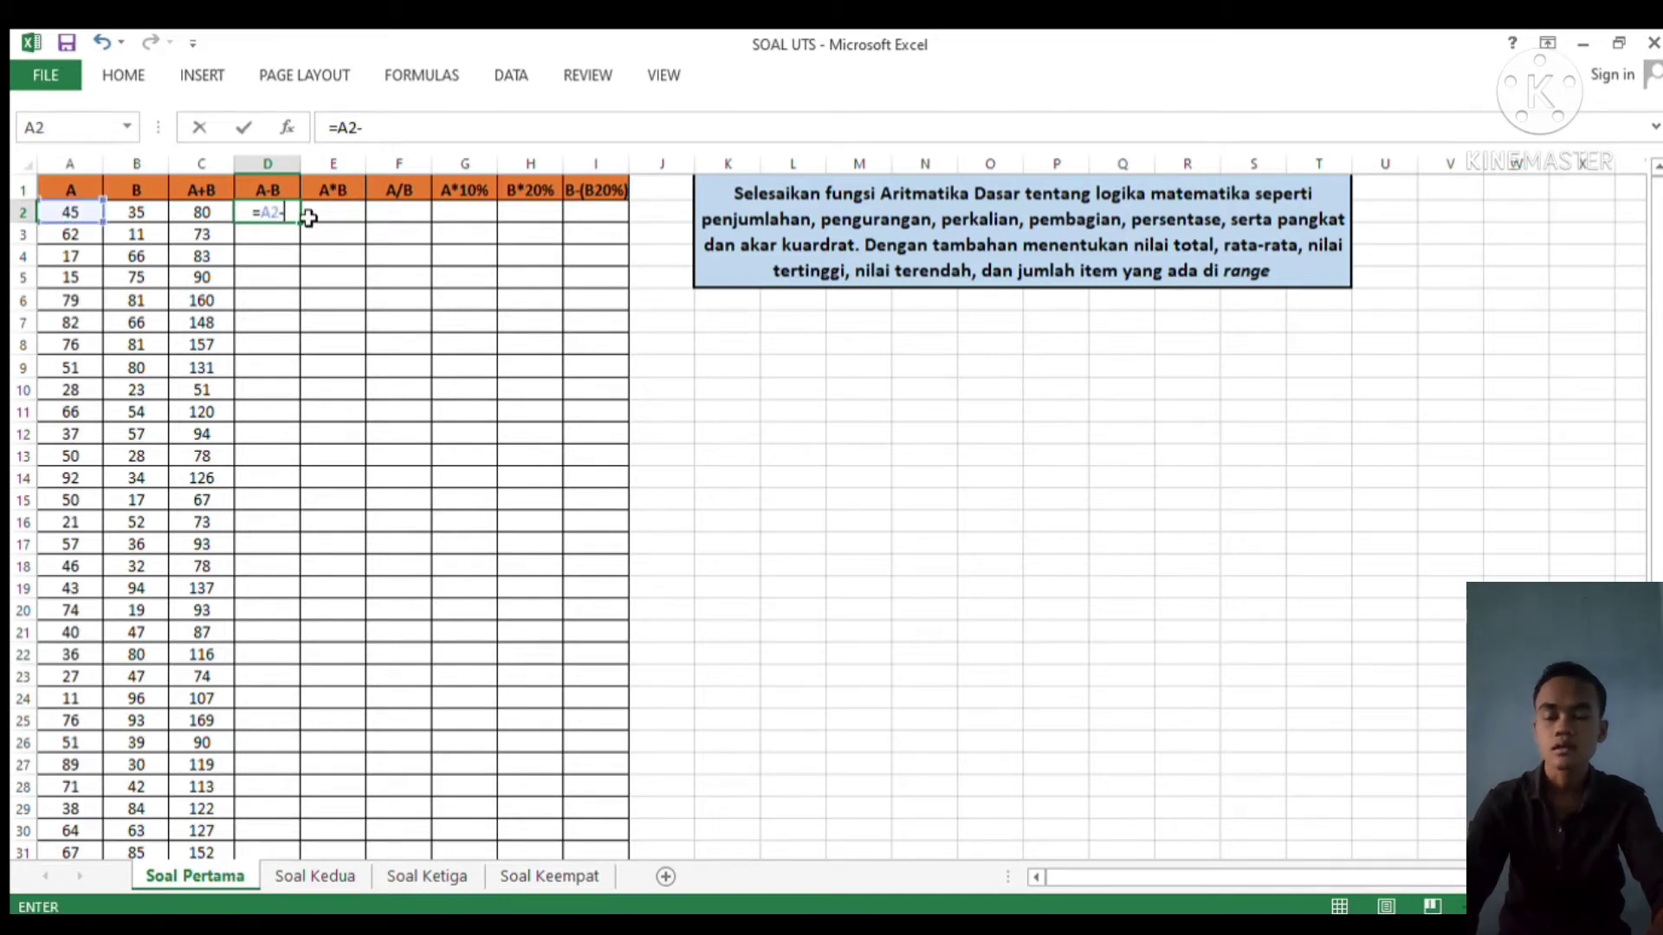
pyautogui.click(149, 216)
pyautogui.press('Return')
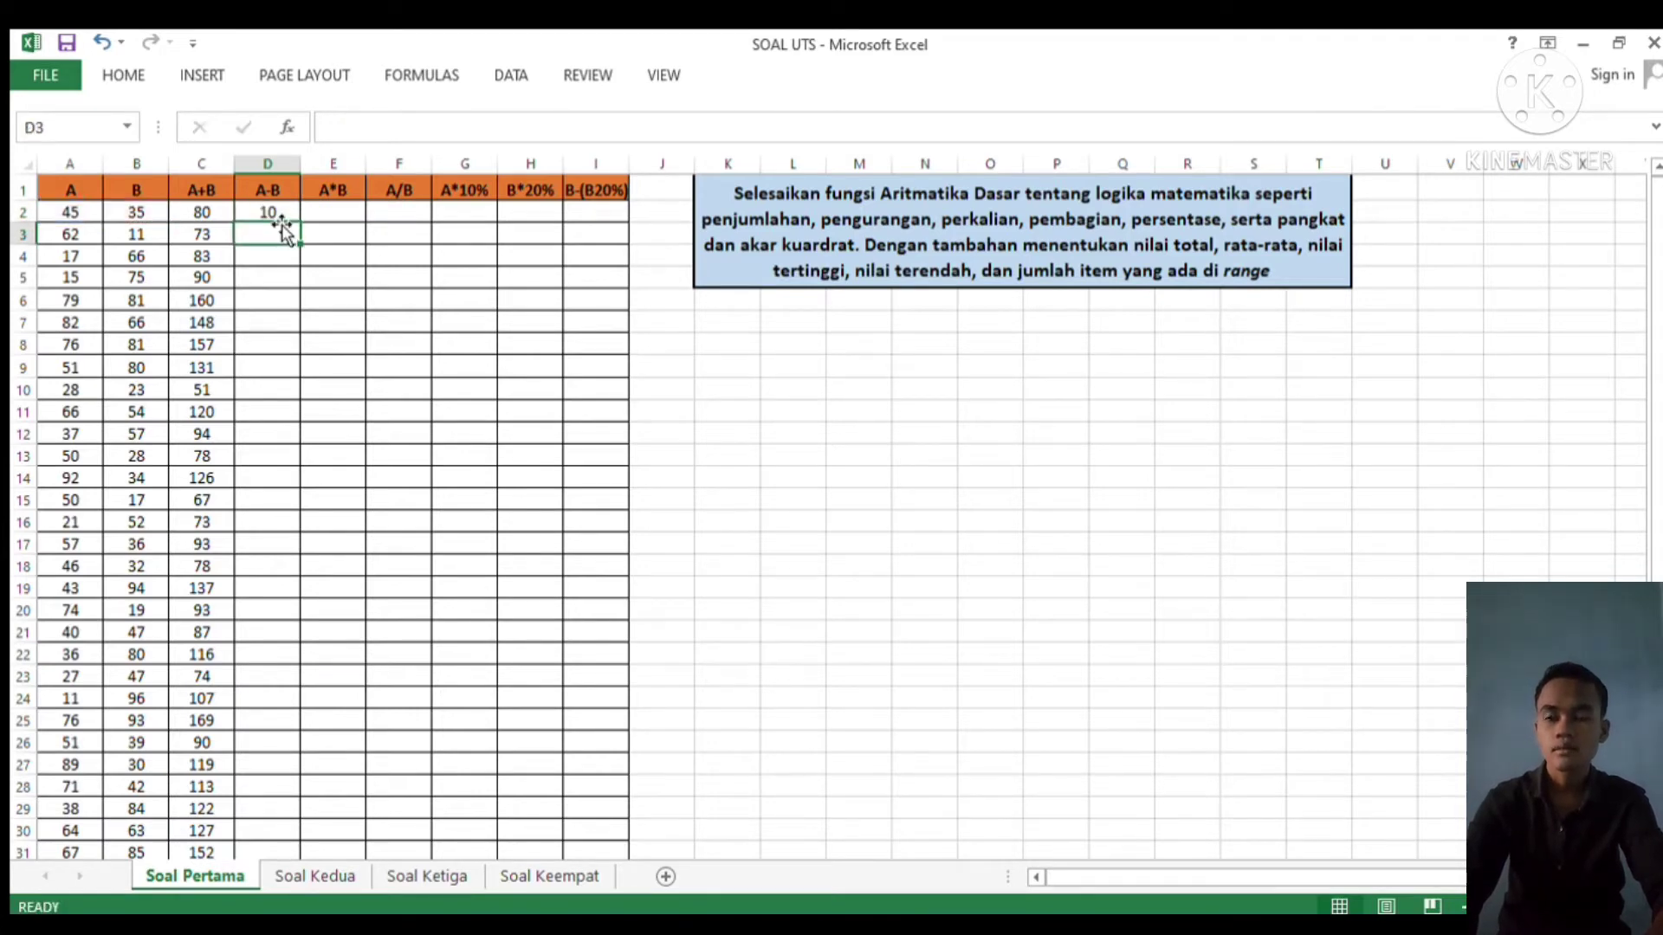
pyautogui.click(278, 216)
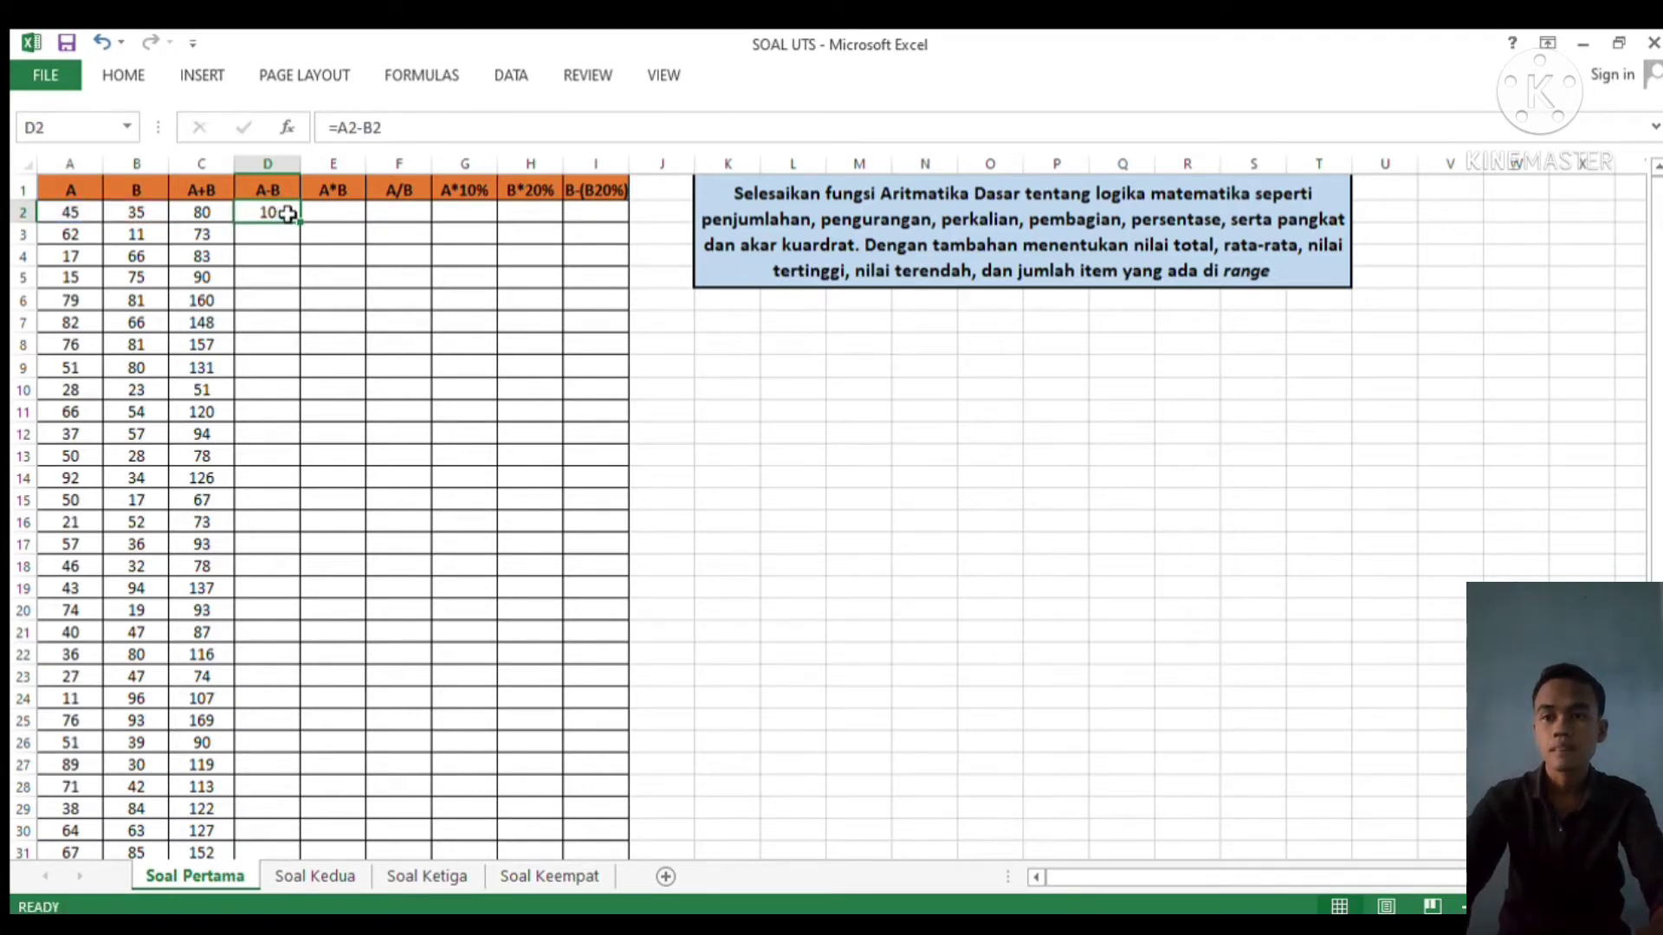
pyautogui.moveTo(299, 228); pyautogui.dragTo(263, 735)
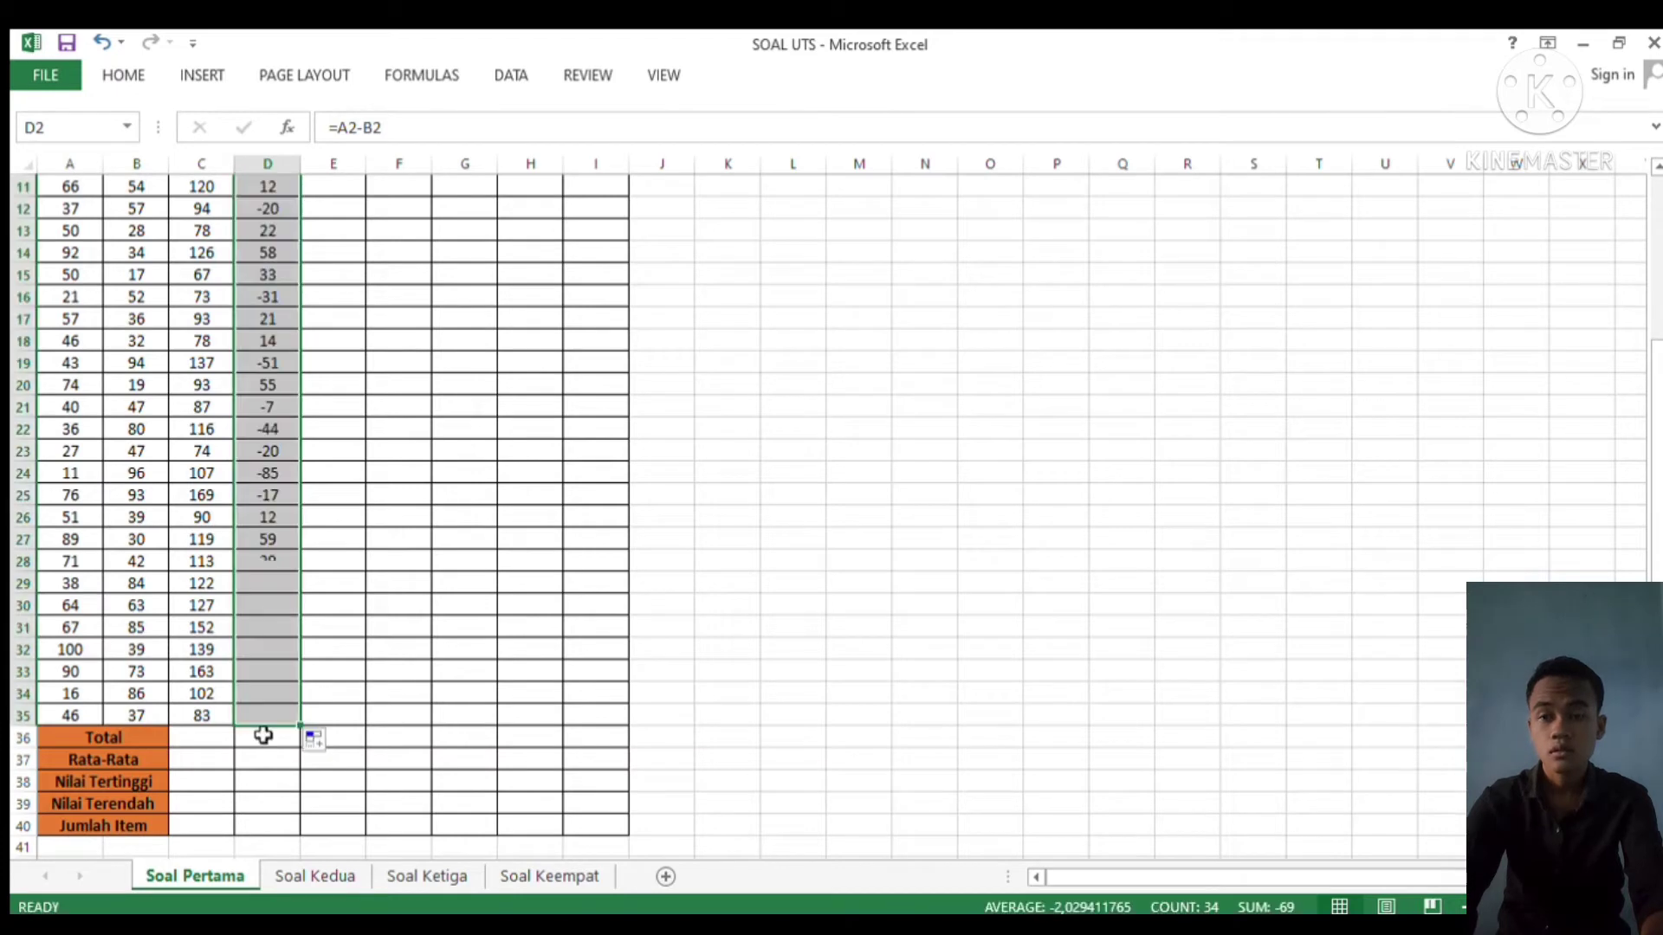
pyautogui.click(381, 390)
# Enter the formula =A2*B2 in E2, the first data cell of the A*B column
pyautogui.click(329, 322)
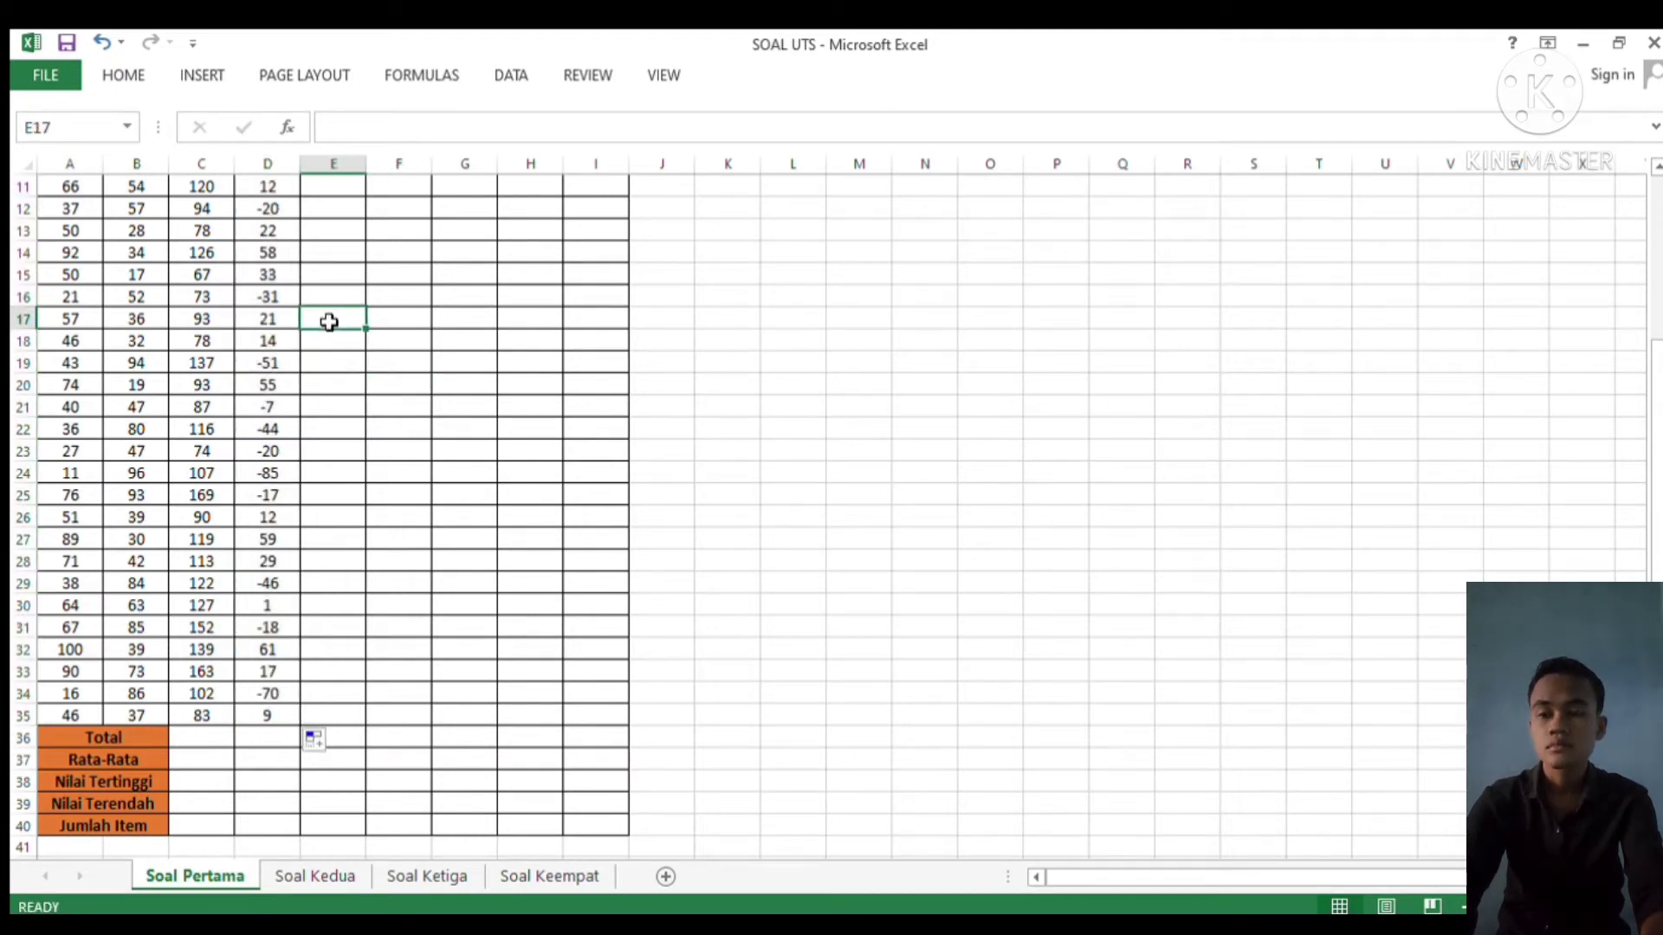
pyautogui.press('Up')
pyautogui.hotkey('ctrl', 'Up')
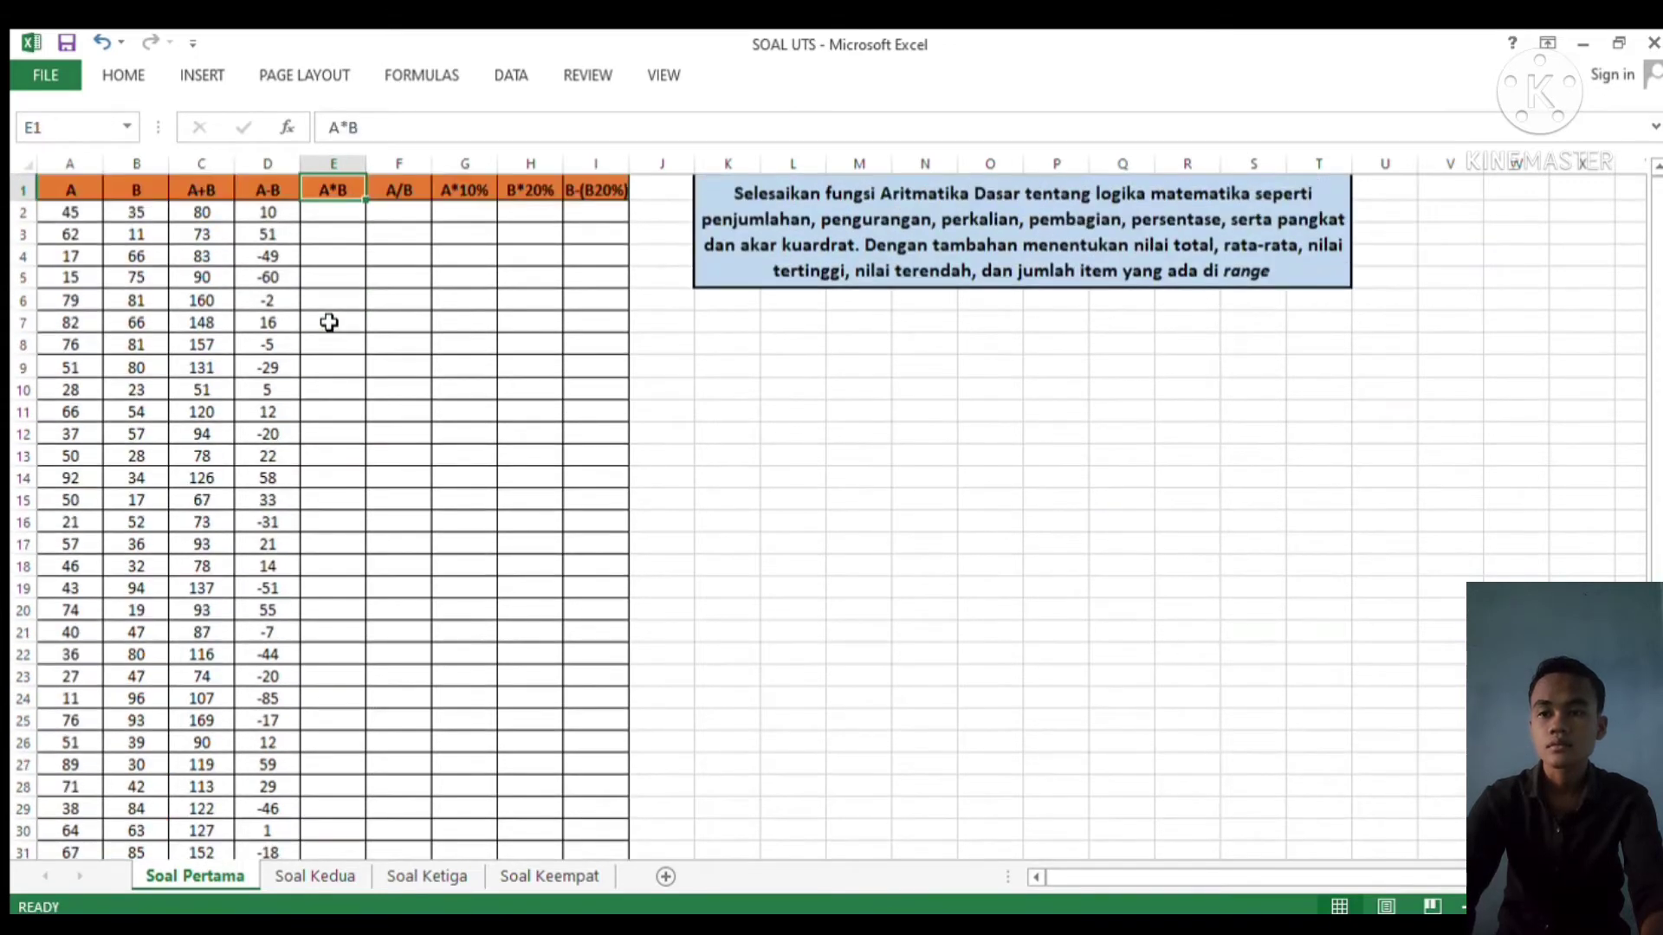
pyautogui.click(326, 214)
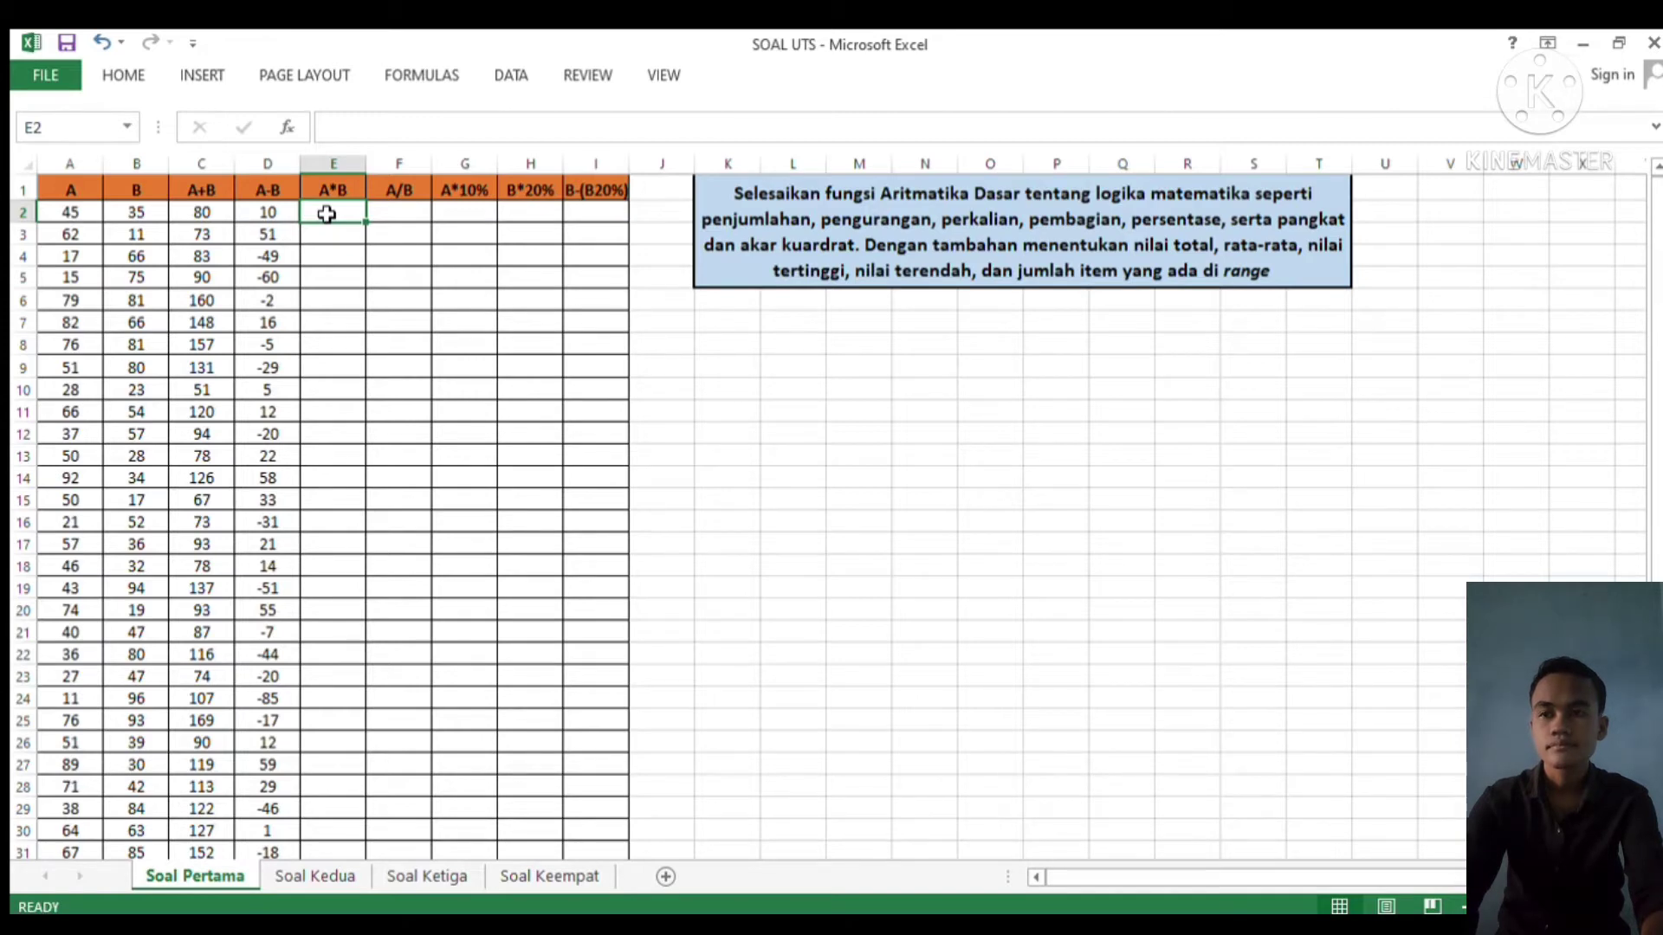
pyautogui.write('=')
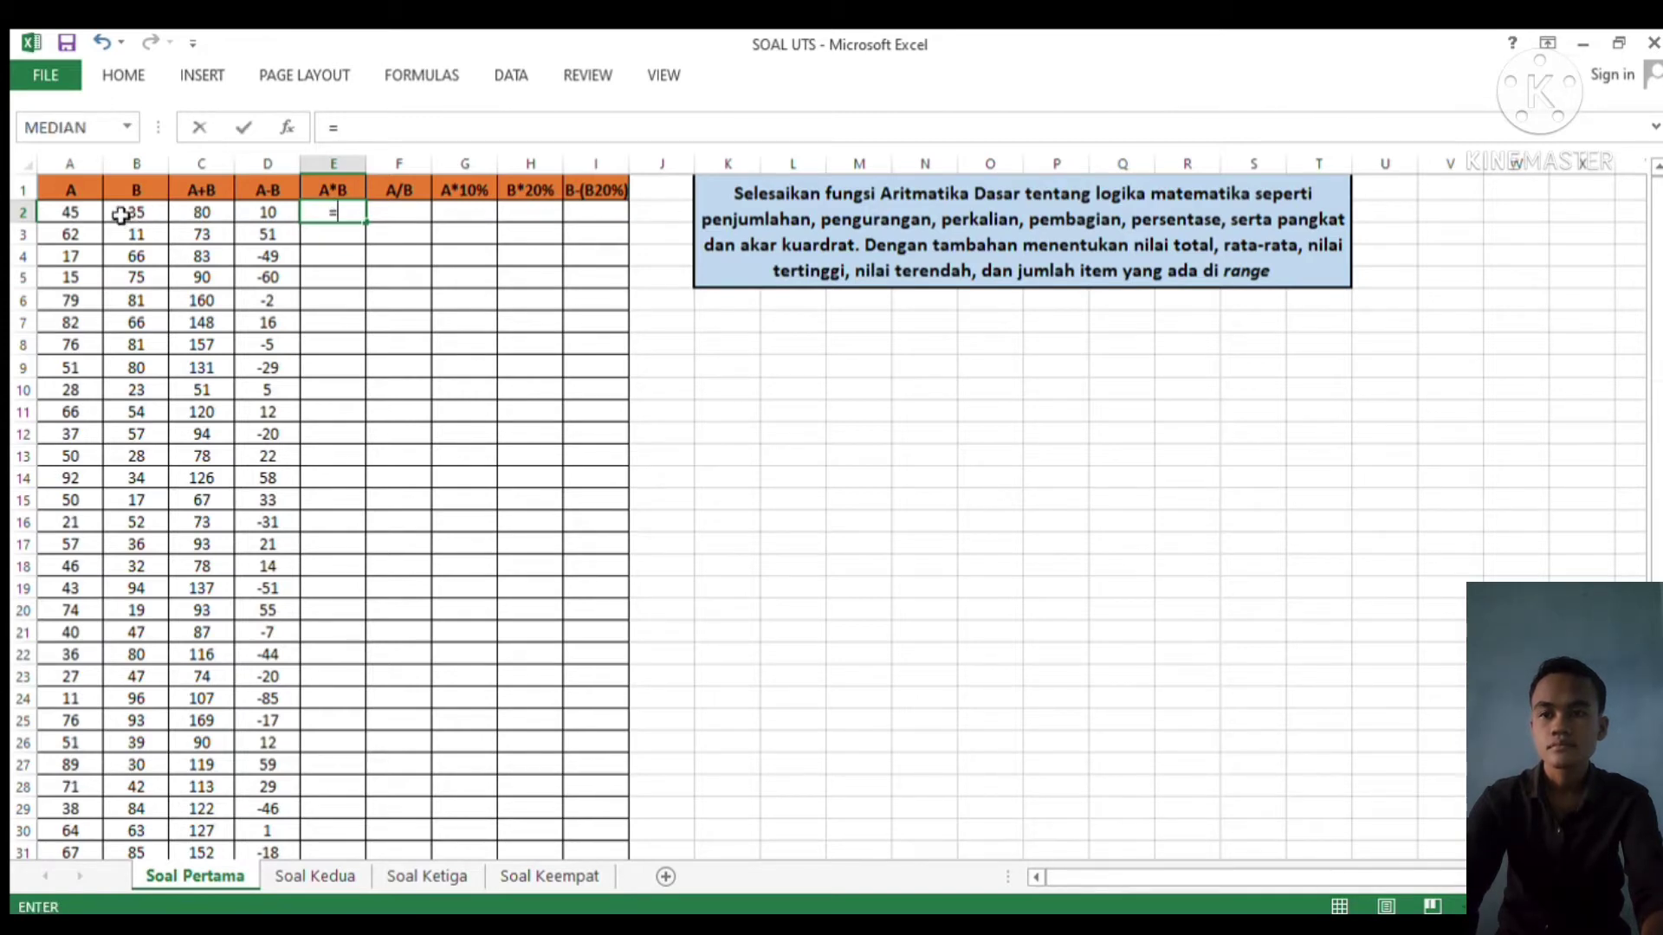
pyautogui.click(63, 213)
pyautogui.write('*')
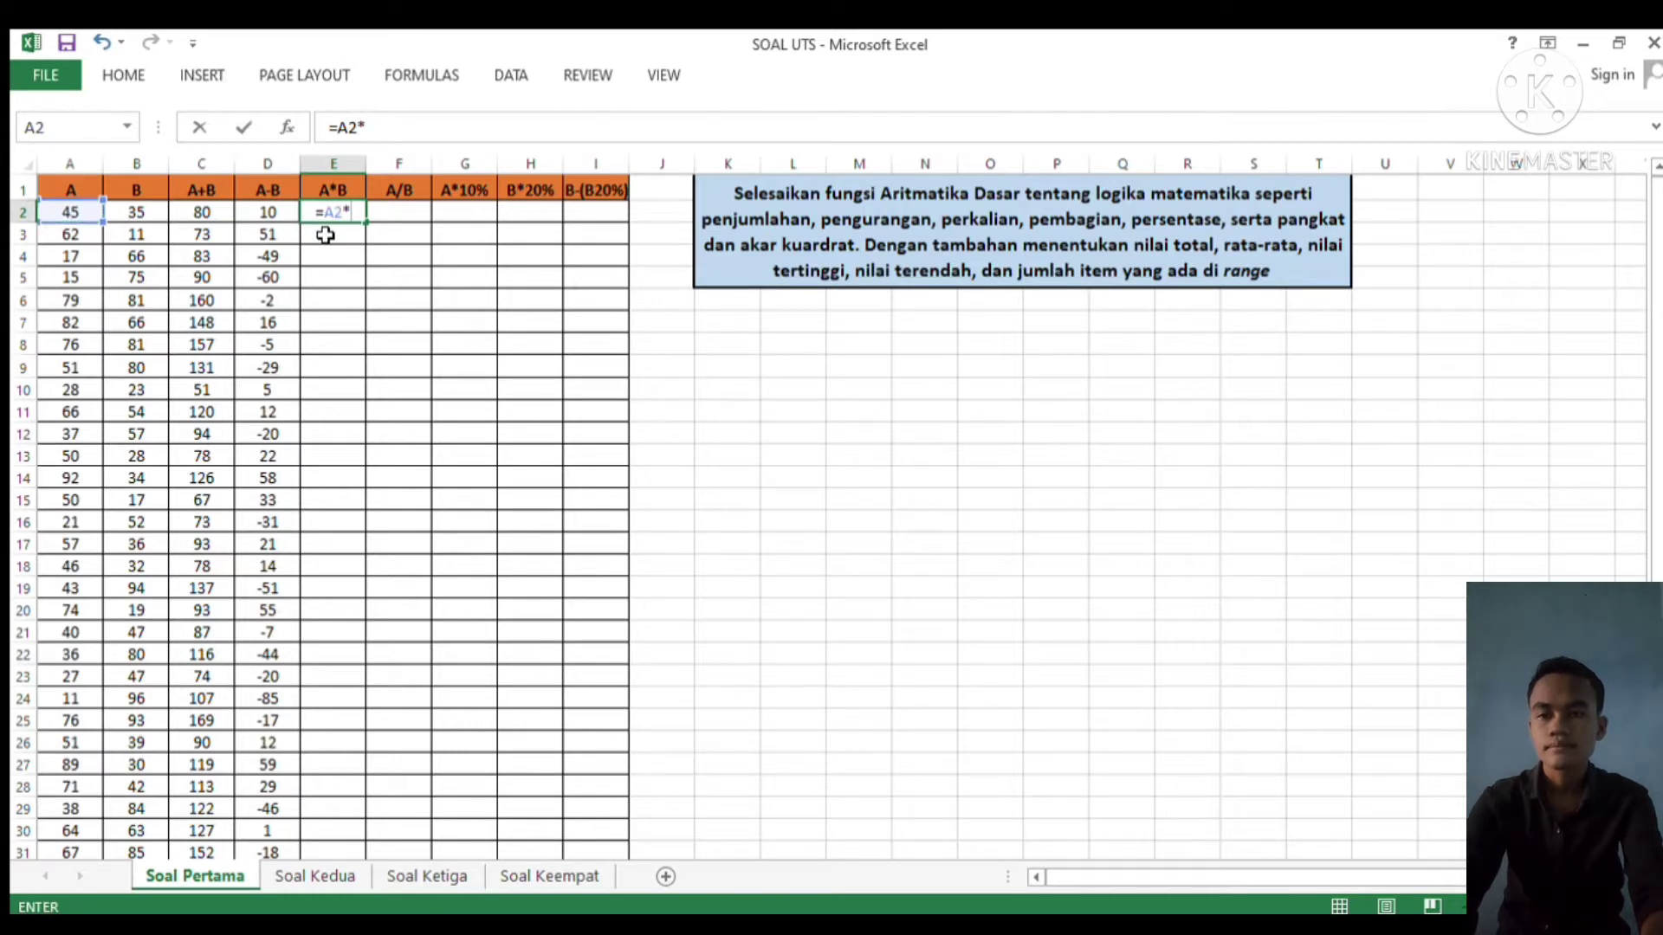
pyautogui.click(149, 214)
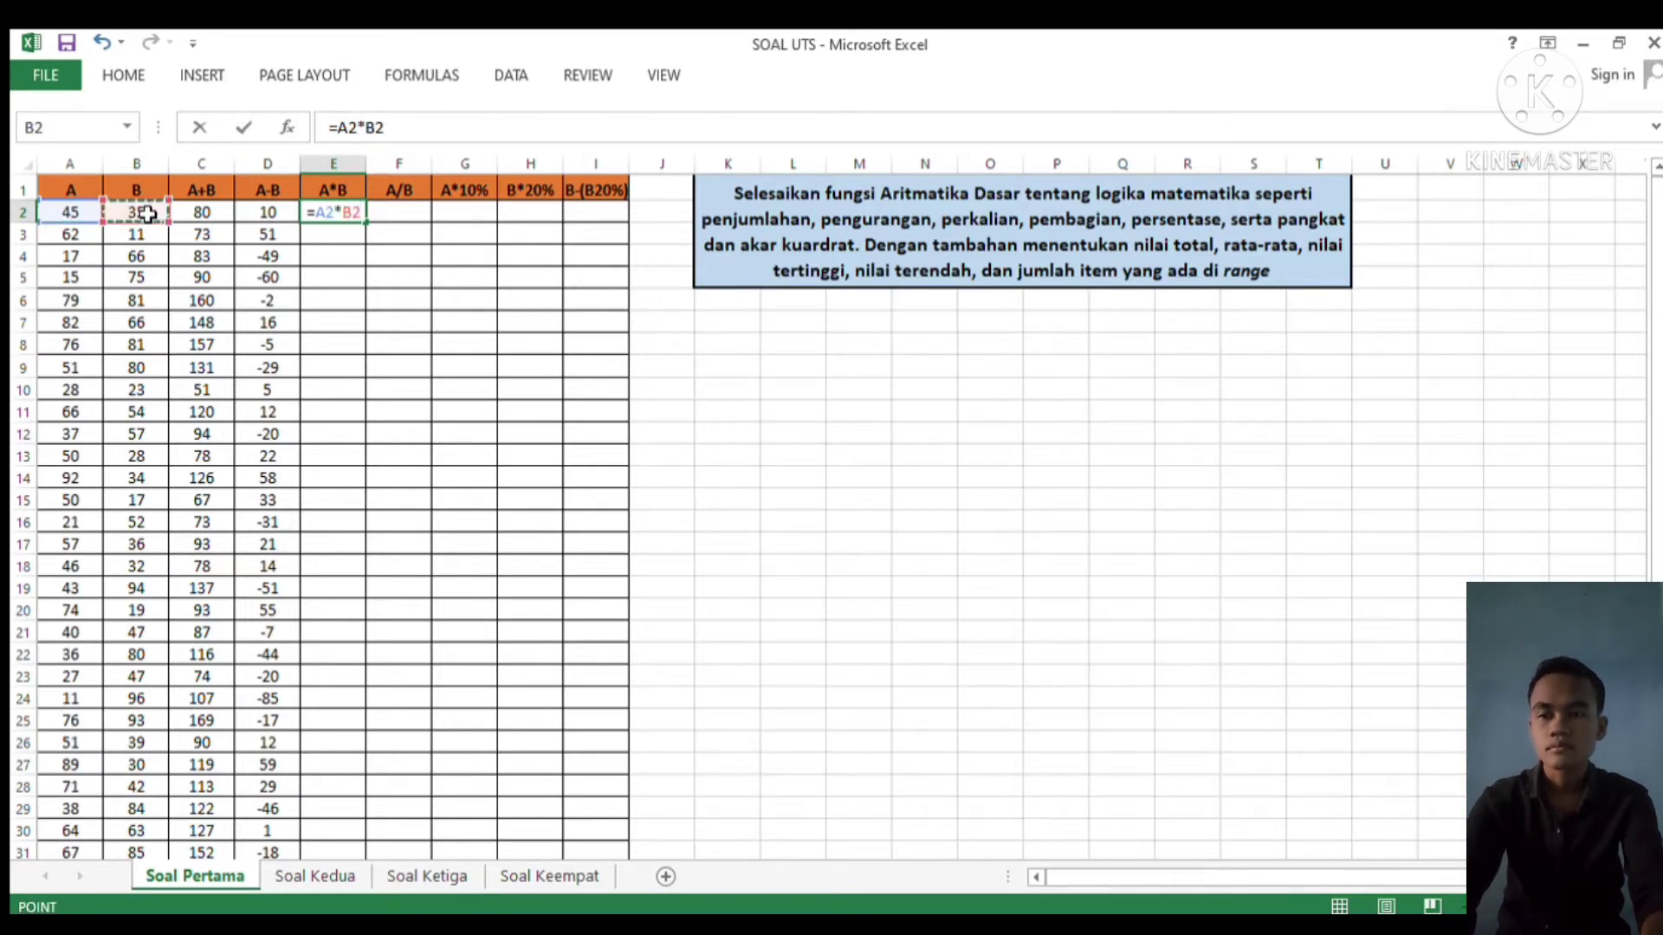
pyautogui.press('Return')
# Try to extend the A*B formula from E2 down to E35
pyautogui.moveTo(333, 214); pyautogui.dragTo(320, 803)
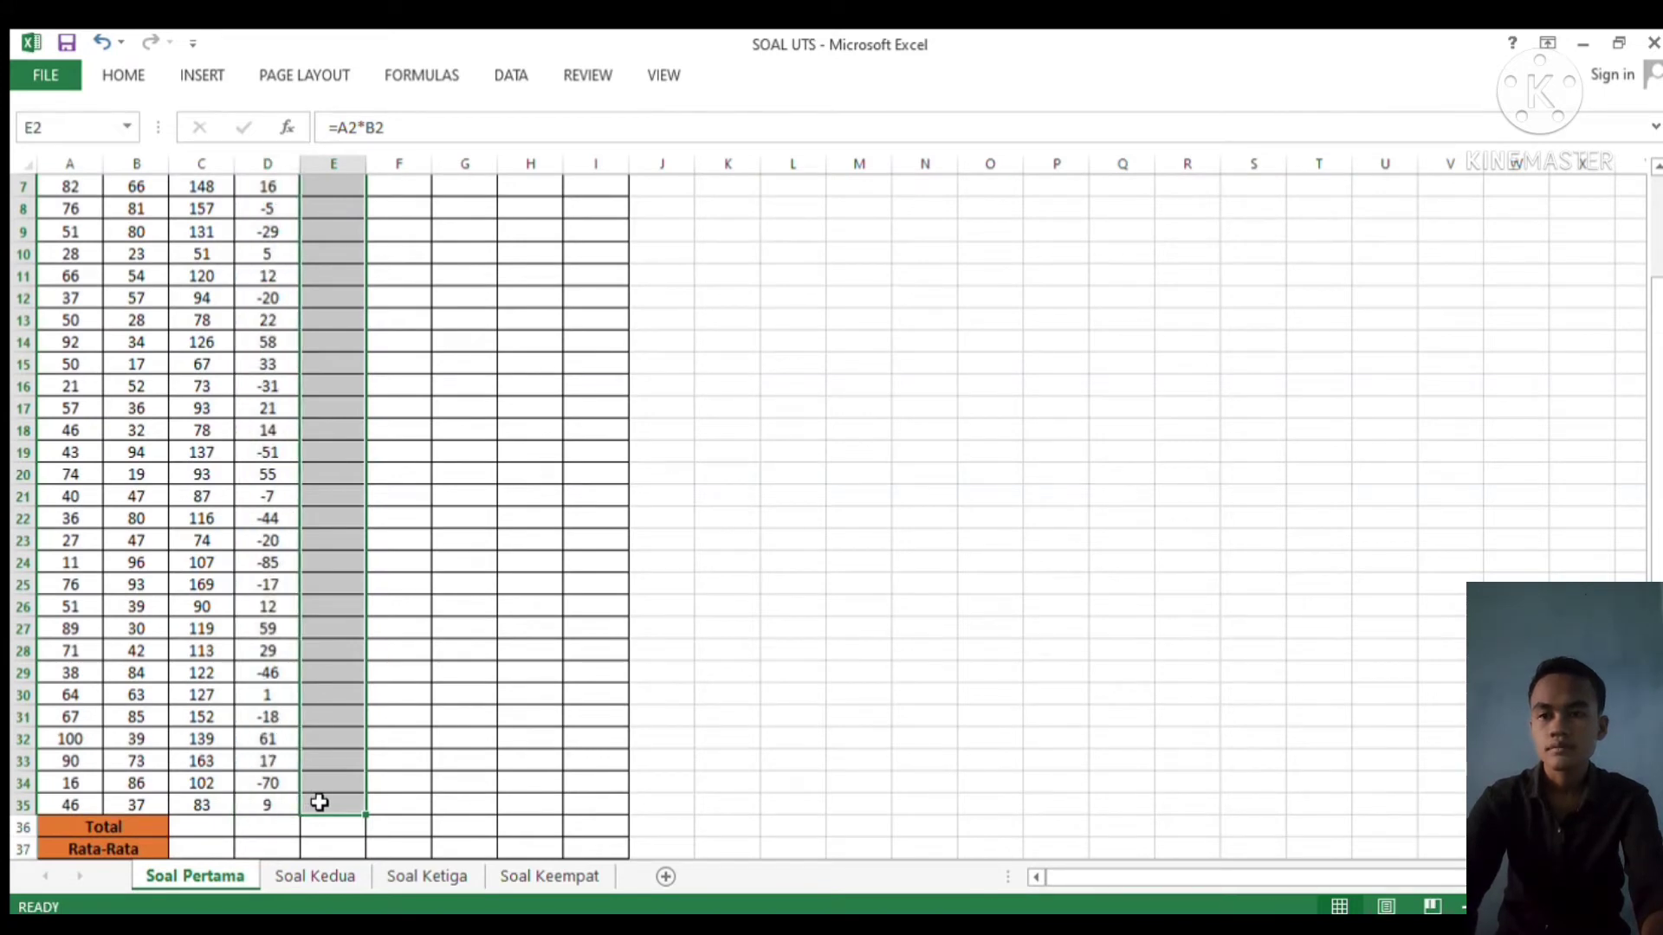
pyautogui.click(327, 450)
pyautogui.press('Up')
pyautogui.press('Up')
pyautogui.press('Up')
pyautogui.press('Up')
pyautogui.press('Up')
pyautogui.press('Up')
pyautogui.press('Up')
pyautogui.press('Up')
pyautogui.press('Up')
pyautogui.press('Up')
pyautogui.press('Up')
pyautogui.press('Up')
pyautogui.press('Up')
pyautogui.press('Up')
pyautogui.press('Up')
pyautogui.press('Up')
pyautogui.press('Up')
pyautogui.press('Up')
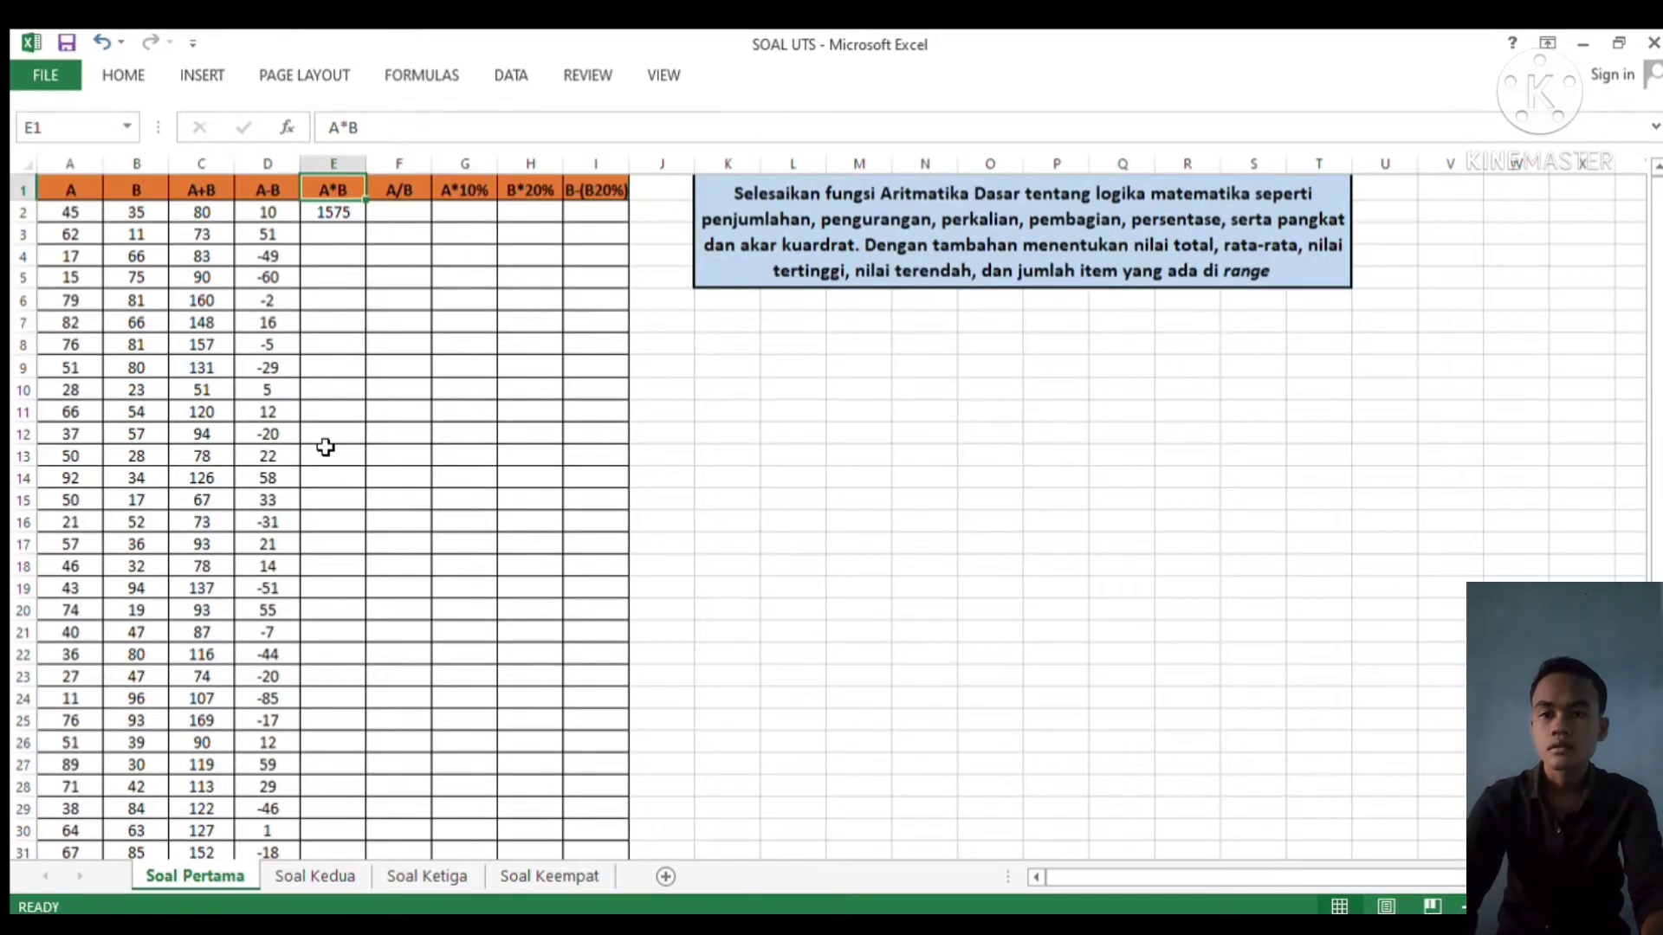
# Fill the multiplication formula in E2 down the A*B column to row 35
pyautogui.click(343, 213)
pyautogui.moveTo(365, 223); pyautogui.dragTo(364, 733)
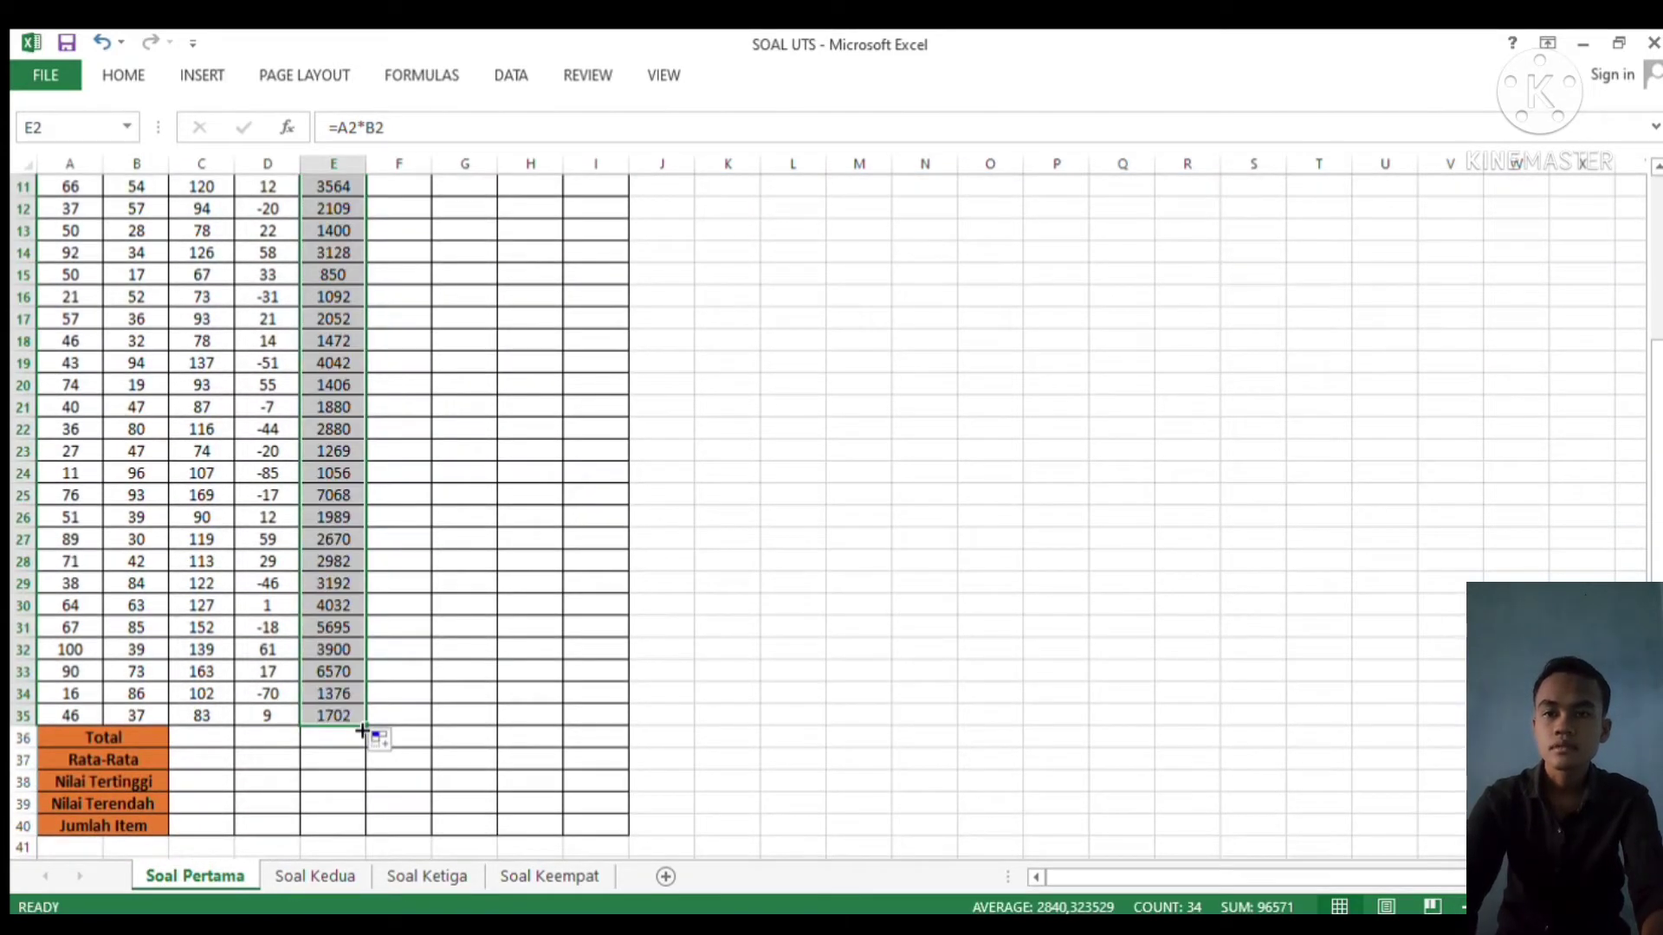
pyautogui.click(405, 507)
# Enter the formula =A2/B2 in F2 and fill it down the A/B column to row 35
pyautogui.press('Up')
pyautogui.press('Up')
pyautogui.press('Up')
pyautogui.press('Up')
pyautogui.press('Up')
pyautogui.press('Up')
pyautogui.press('Up')
pyautogui.press('Up')
pyautogui.press('Up')
pyautogui.press('Up')
pyautogui.press('Up')
pyautogui.press('Up')
pyautogui.press('Up')
pyautogui.press('Up')
pyautogui.press('Up')
pyautogui.press('Up')
pyautogui.press('Up')
pyautogui.press('Up')
pyautogui.press('Up')
pyautogui.press('Up')
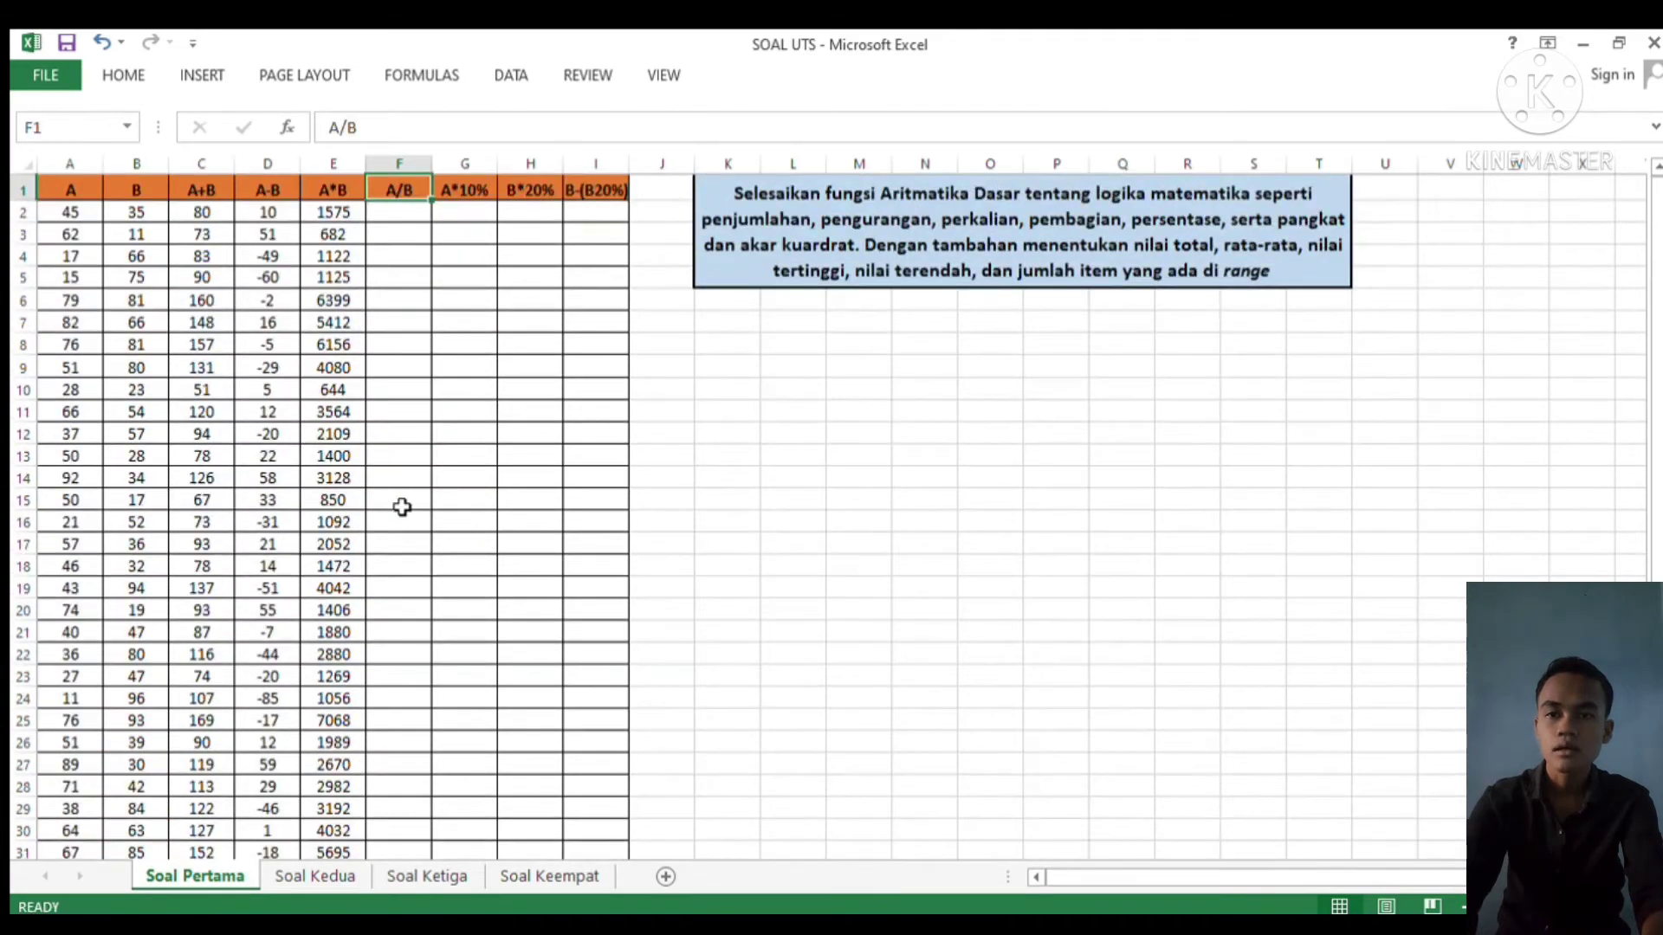
pyautogui.click(397, 220)
pyautogui.write('=')
pyautogui.click(77, 216)
pyautogui.write('/')
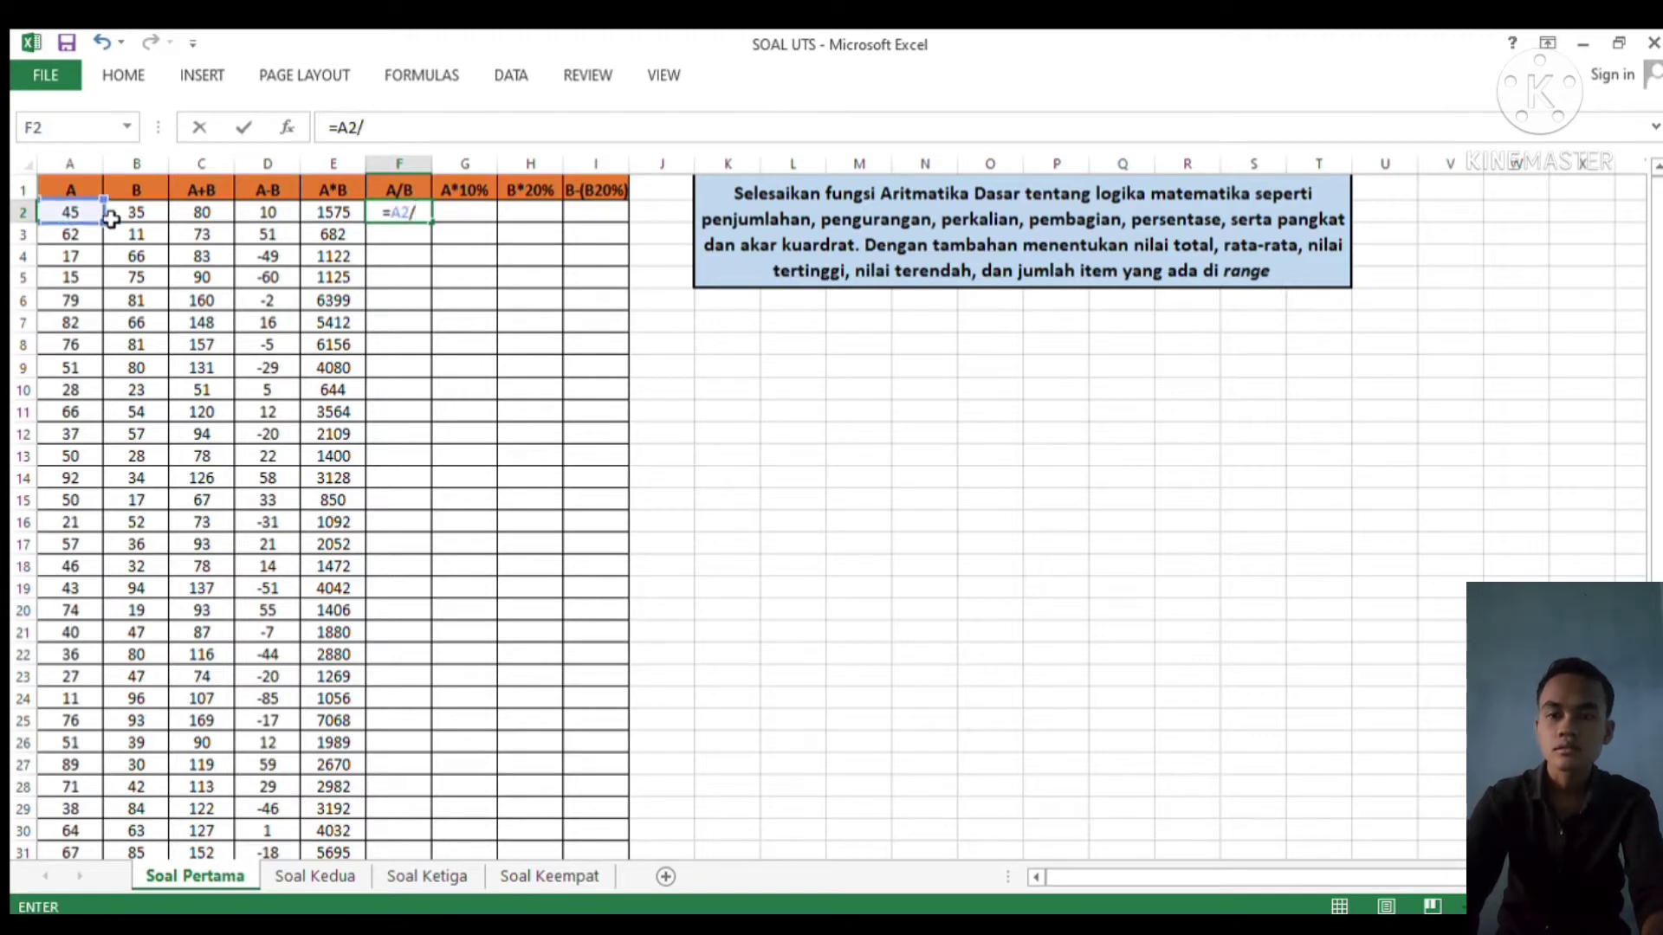
pyautogui.click(142, 217)
pyautogui.press('Return')
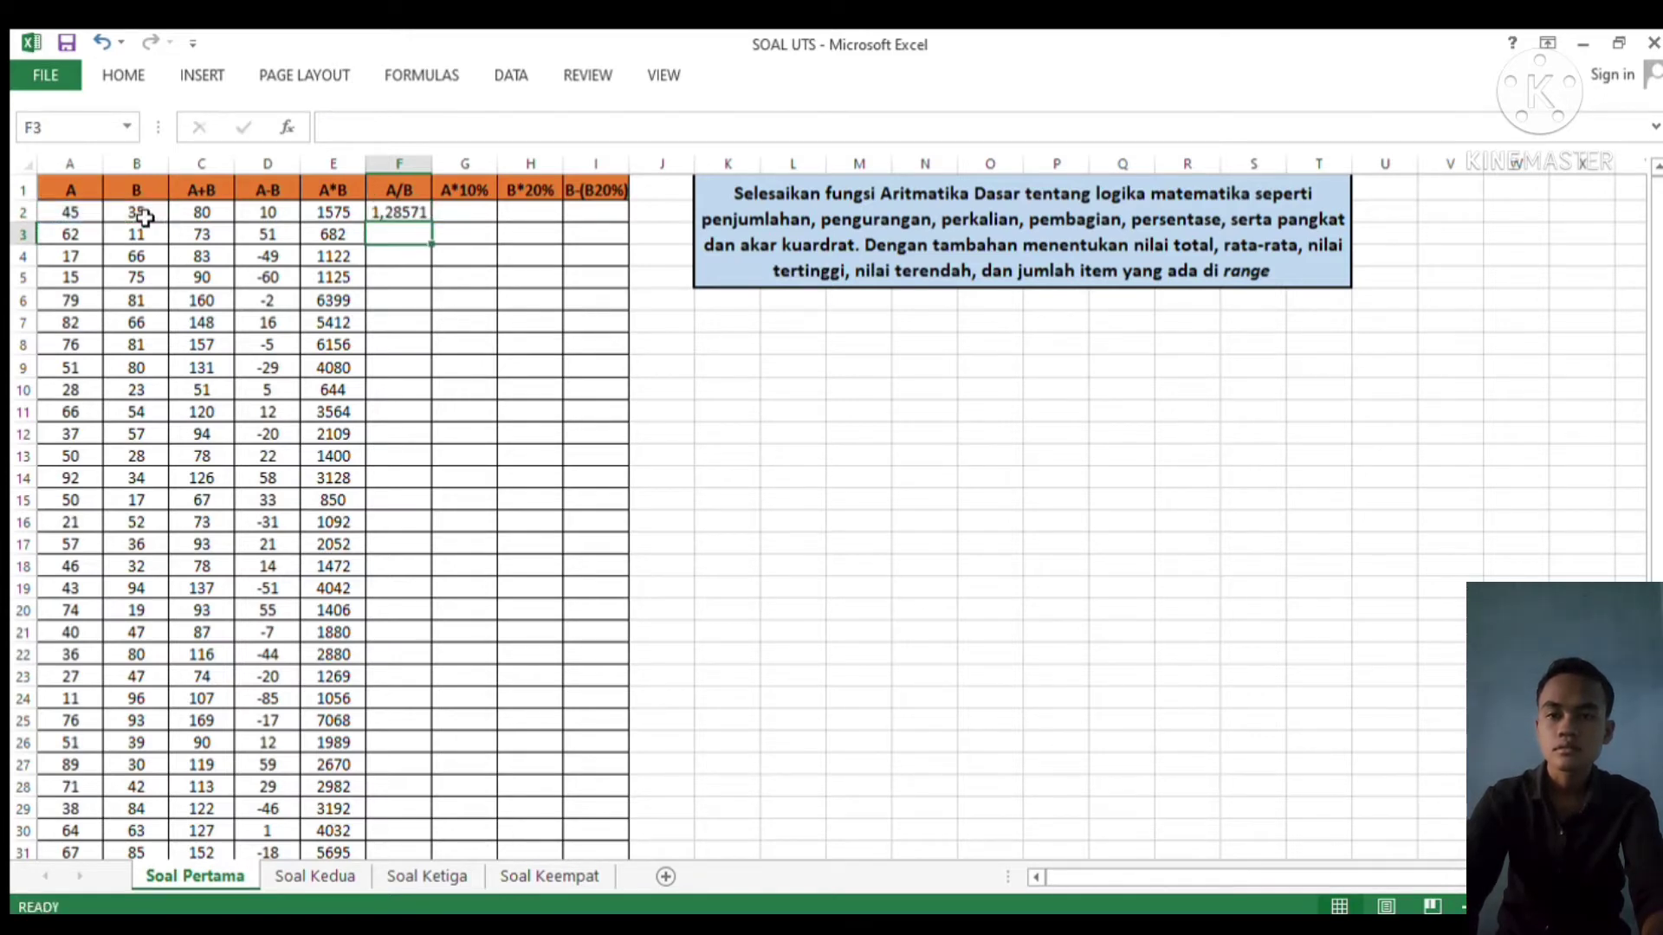
pyautogui.click(405, 220)
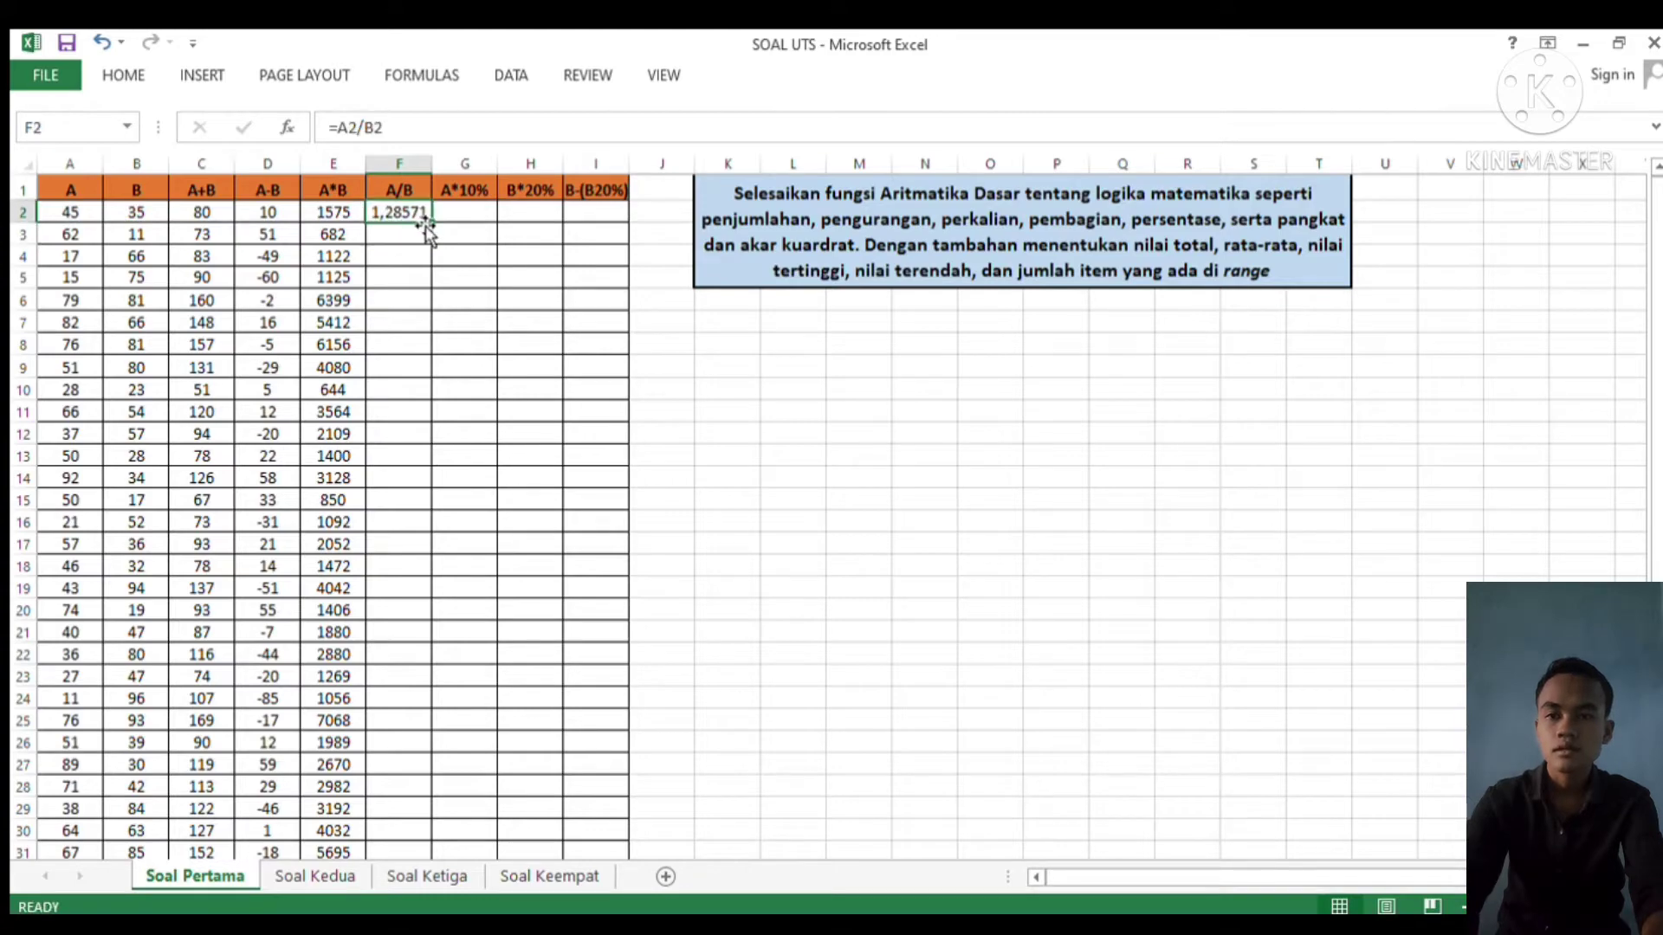
pyautogui.moveTo(431, 223); pyautogui.dragTo(424, 733)
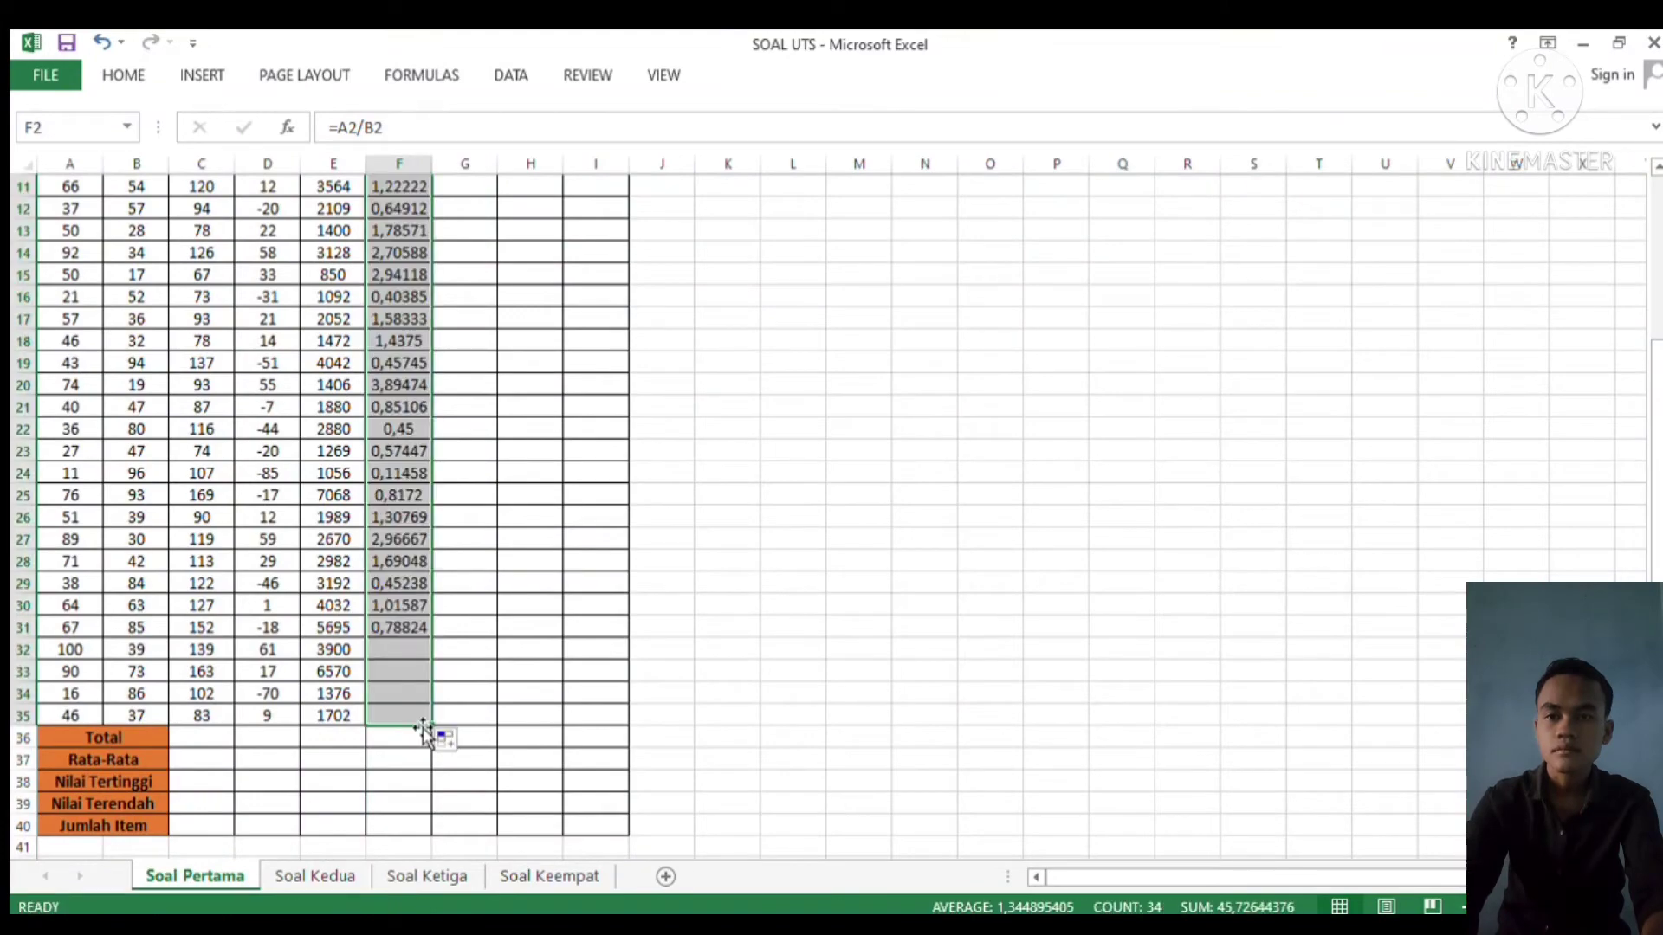
pyautogui.click(495, 527)
# Enter the formula =A2*10% in G2 and fill it down the A*10% column to row 35
pyautogui.press('Up')
pyautogui.press('Up')
pyautogui.press('Up')
pyautogui.press('Up')
pyautogui.press('Up')
pyautogui.press('Up')
pyautogui.press('Up')
pyautogui.press('Up')
pyautogui.press('Up')
pyautogui.press('Up')
pyautogui.press('Up')
pyautogui.press('Up')
pyautogui.press('Up')
pyautogui.press('Up')
pyautogui.press('Up')
pyautogui.press('Up')
pyautogui.press('Up')
pyautogui.press('Up')
pyautogui.press('Up')
pyautogui.press('Up')
pyautogui.press('Up')
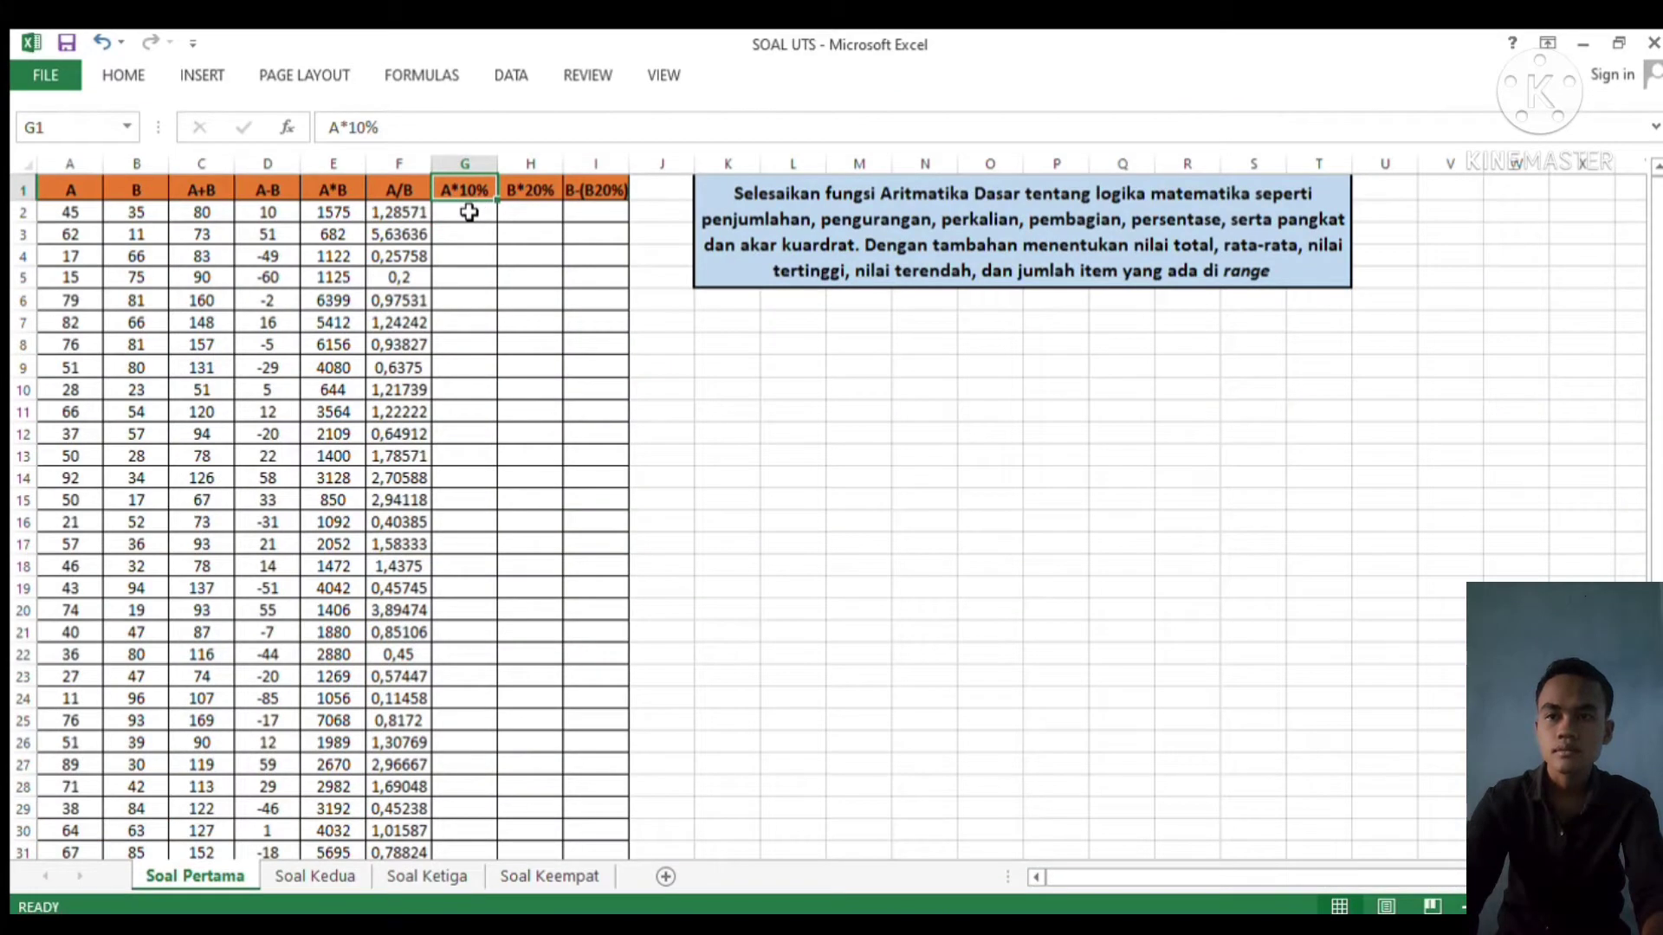
pyautogui.click(469, 214)
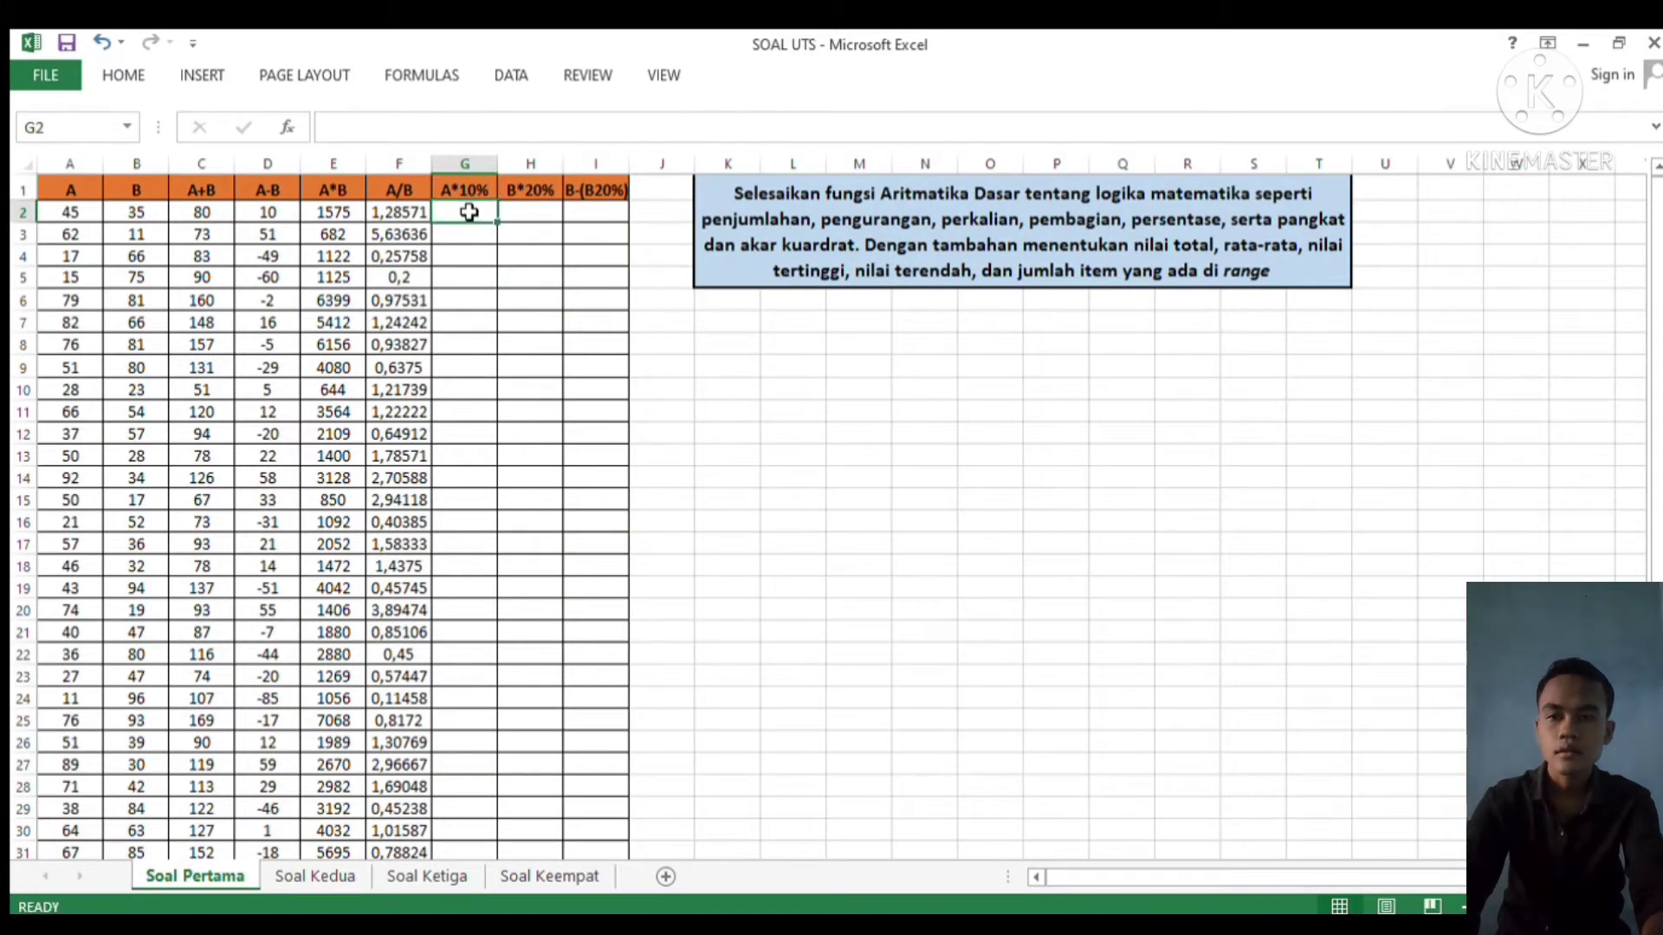
pyautogui.write('=')
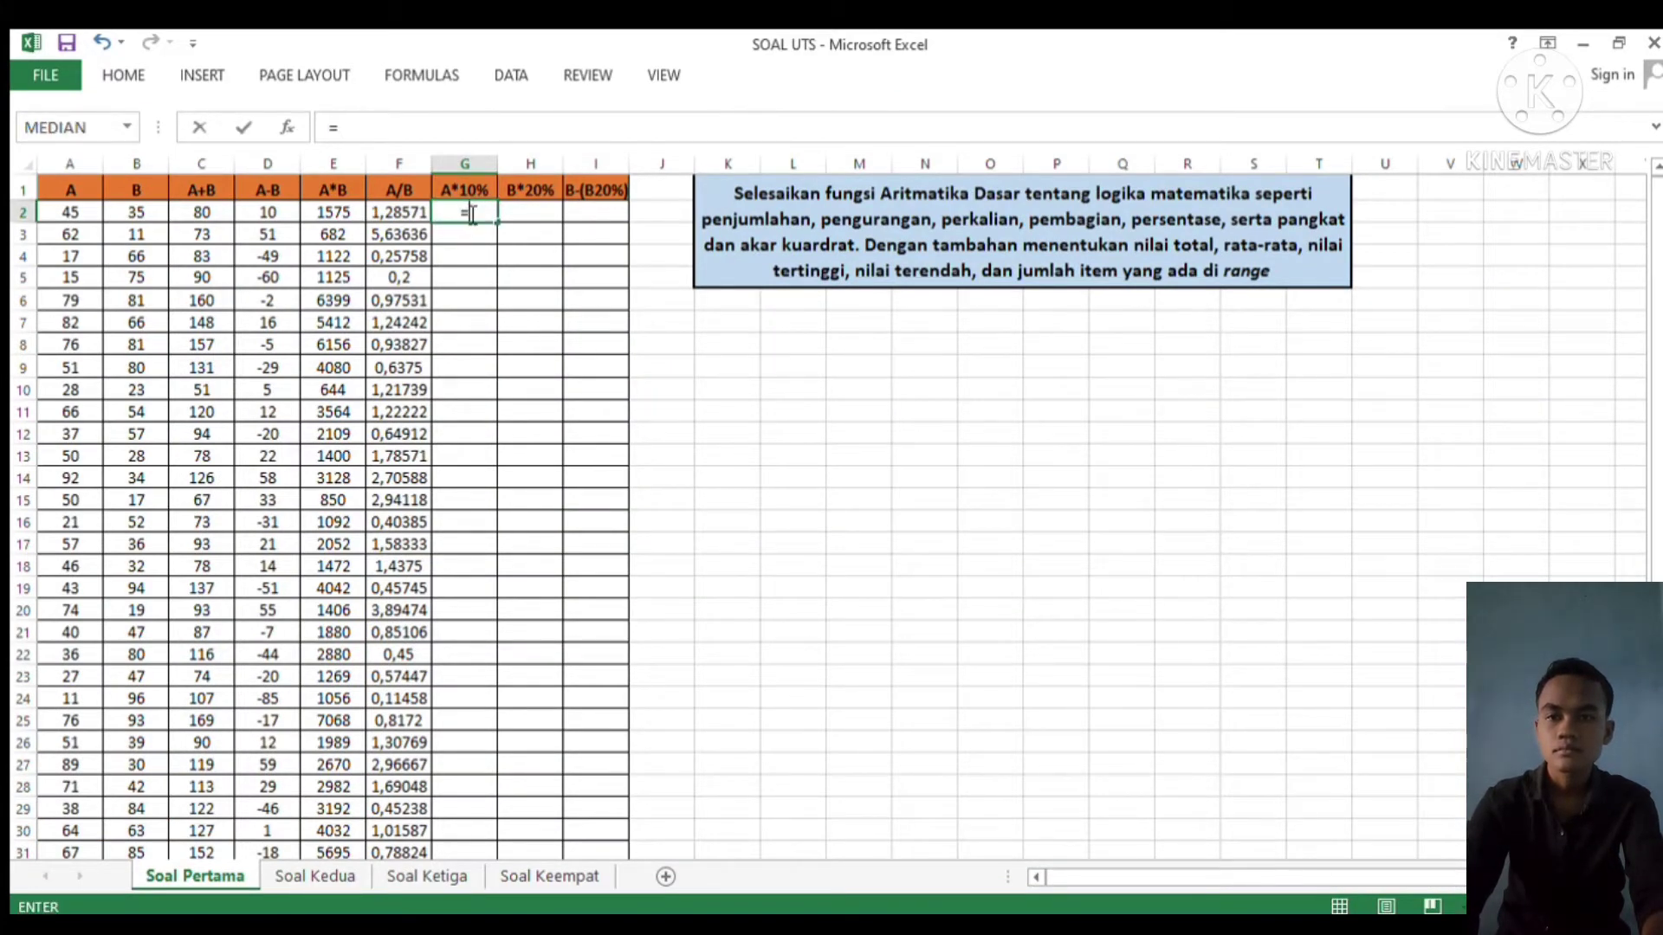
pyautogui.click(78, 216)
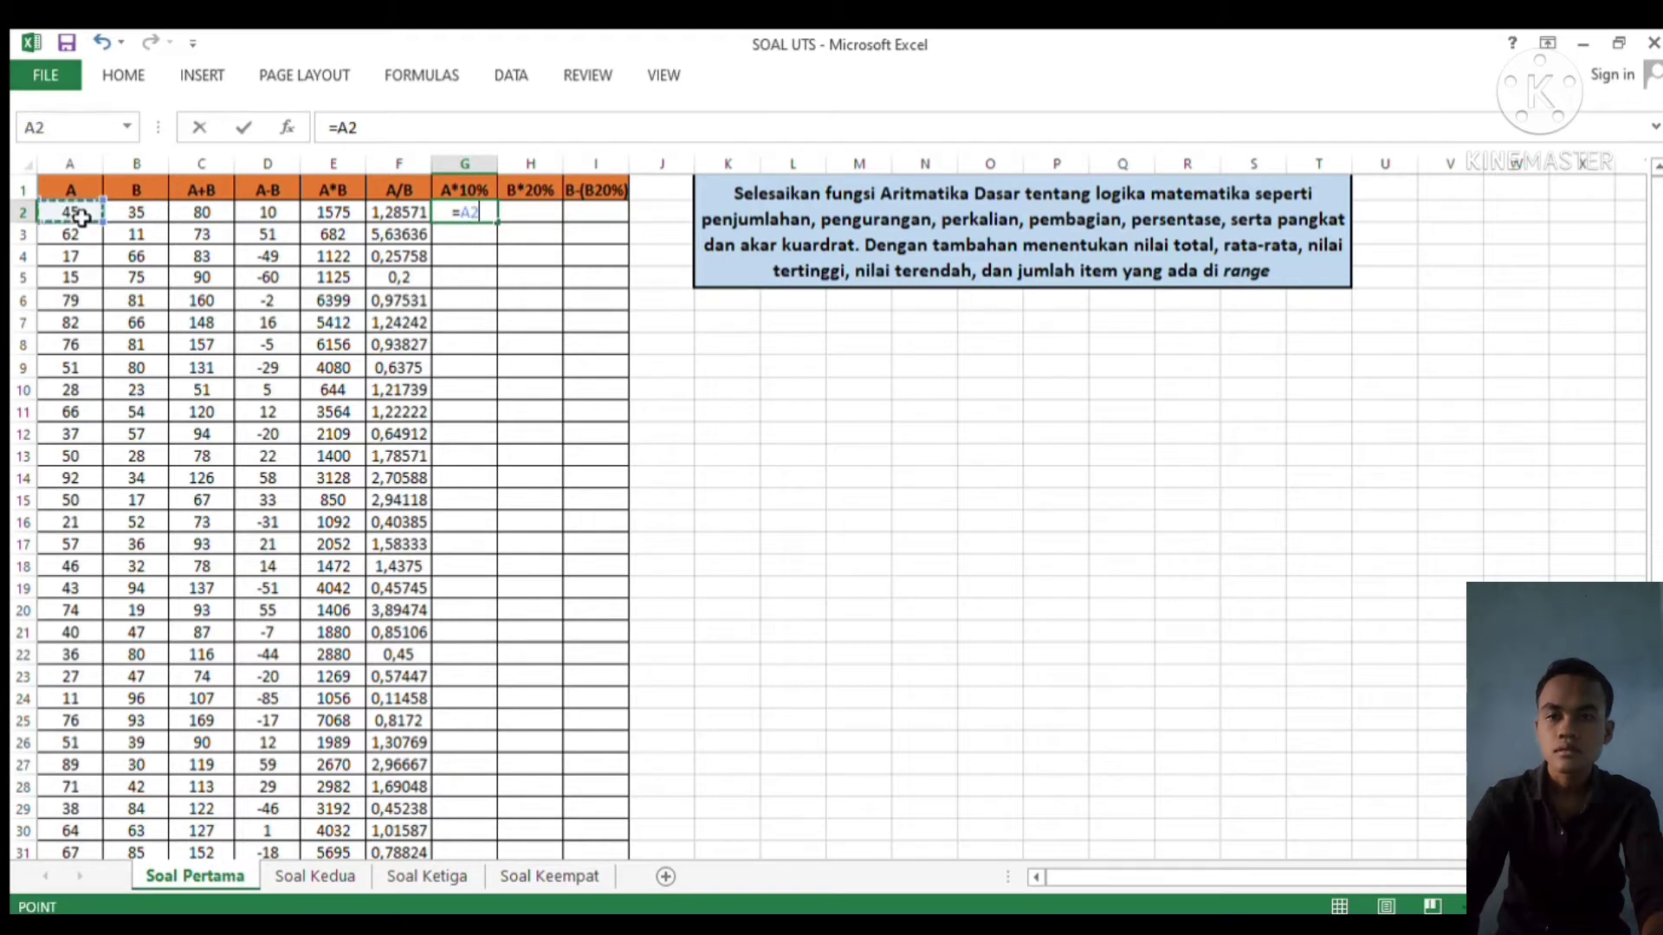
pyautogui.write('*10')
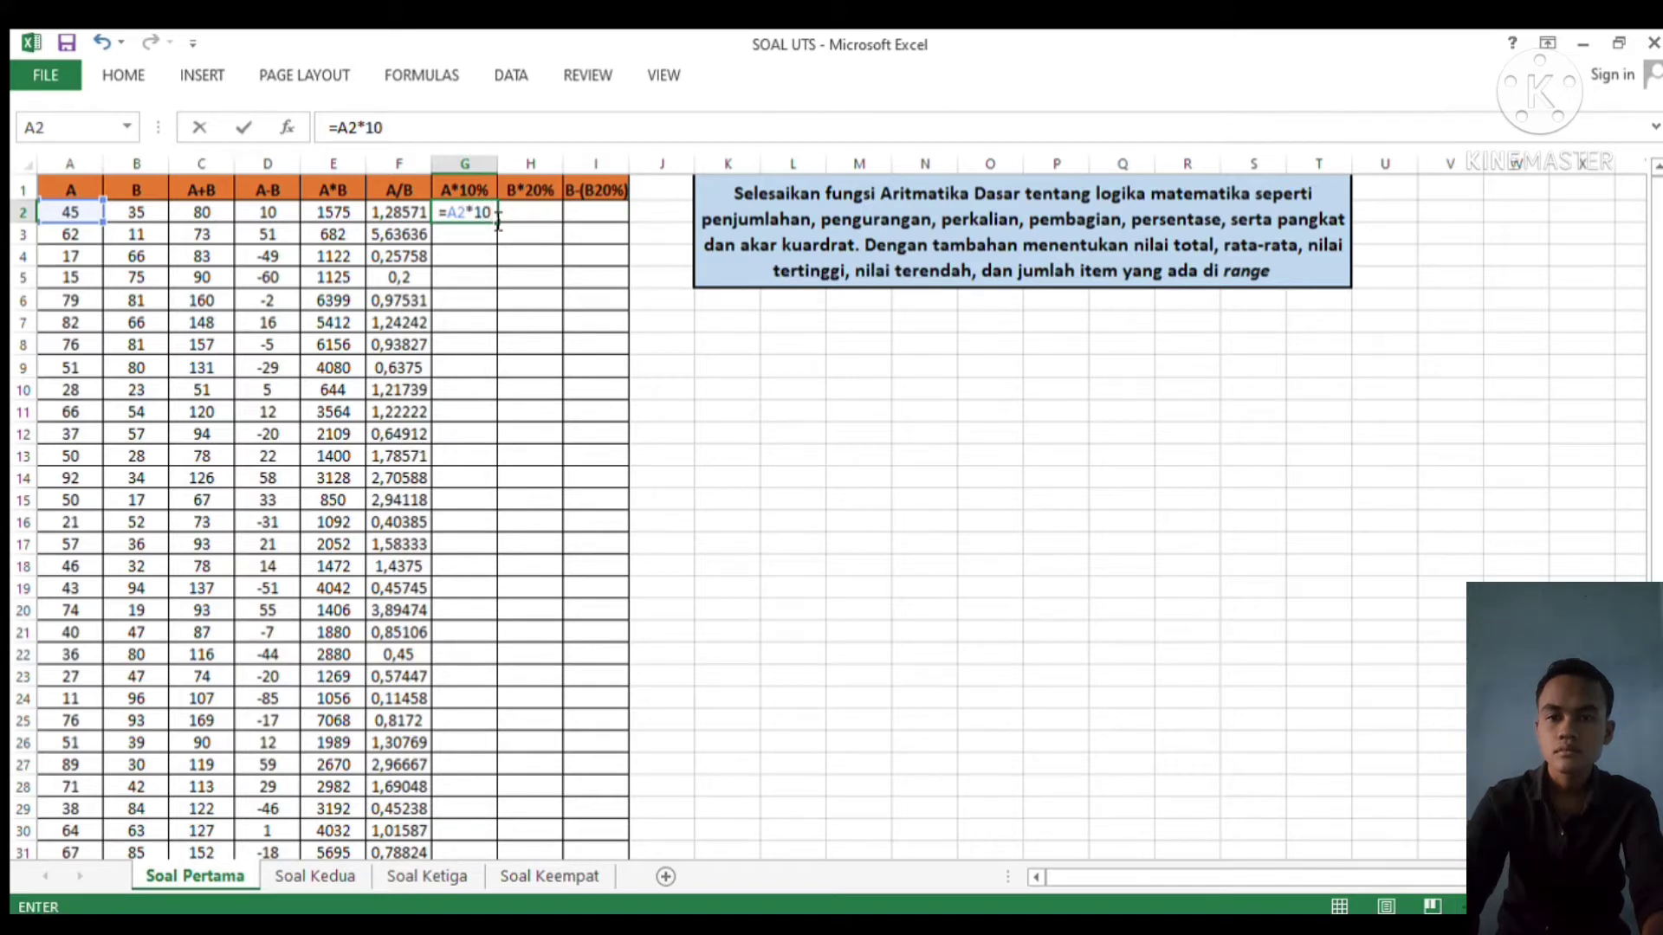
pyautogui.write('%')
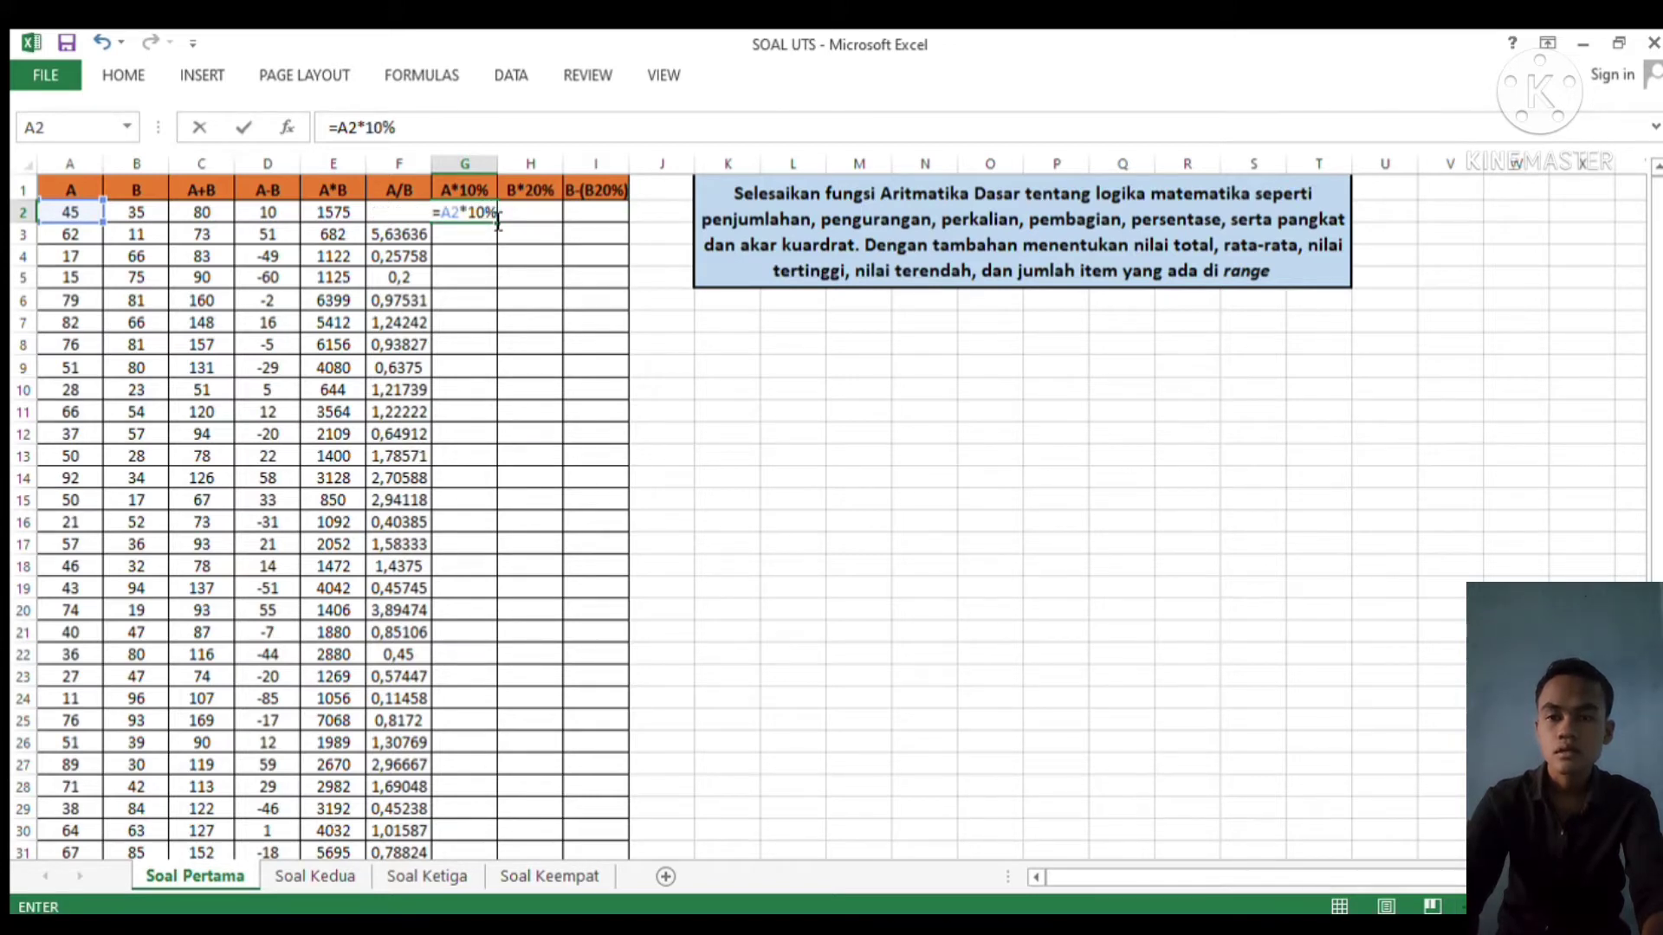
pyautogui.press('Return')
pyautogui.click(474, 214)
pyautogui.moveTo(496, 223); pyautogui.dragTo(482, 715)
pyautogui.moveTo(482, 727); pyautogui.dragTo(482, 729)
# Enter the formula =B2*20% in H2 and fill it down the B*20% column to row 35
pyautogui.click(574, 500)
pyautogui.press('Up')
pyautogui.press('Up')
pyautogui.press('Up')
pyautogui.press('Up')
pyautogui.press('Up')
pyautogui.press('Up')
pyautogui.press('Up')
pyautogui.press('Up')
pyautogui.press('Up')
pyautogui.press('Up')
pyautogui.press('Up')
pyautogui.press('Up')
pyautogui.press('Up')
pyautogui.press('Up')
pyautogui.press('Up')
pyautogui.press('Up')
pyautogui.press('Up')
pyautogui.press('Up')
pyautogui.press('Up')
pyautogui.press('Up')
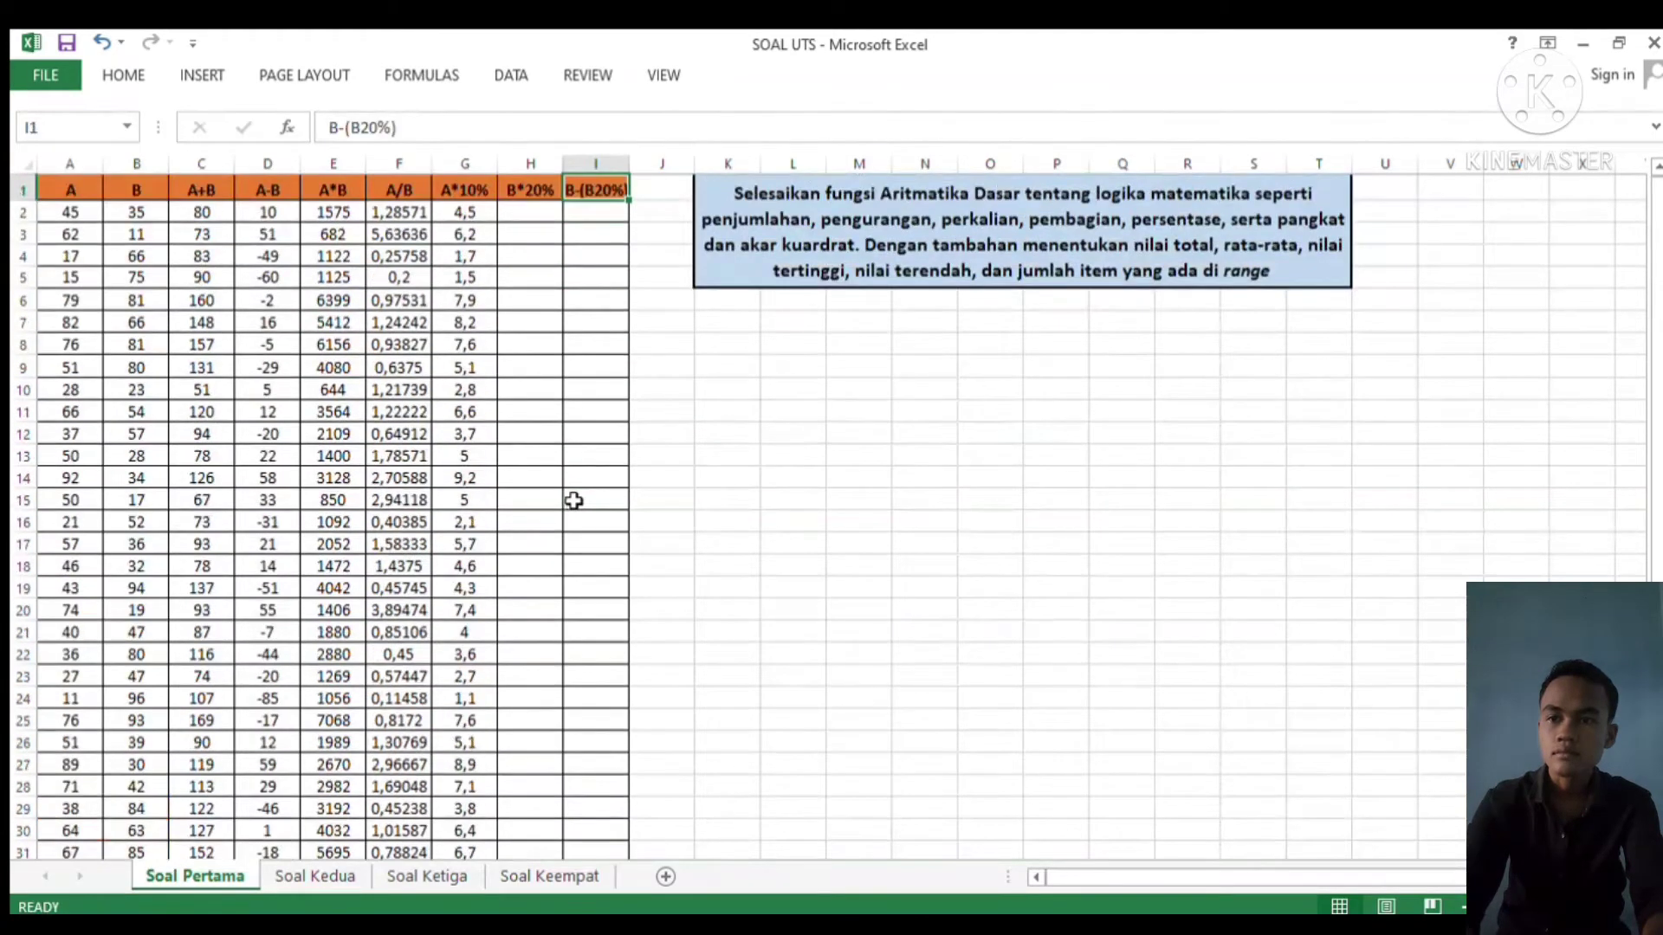
pyautogui.click(525, 213)
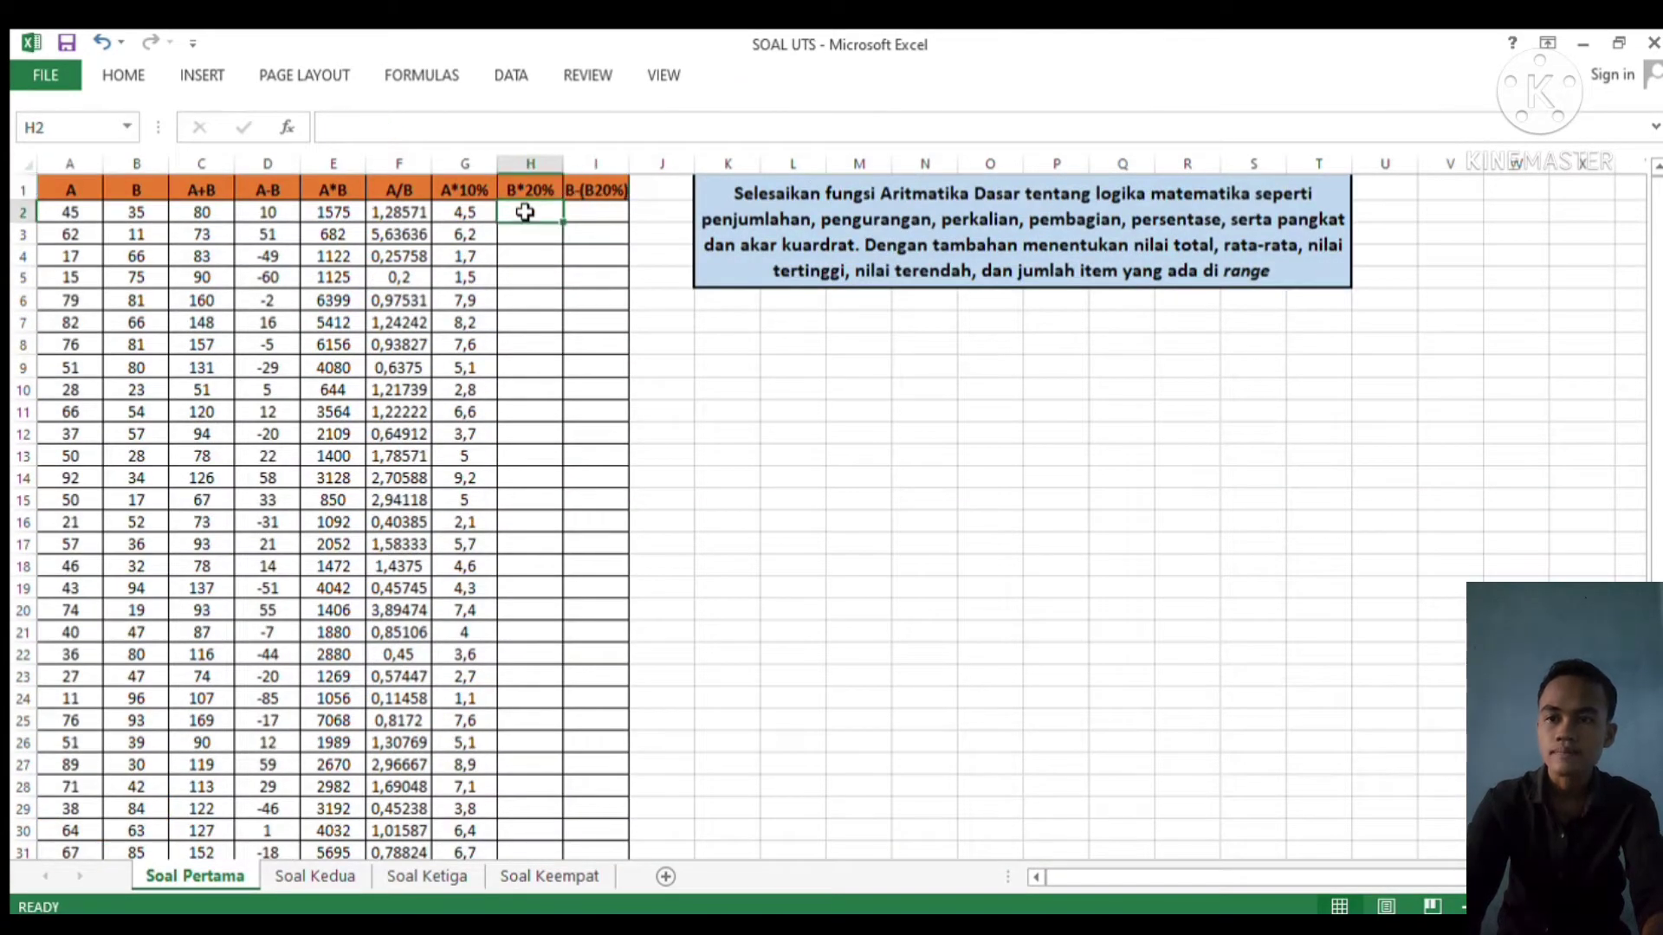
pyautogui.write('=')
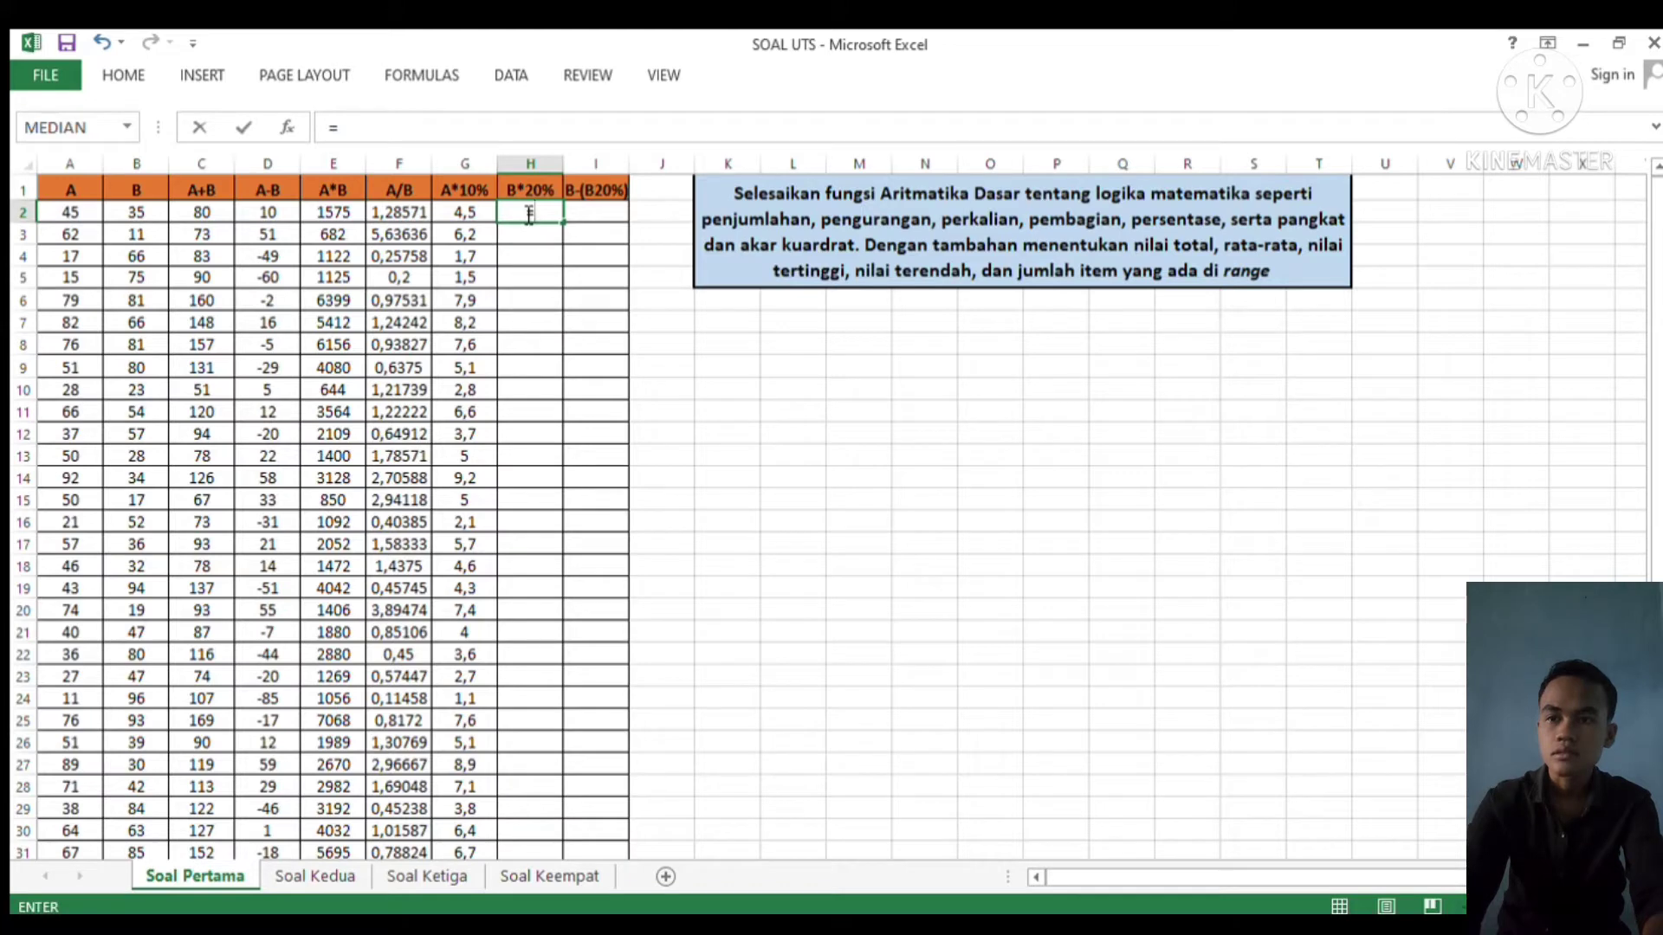
pyautogui.click(137, 210)
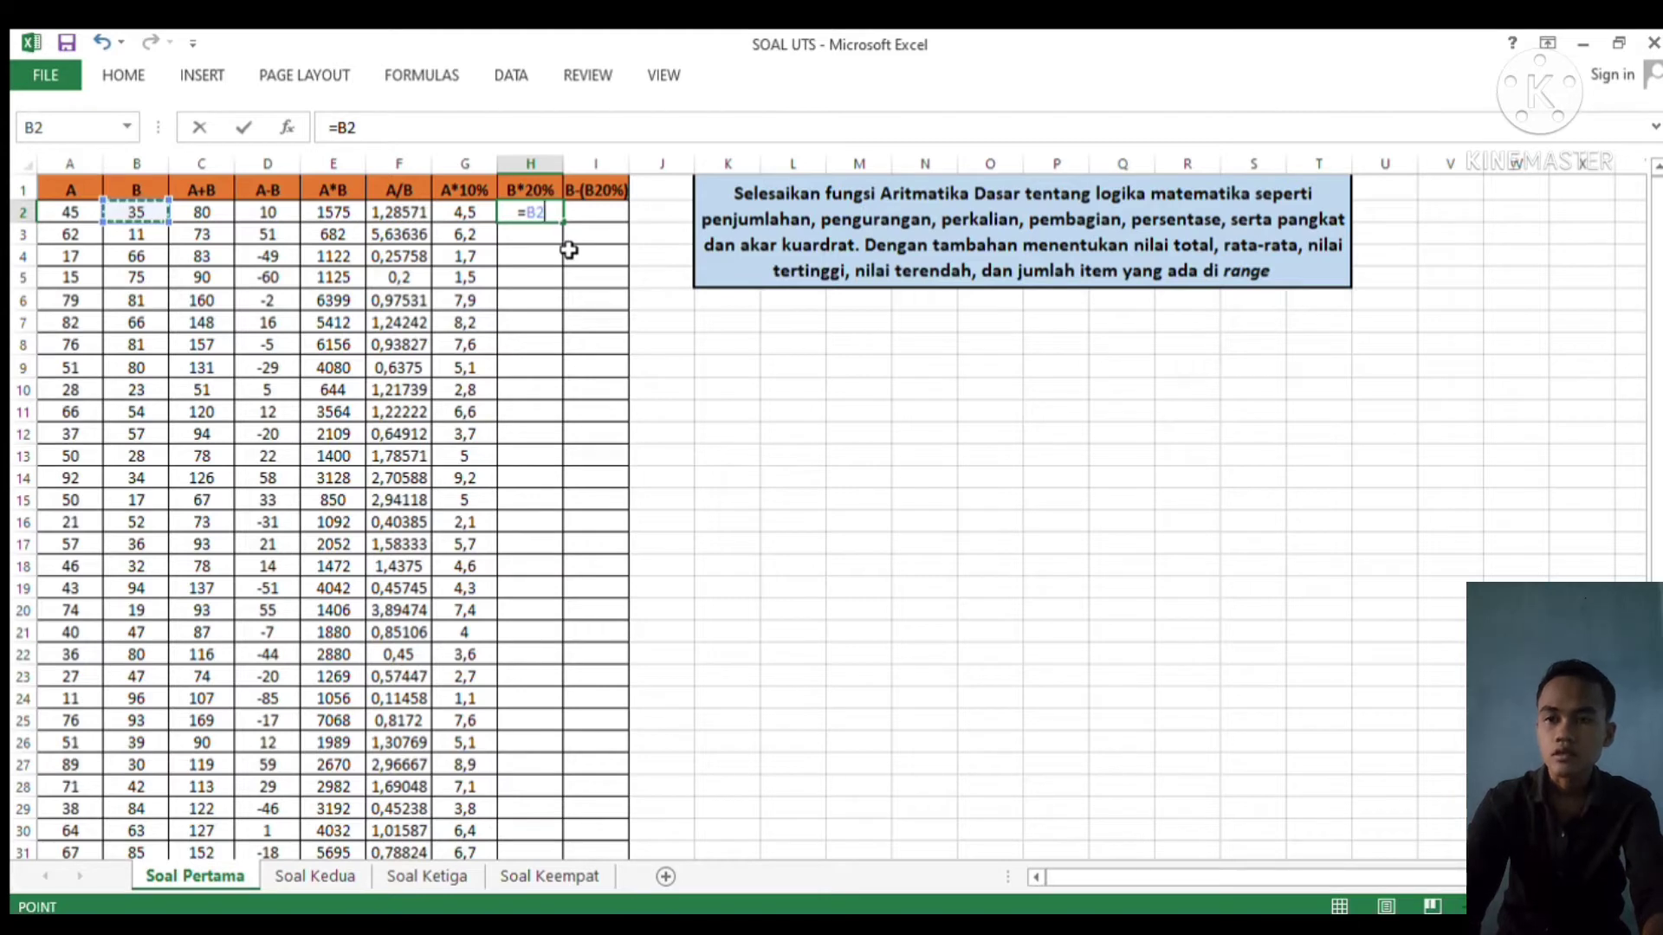
pyautogui.write('*')
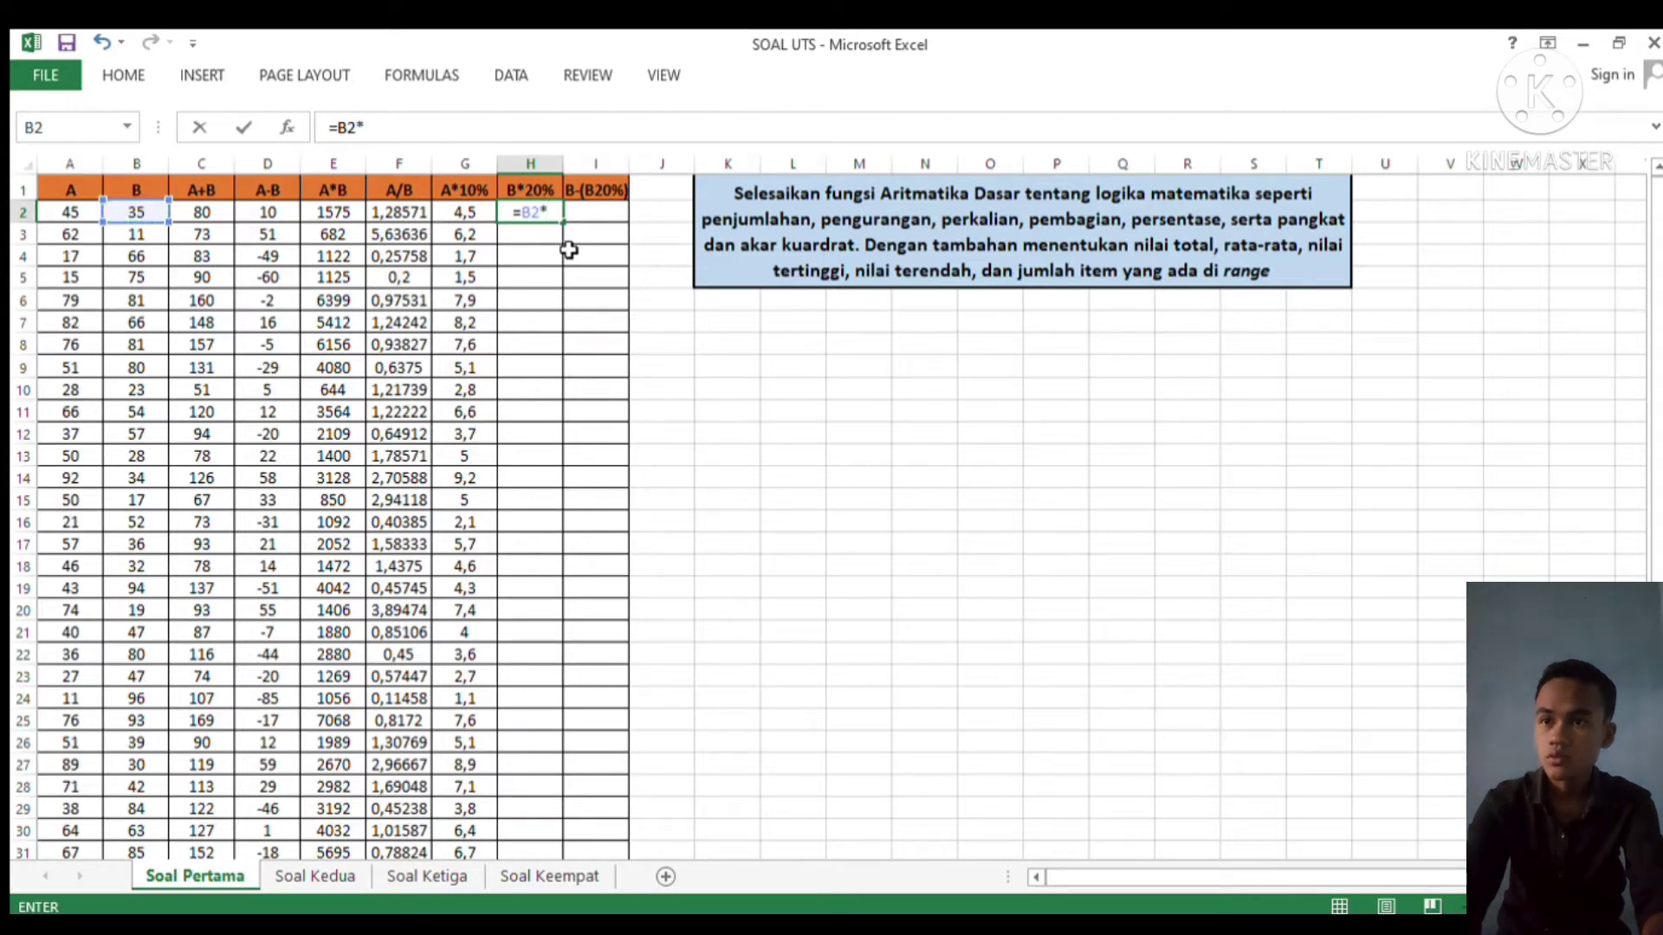
pyautogui.write('20%')
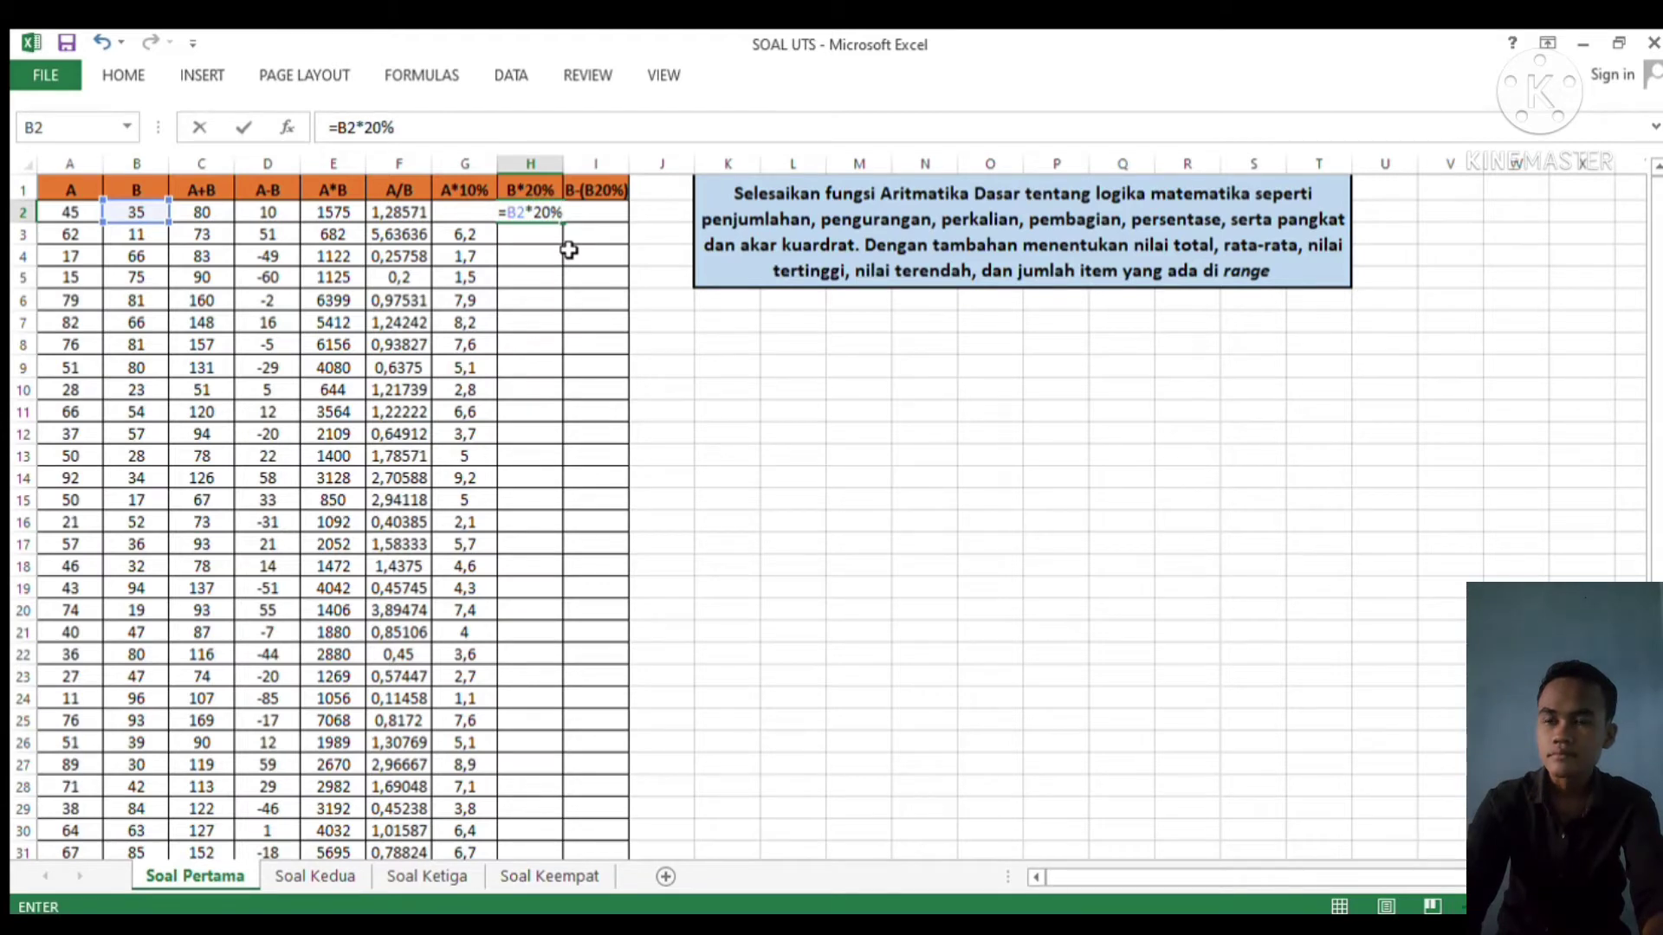
pyautogui.press('Return')
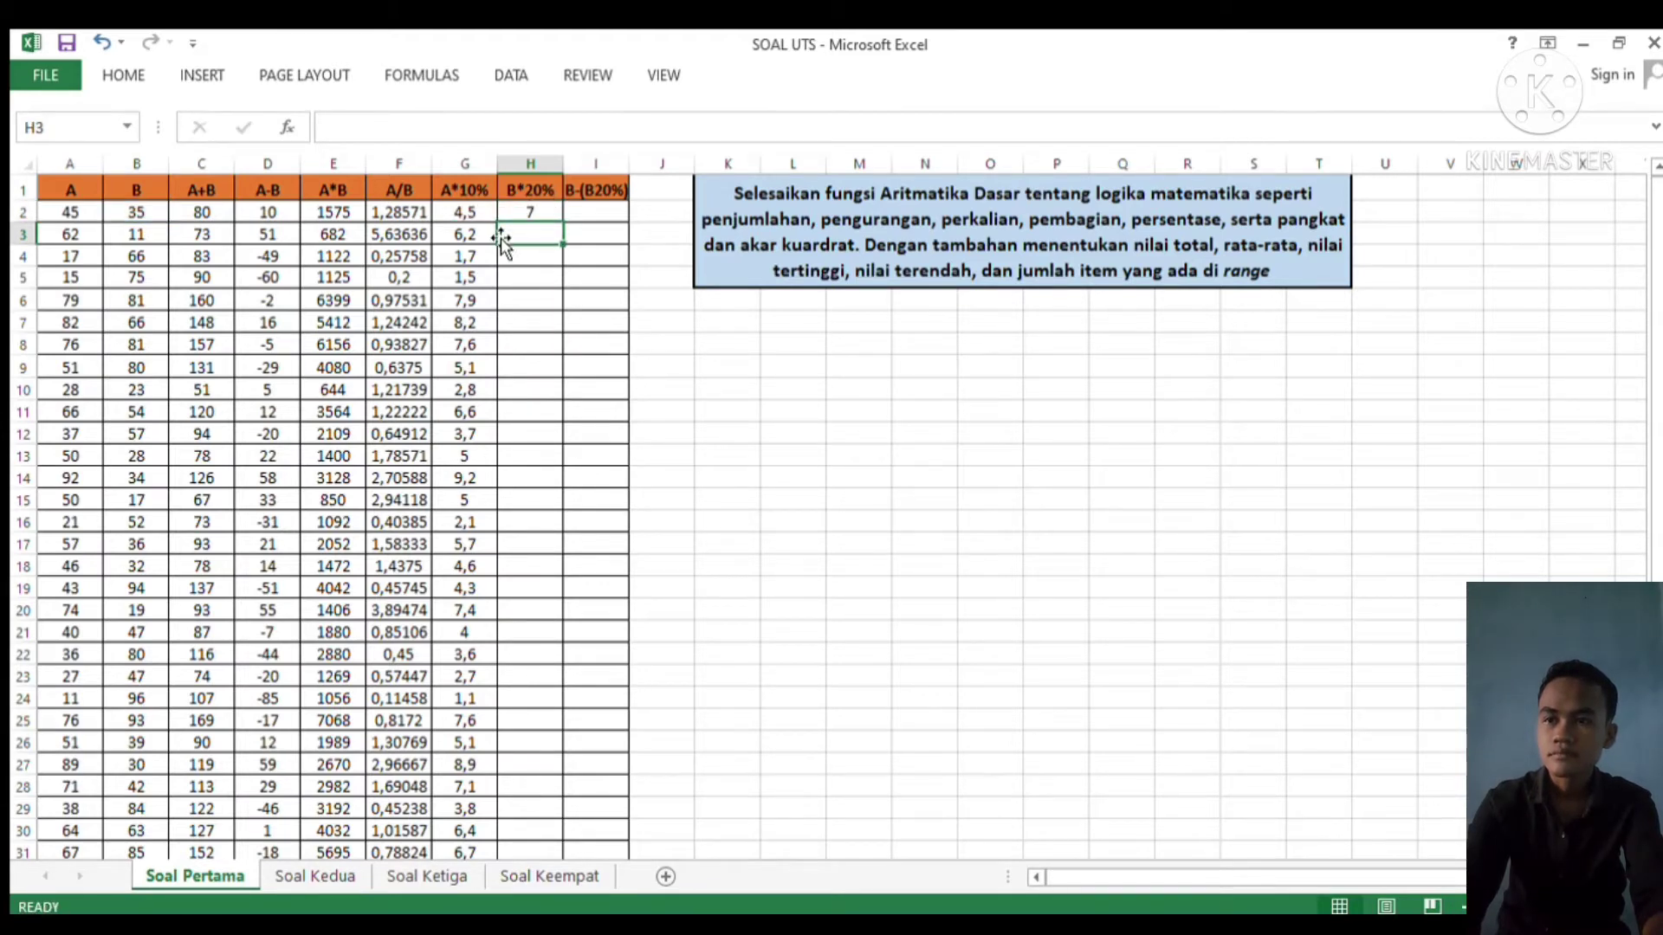
pyautogui.click(540, 211)
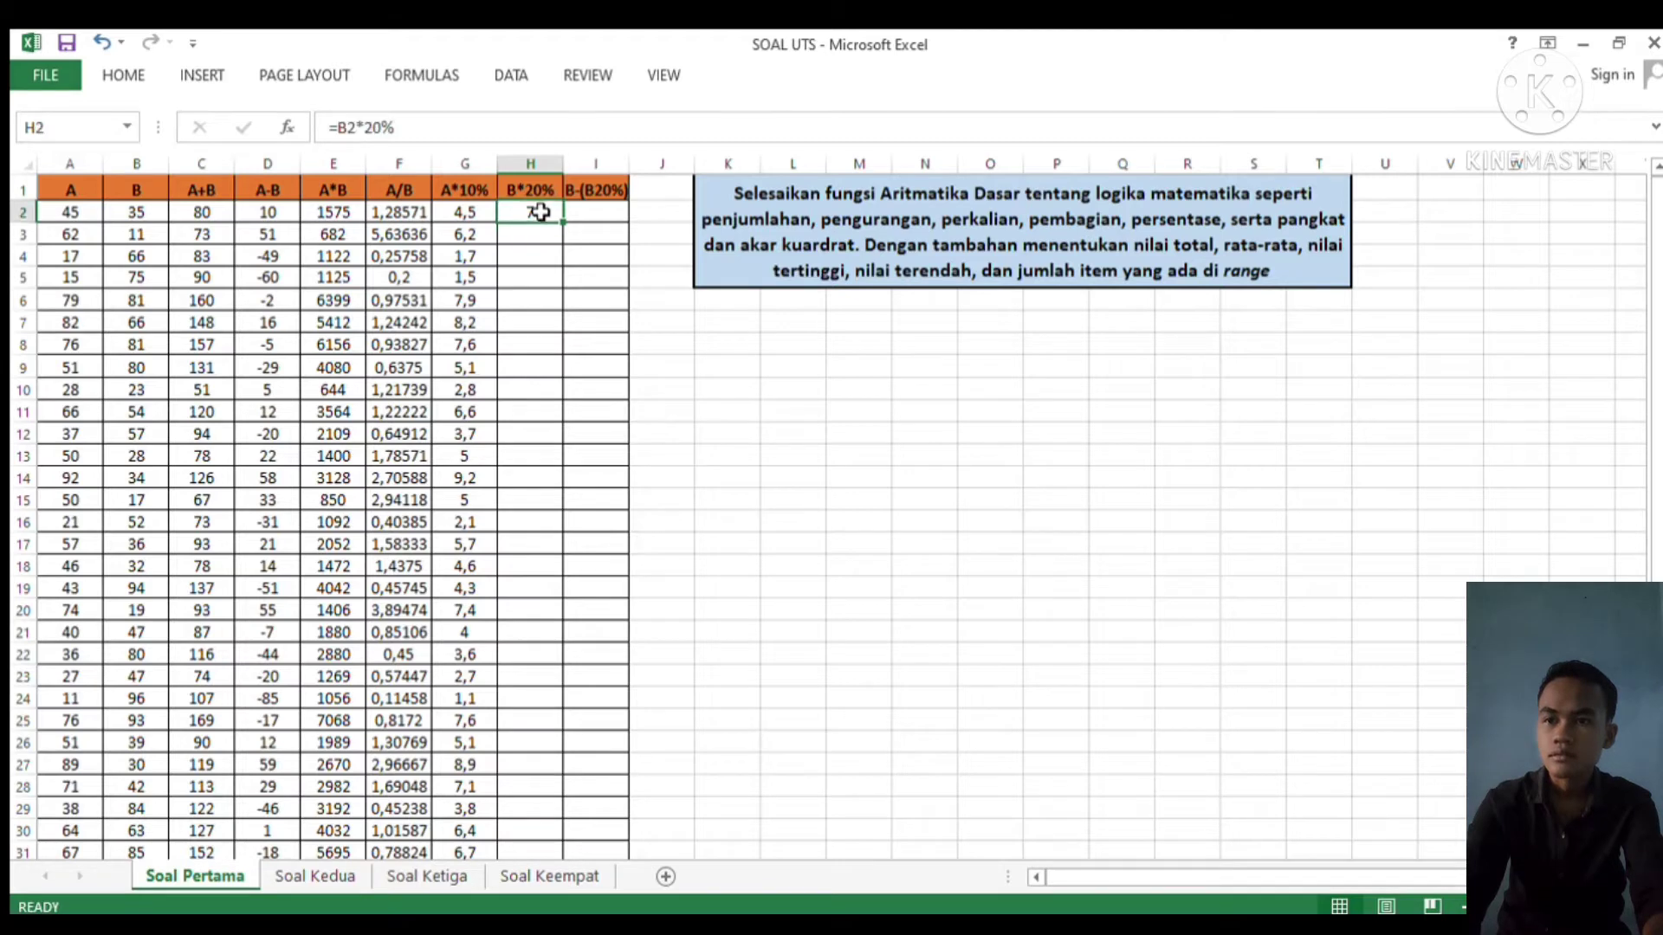
pyautogui.moveTo(562, 227); pyautogui.dragTo(514, 774)
# Enter the formula =B2-H2 in I2 and fill it down the B-(B20%) column to row 35
pyautogui.click(541, 439)
pyautogui.press('Up')
pyautogui.press('Up')
pyautogui.press('Up')
pyautogui.press('Up')
pyautogui.press('Up')
pyautogui.press('Up')
pyautogui.press('Up')
pyautogui.press('Up')
pyautogui.press('Up')
pyautogui.press('Up')
pyautogui.press('Up')
pyautogui.press('Up')
pyautogui.press('Up')
pyautogui.press('Up')
pyautogui.press('Up')
pyautogui.press('Up')
pyautogui.press('Up')
pyautogui.press('Up')
pyautogui.press('Up')
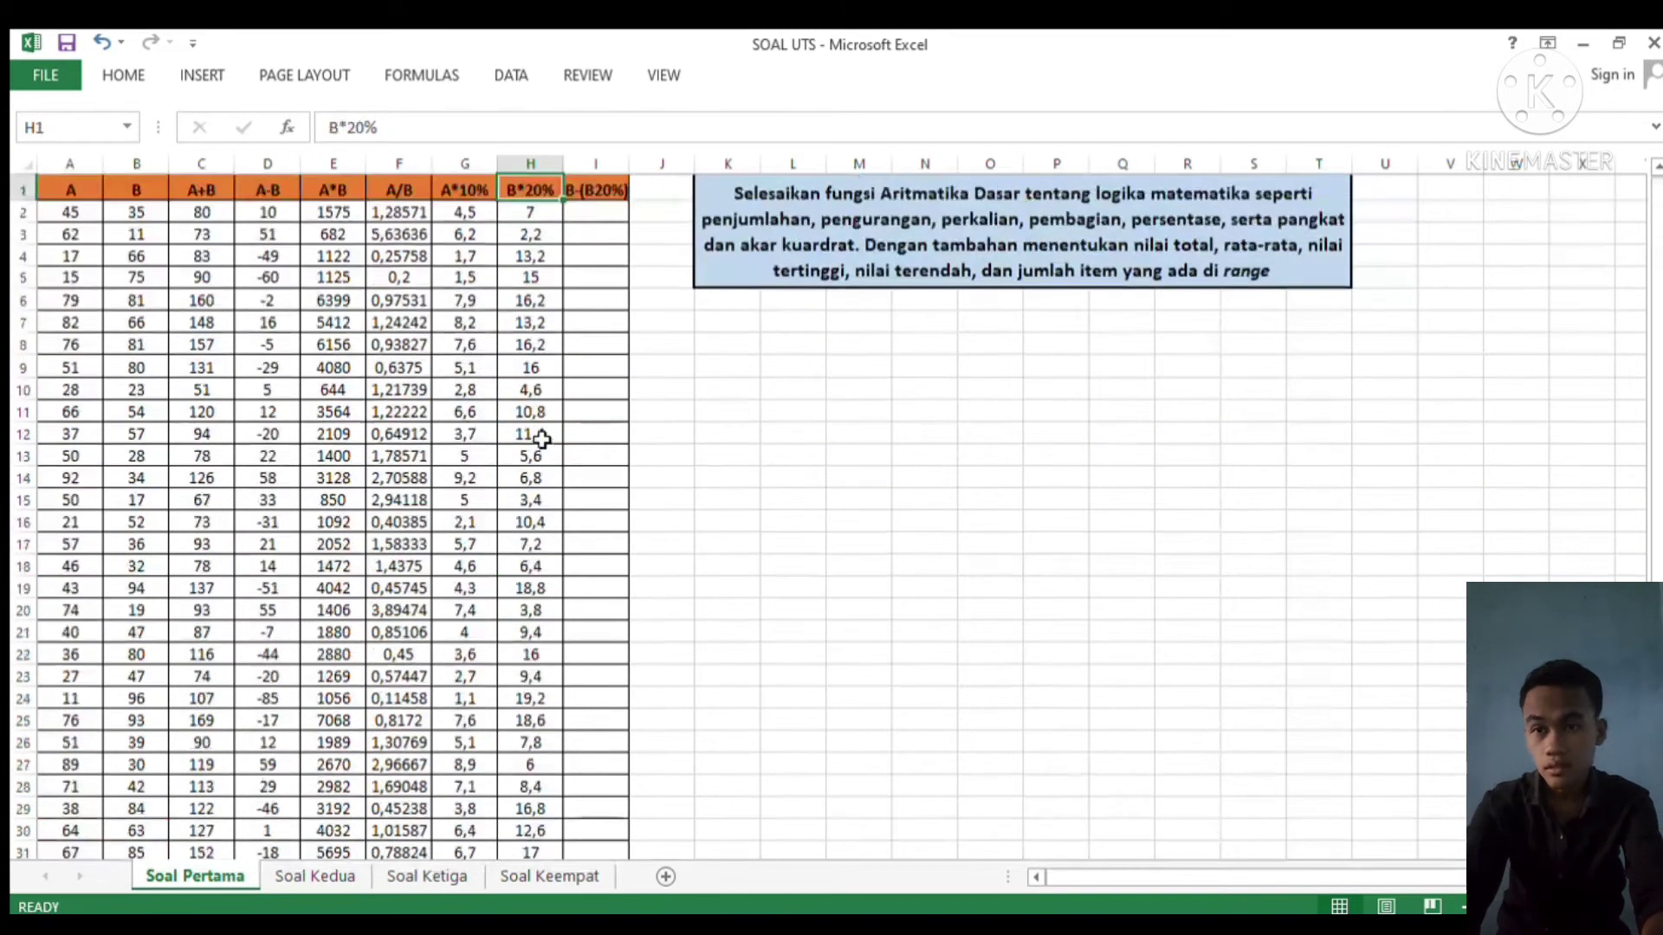
pyautogui.moveTo(527, 217); pyautogui.dragTo(608, 215)
pyautogui.click(608, 215)
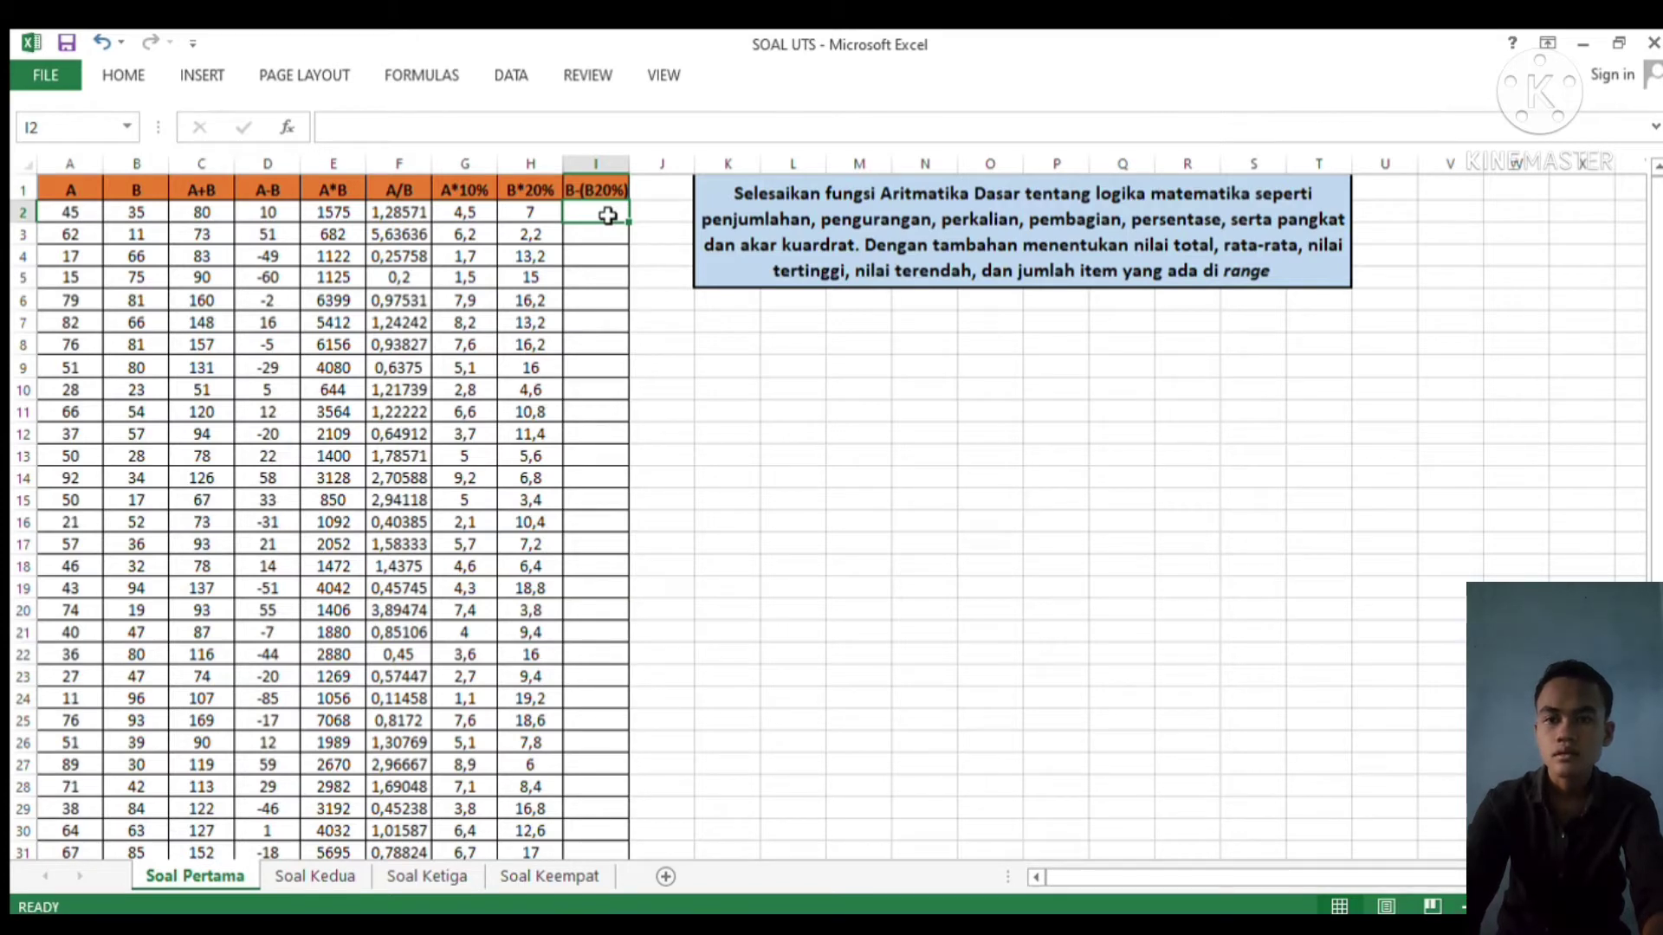
pyautogui.write('=')
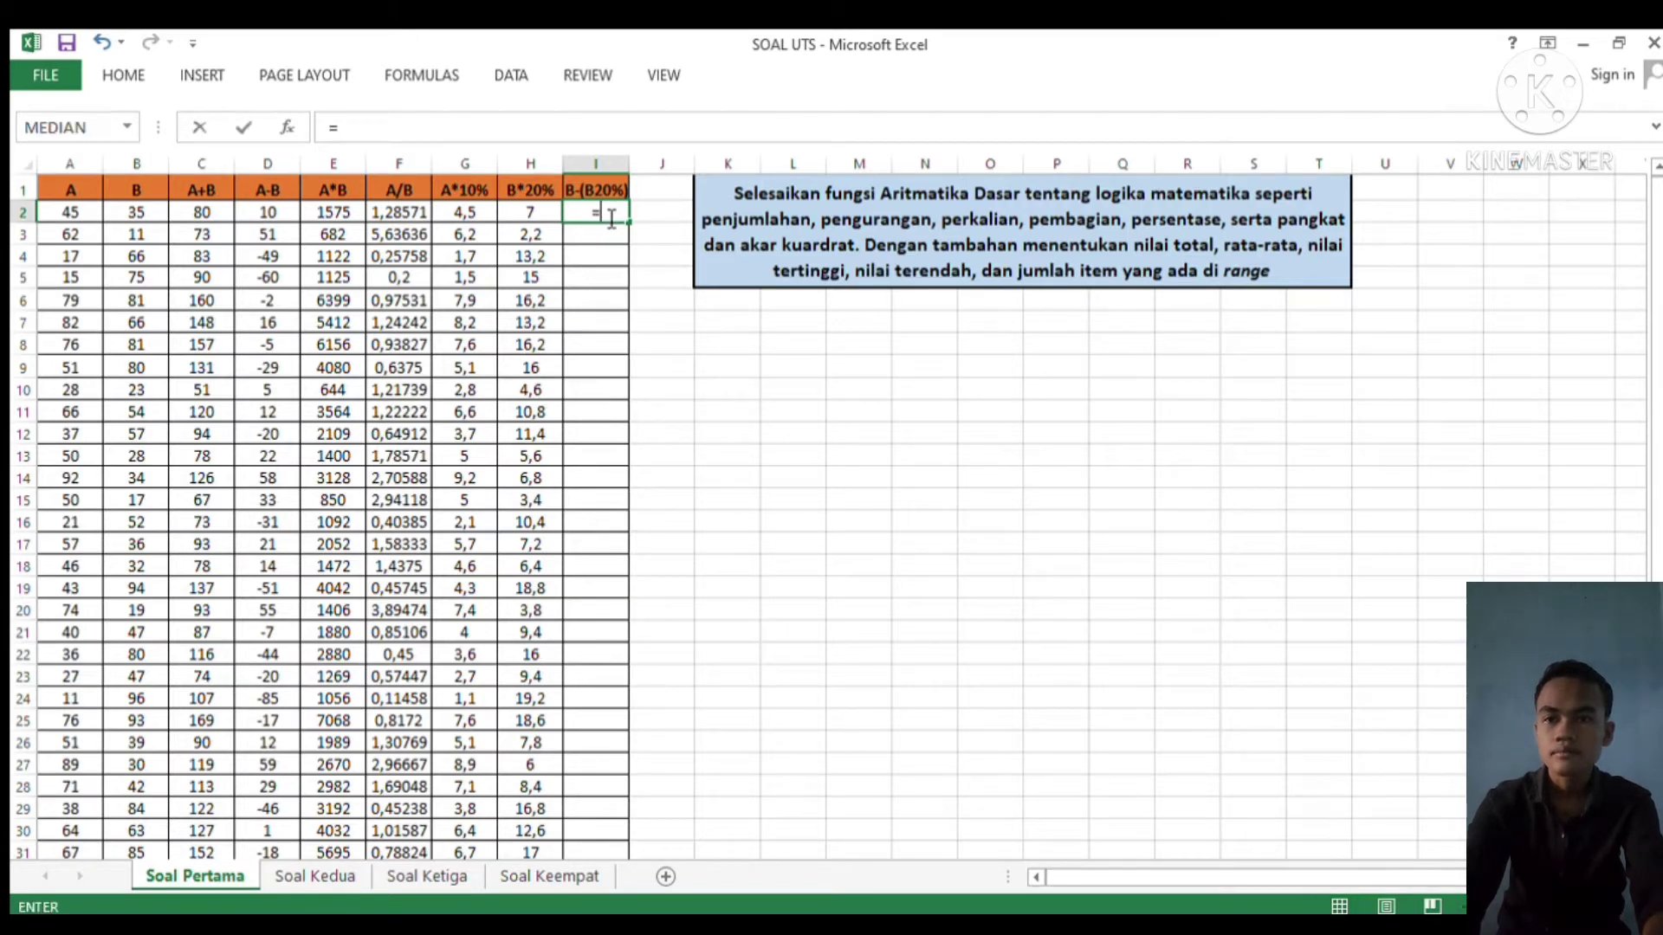
pyautogui.click(136, 214)
pyautogui.write('-')
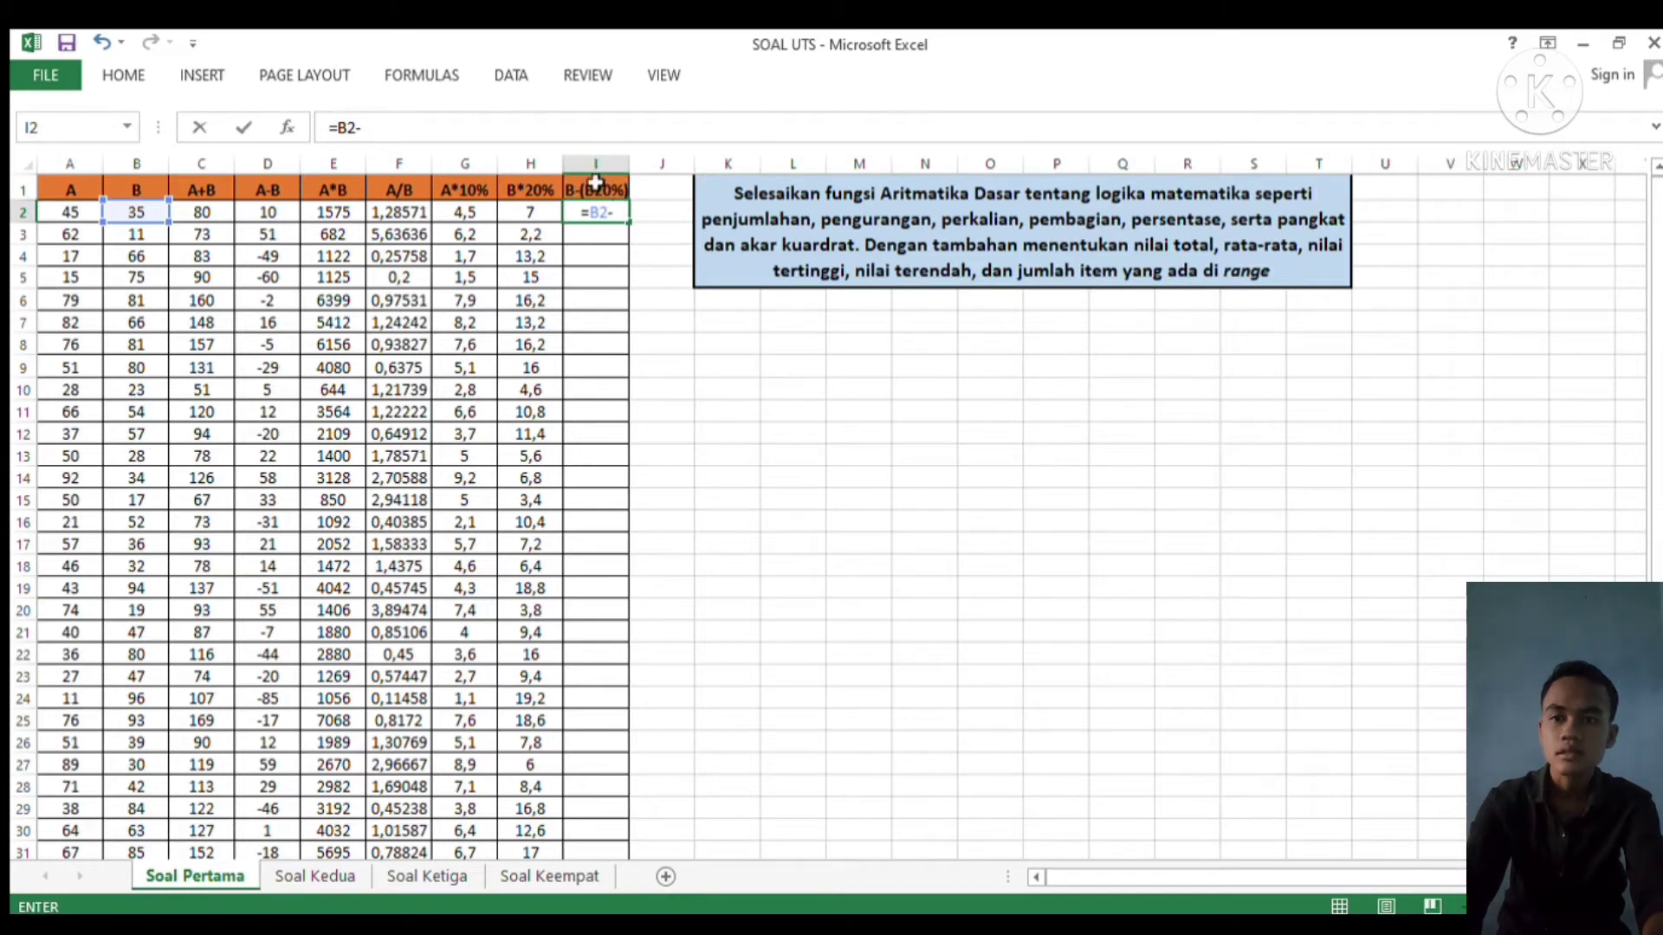
pyautogui.click(525, 215)
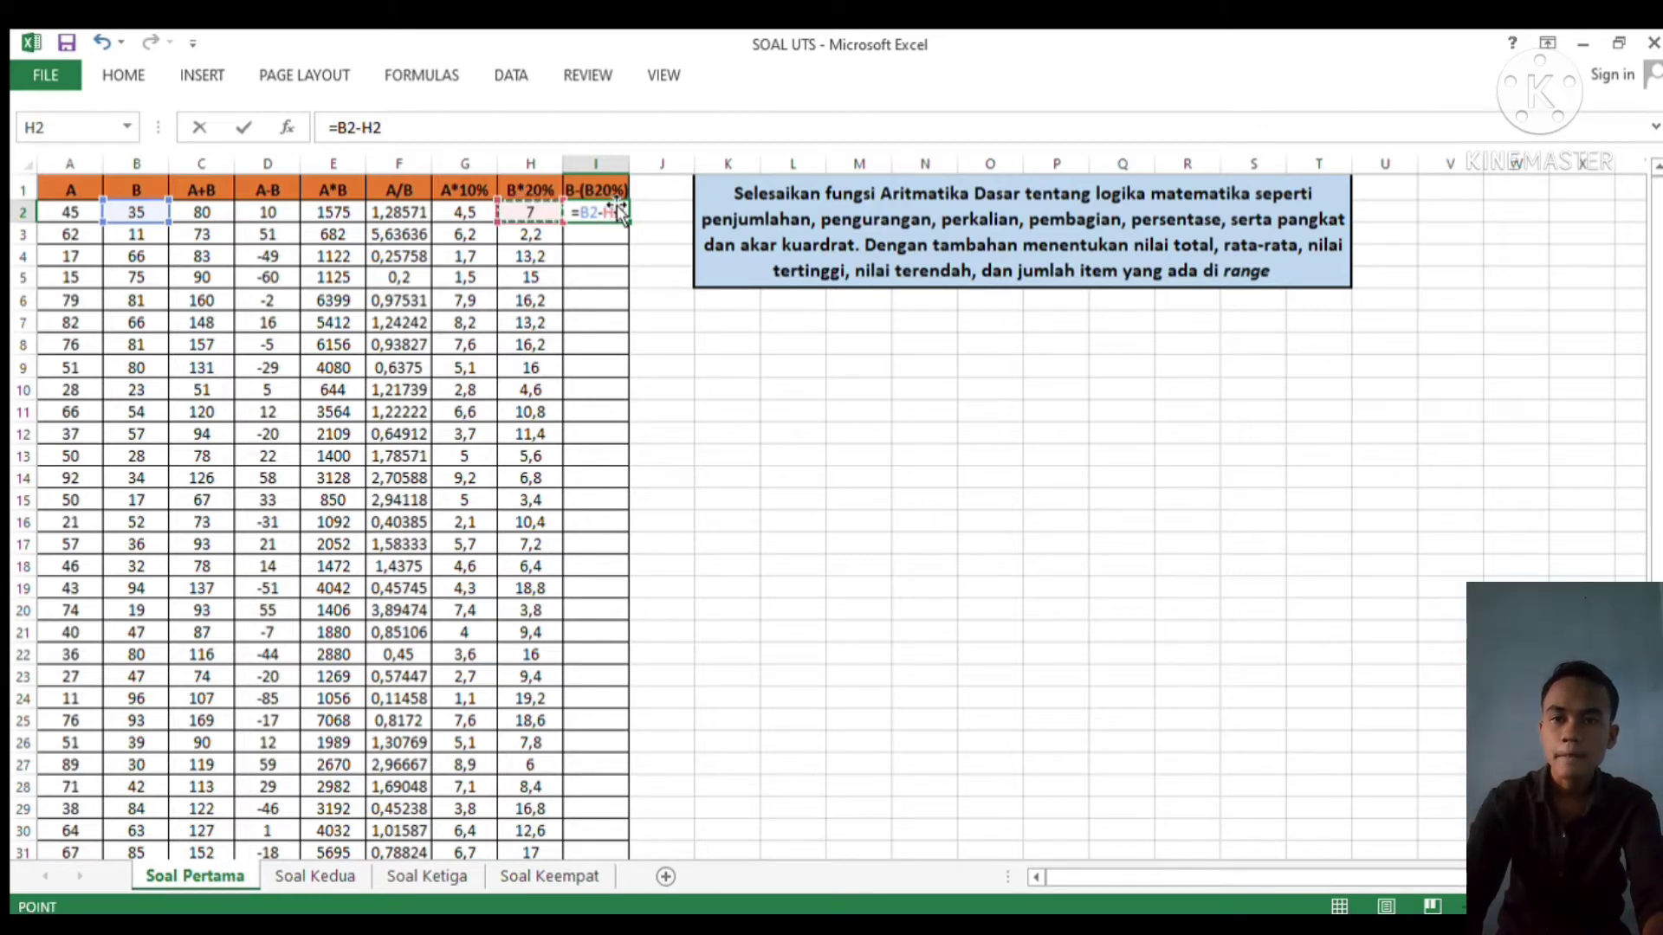
pyautogui.press('Return')
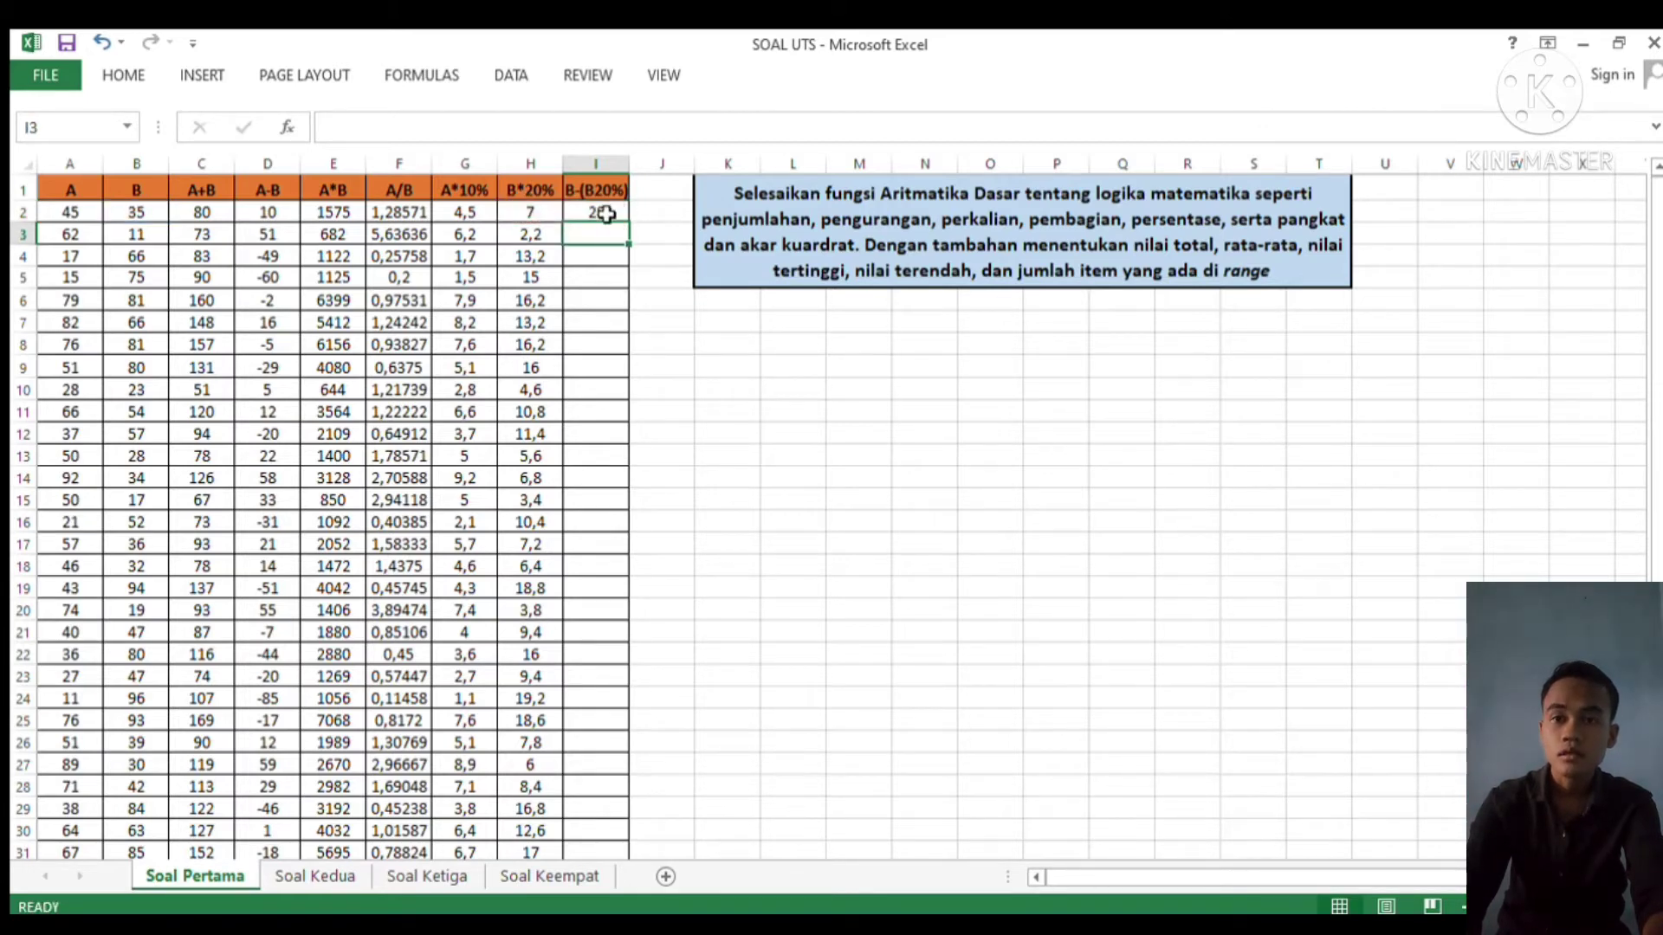
pyautogui.click(609, 215)
pyautogui.moveTo(627, 226); pyautogui.dragTo(594, 736)
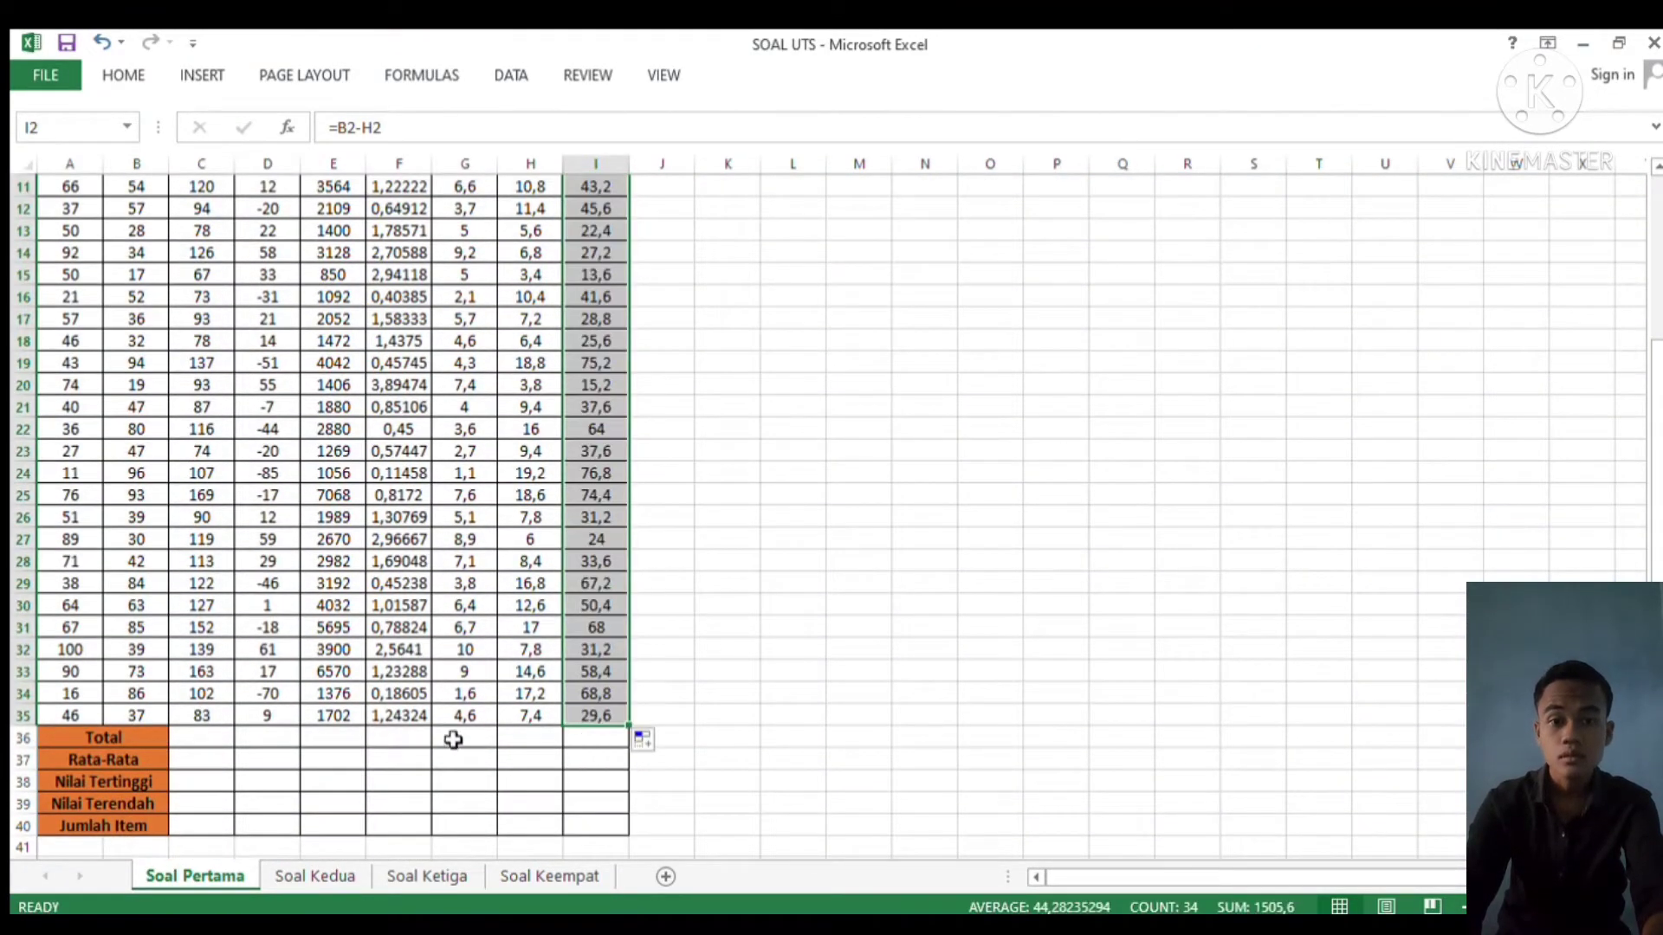
pyautogui.click(374, 745)
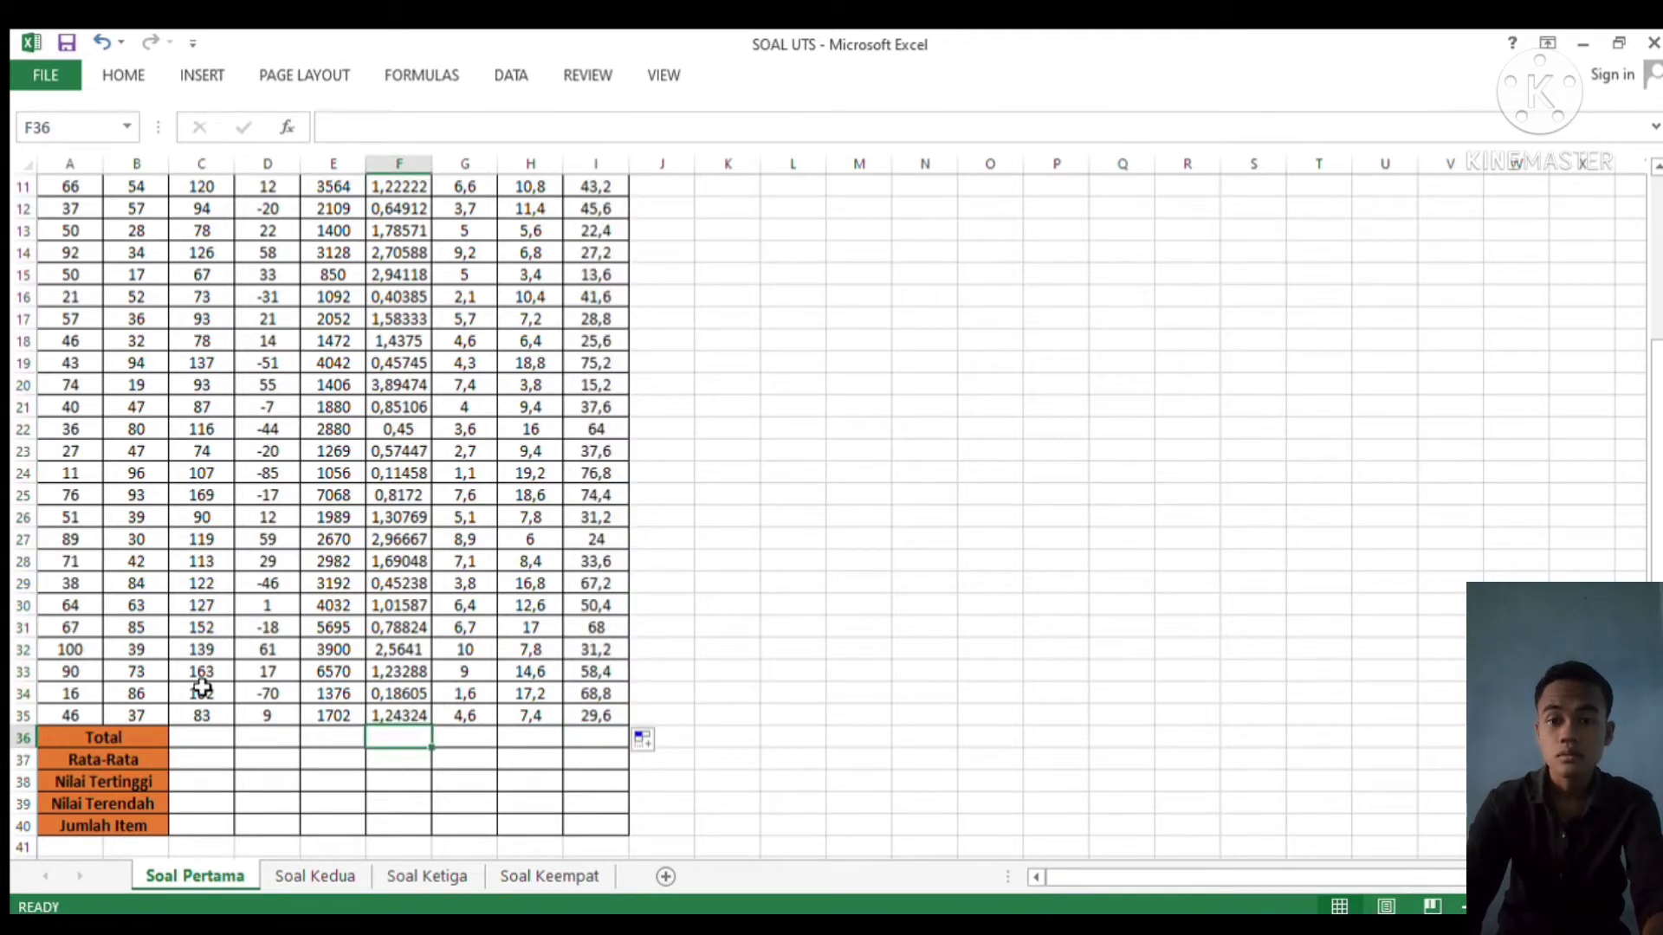
pyautogui.press('Down')
pyautogui.press('Down')
pyautogui.press('Down')
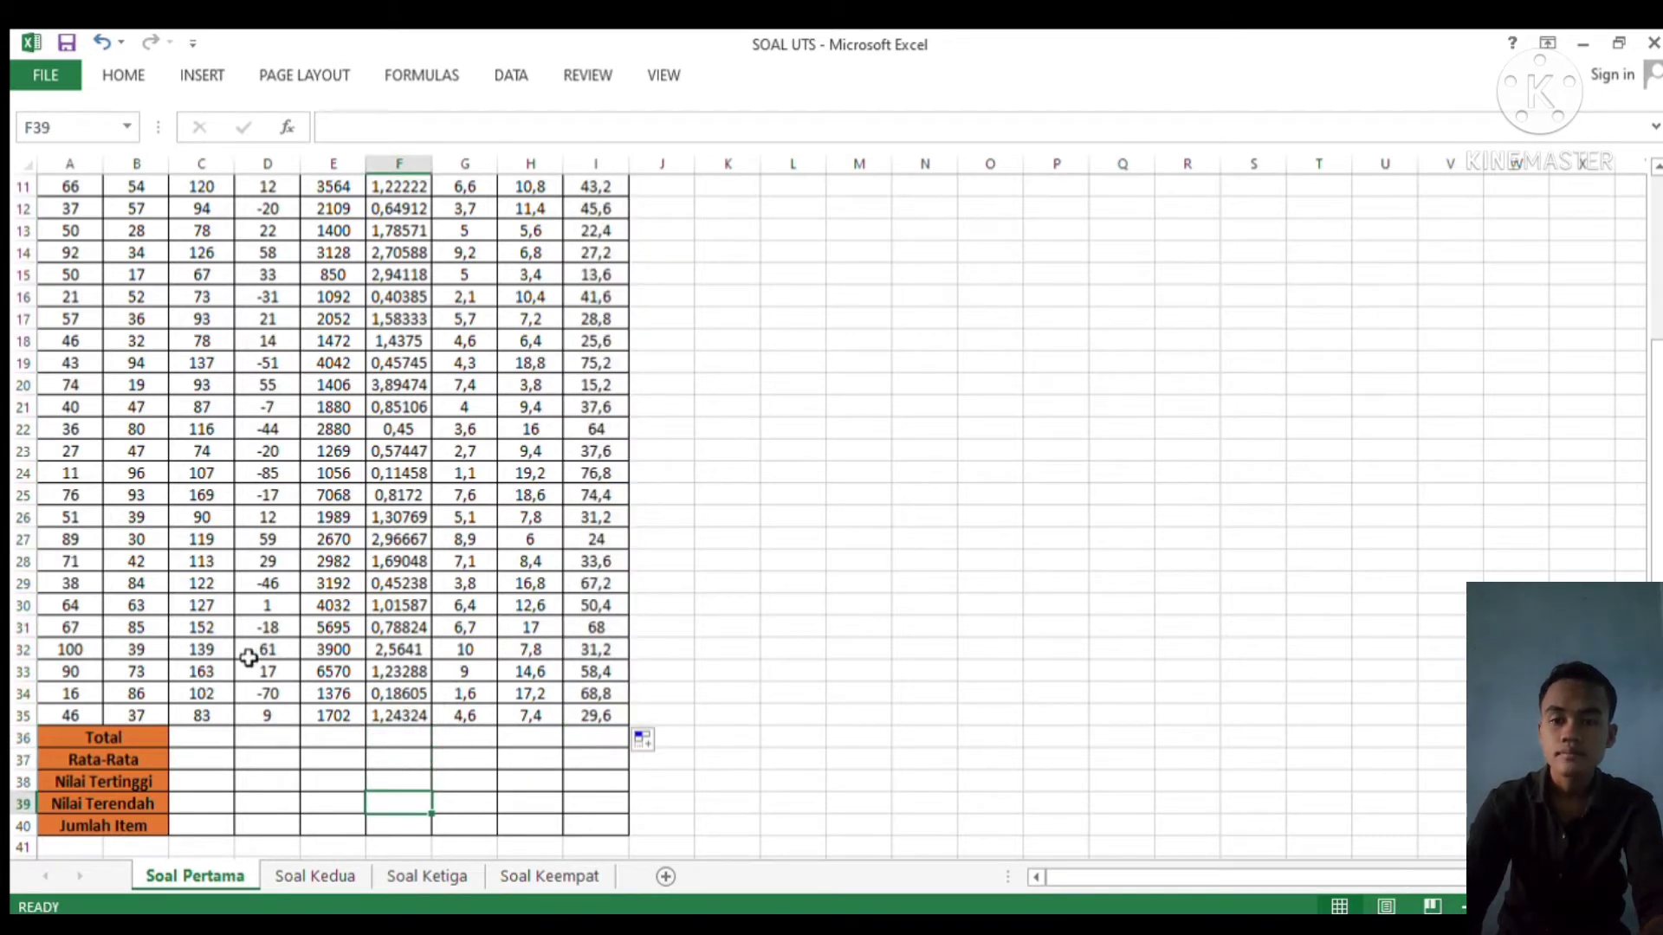
# Total the A+B column in C36 with a SUM formula over C2:C35
pyautogui.click(210, 745)
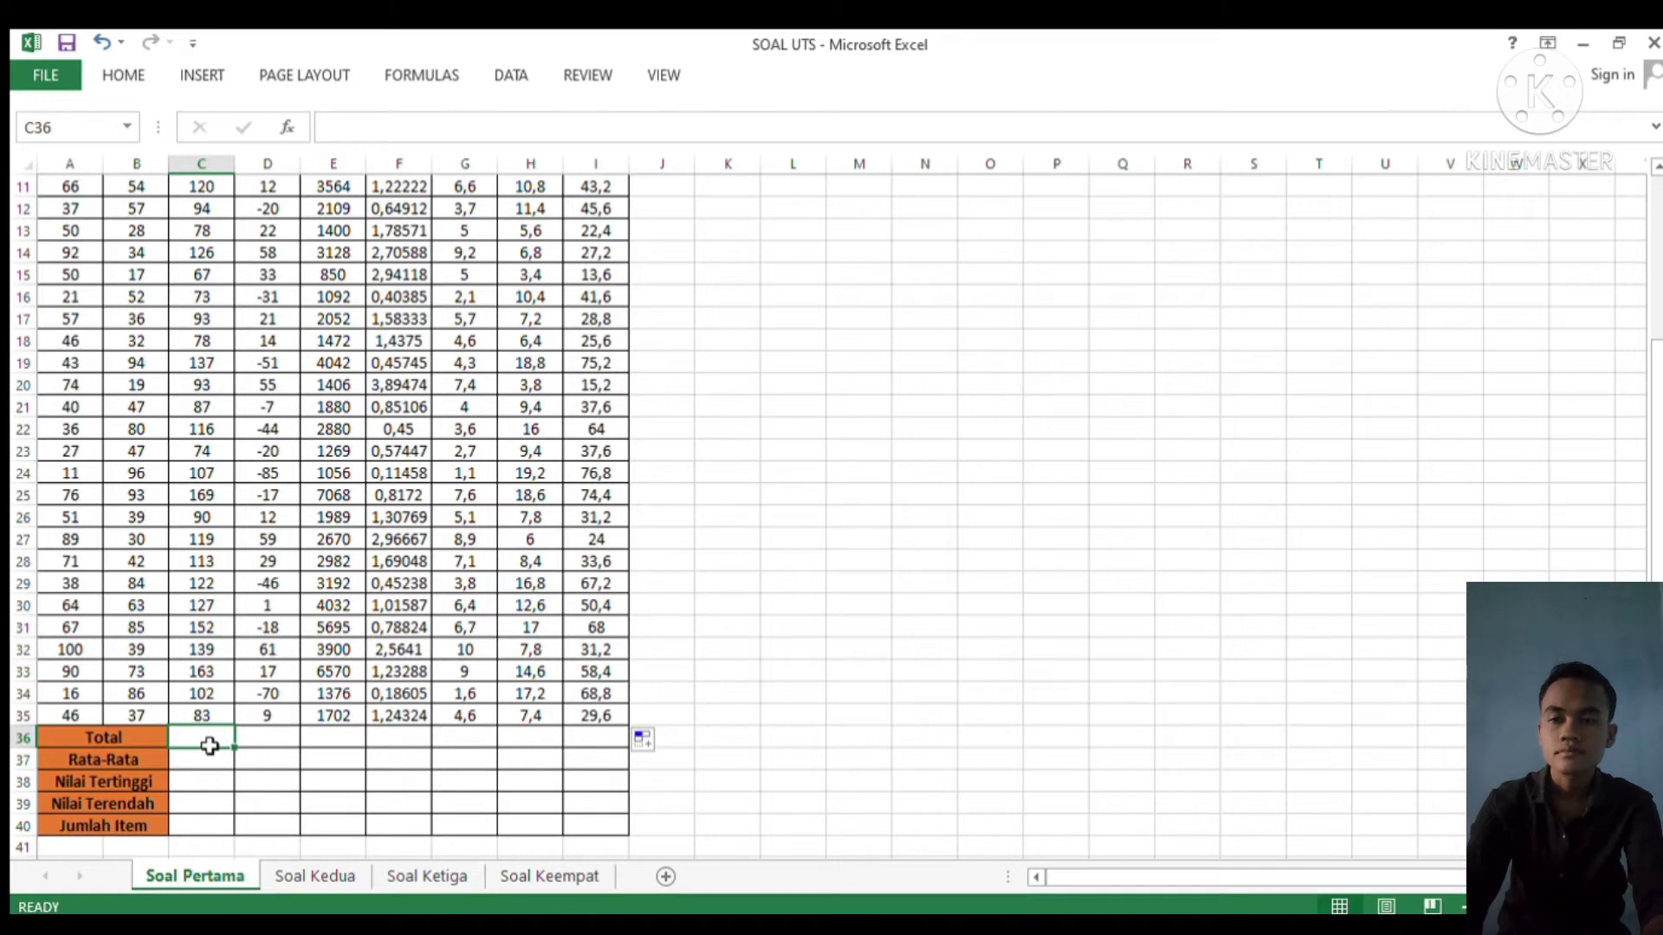
pyautogui.write('=SUM')
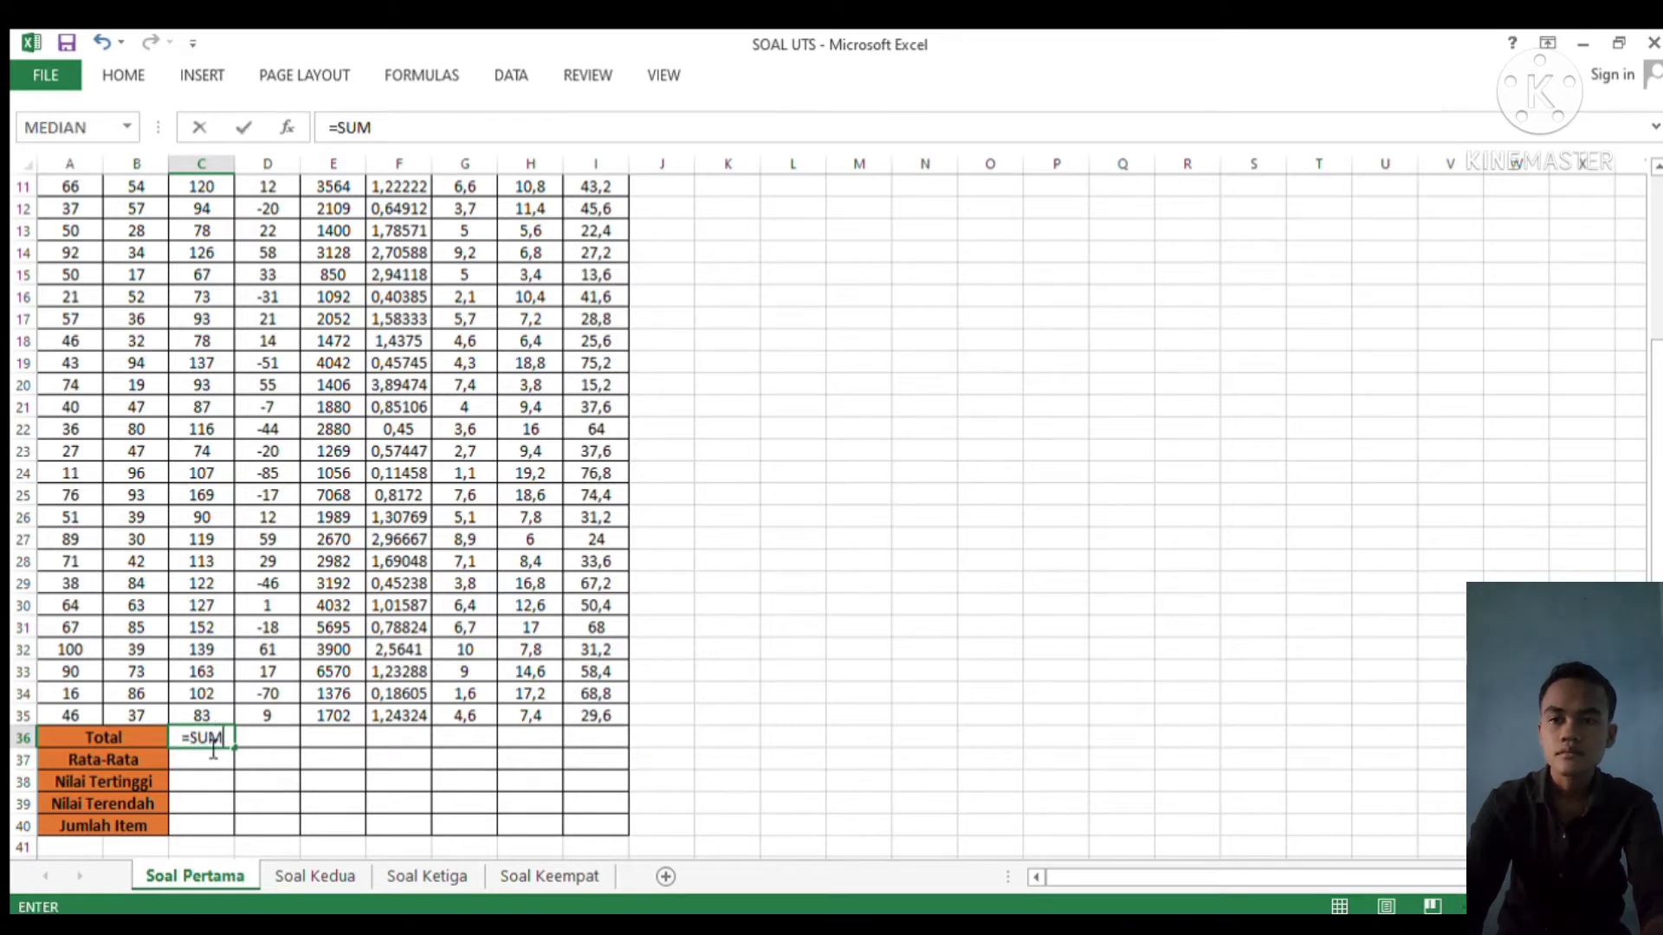
pyautogui.write('(')
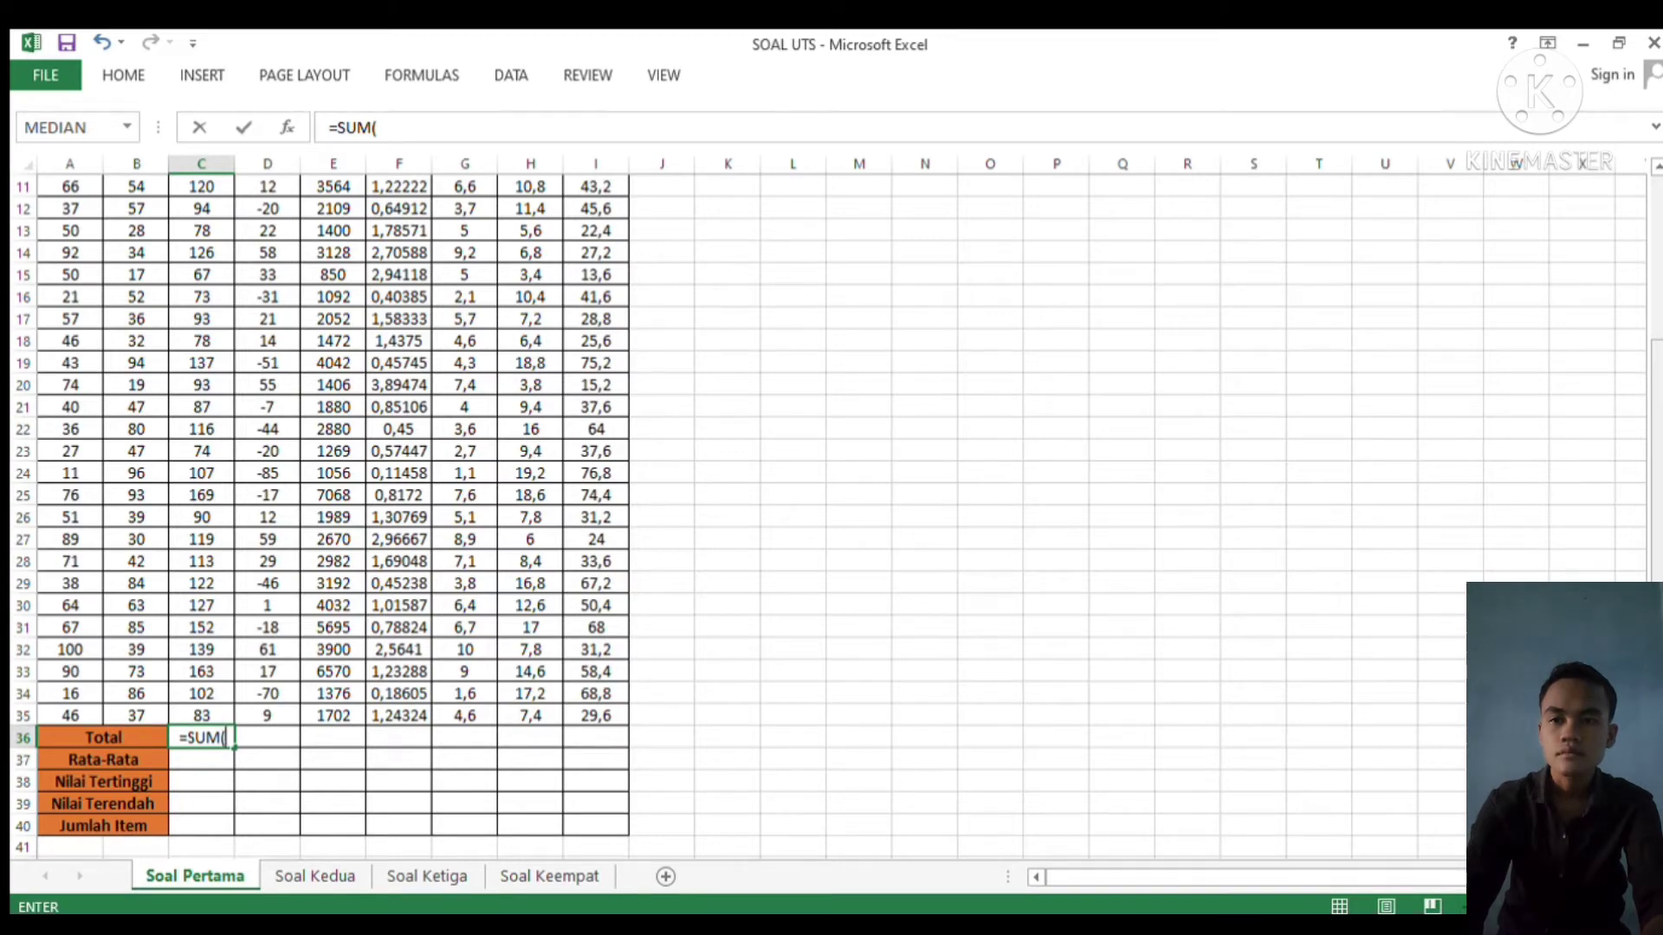
pyautogui.scroll(3, 1653, 160)
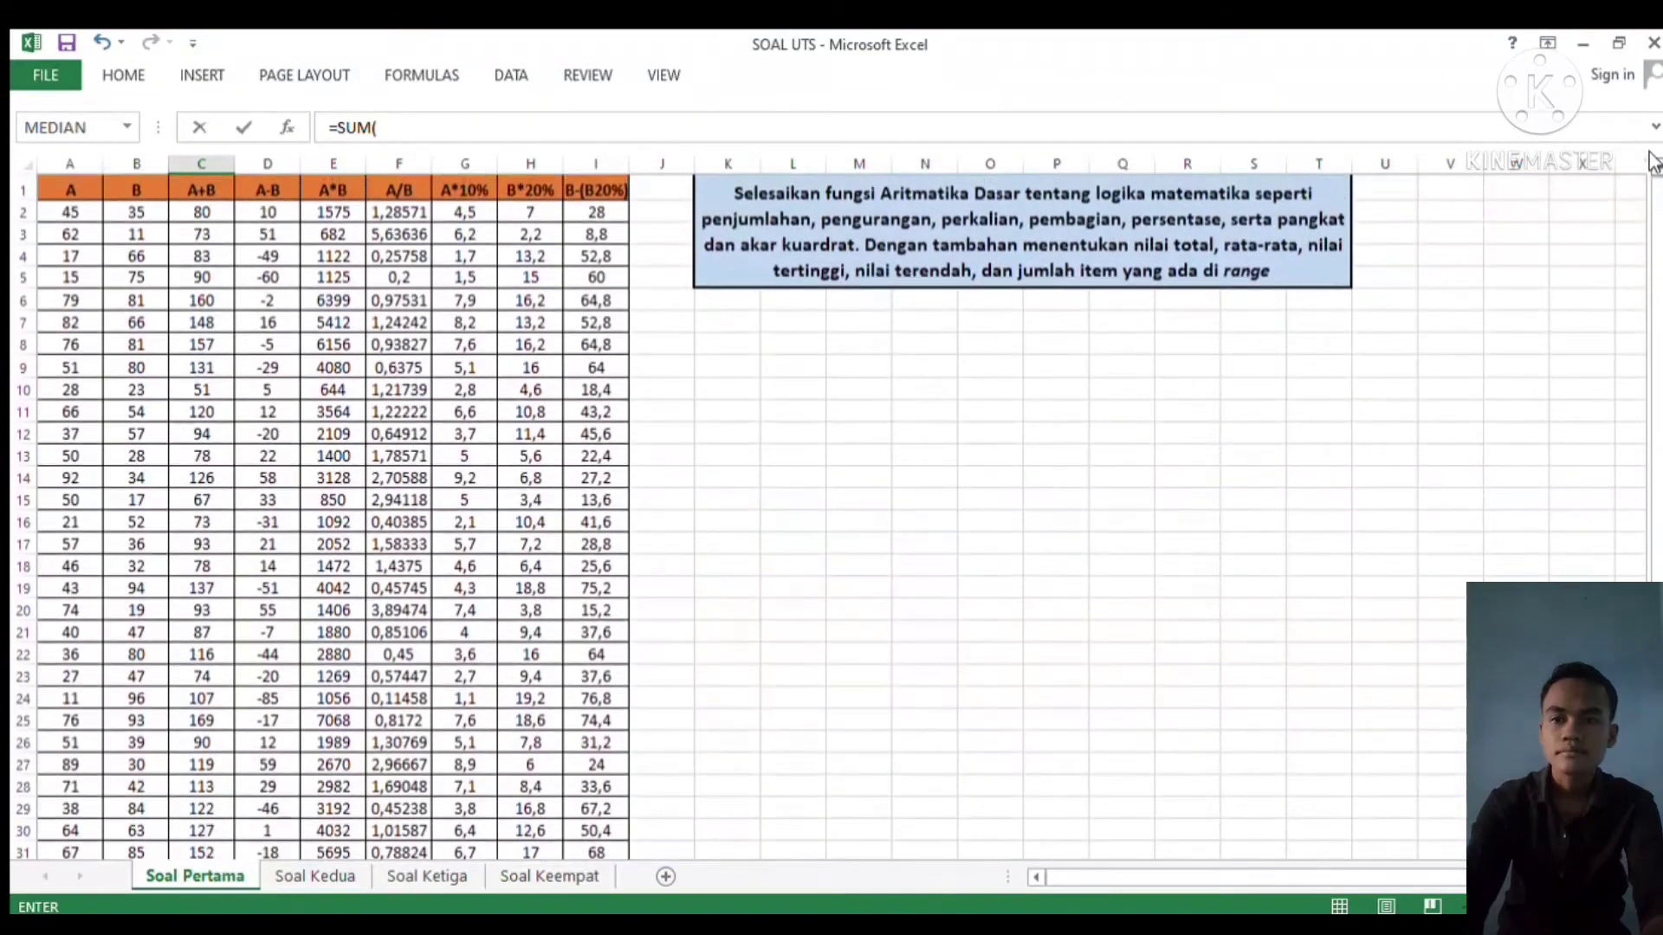
pyautogui.moveTo(201, 212); pyautogui.dragTo(205, 720)
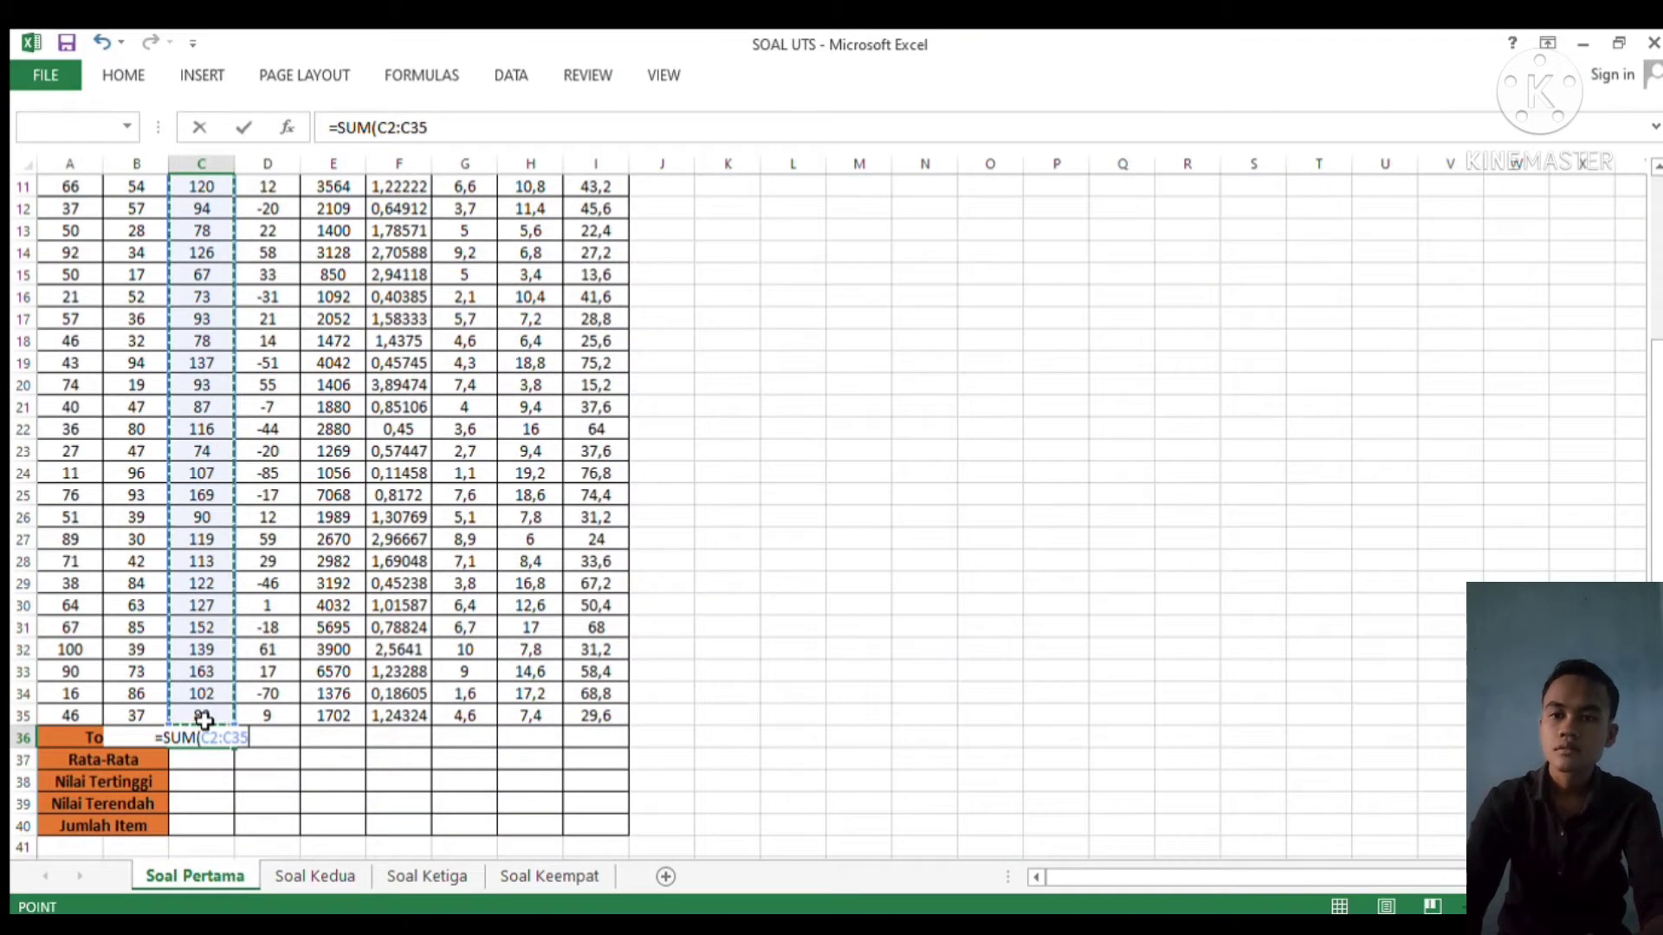
pyautogui.press('Return')
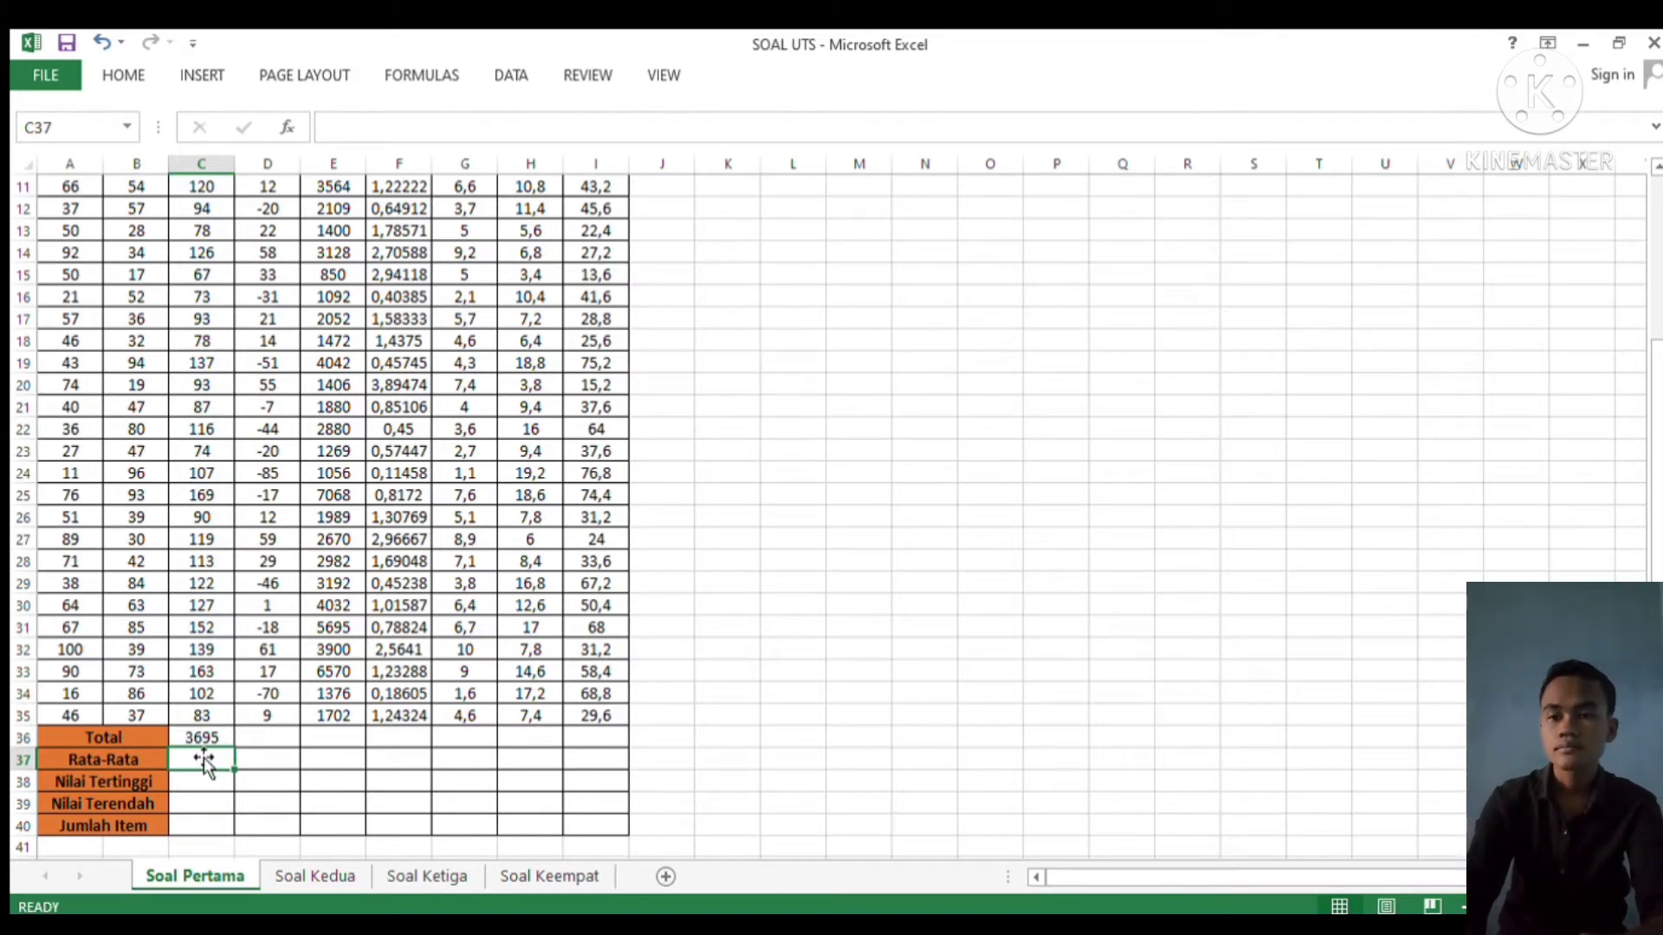
pyautogui.write('\\=AVA')
pyautogui.press('BackSpace')
pyautogui.press('BackSpace')
pyautogui.press('BackSpace')
pyautogui.press('BackSpace')
pyautogui.press('BackSpace')
# Calculate the A+B column's average in C37, the Rata-Rata row, with an AVERAGE formula over C2:C35
pyautogui.write('=')
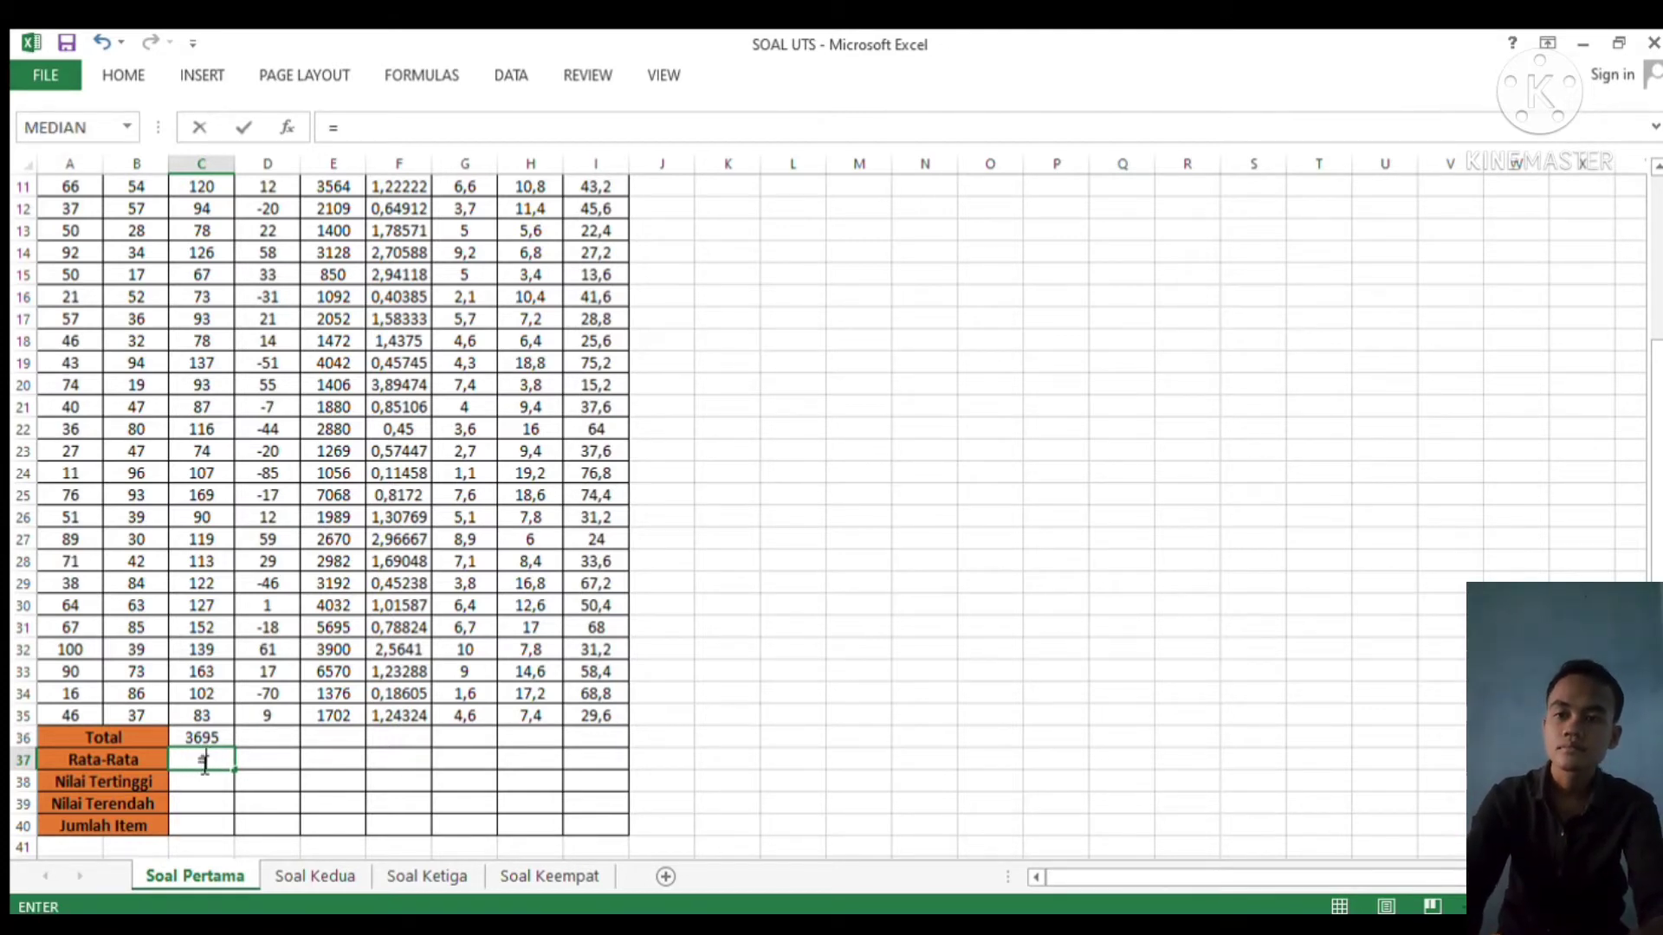
pyautogui.write('AV')
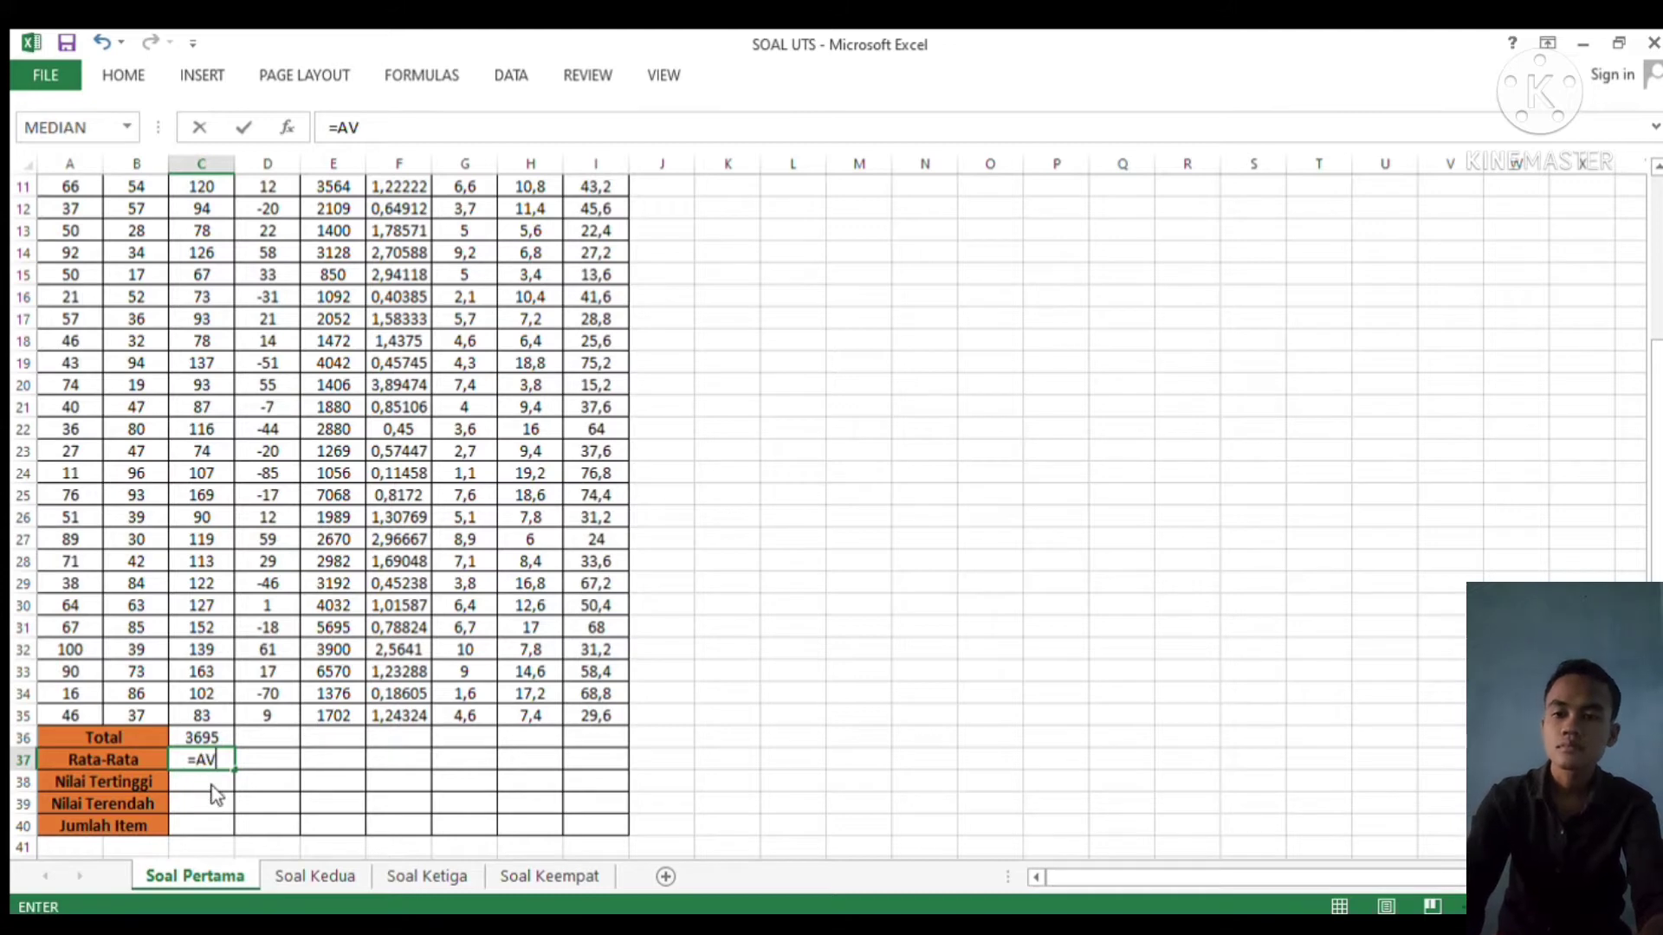
pyautogui.write('ERAGE(')
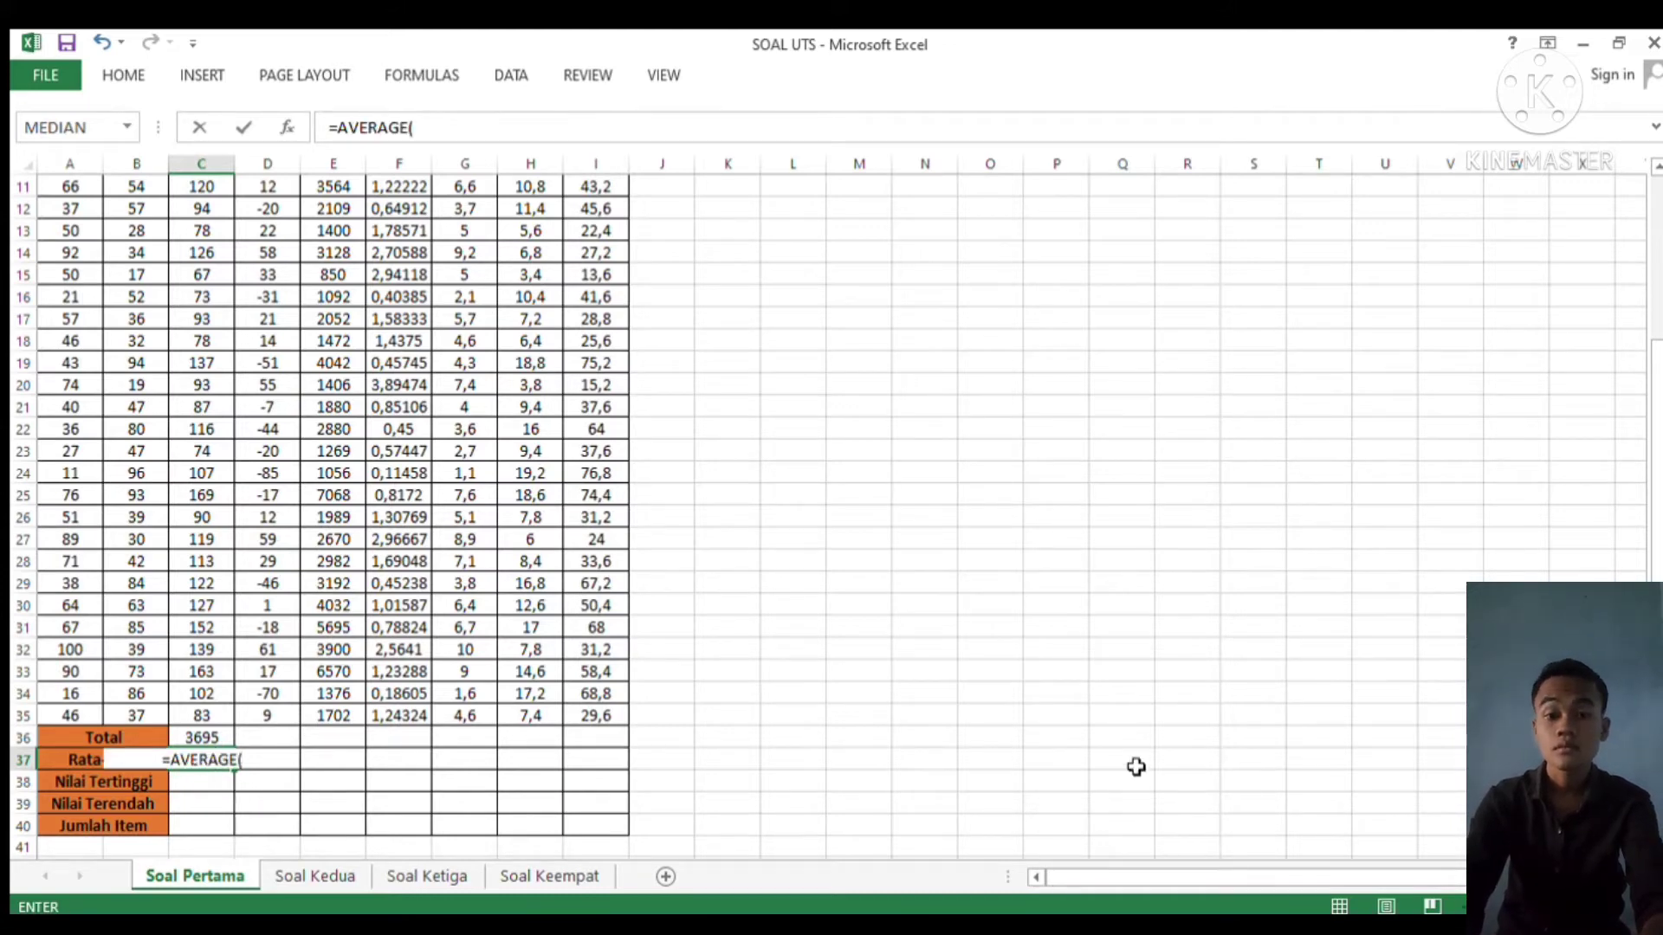
pyautogui.scroll(4, 1551, 433)
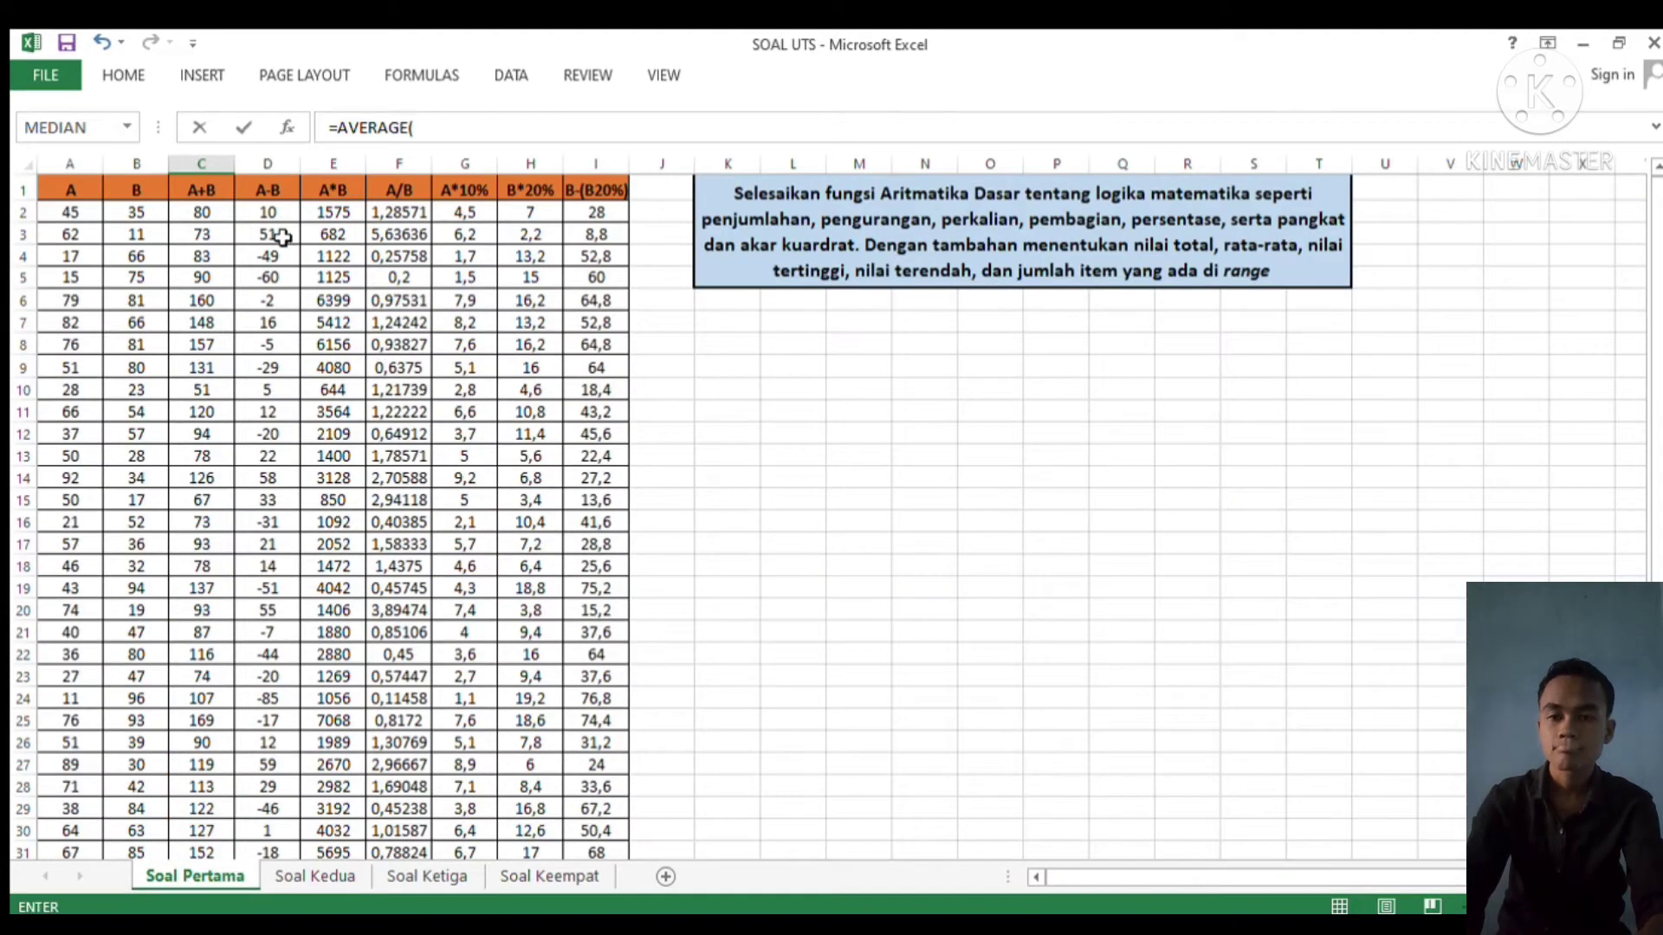
pyautogui.moveTo(187, 217); pyautogui.dragTo(187, 611)
pyautogui.moveTo(216, 709); pyautogui.dragTo(220, 752)
pyautogui.press('Return')
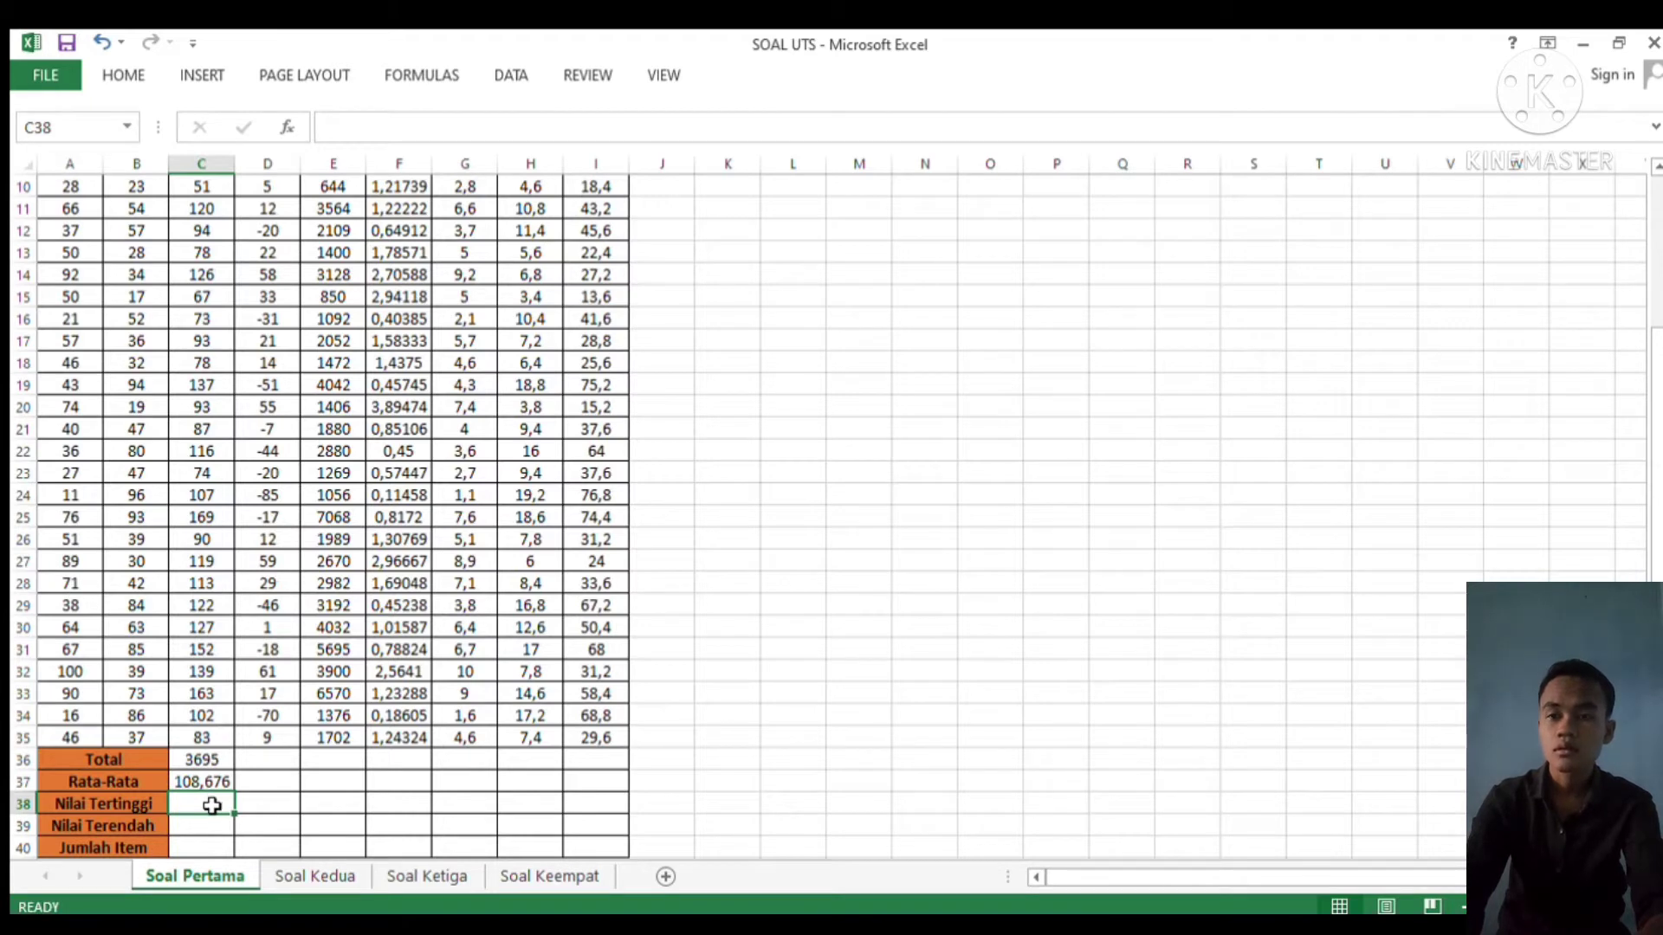
# Calculate the A+B column's highest value in C38, the Nilai Tertinggi row, with a MAX formula over C2:C35
pyautogui.write('=')
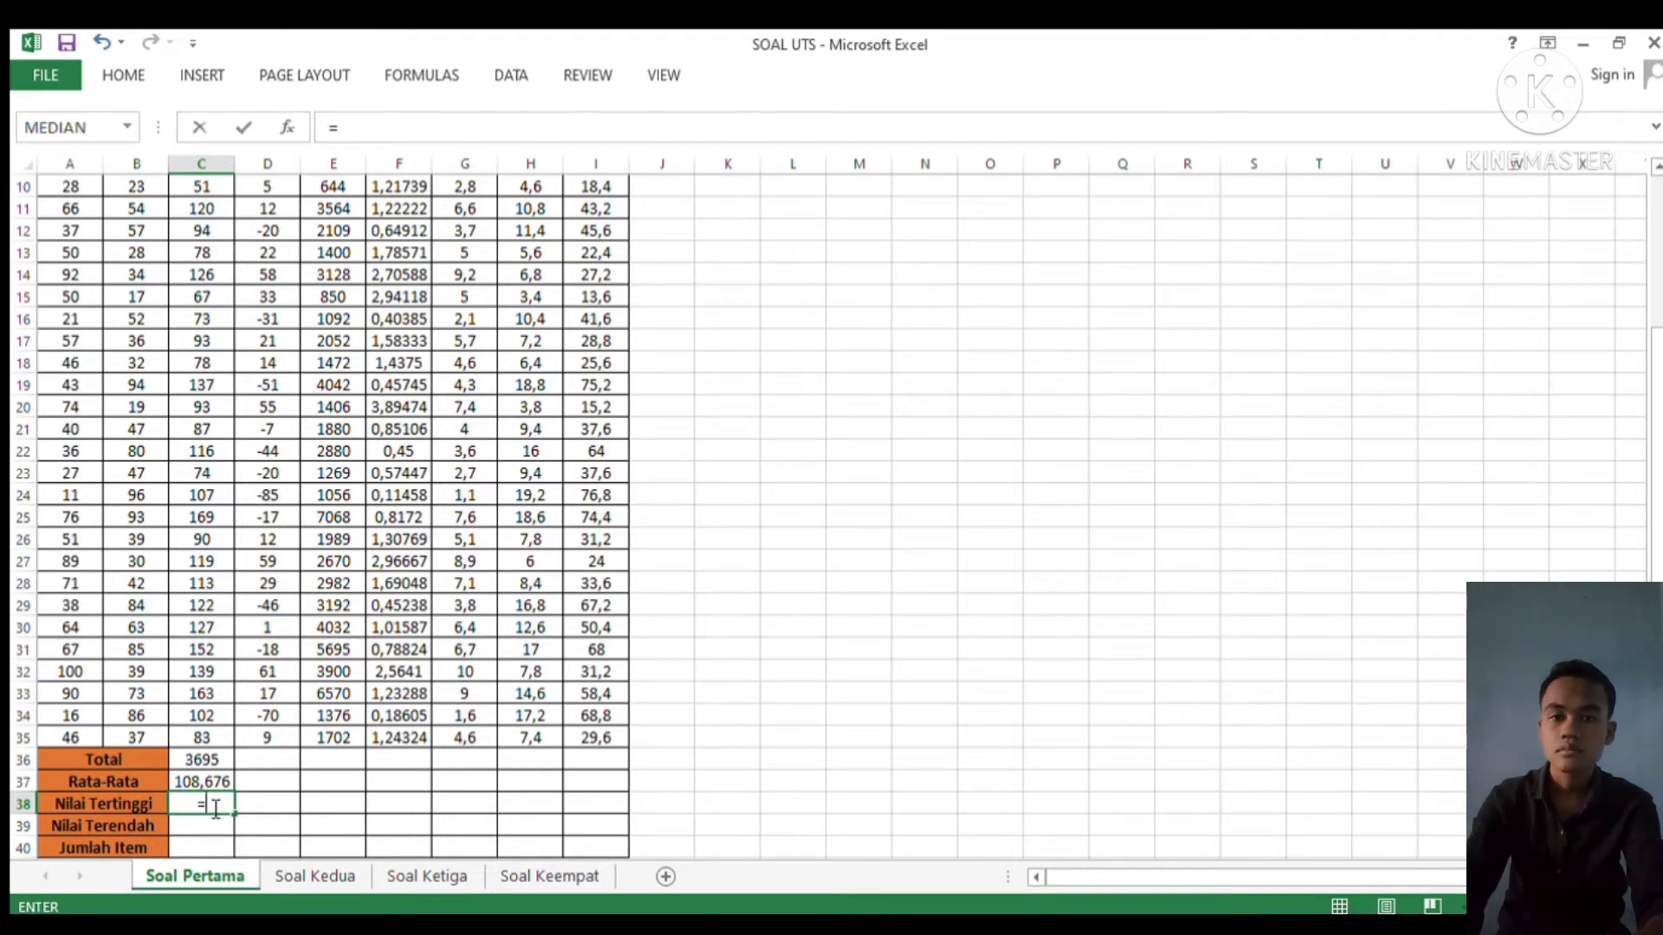
pyautogui.write('MAX(')
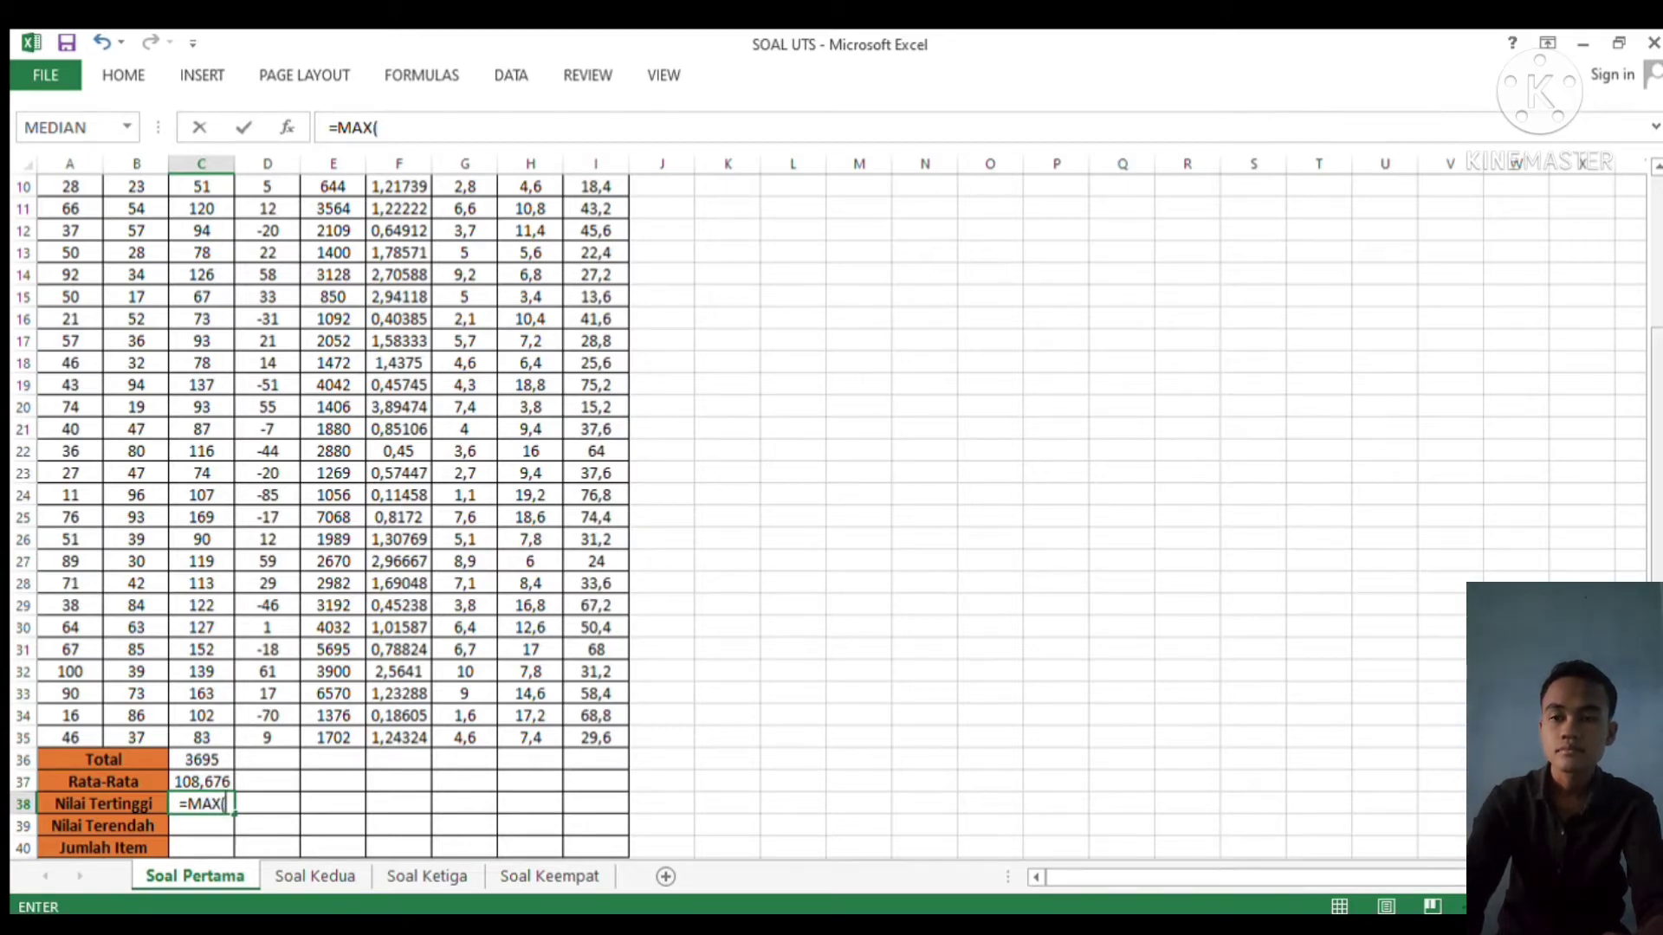
pyautogui.scroll(3, 1547, 401)
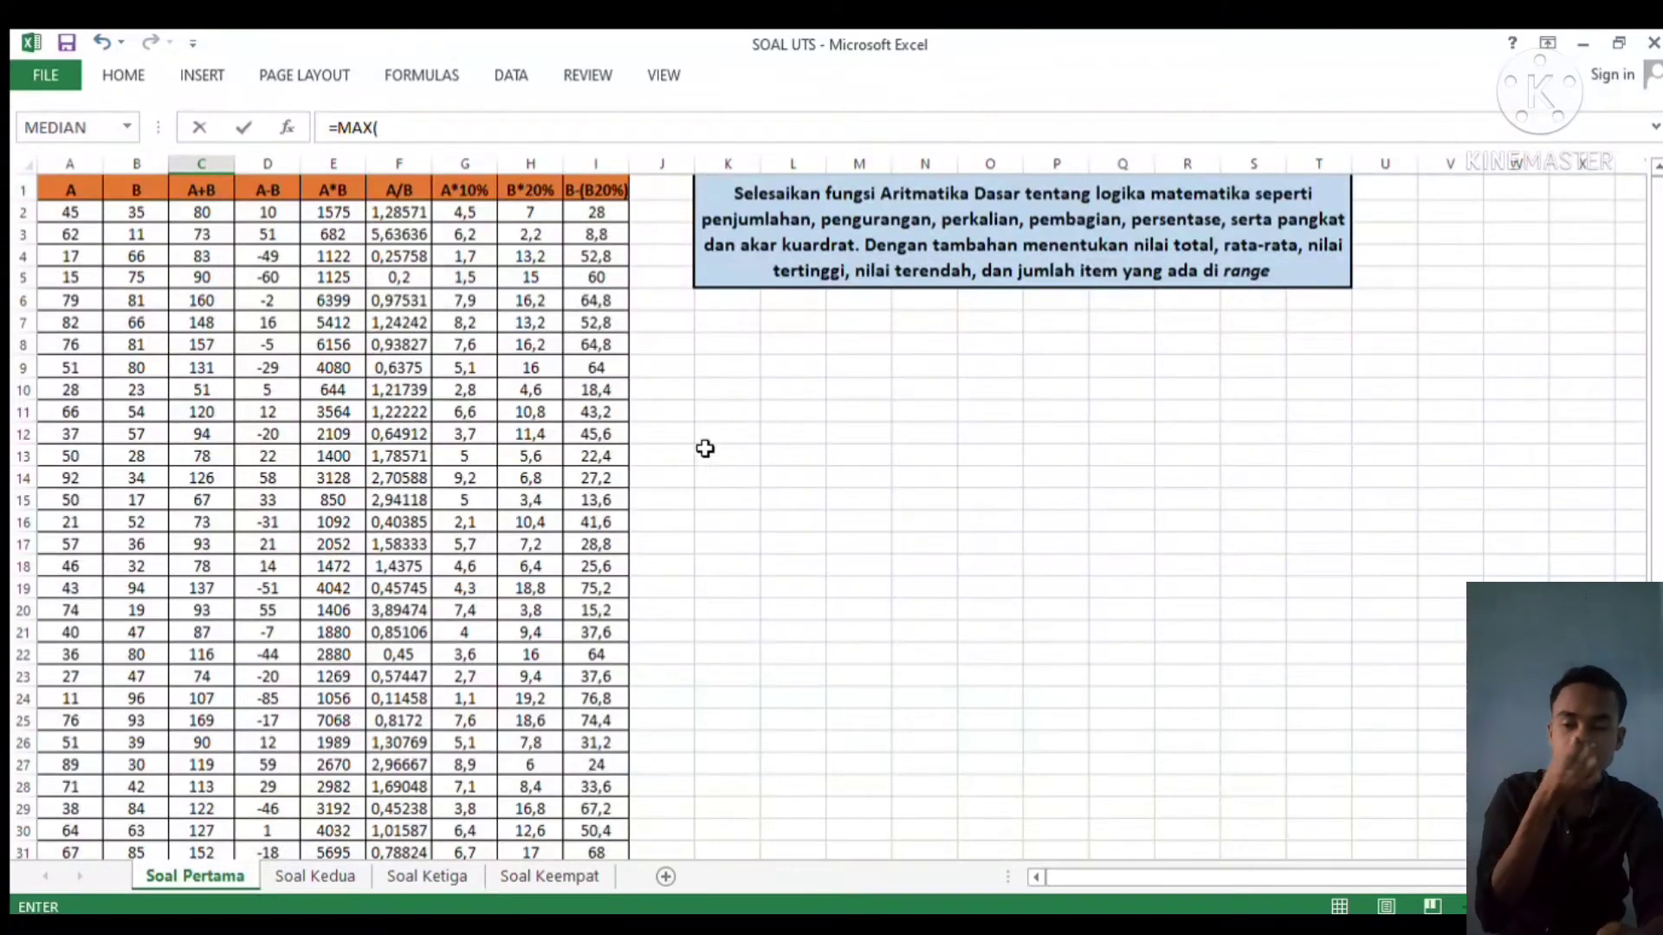
pyautogui.moveTo(201, 212); pyautogui.dragTo(210, 721)
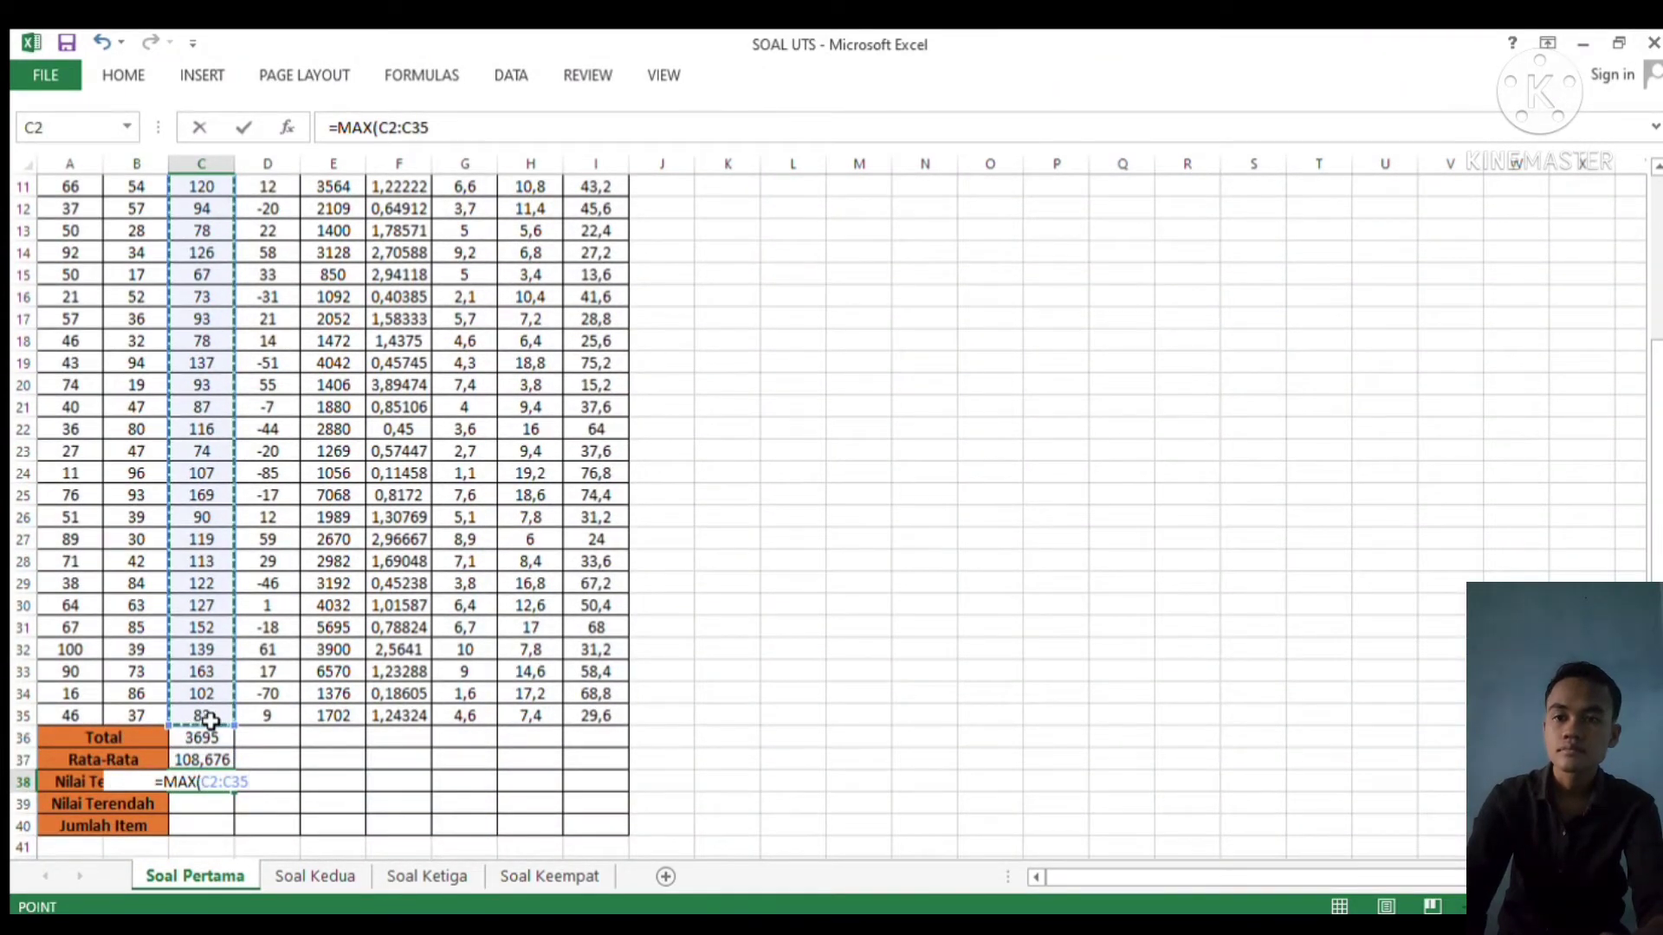
pyautogui.press('Return')
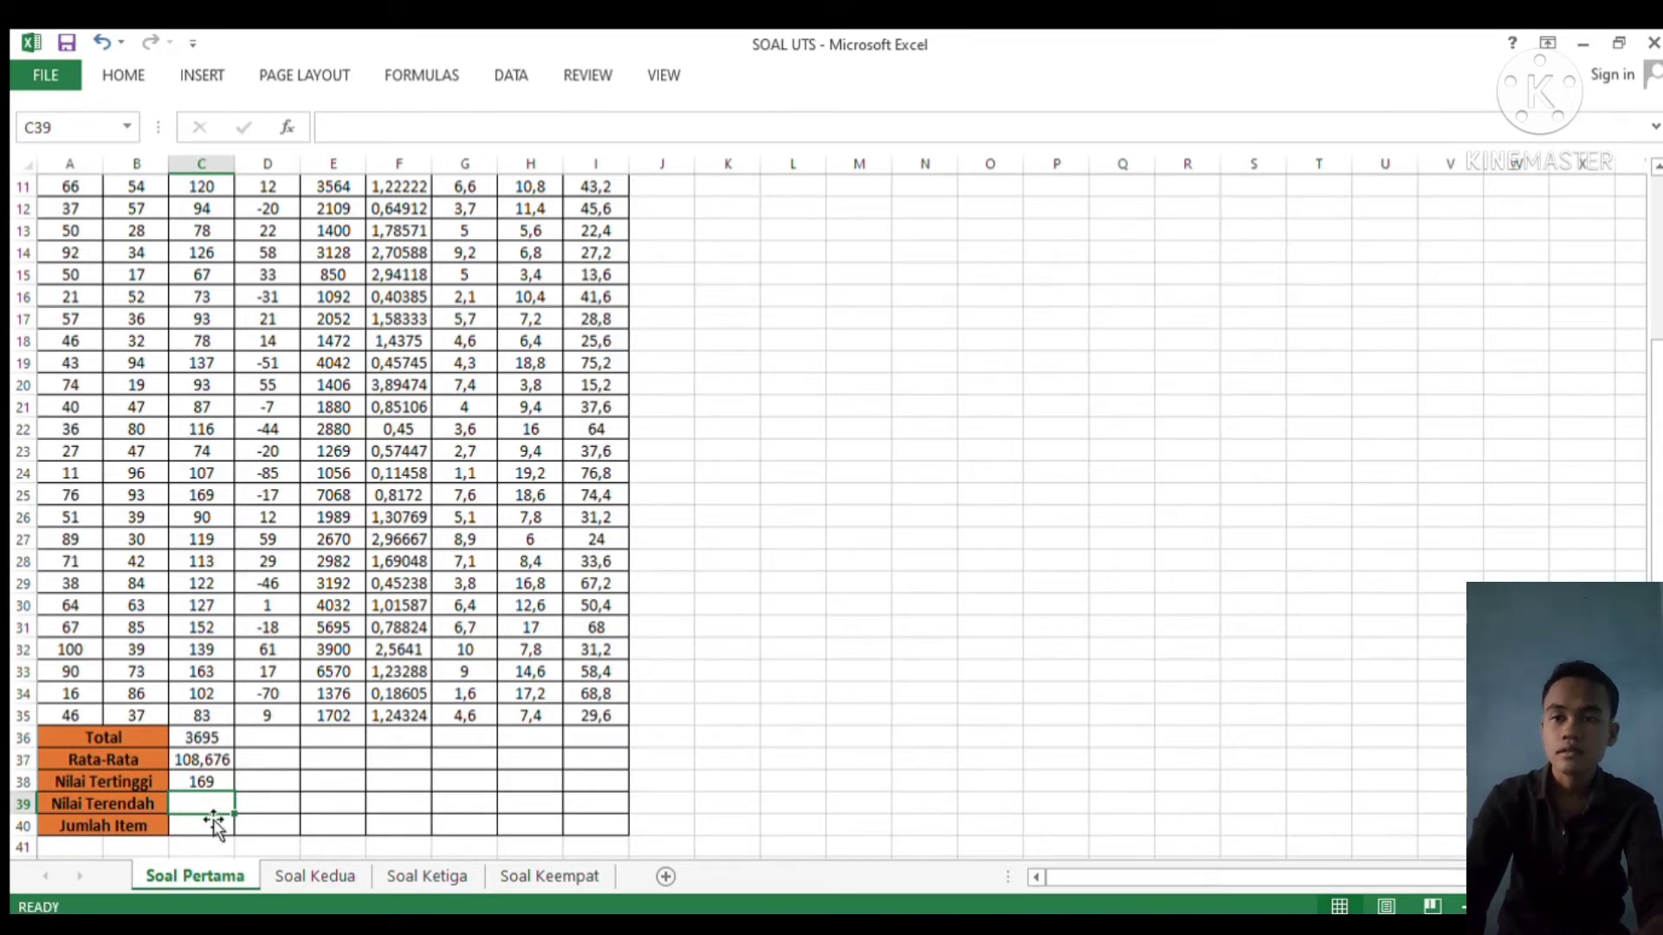
# Try to calculate the A+B column's lowest value in C39 with a MIN formula
pyautogui.write('=MIN')
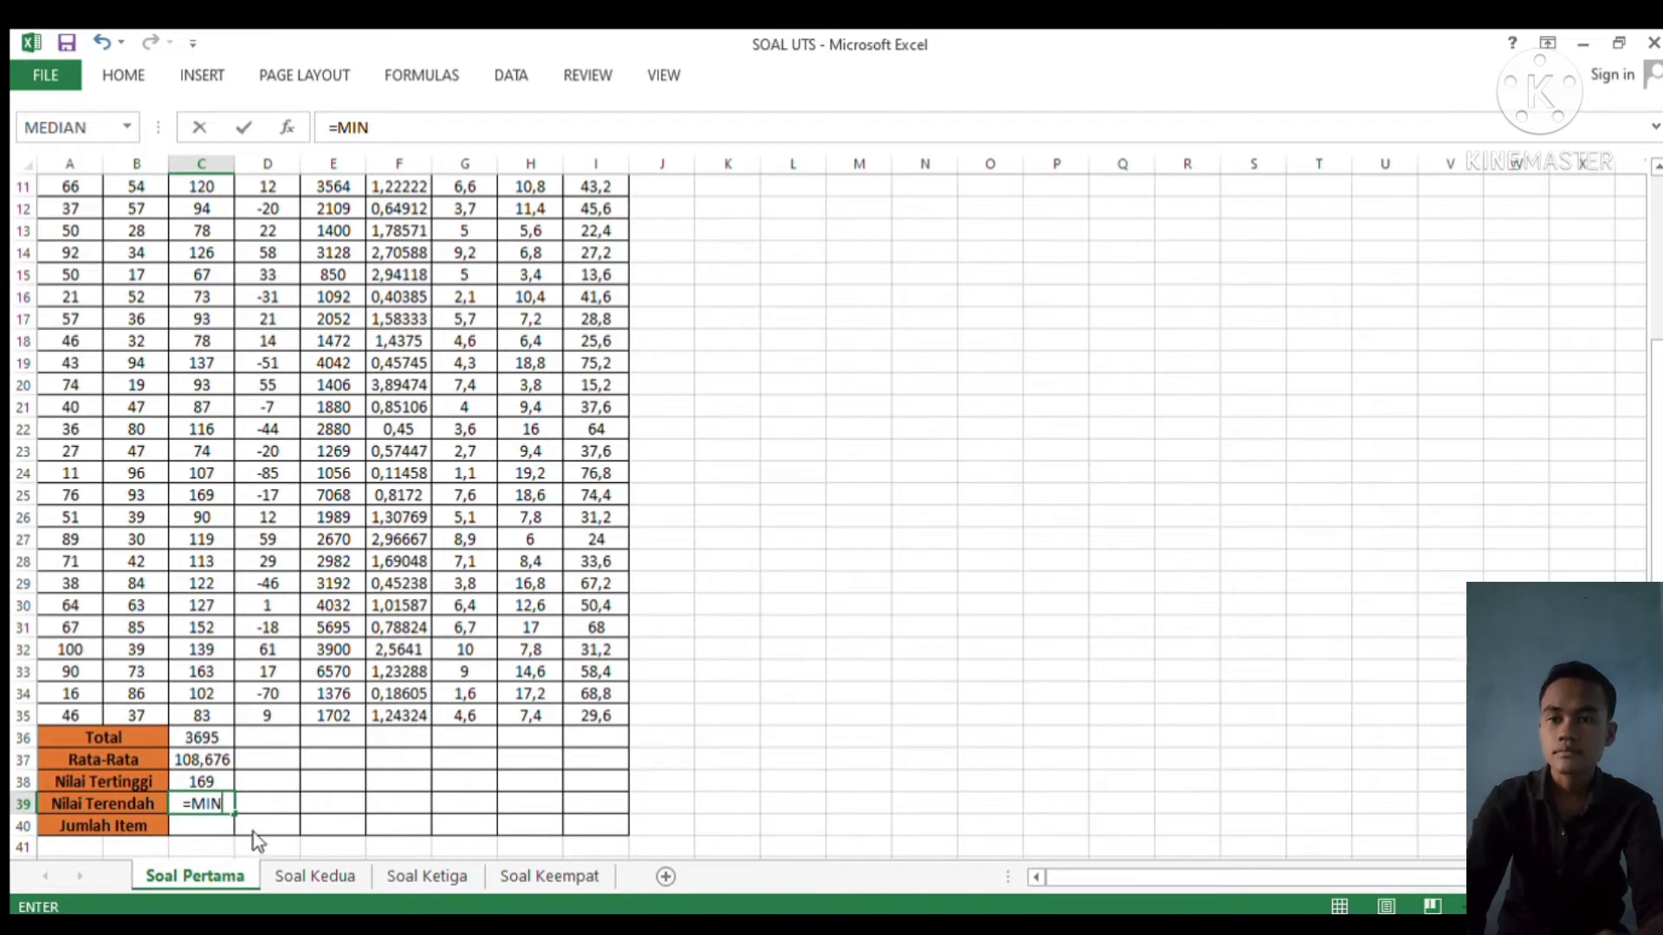
pyautogui.write('(')
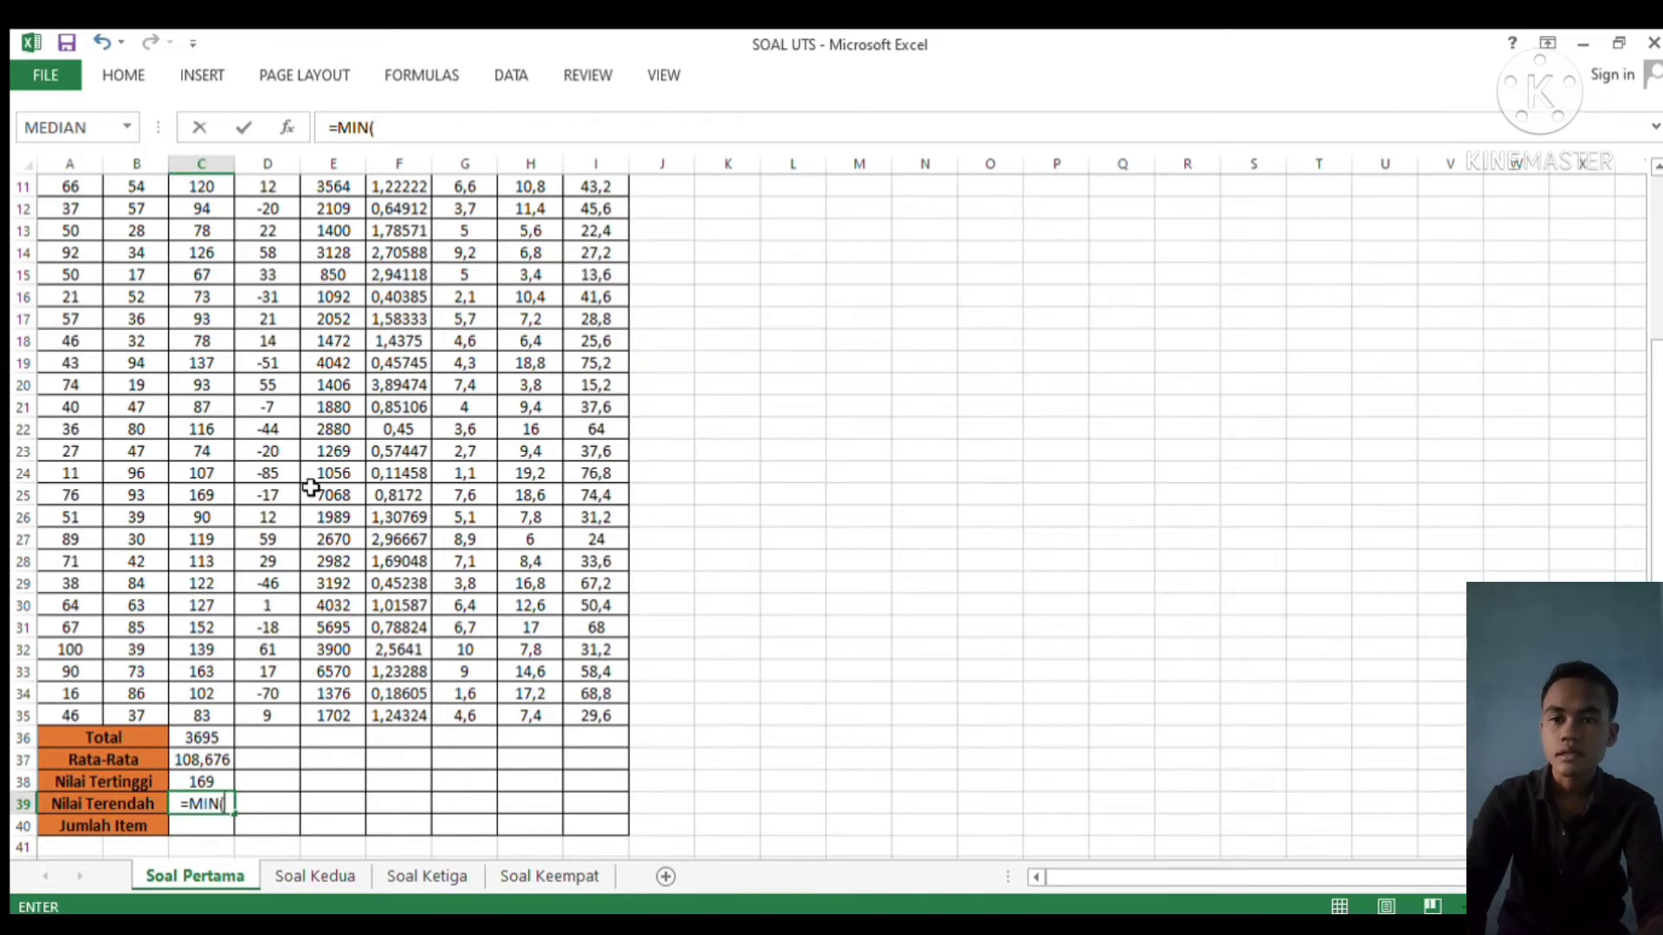
pyautogui.press('Up')
pyautogui.press('Up')
pyautogui.press('Up')
pyautogui.press('Up')
pyautogui.press('Up')
pyautogui.press('Up')
pyautogui.press('Up')
pyautogui.press('Up')
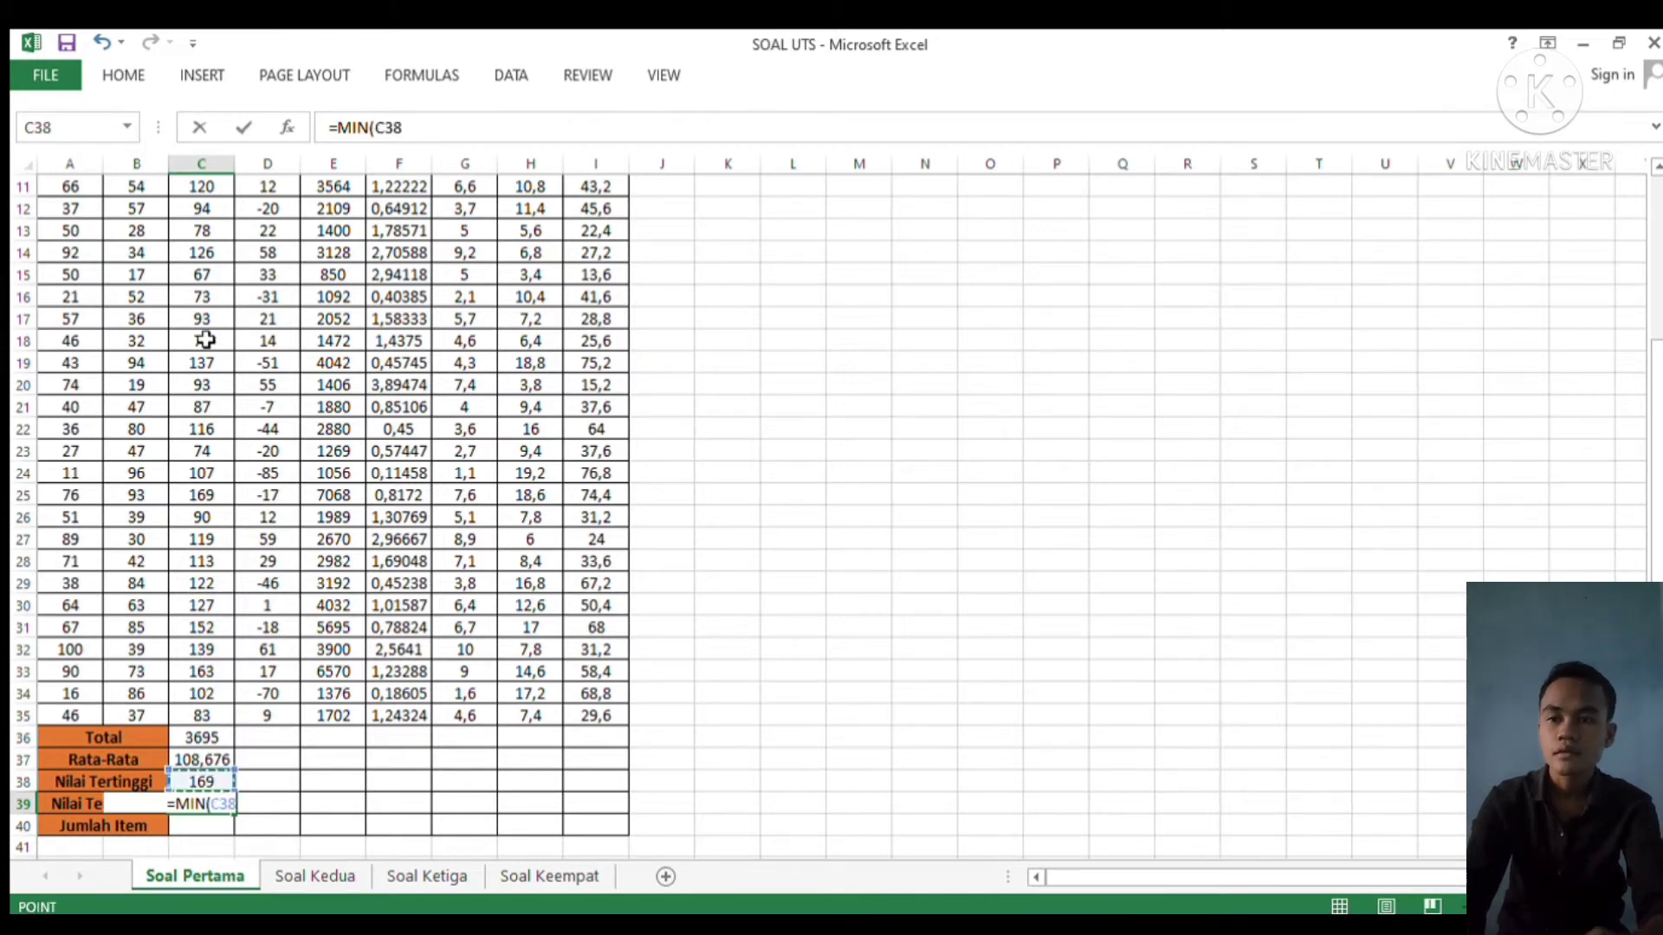
pyautogui.press('Up')
pyautogui.press('Up')
pyautogui.press('Up')
pyautogui.press('Up')
pyautogui.press('Up')
pyautogui.press('Up')
pyautogui.press('Up')
pyautogui.press('Up')
pyautogui.press('Up')
pyautogui.press('Up')
pyautogui.press('Up')
pyautogui.press('Up')
pyautogui.press('Up')
pyautogui.press('Up')
pyautogui.press('Up')
pyautogui.press('Up')
pyautogui.press('Up')
pyautogui.press('Up')
pyautogui.press('Up')
pyautogui.press('Up')
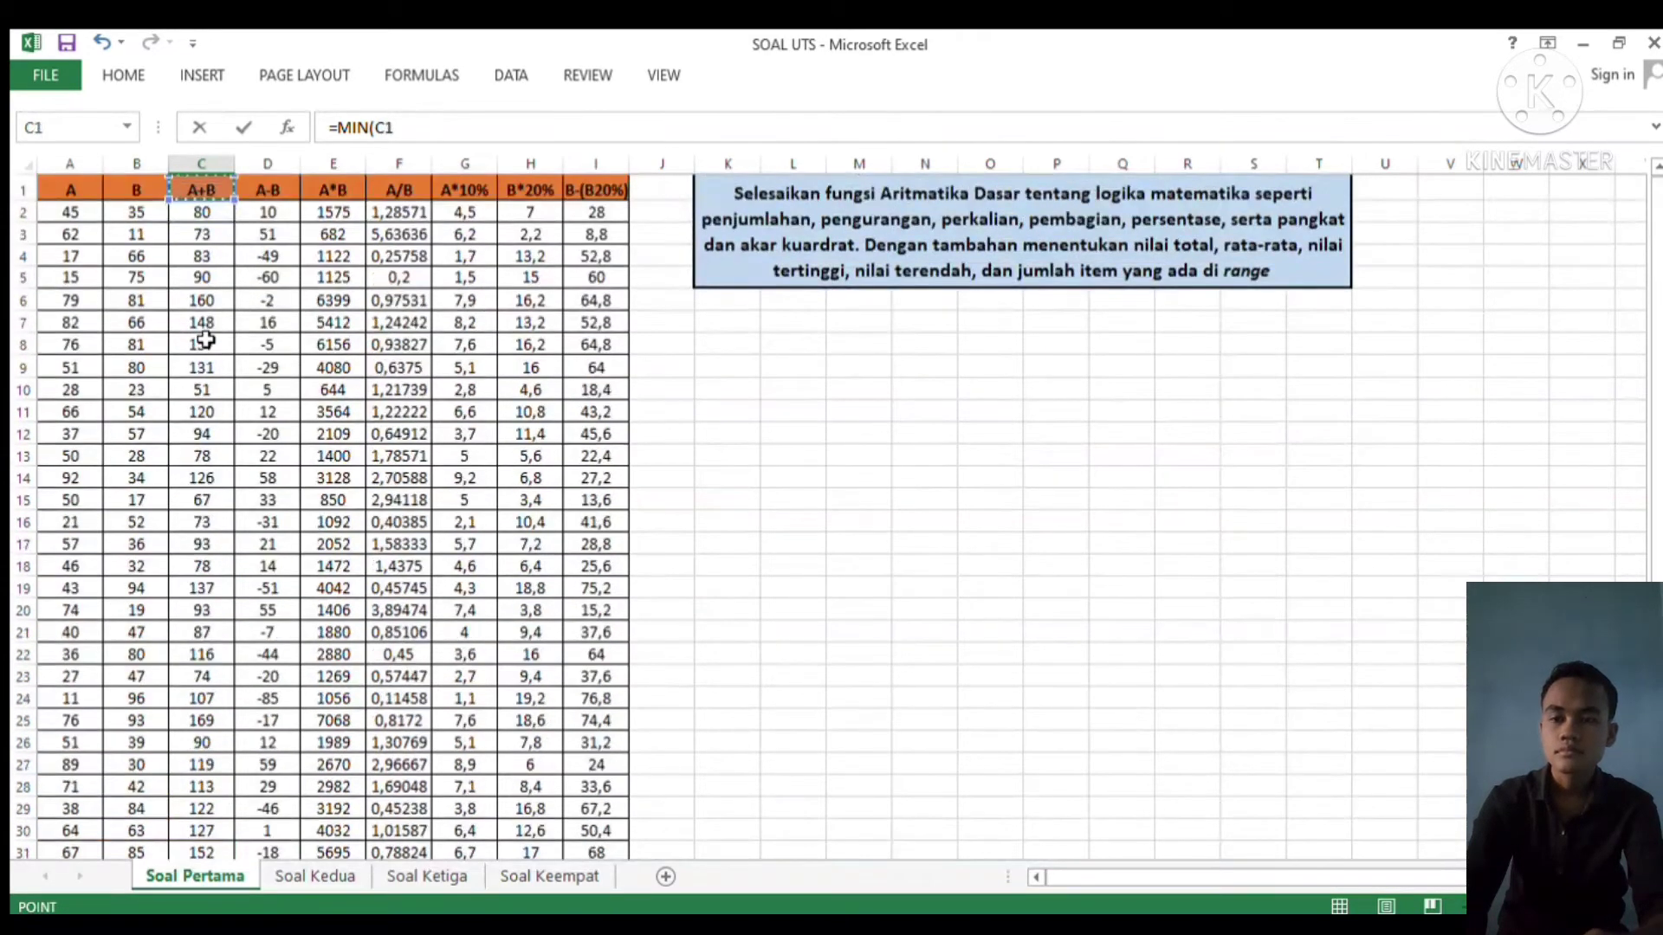
pyautogui.press('Down')
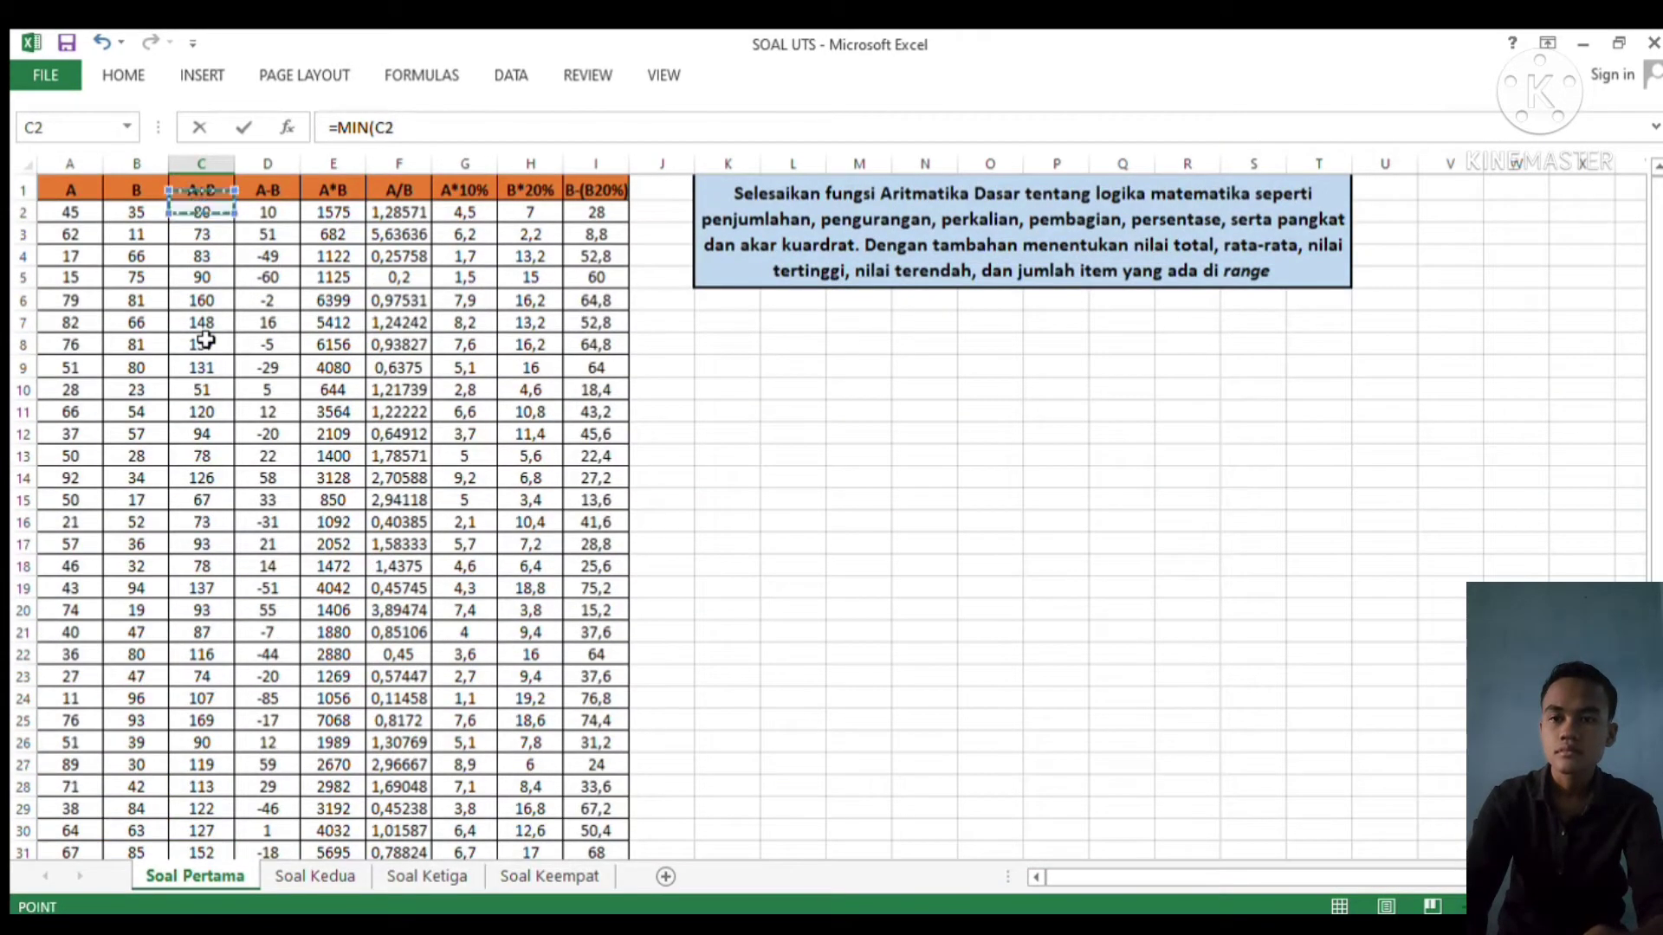
pyautogui.click(208, 185)
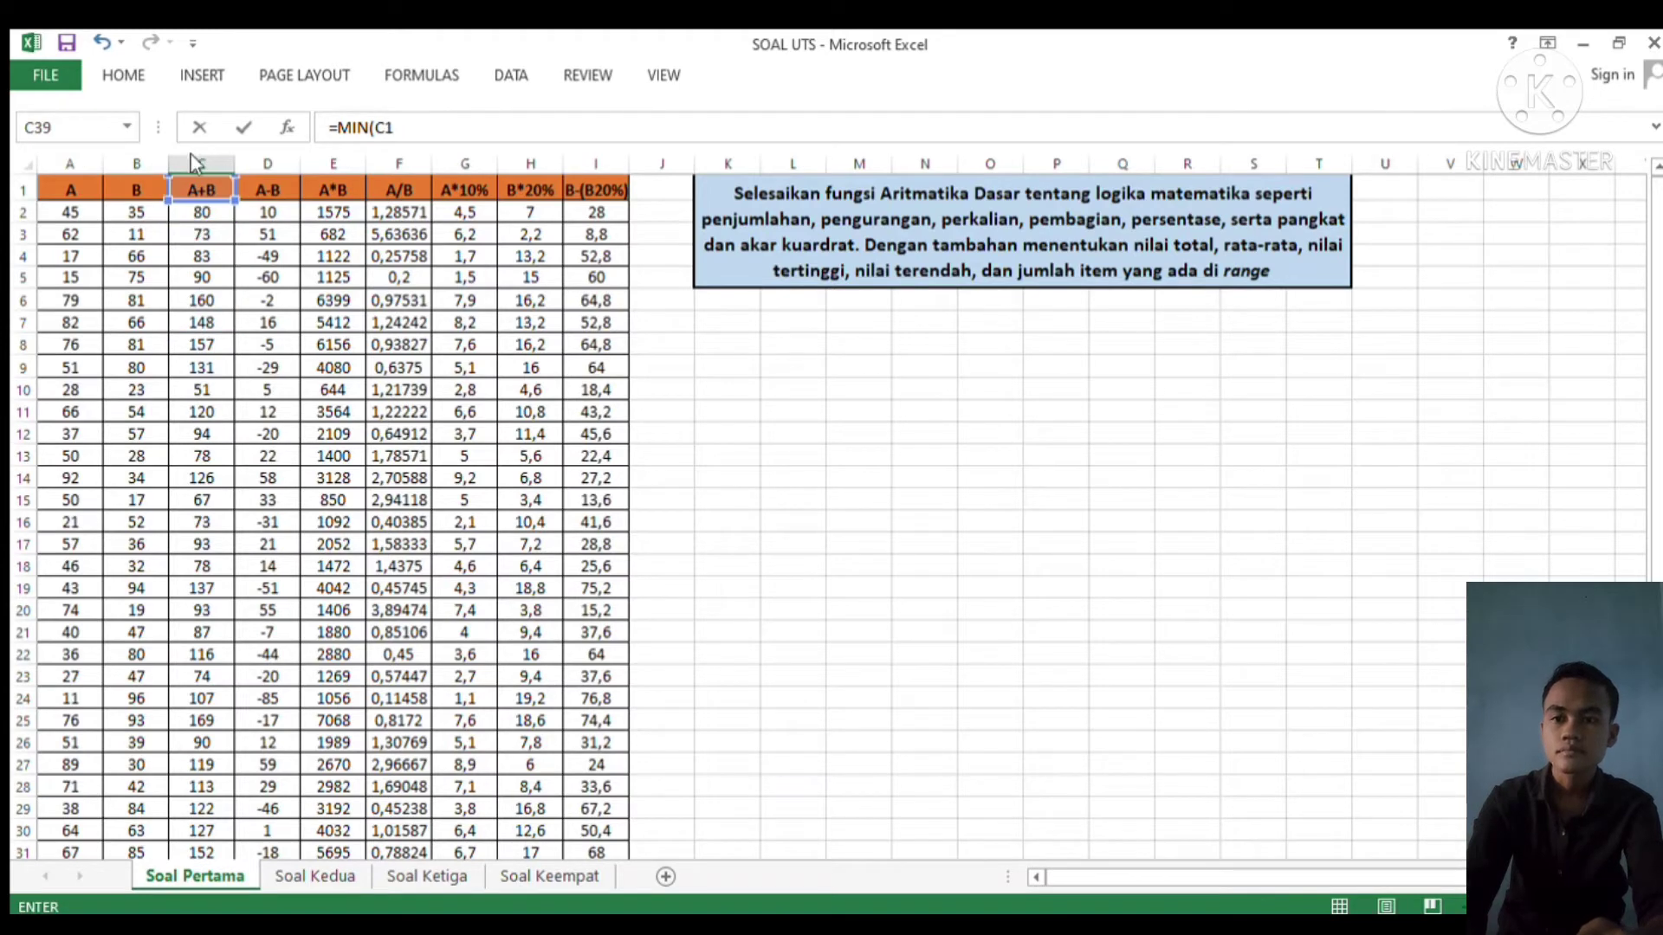
pyautogui.press('Escape')
pyautogui.click(202, 212)
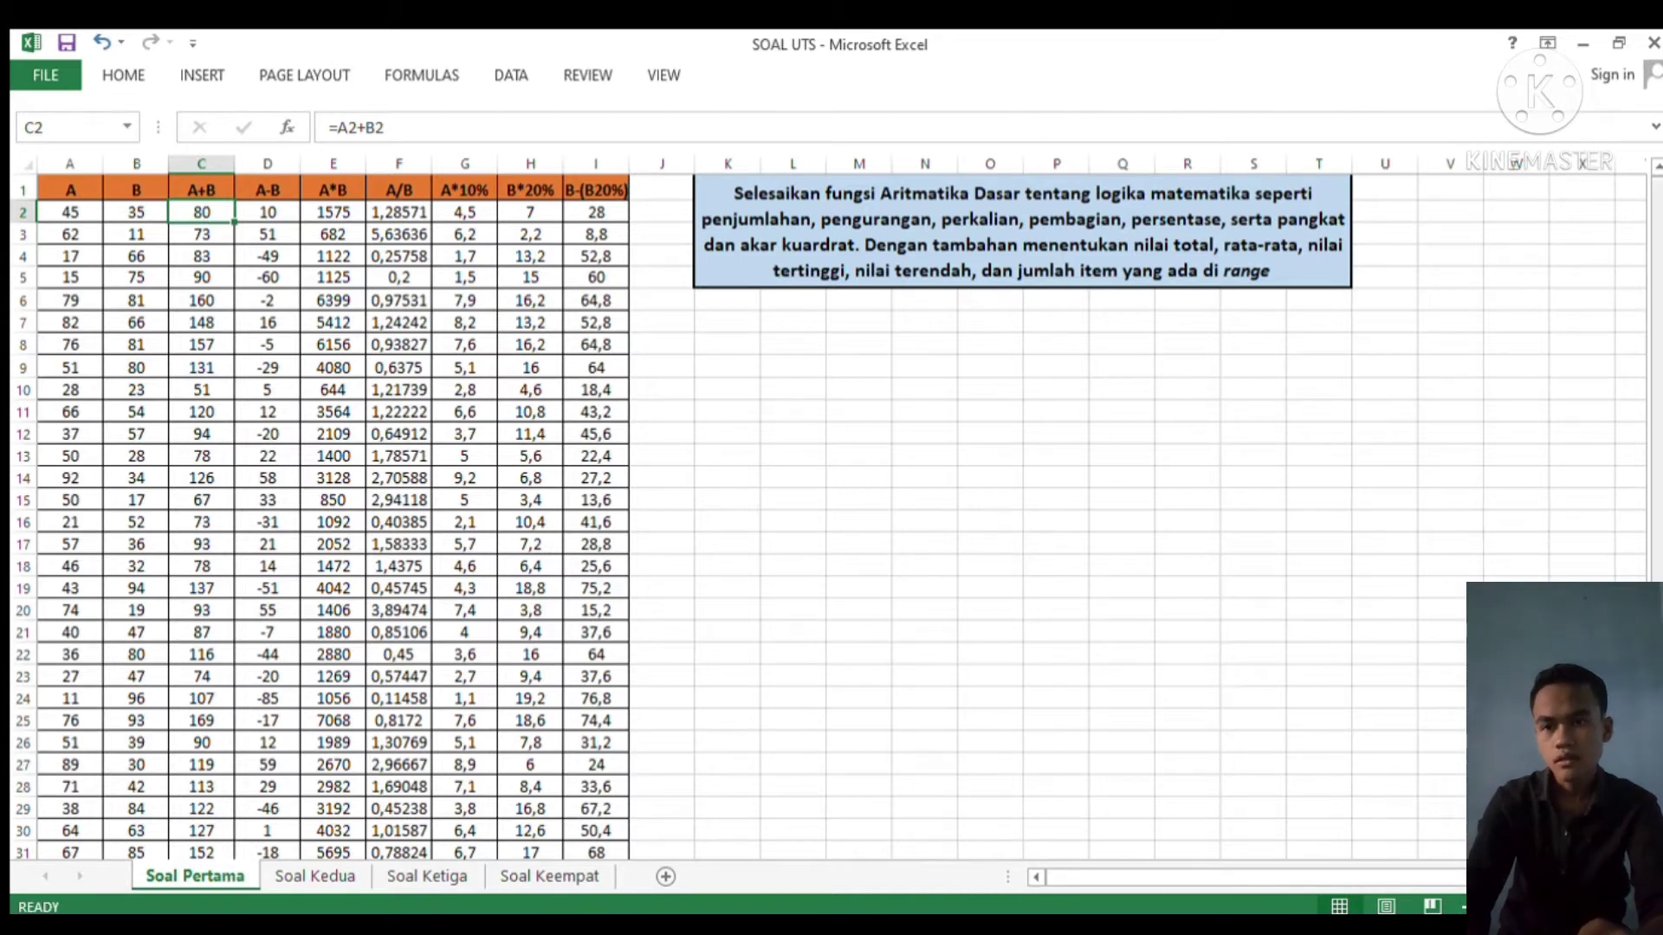
# Replace the formula in C39, the Nilai Terendah row, with a MIN formula over C2:C35
pyautogui.scroll(-3, 823, 520)
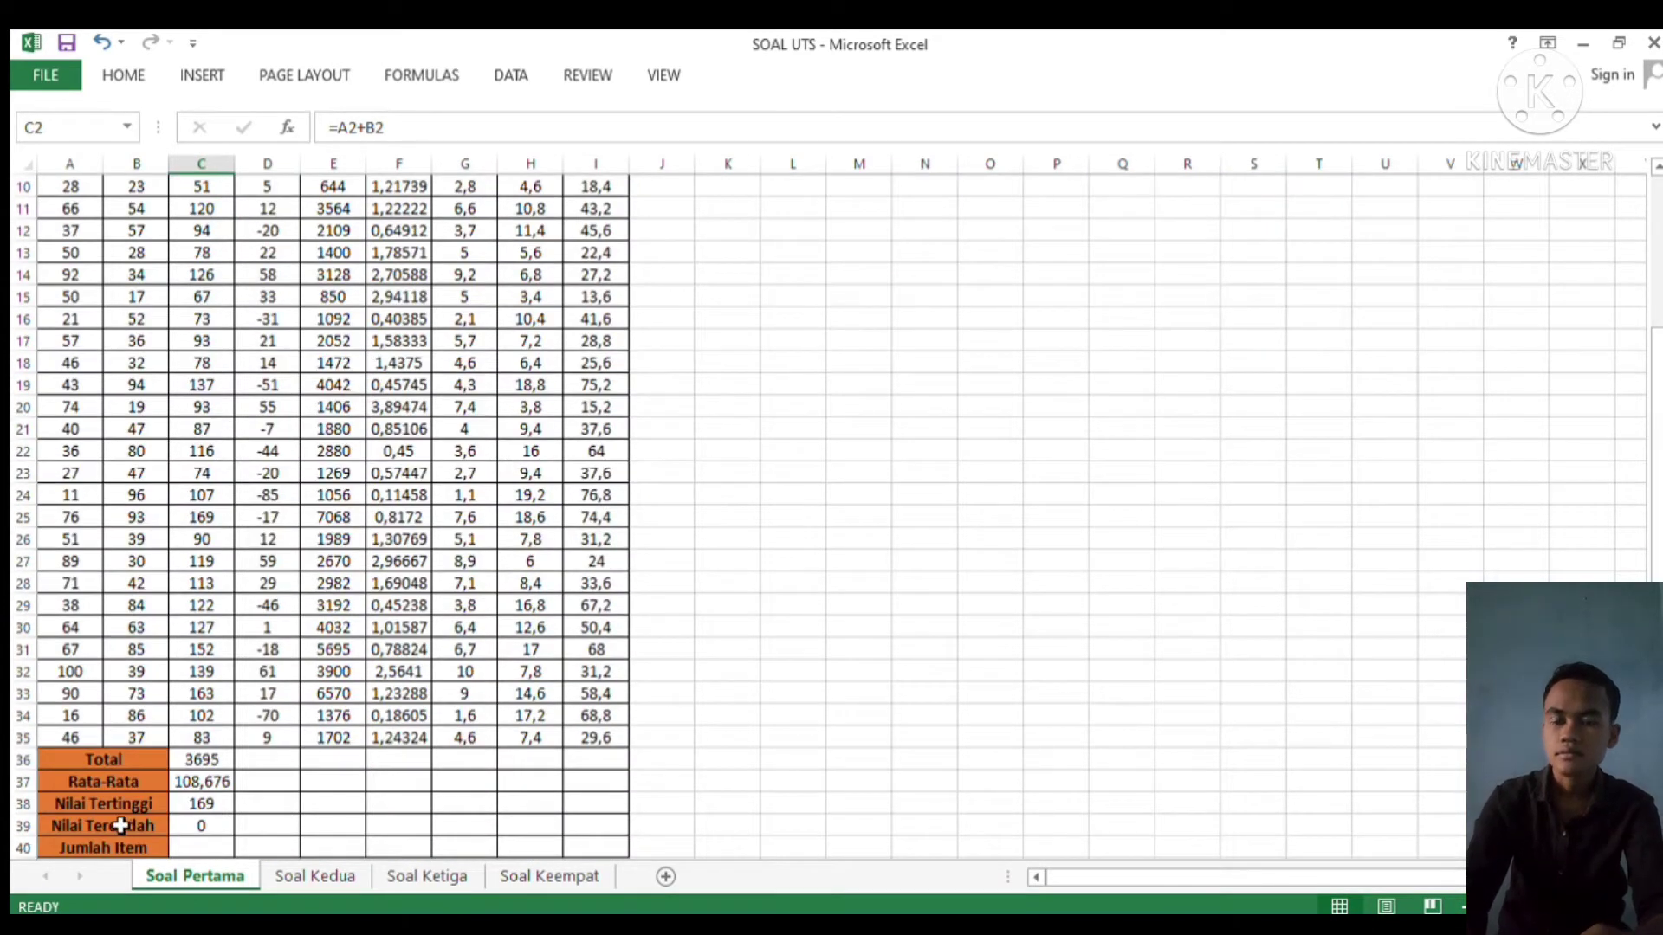
pyautogui.click(208, 826)
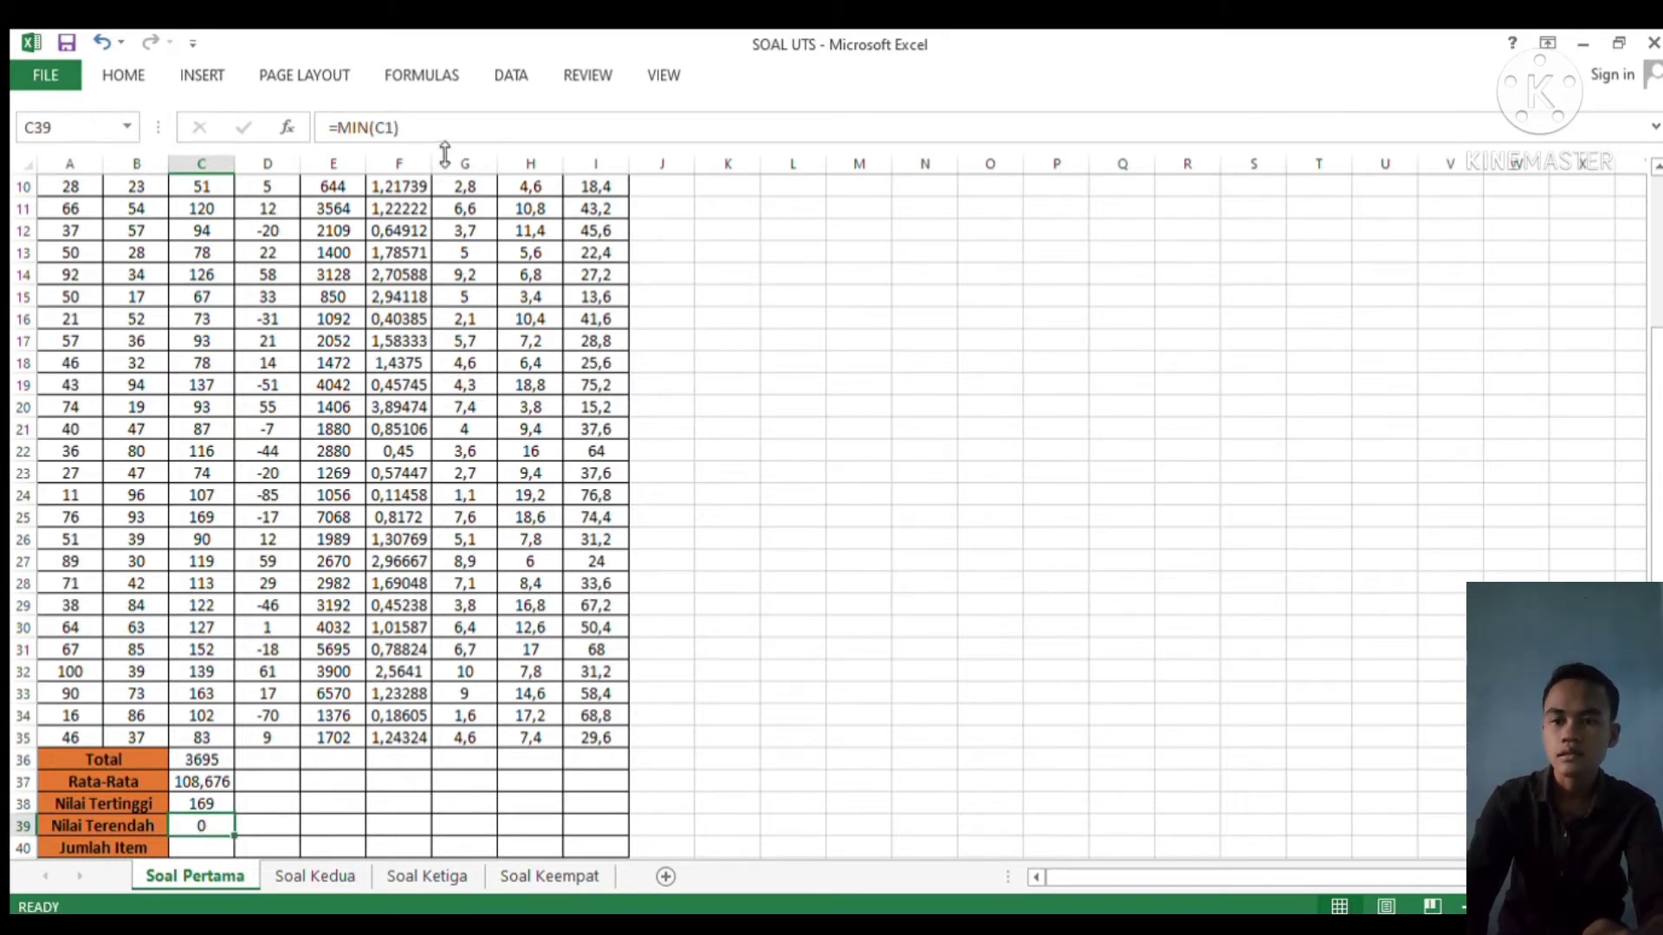
pyautogui.press('BackSpace')
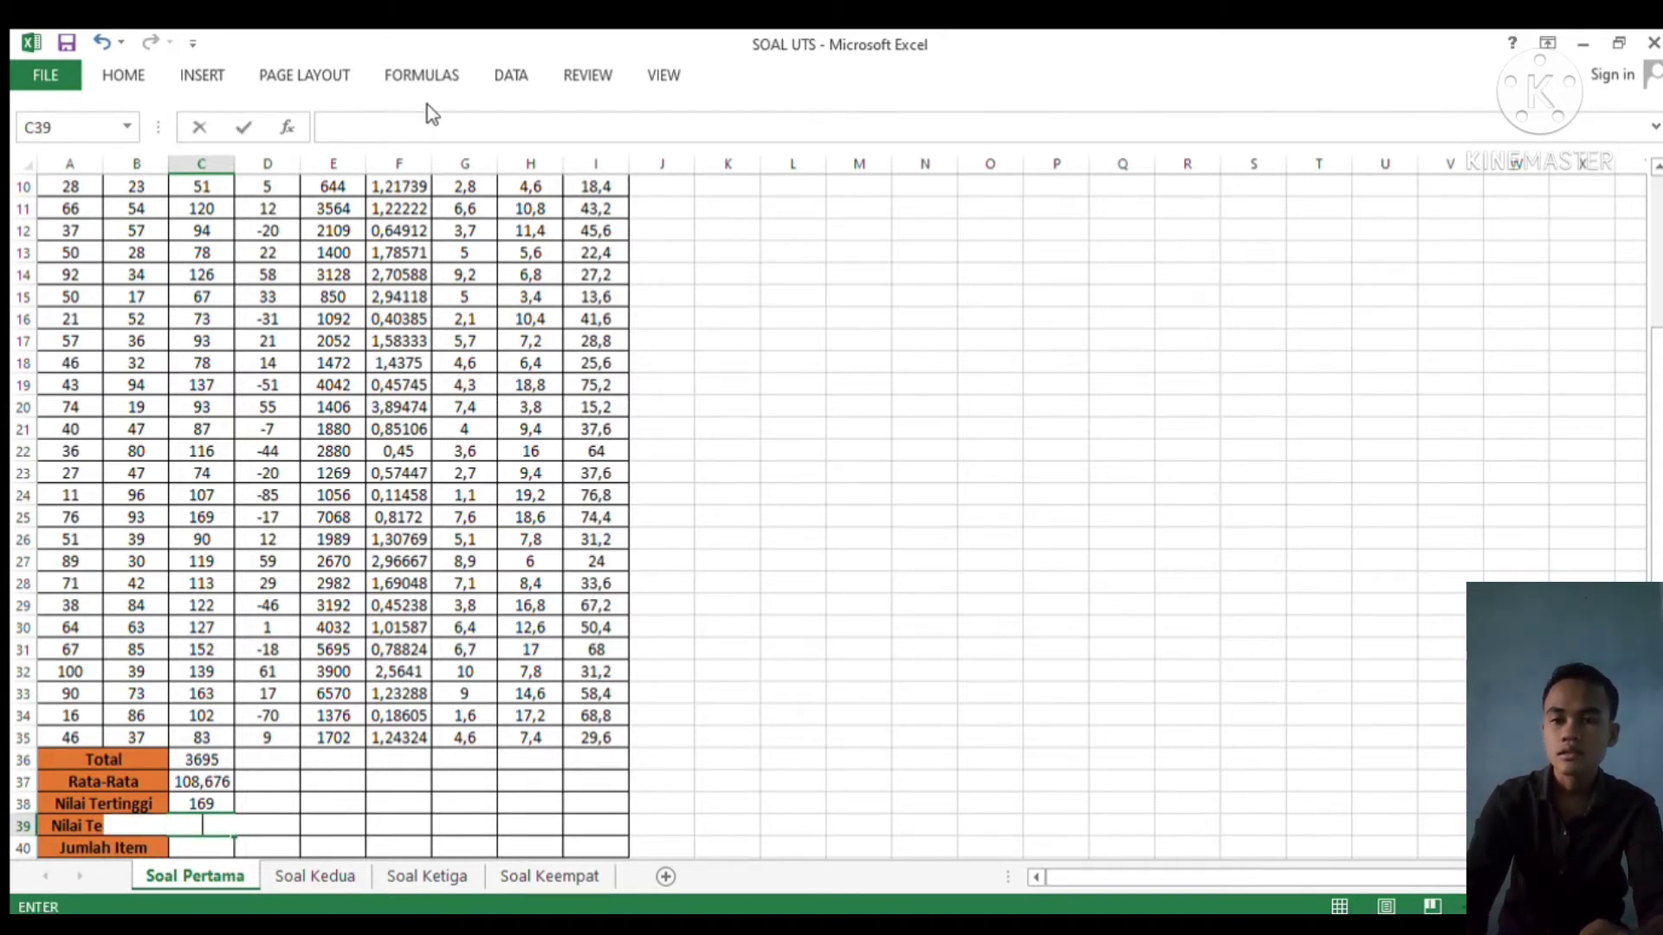
pyautogui.write('=')
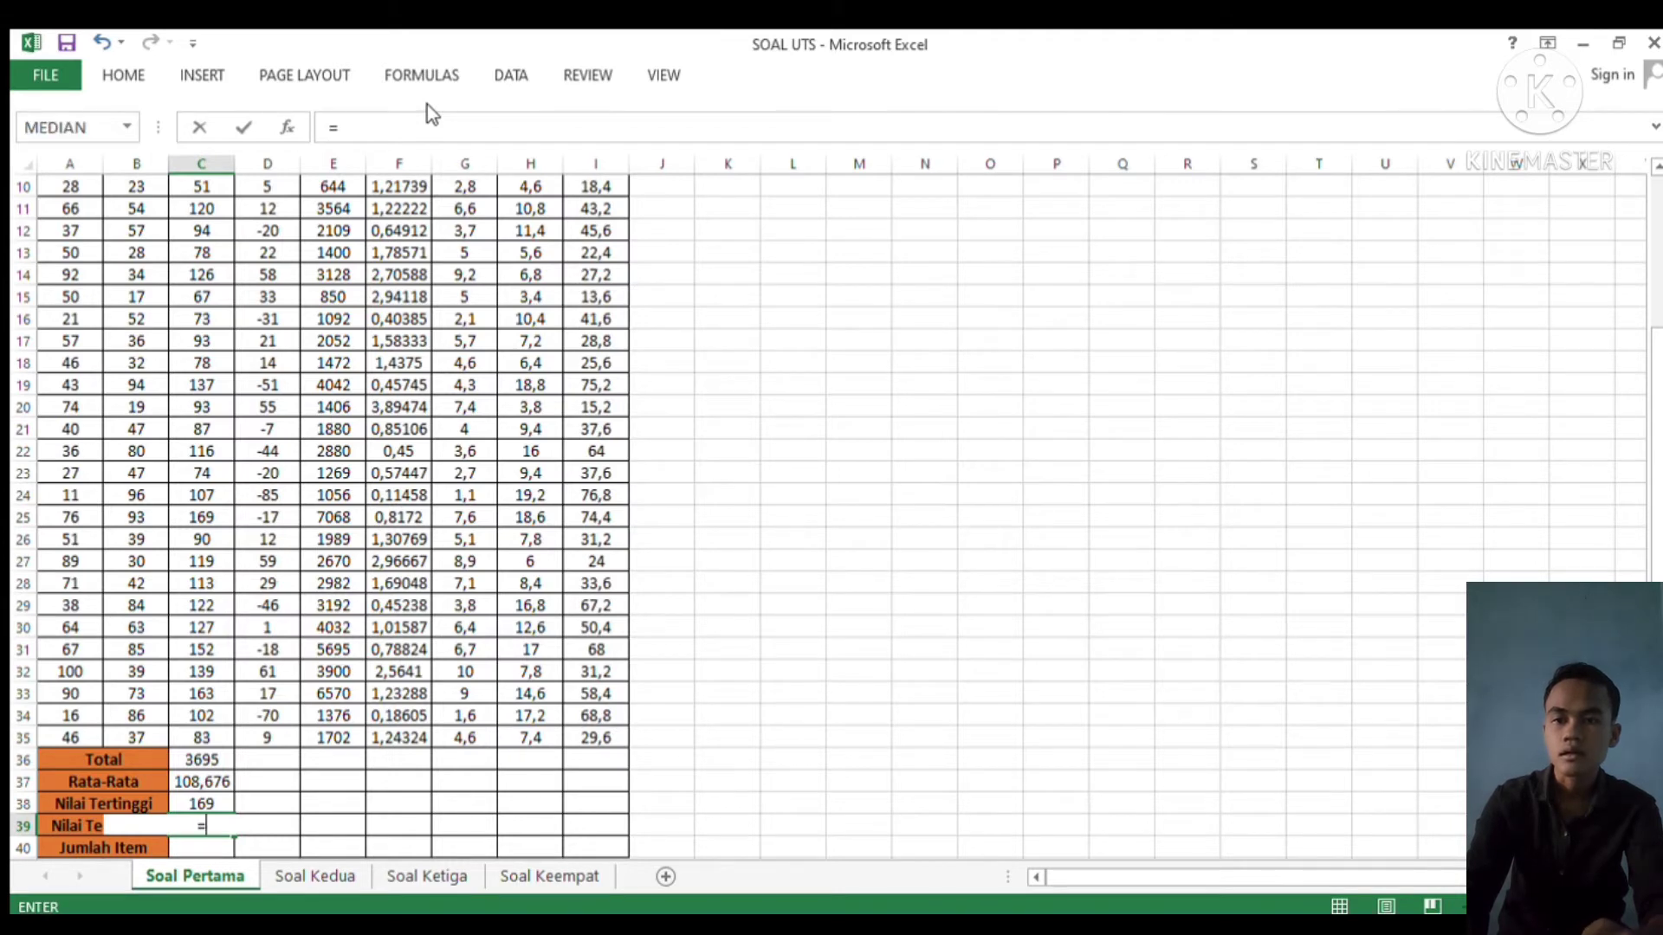
pyautogui.write('MIN')
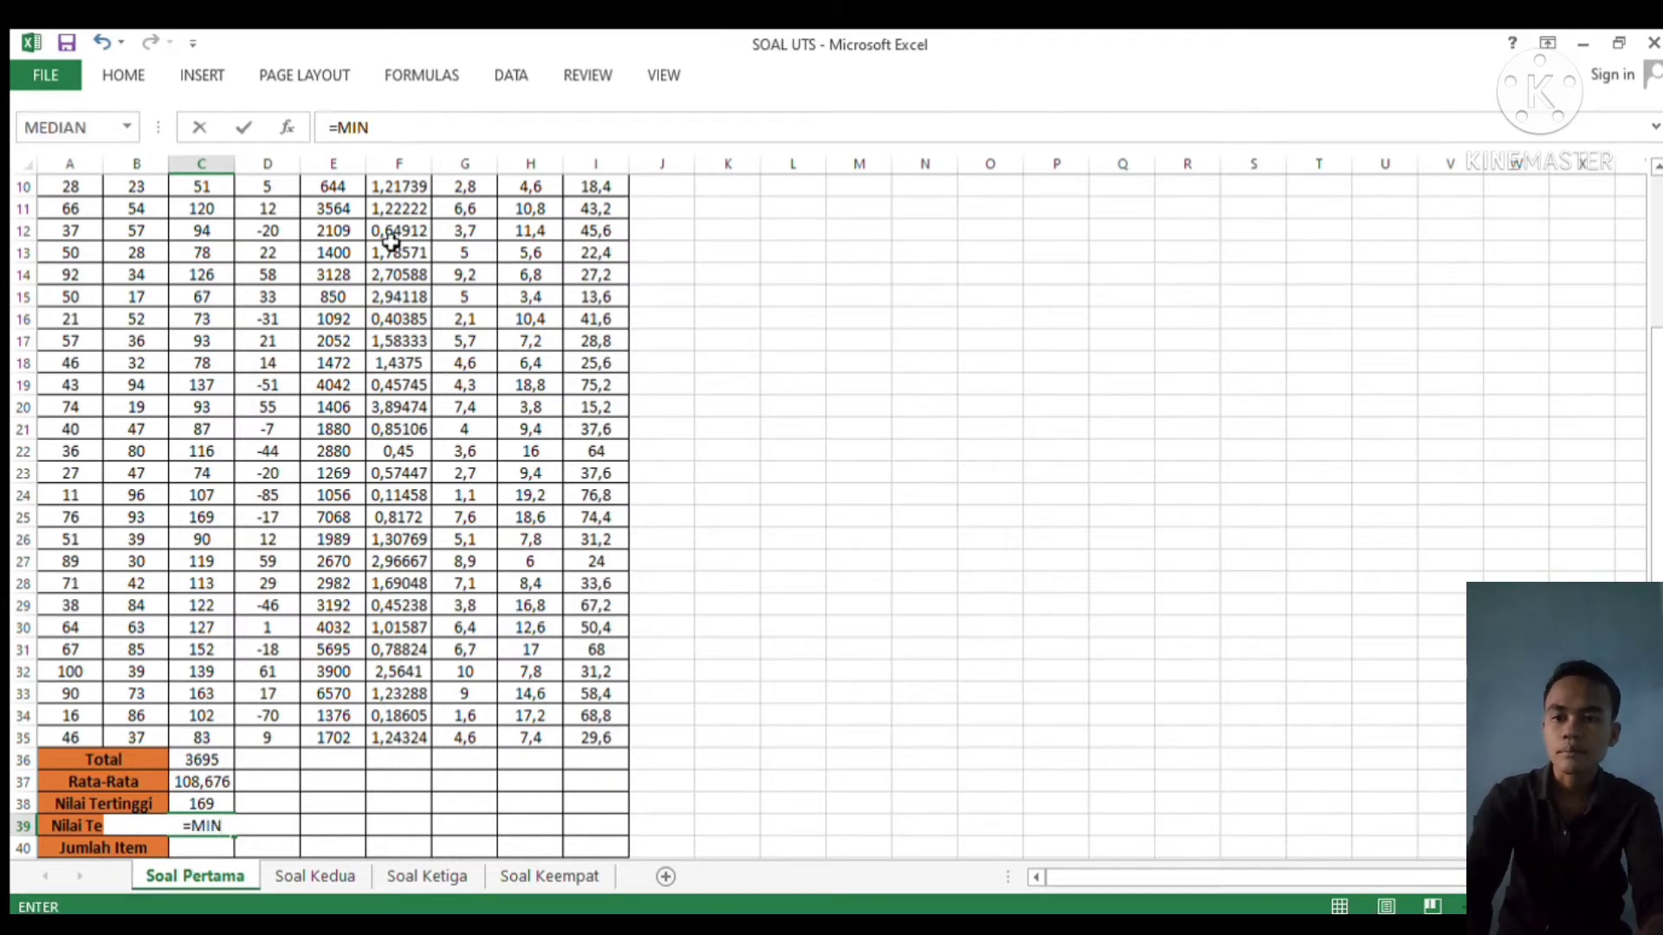
pyautogui.write('(')
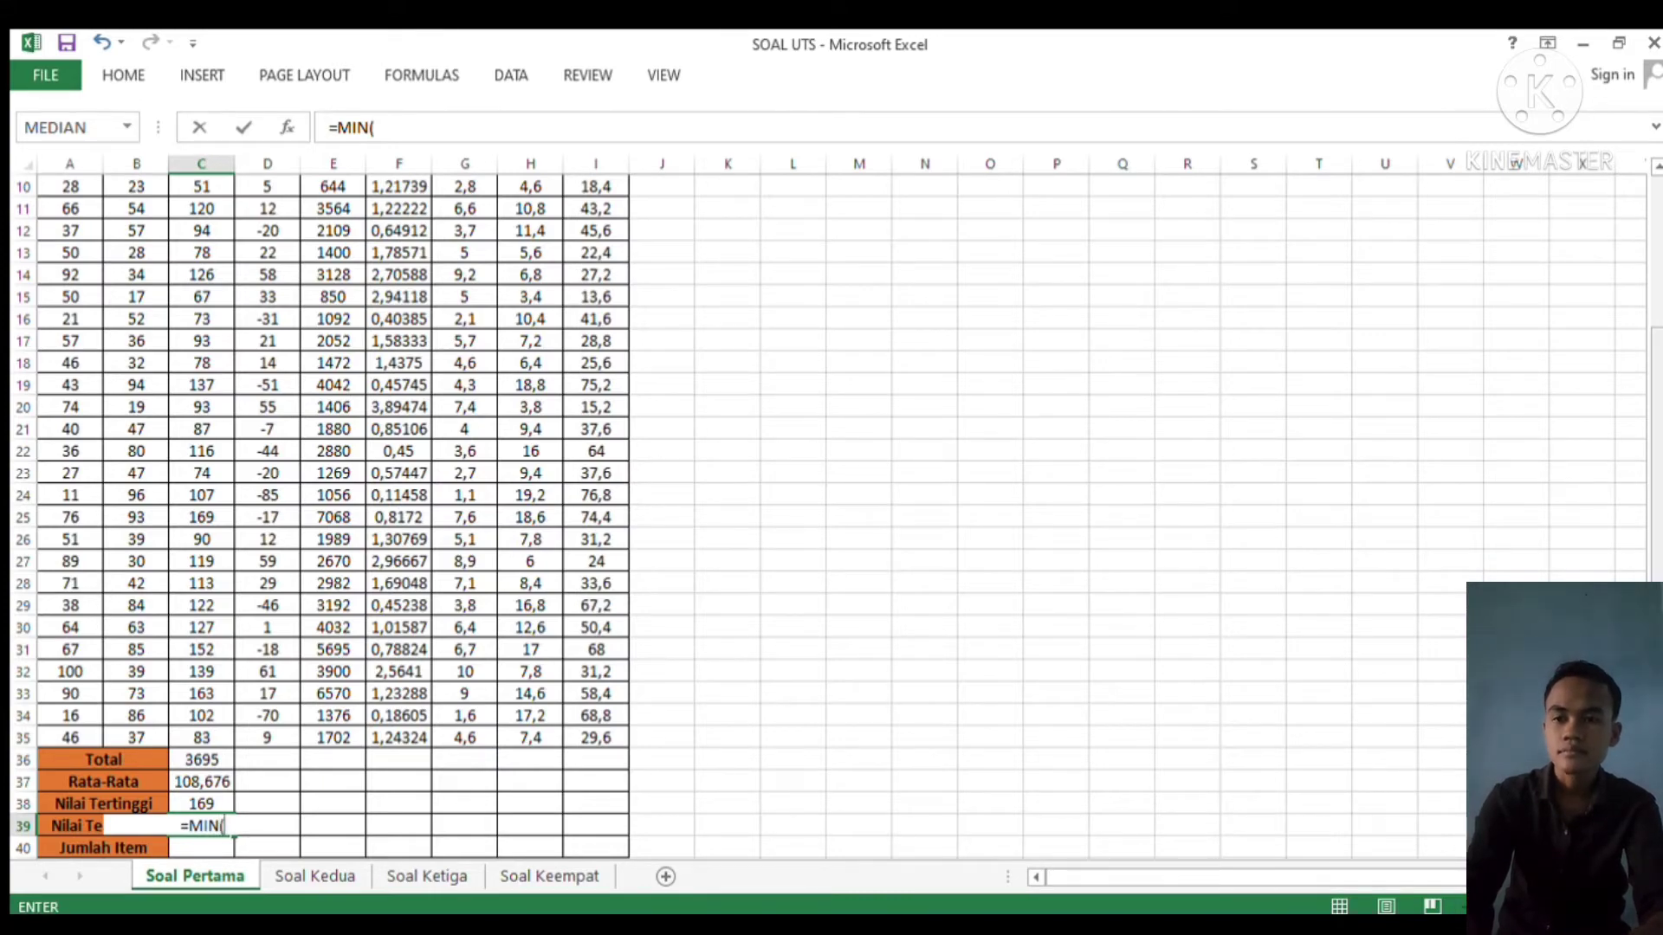
pyautogui.scroll(3, 1588, 534)
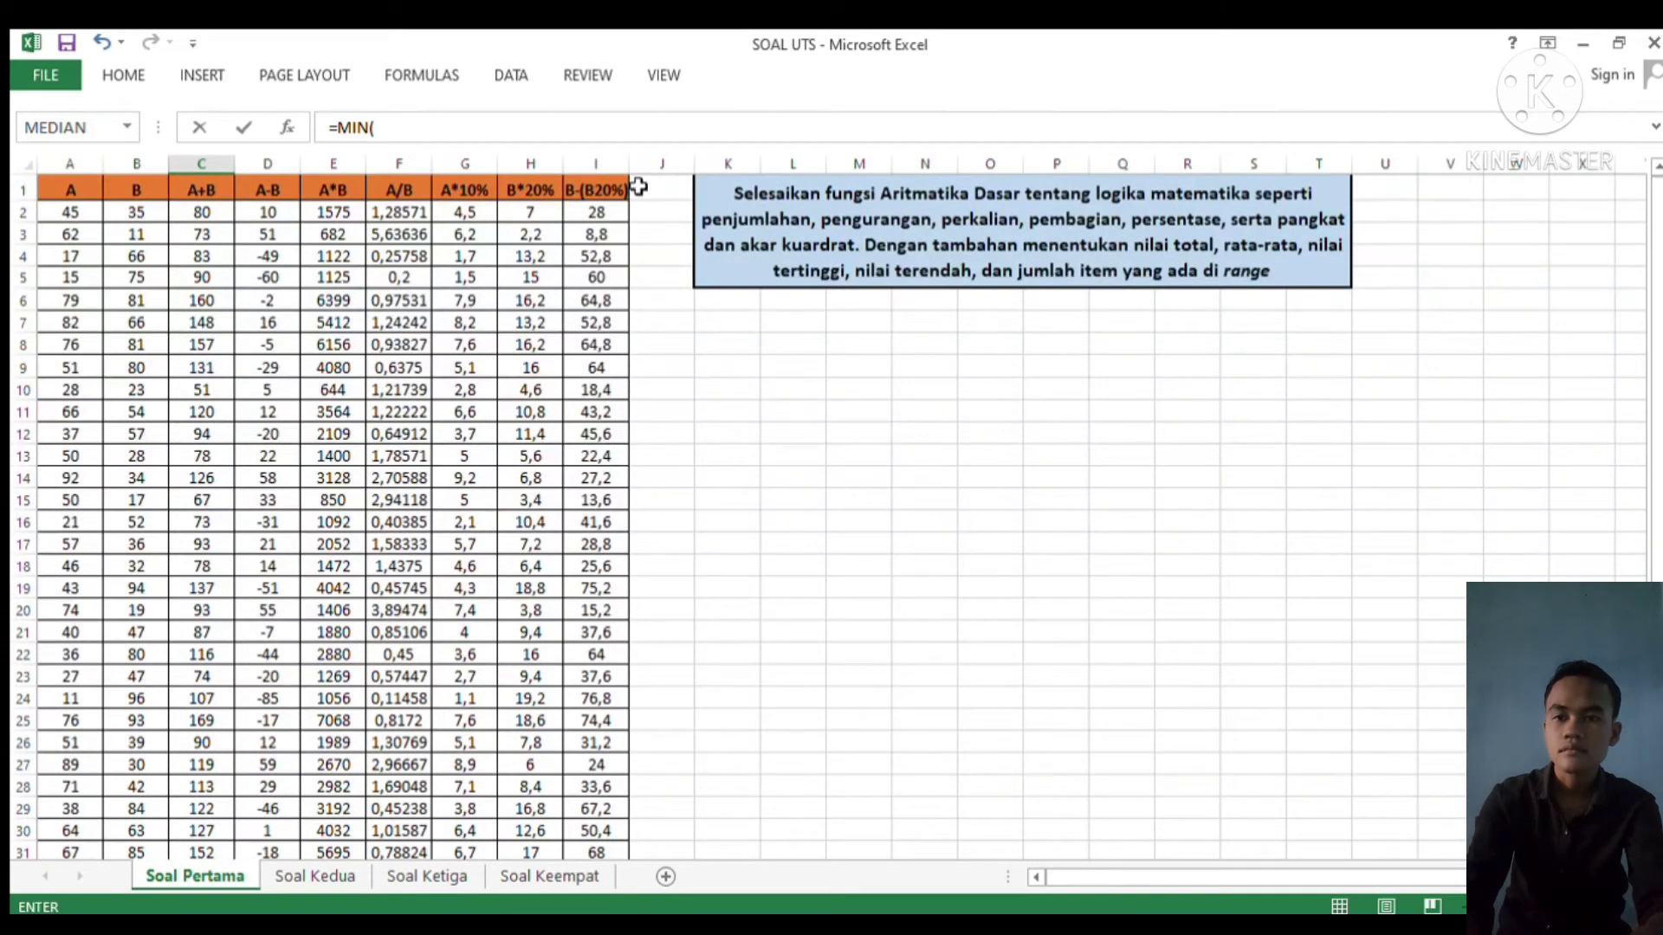
pyautogui.moveTo(201, 213); pyautogui.dragTo(194, 716)
pyautogui.press('Return')
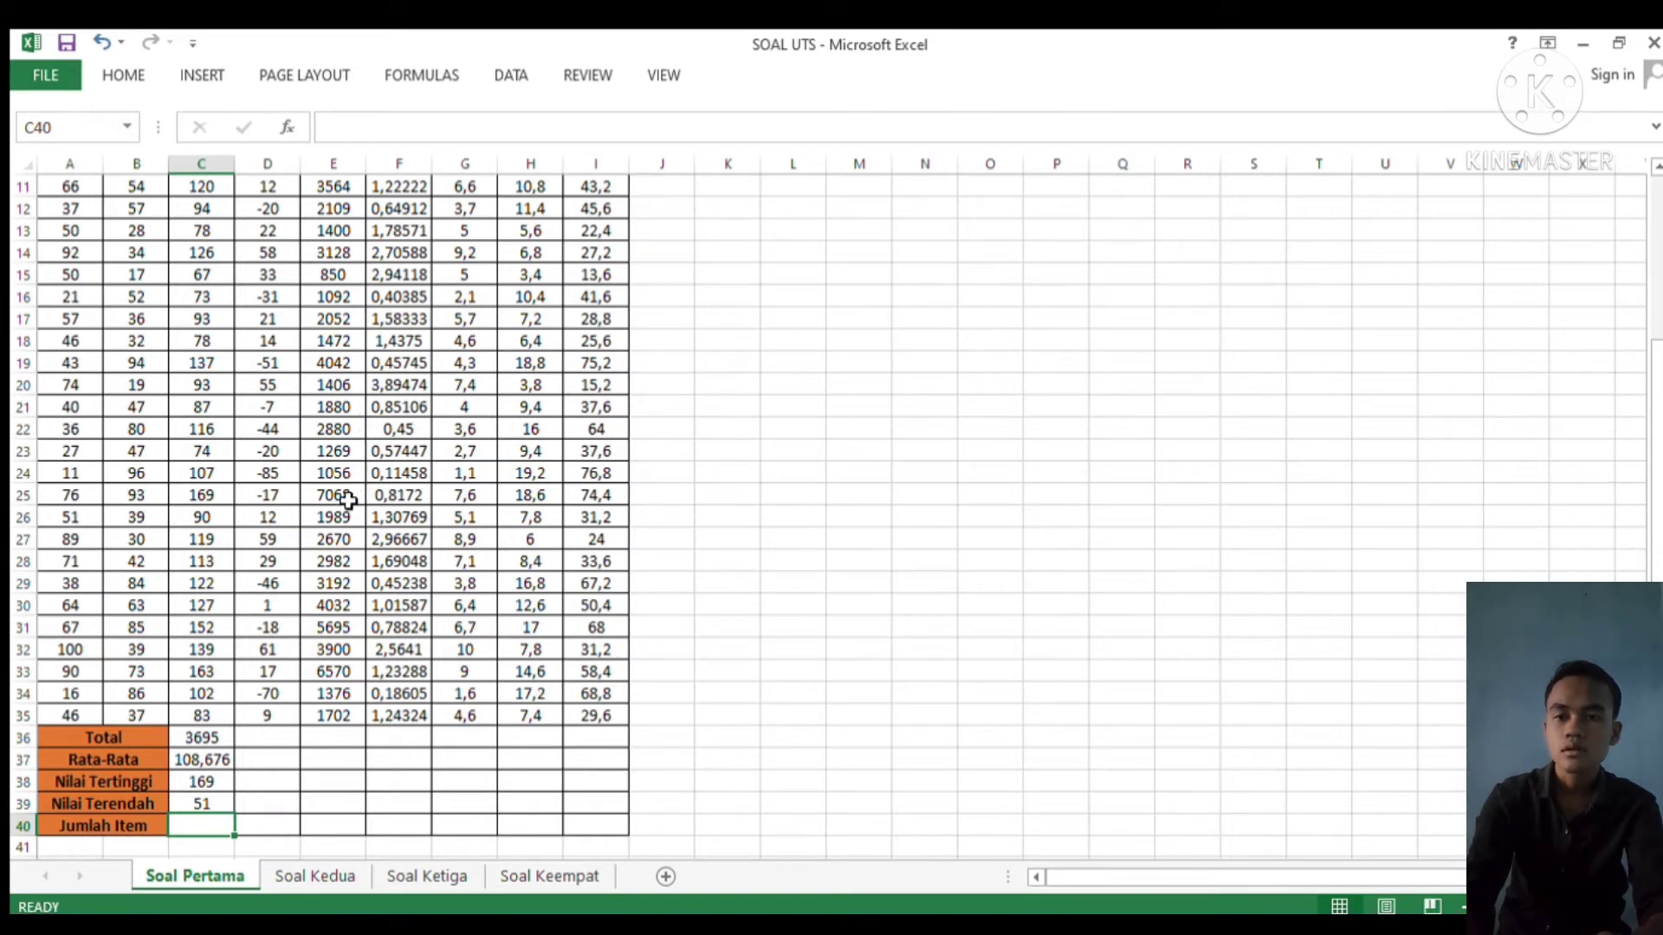
# Count the A+B column's items in C40, the Jumlah Item row, with a COUNT formula over C2:C35
pyautogui.write('=COU')
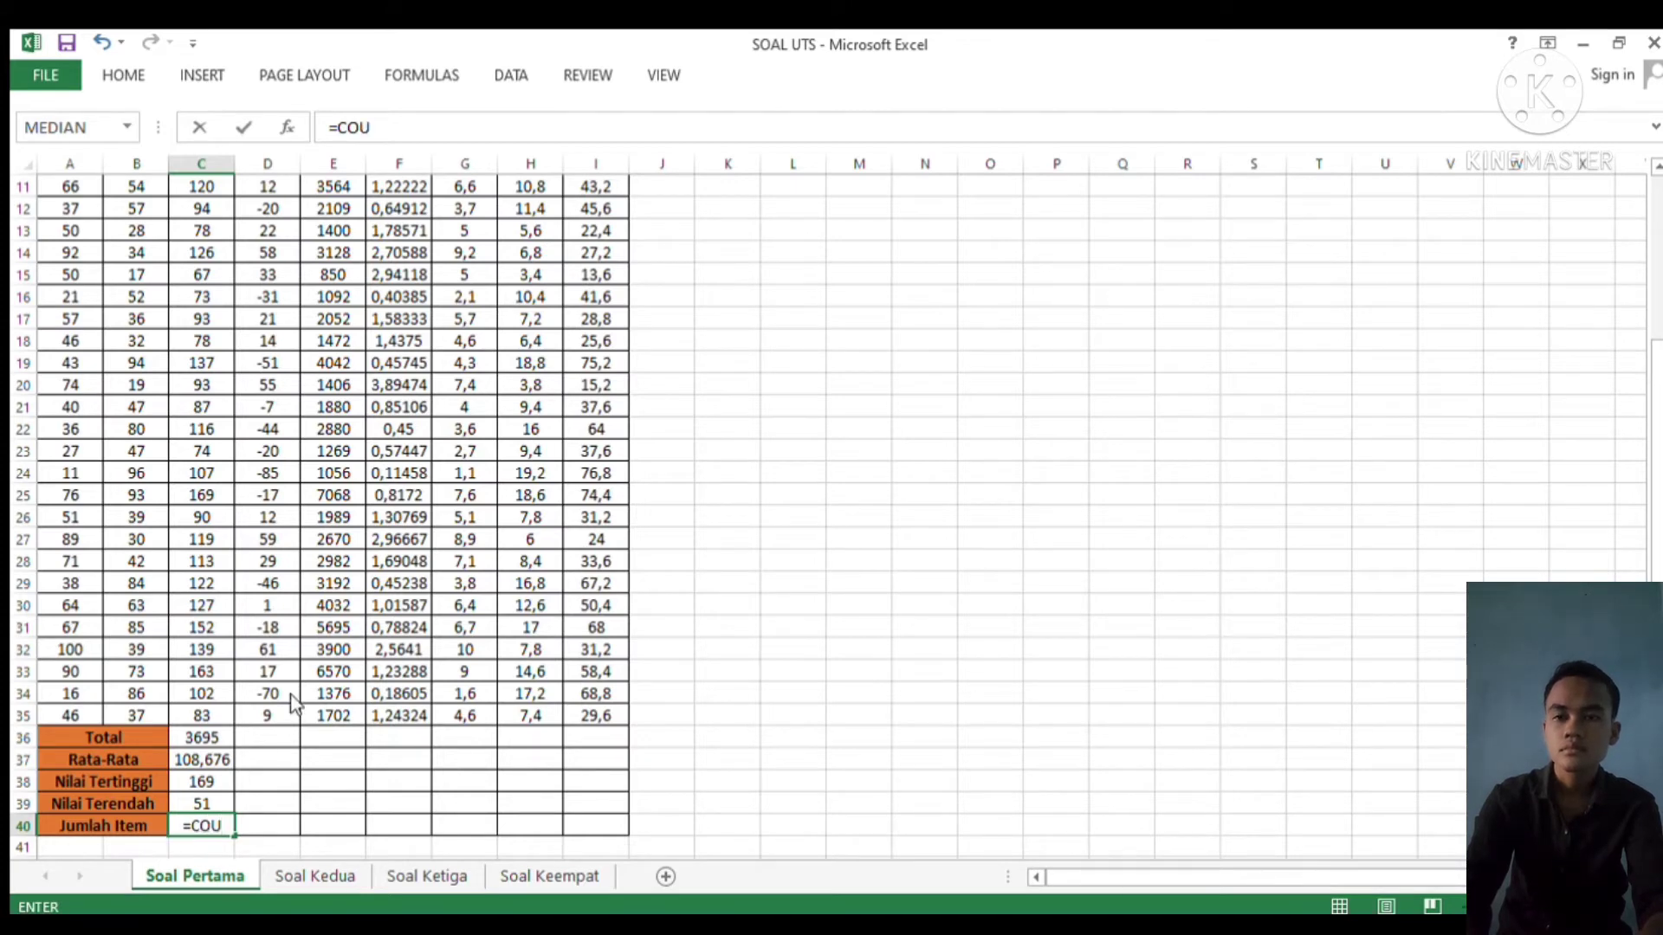
pyautogui.write('NT(')
pyautogui.scroll(4, 1504, 379)
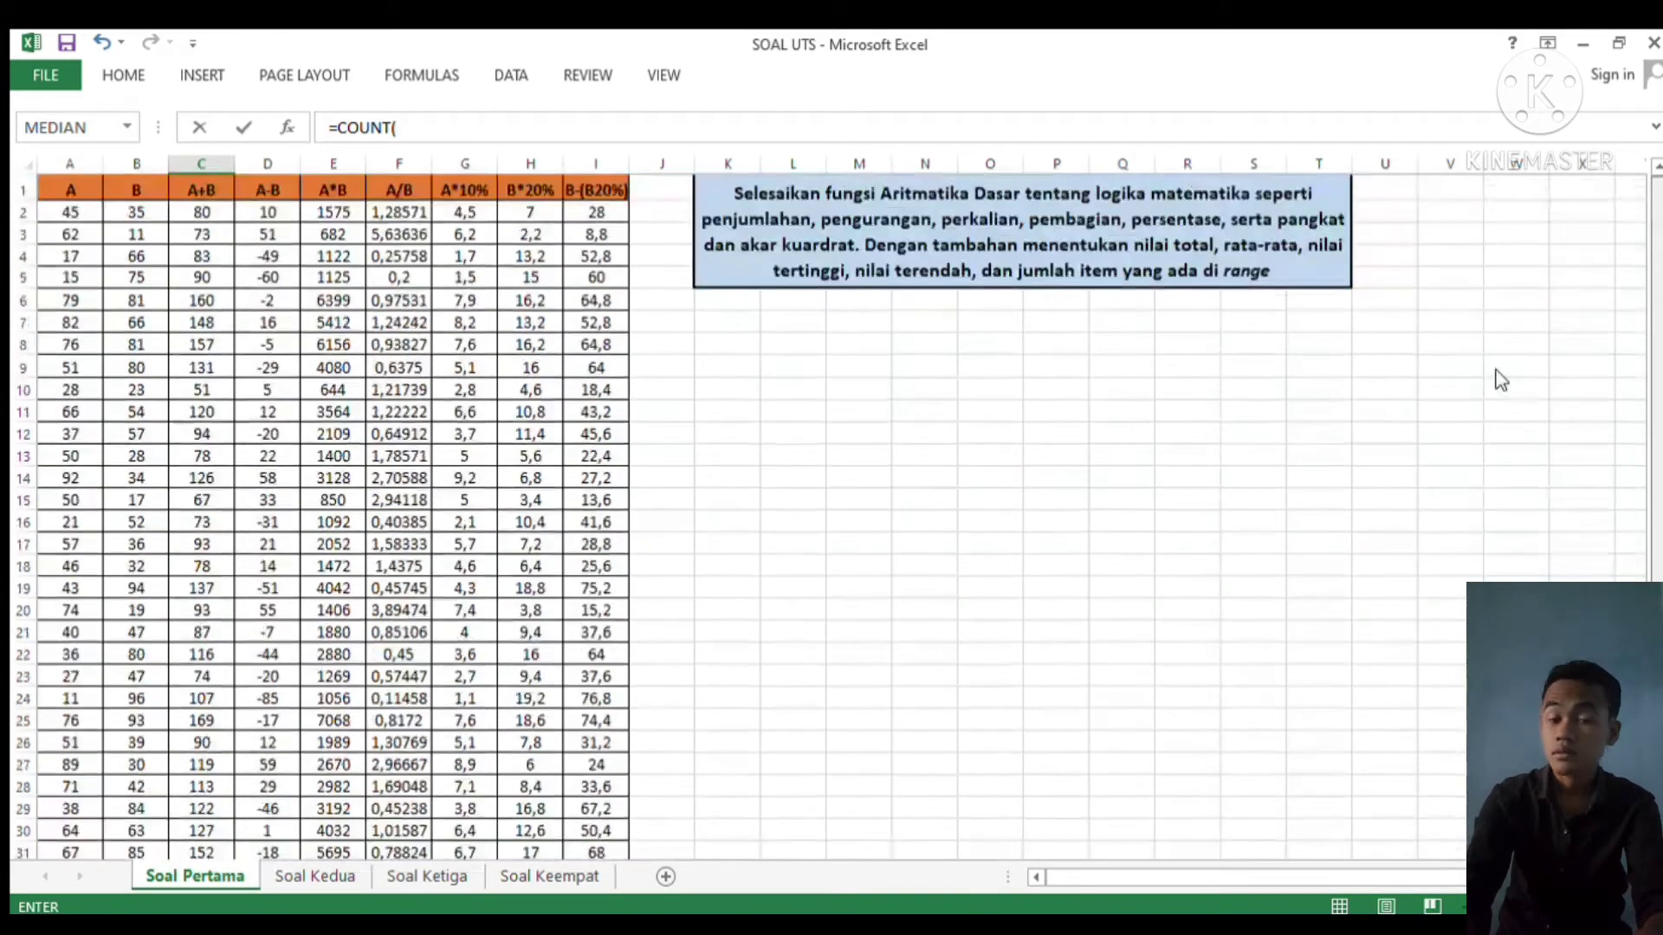
pyautogui.moveTo(193, 222); pyautogui.dragTo(213, 723)
pyautogui.press('Return')
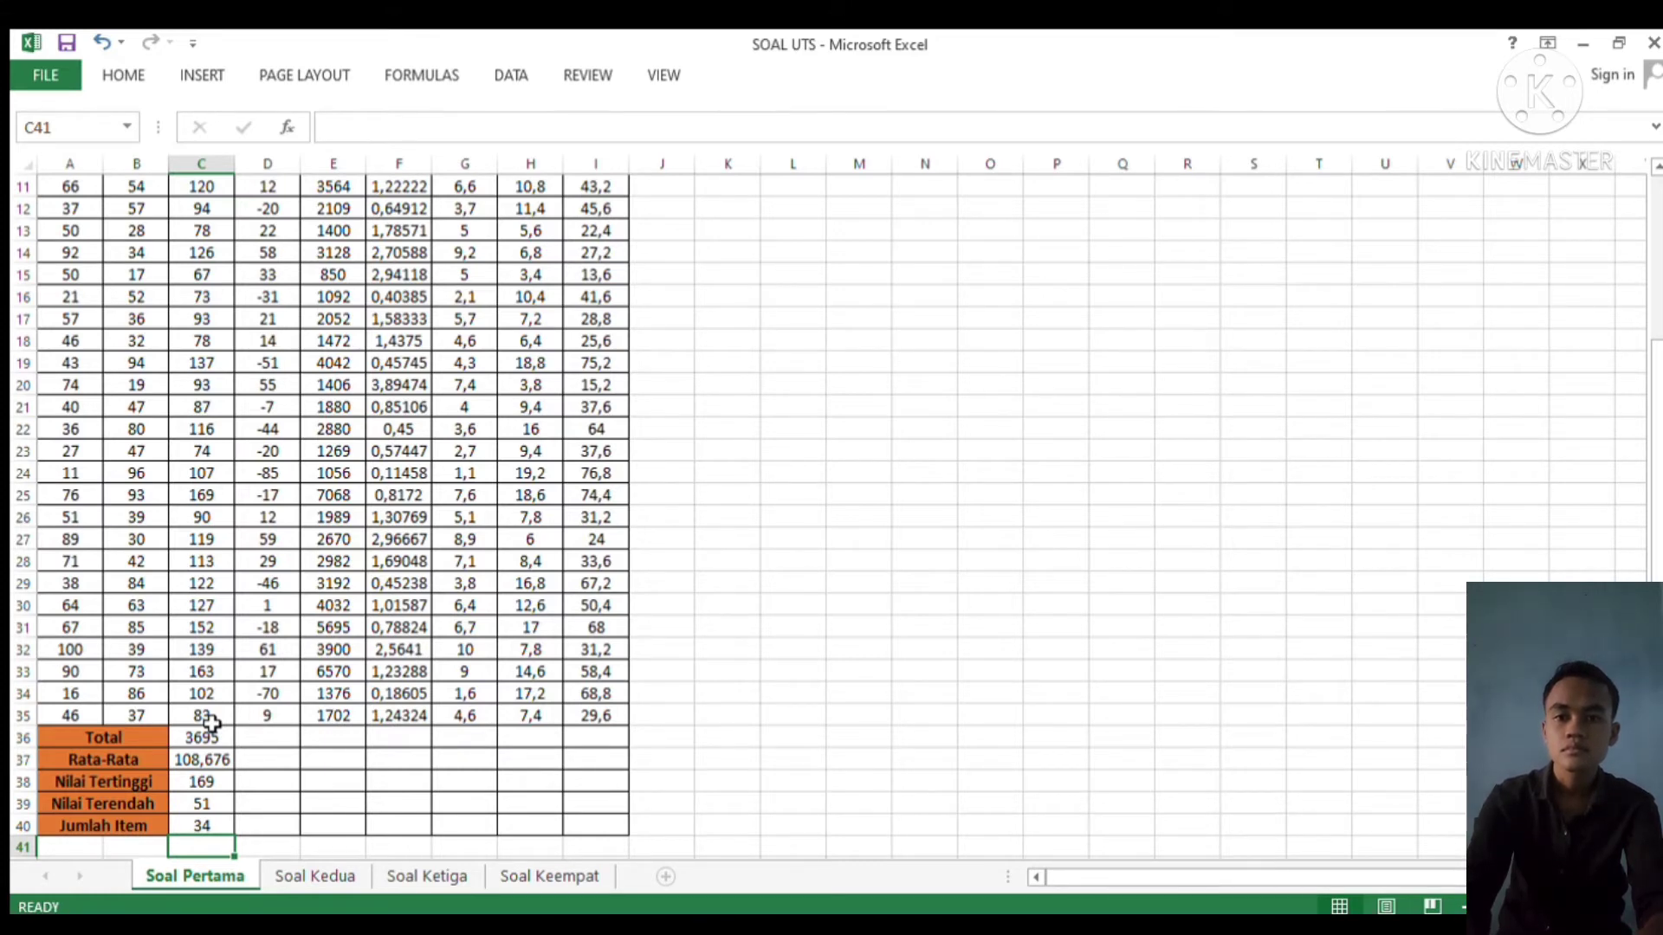
# Fill the SUM formula from C36 across the Total row to I36
pyautogui.click(261, 738)
pyautogui.click(193, 741)
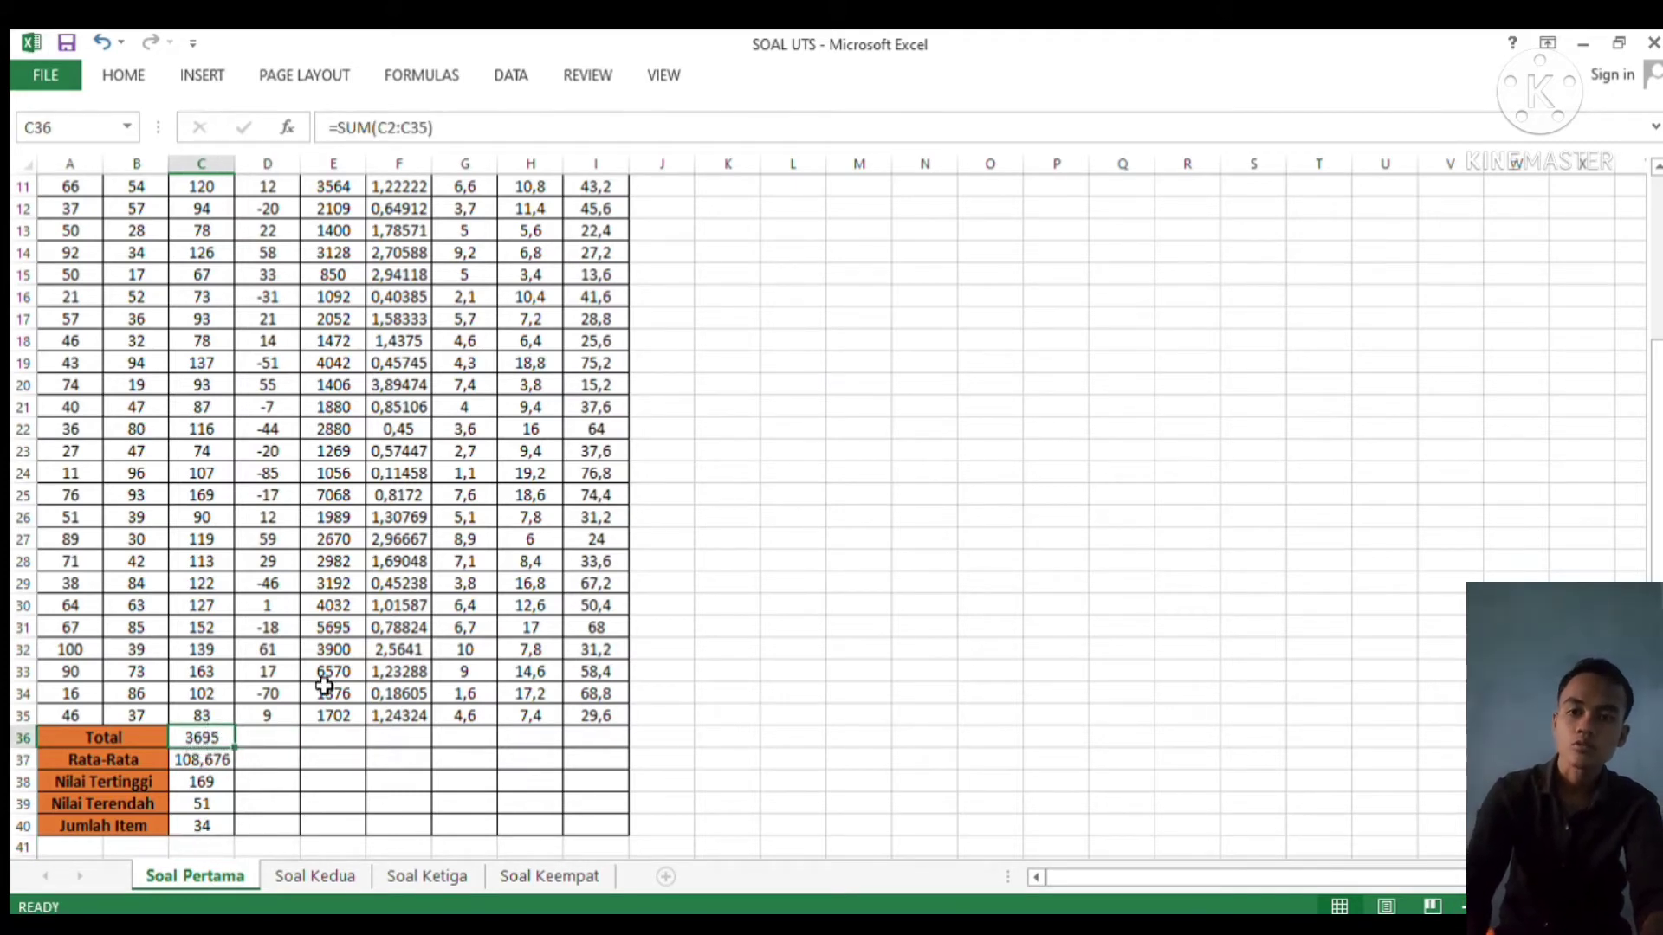
pyautogui.moveTo(234, 752); pyautogui.dragTo(599, 746)
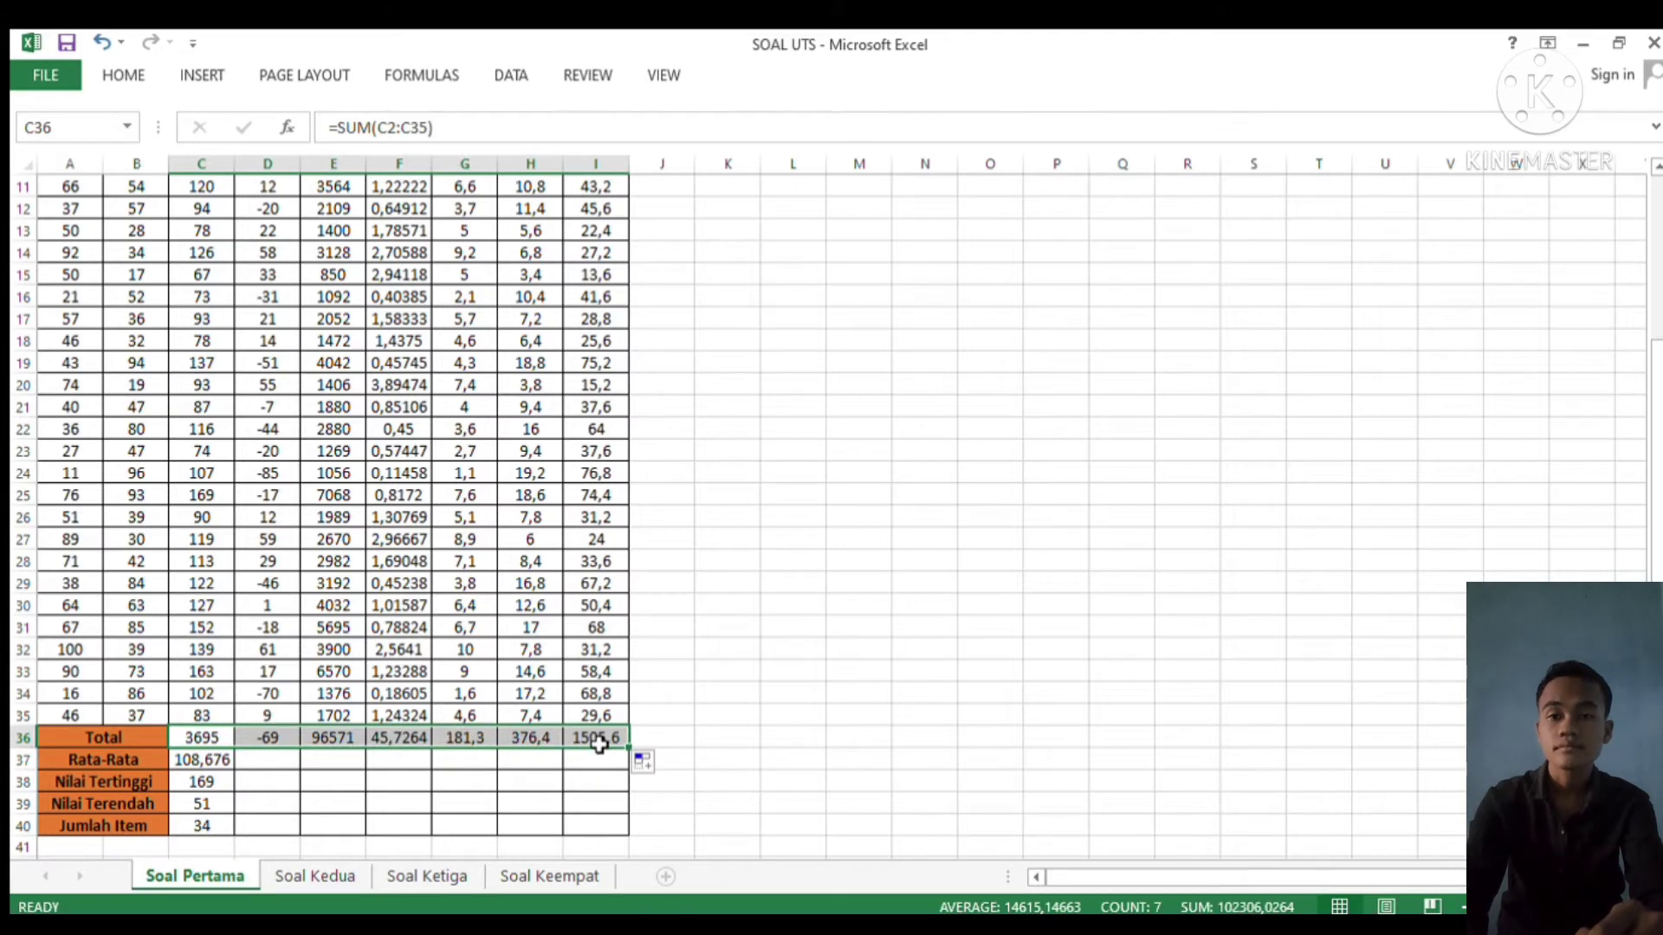
# Fill the AVERAGE formula from C37 across the Rata-Rata row to I37
pyautogui.click(269, 765)
pyautogui.click(213, 762)
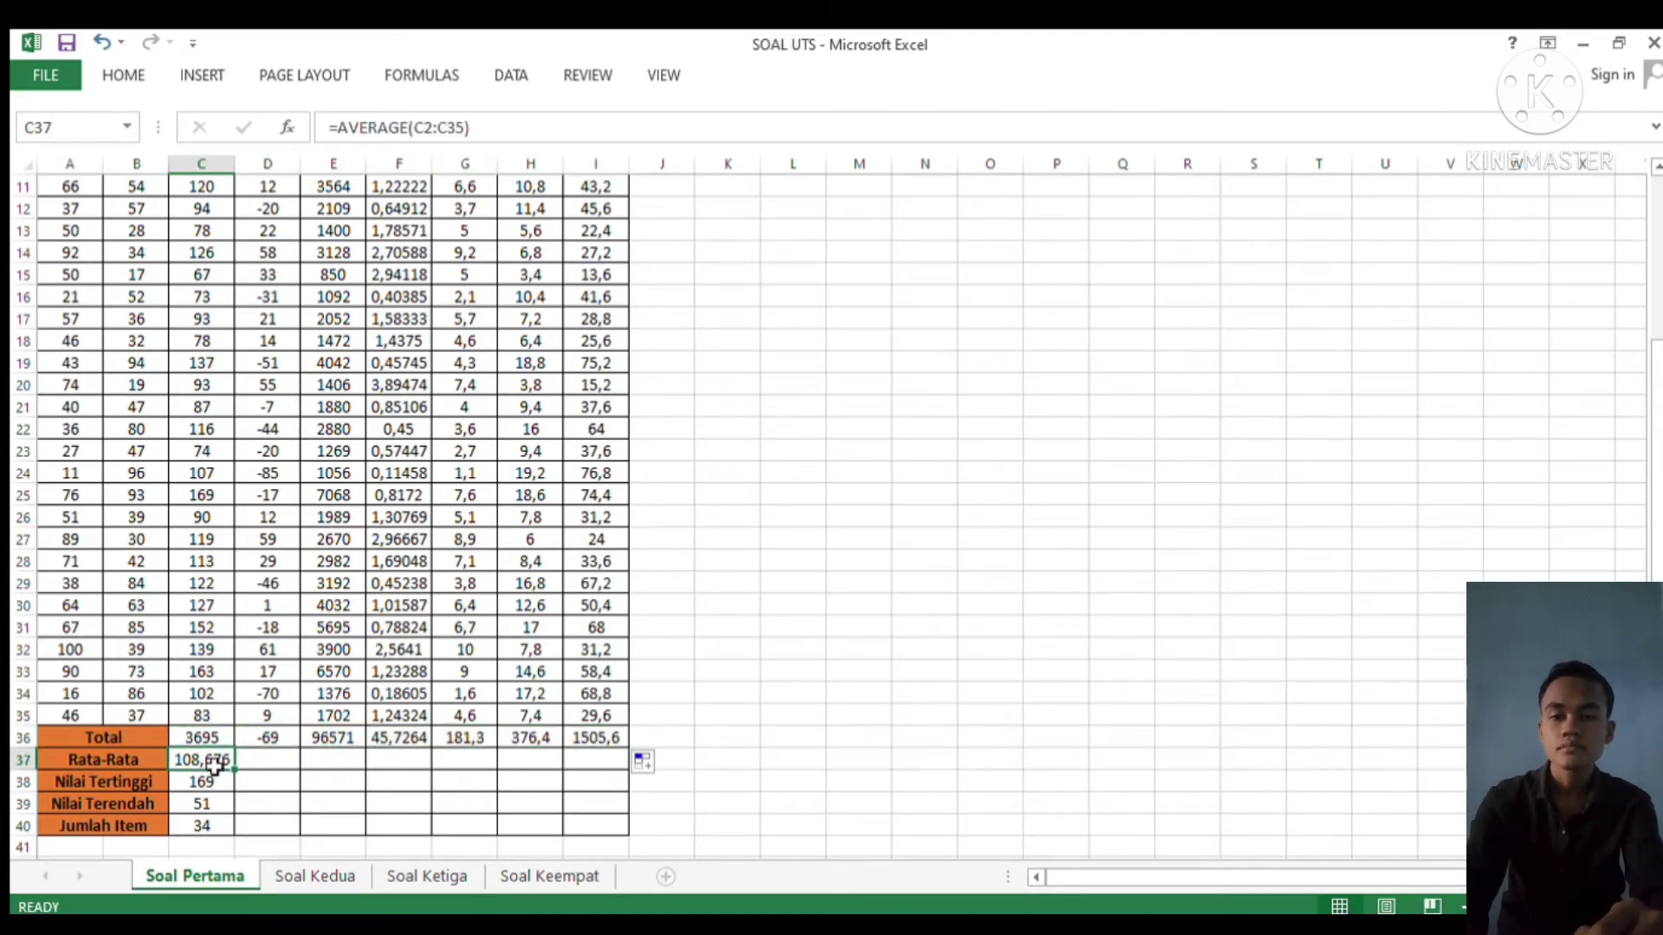
pyautogui.moveTo(229, 774); pyautogui.dragTo(604, 766)
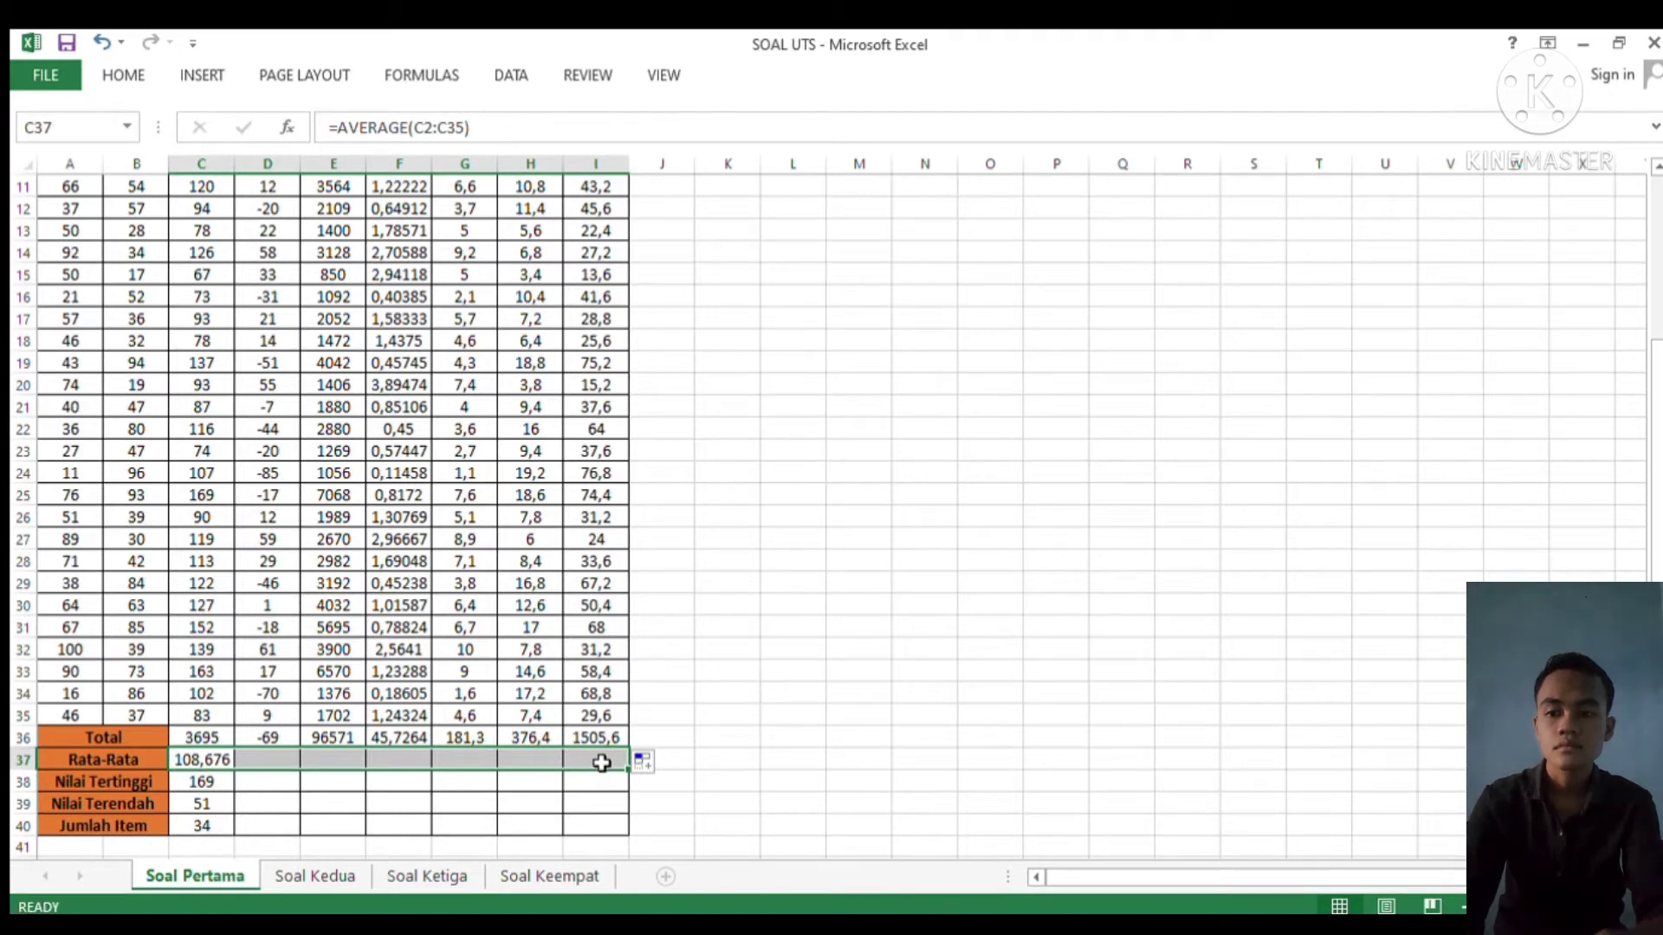
pyautogui.click(210, 766)
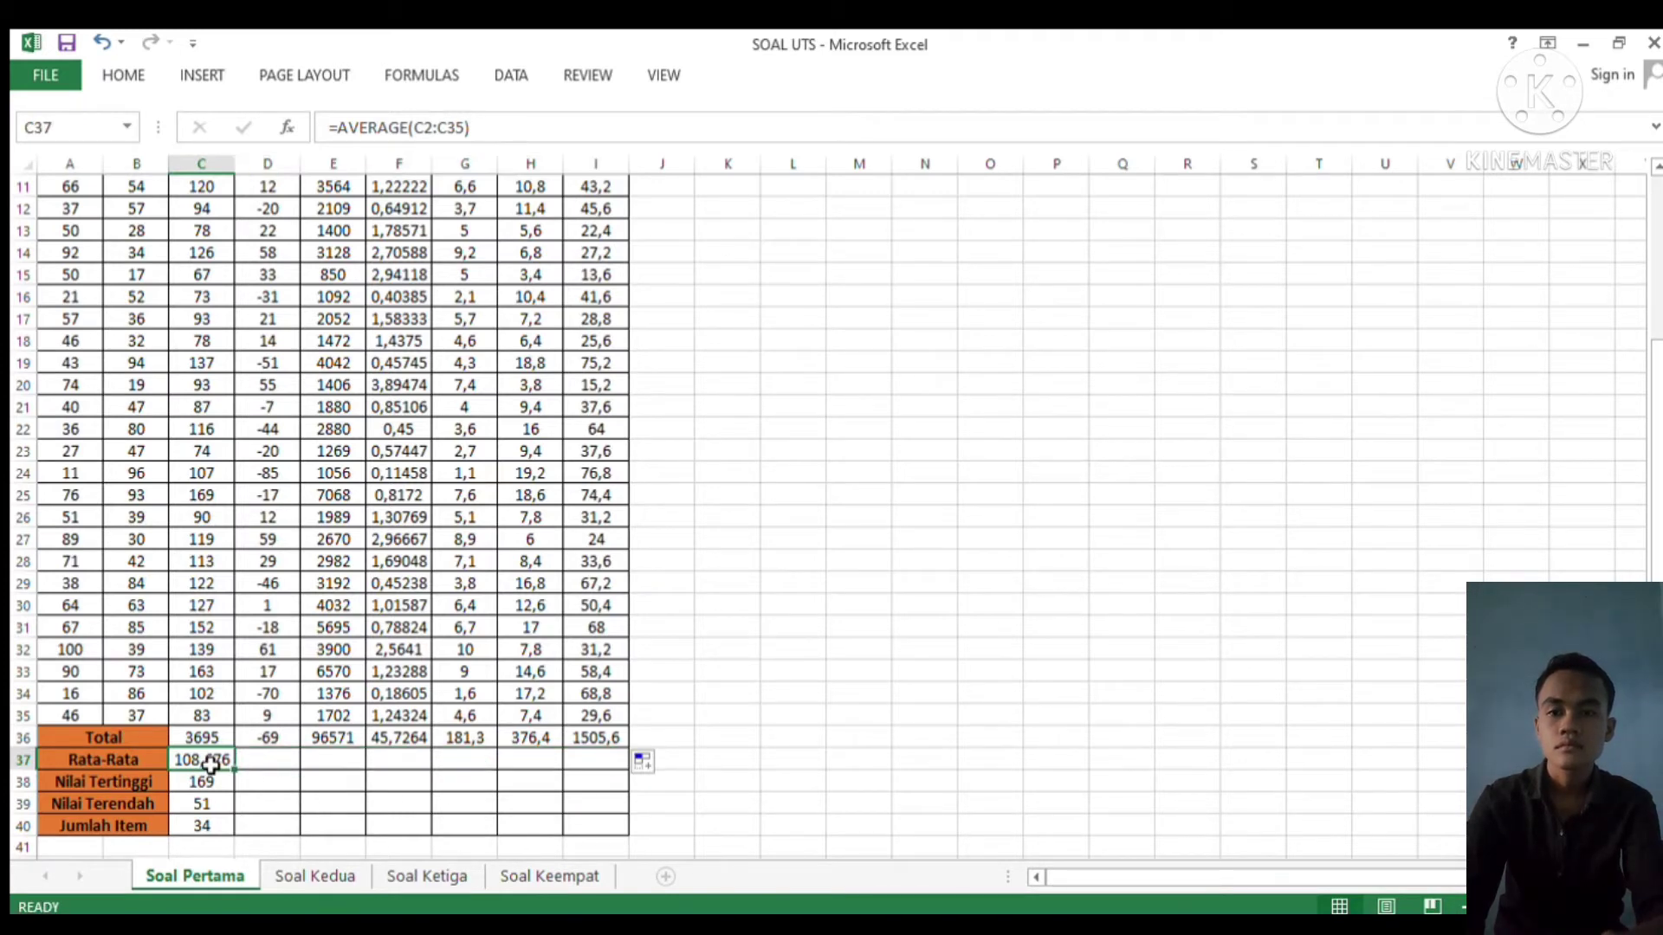
pyautogui.moveTo(233, 769); pyautogui.dragTo(640, 753)
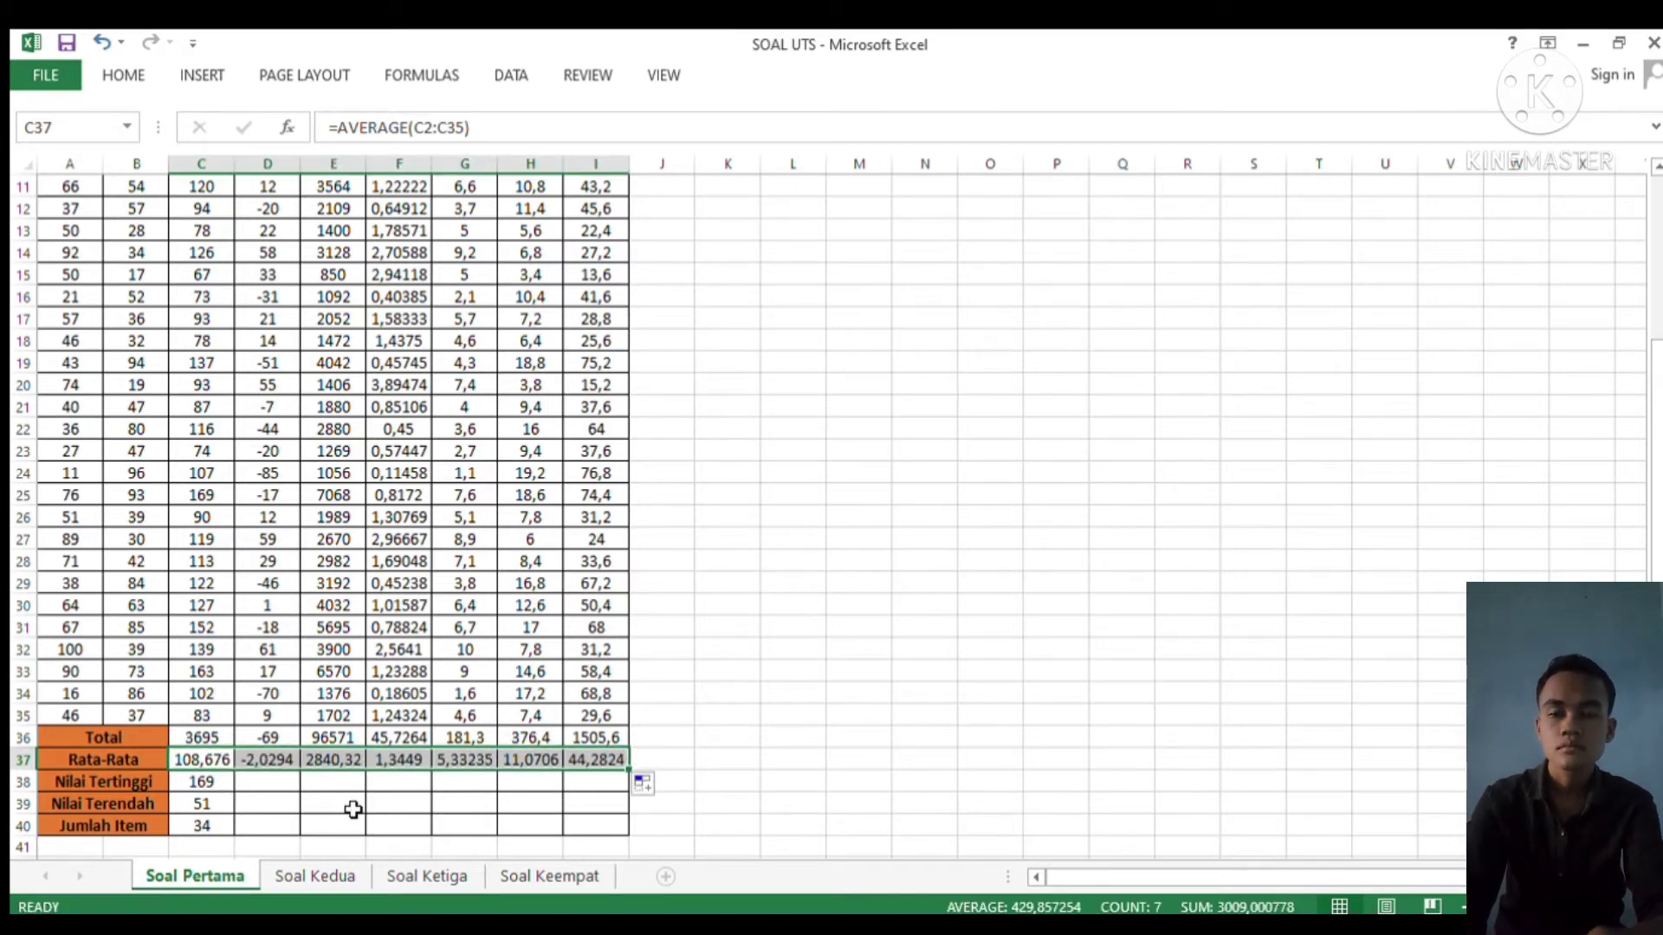
# Fill the Nilai Tertinggi, Nilai Terendah and Jumlah Item formulas in C38, C39 and C40 across their rows to column I
pyautogui.click(201, 784)
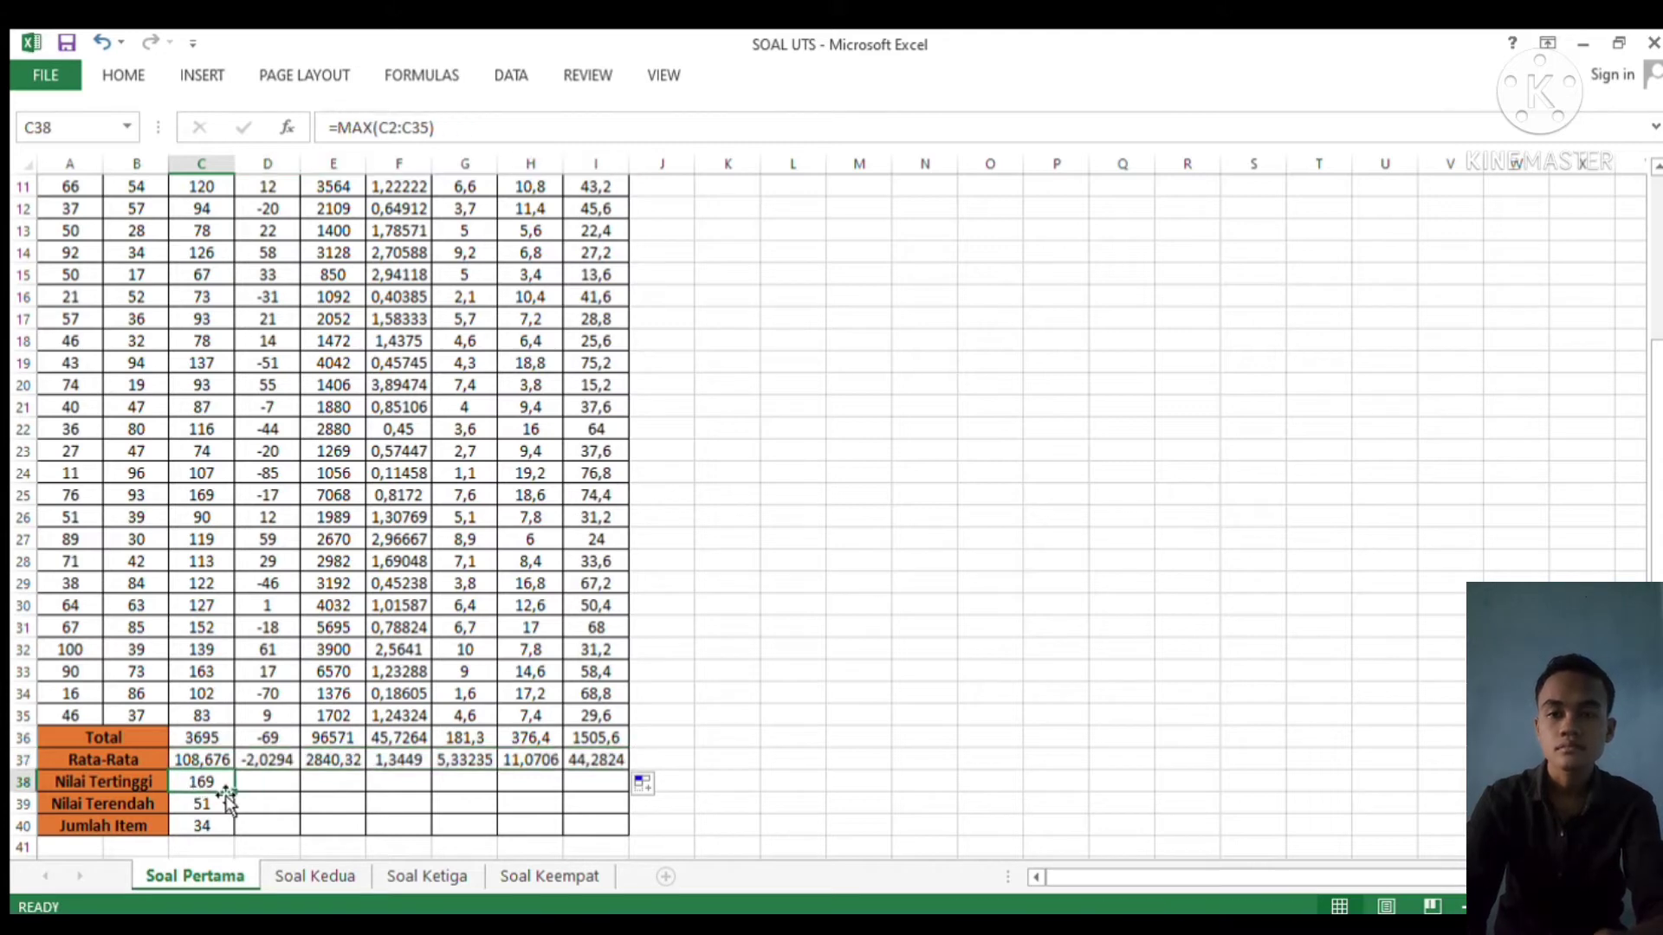
pyautogui.moveTo(233, 794); pyautogui.dragTo(625, 788)
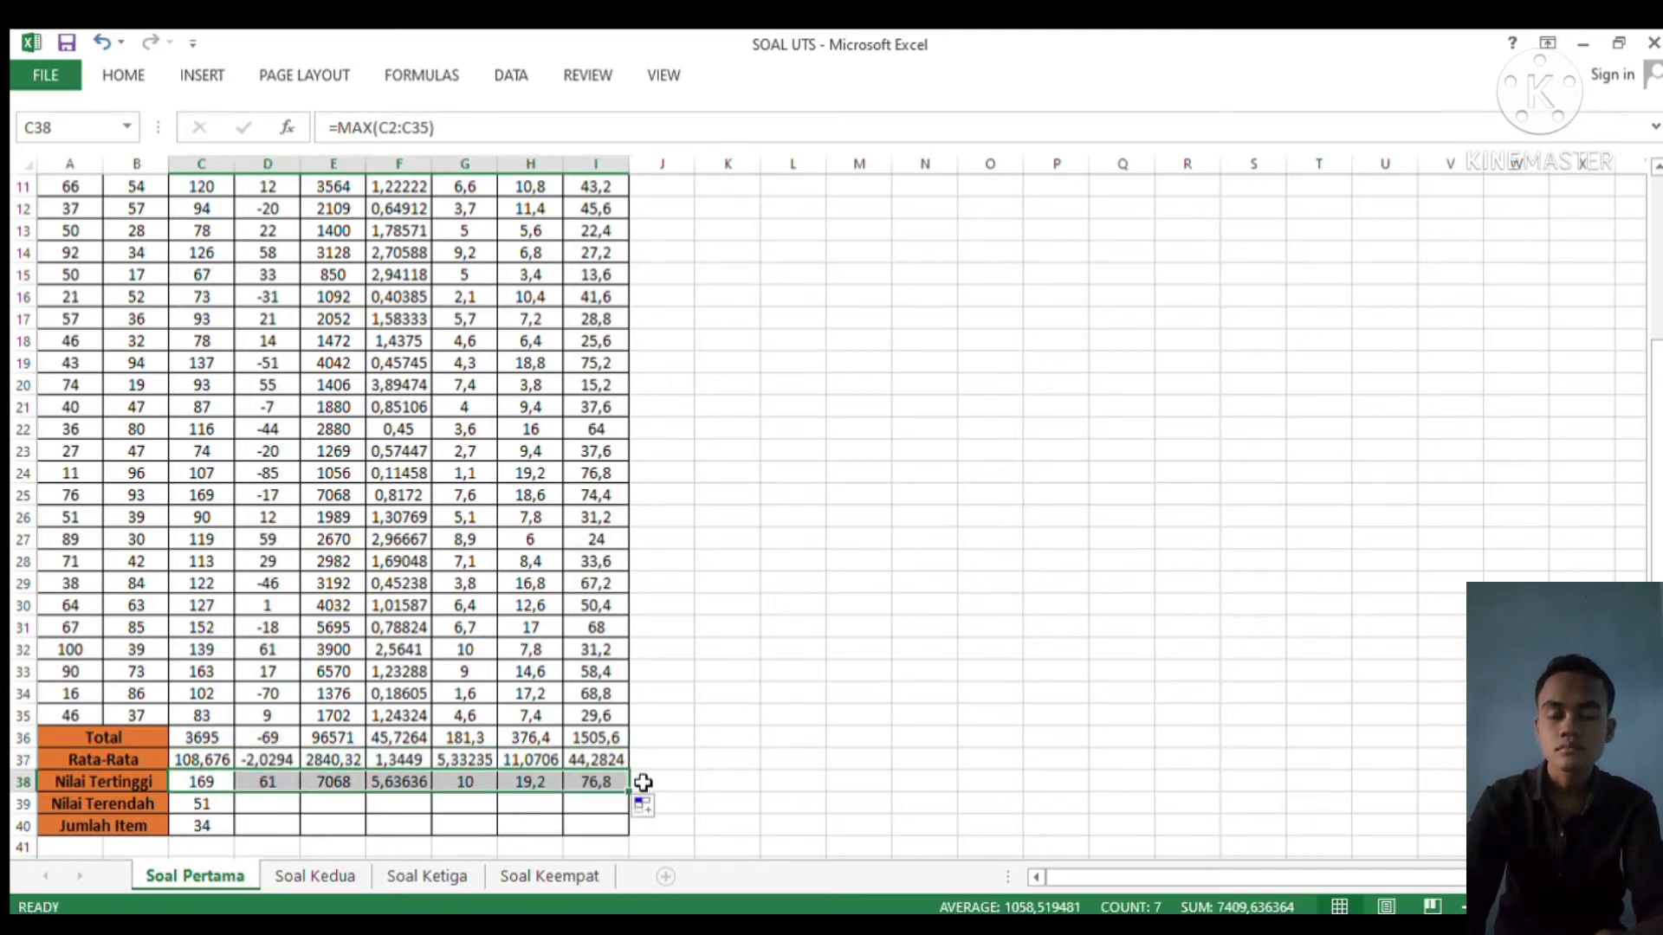
pyautogui.click(202, 811)
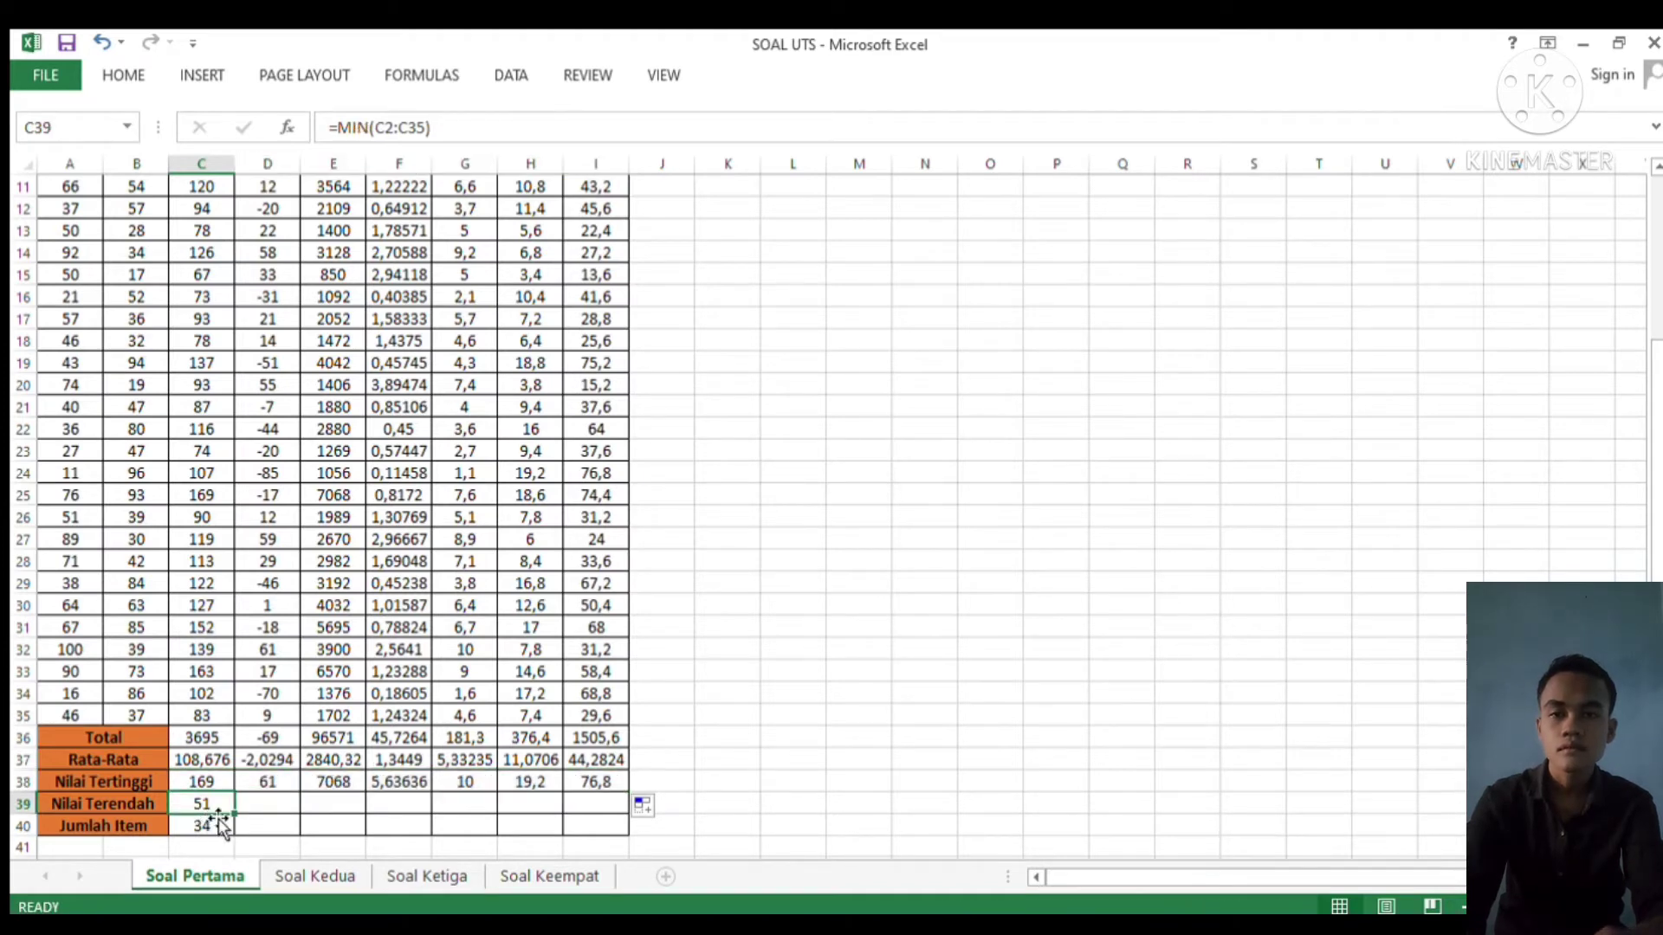
pyautogui.moveTo(233, 815); pyautogui.dragTo(616, 802)
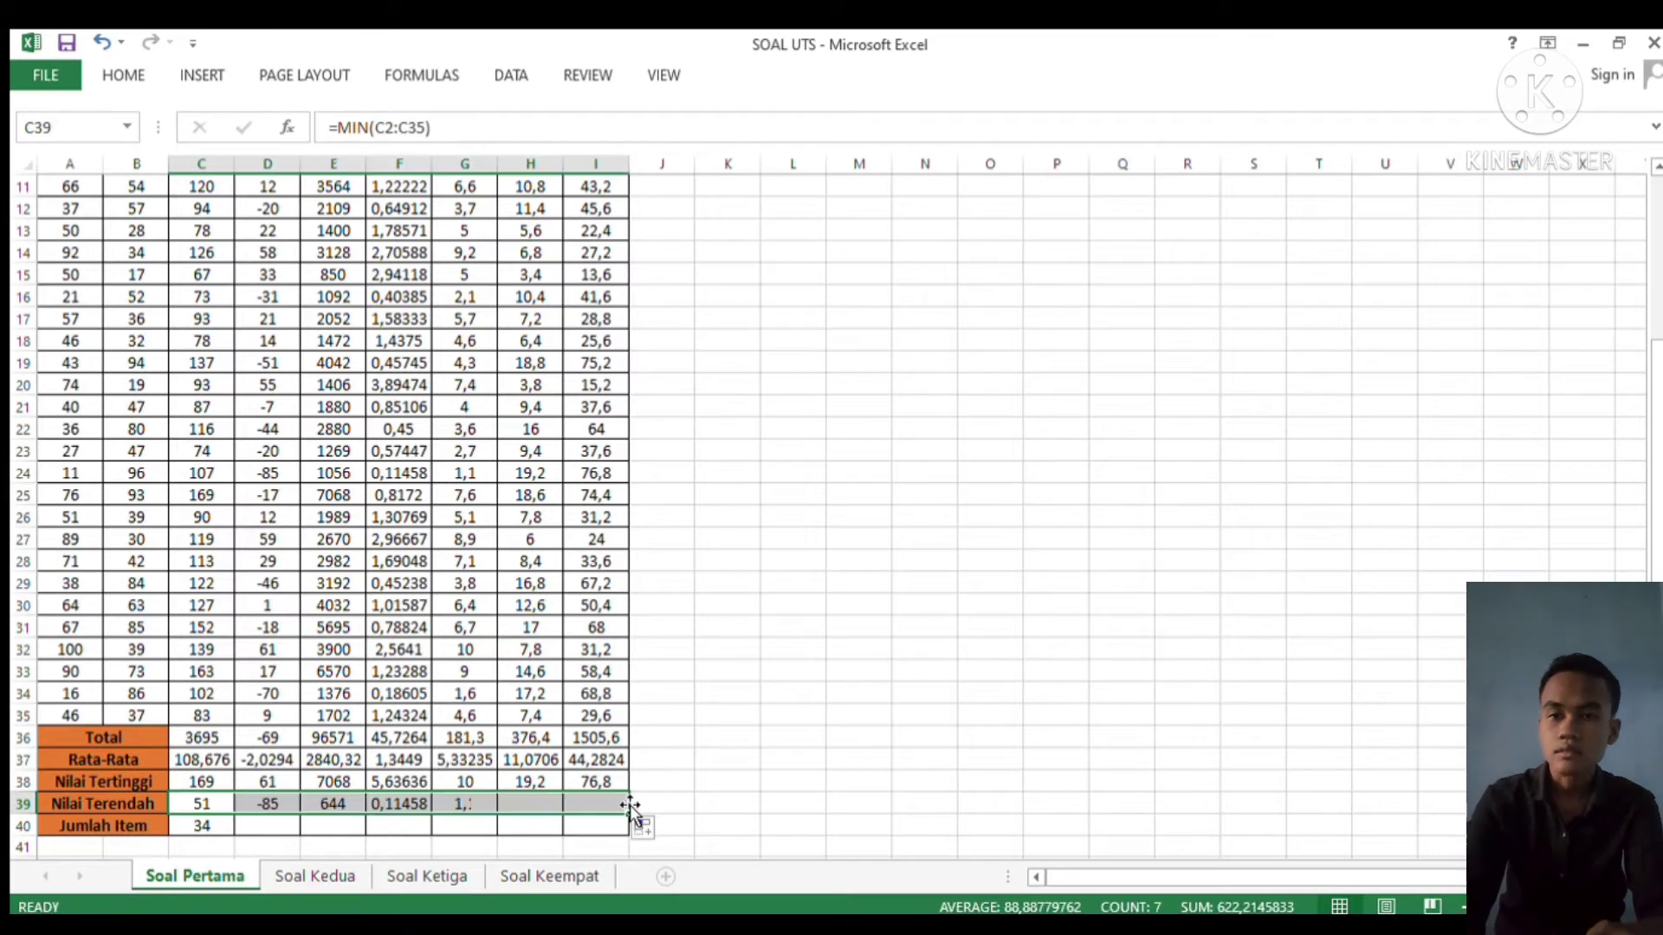
pyautogui.click(202, 827)
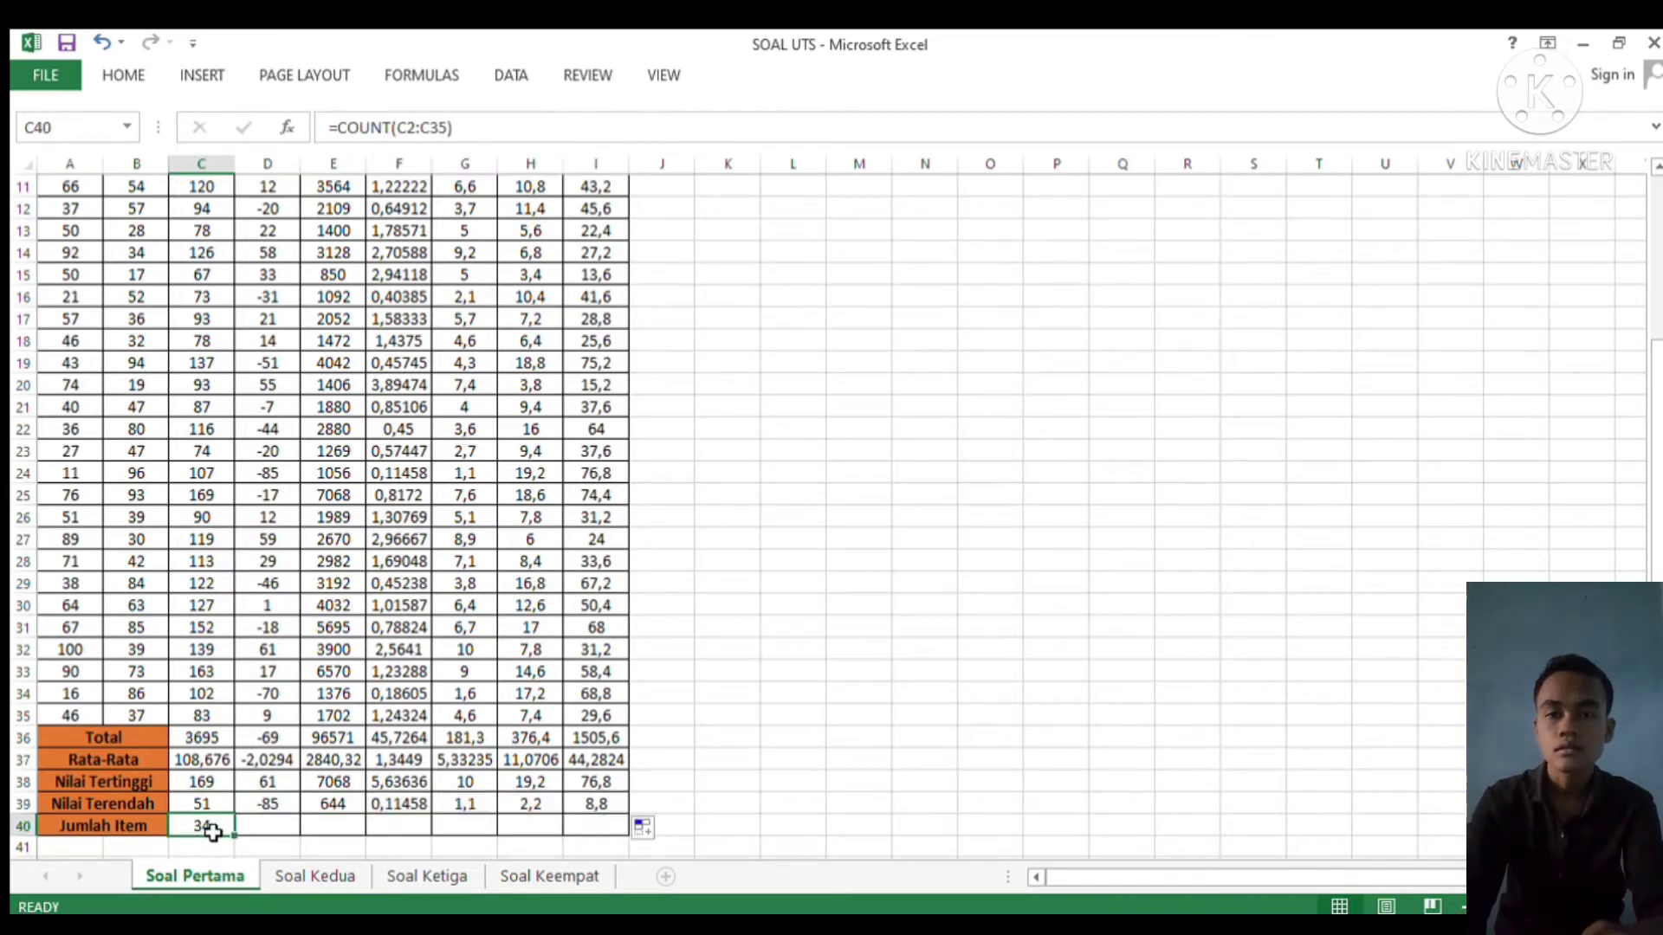
pyautogui.moveTo(233, 838); pyautogui.dragTo(644, 840)
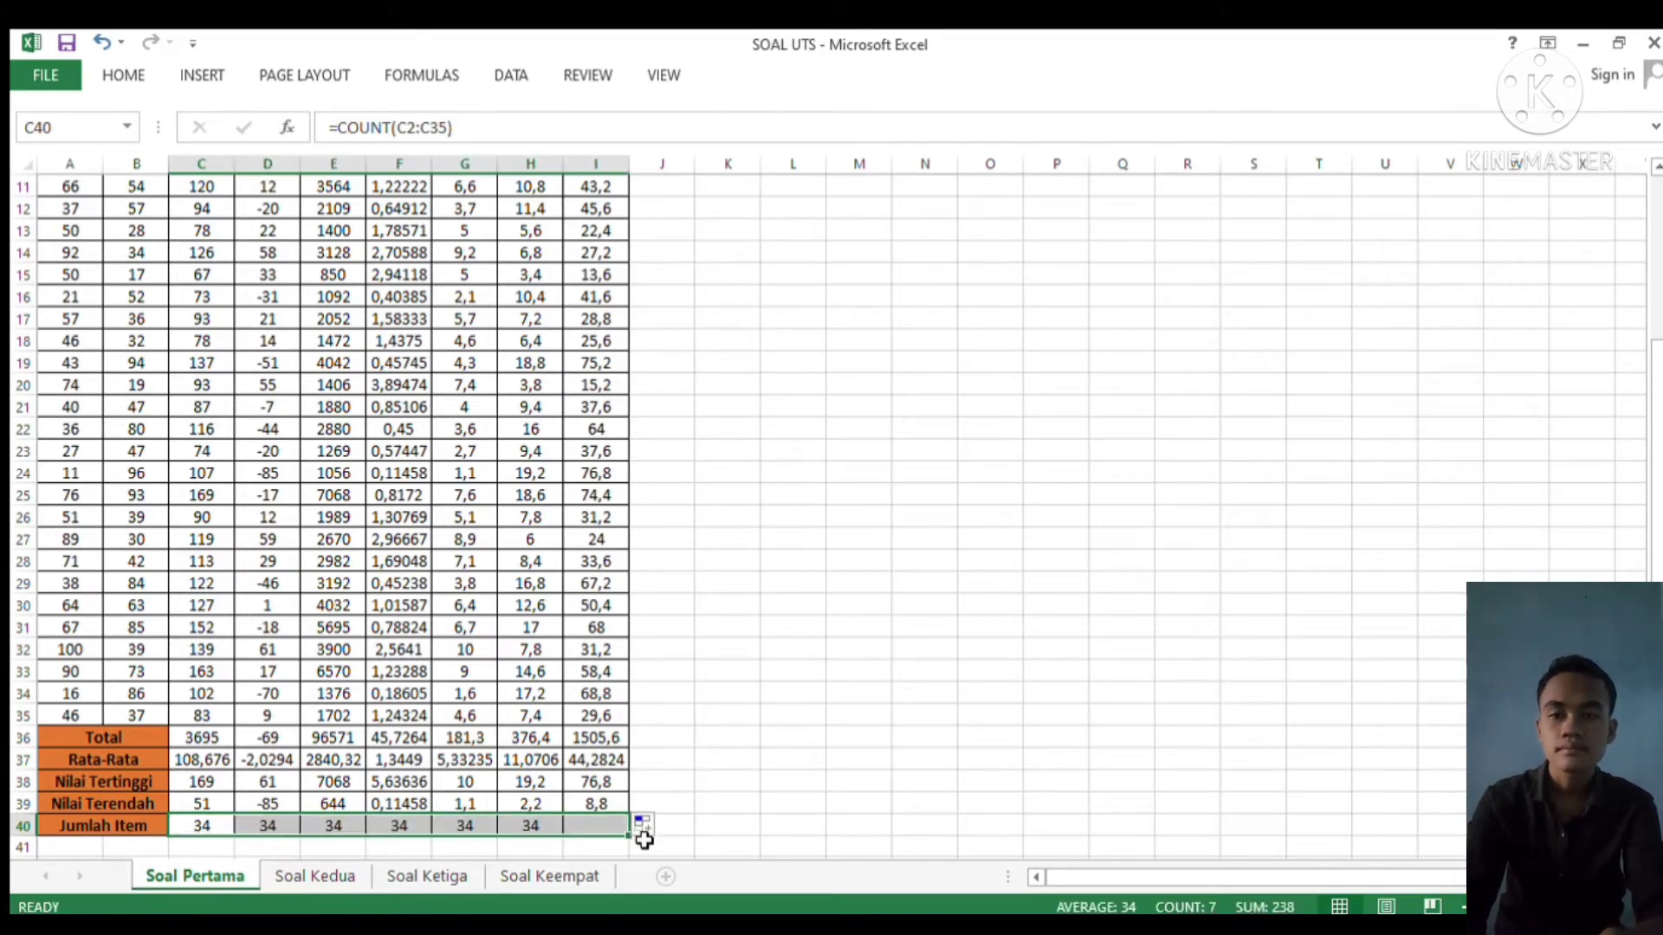
# Review the completed Soal Pertama sheet from its summary rows up to the task description beside the header
pyautogui.click(743, 479)
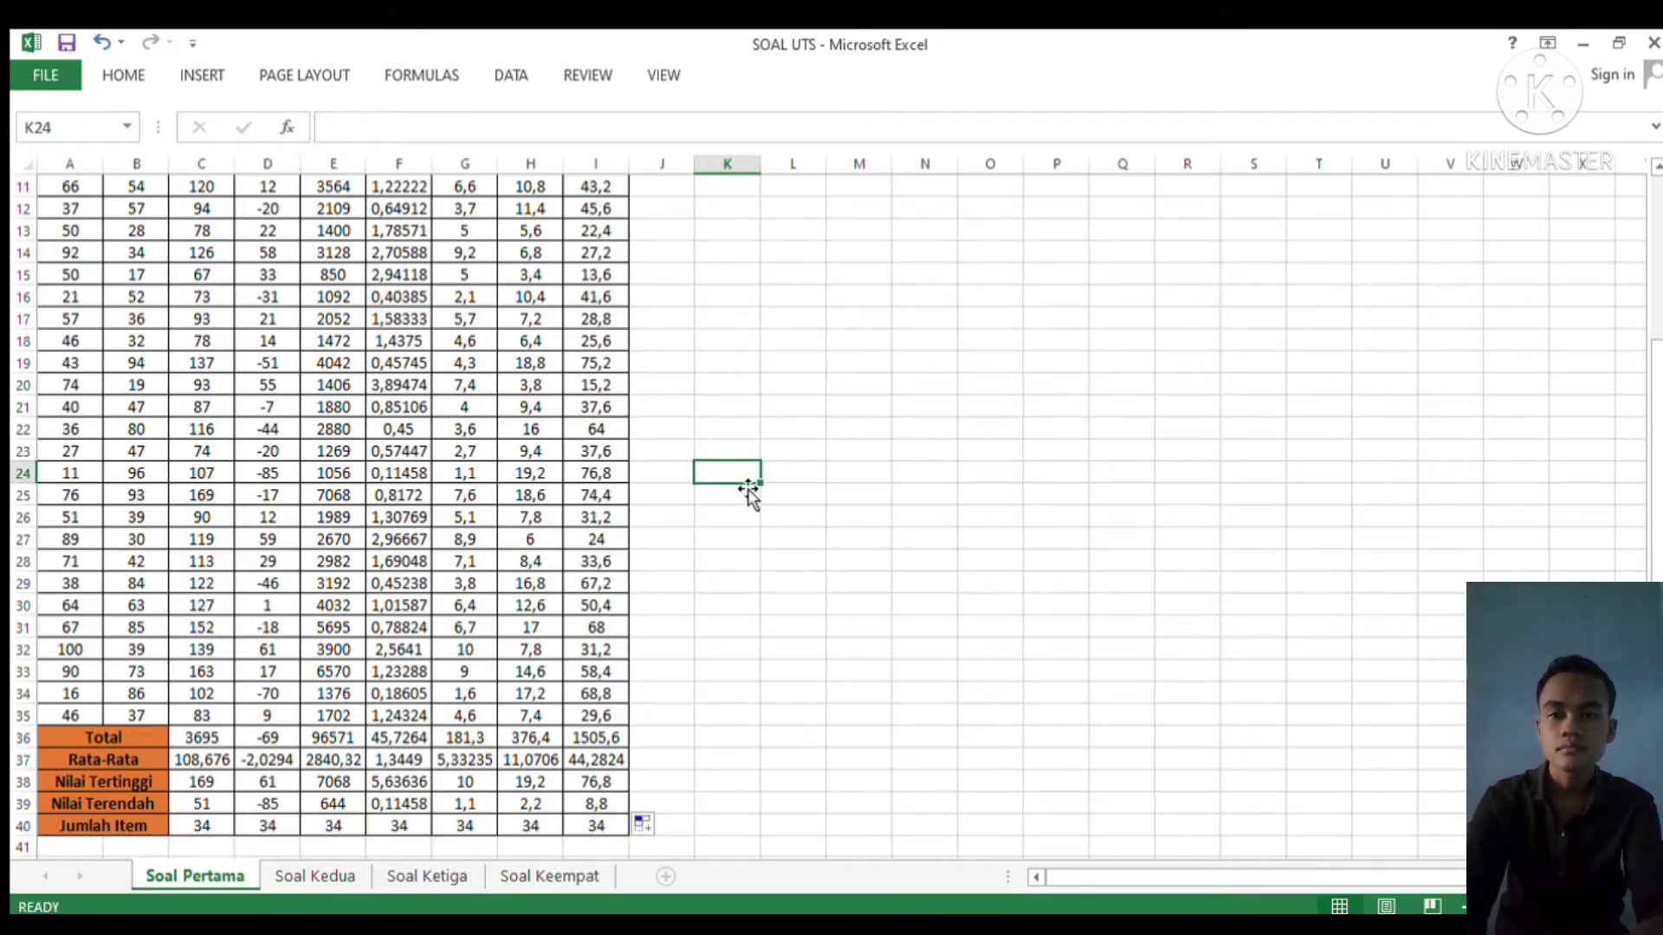
pyautogui.press('Up')
pyautogui.press('Up')
pyautogui.press('Up')
pyautogui.press('Up')
pyautogui.press('Up')
pyautogui.press('Up')
pyautogui.press('Up')
pyautogui.press('Up')
pyautogui.press('Up')
pyautogui.press('Up')
pyautogui.press('Up')
pyautogui.press('Up')
pyautogui.press('Up')
pyautogui.press('Up')
pyautogui.press('Up')
pyautogui.press('Up')
pyautogui.press('Up')
pyautogui.press('Up')
pyautogui.press('Up')
pyautogui.press('Up')
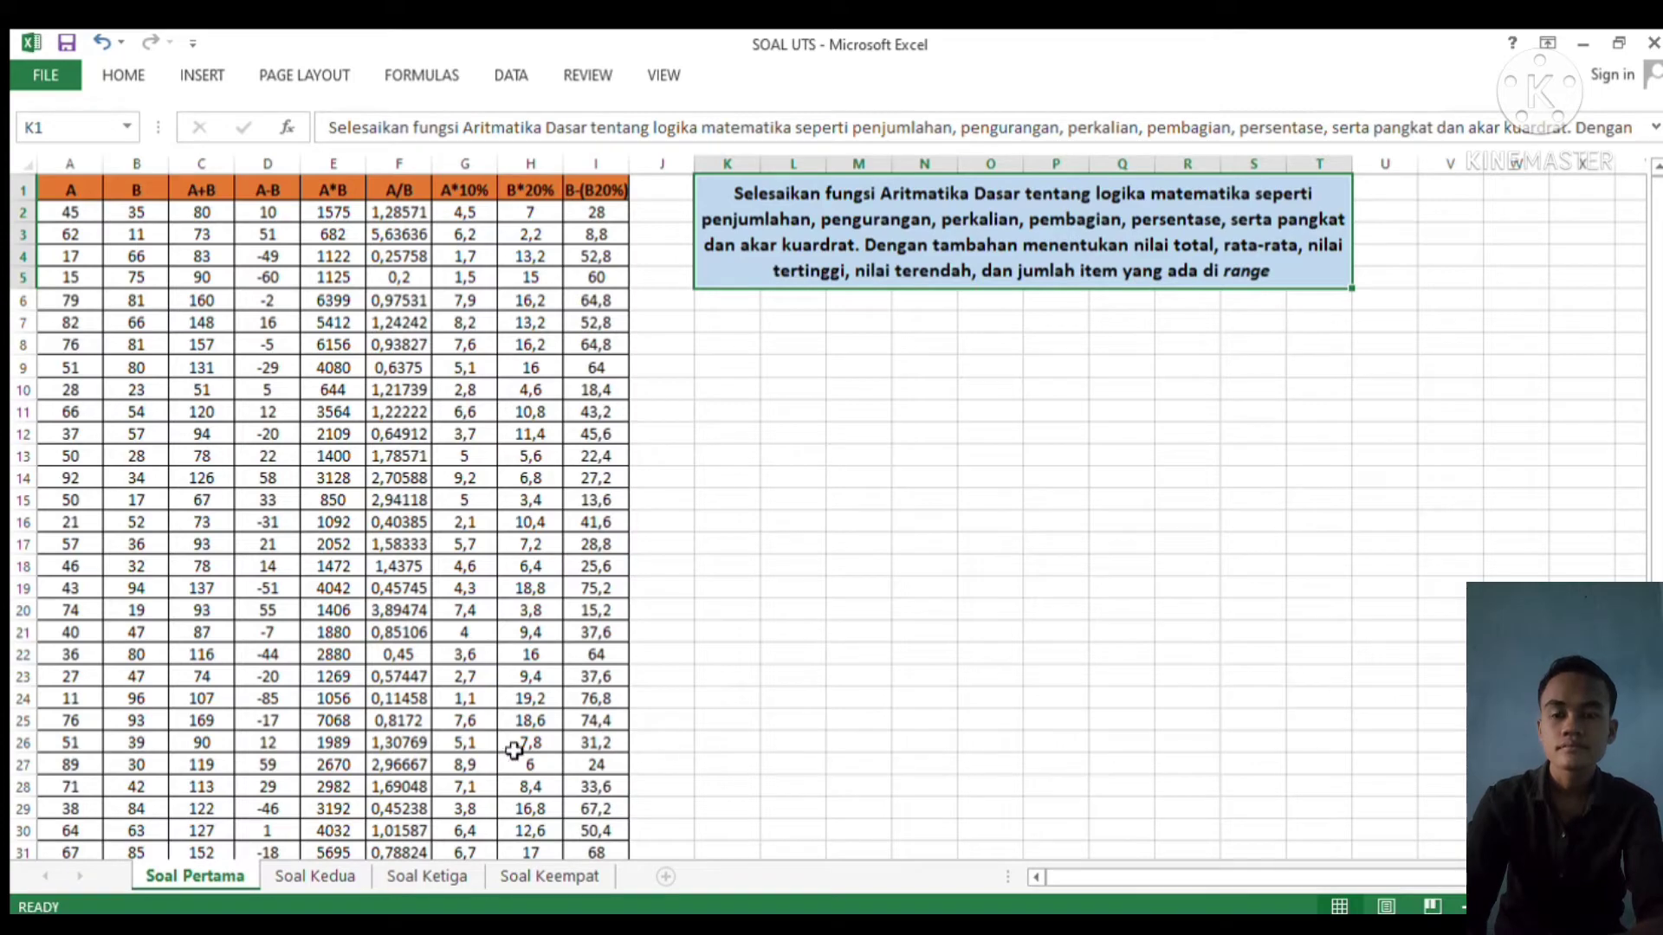
# On the Soal Kedua sheet, calculate the first employee's Upah Kotor (Bruto) in E2 with the formula =C2*35000
pyautogui.click(310, 886)
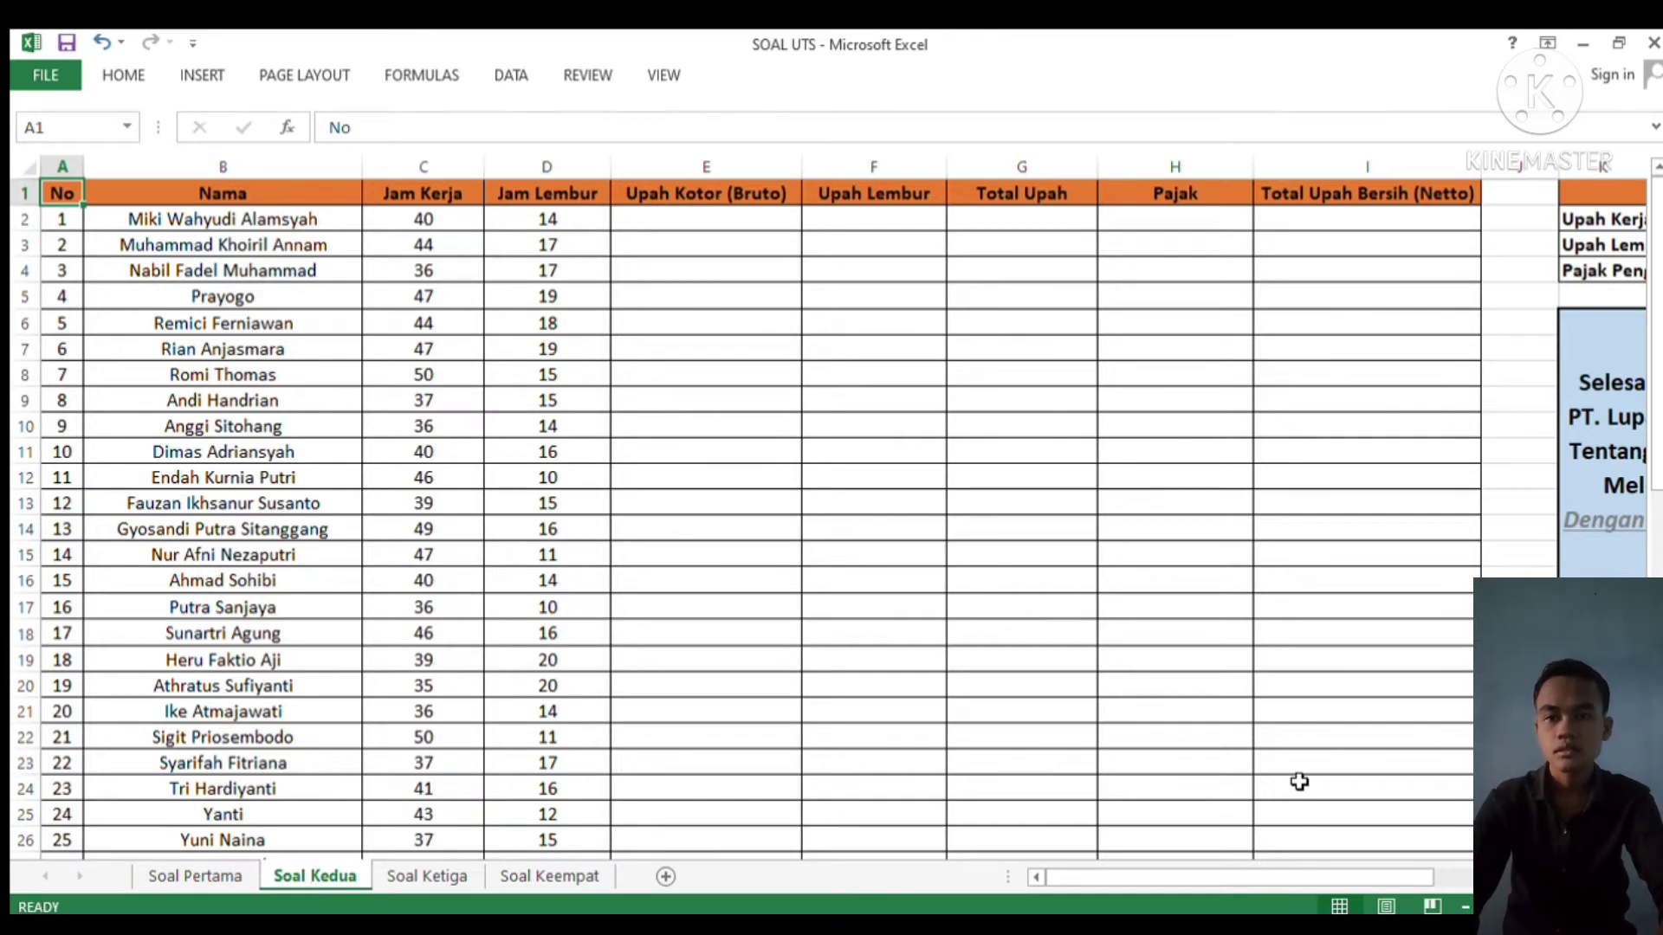
pyautogui.keyDown('ctrl'); pyautogui.scroll(-2, 1354, 790); pyautogui.keyUp('ctrl')
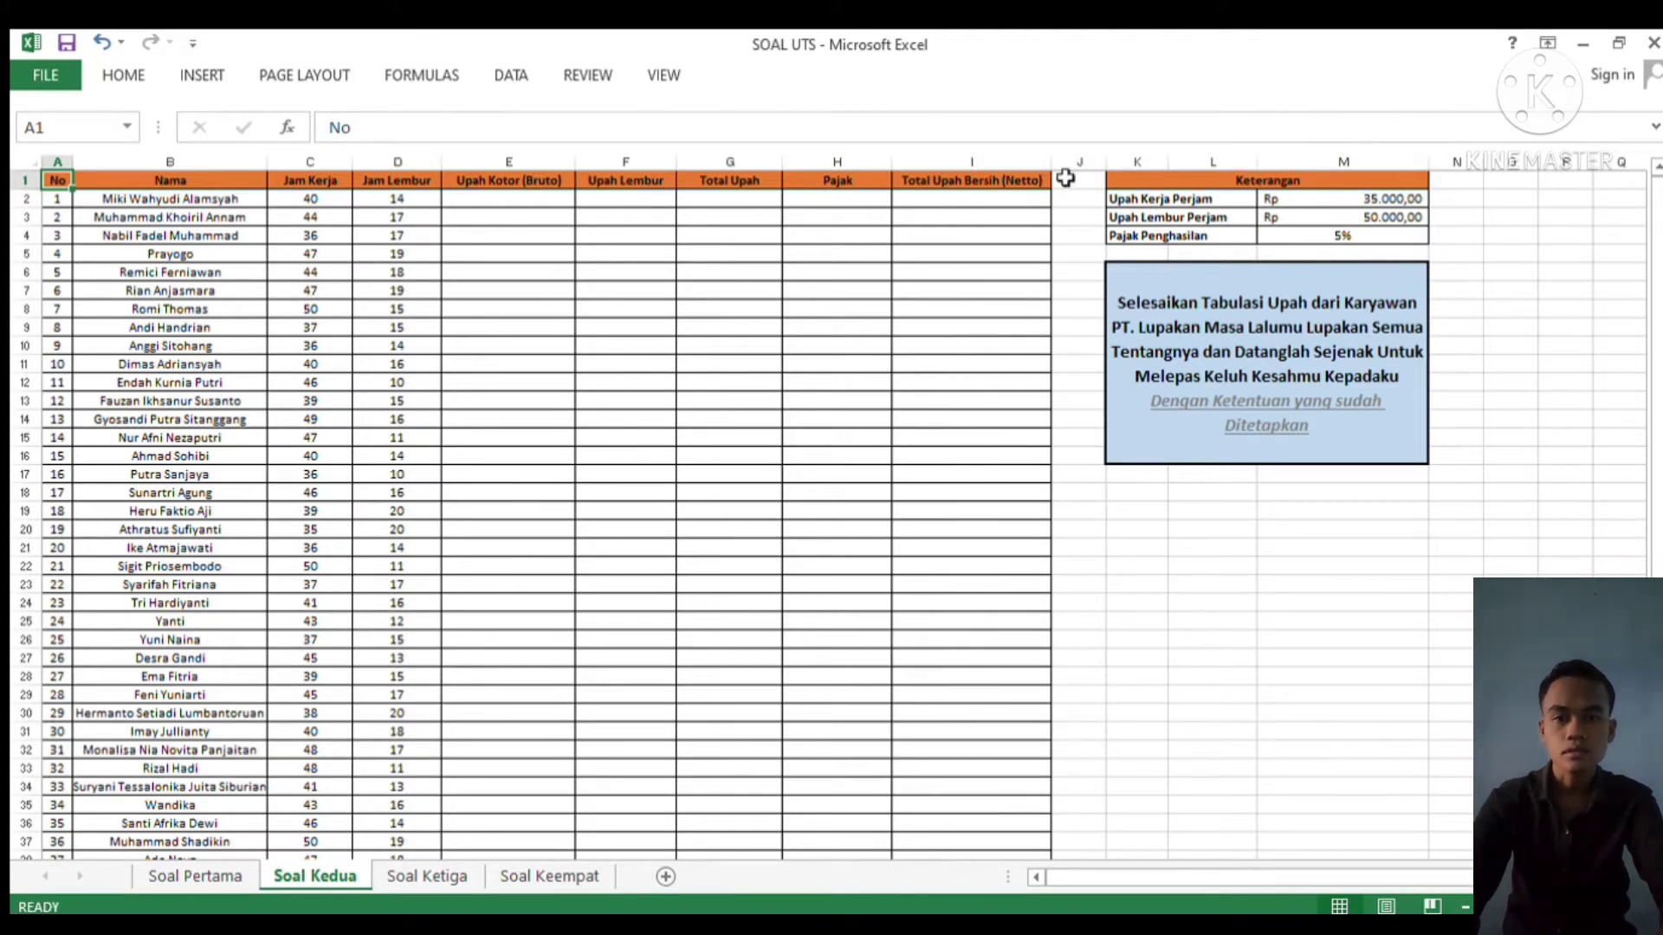
pyautogui.click(502, 201)
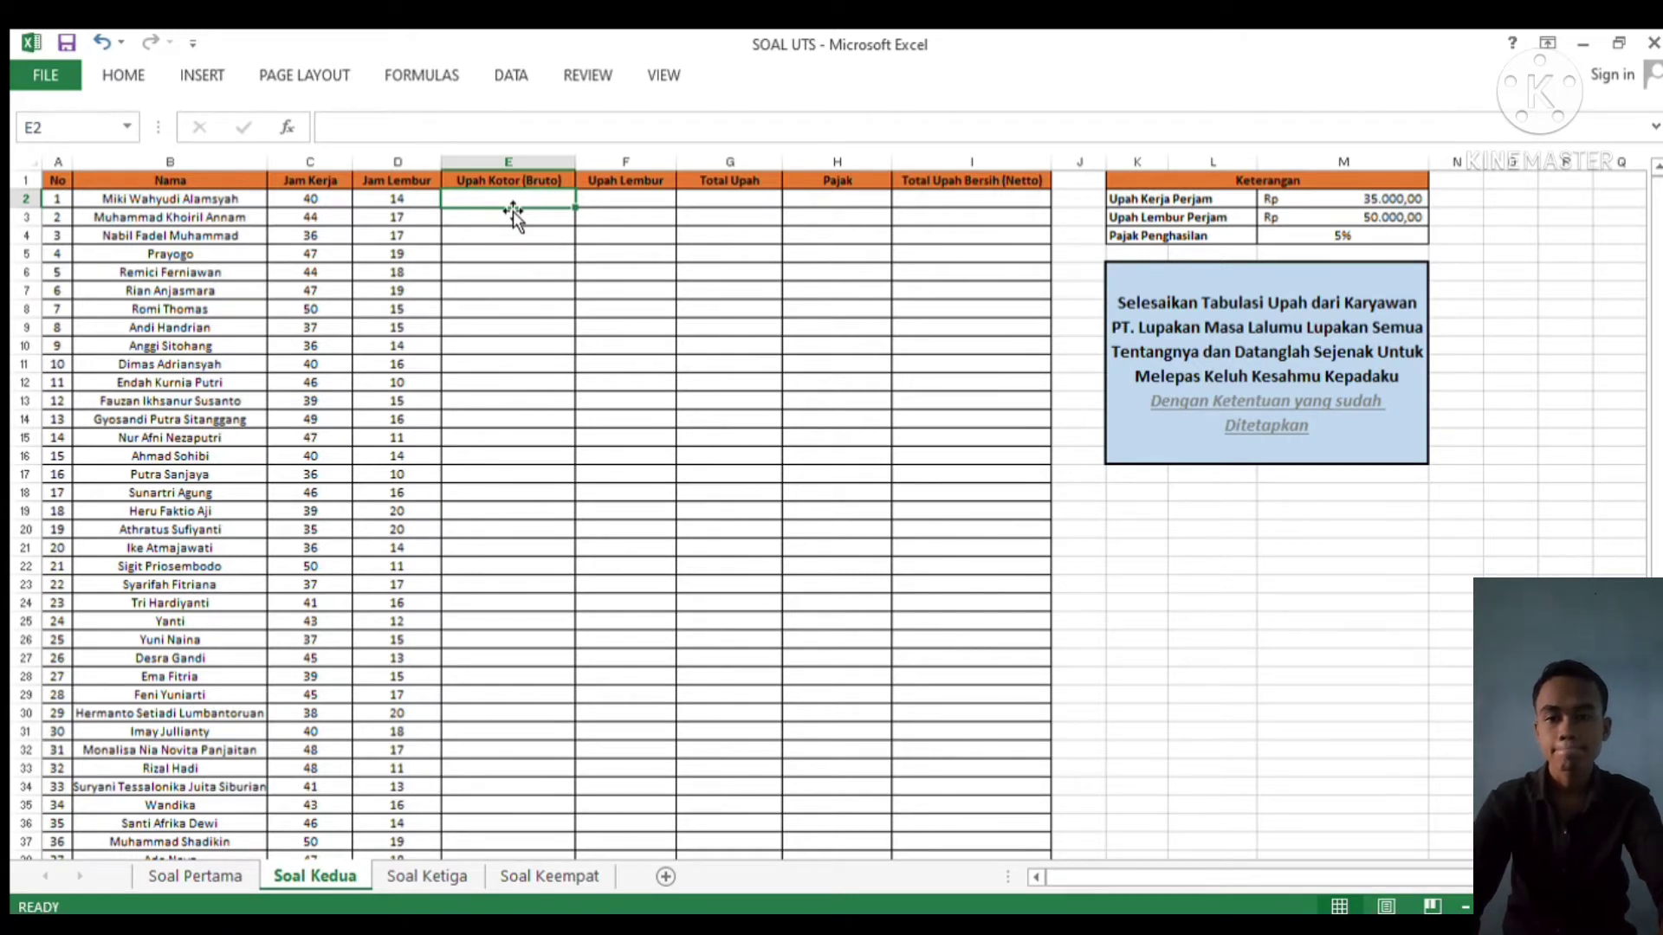
pyautogui.write('=')
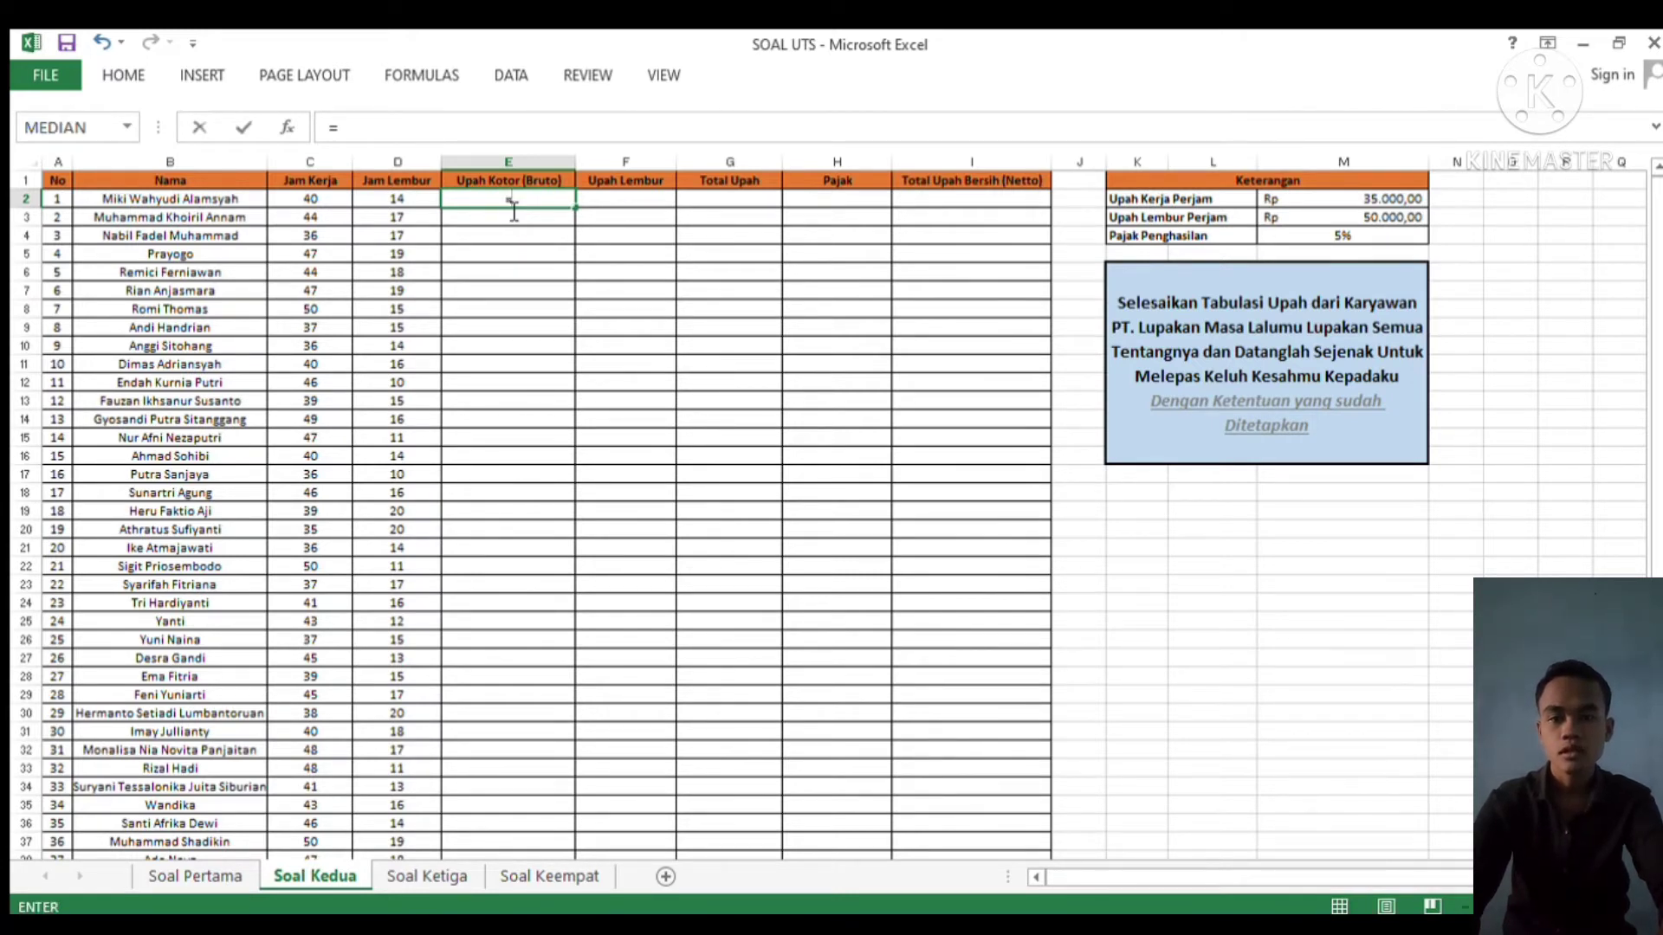
pyautogui.click(313, 201)
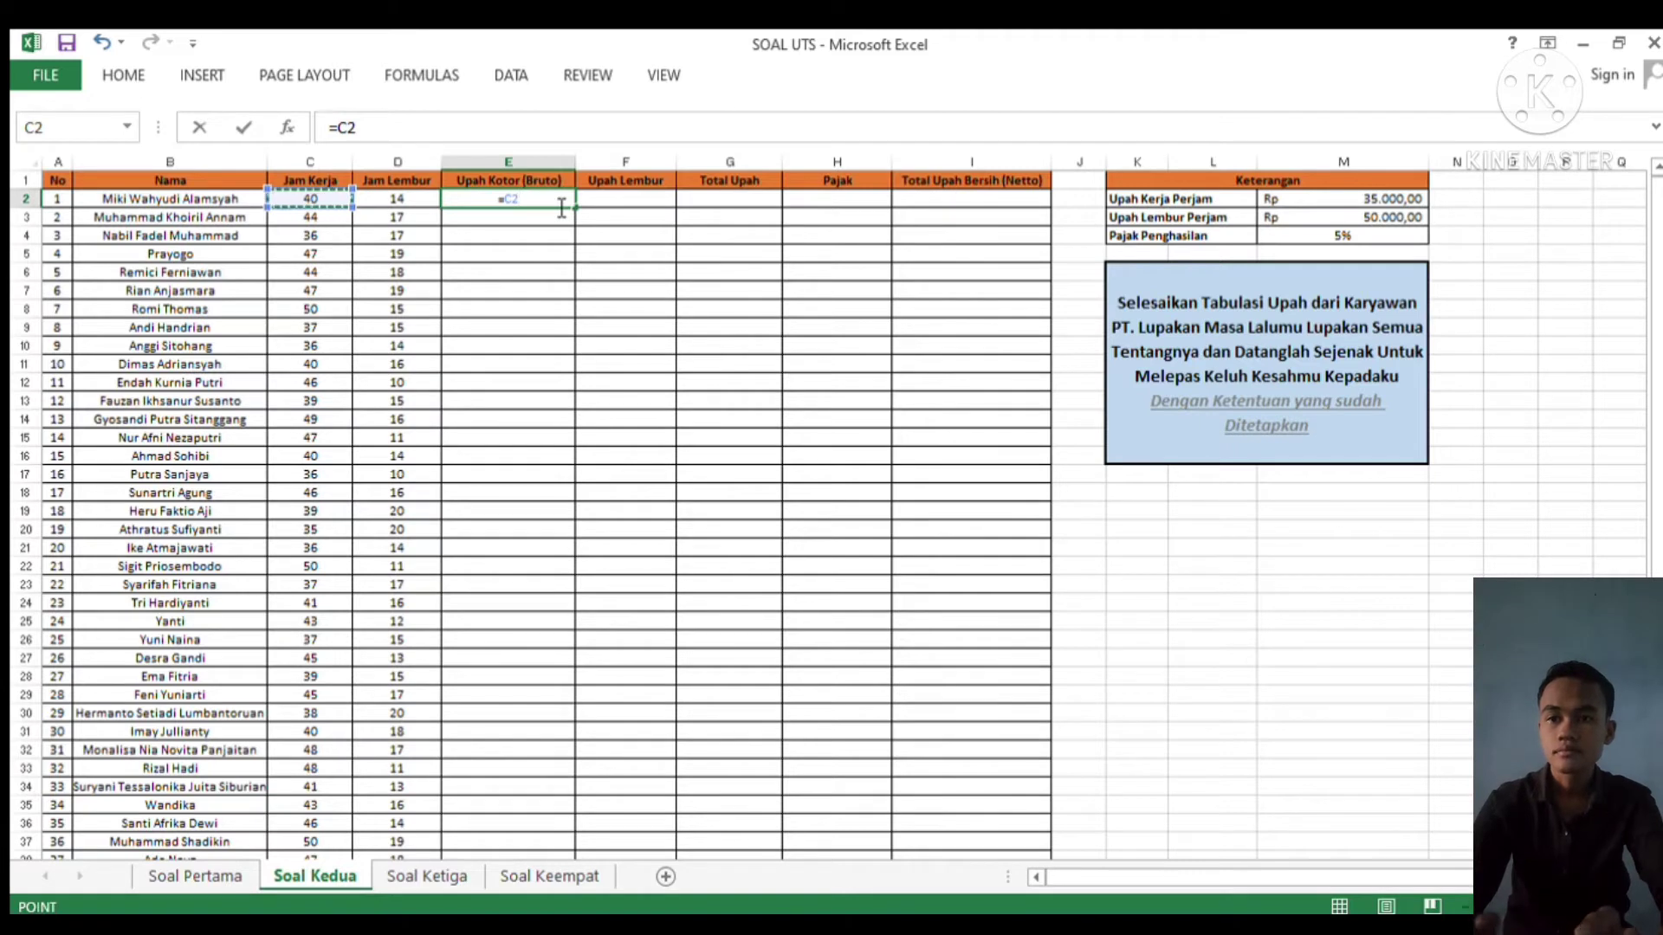
pyautogui.write('*')
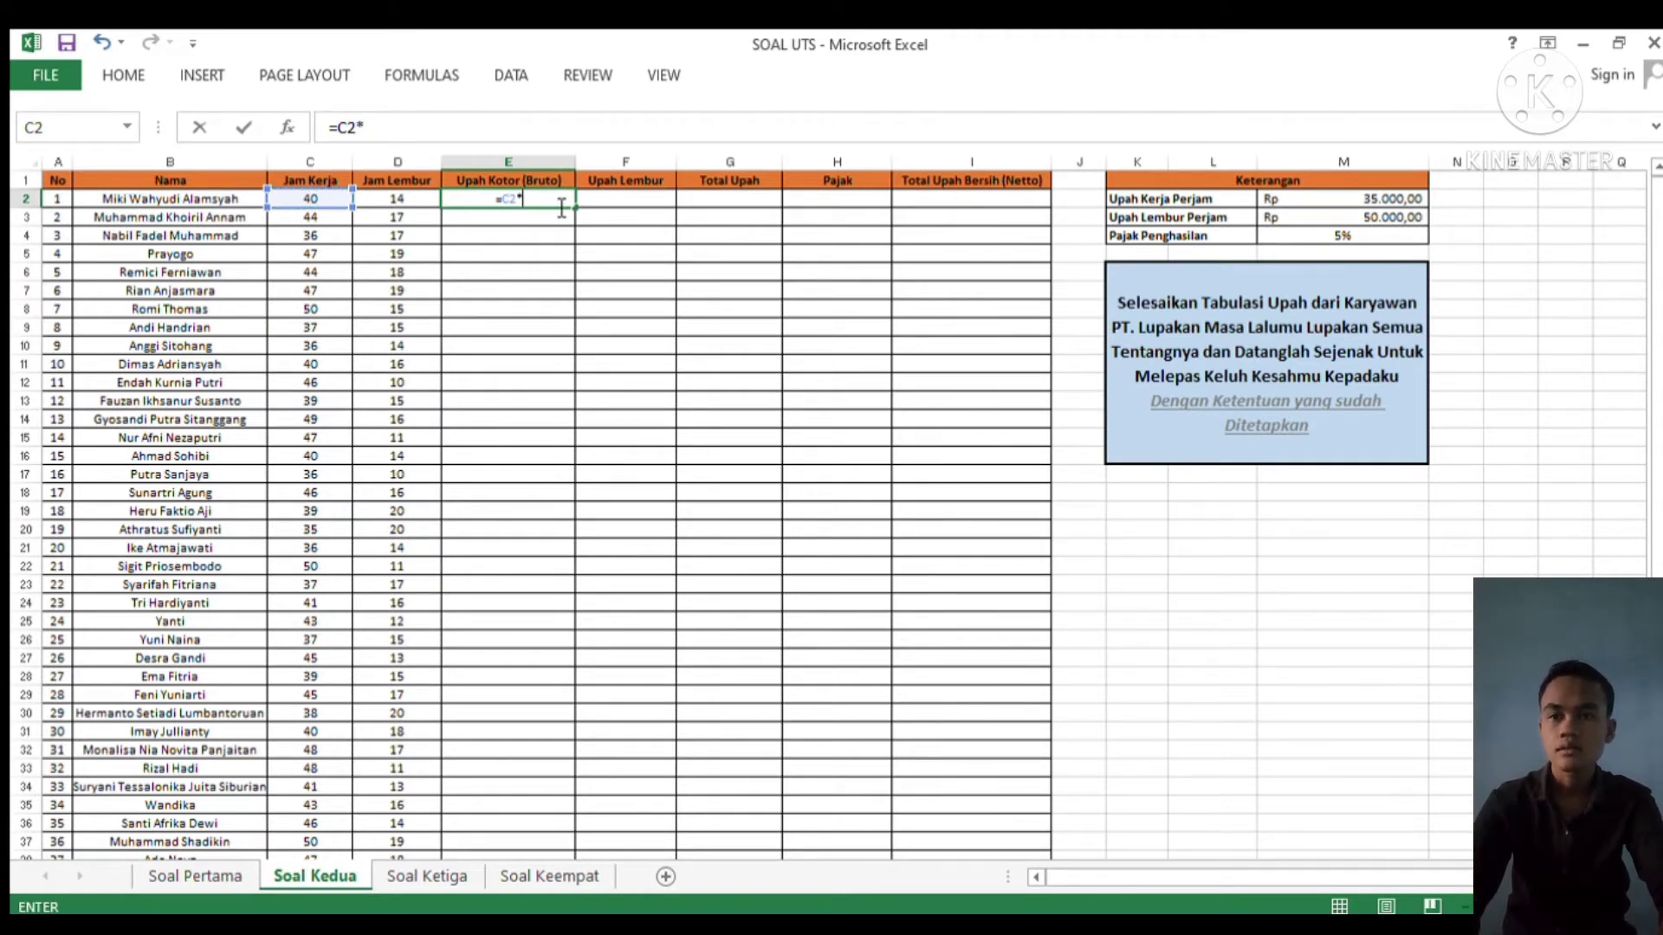
pyautogui.write('35')
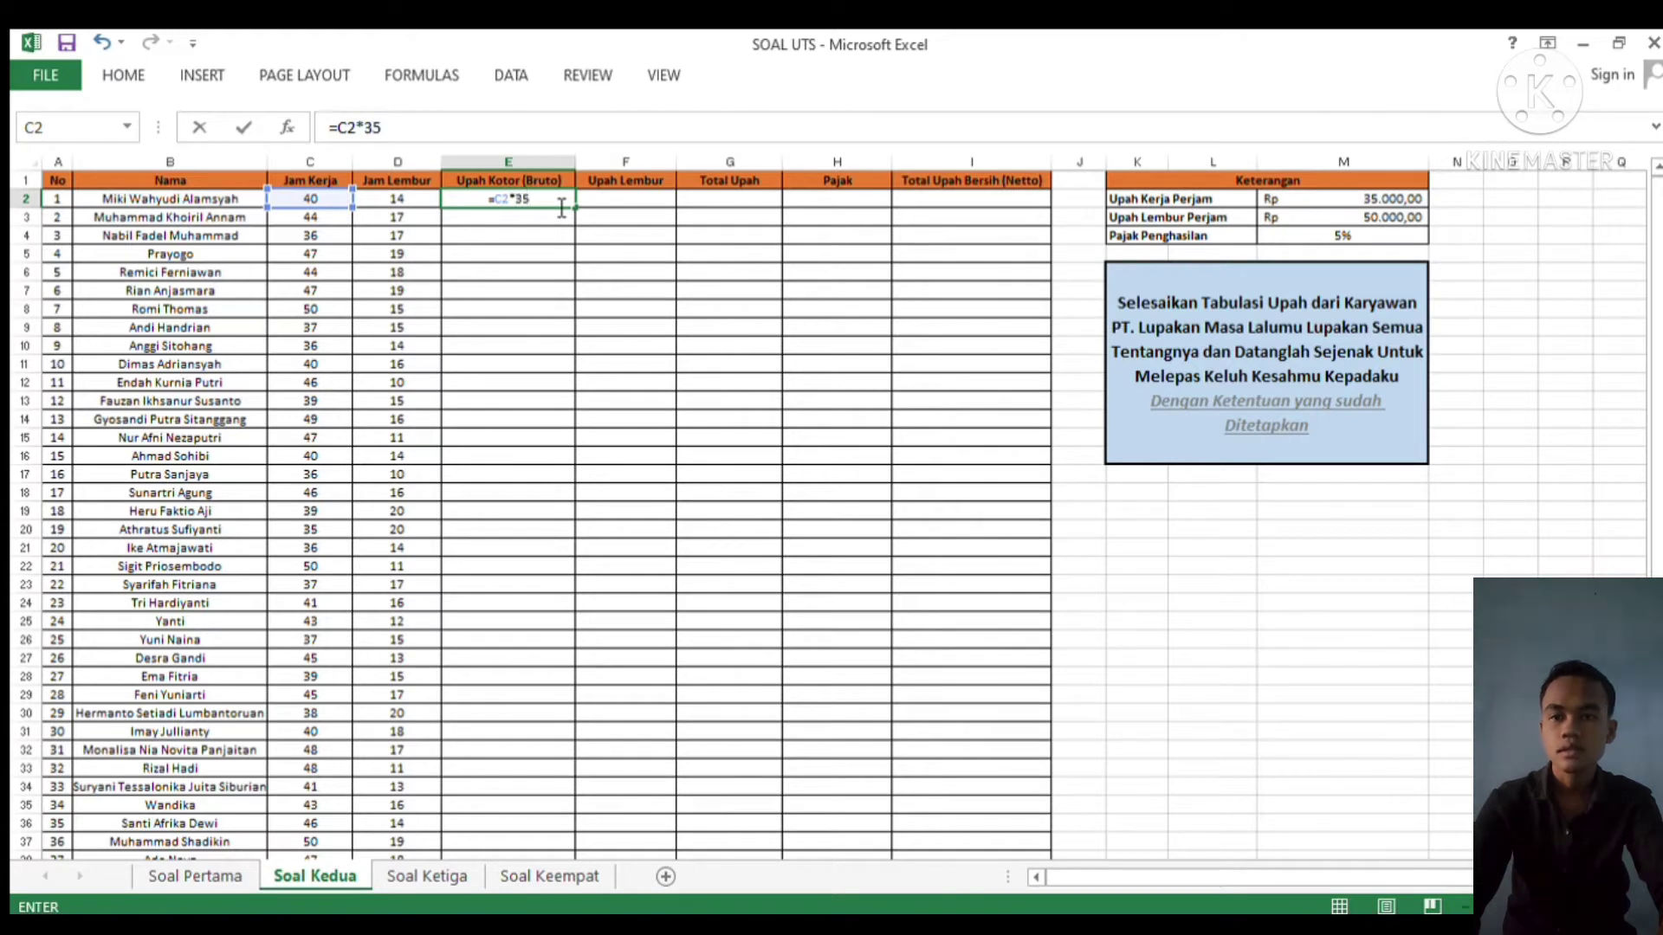
pyautogui.write('000')
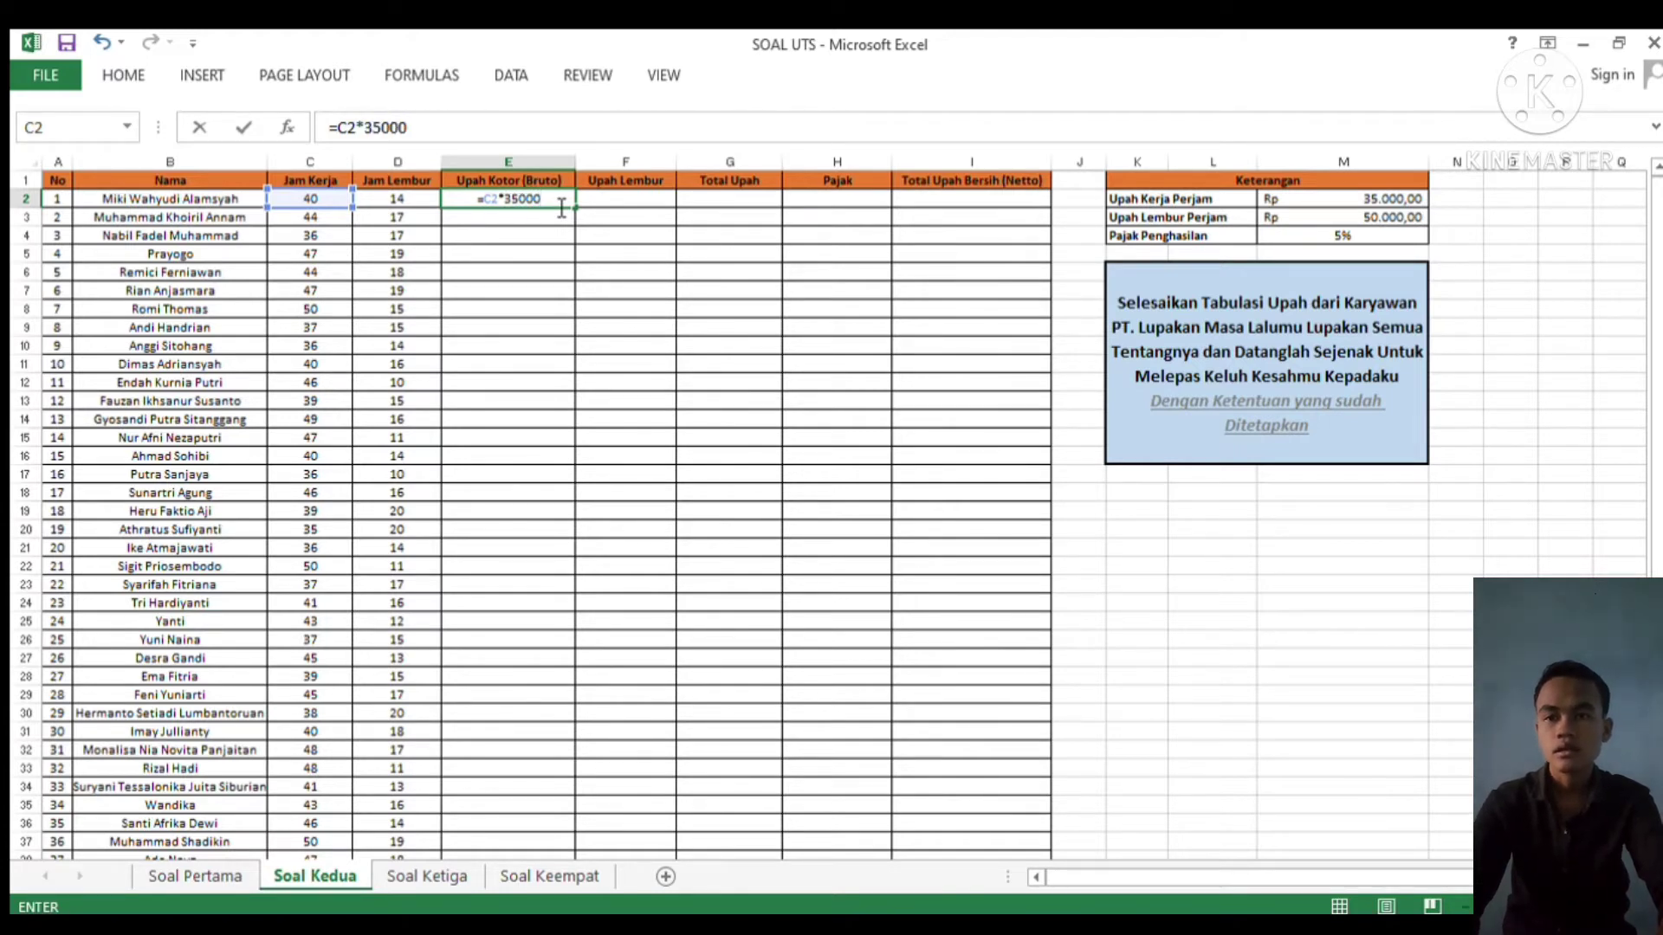
pyautogui.press('Return')
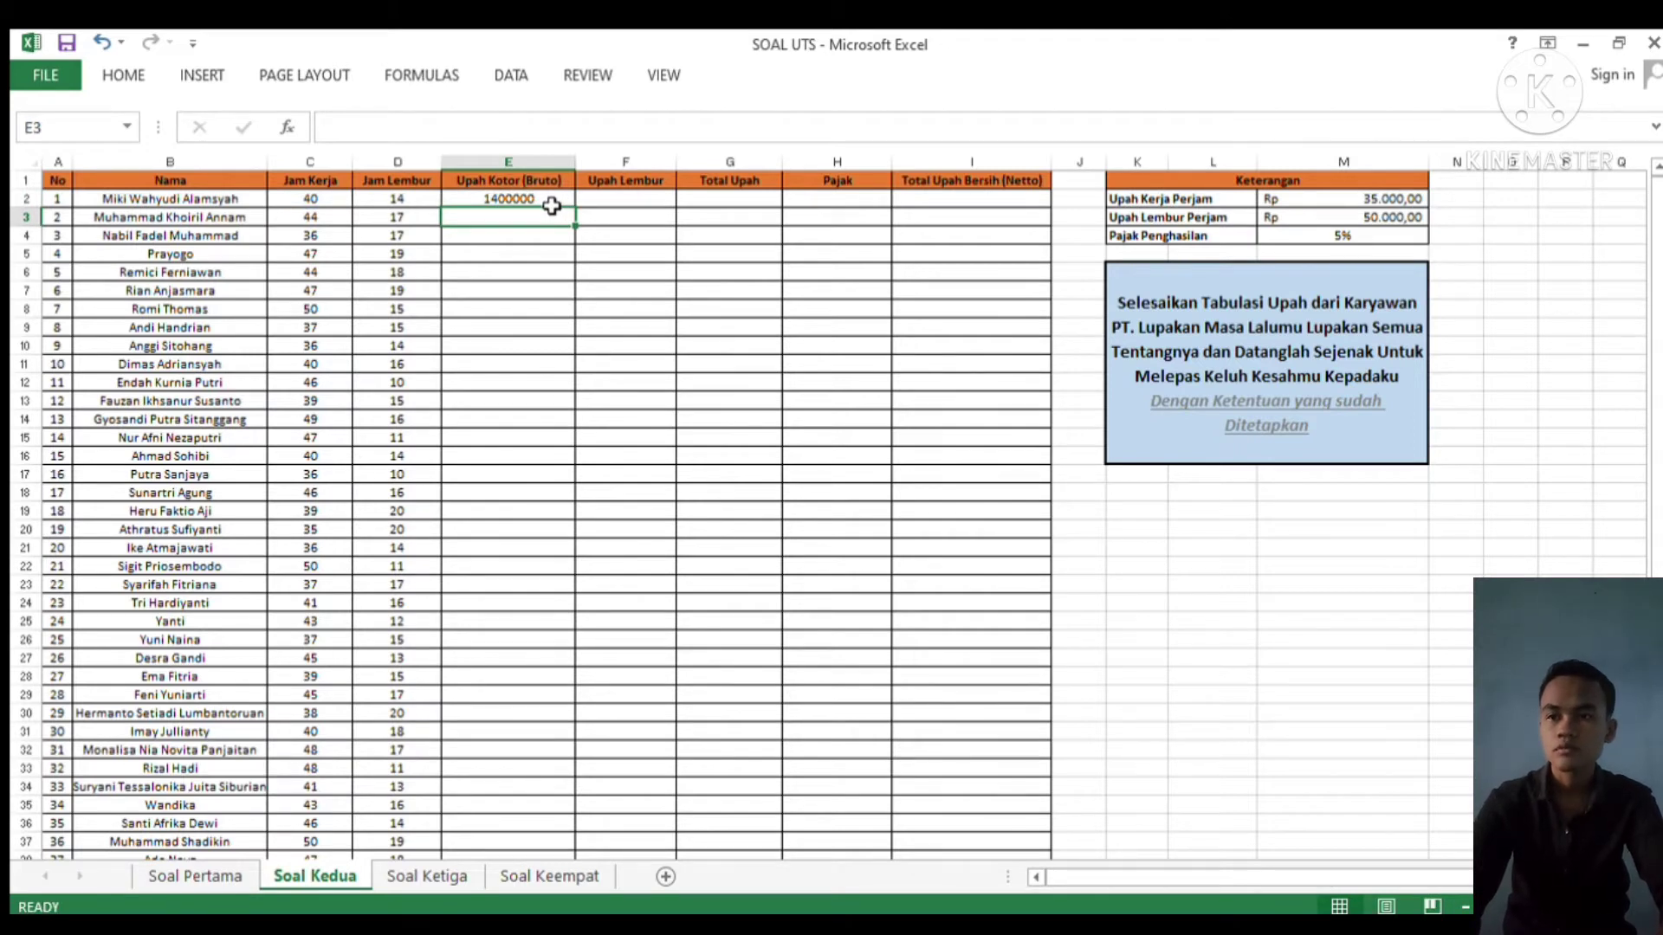
# Fill the Upah Kotor (Bruto) formula from E2 down to the last employee in E51
pyautogui.click(551, 205)
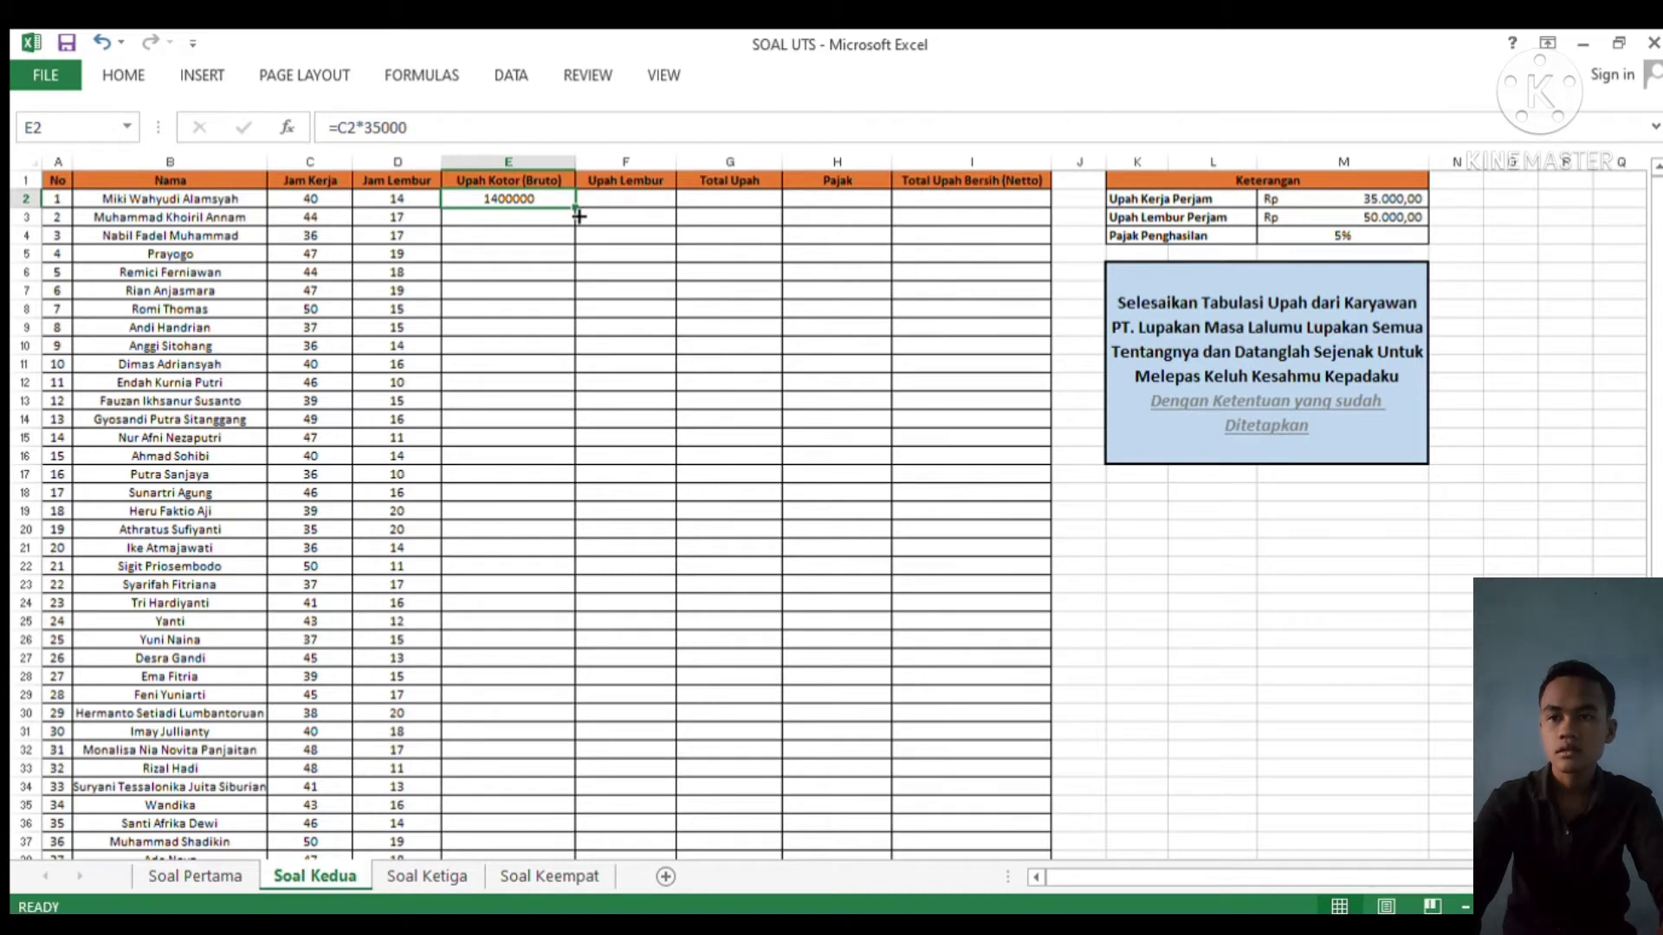
pyautogui.moveTo(575, 213); pyautogui.dragTo(519, 835)
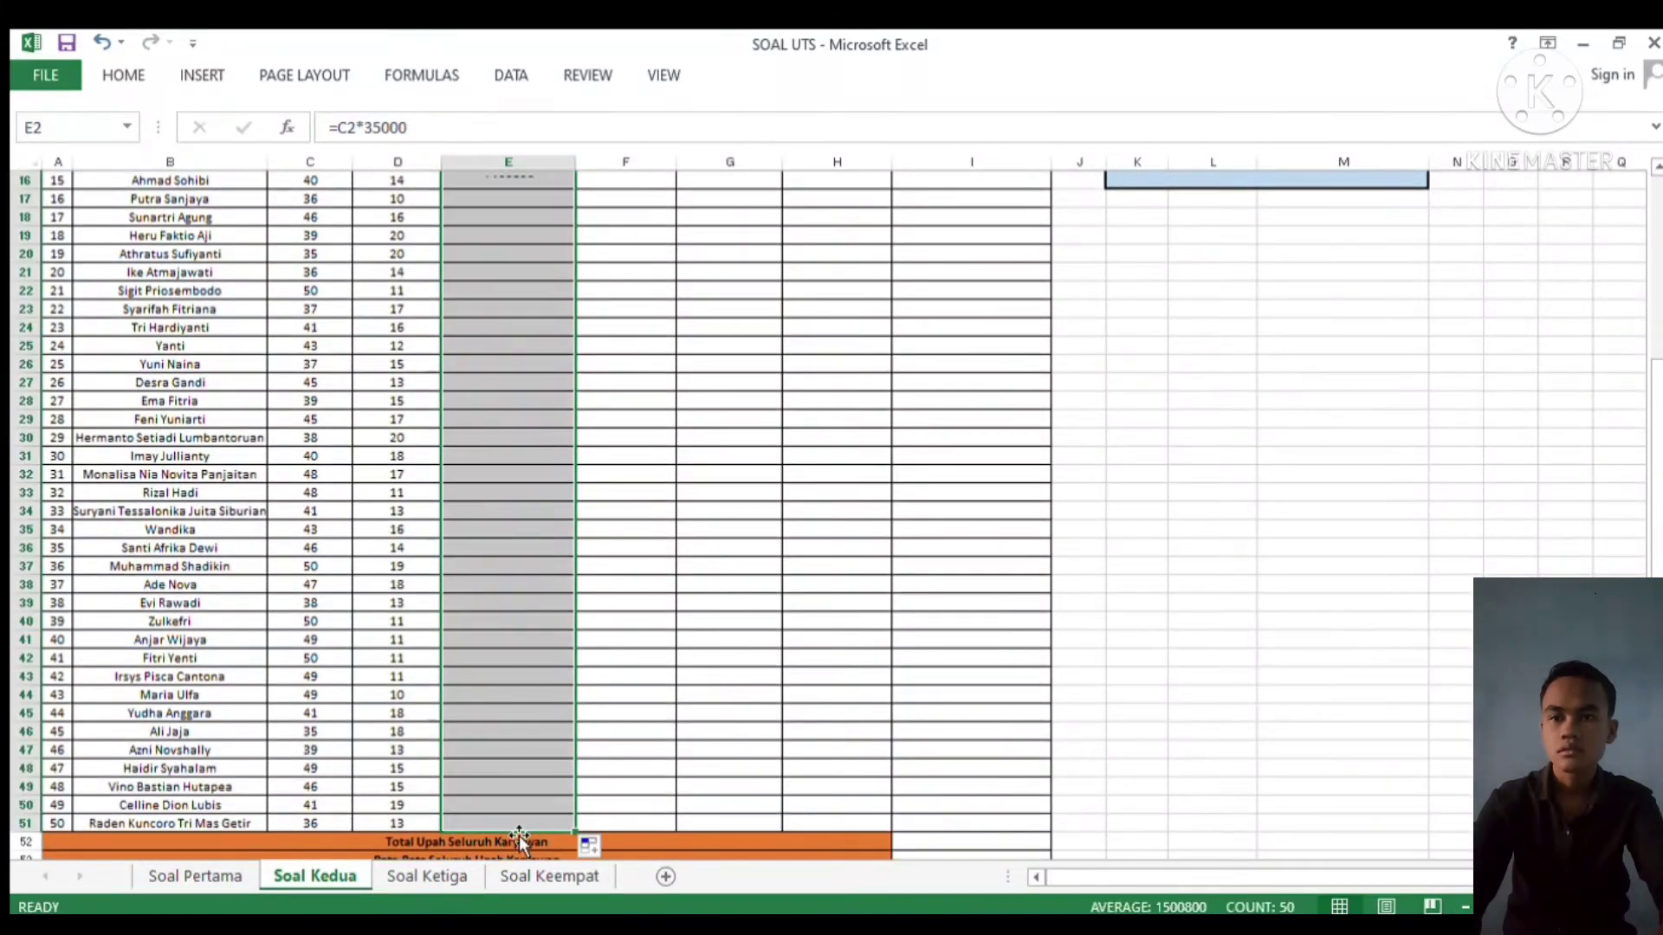
pyautogui.click(664, 421)
pyautogui.click(540, 252)
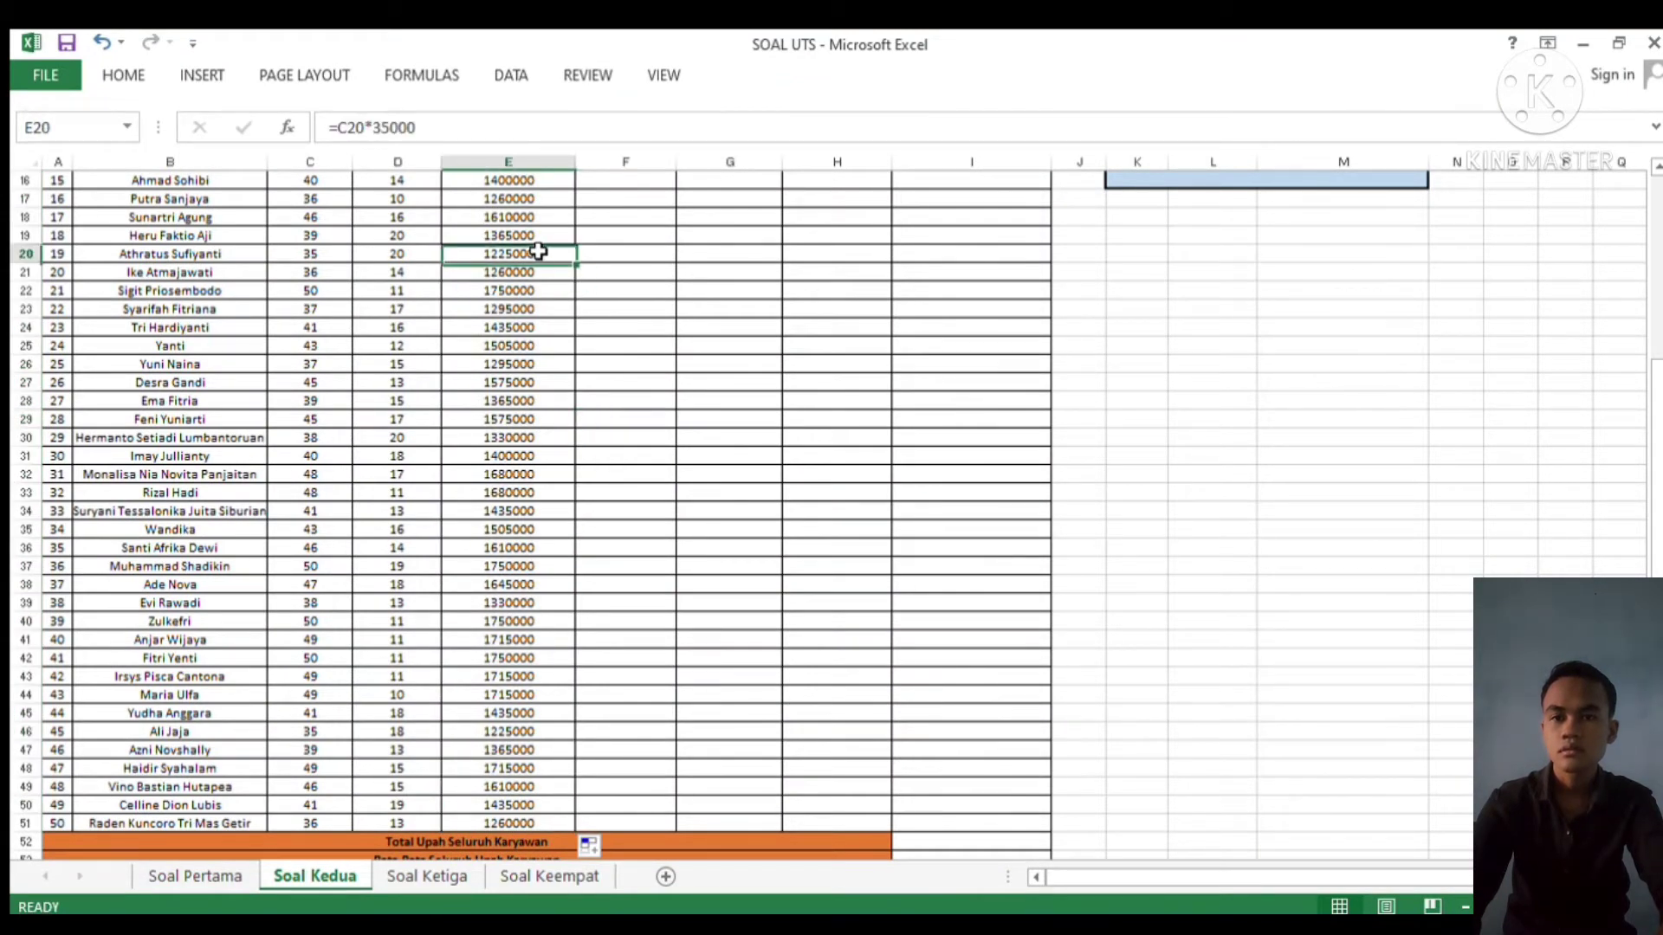
# Format the Upah Kotor (Bruto) amounts in E2:E51 as Rupiah accounting values without decimals
pyautogui.click(537, 199)
pyautogui.press('Up')
pyautogui.press('Up')
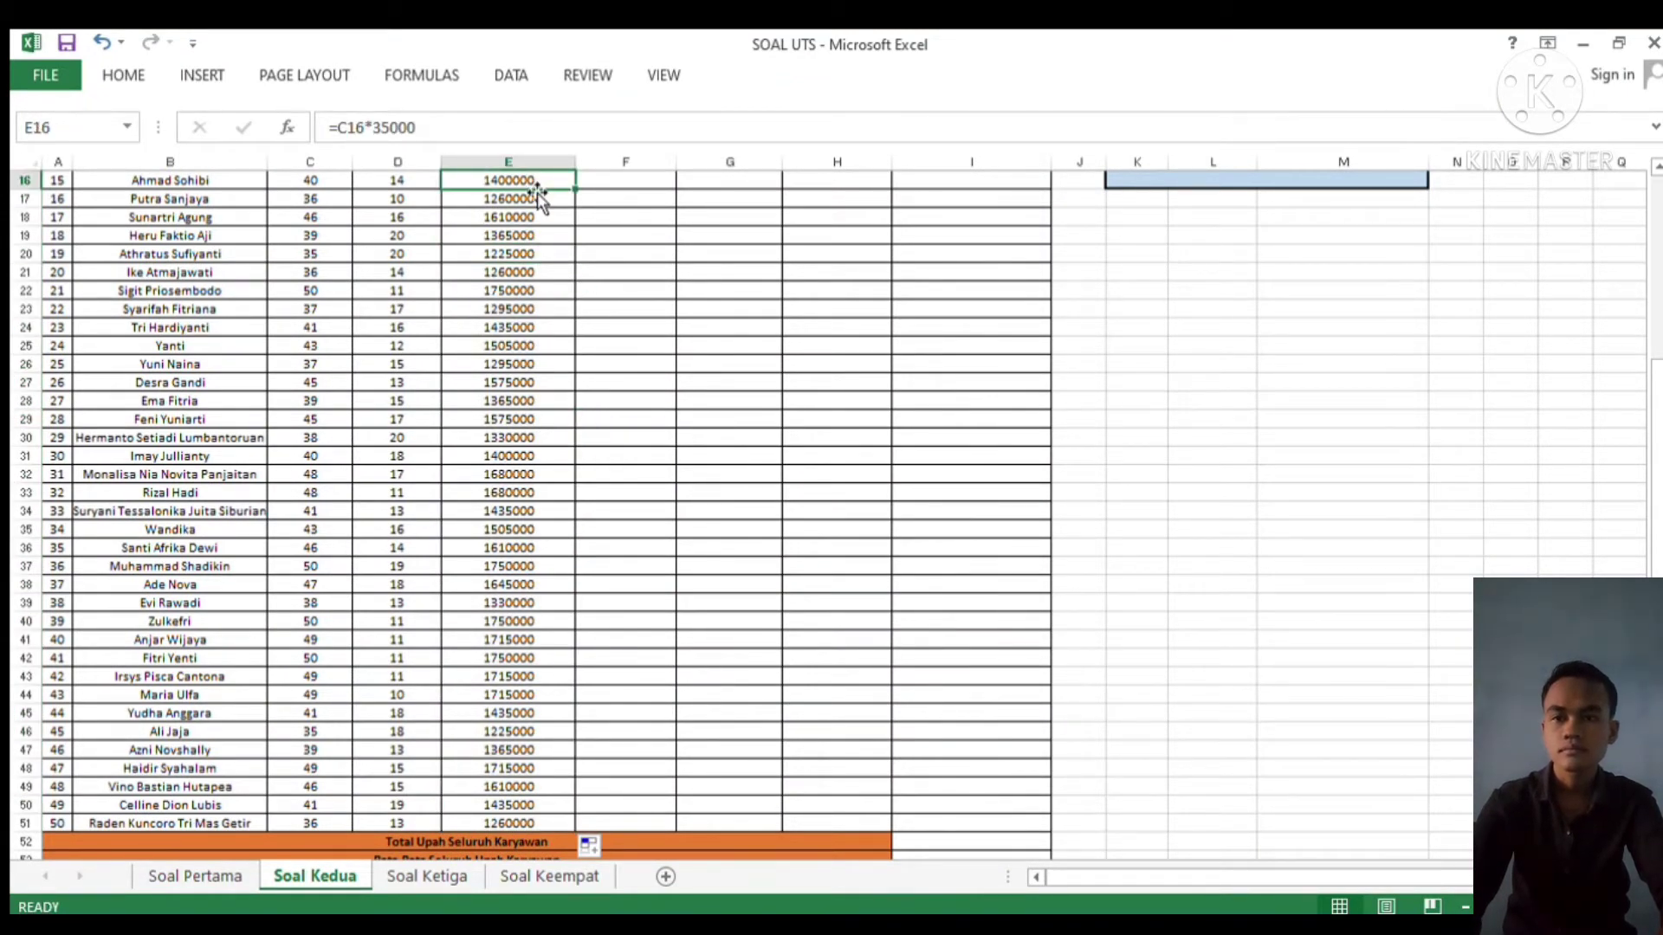
pyautogui.hotkey('ctrl', 'Up')
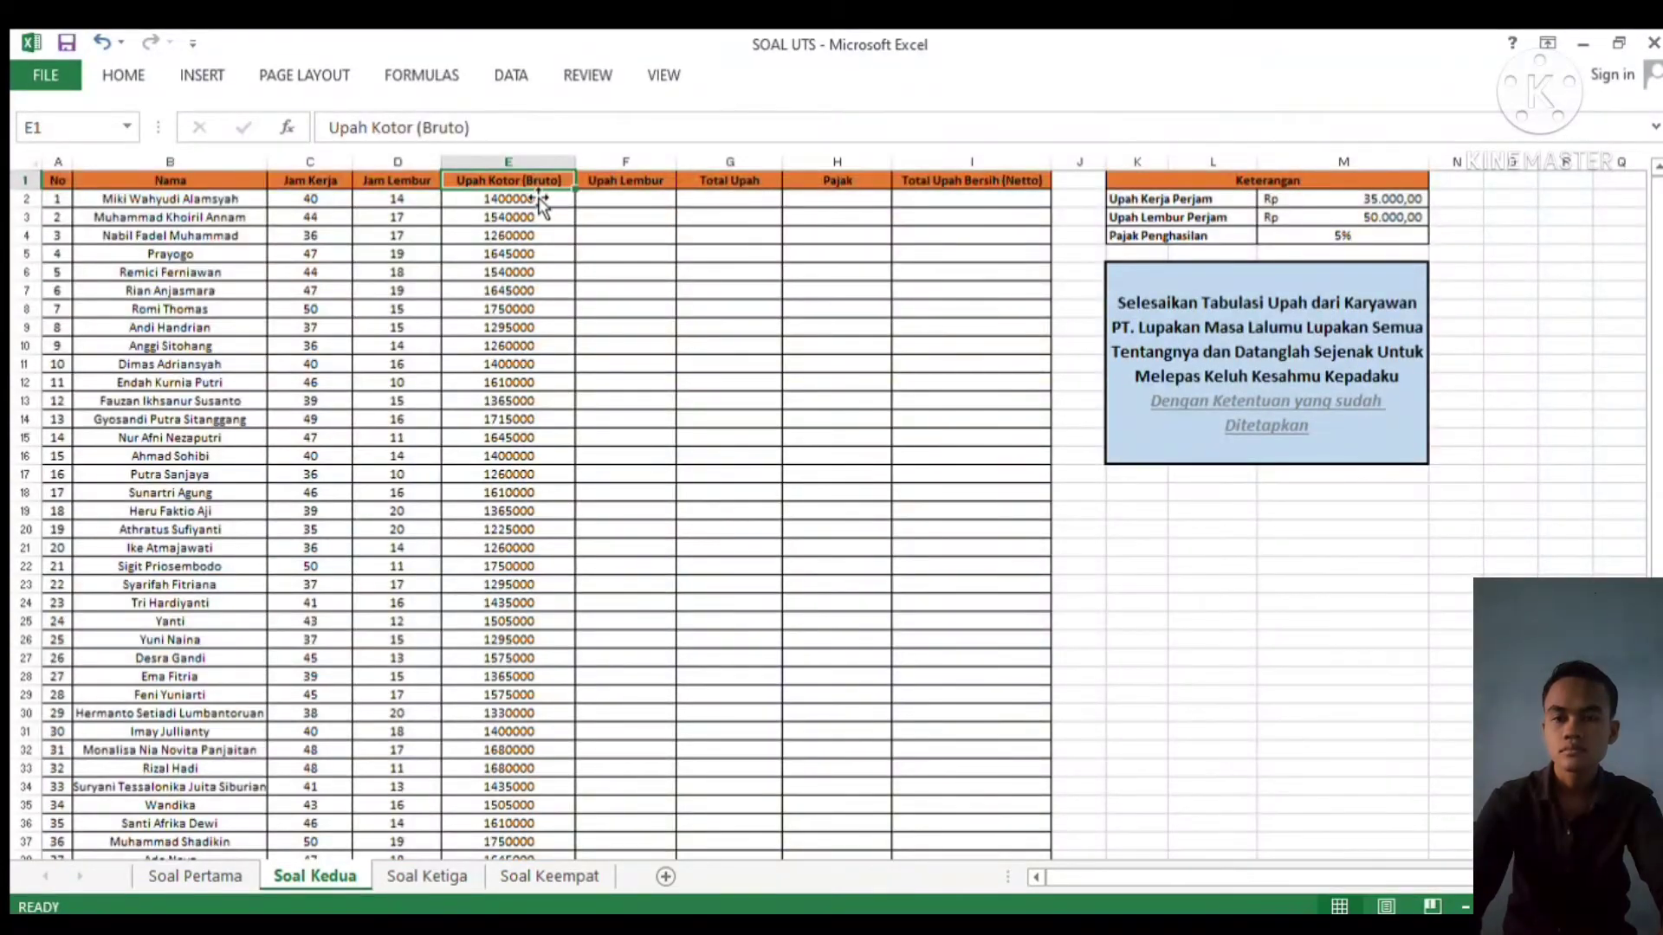
pyautogui.press('Down')
pyautogui.moveTo(536, 206); pyautogui.dragTo(554, 768)
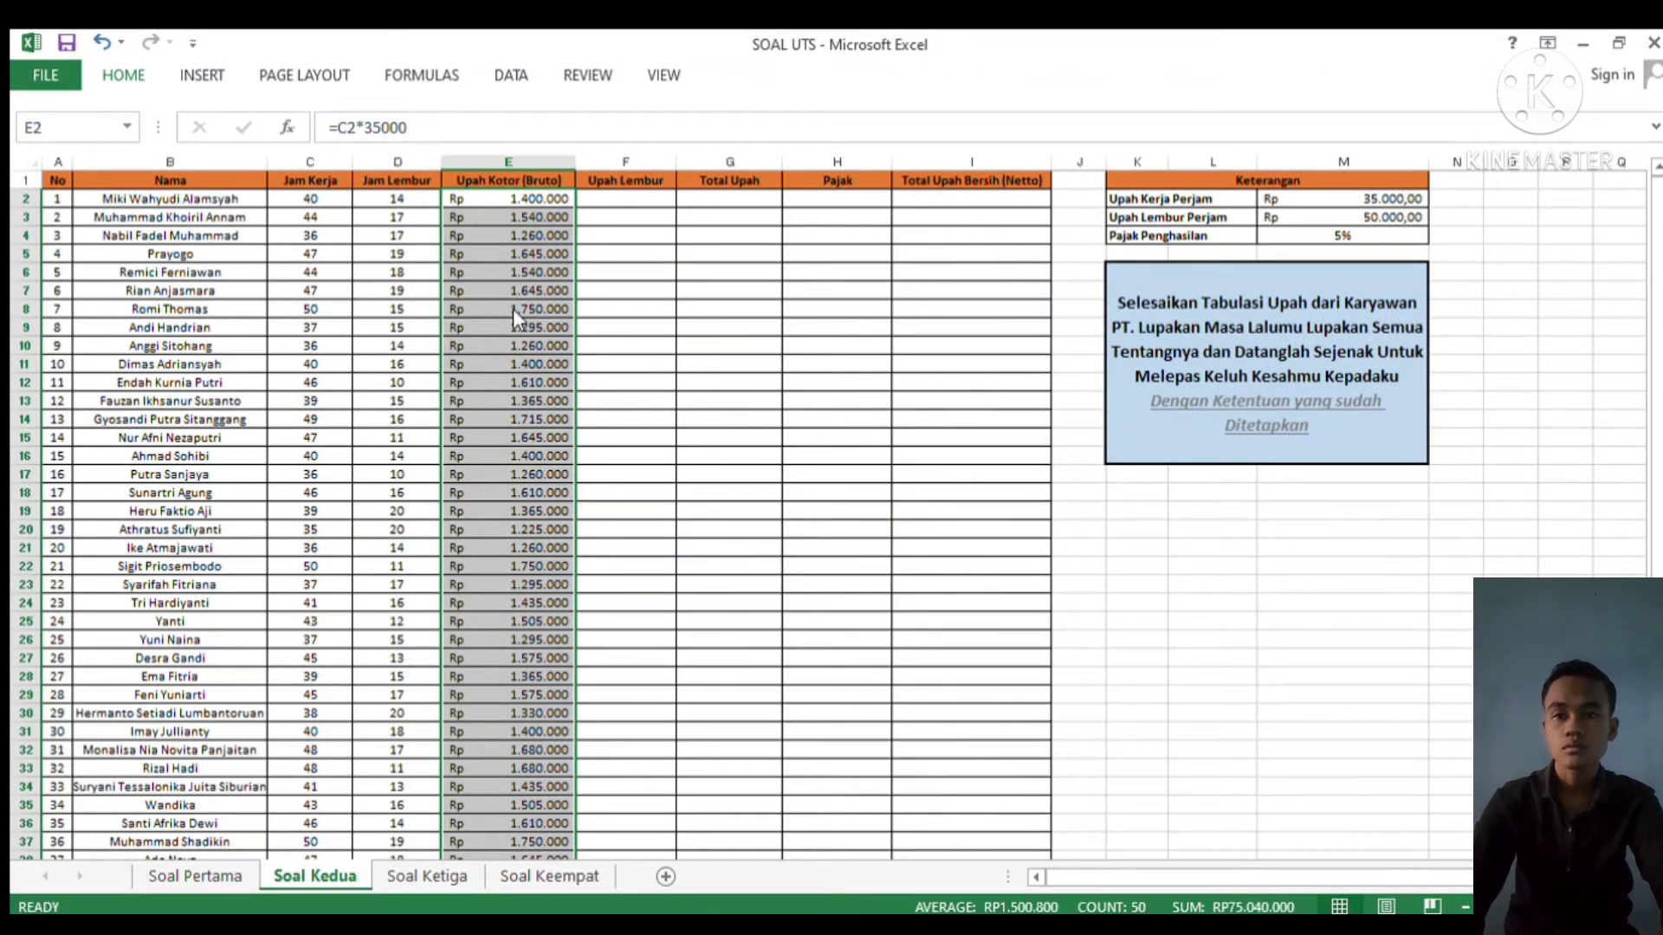
pyautogui.click(651, 274)
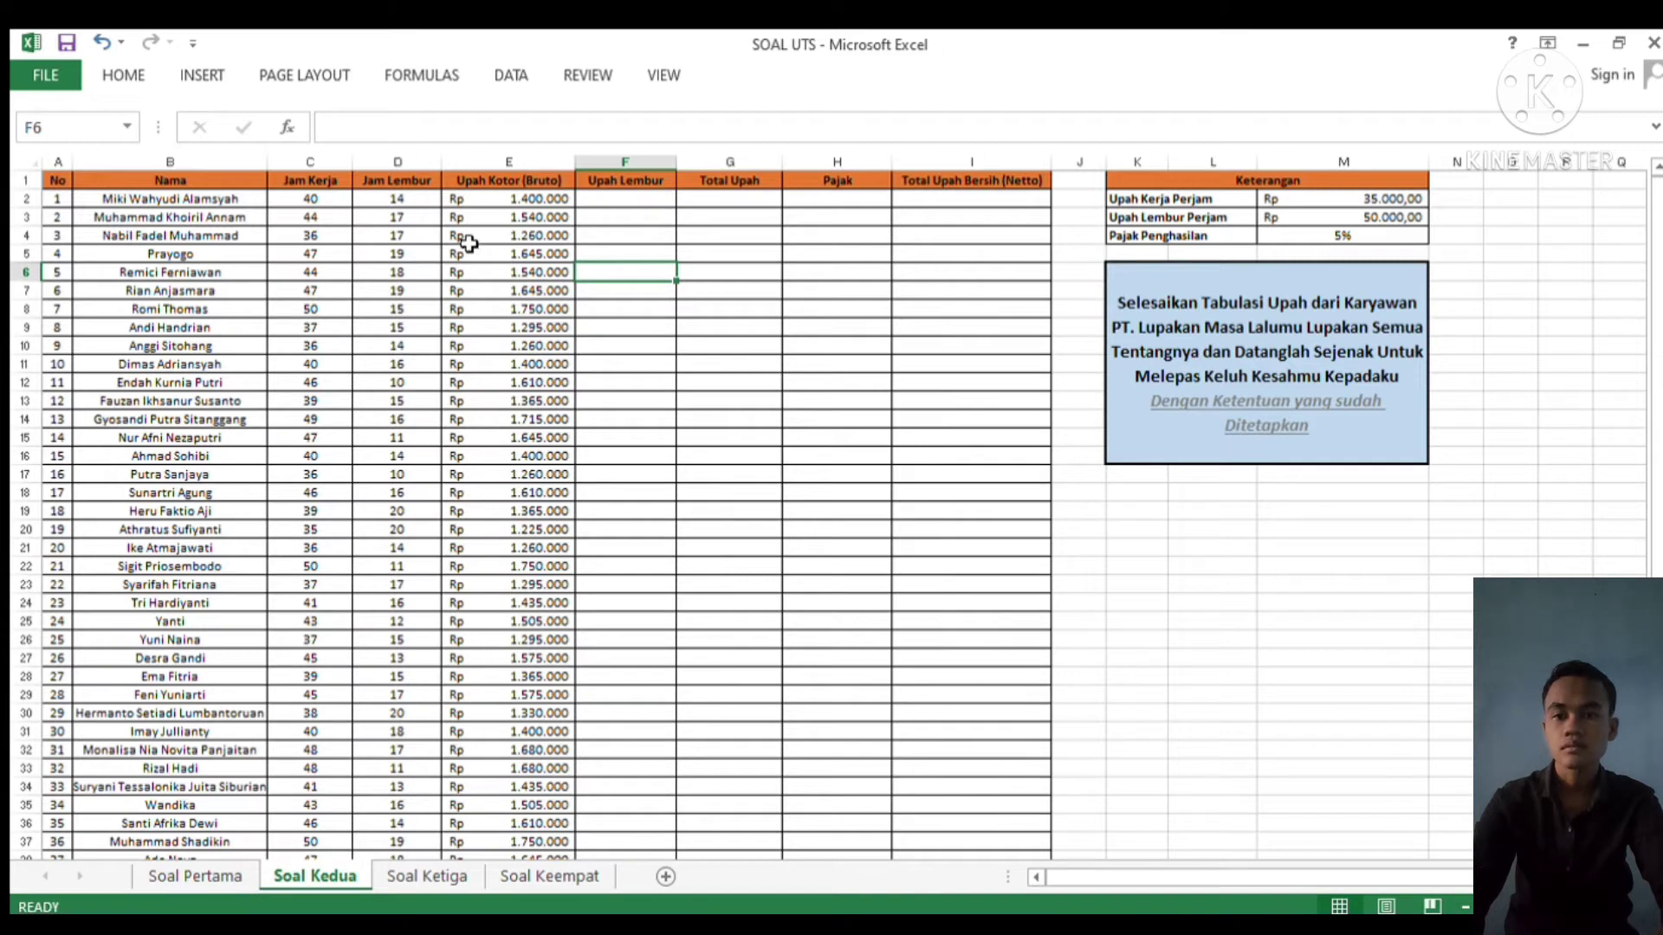
# Calculate the first Upah Lembur in F2 with =D2*50000 and fill the formula down to F51
pyautogui.click(652, 208)
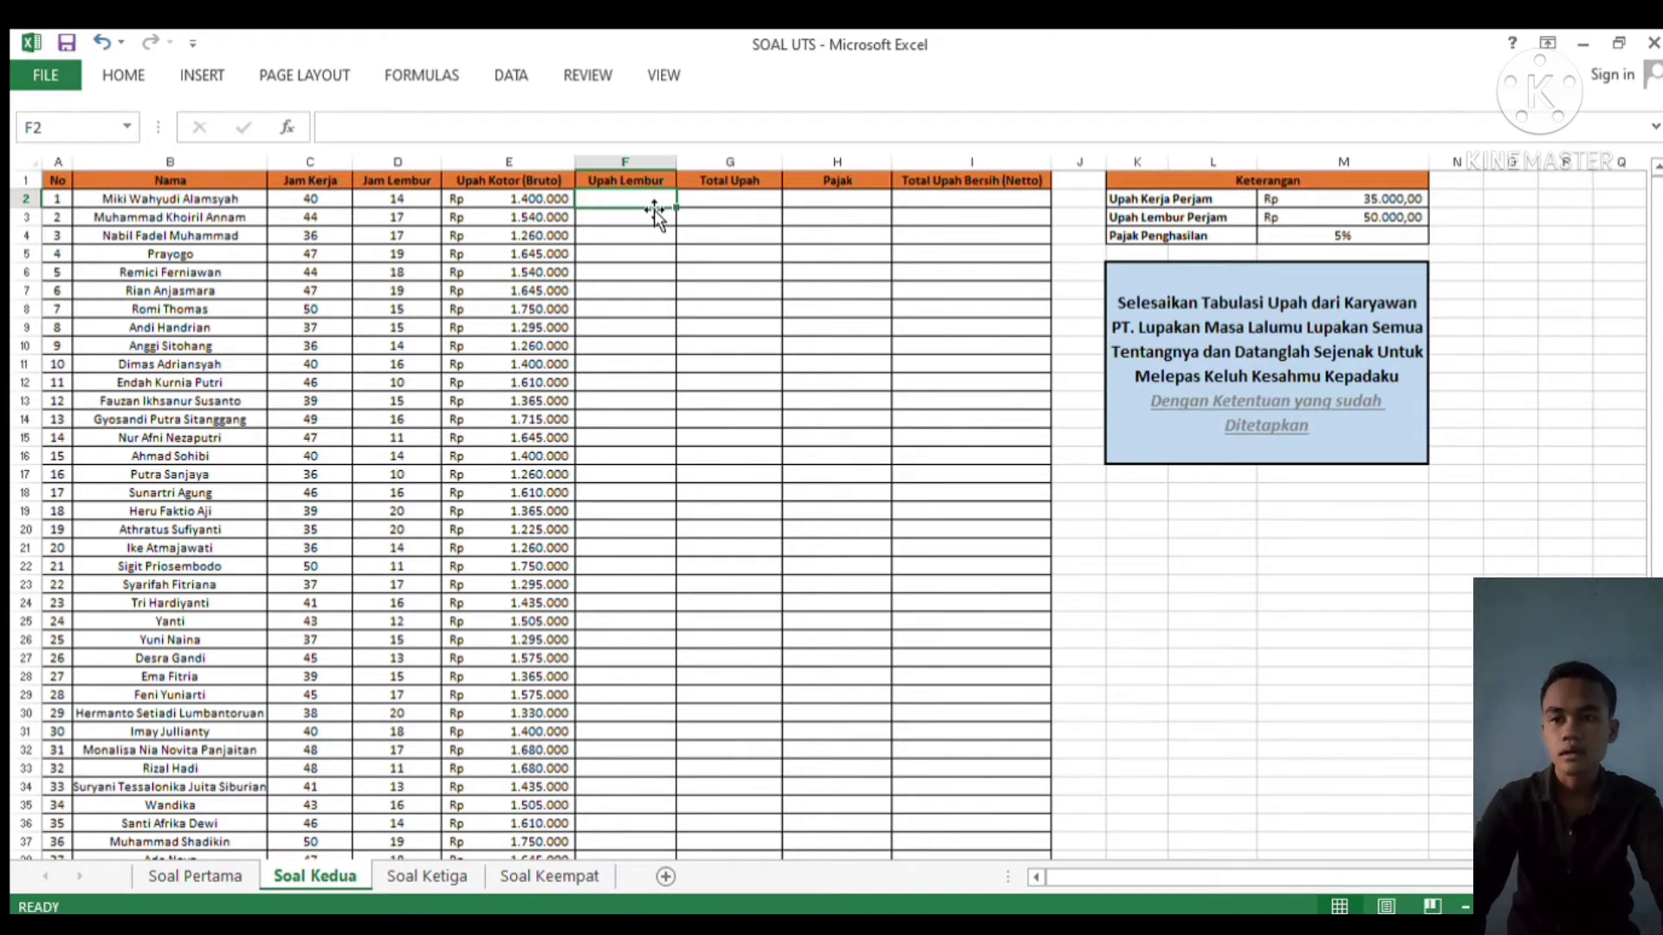
pyautogui.write('=')
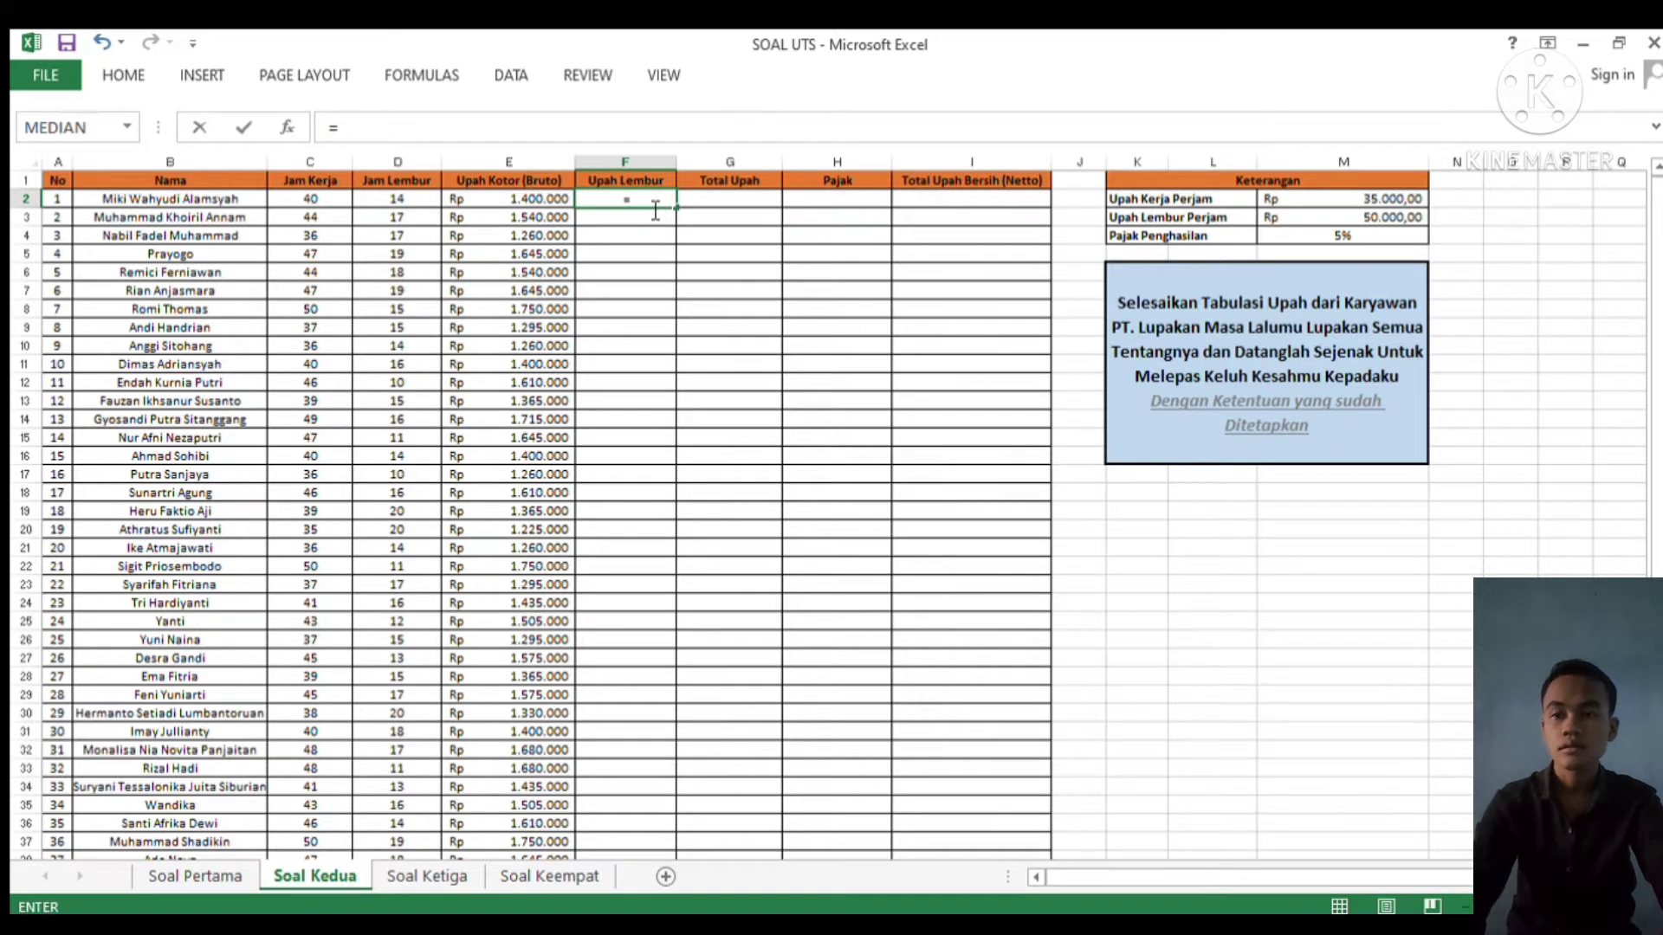
pyautogui.click(399, 203)
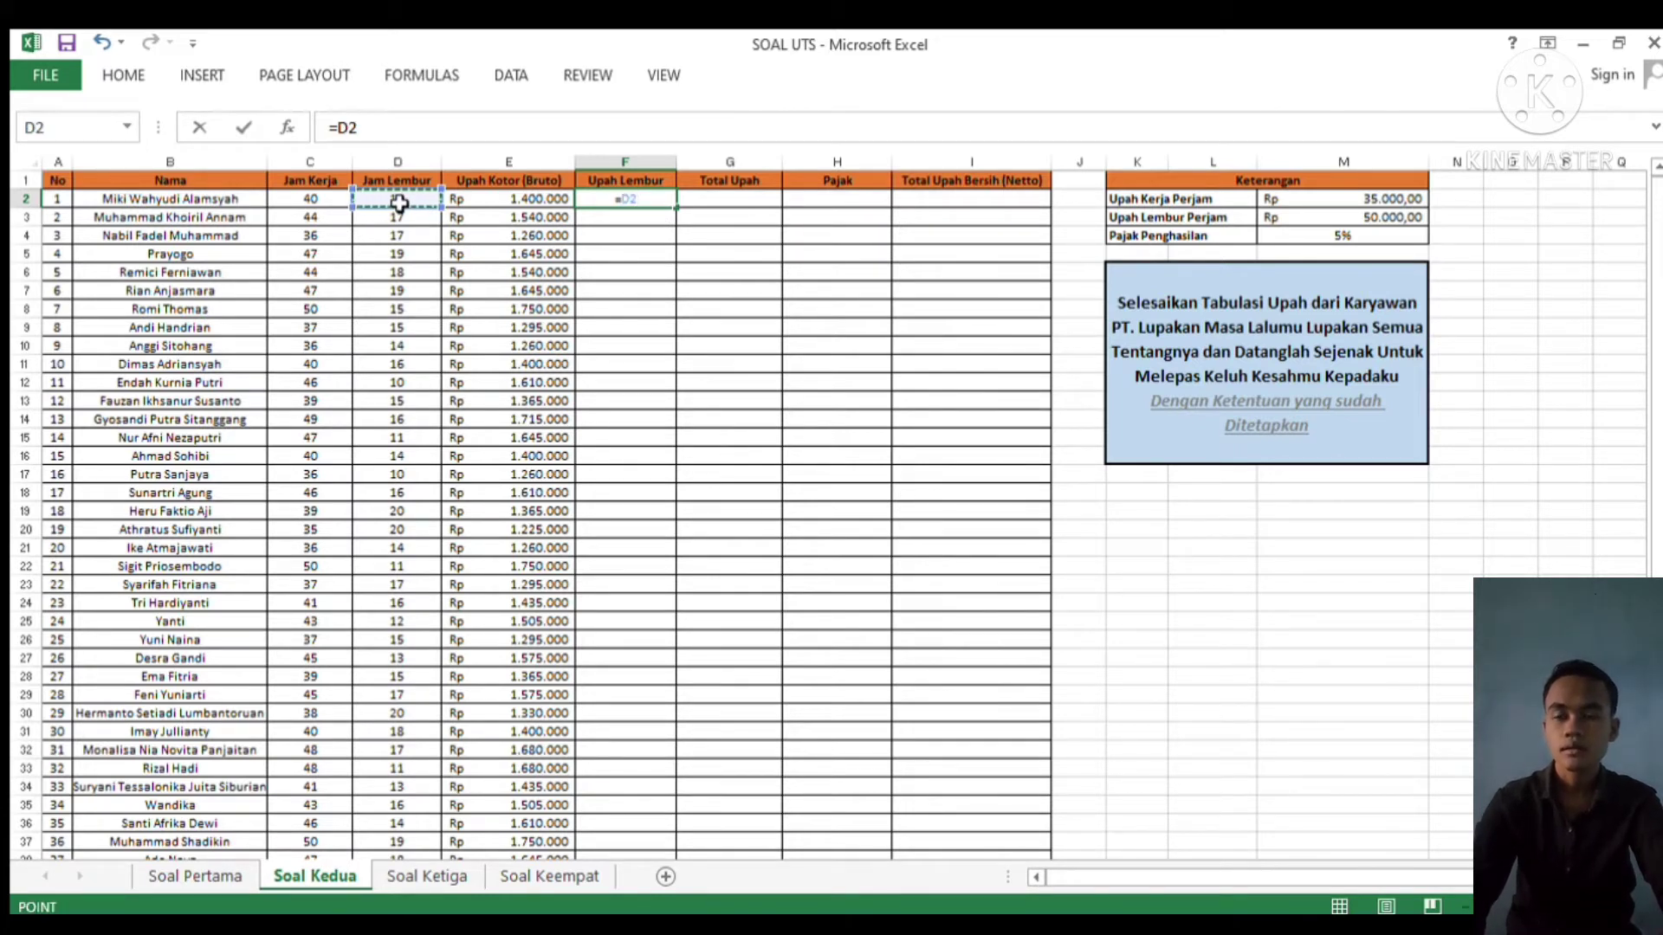
pyautogui.write('*')
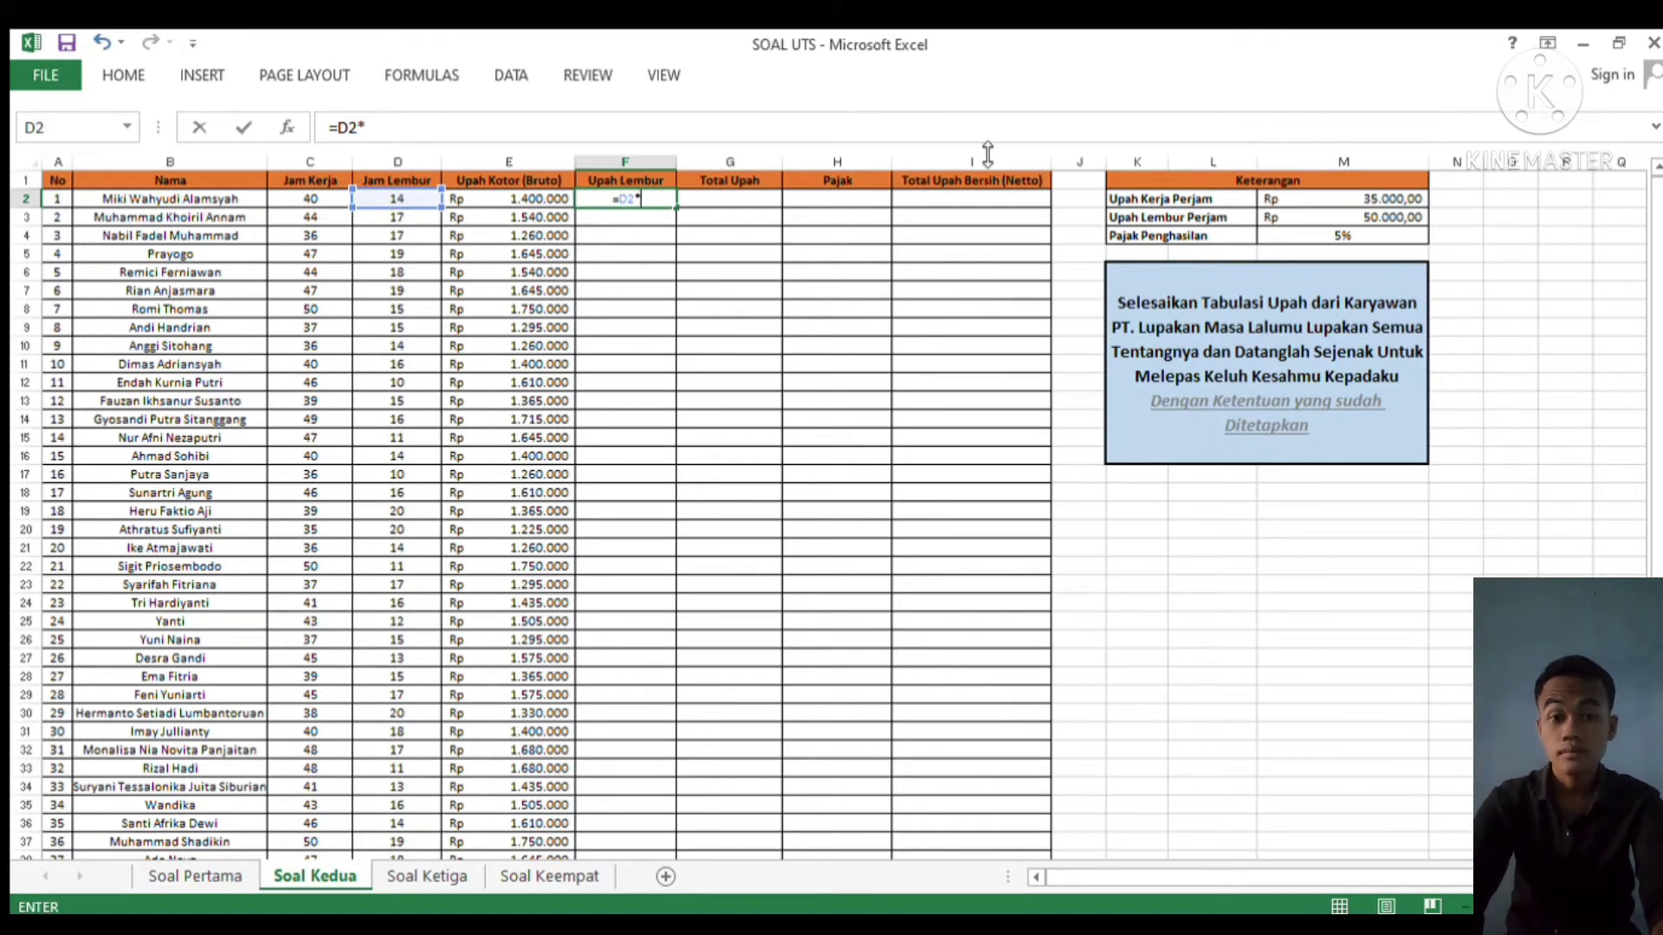
pyautogui.write('50000')
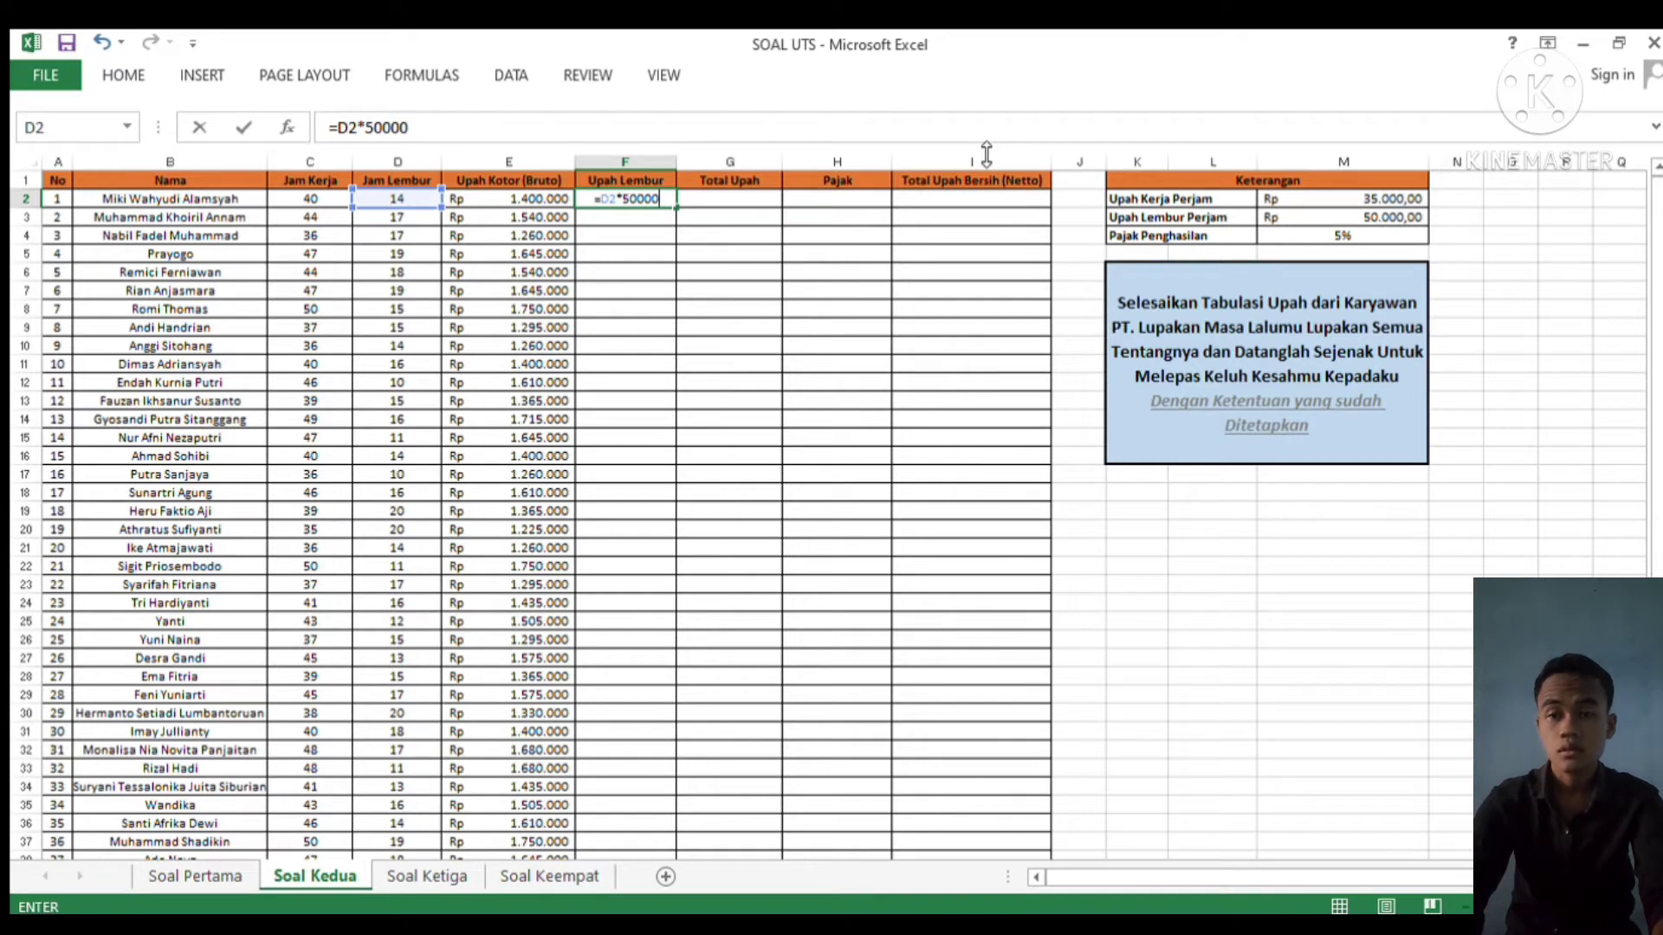
pyautogui.press('Return')
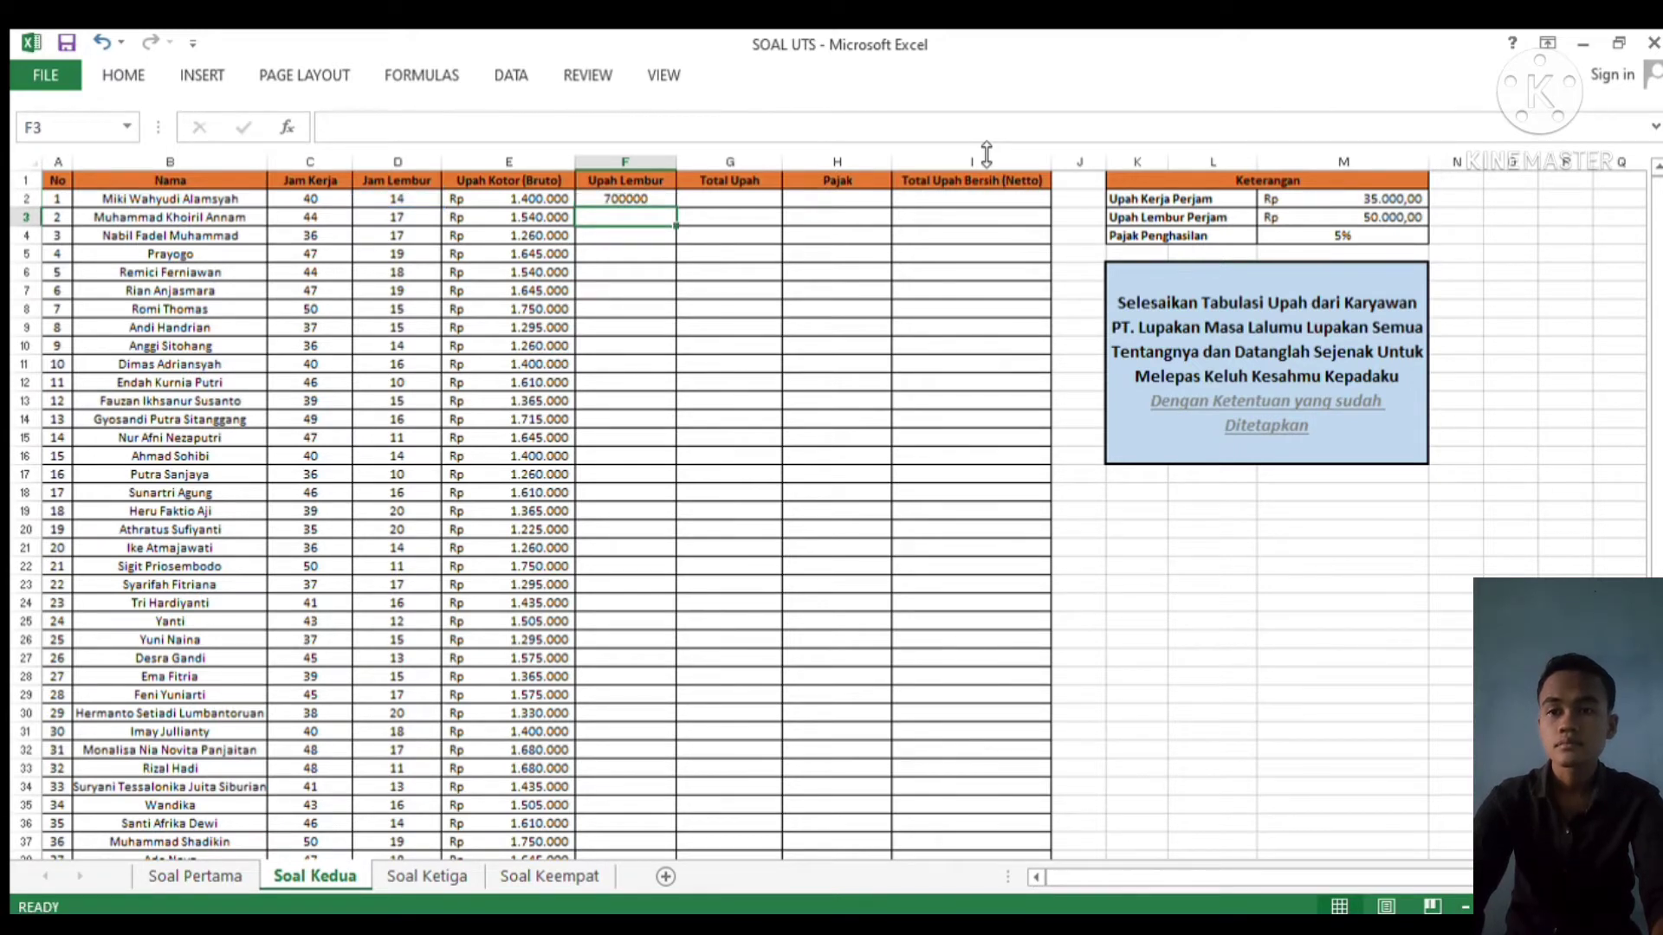
pyautogui.click(646, 203)
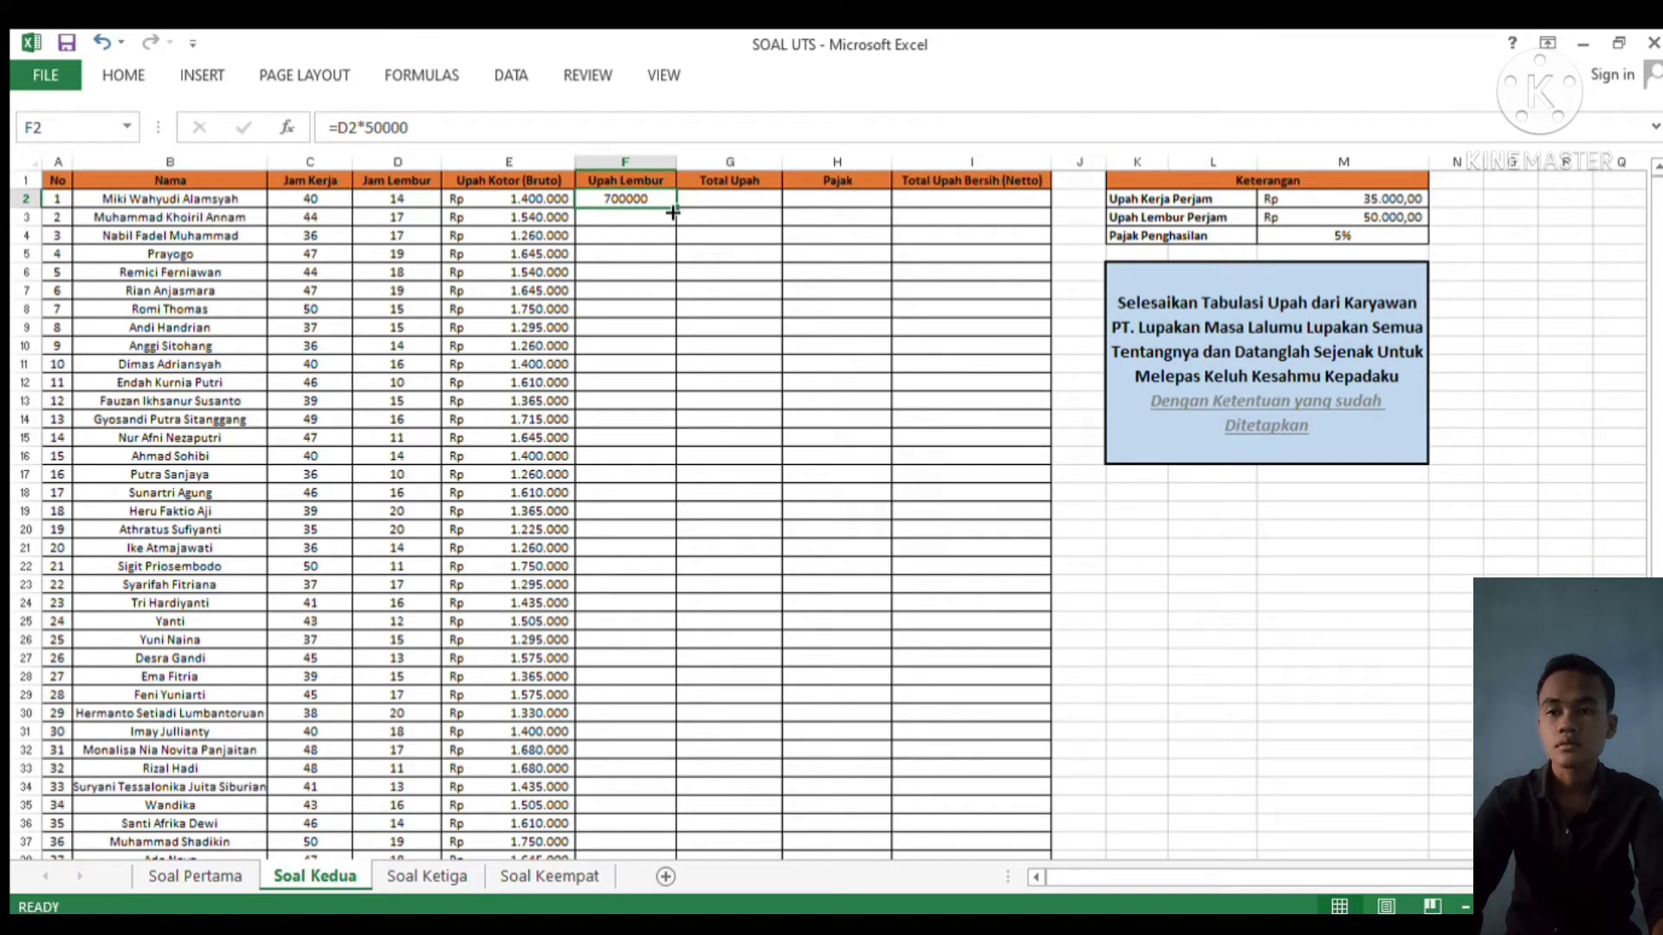
pyautogui.moveTo(673, 213); pyautogui.dragTo(654, 776)
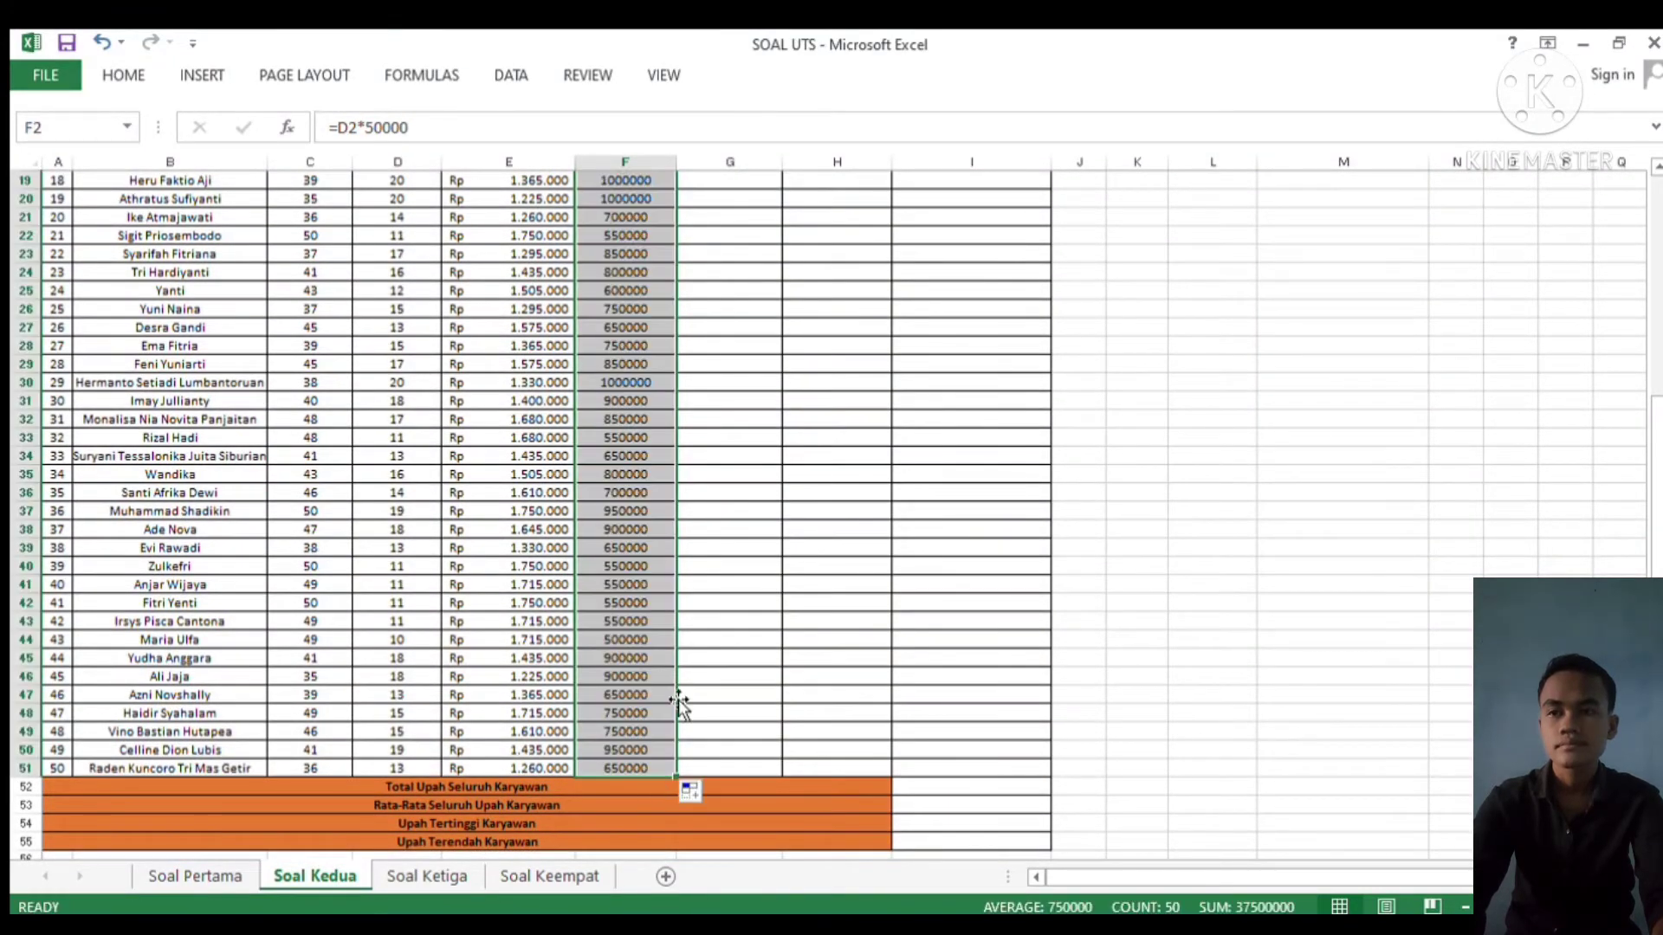
# Format the Upah Lembur amounts in F2:F51 as Rupiah accounting values without decimals, matching the Upah Kotor column
pyautogui.click(118, 75)
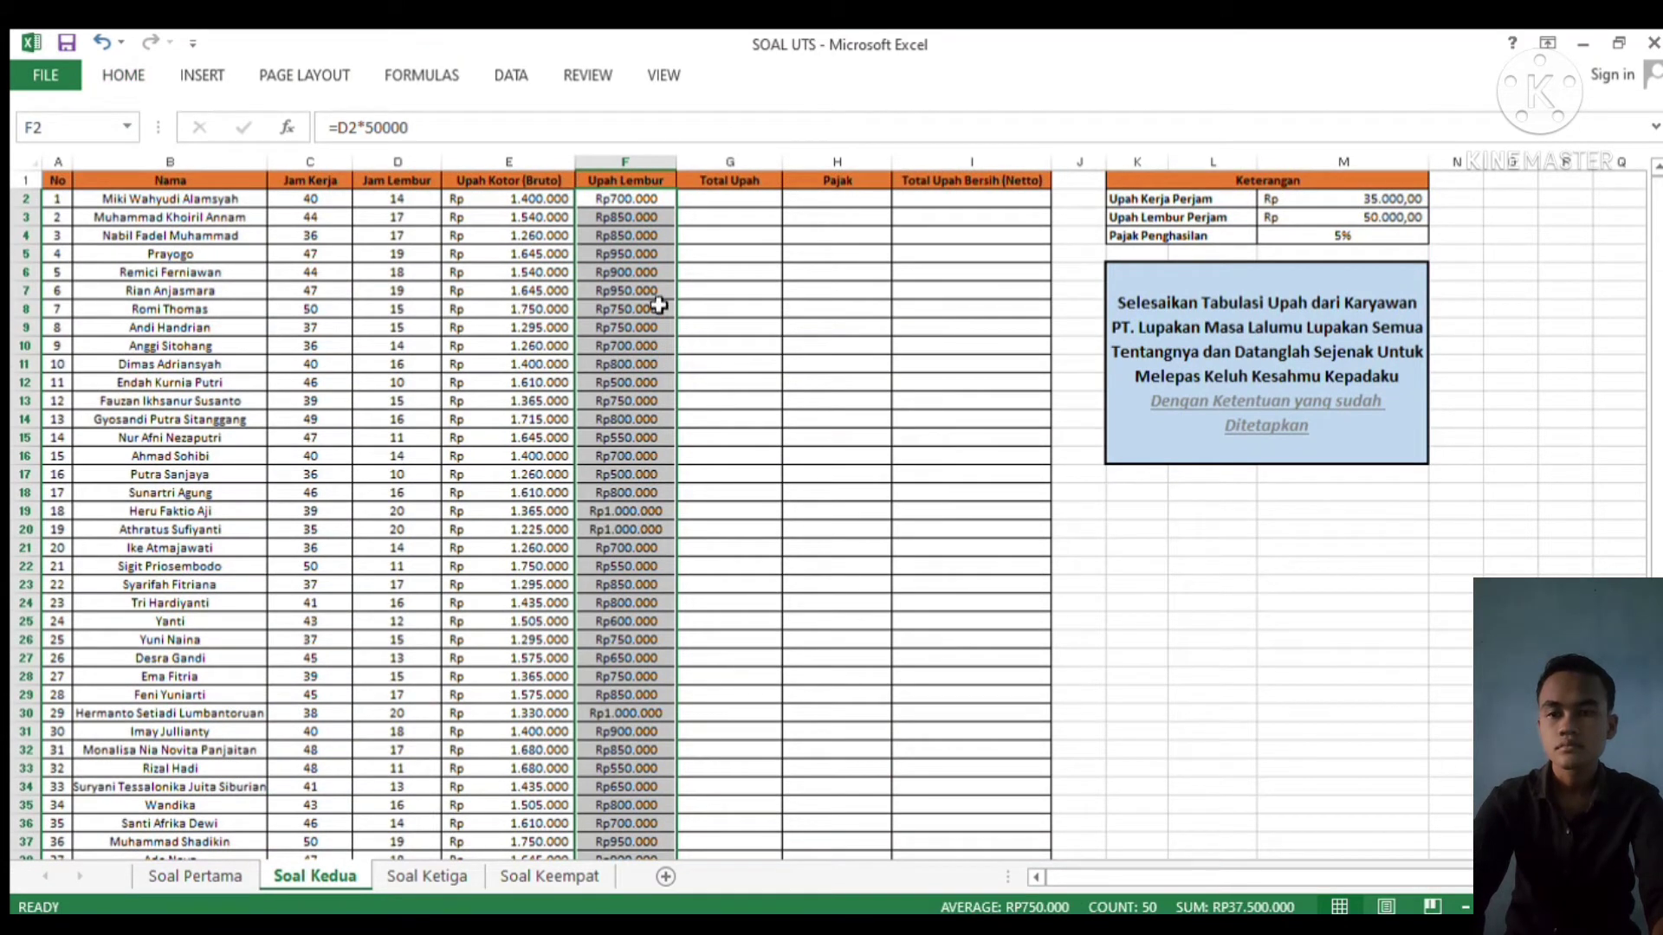
pyautogui.click(634, 289)
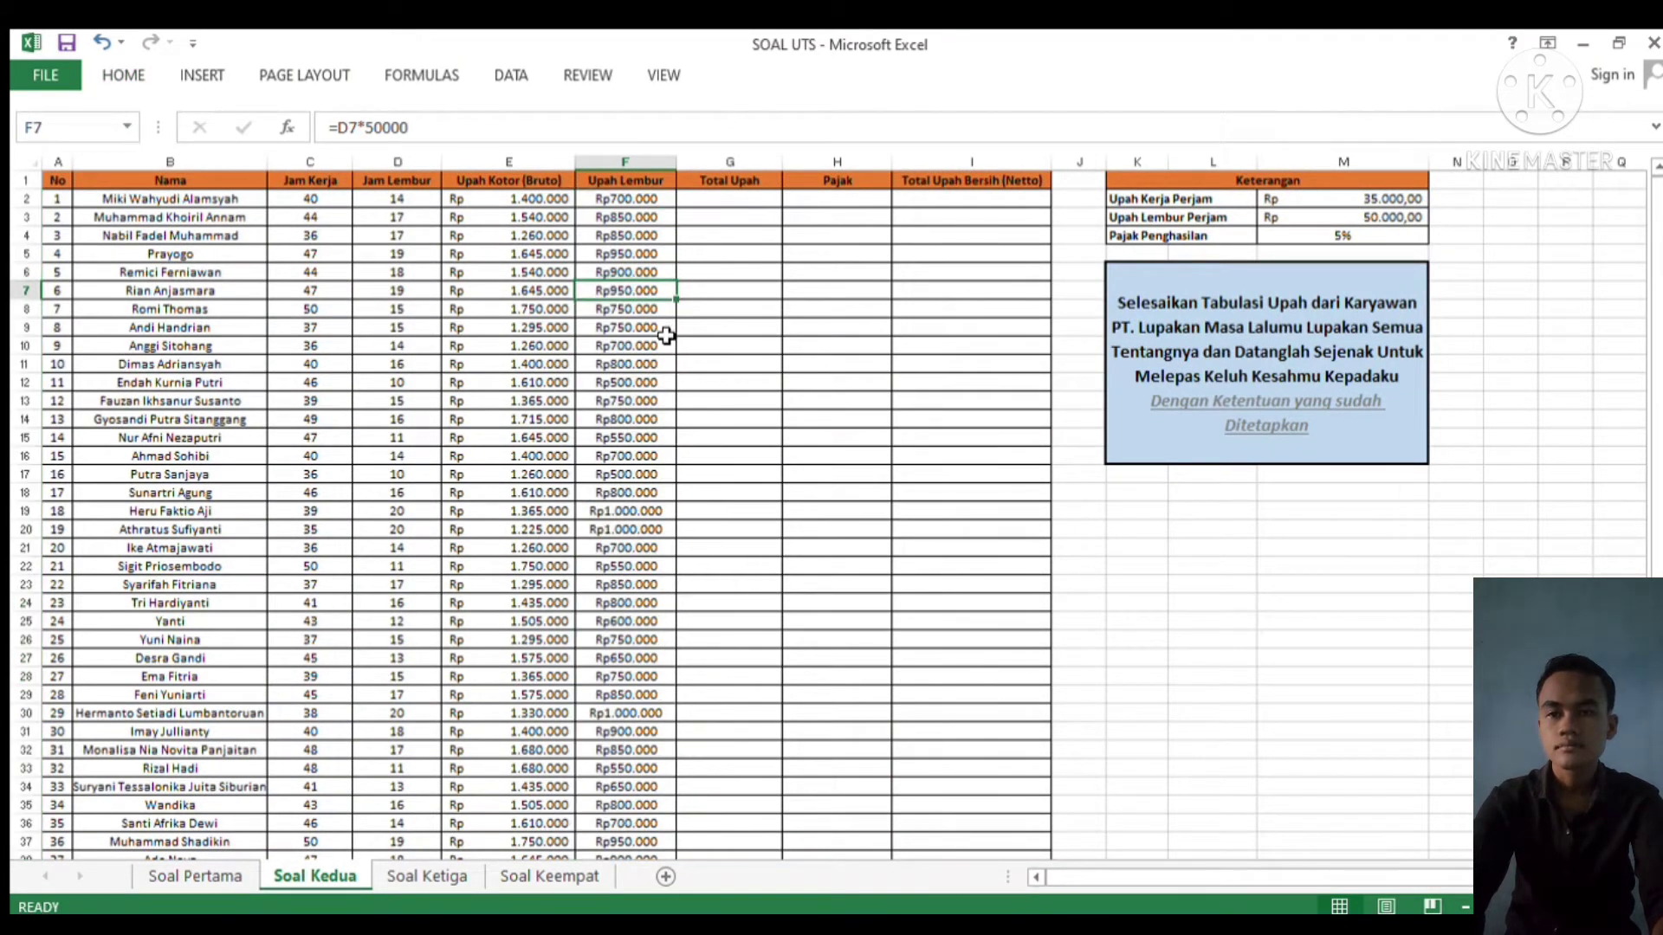
pyautogui.moveTo(622, 200); pyautogui.dragTo(677, 750)
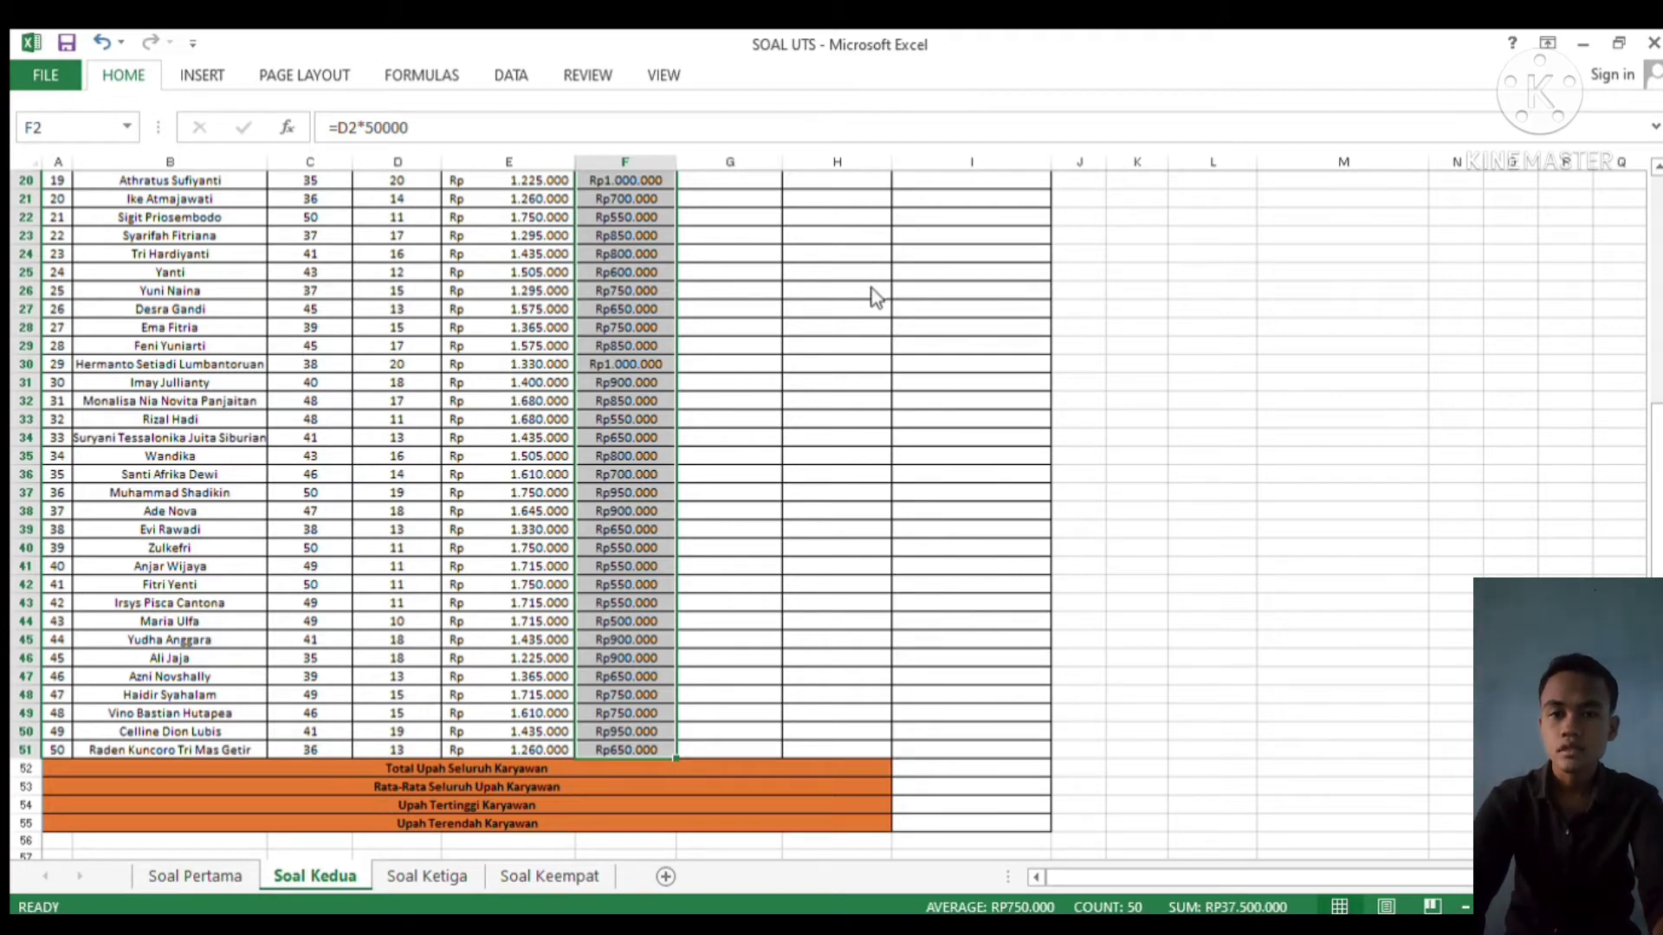
pyautogui.scroll(6, 877, 307)
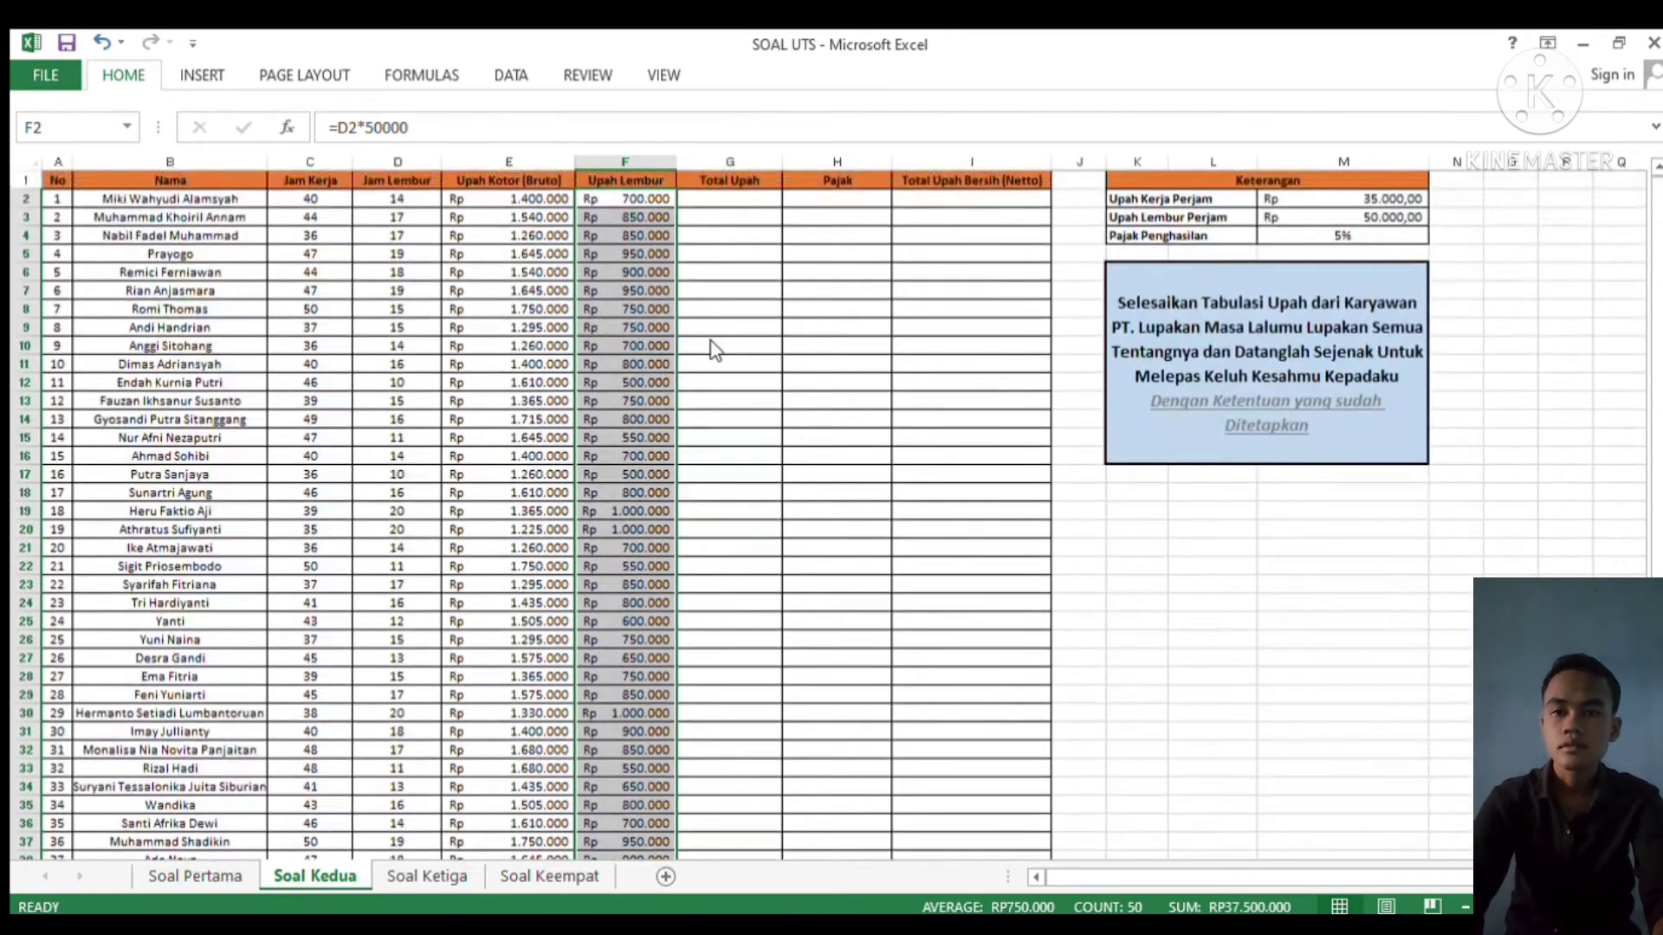
pyautogui.click(730, 329)
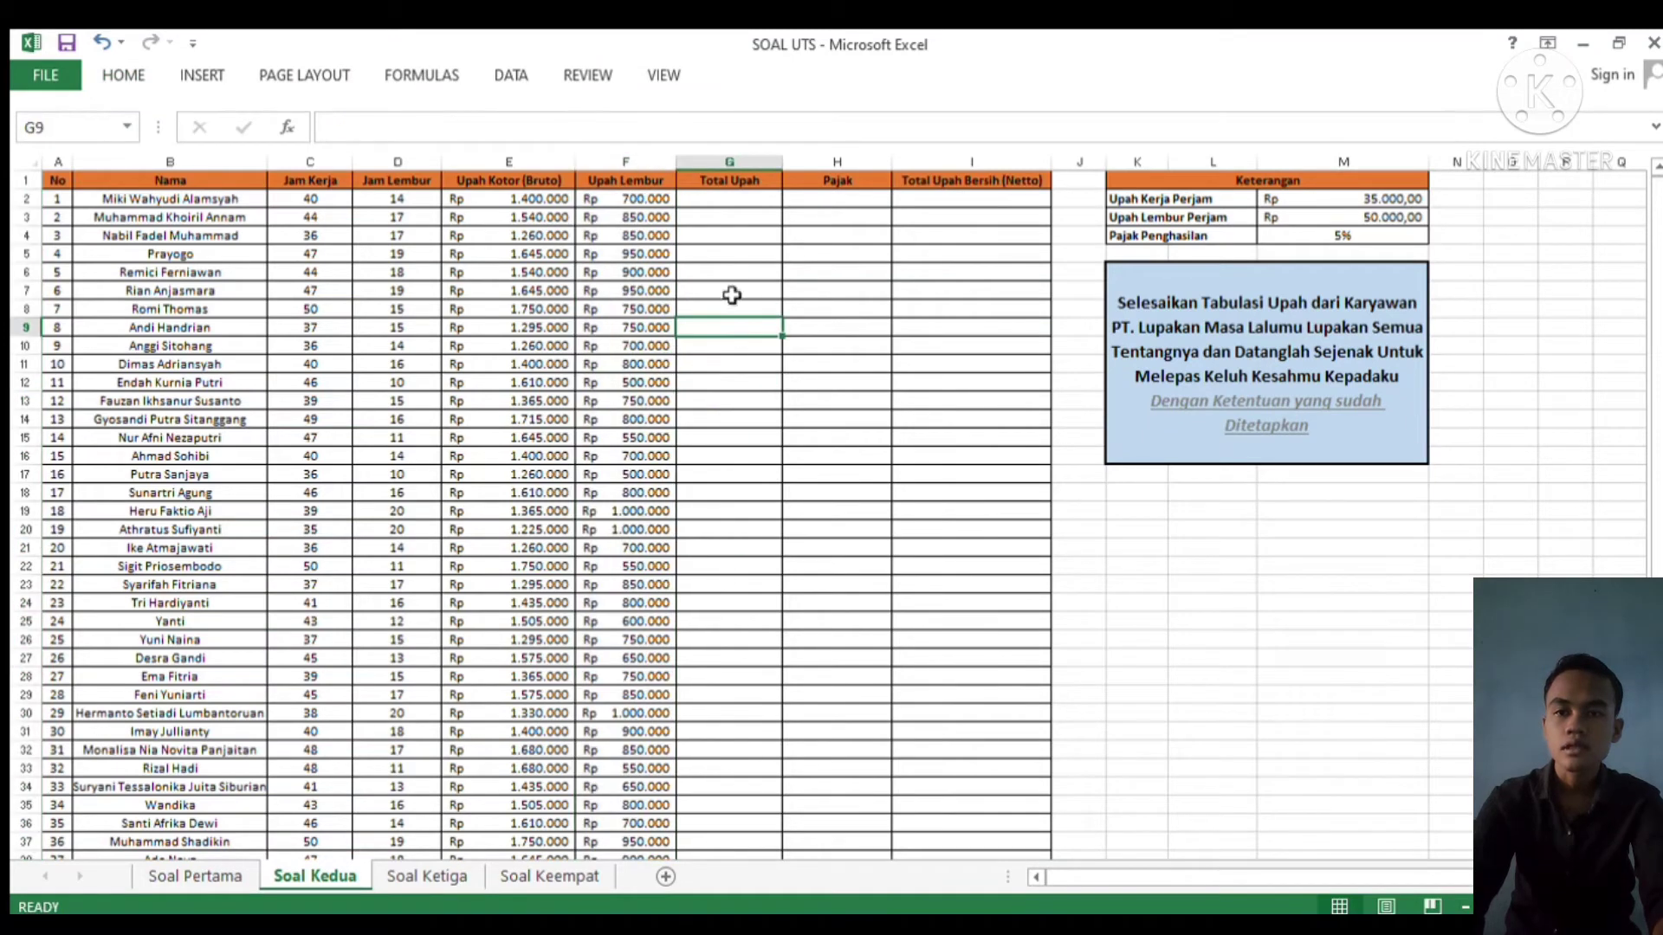
# Calculate the first Total Upah in G2 with =E2+F2 and fill the formula down to G51
pyautogui.click(710, 200)
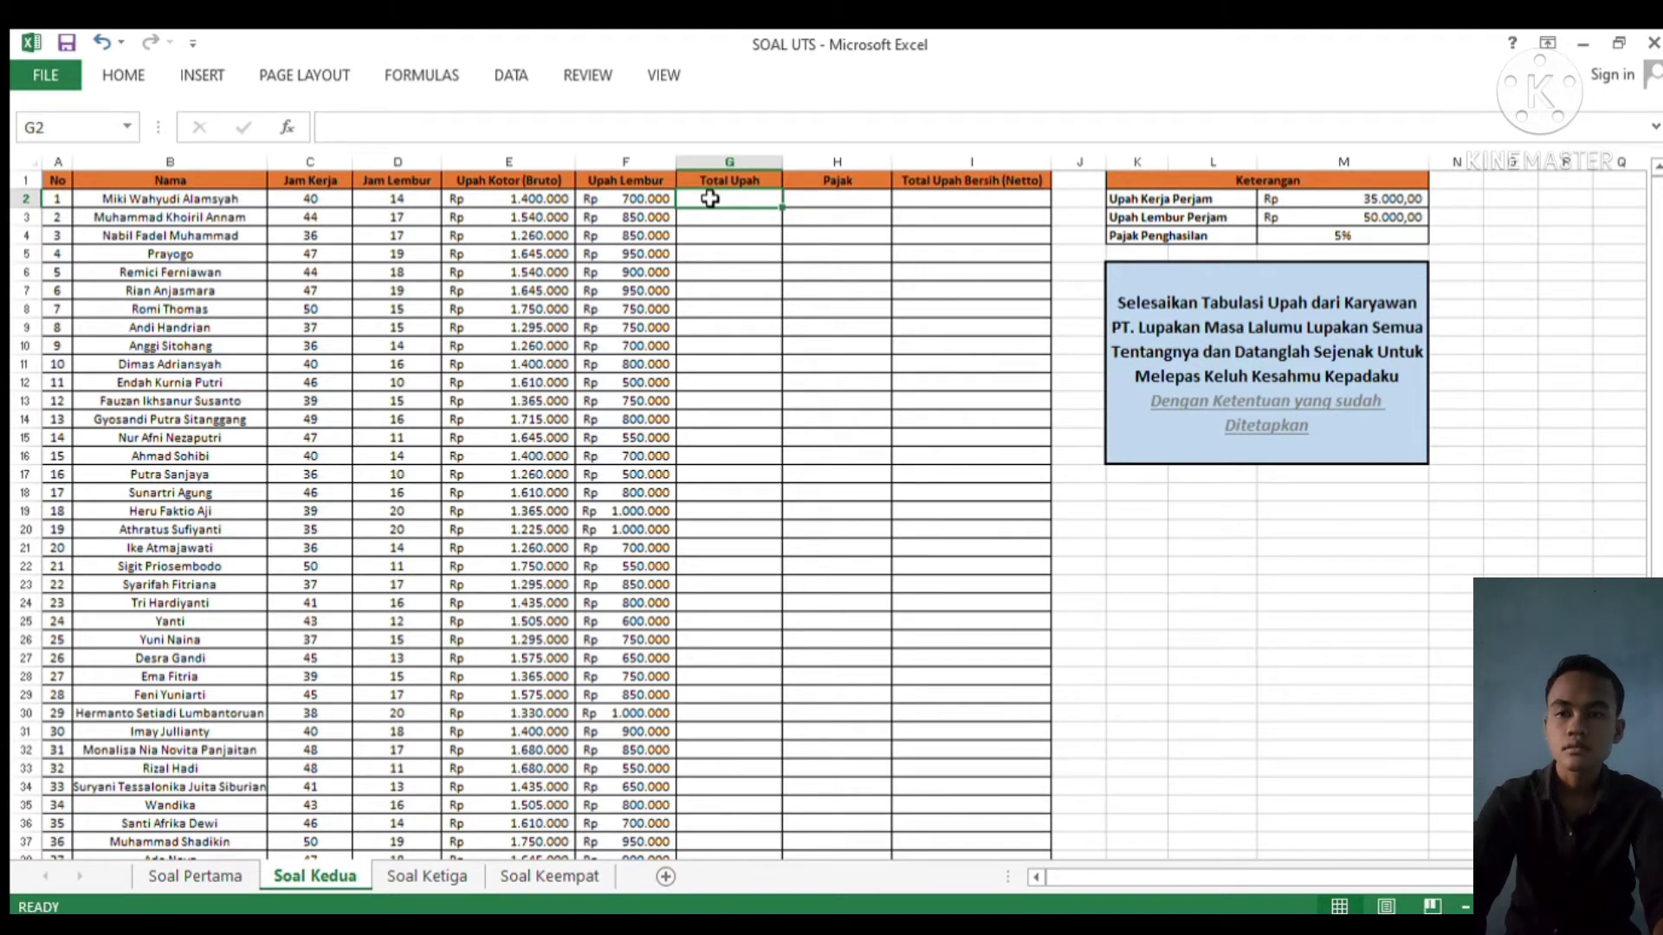
pyautogui.write('=')
pyautogui.click(544, 200)
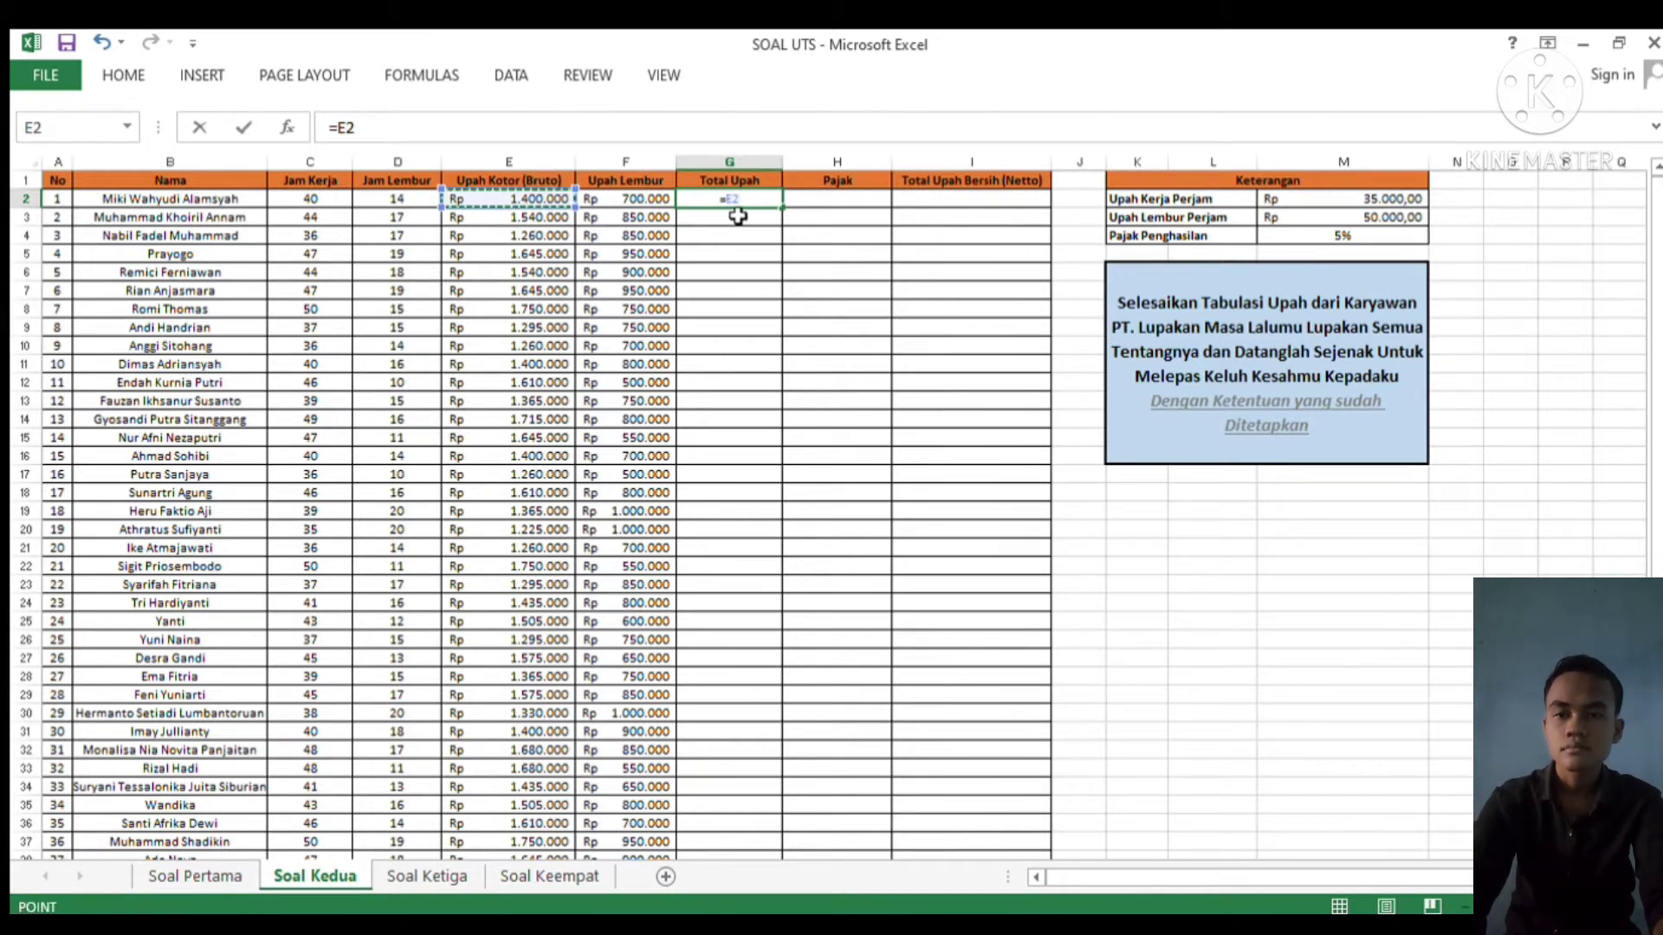
pyautogui.write('+')
pyautogui.click(622, 200)
pyautogui.press('Return')
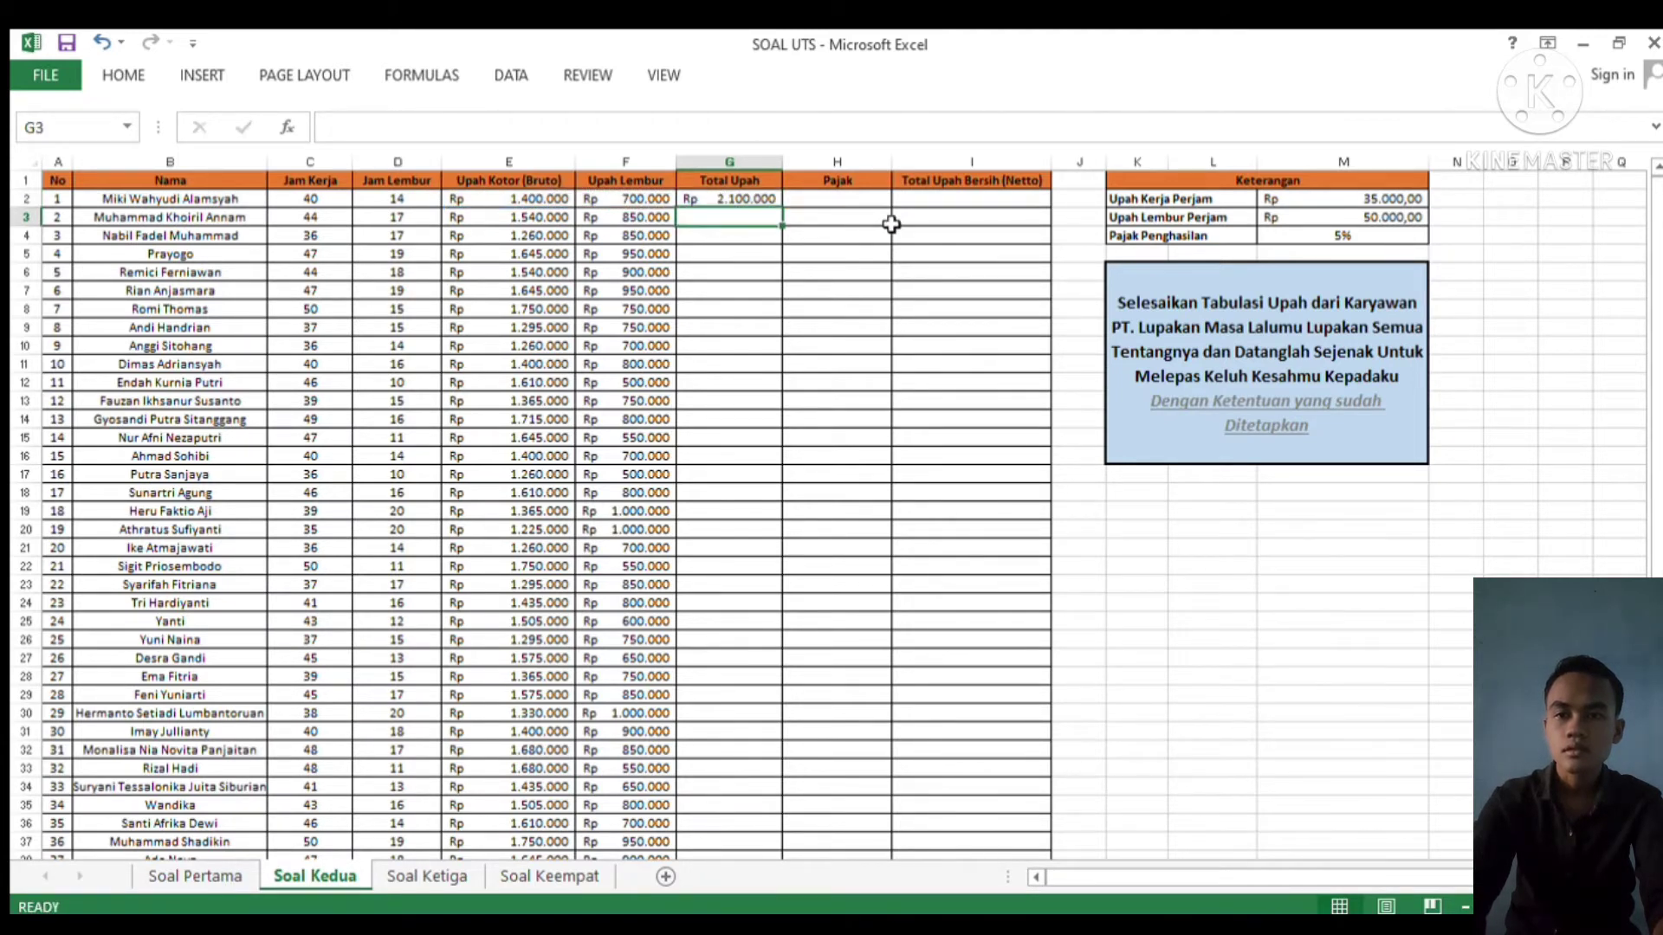
pyautogui.click(767, 200)
pyautogui.moveTo(780, 210); pyautogui.dragTo(724, 782)
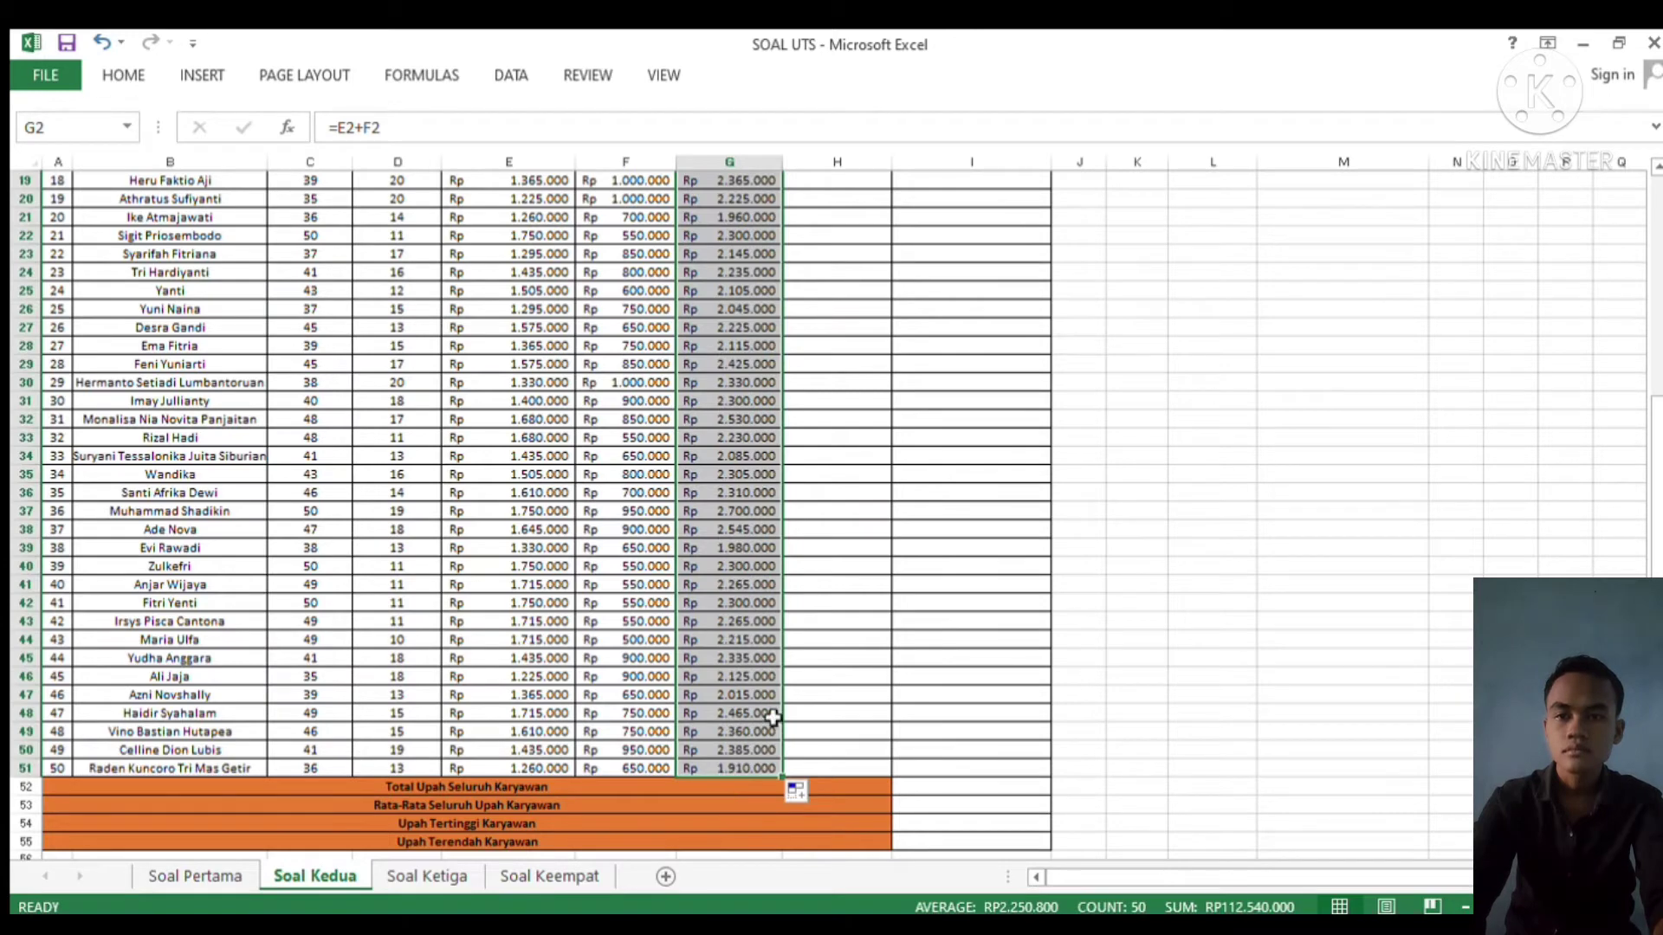
# Calculate the first Pajak in H2 with =G2*5% and fill the formula down to H51
pyautogui.click(858, 476)
pyautogui.press('Up')
pyautogui.press('Up')
pyautogui.press('Up')
pyautogui.press('Up')
pyautogui.press('Up')
pyautogui.press('Up')
pyautogui.press('Up')
pyautogui.press('Up')
pyautogui.press('Up')
pyautogui.press('Up')
pyautogui.press('Up')
pyautogui.press('Up')
pyautogui.press('Up')
pyautogui.press('Up')
pyautogui.press('Up')
pyautogui.press('Up')
pyautogui.press('Up')
pyautogui.press('Up')
pyautogui.press('Up')
pyautogui.press('Up')
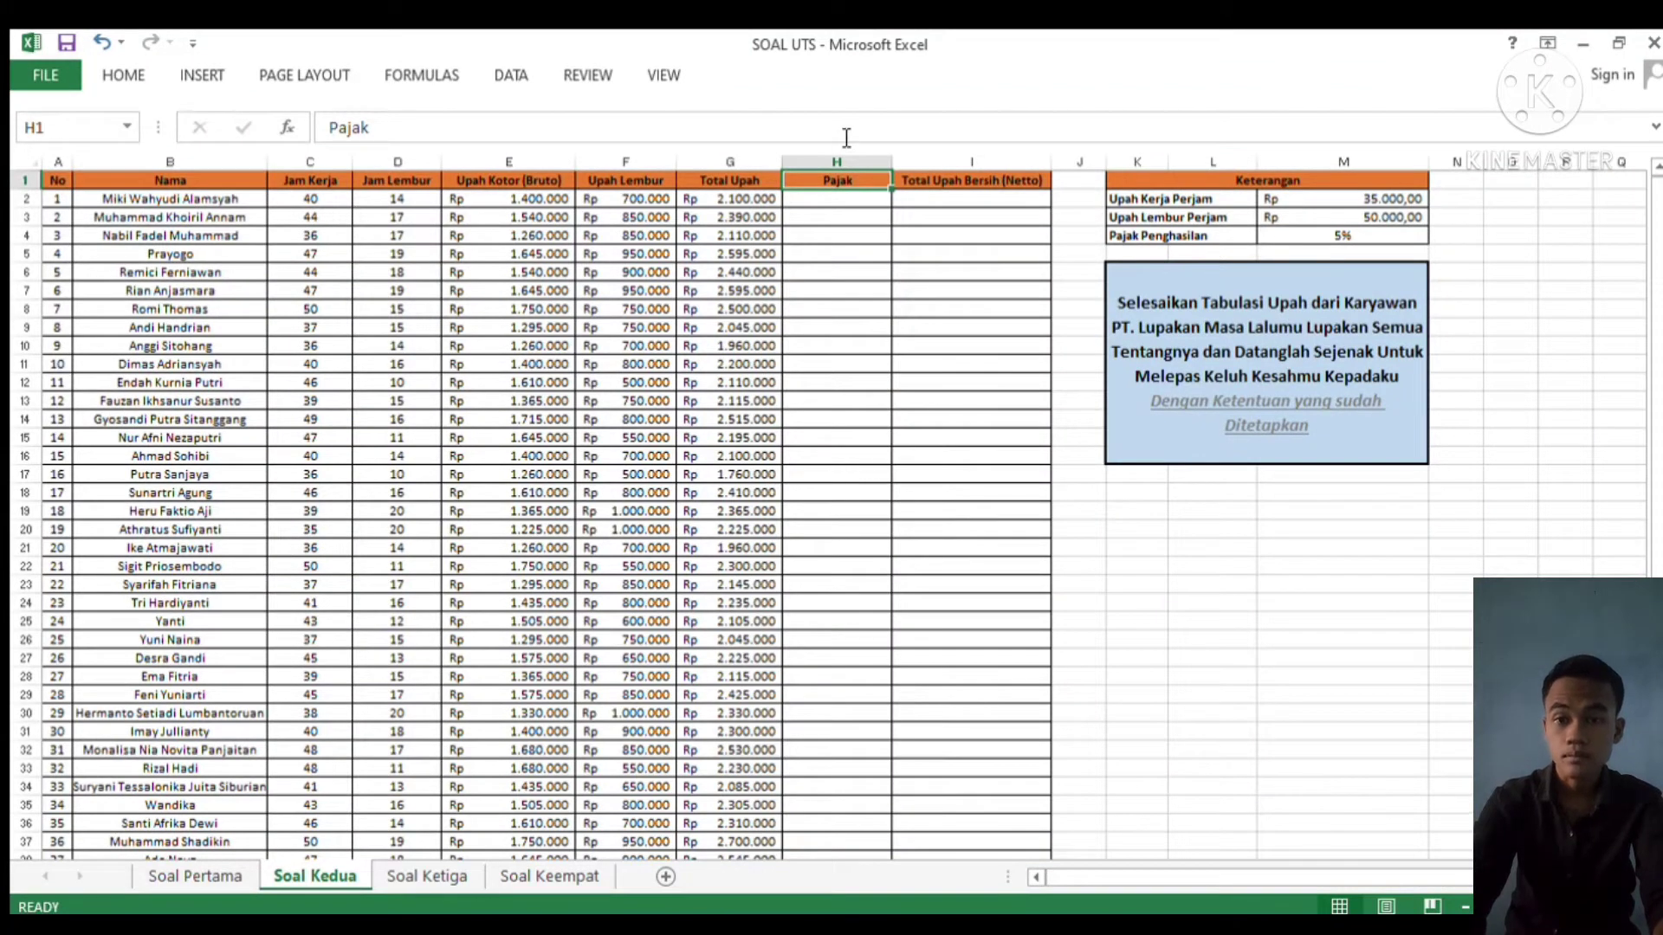
pyautogui.click(852, 202)
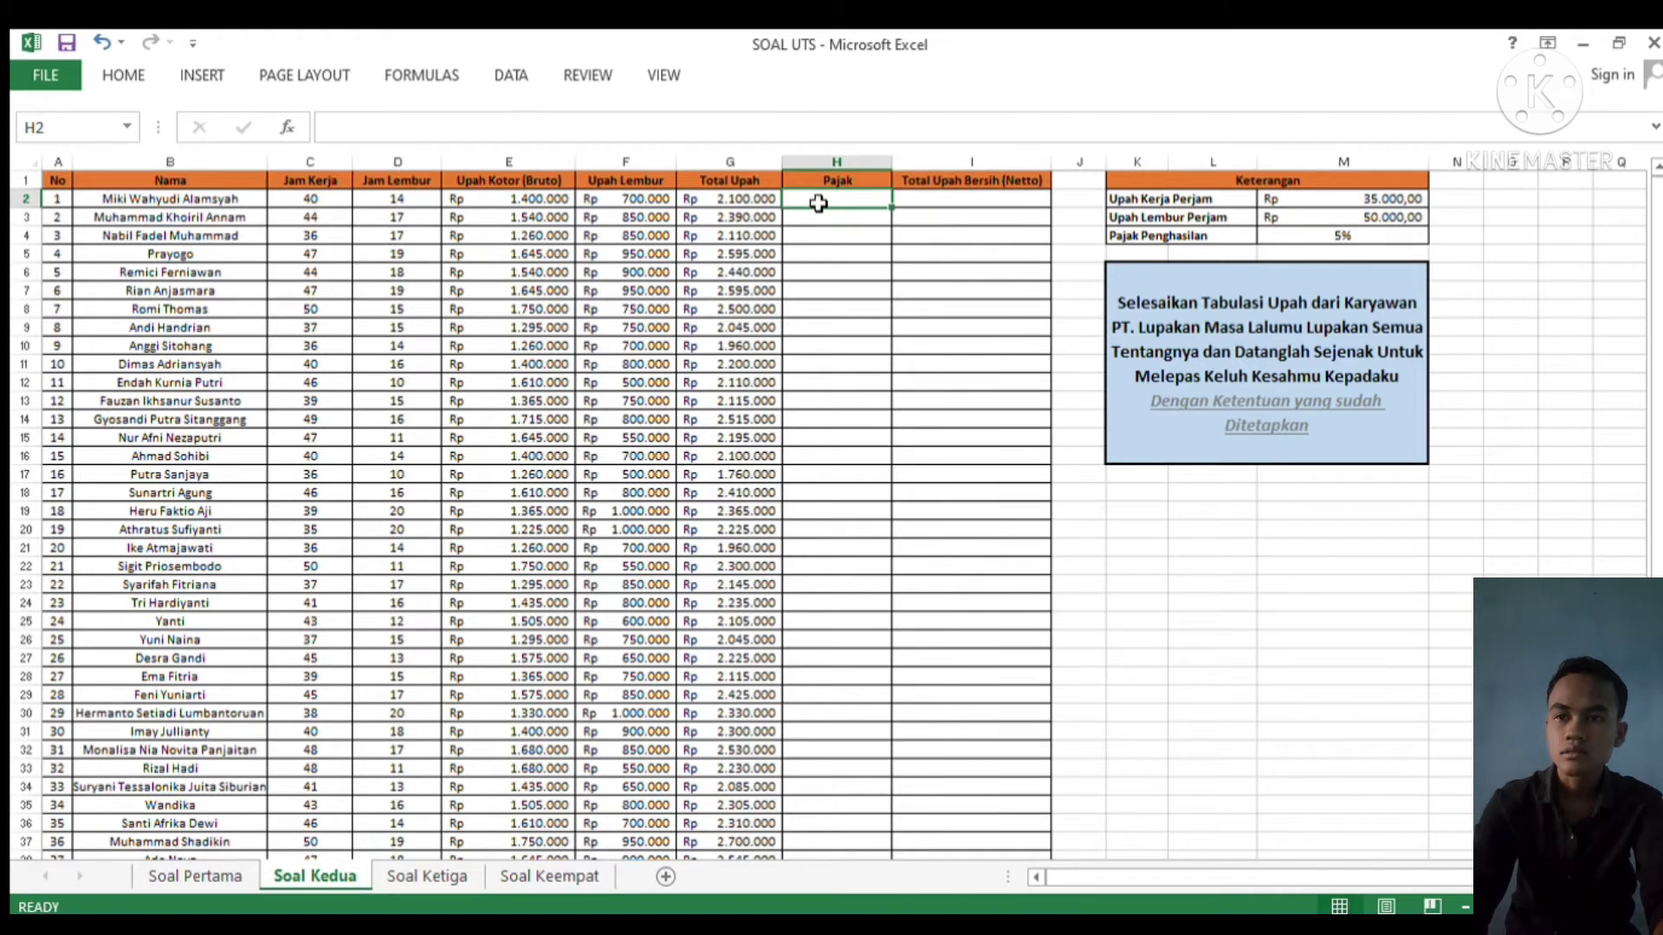
pyautogui.write('=')
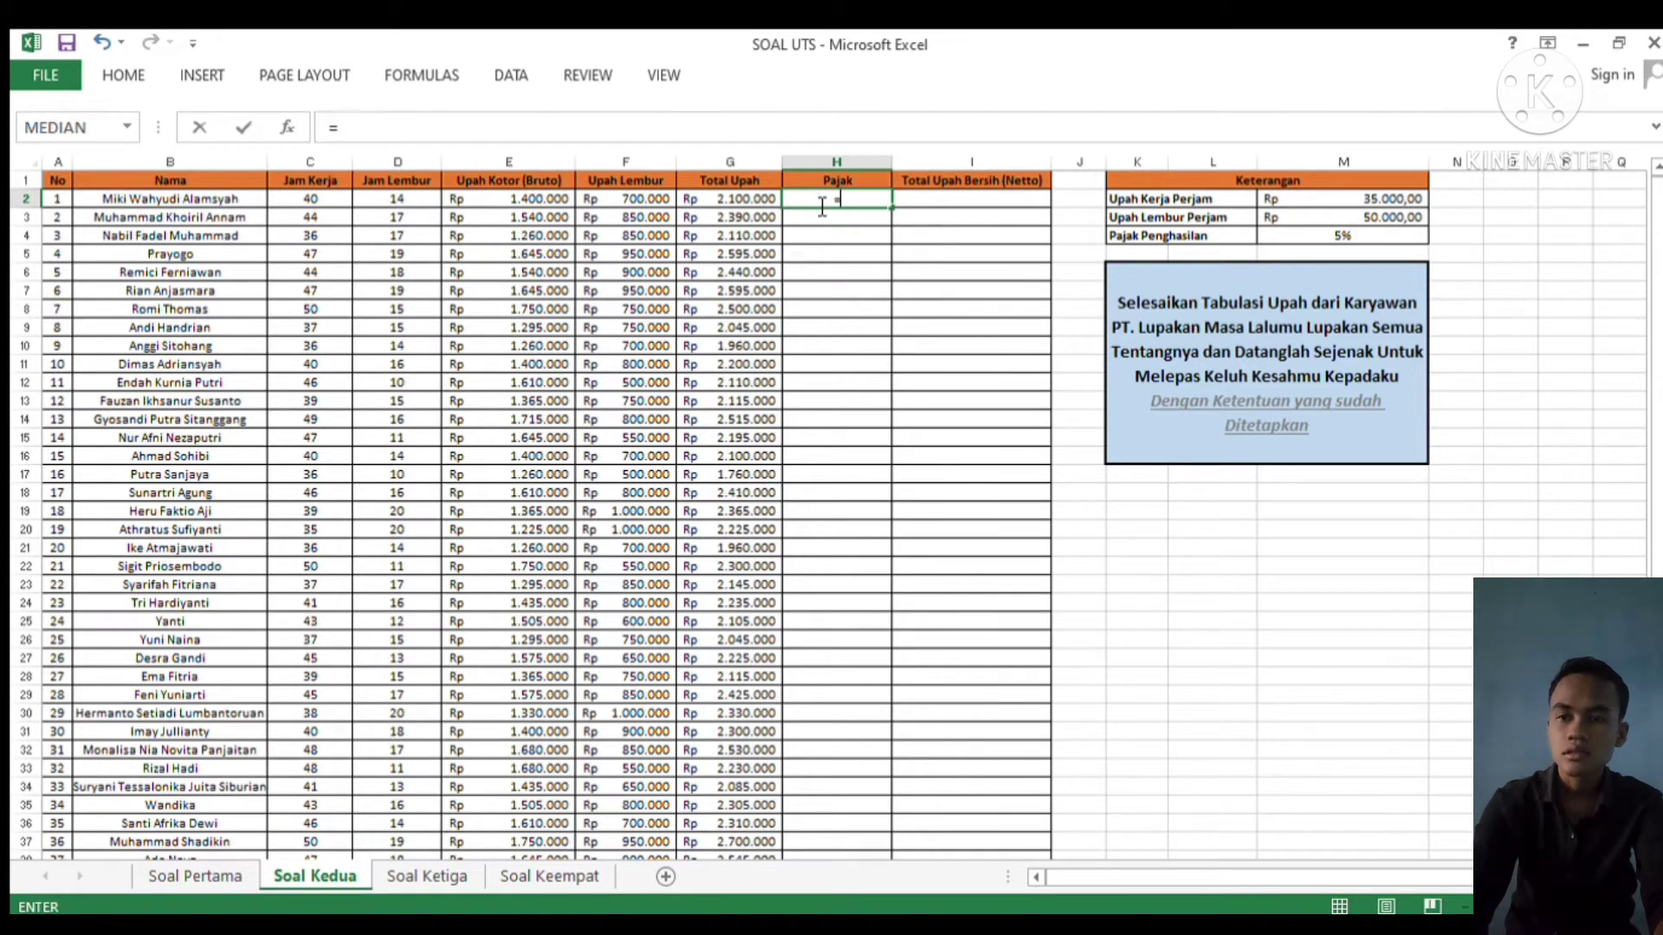
pyautogui.click(730, 202)
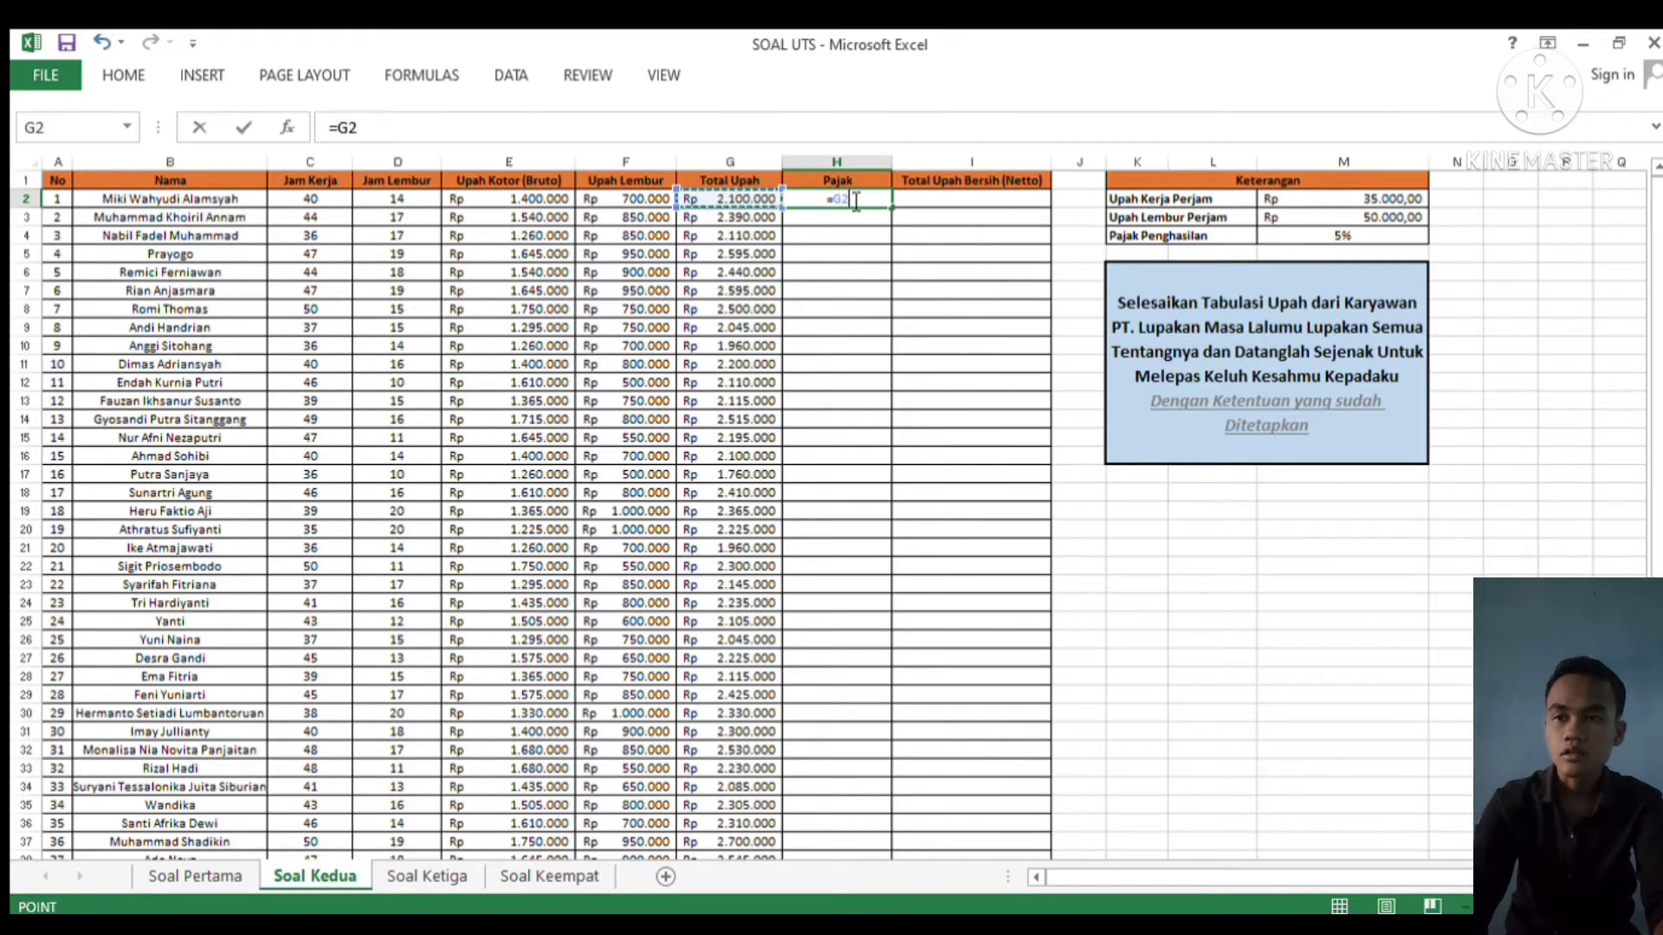
pyautogui.write('*')
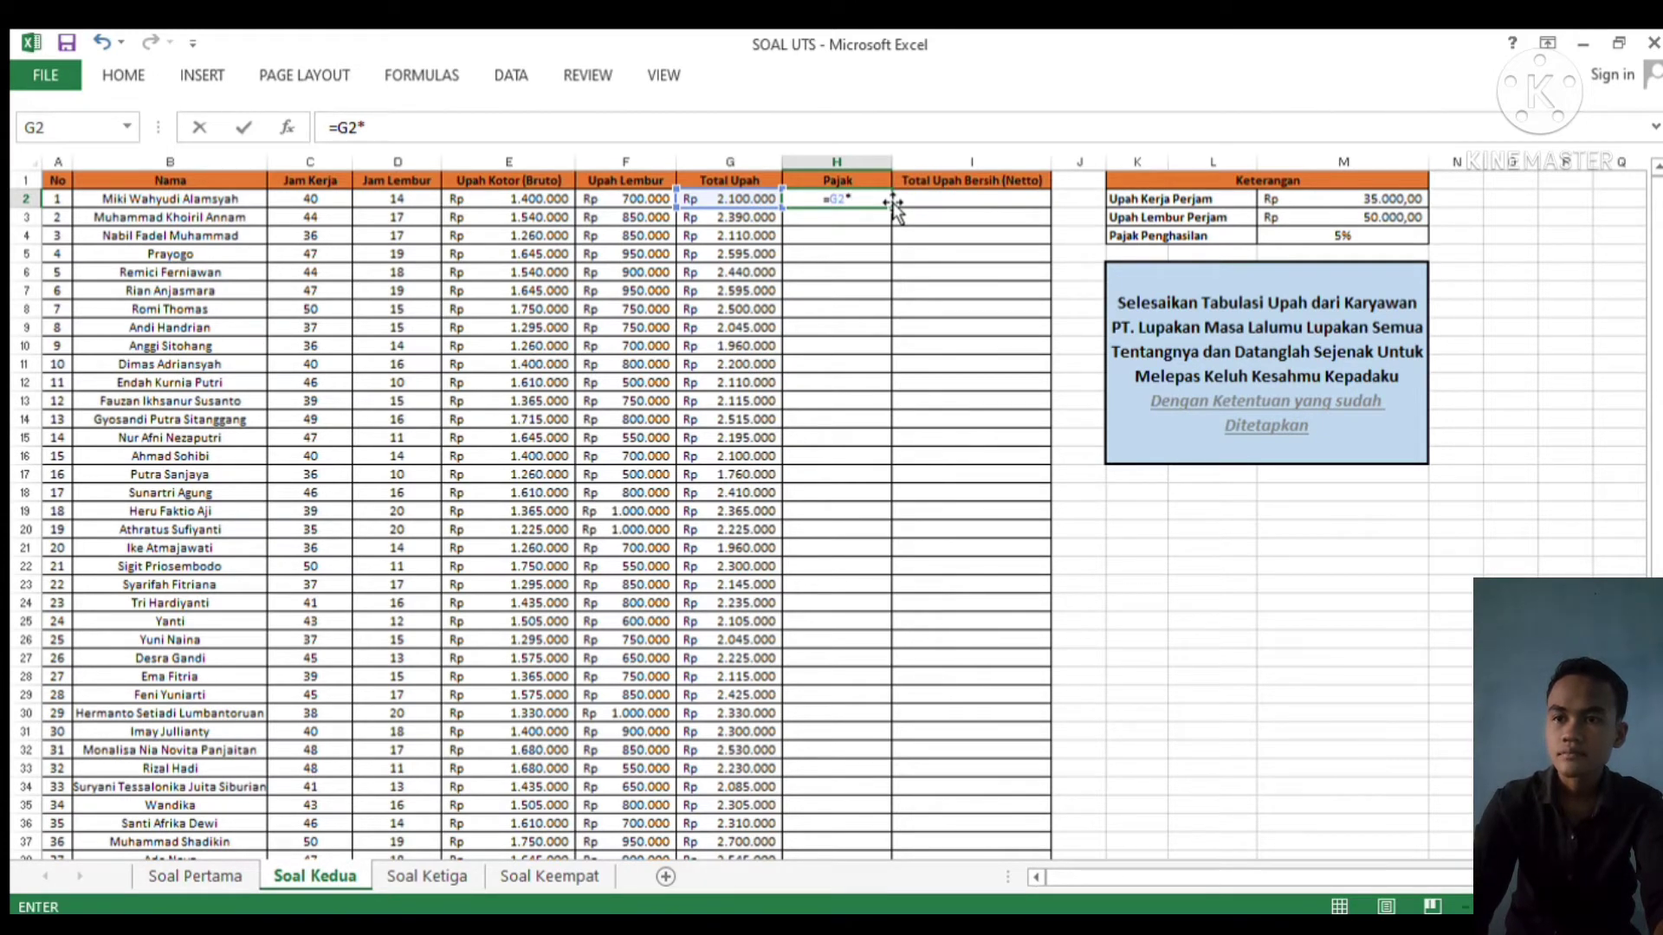
pyautogui.write('5%')
pyautogui.press('Return')
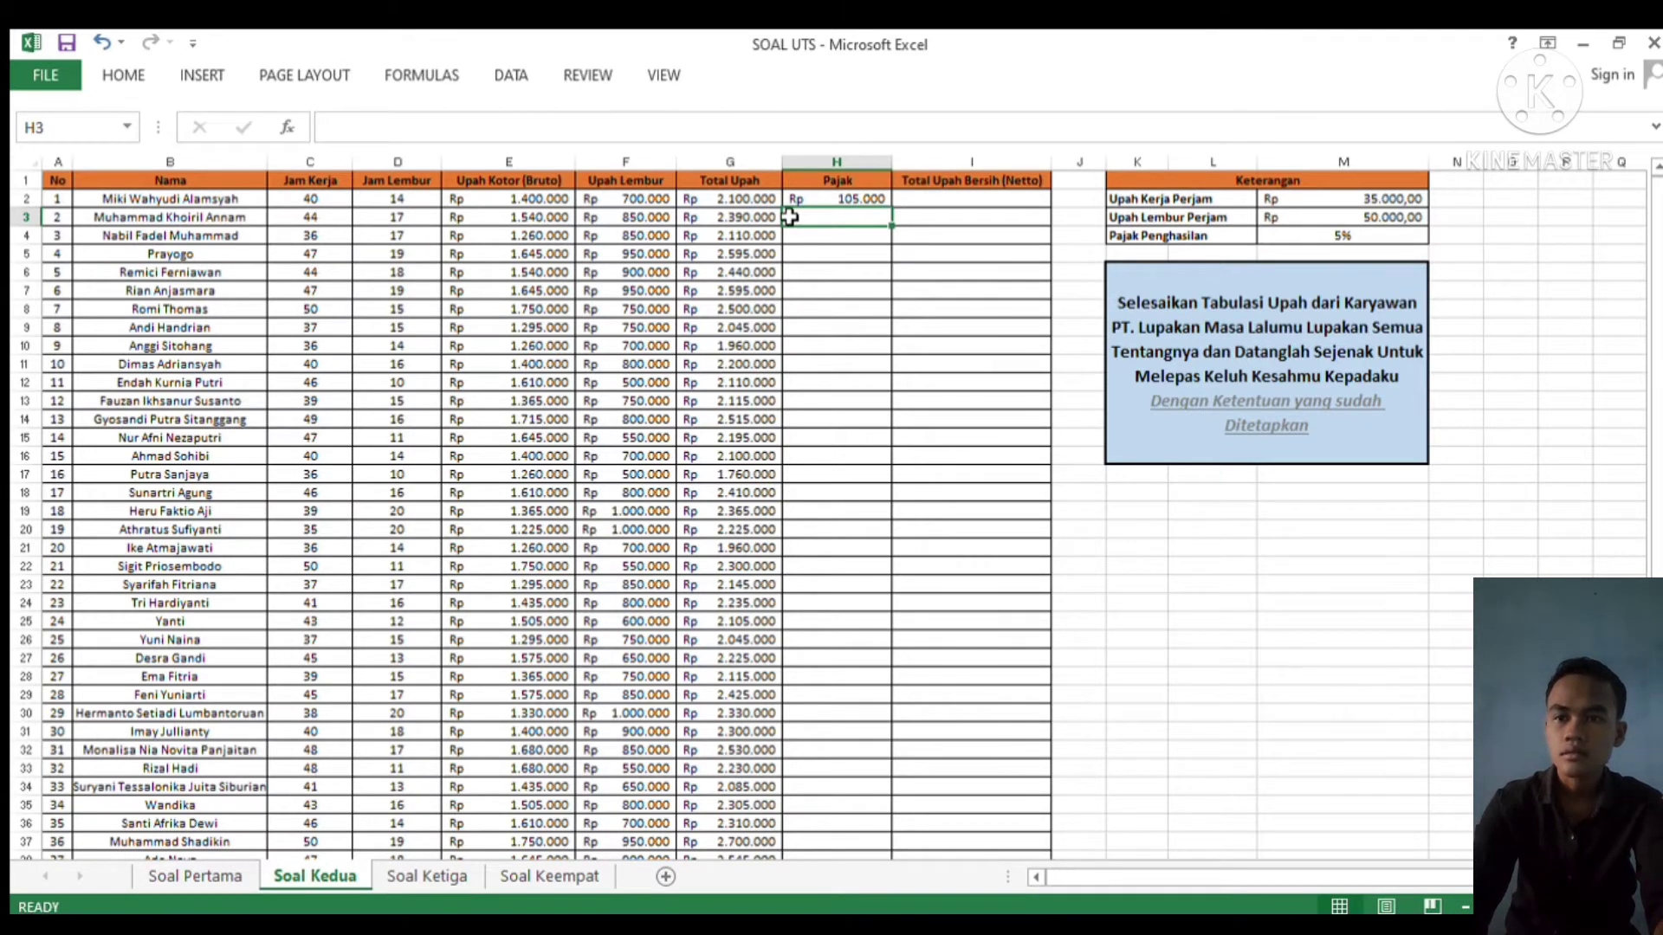
pyautogui.click(835, 201)
pyautogui.moveTo(890, 208); pyautogui.dragTo(866, 762)
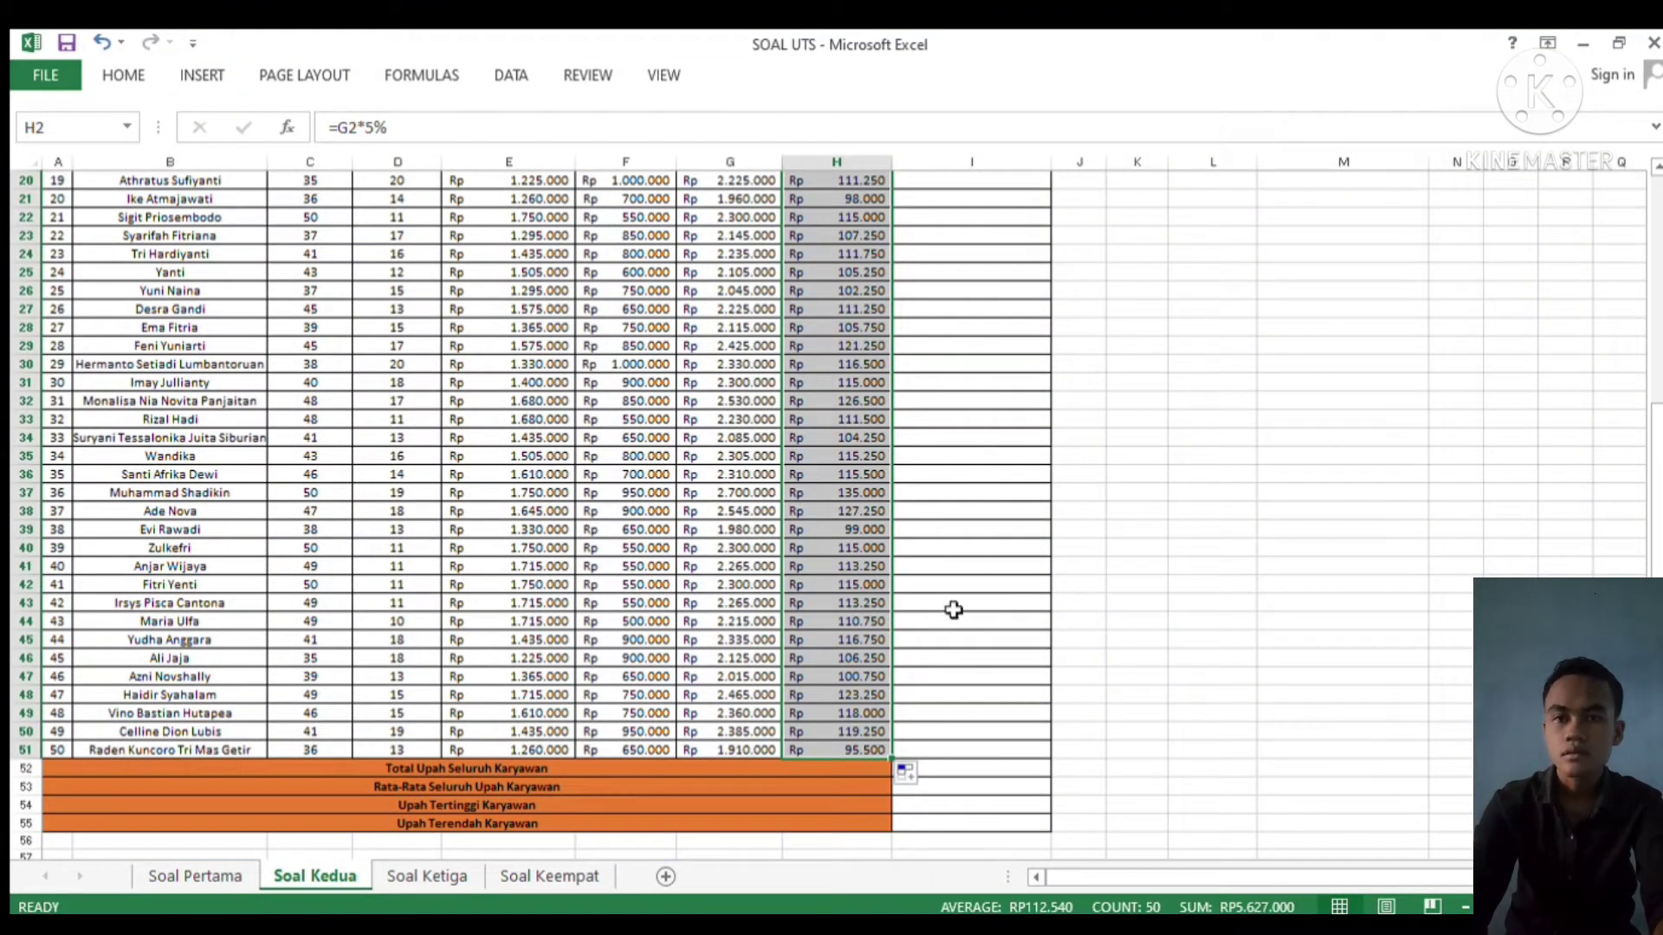
# Calculate the first Total Upah Bersih (Netto) in I2 with =G2-H2 and fill the formula down to I51
pyautogui.click(965, 564)
pyautogui.press('Up')
pyautogui.press('Up')
pyautogui.press('Up')
pyautogui.press('Up')
pyautogui.press('Up')
pyautogui.press('Up')
pyautogui.press('Up')
pyautogui.press('Up')
pyautogui.press('Up')
pyautogui.press('Up')
pyautogui.press('Up')
pyautogui.press('Up')
pyautogui.press('Up')
pyautogui.press('Up')
pyautogui.press('Up')
pyautogui.press('Up')
pyautogui.press('Up')
pyautogui.press('Up')
pyautogui.press('Up')
pyautogui.press('Up')
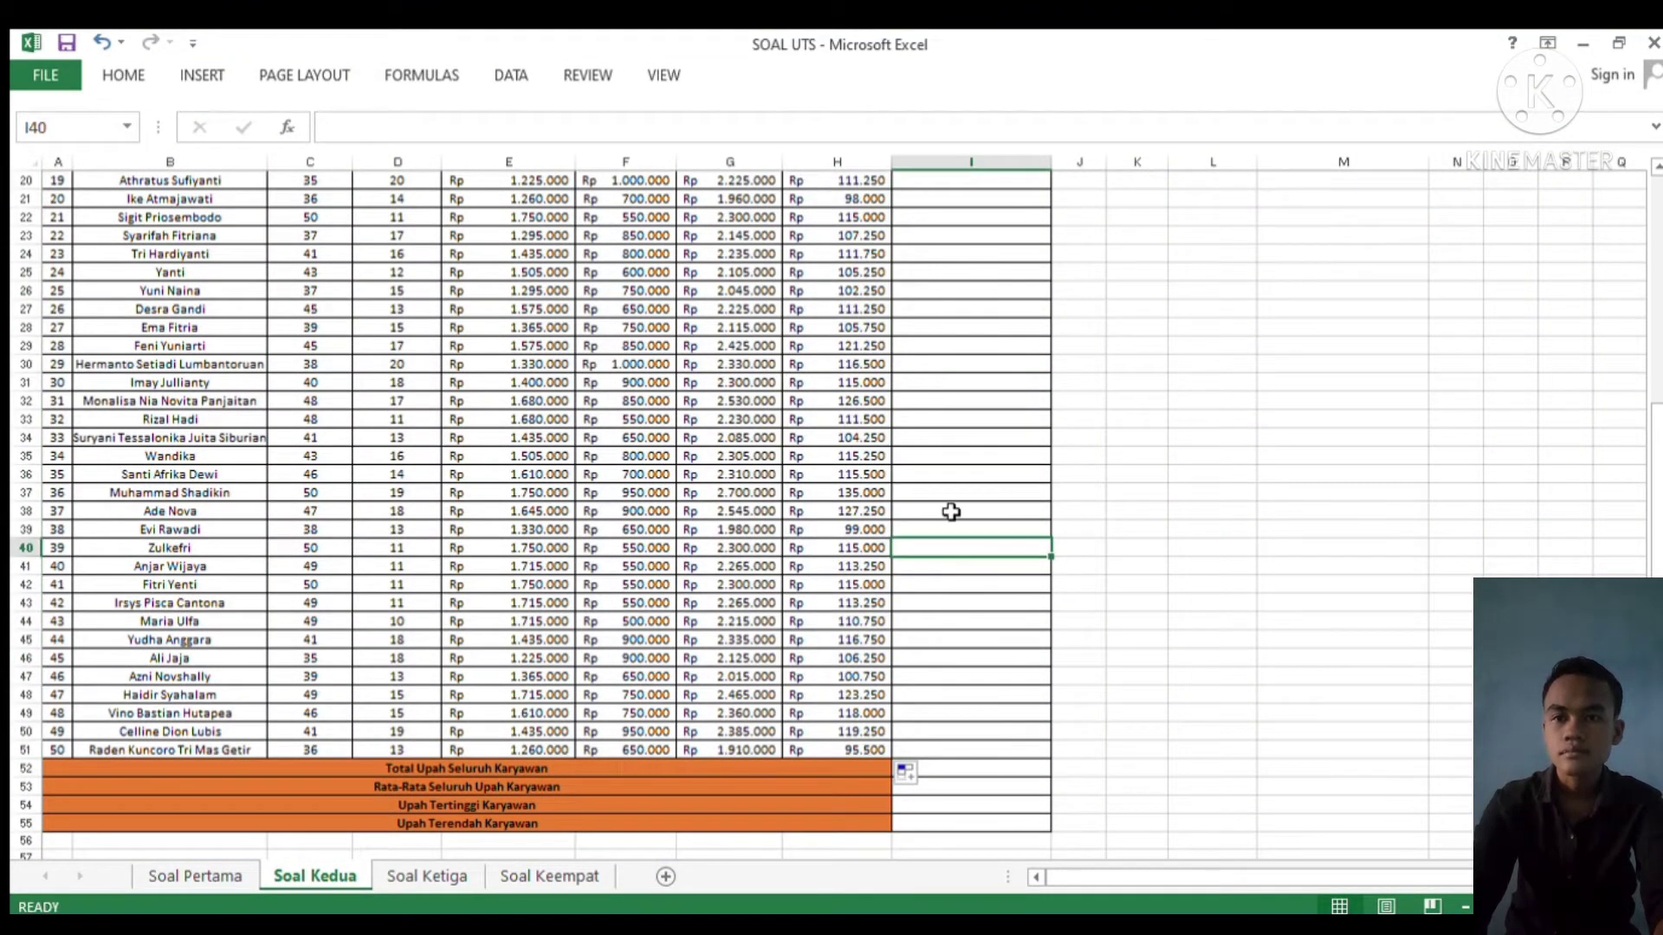
pyautogui.press('Up')
pyautogui.press('Up')
pyautogui.press('Up')
pyautogui.press('Up')
pyautogui.press('Up')
pyautogui.press('Up')
pyautogui.press('Up')
pyautogui.press('Up')
pyautogui.press('Up')
pyautogui.press('Up')
pyautogui.press('Up')
pyautogui.press('Up')
pyautogui.press('Up')
pyautogui.press('Up')
pyautogui.press('Up')
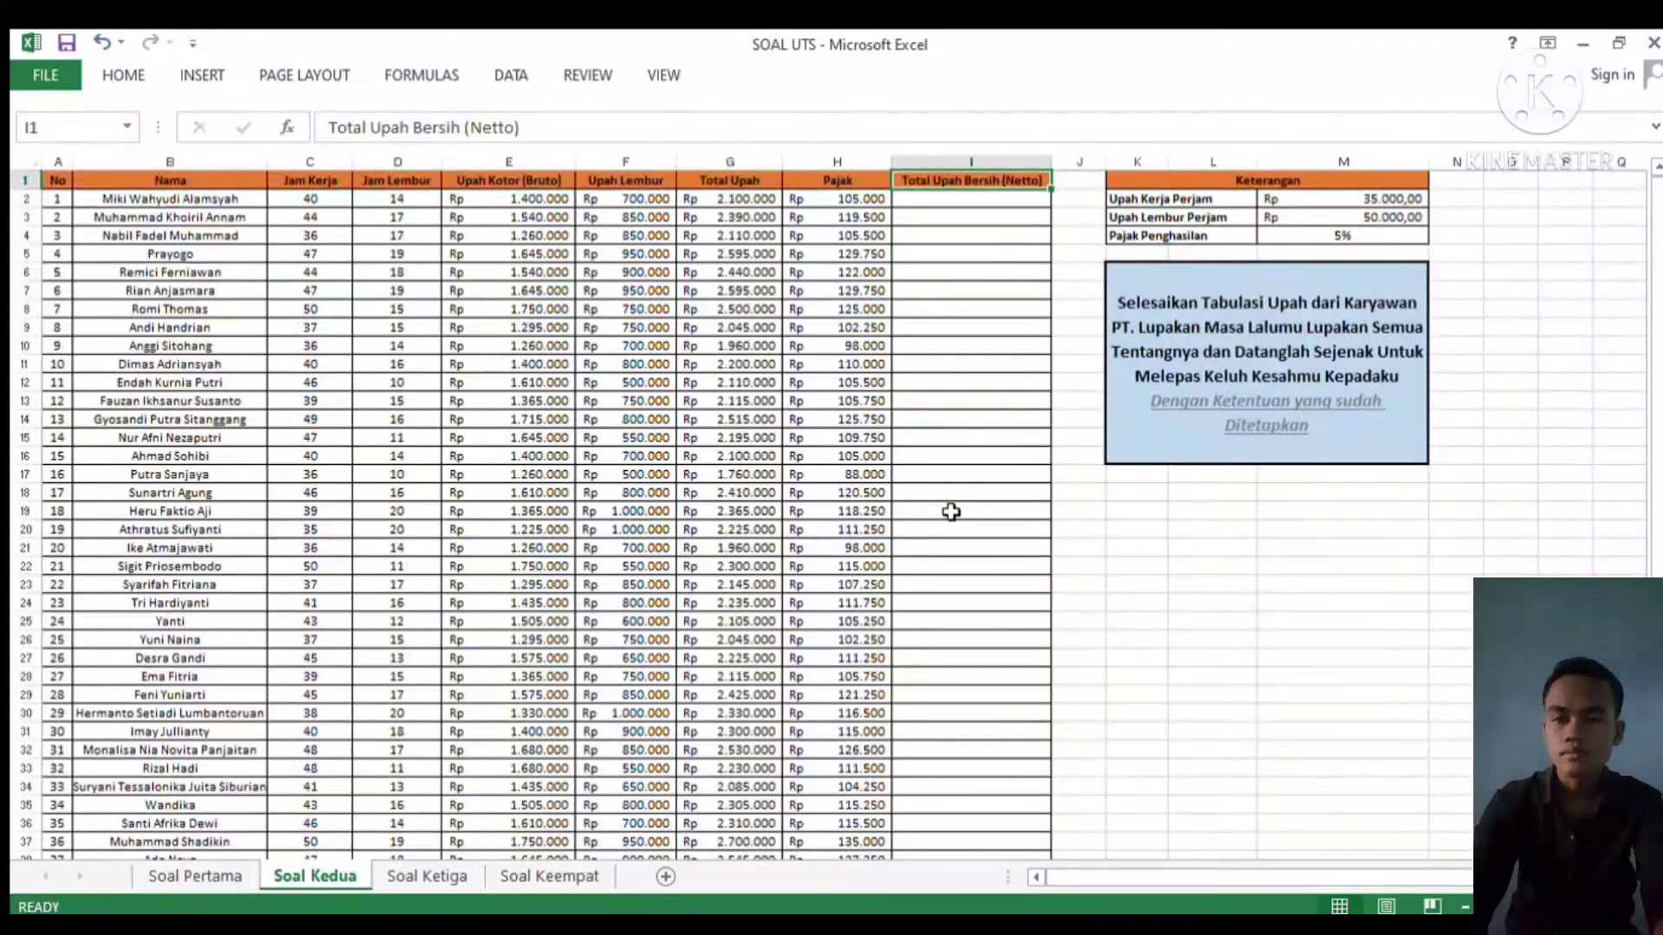
pyautogui.moveTo(937, 218); pyautogui.dragTo(934, 208)
pyautogui.click(934, 208)
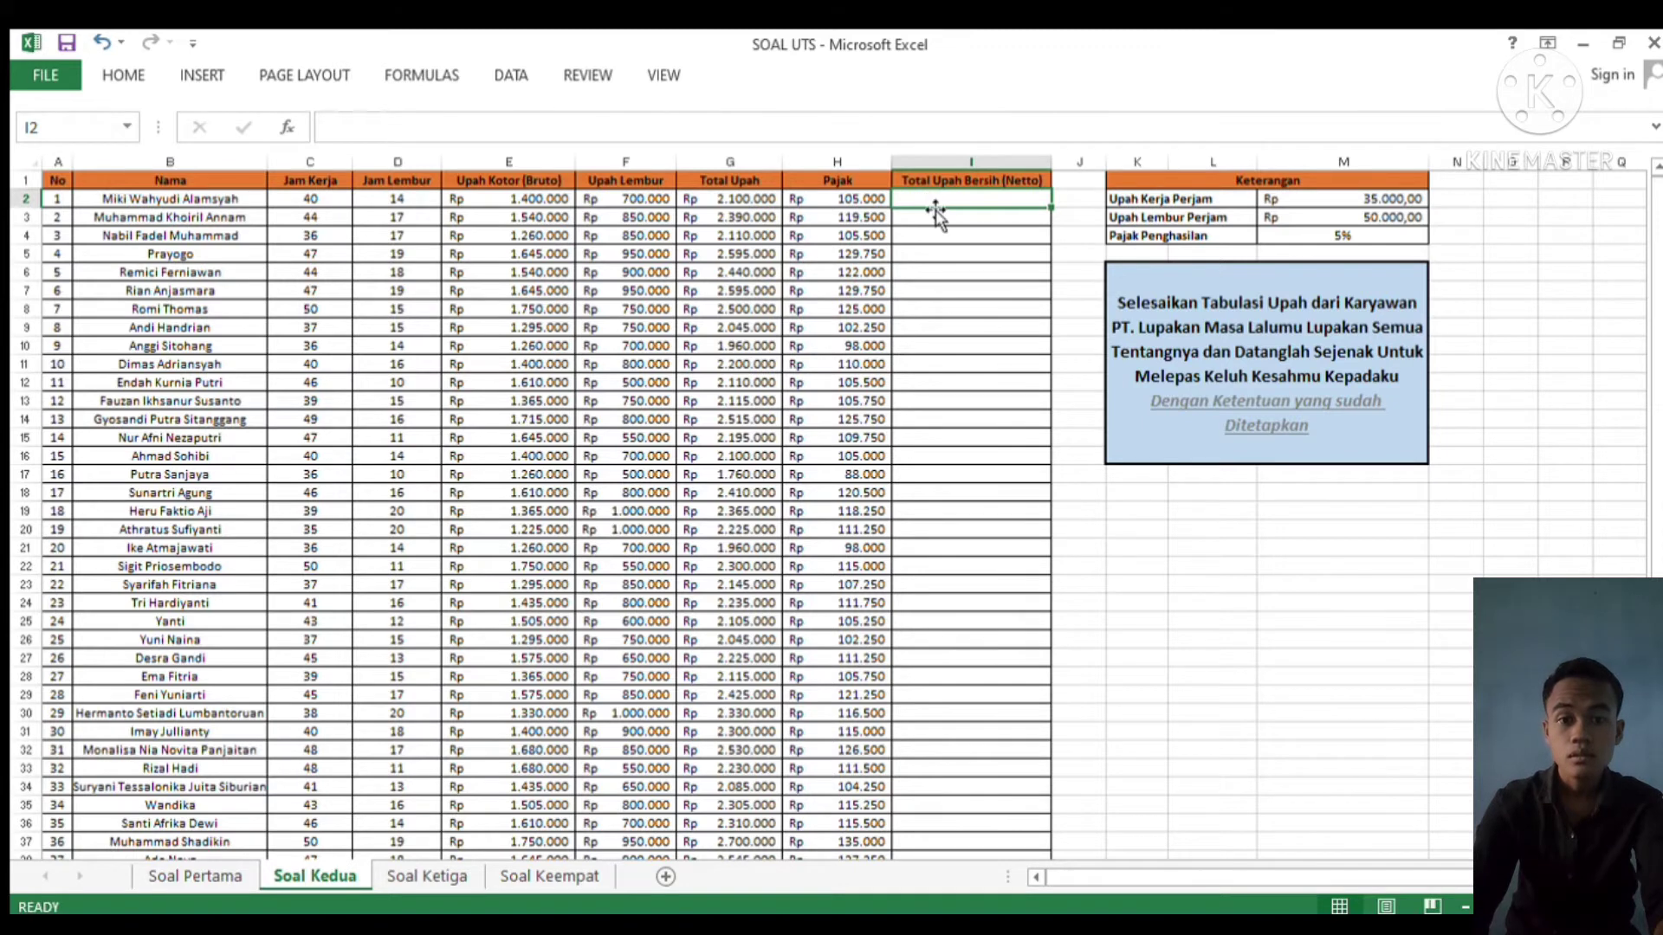
pyautogui.write('=')
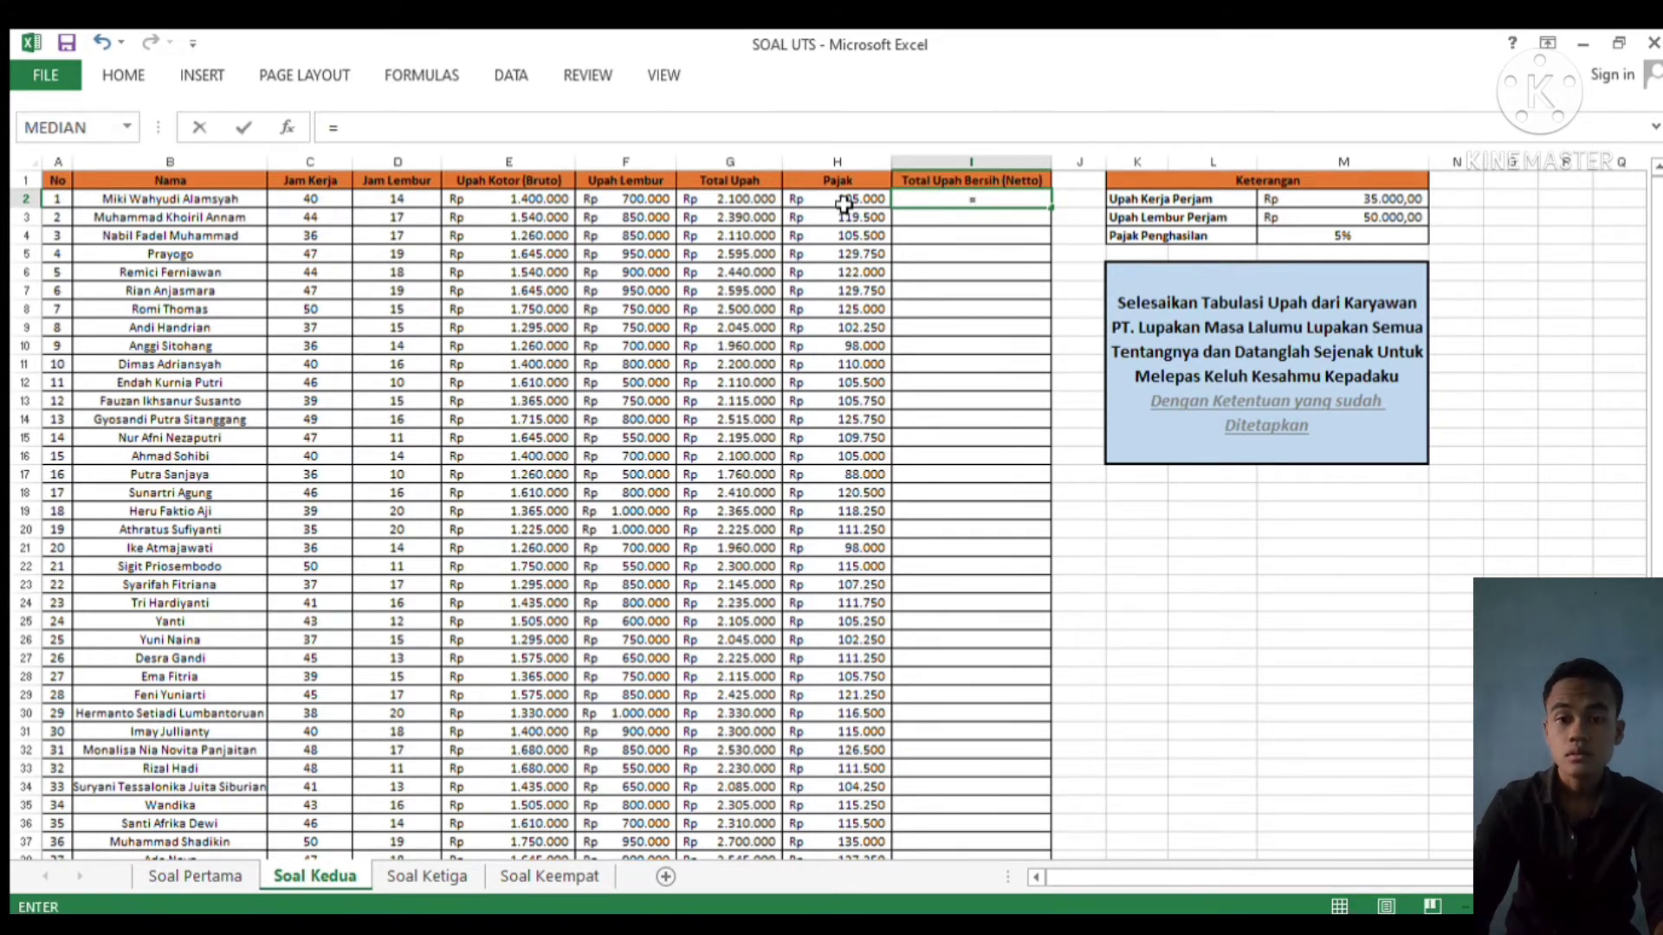
pyautogui.click(740, 204)
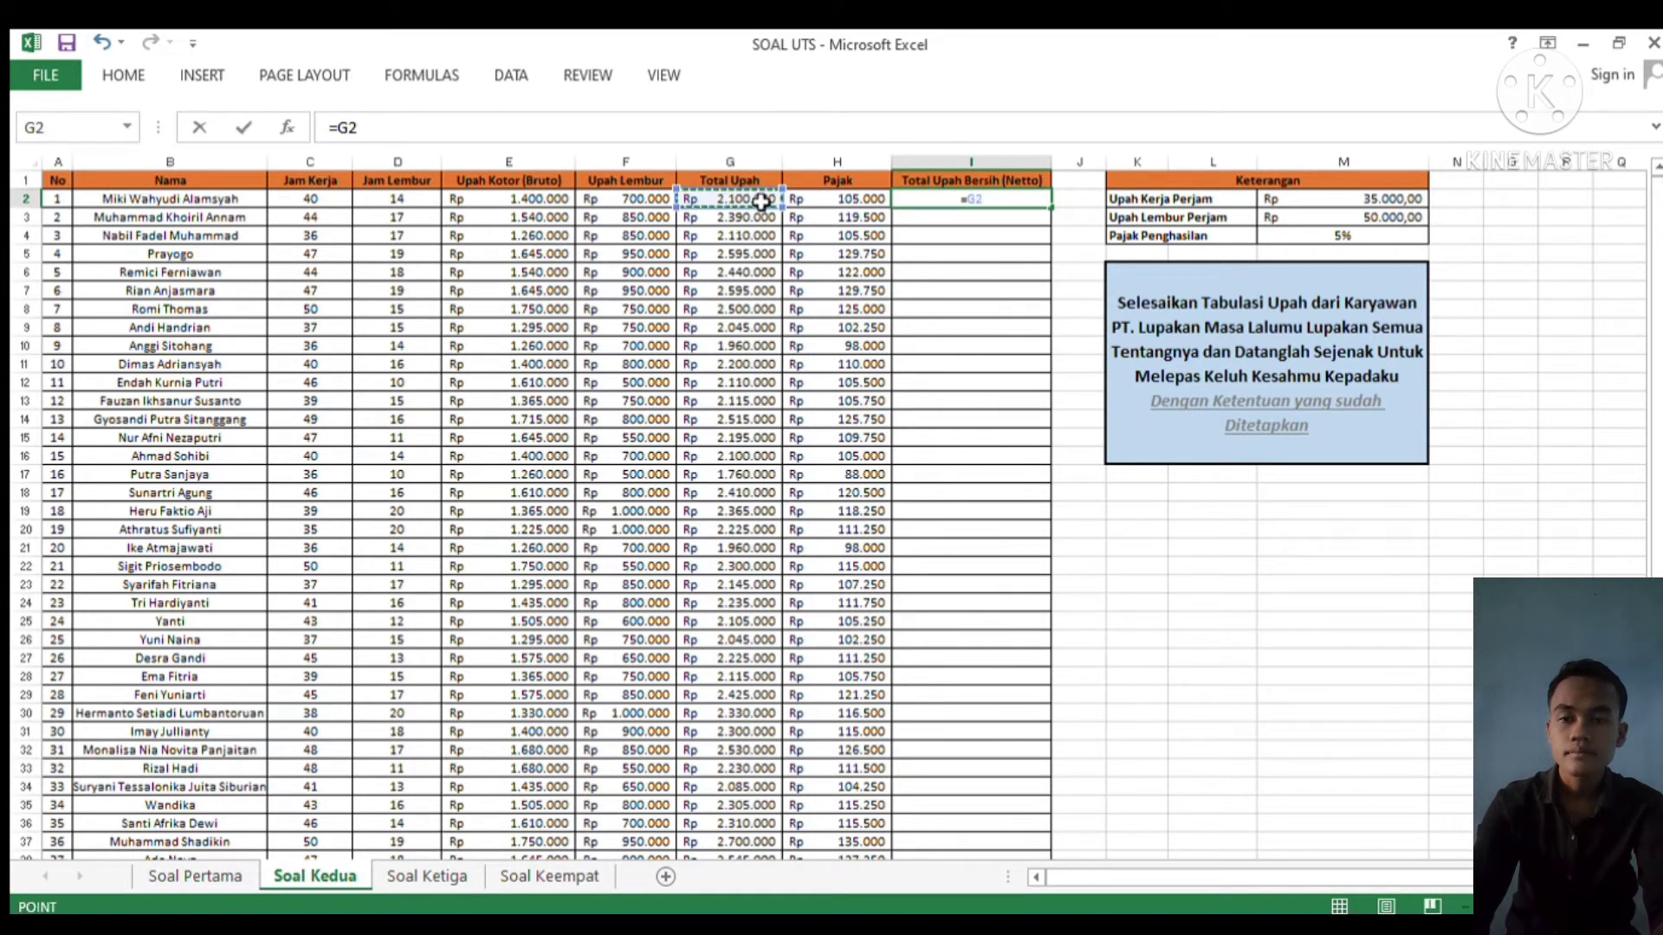
pyautogui.write('-')
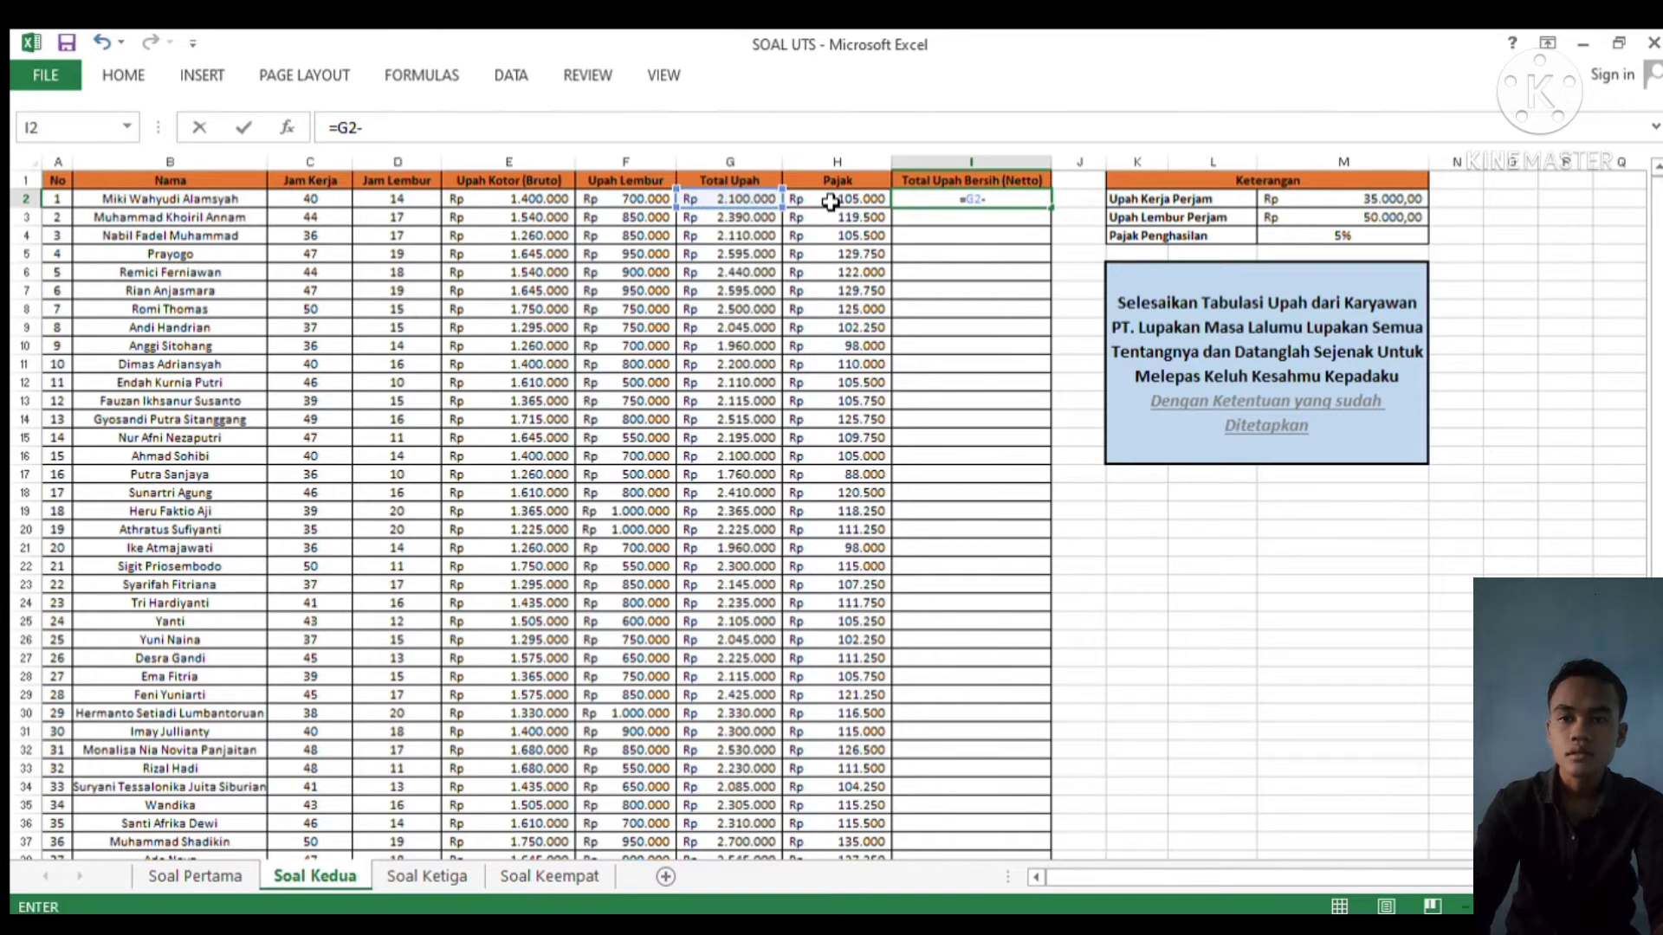
pyautogui.click(856, 203)
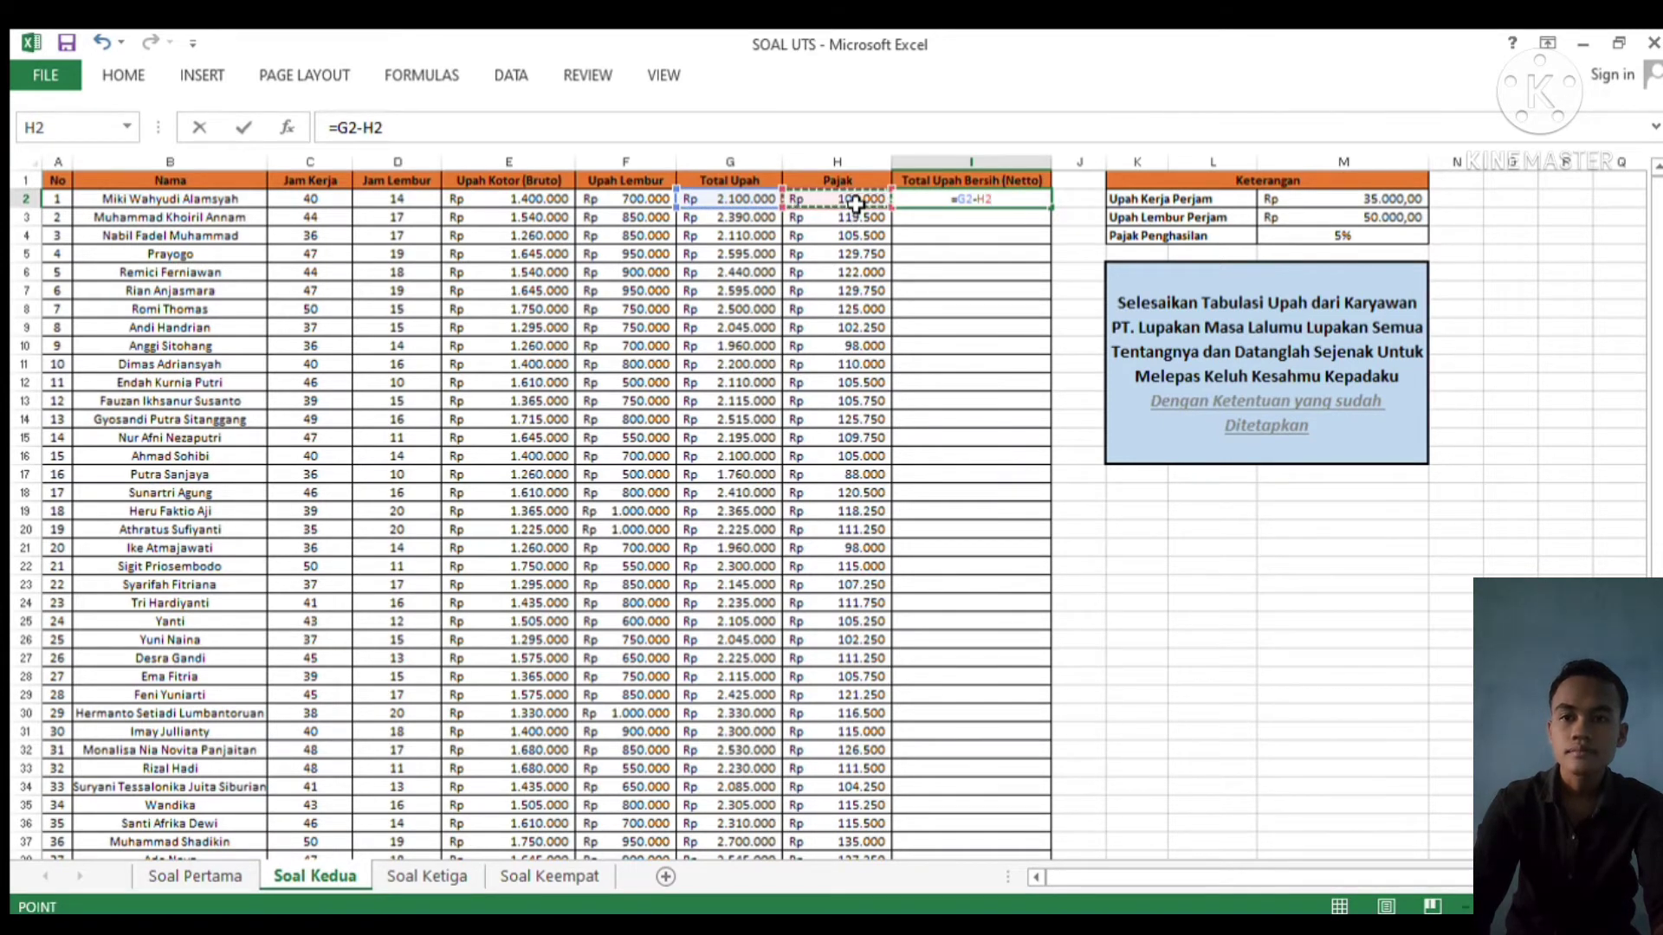
pyautogui.press('Return')
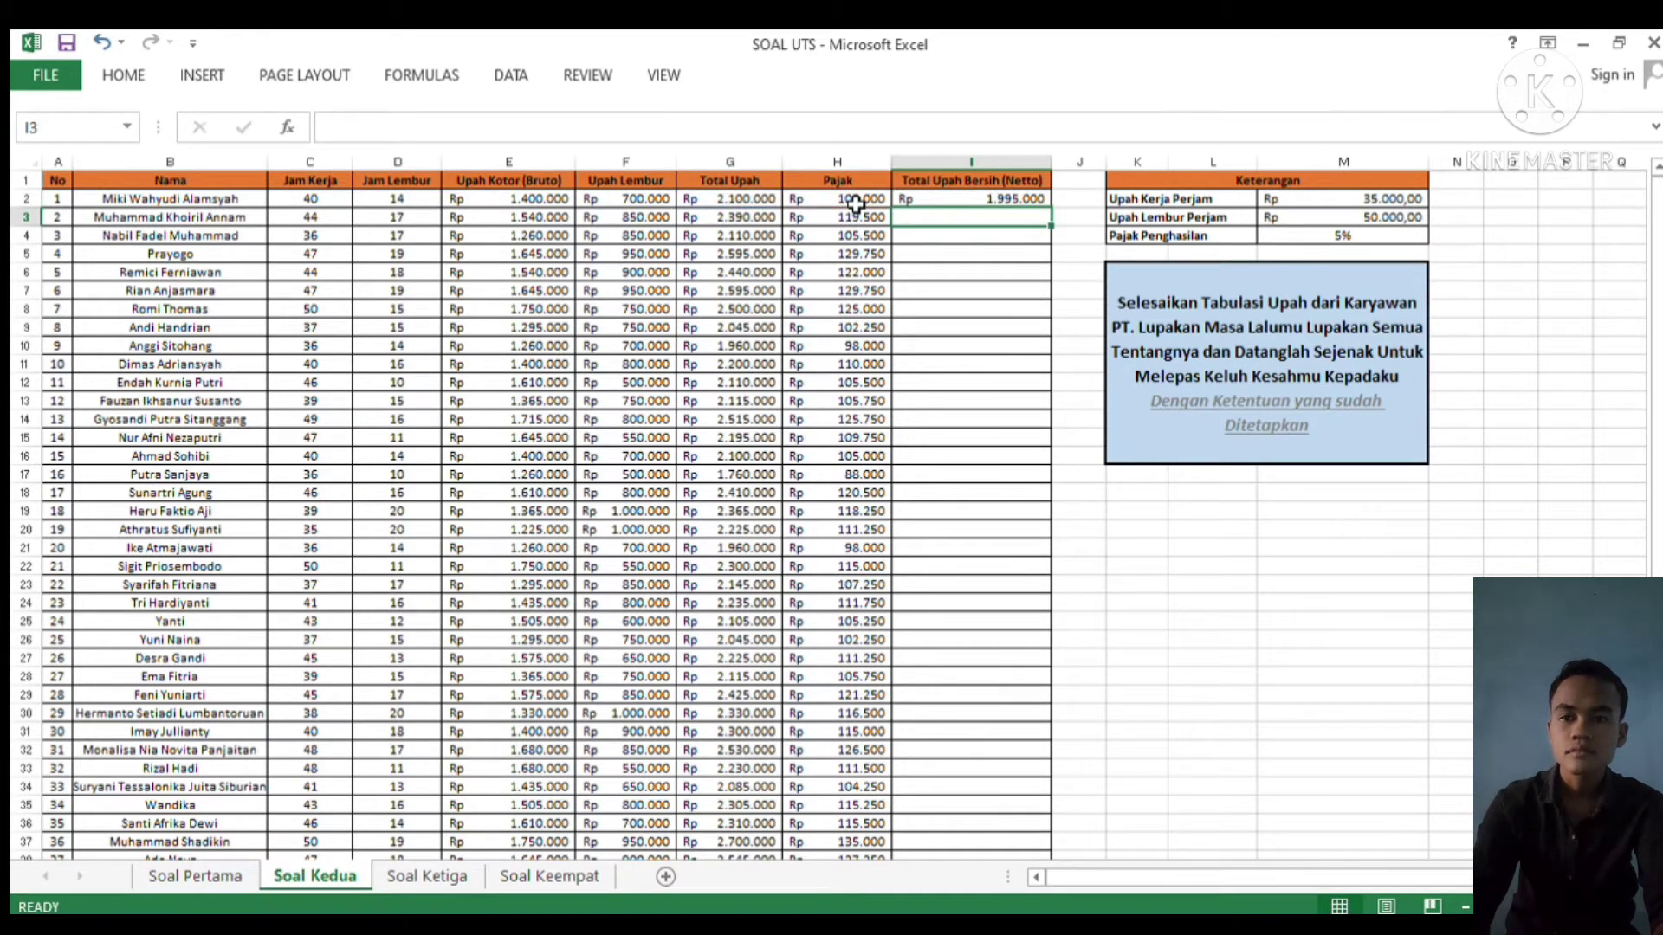
pyautogui.click(1008, 202)
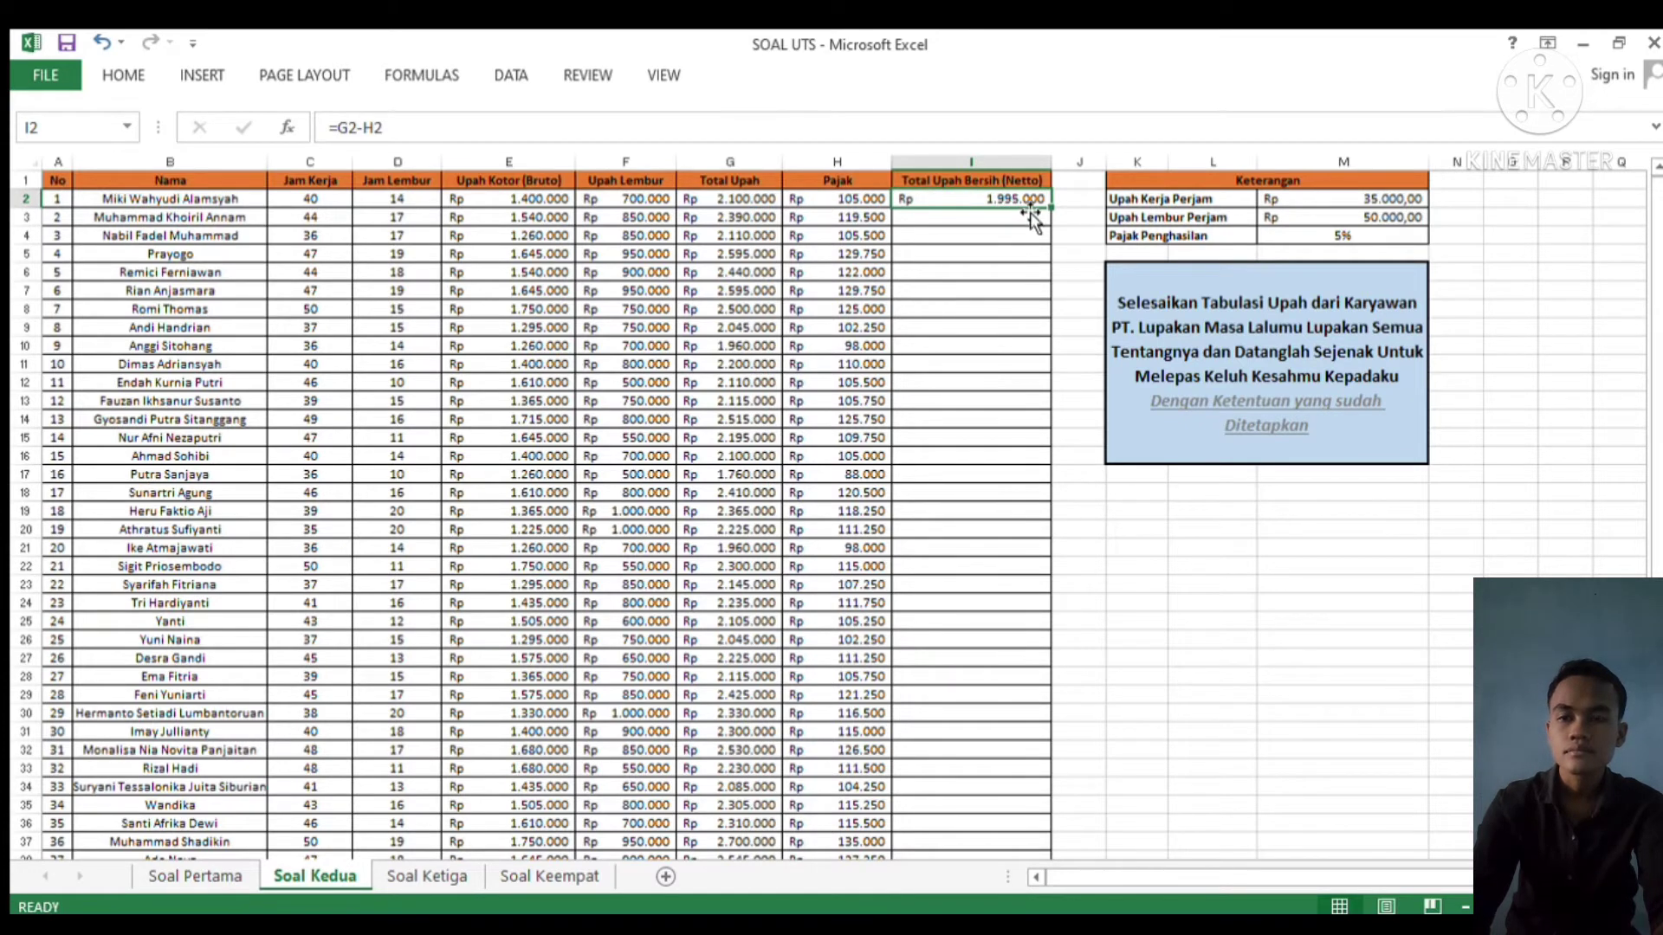
pyautogui.moveTo(1048, 211); pyautogui.dragTo(1022, 448)
pyautogui.moveTo(1034, 692); pyautogui.dragTo(974, 797)
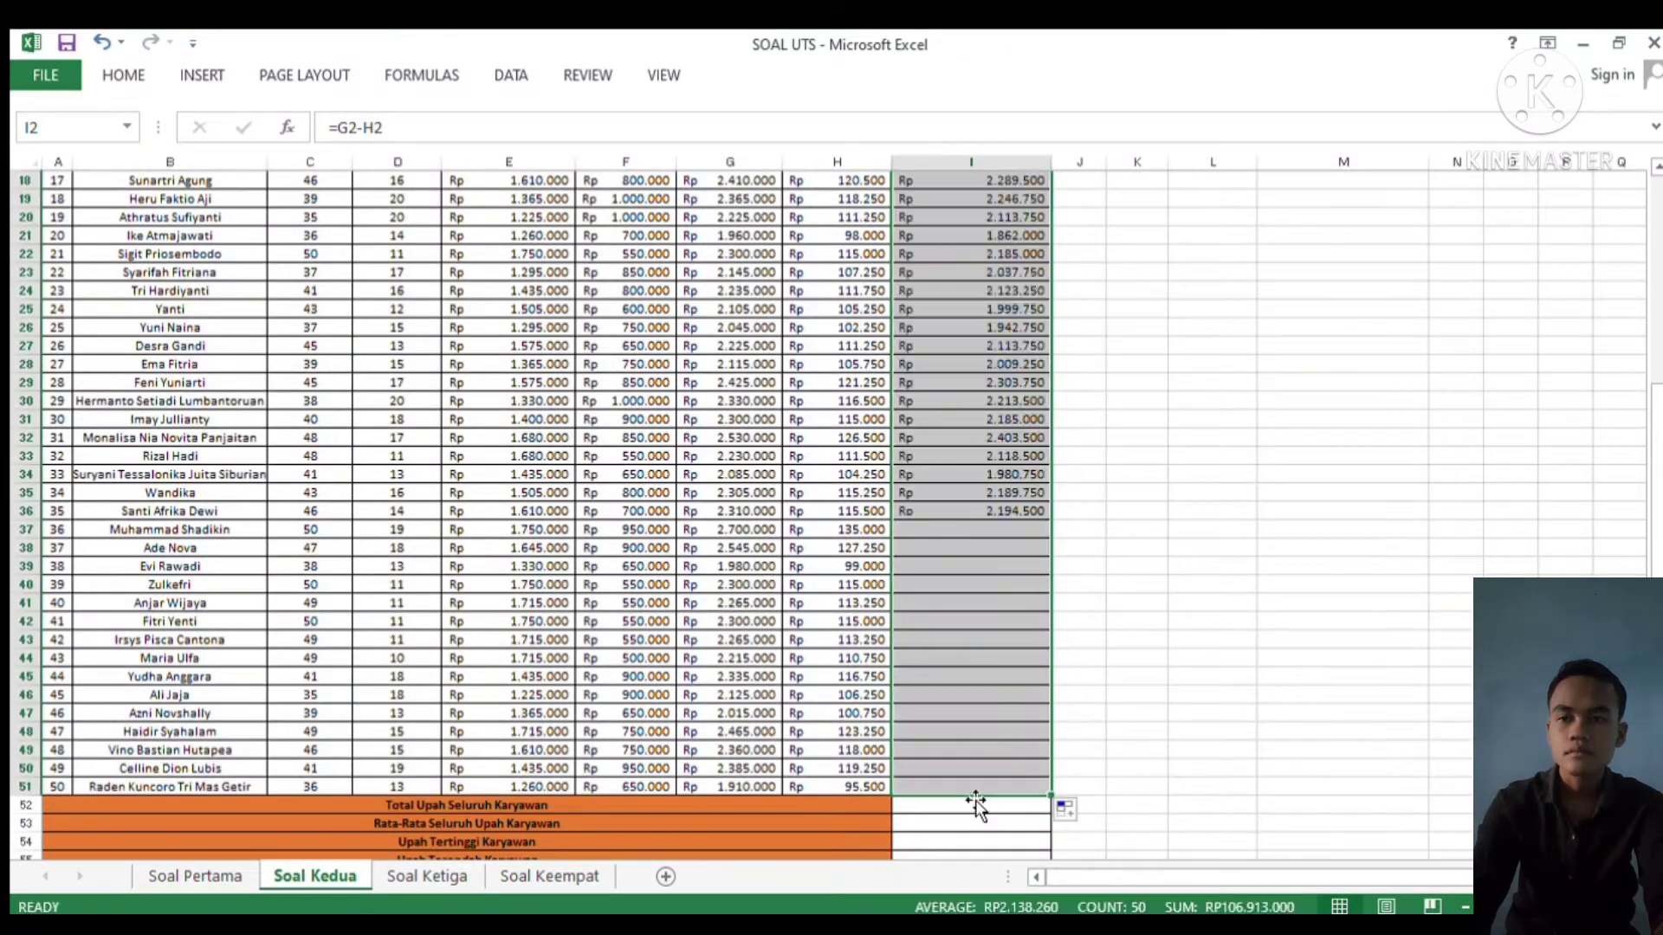
# Review the filled Total Upah Bersih (Netto) column from its lower rows back up to the header
pyautogui.click(982, 588)
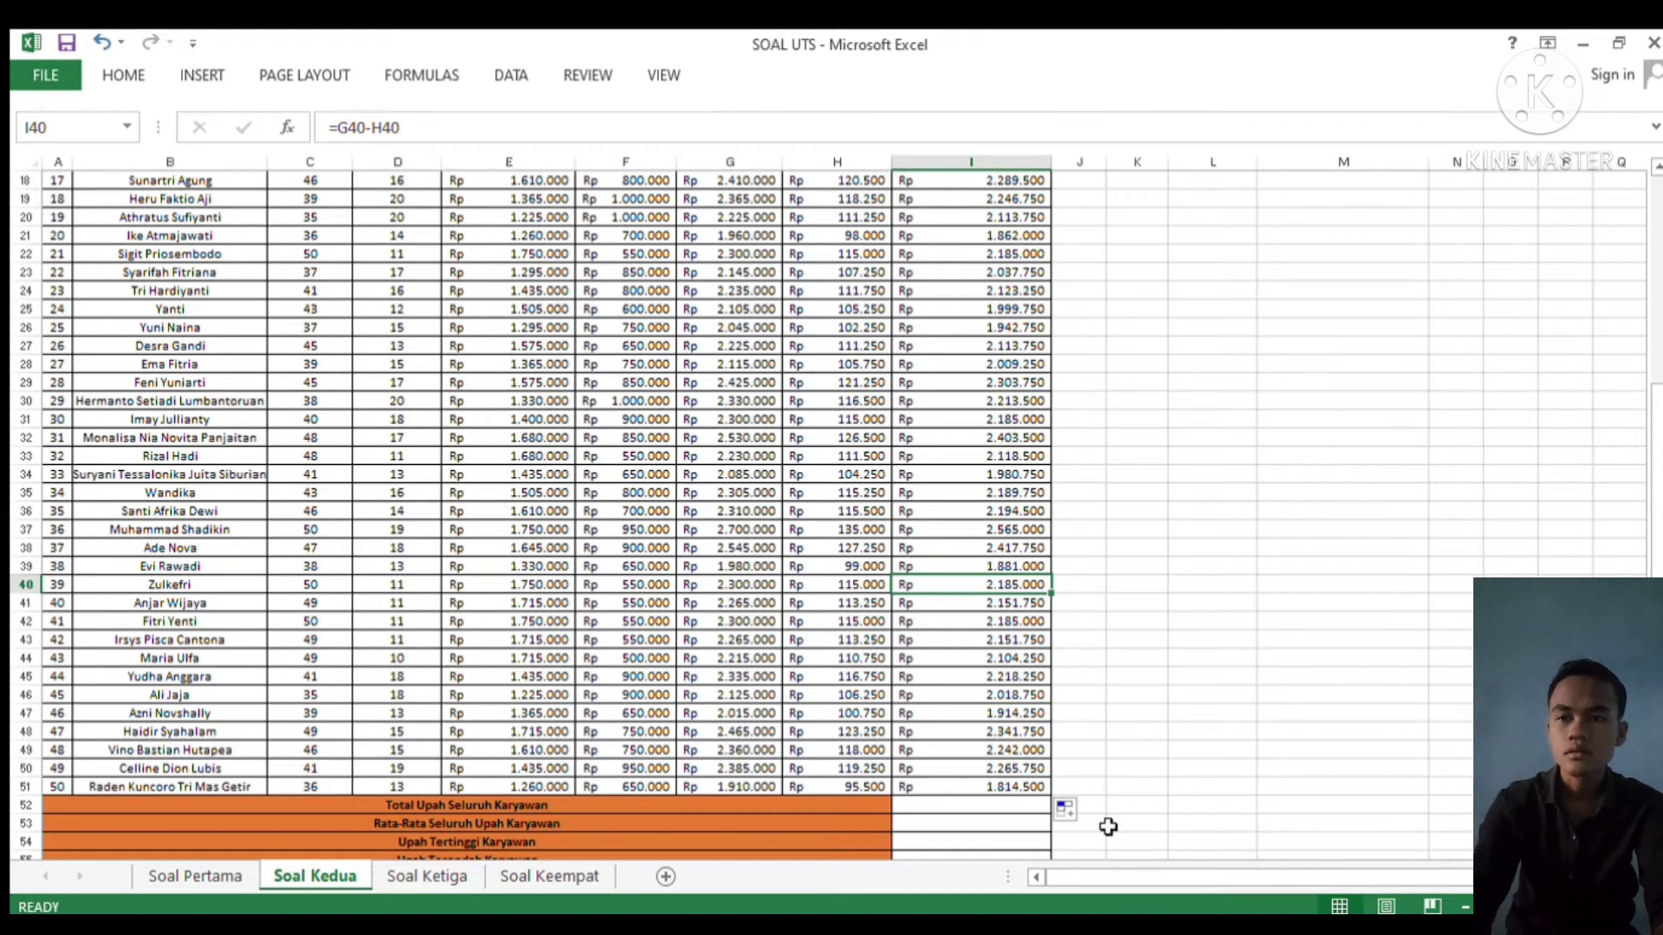
pyautogui.press('Up')
pyautogui.press('Up')
pyautogui.press('Up')
pyautogui.press('Up')
pyautogui.press('Up')
pyautogui.press('Up')
pyautogui.press('Up')
pyautogui.press('Up')
pyautogui.press('Up')
pyautogui.press('Up')
pyautogui.press('Up')
pyautogui.press('Up')
pyautogui.press('Up')
pyautogui.press('Up')
pyautogui.press('Up')
pyautogui.press('Up')
pyautogui.press('Up')
pyautogui.press('Up')
pyautogui.press('Up')
pyautogui.press('Up')
pyautogui.press('Up')
pyautogui.press('Up')
pyautogui.press('Up')
pyautogui.press('Up')
pyautogui.press('Up')
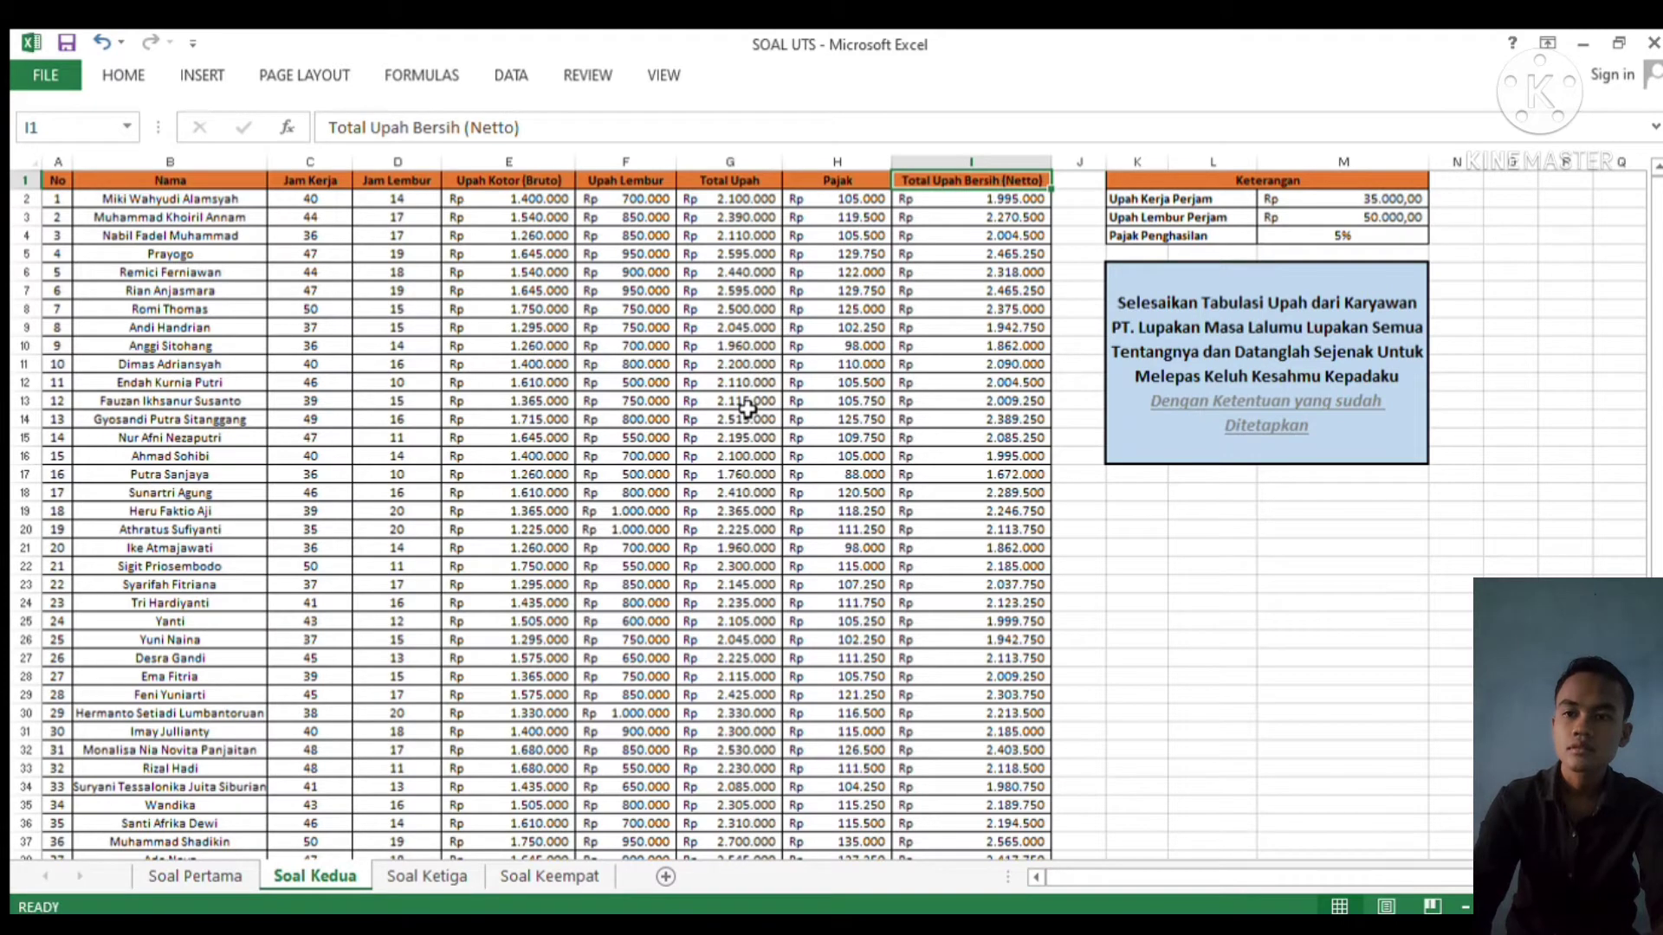
# Calculate Total Upah Seluruh Karyawan in I52 with the SUM of the net wages in I2:I51
pyautogui.press('Down')
pyautogui.press('Down')
pyautogui.press('Down')
pyautogui.press('Down')
pyautogui.press('Down')
pyautogui.press('Down')
pyautogui.press('Down')
pyautogui.press('Down')
pyautogui.press('Down')
pyautogui.press('Down')
pyautogui.press('Down')
pyautogui.press('Down')
pyautogui.press('Down')
pyautogui.press('Down')
pyautogui.press('Down')
pyautogui.press('Down')
pyautogui.press('Down')
pyautogui.press('Down')
pyautogui.press('Down')
pyautogui.press('Down')
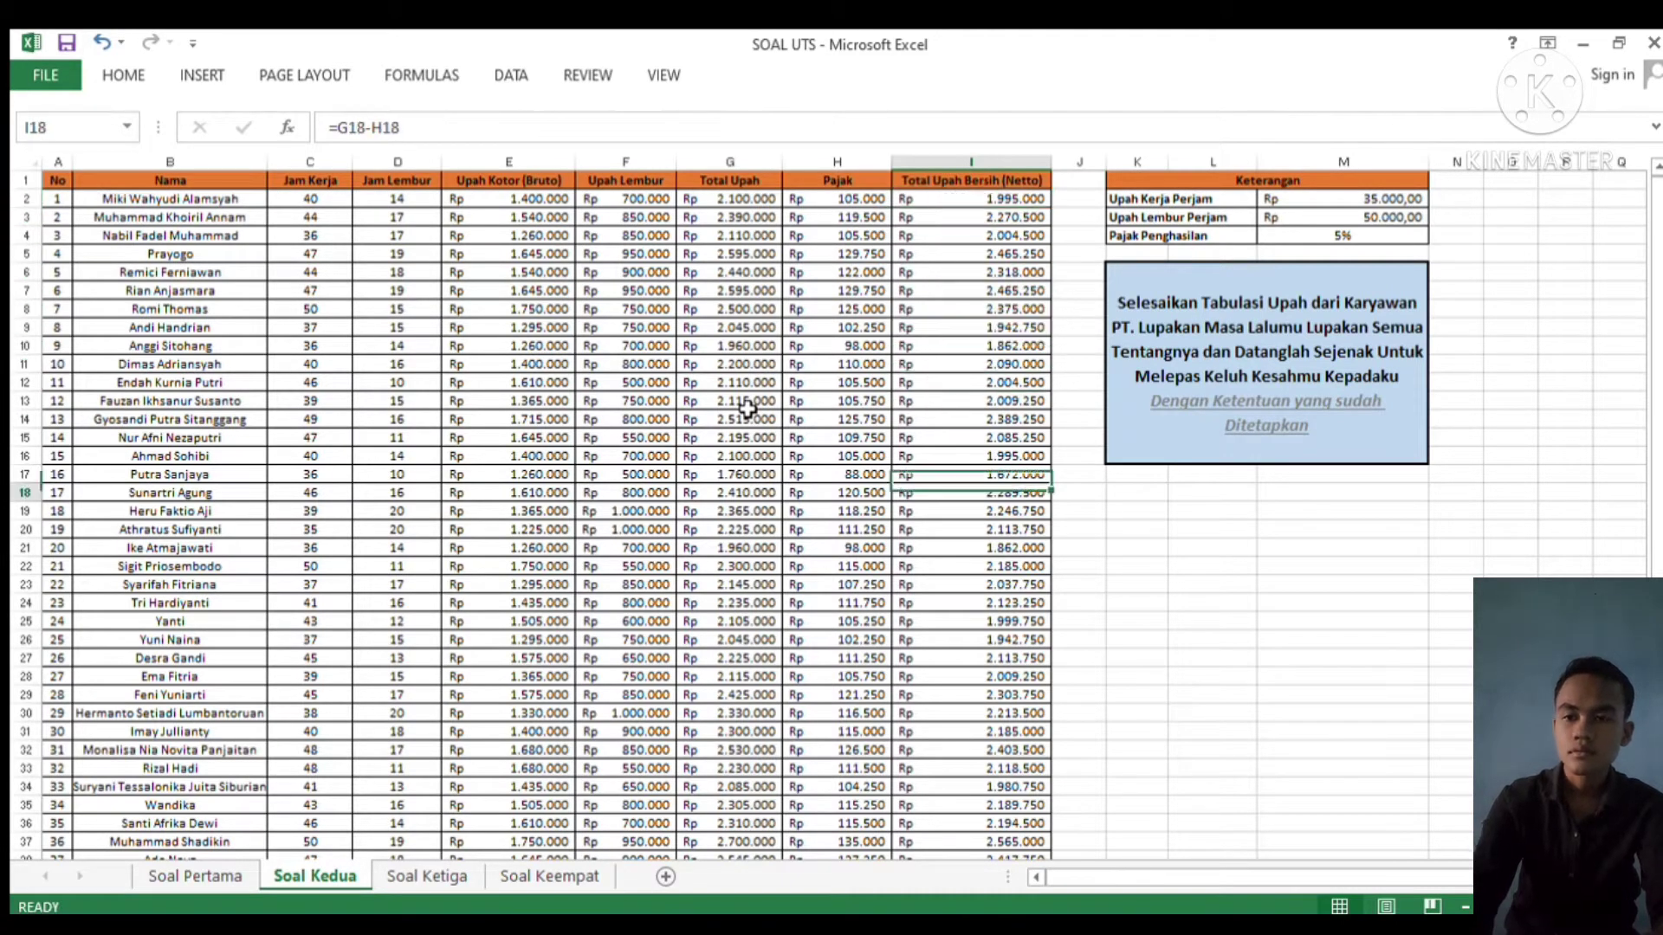
pyautogui.press('Down')
pyautogui.press('Down')
pyautogui.press('Down')
pyautogui.press('Down')
pyautogui.press('Down')
pyautogui.press('Down')
pyautogui.press('Down')
pyautogui.press('Down')
pyautogui.press('Down')
pyautogui.press('Down')
pyautogui.press('Down')
pyautogui.press('Down')
pyautogui.press('Down')
pyautogui.press('Down')
pyautogui.press('Down')
pyautogui.press('Down')
pyautogui.press('Down')
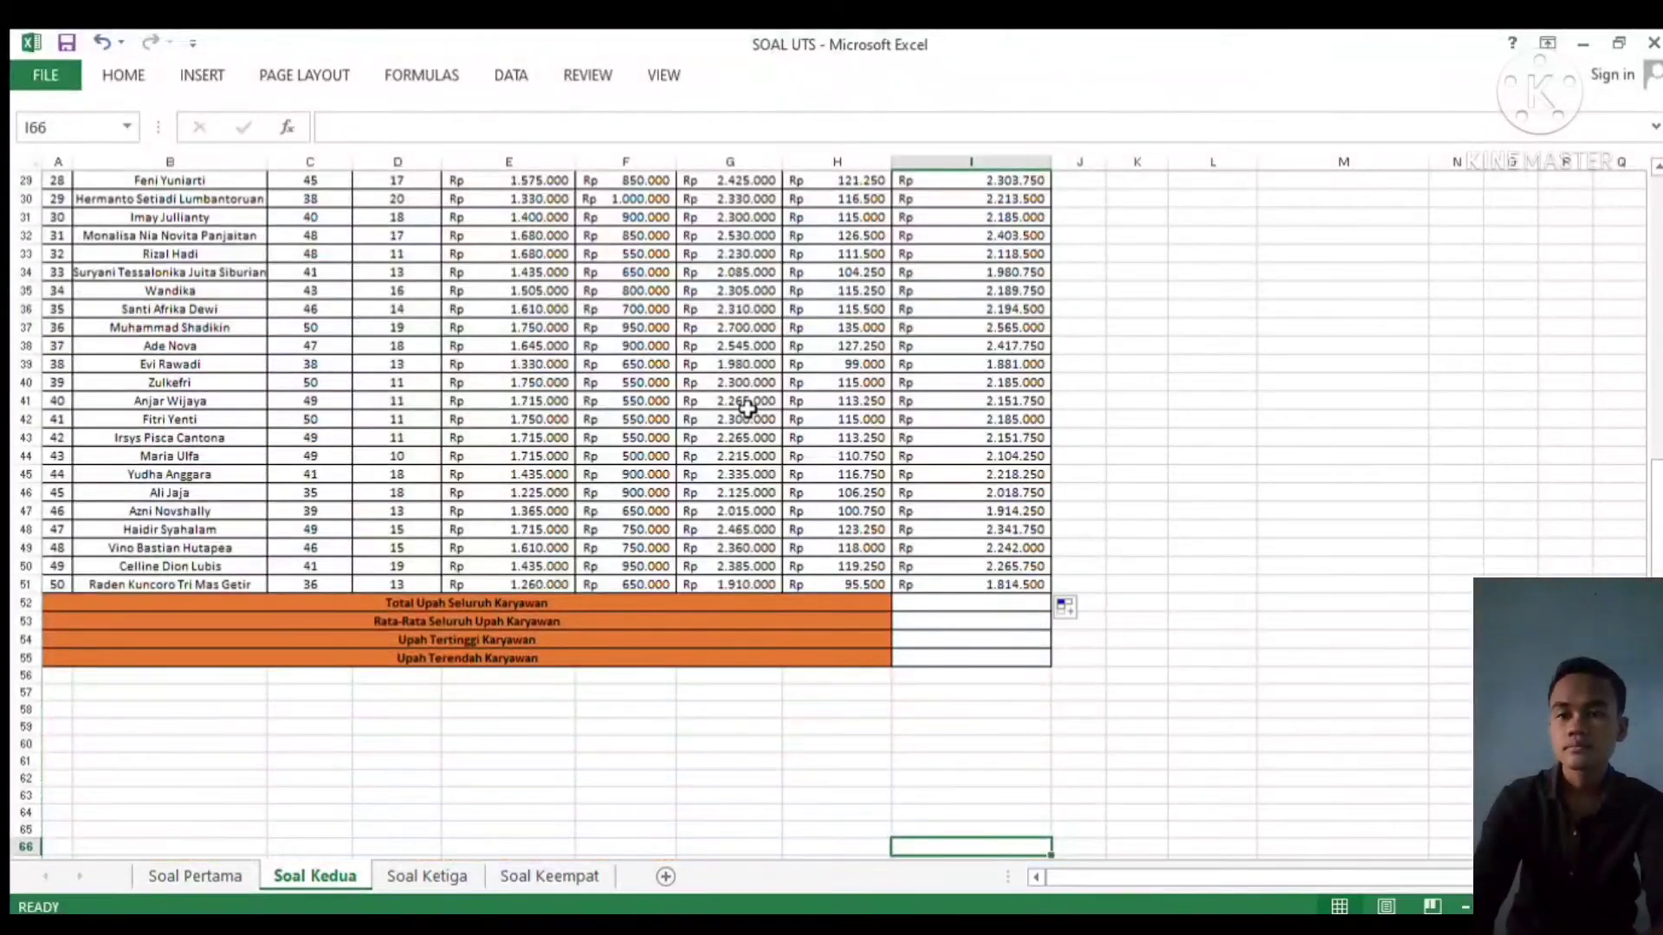
pyautogui.click(1005, 602)
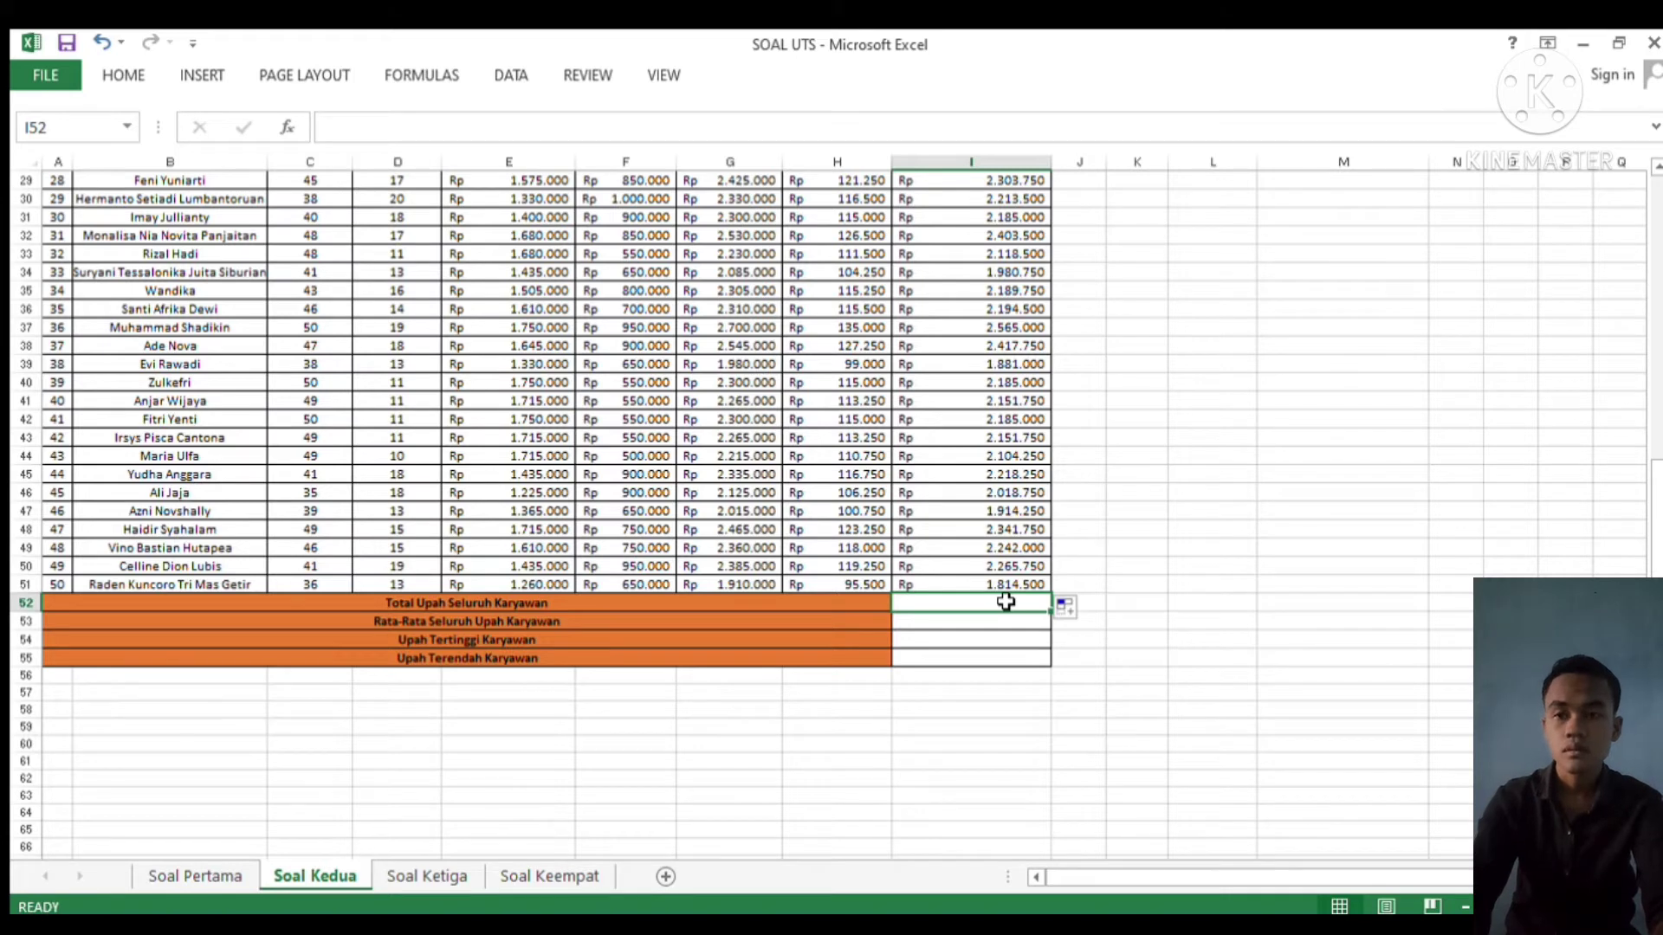
pyautogui.write('=')
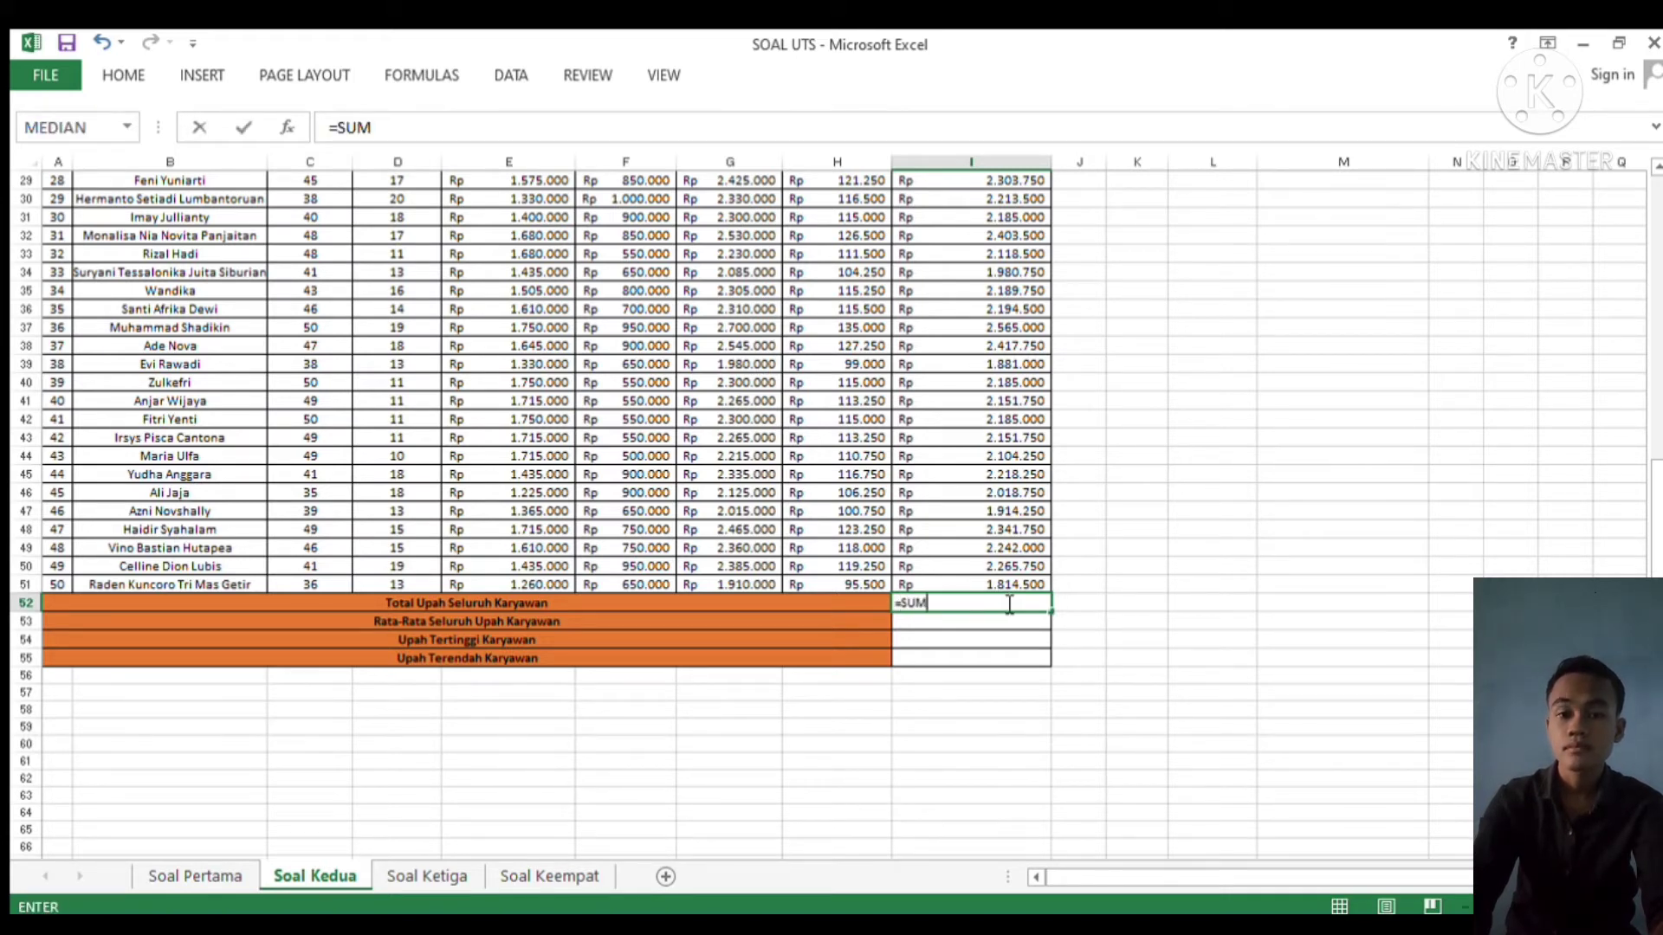
pyautogui.write('SUM(')
pyautogui.scroll(10, 831, 520)
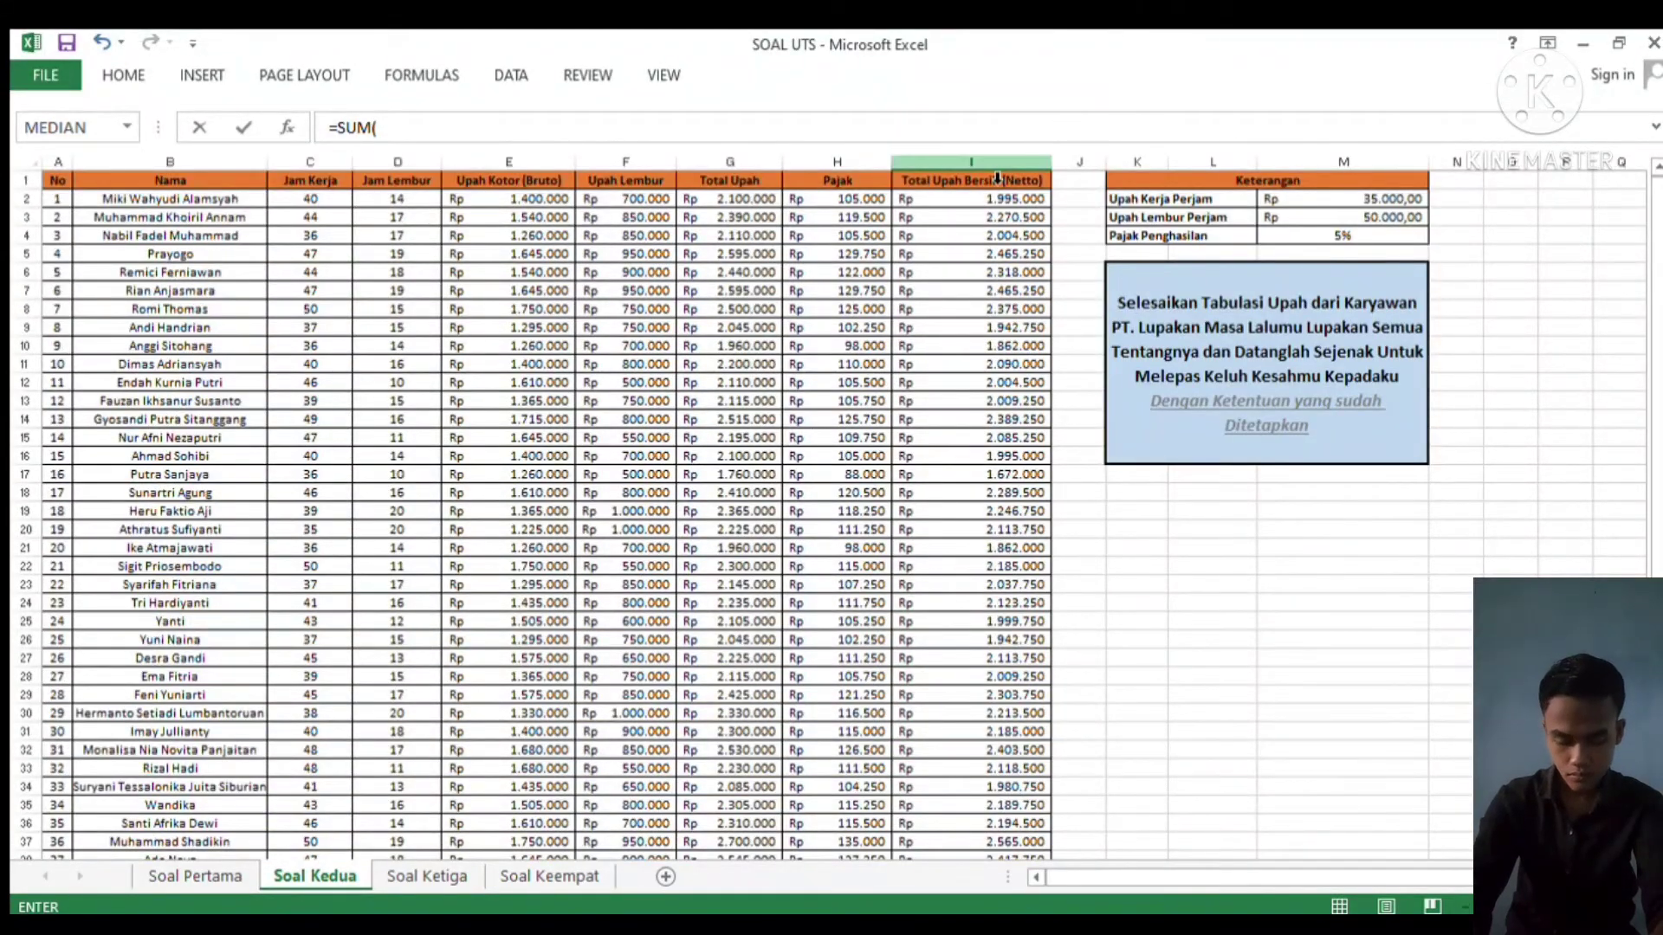
pyautogui.click(974, 200)
pyautogui.moveTo(975, 225); pyautogui.dragTo(984, 753)
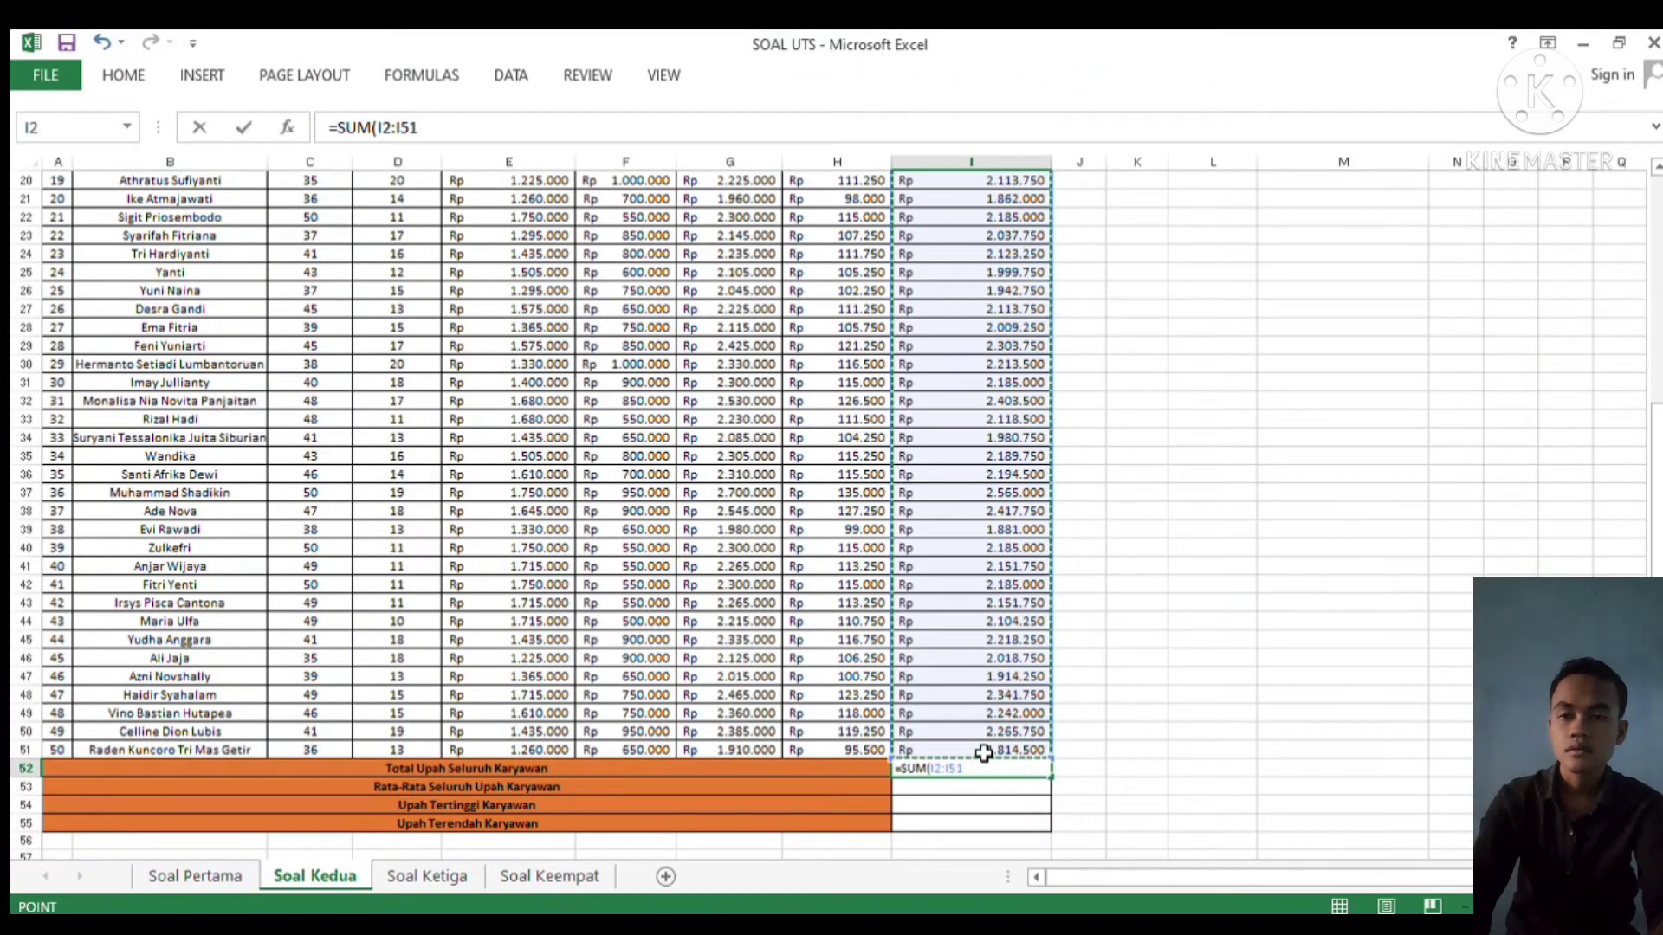
pyautogui.press('Return')
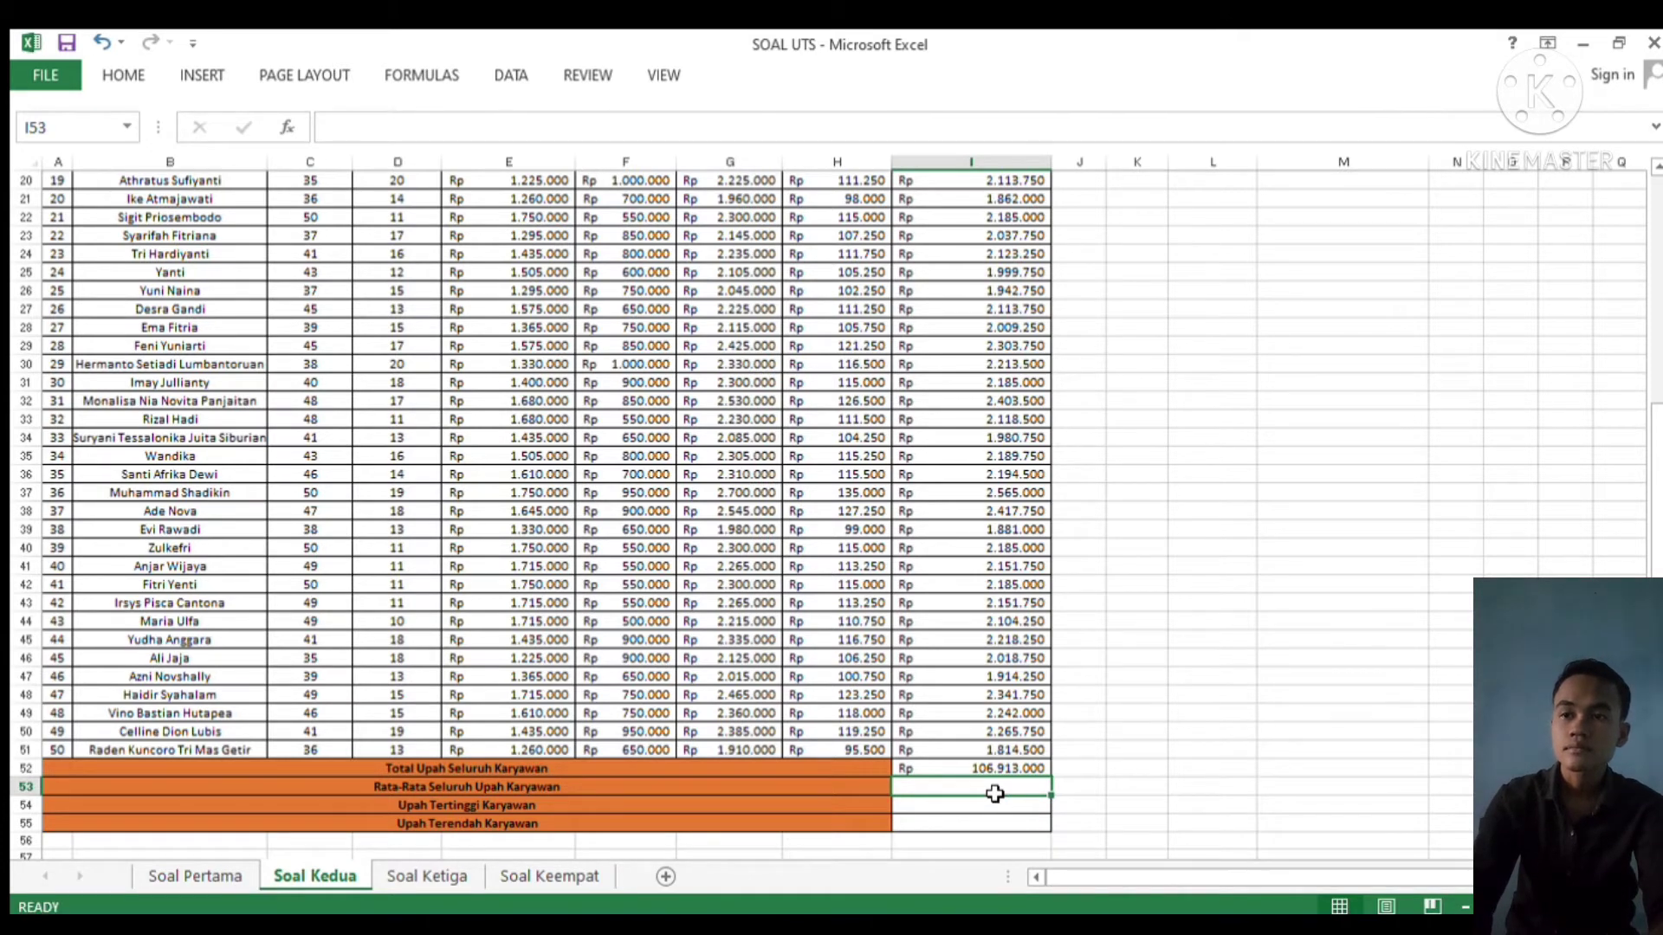
# Calculate Rata-Rata Seluruh Upah Karyawan in I53 with the AVERAGE of the net wages in I2:I51
pyautogui.write('=AVER')
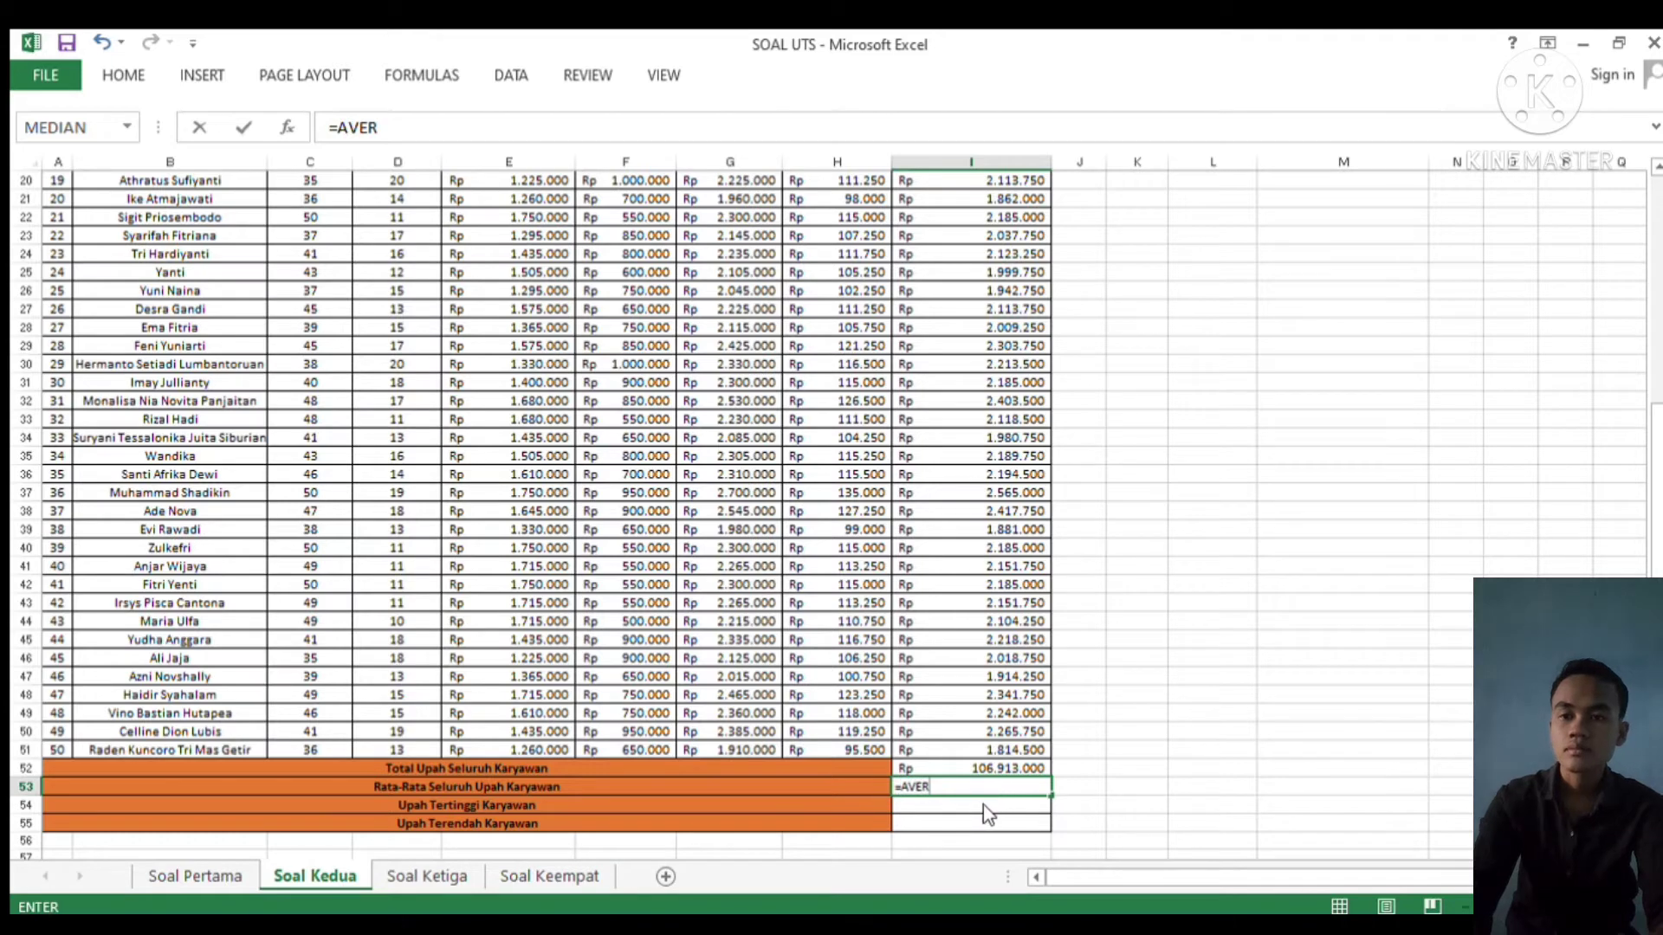
pyautogui.write('AGE(')
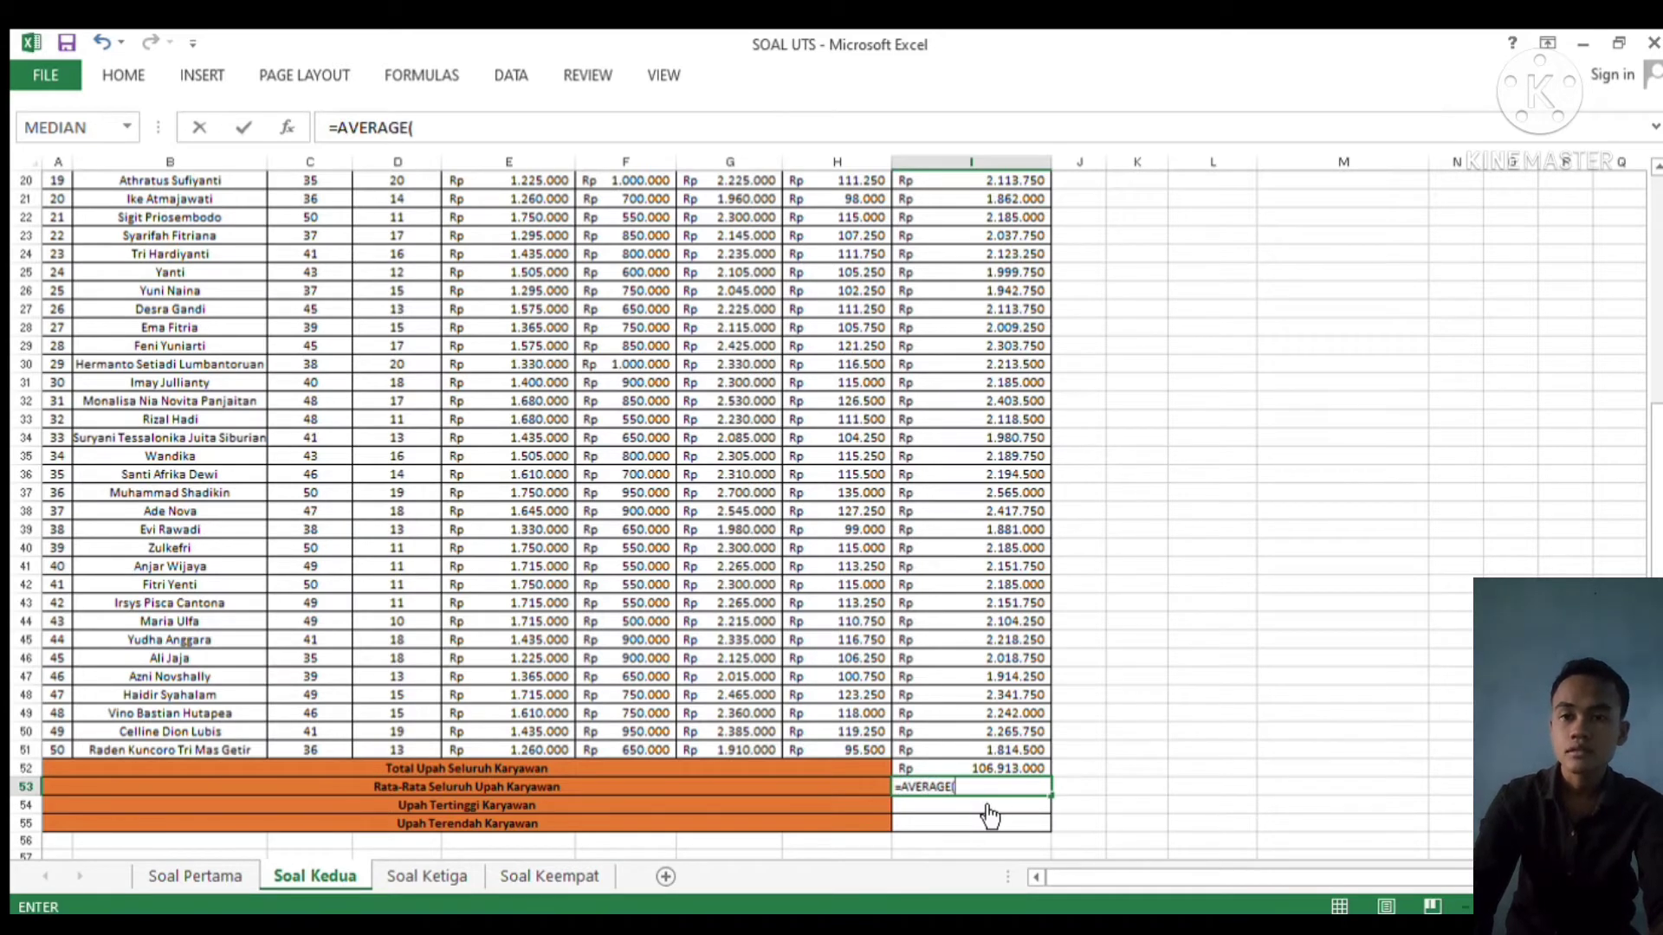
pyautogui.scroll(6, 1553, 375)
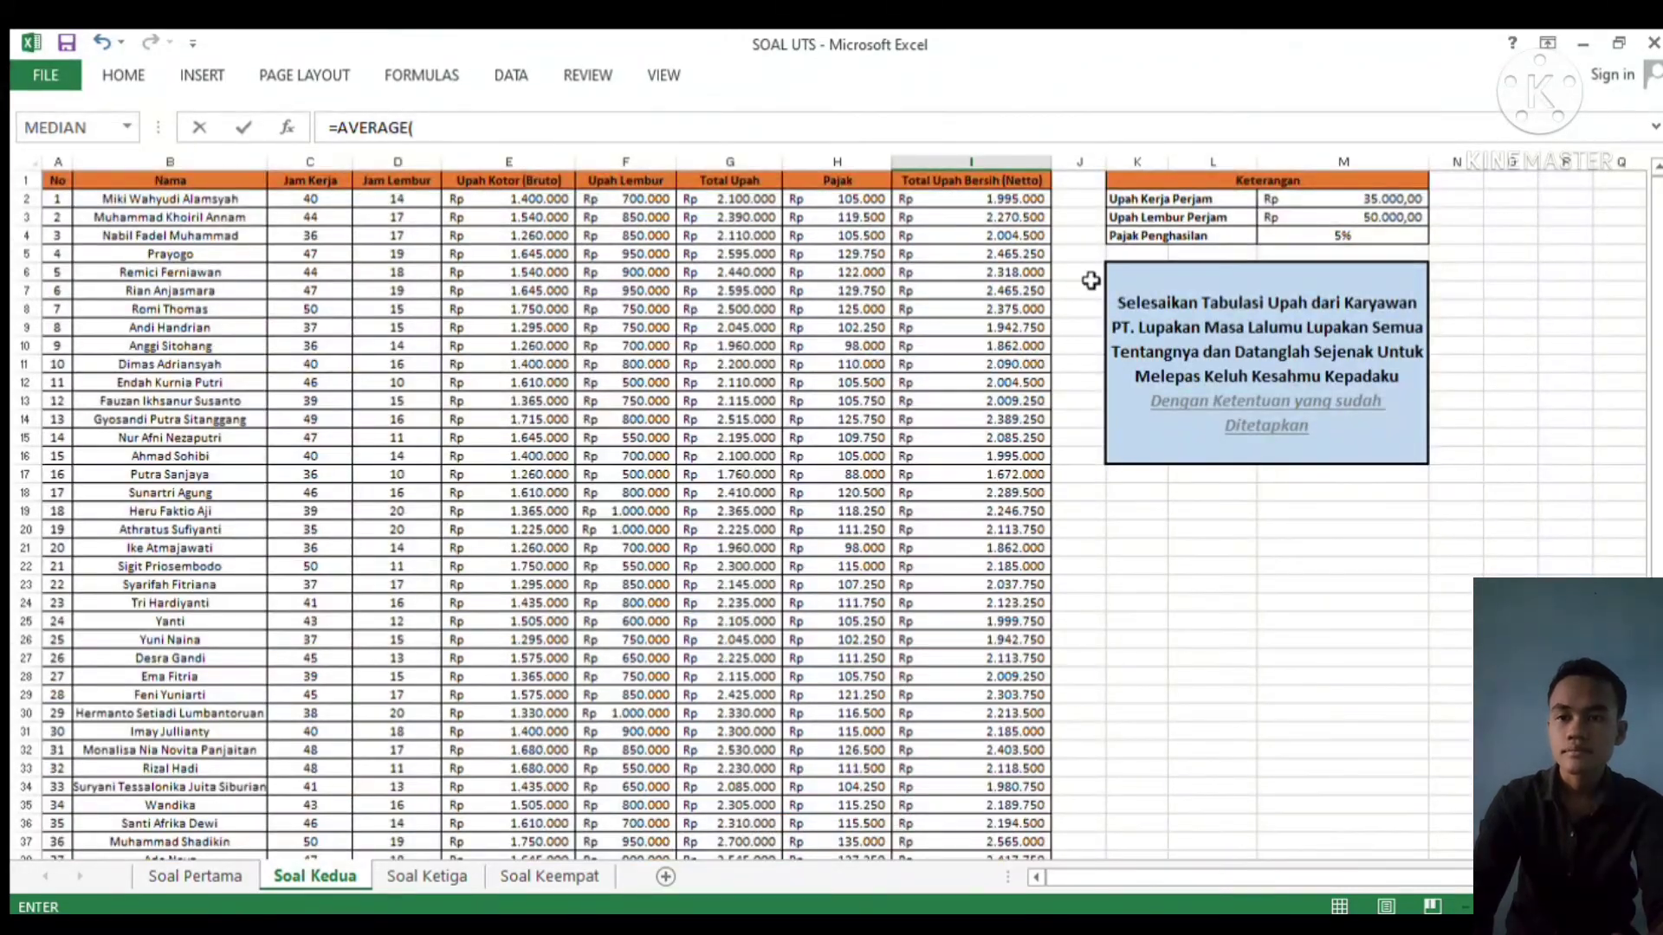
pyautogui.moveTo(988, 200); pyautogui.dragTo(968, 762)
pyautogui.press('Return')
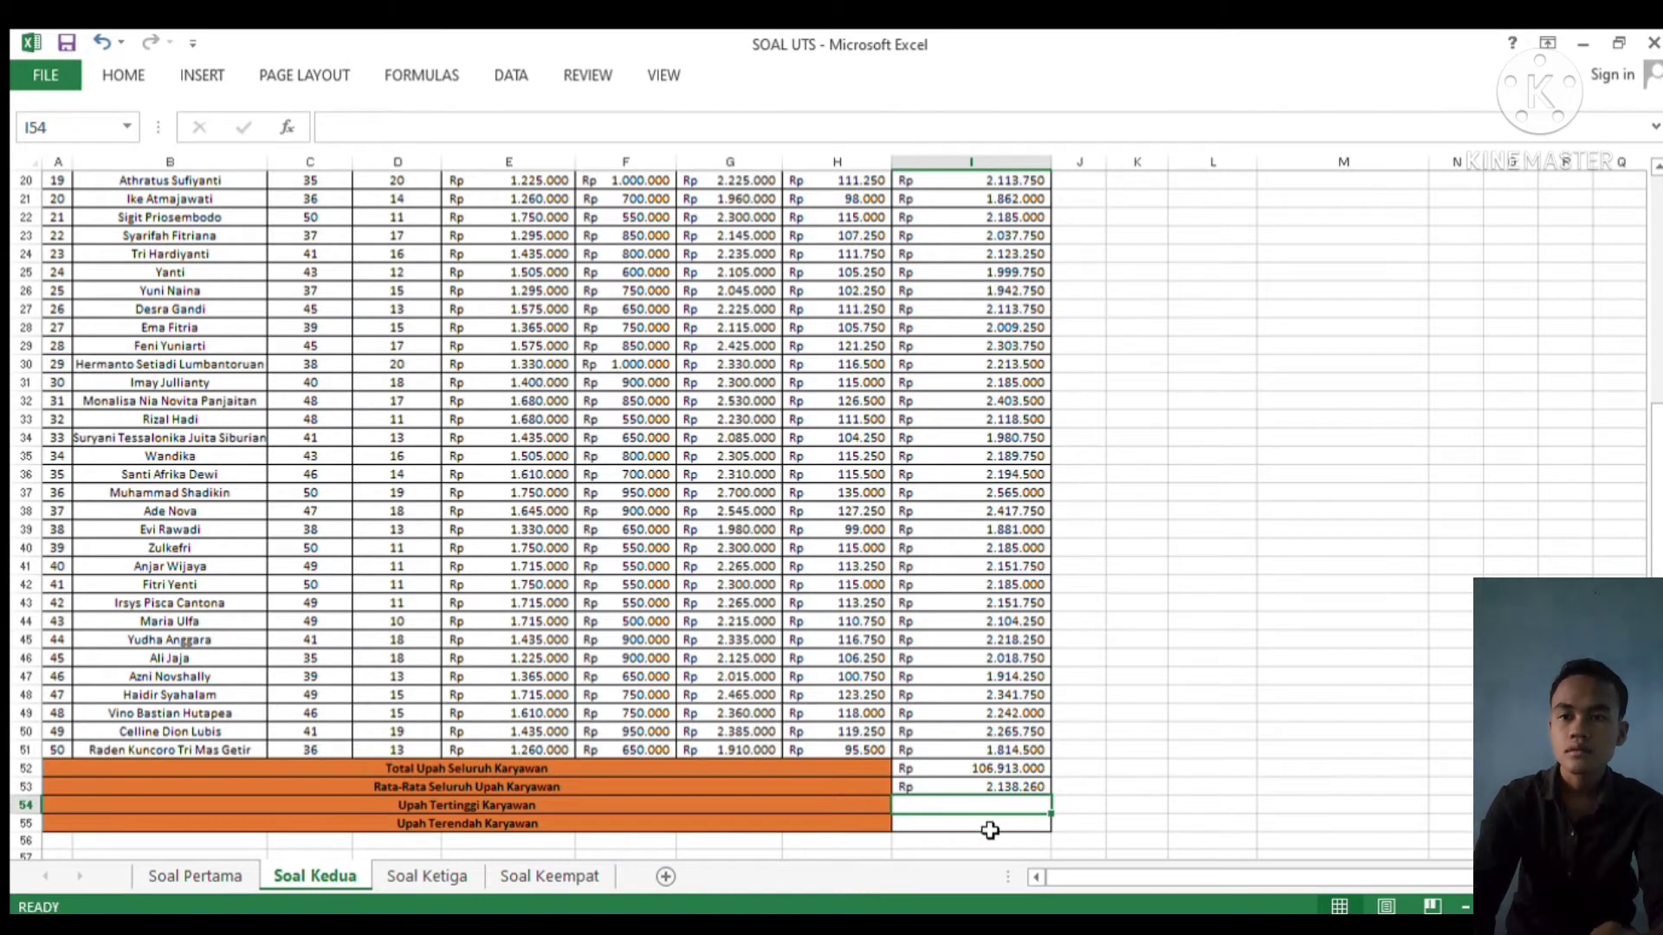
# Calculate Upah Tertinggi Karyawan in I54 with the MAX of the net wages in I2:I51
pyautogui.write('=')
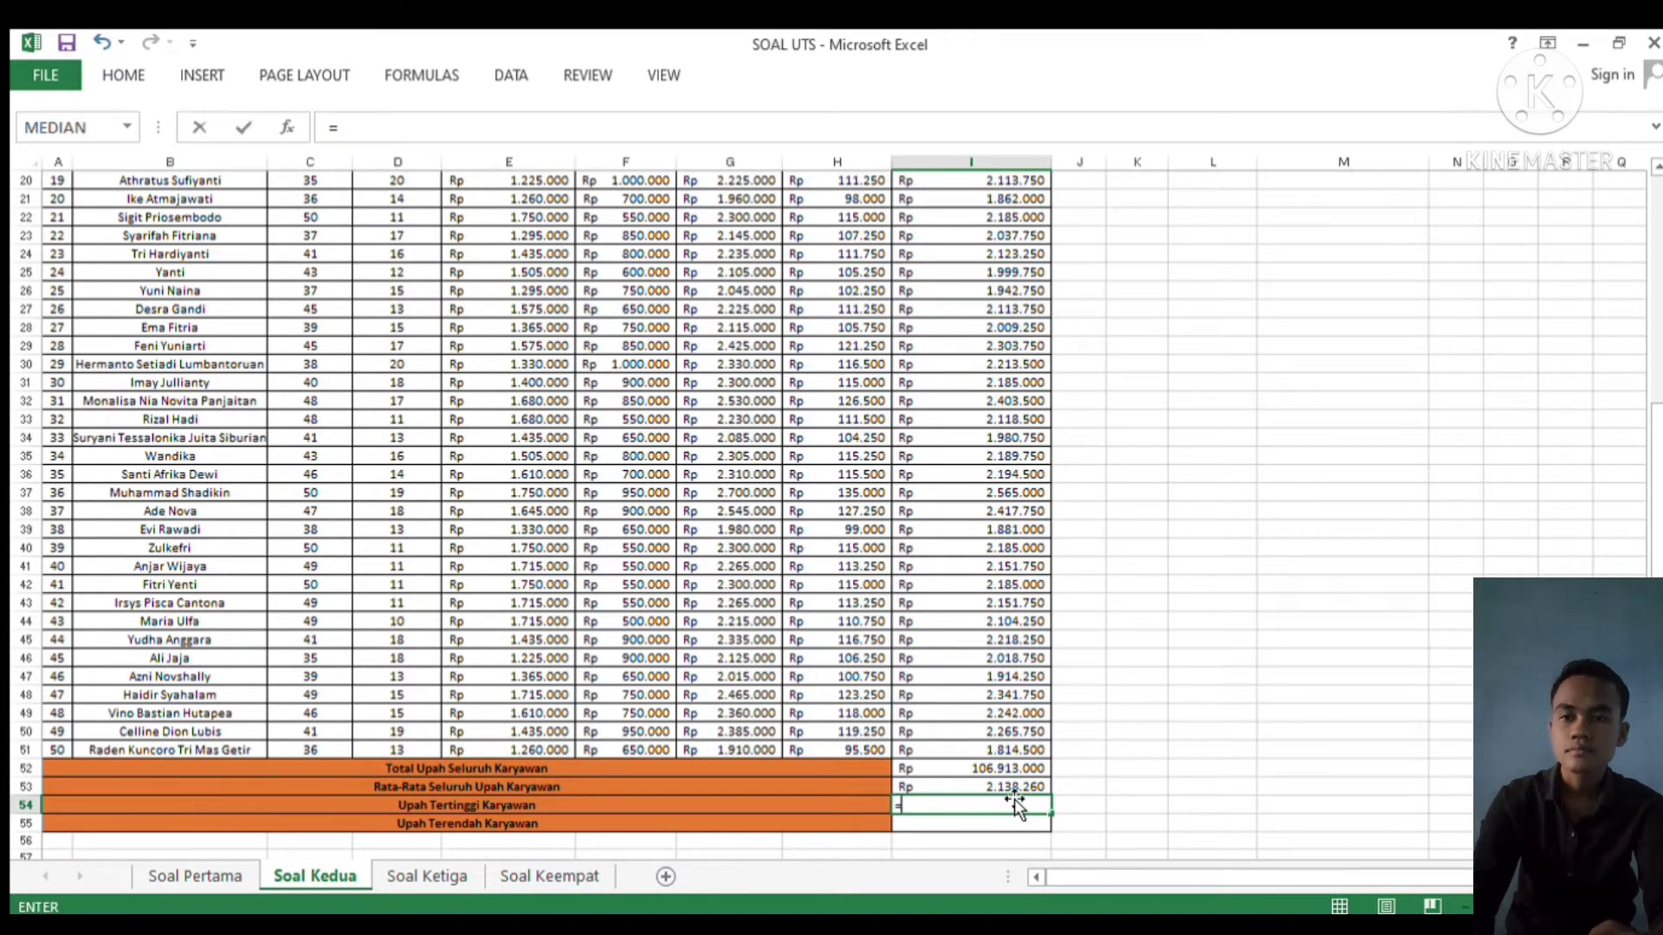
pyautogui.write('MAX(')
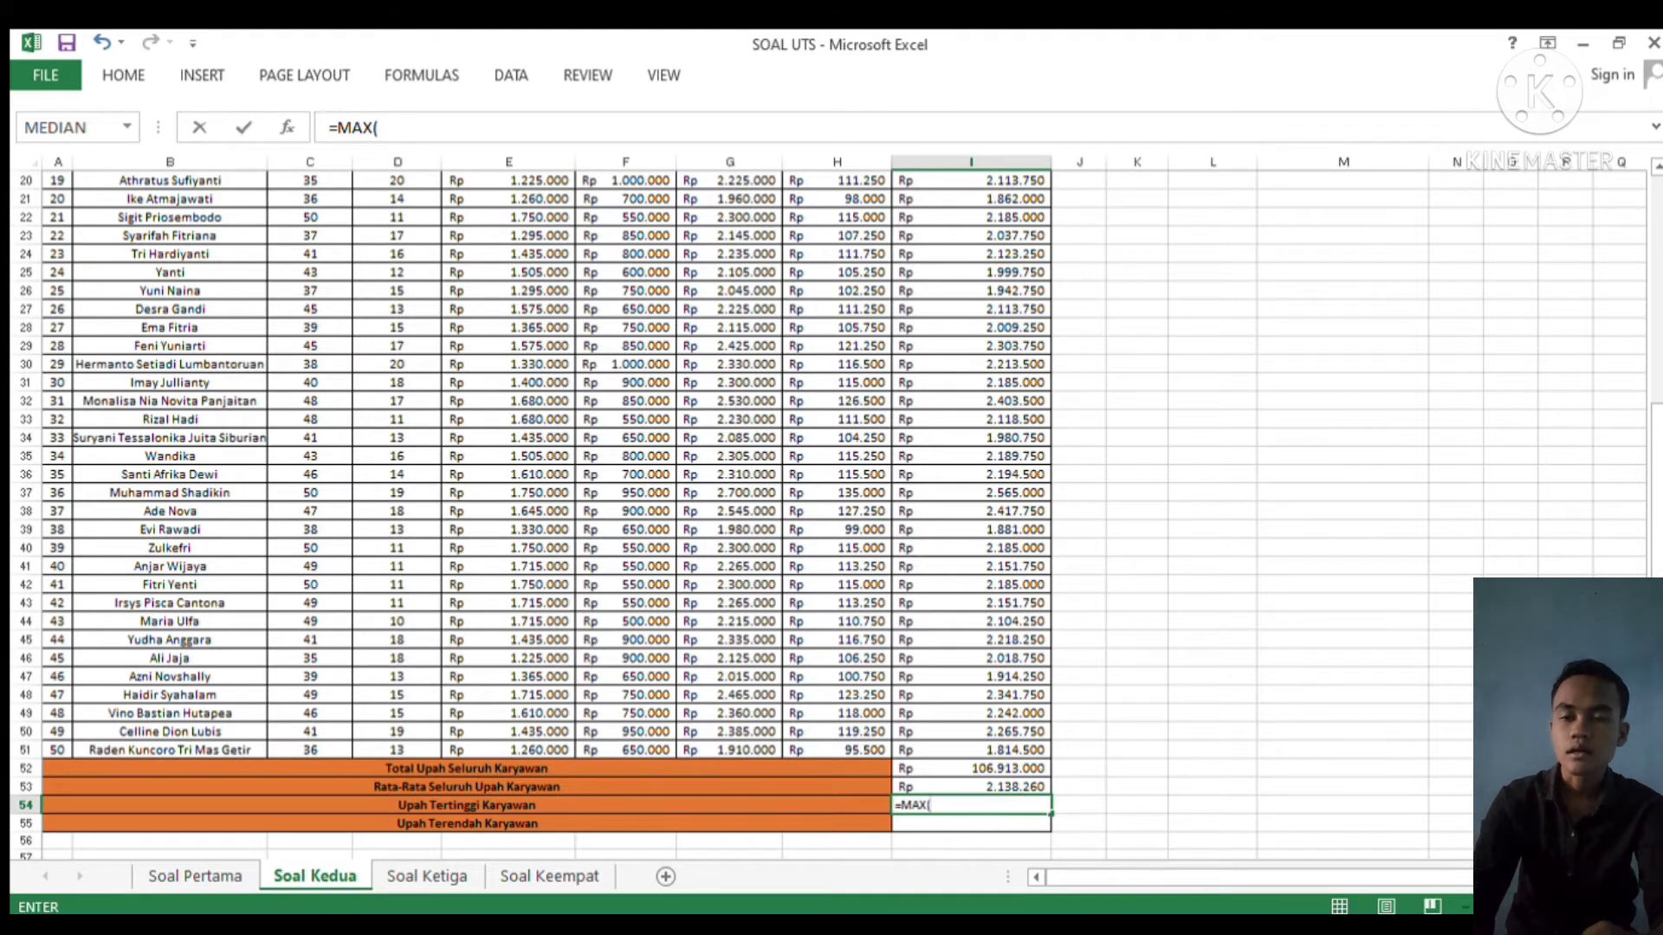
pyautogui.scroll(7, 1004, 218)
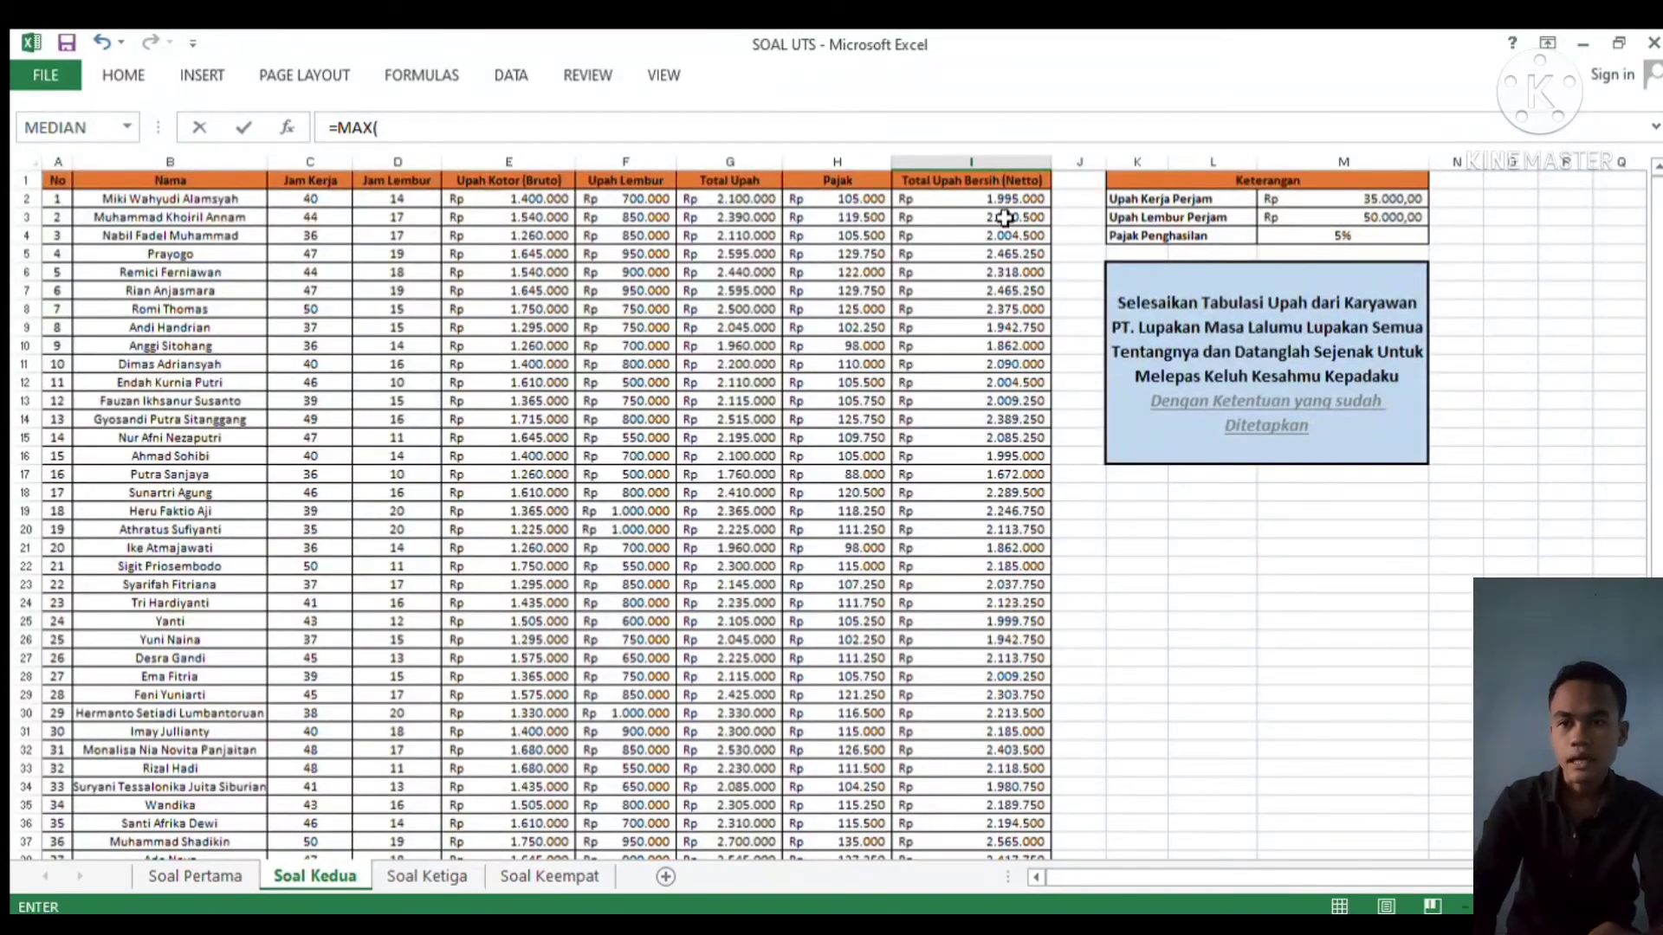
pyautogui.moveTo(1004, 199); pyautogui.dragTo(968, 753)
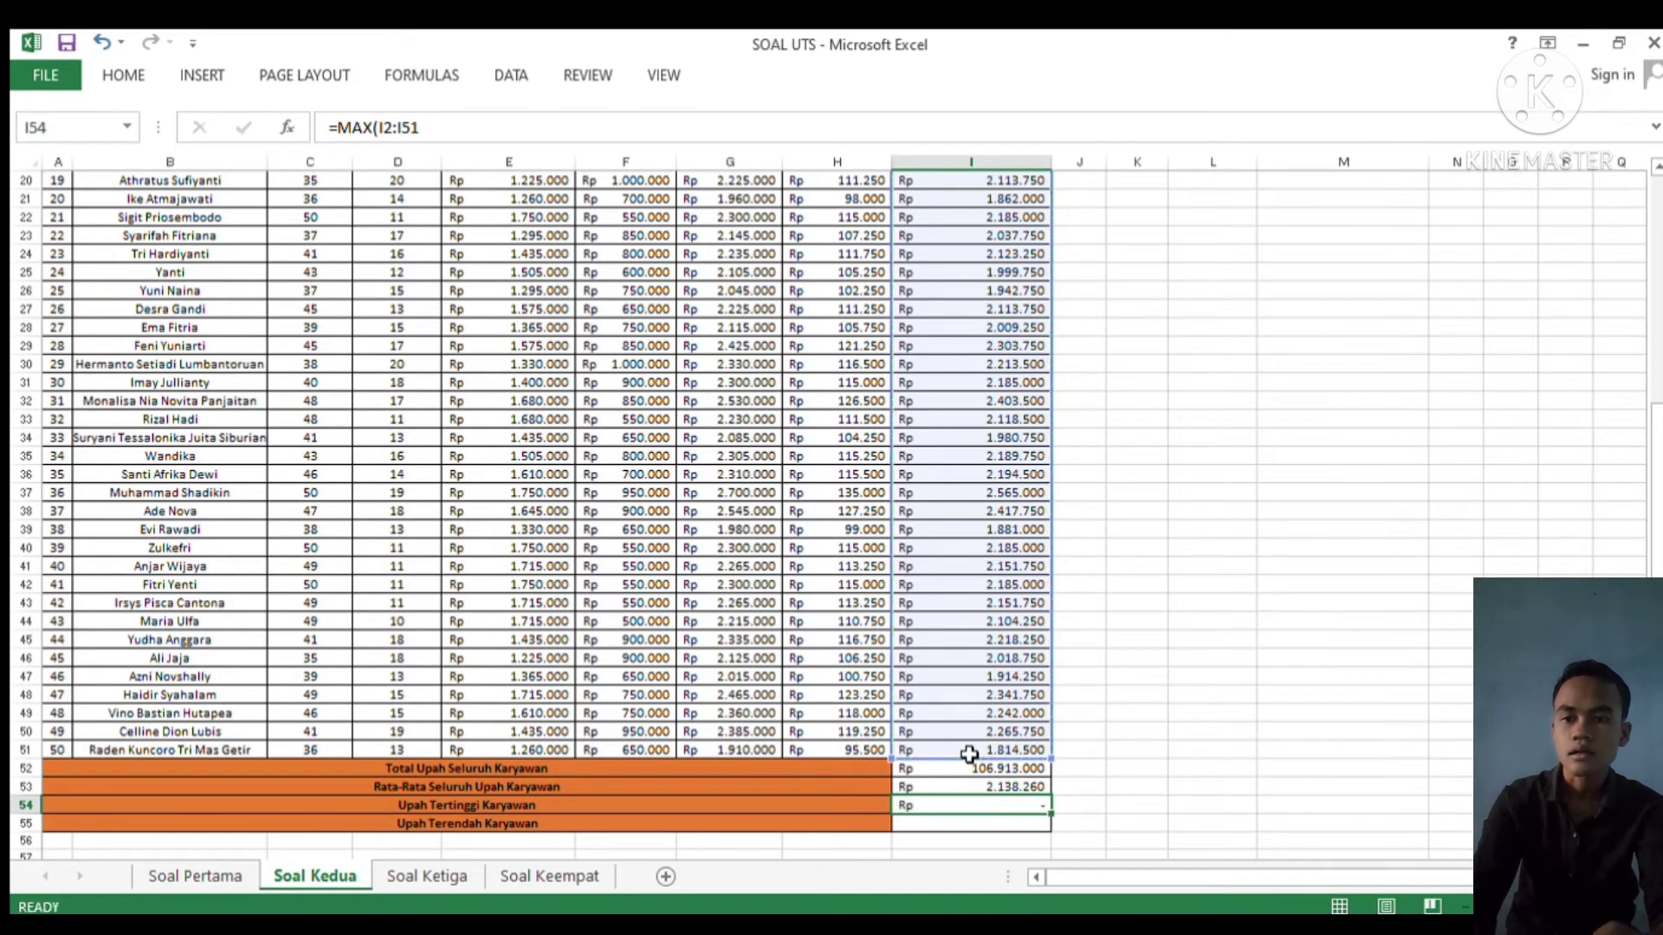
pyautogui.press('Return')
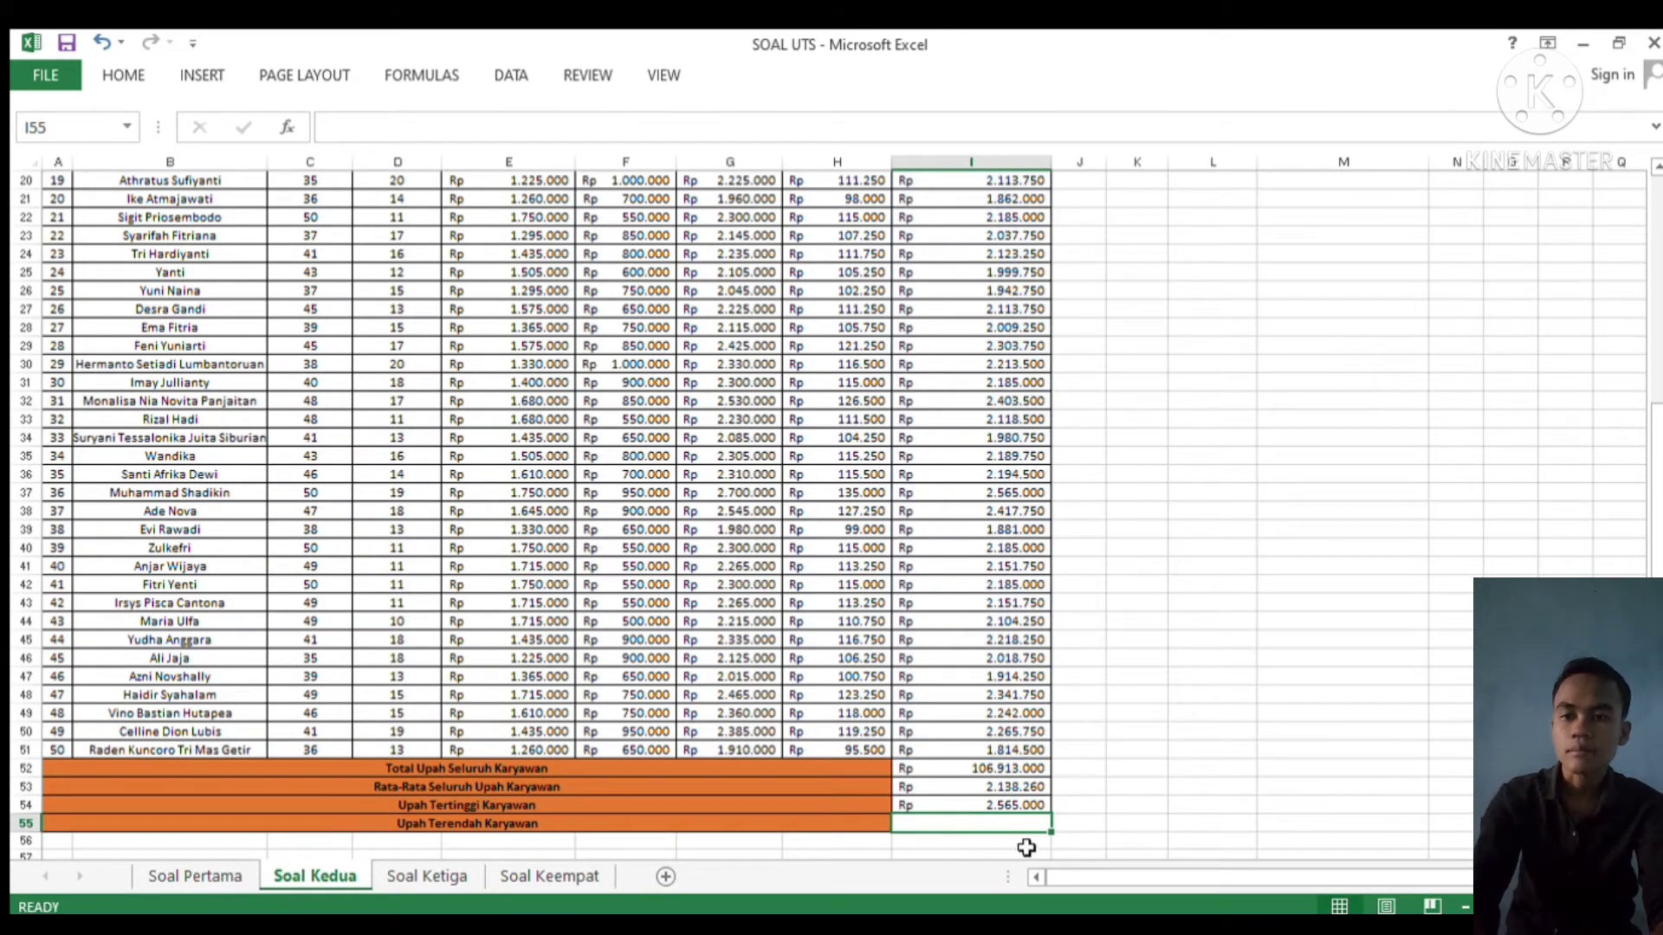
# Calculate Upah Terendah Karyawan in I55 with the MIN of the net wages in I2:I51
pyautogui.write('=')
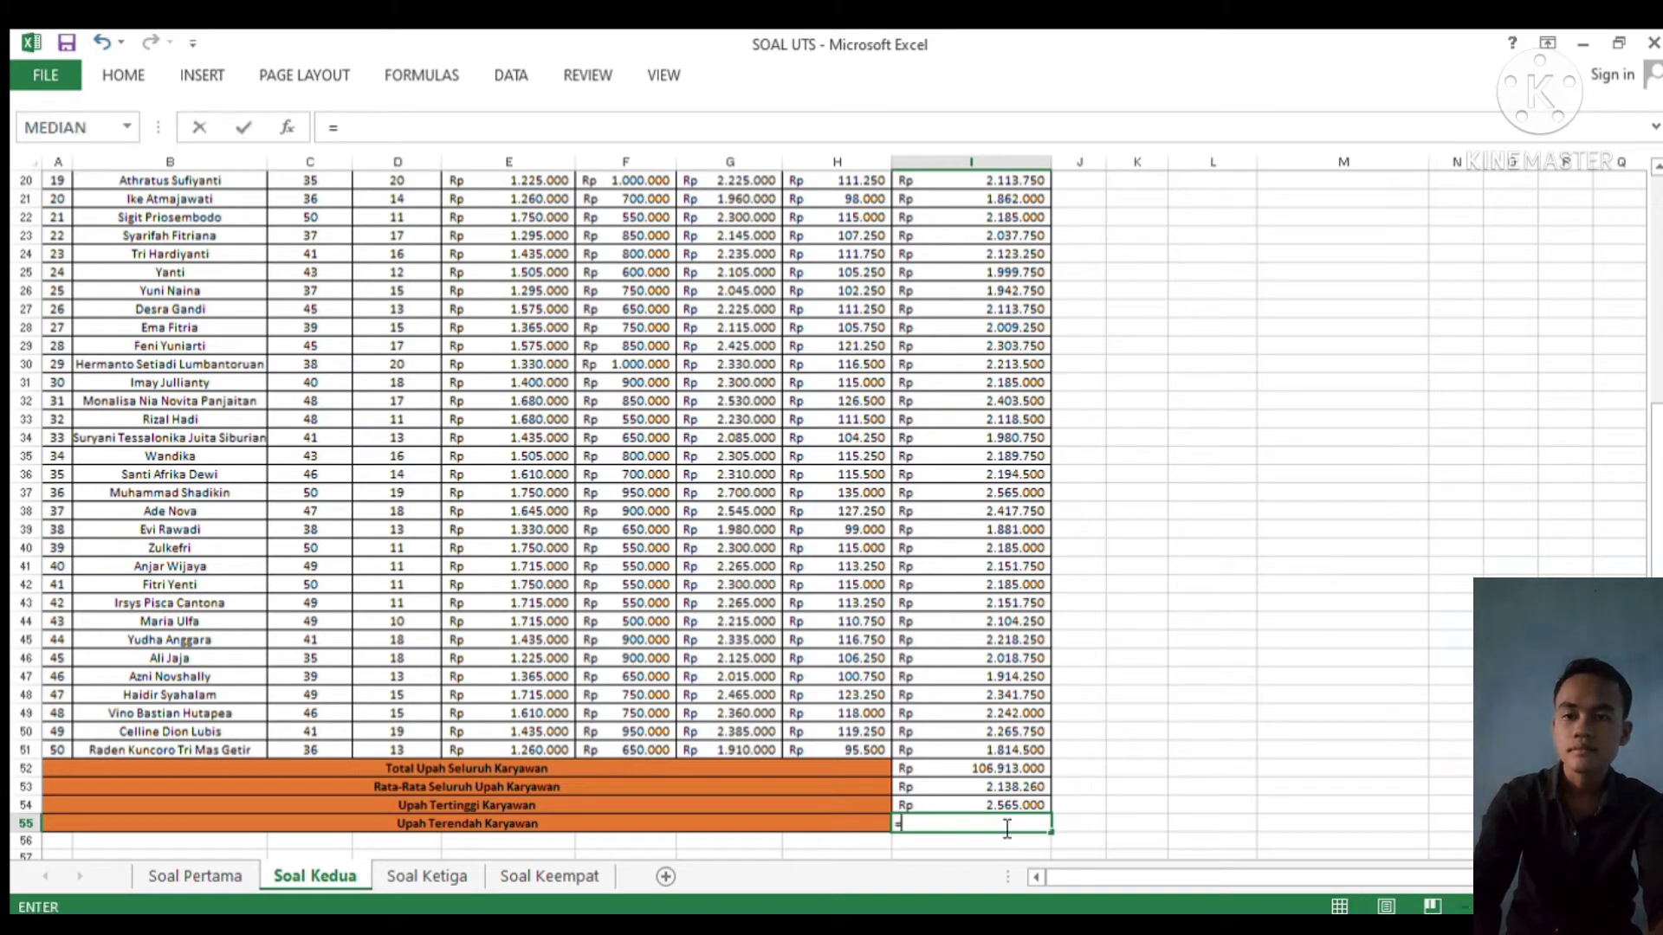
pyautogui.write('MIN')
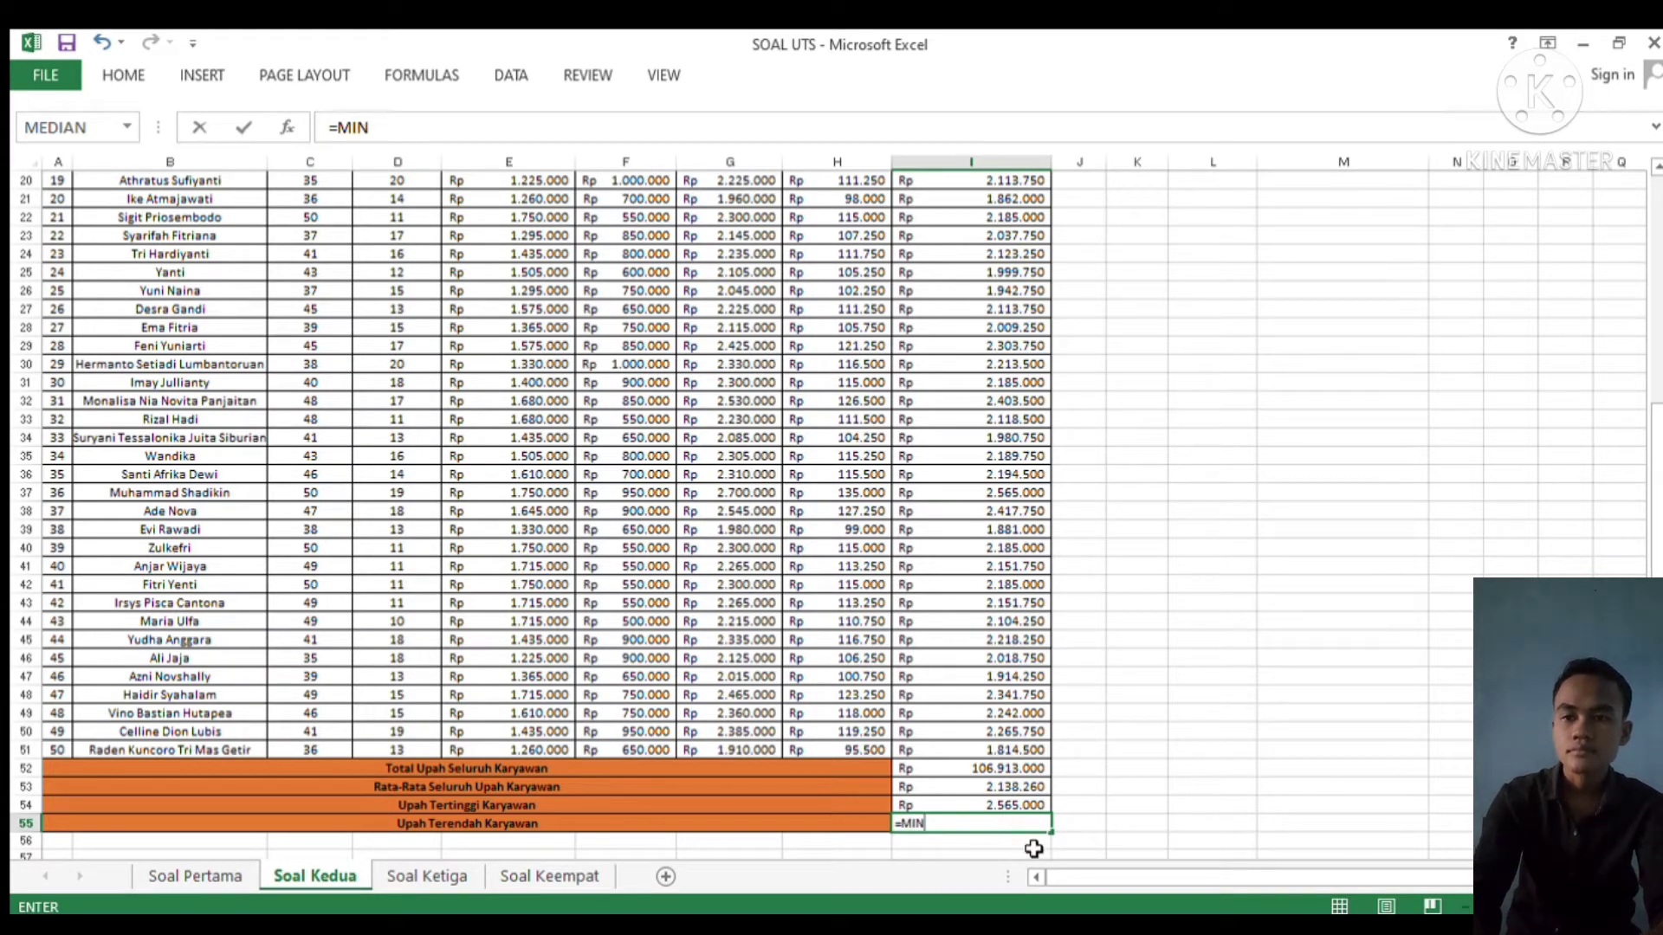
pyautogui.write('(')
pyautogui.scroll(5, 1327, 564)
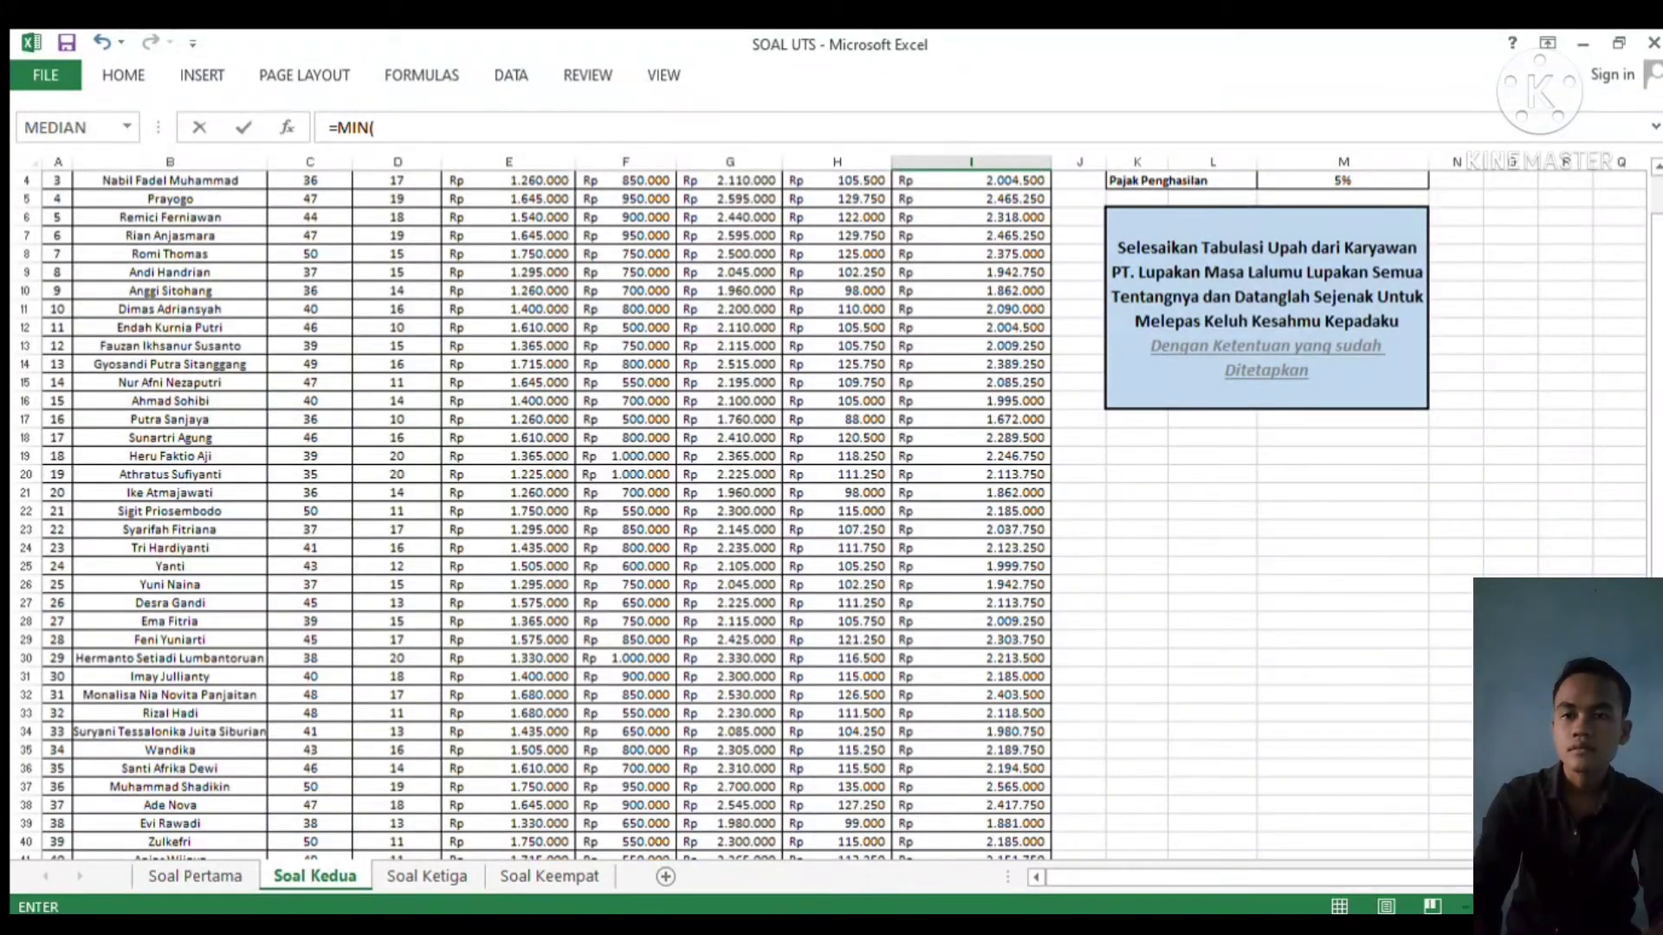
pyautogui.scroll(1, 1277, 338)
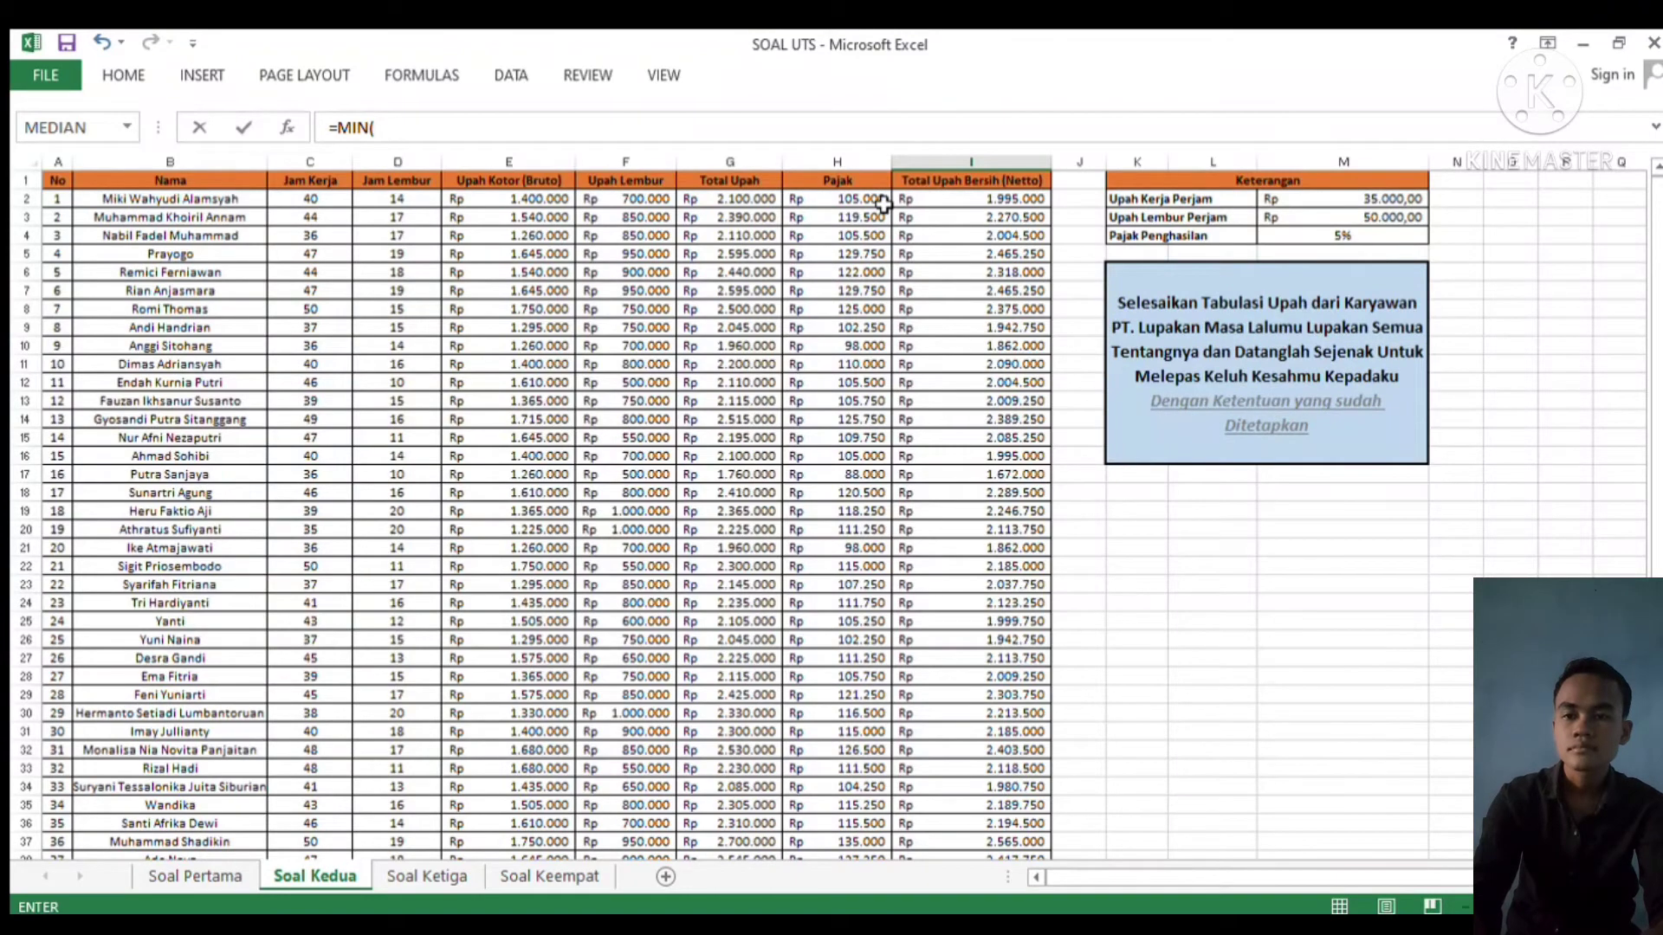
pyautogui.moveTo(892, 201); pyautogui.dragTo(979, 783)
pyautogui.press('Return')
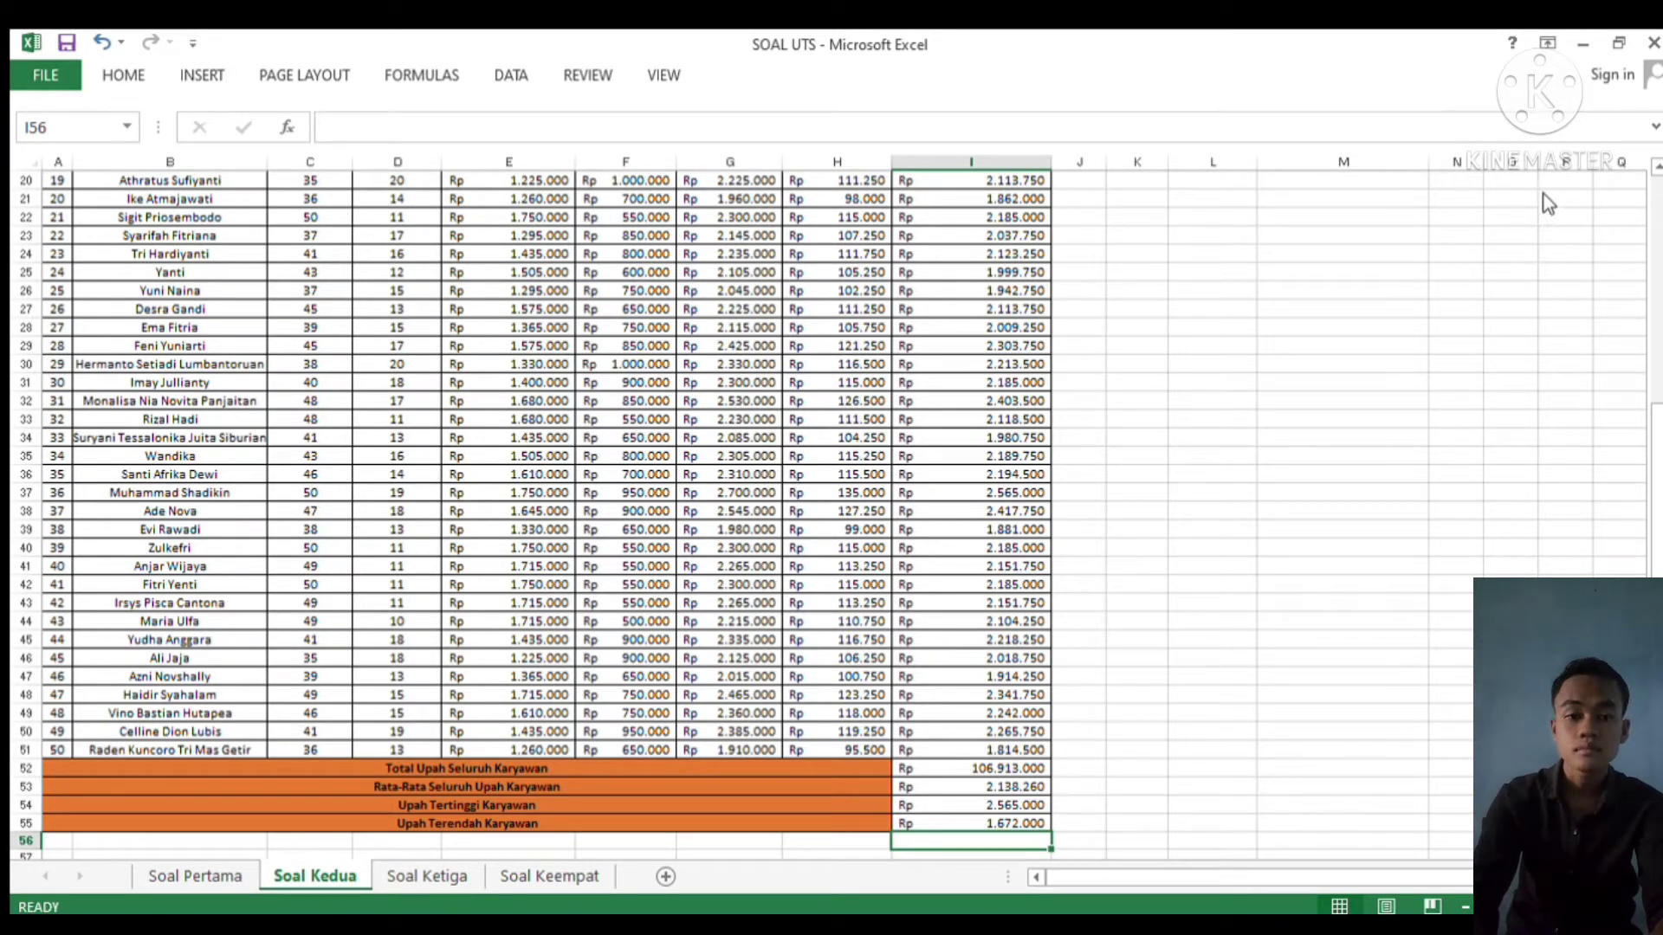
# On the Soal Ketiga sheet, start an IF formula in Grade cell E2 that returns "A" when D2>=90
pyautogui.hotkey('ctrl', 'pagedown')
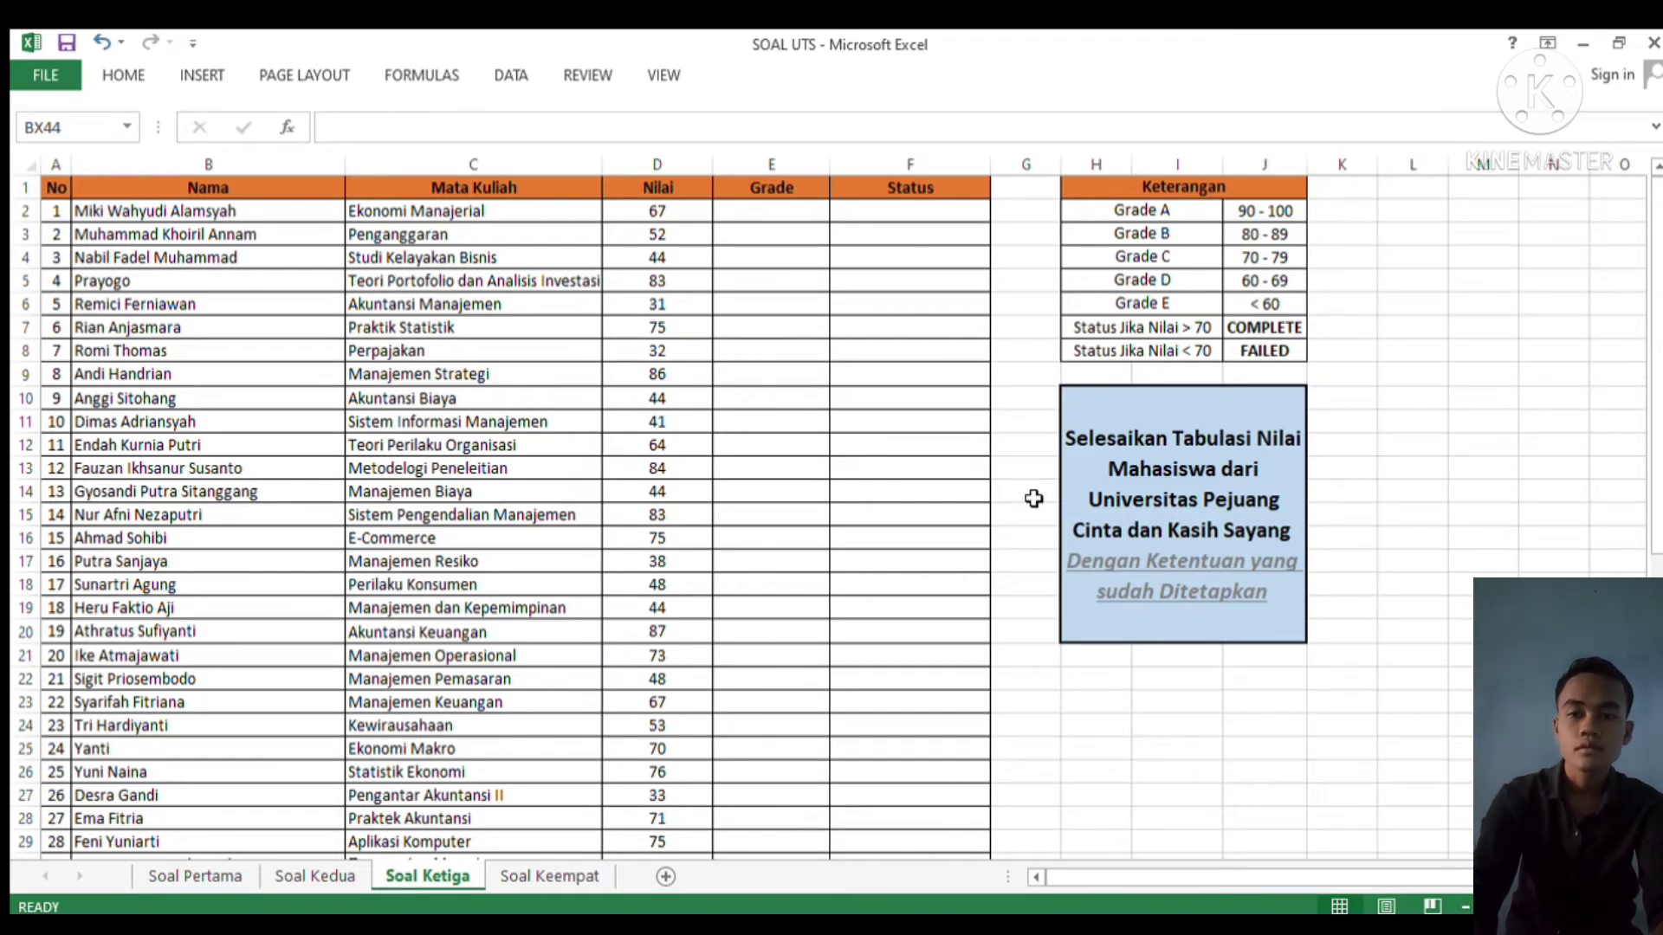
pyautogui.click(414, 542)
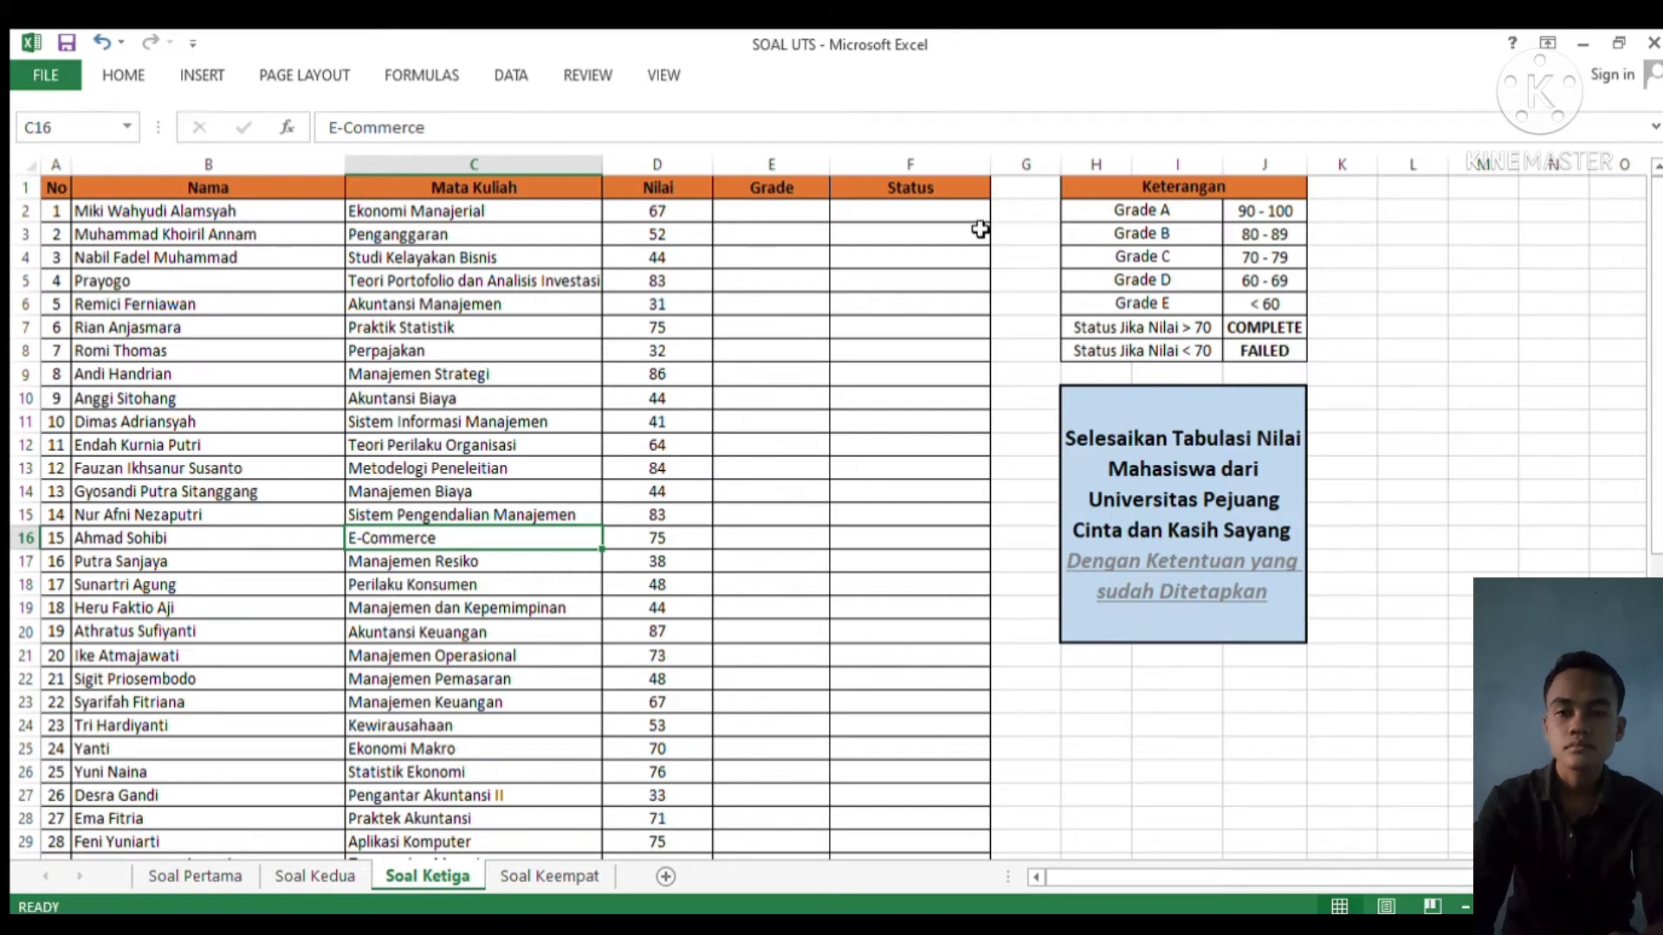
pyautogui.click(783, 219)
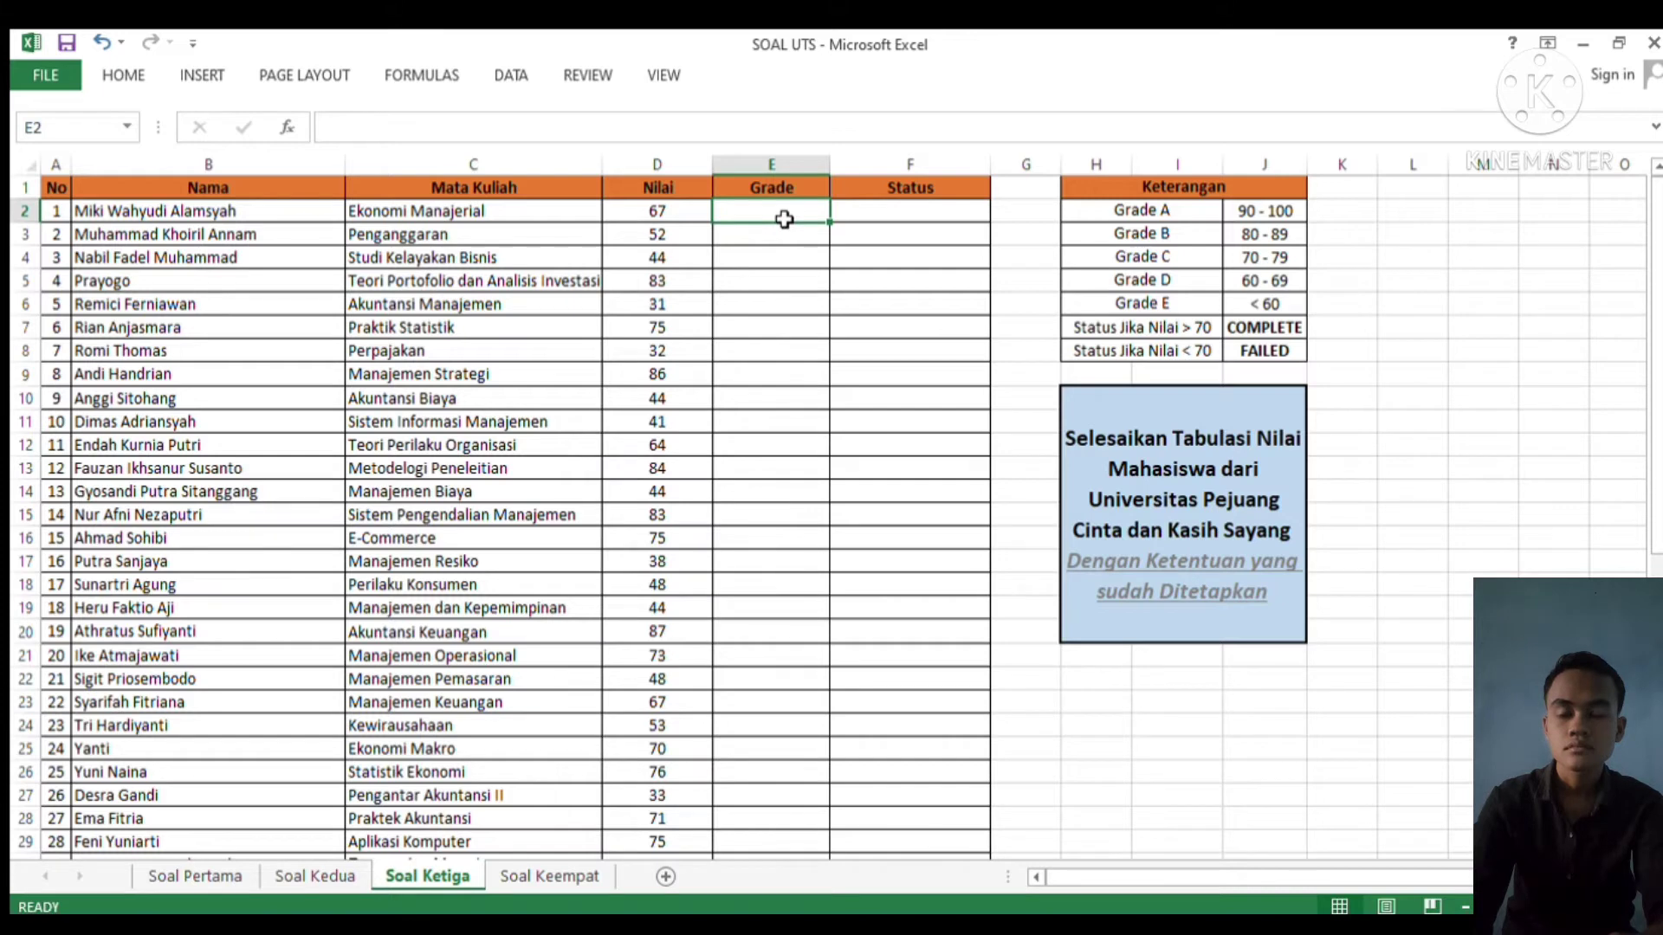
pyautogui.write('=')
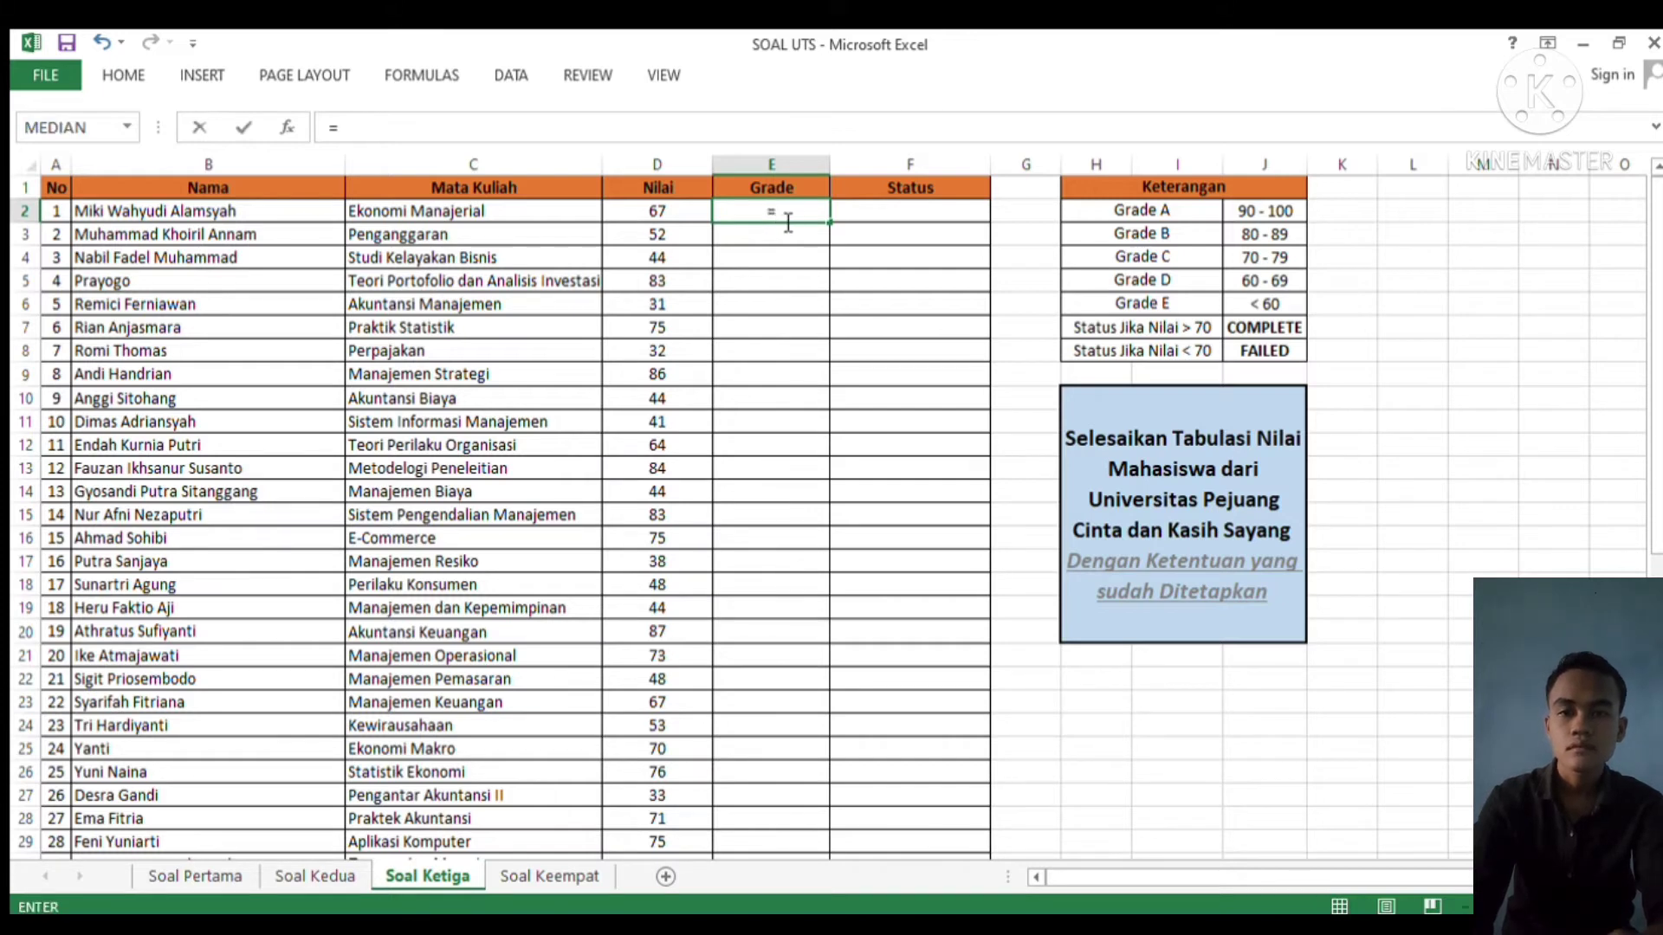
pyautogui.write('I0')
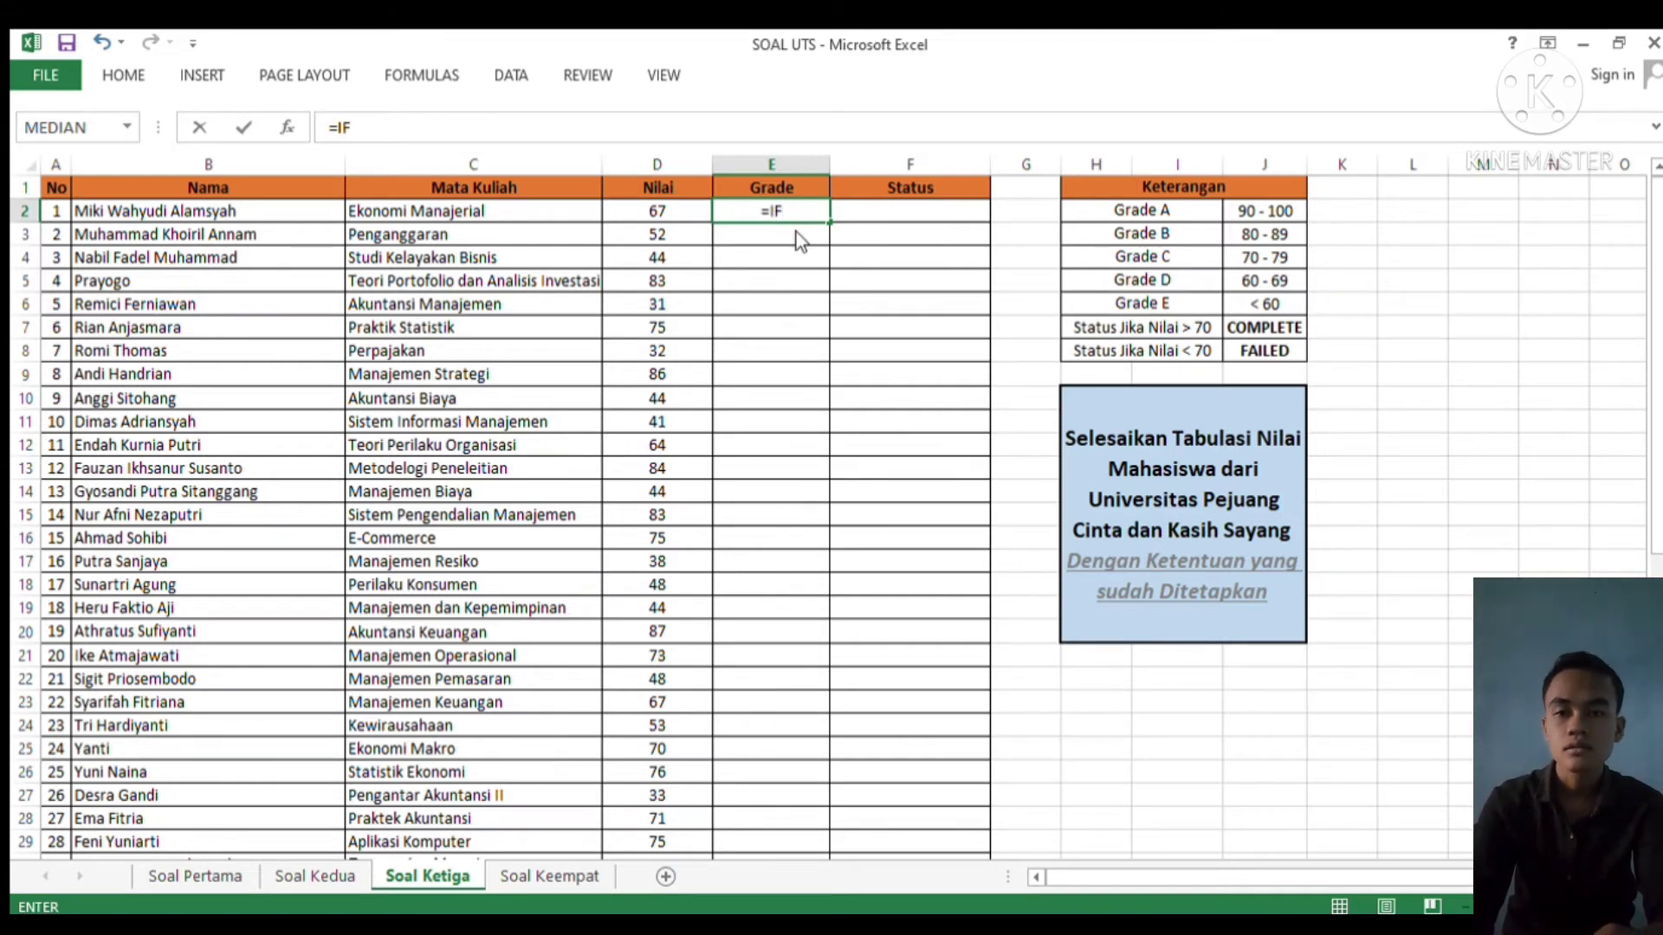
pyautogui.write('(')
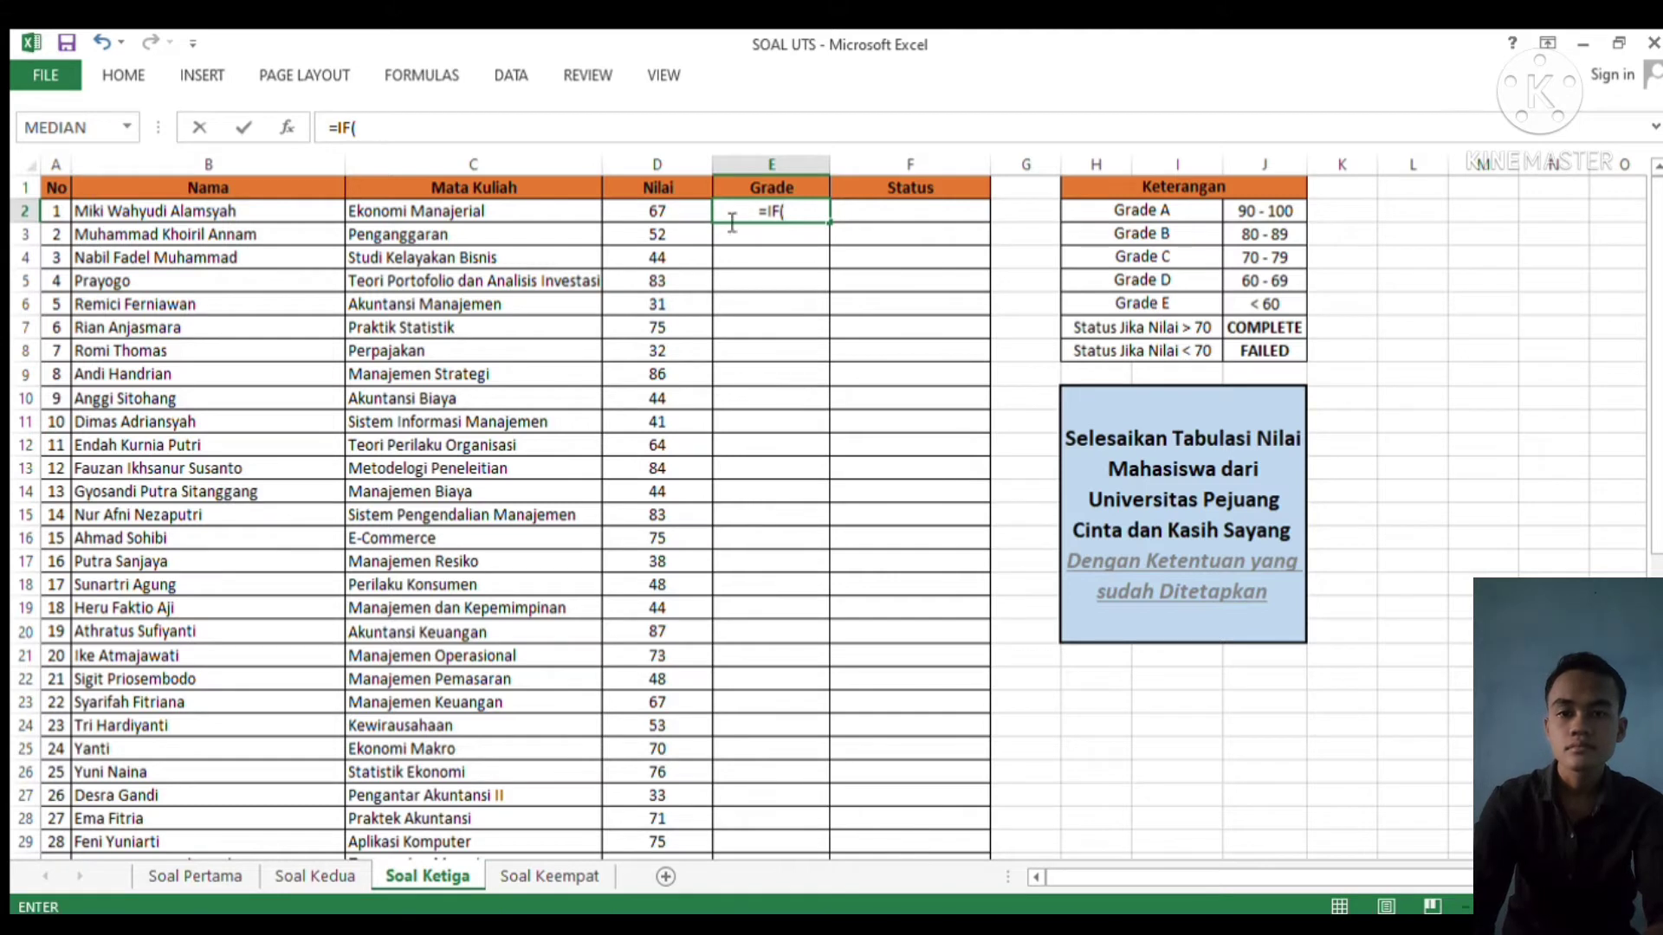
pyautogui.click(665, 211)
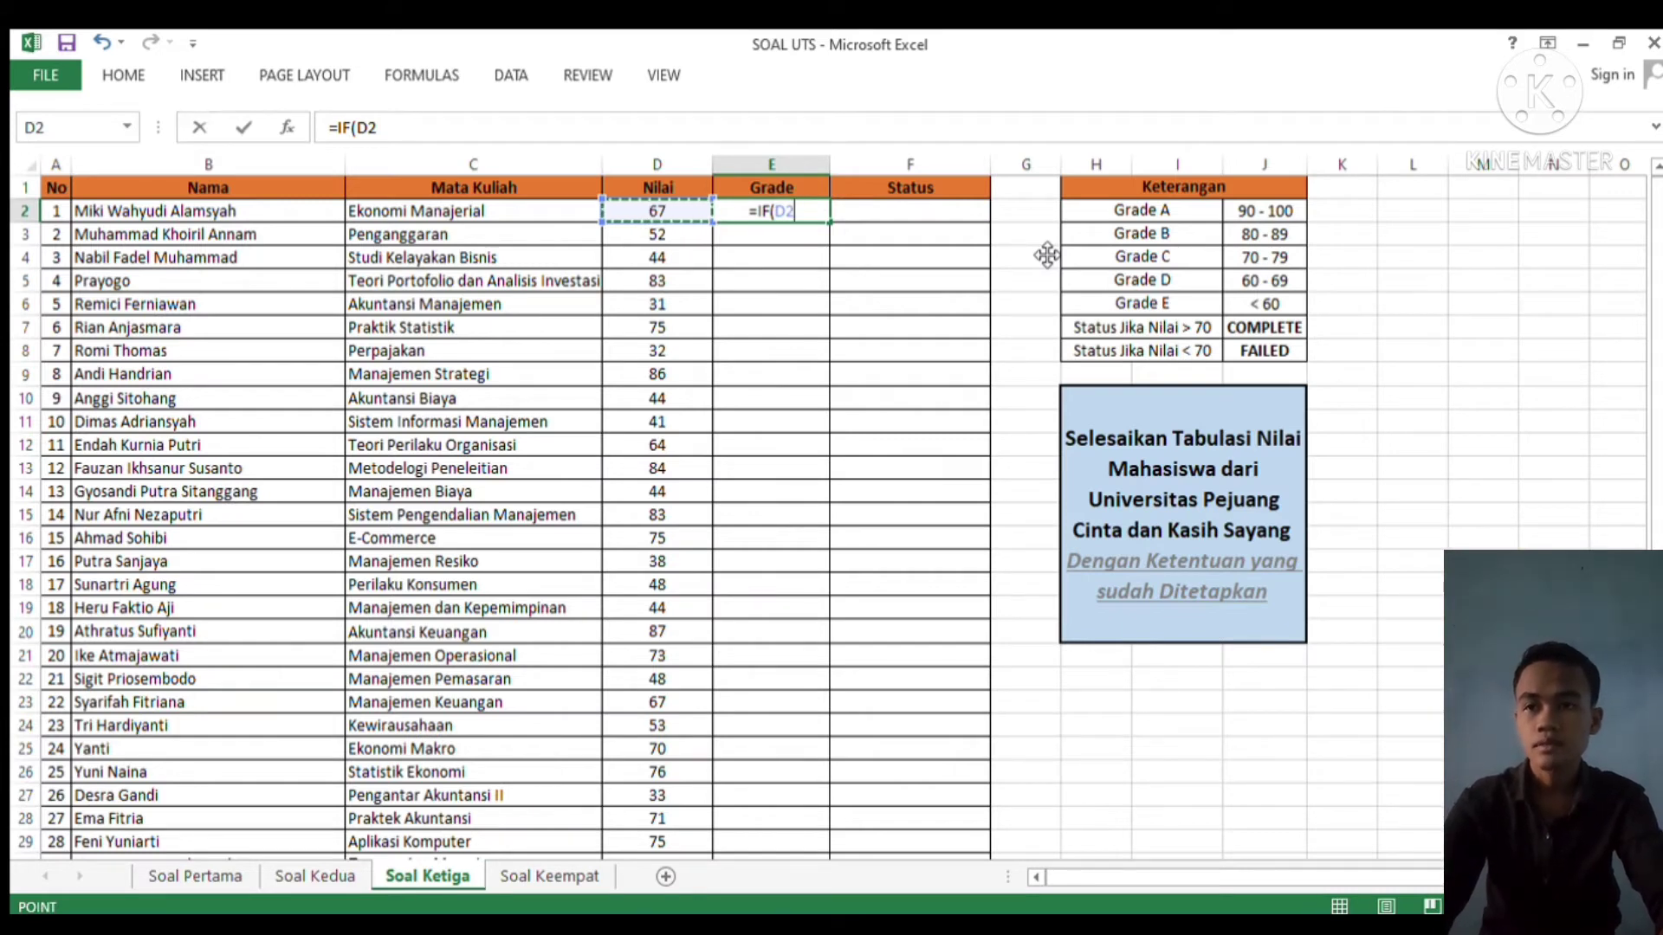
pyautogui.write('>=90')
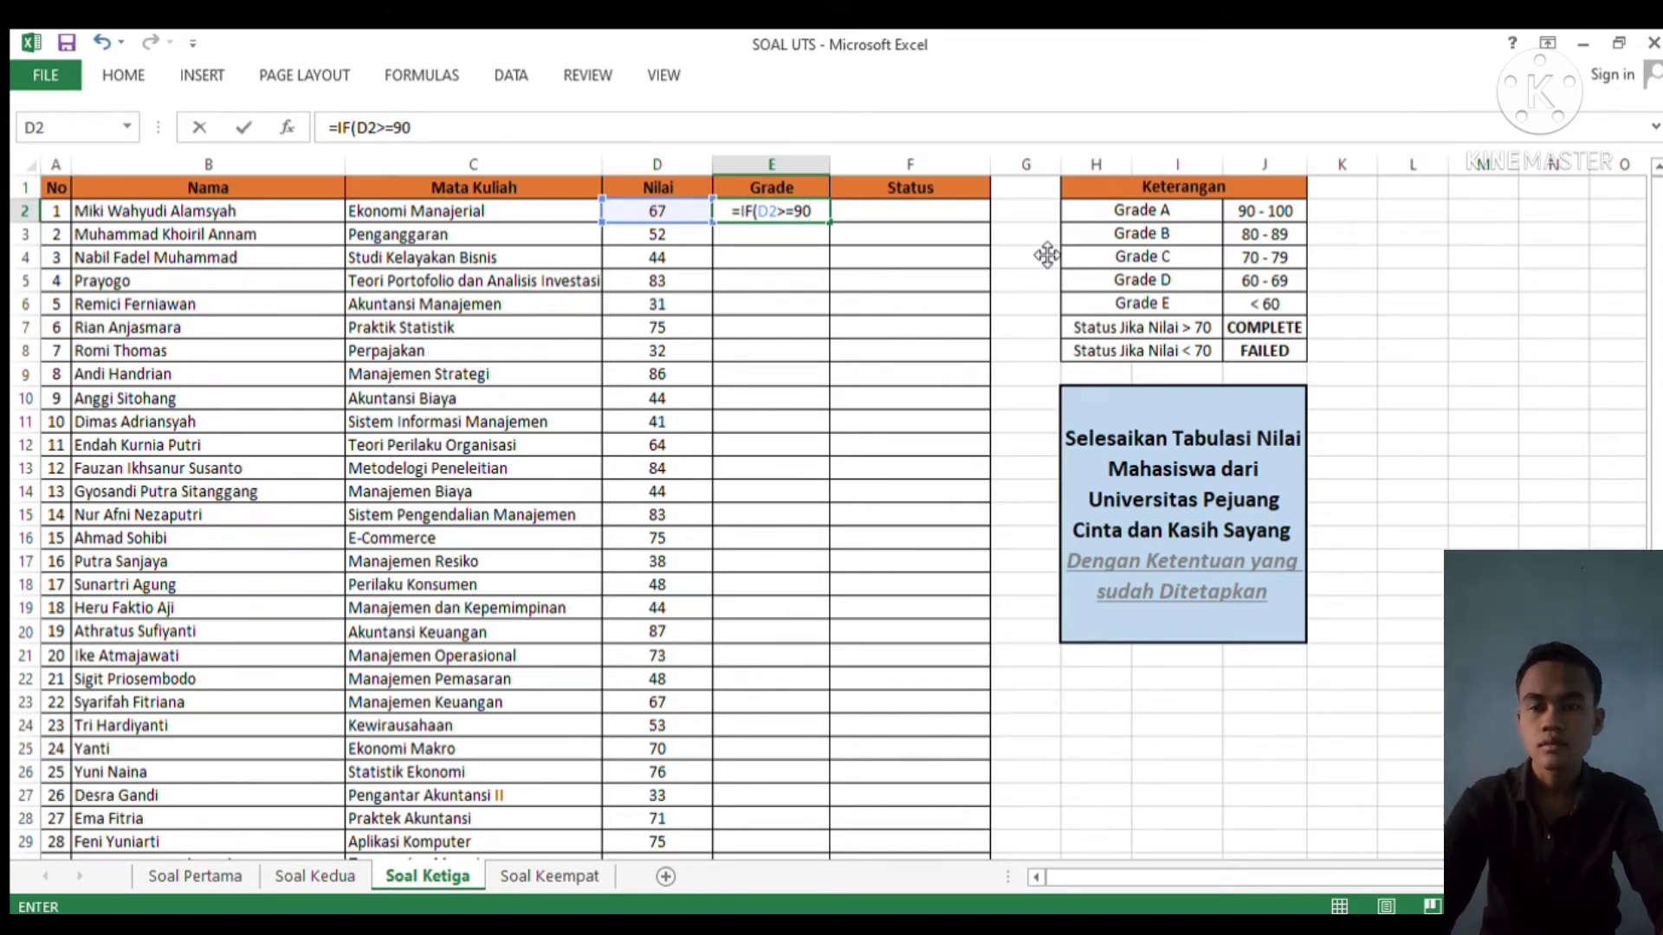
pyautogui.write(';')
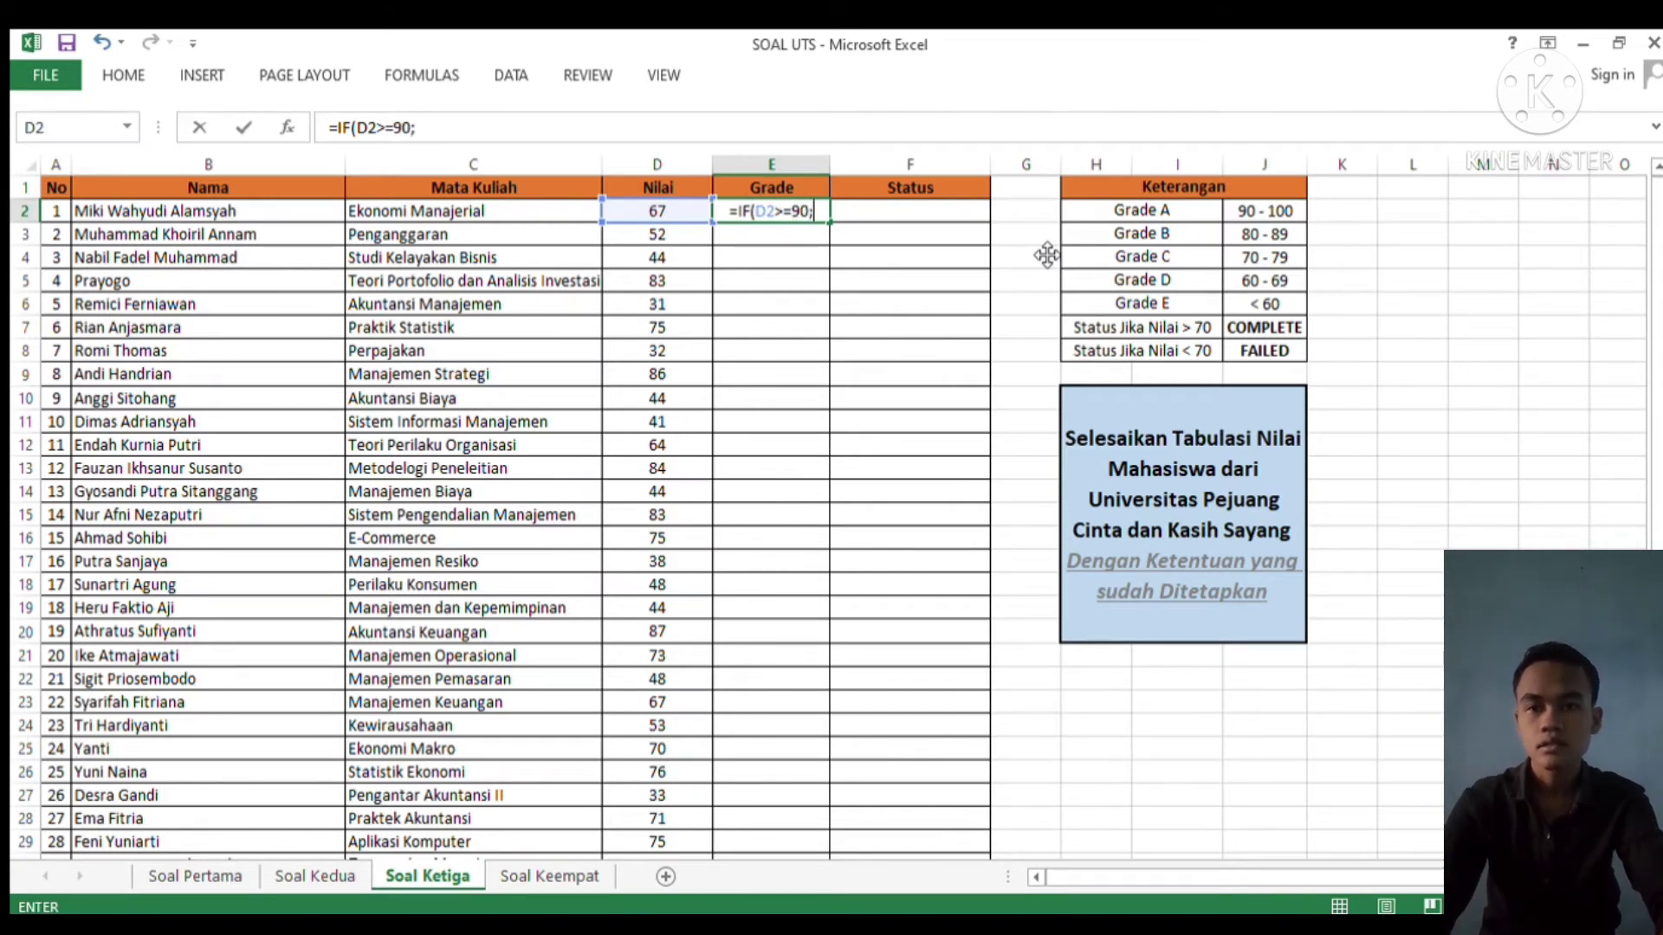
pyautogui.write('"A')
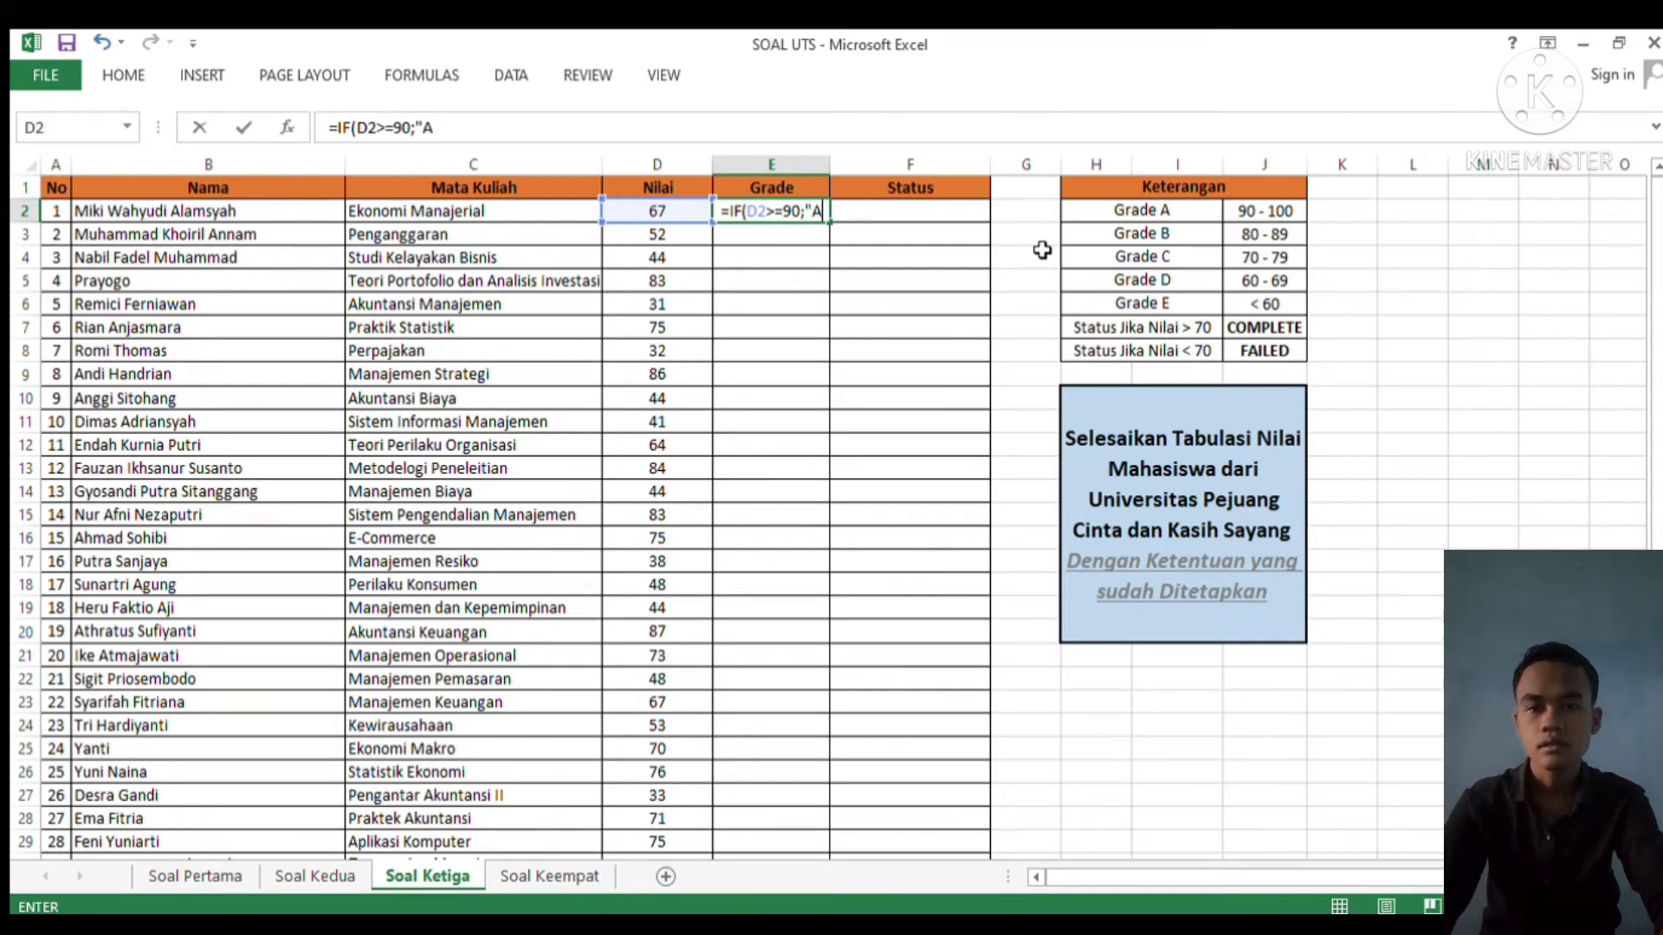
pyautogui.write('";')
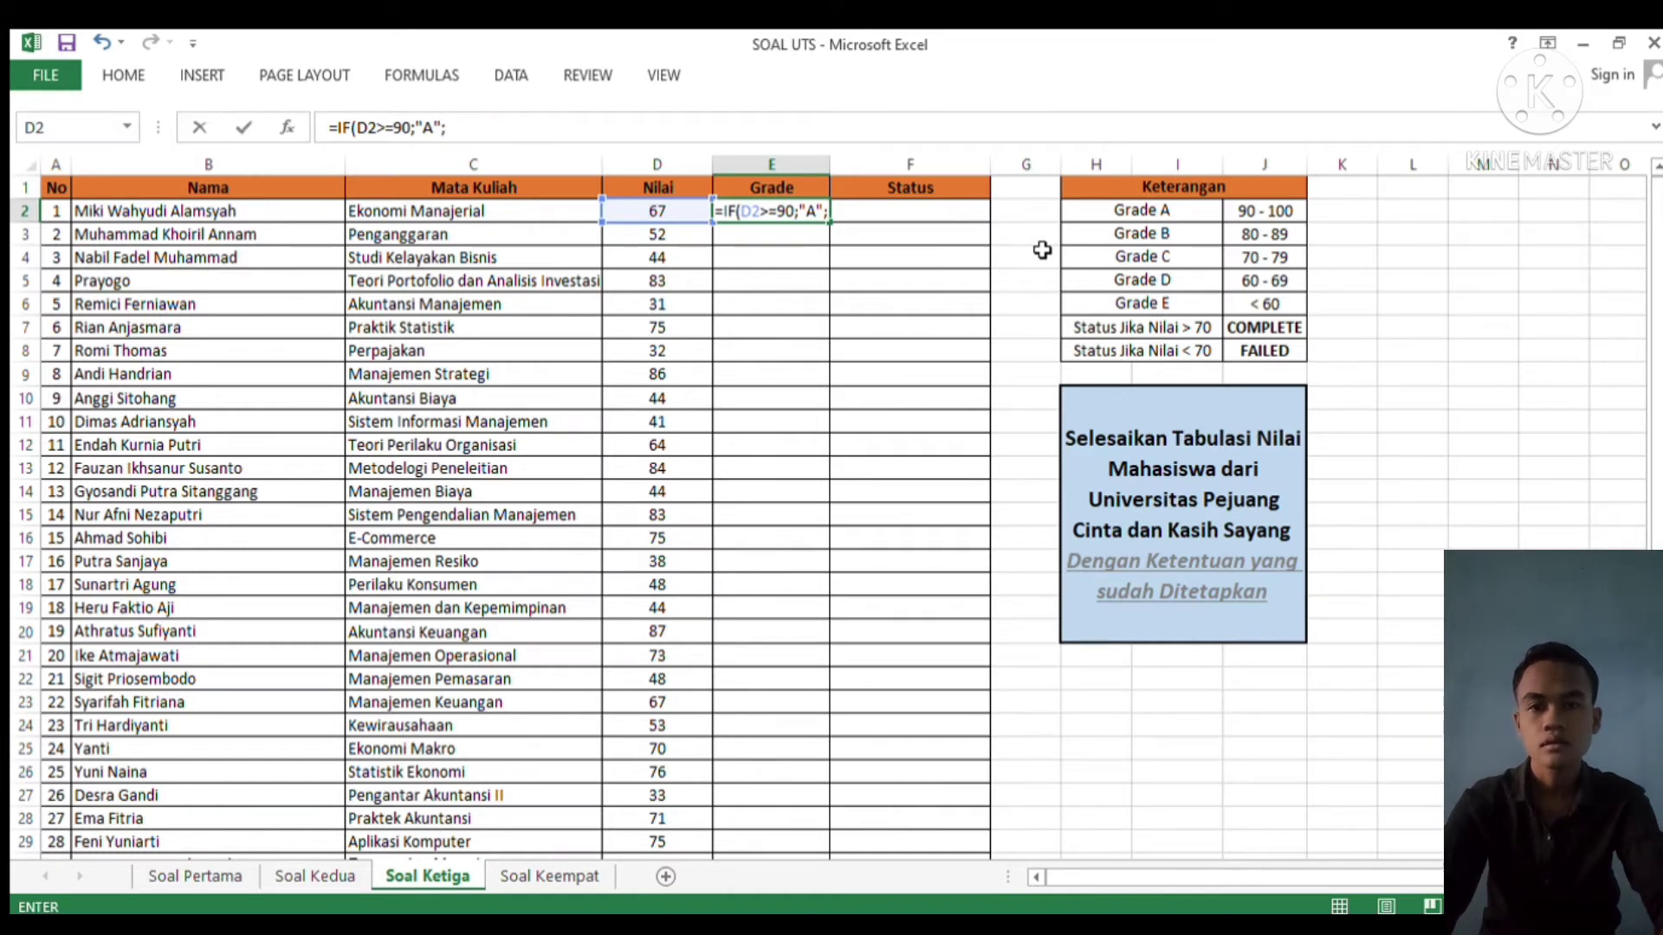
# Nest a second IF in the E2 grade formula that returns "B" when D2>=80
pyautogui.write('IF')
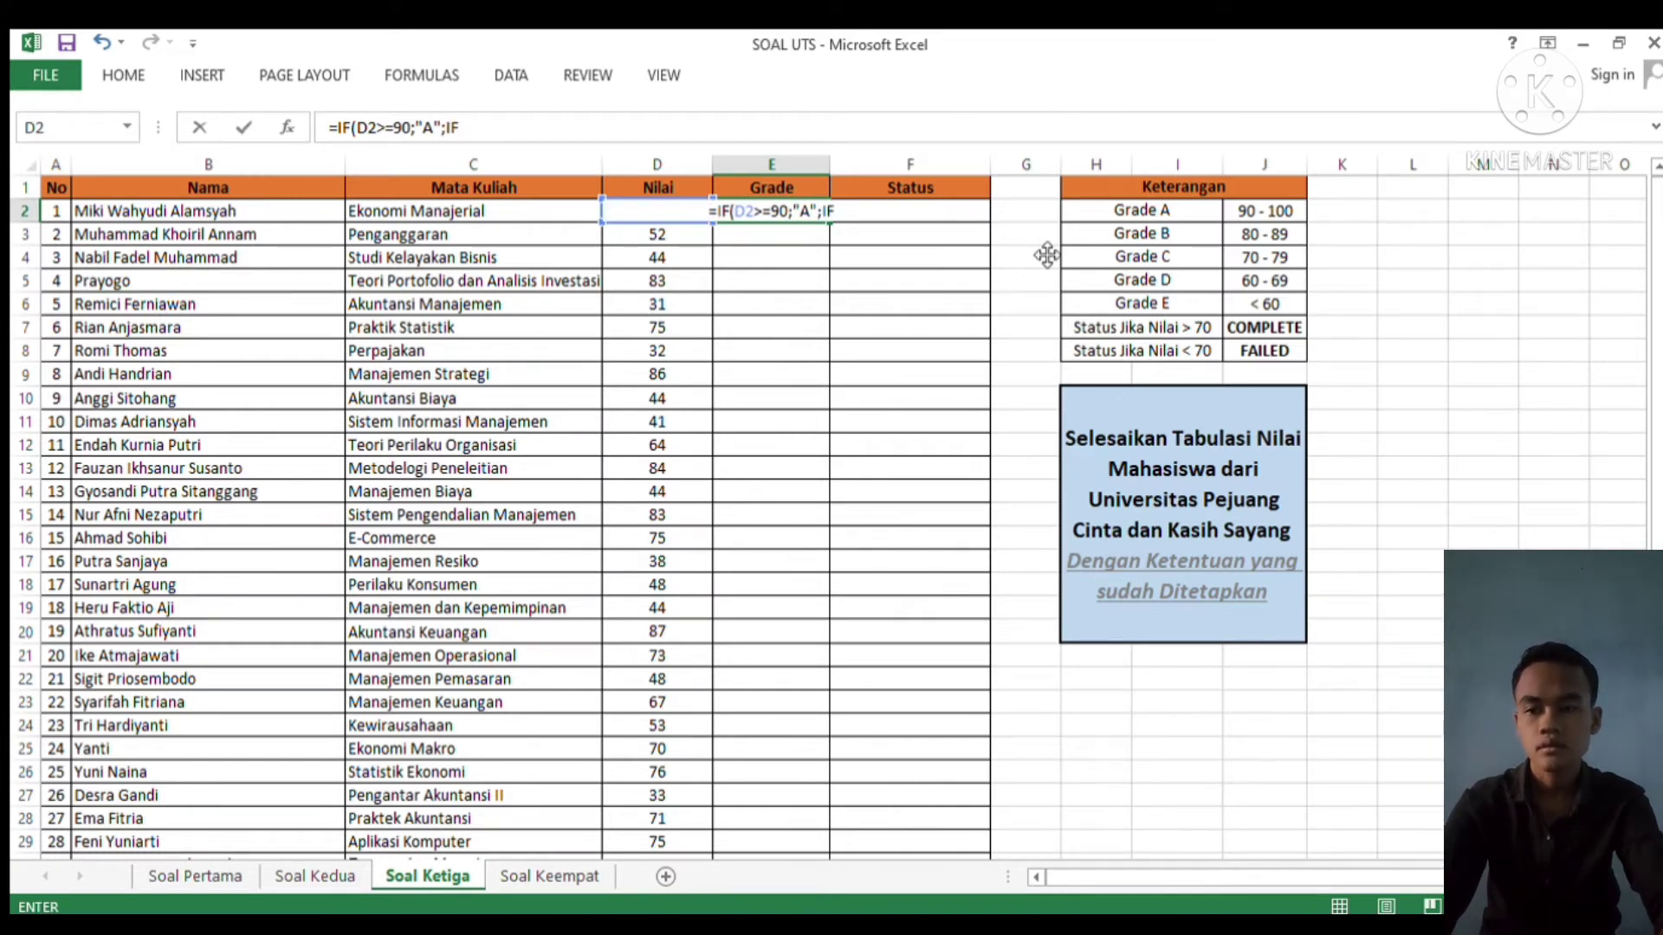
pyautogui.write('(')
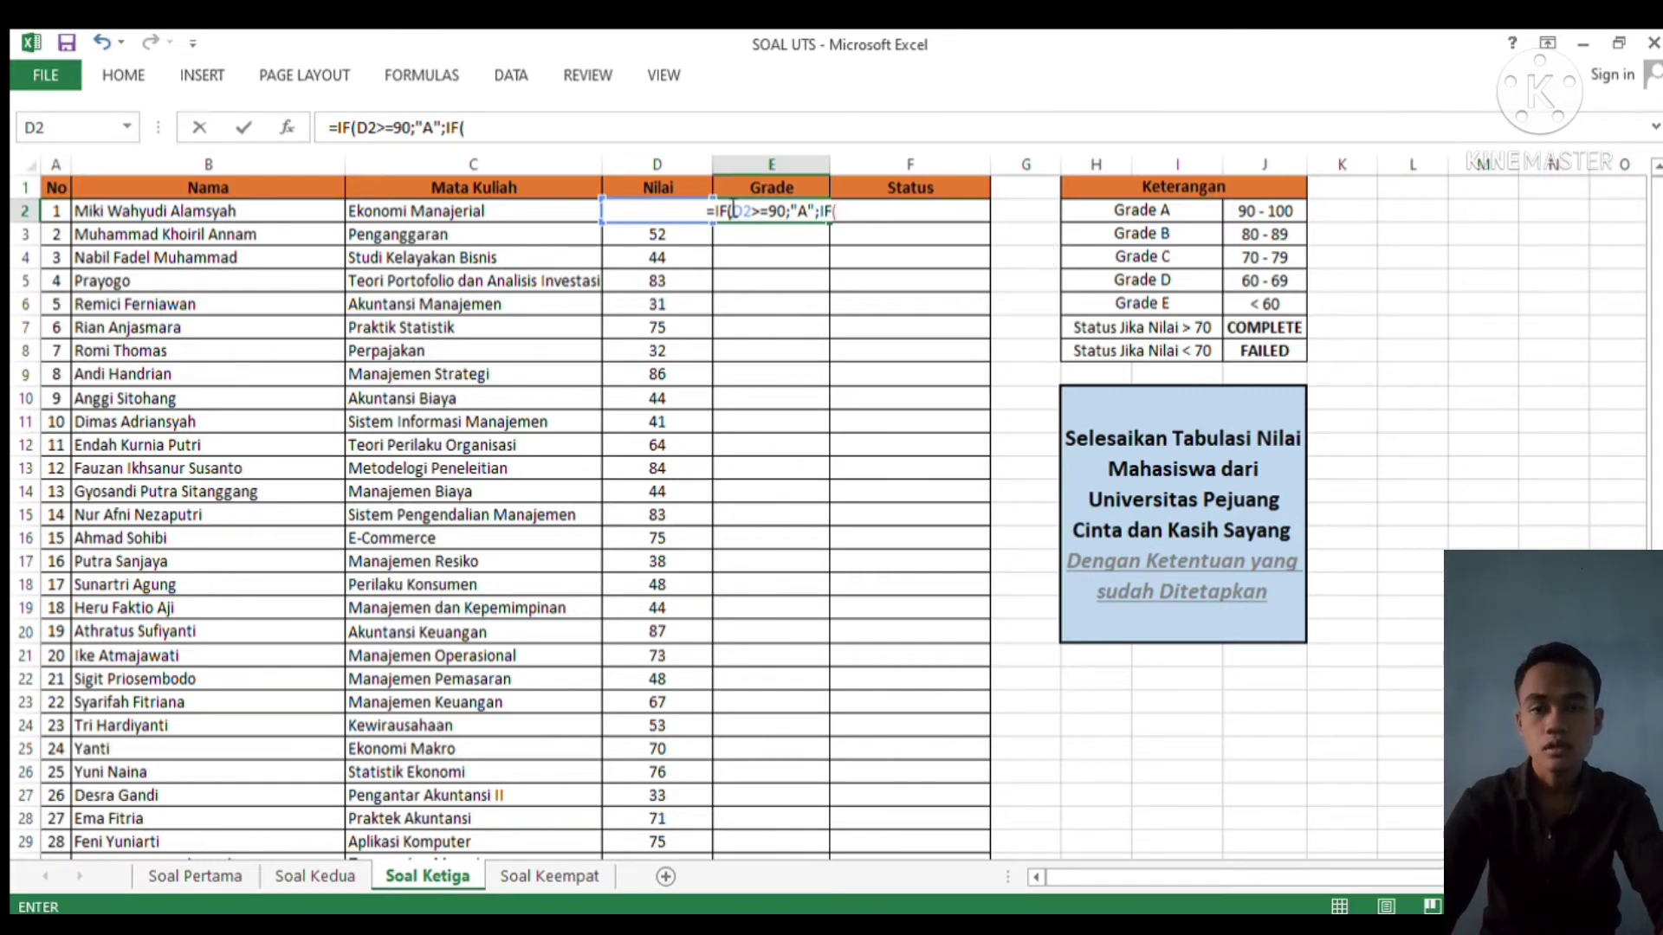
pyautogui.press('F2')
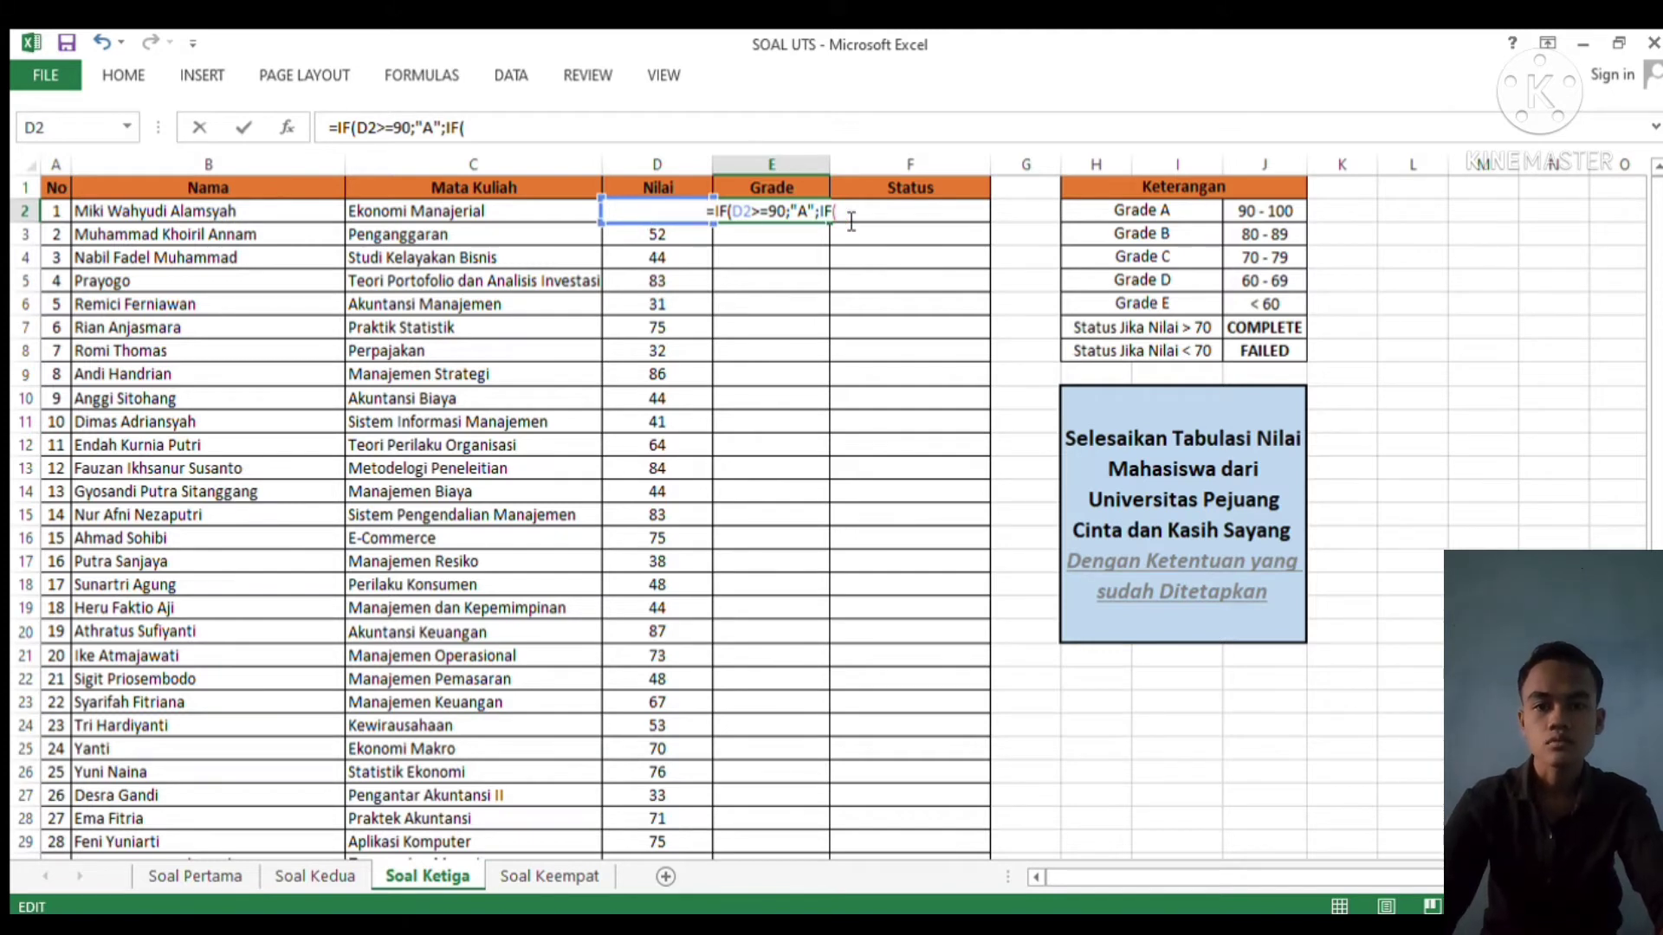
pyautogui.write('D2')
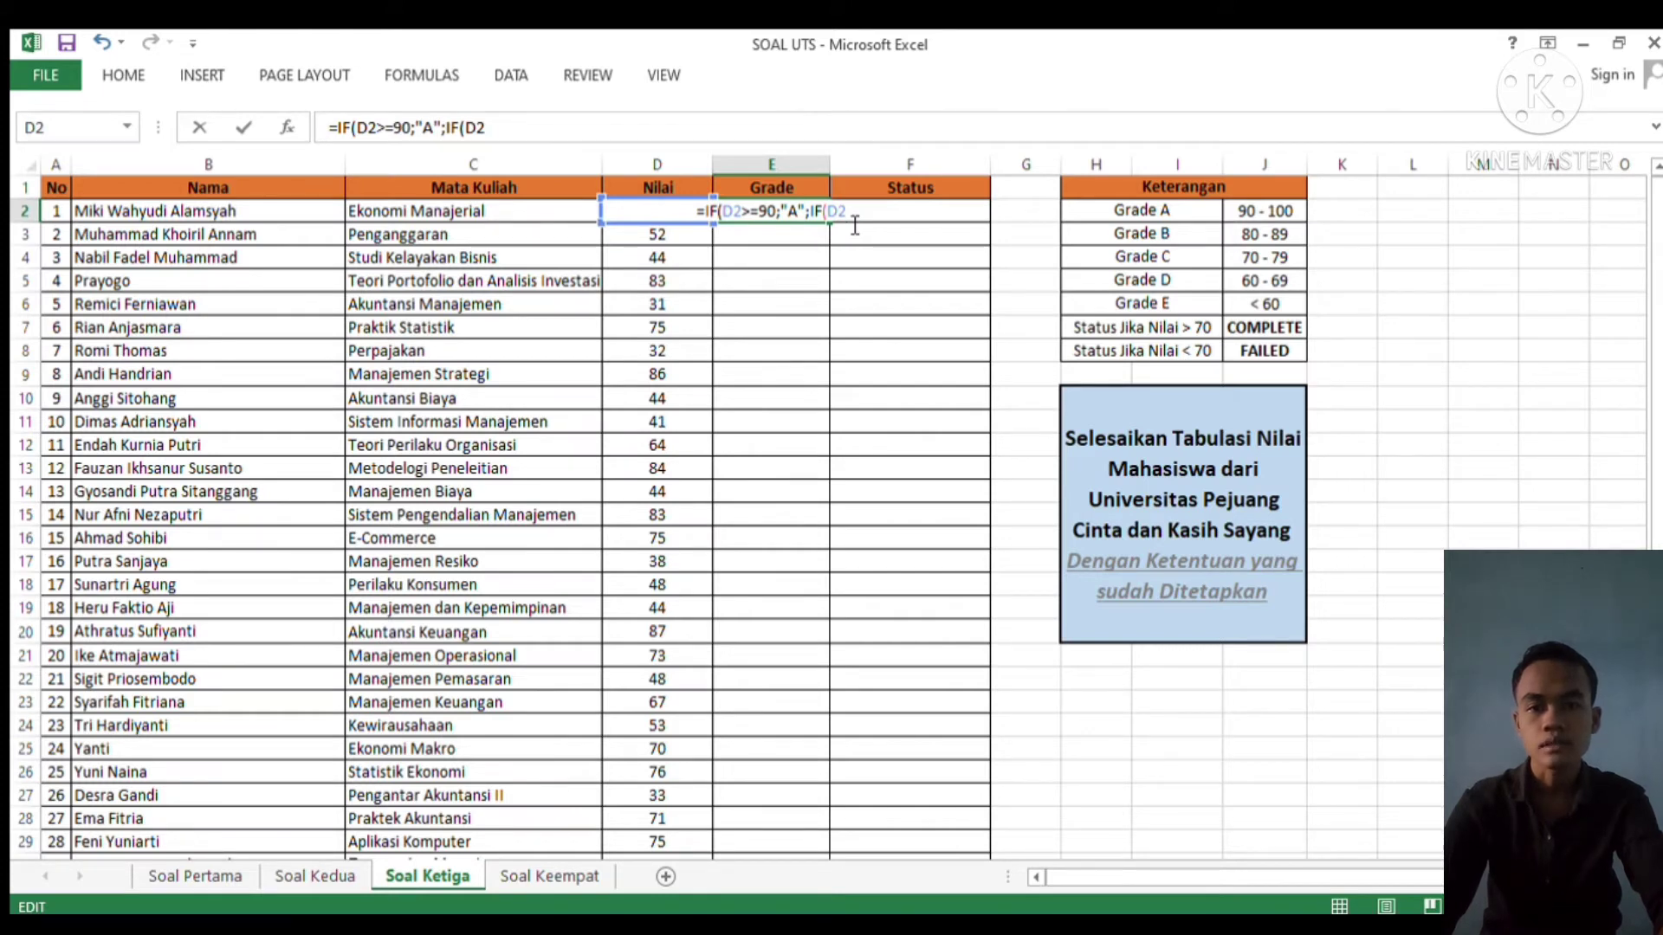
pyautogui.write('>=')
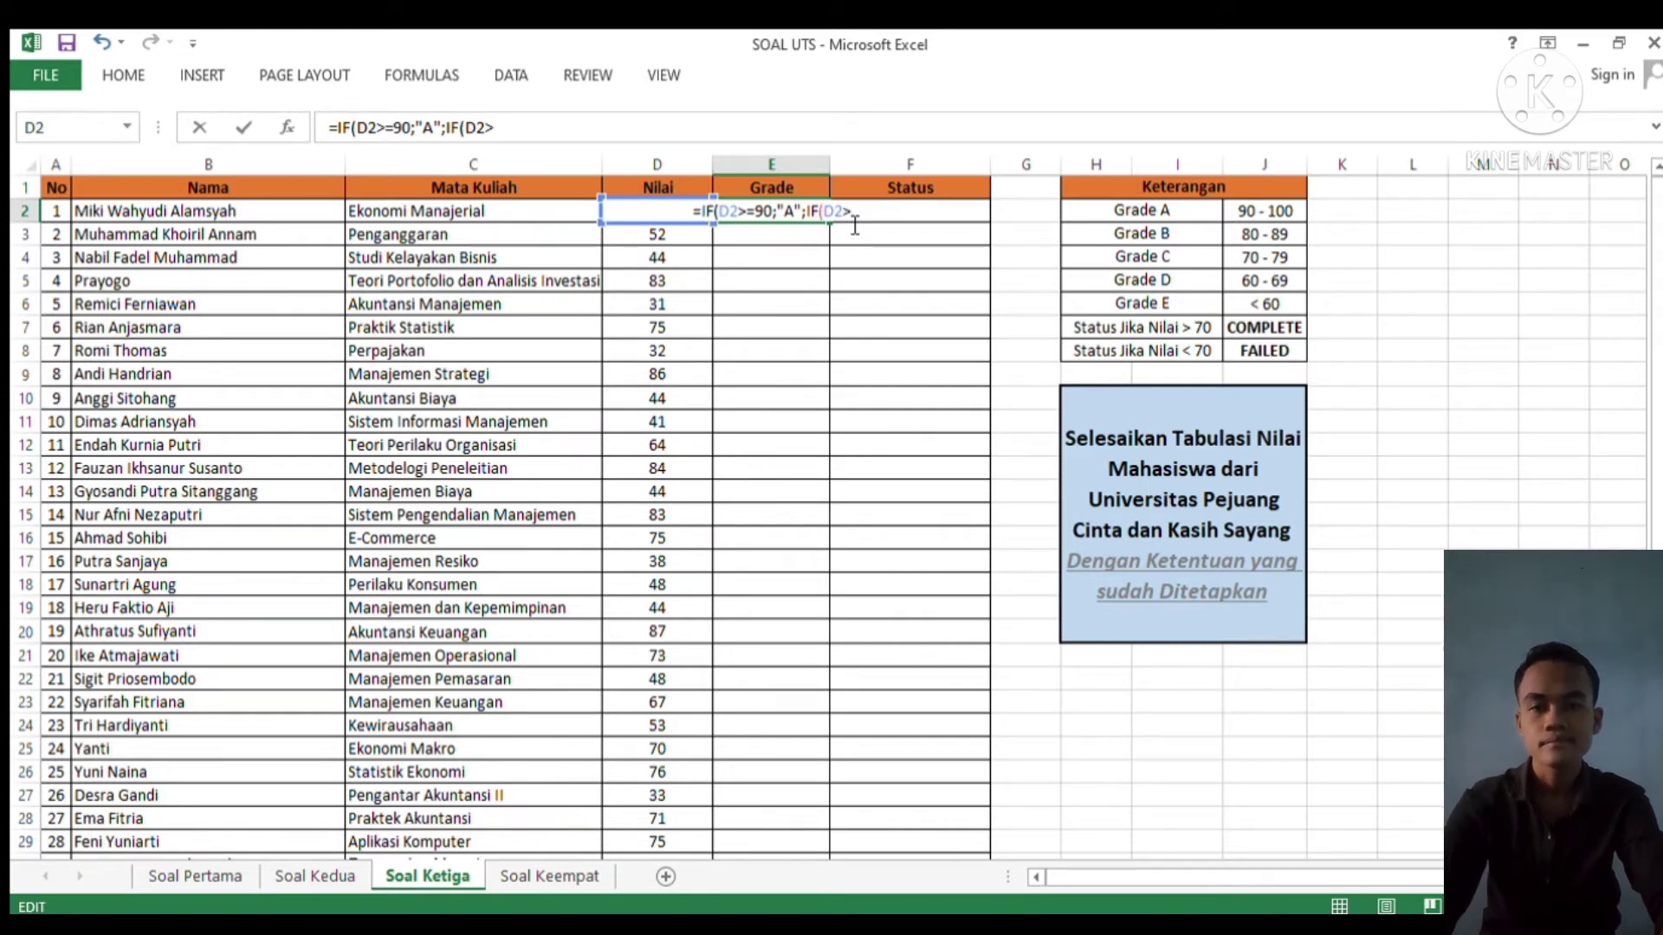
pyautogui.write('80')
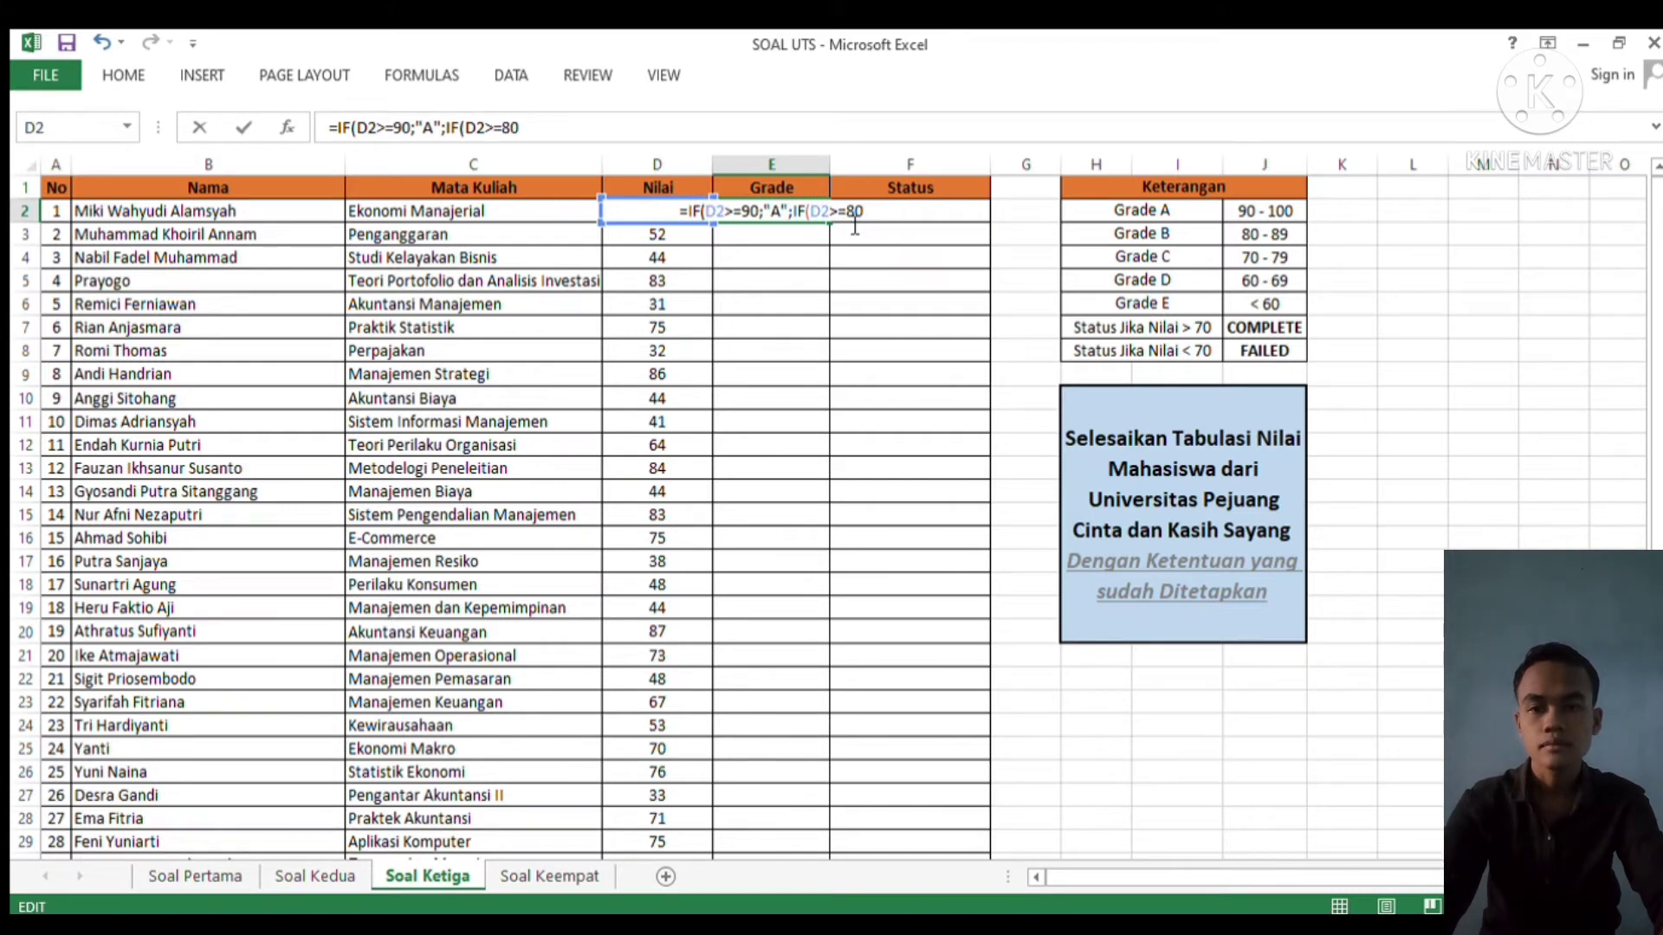
pyautogui.write(';"B')
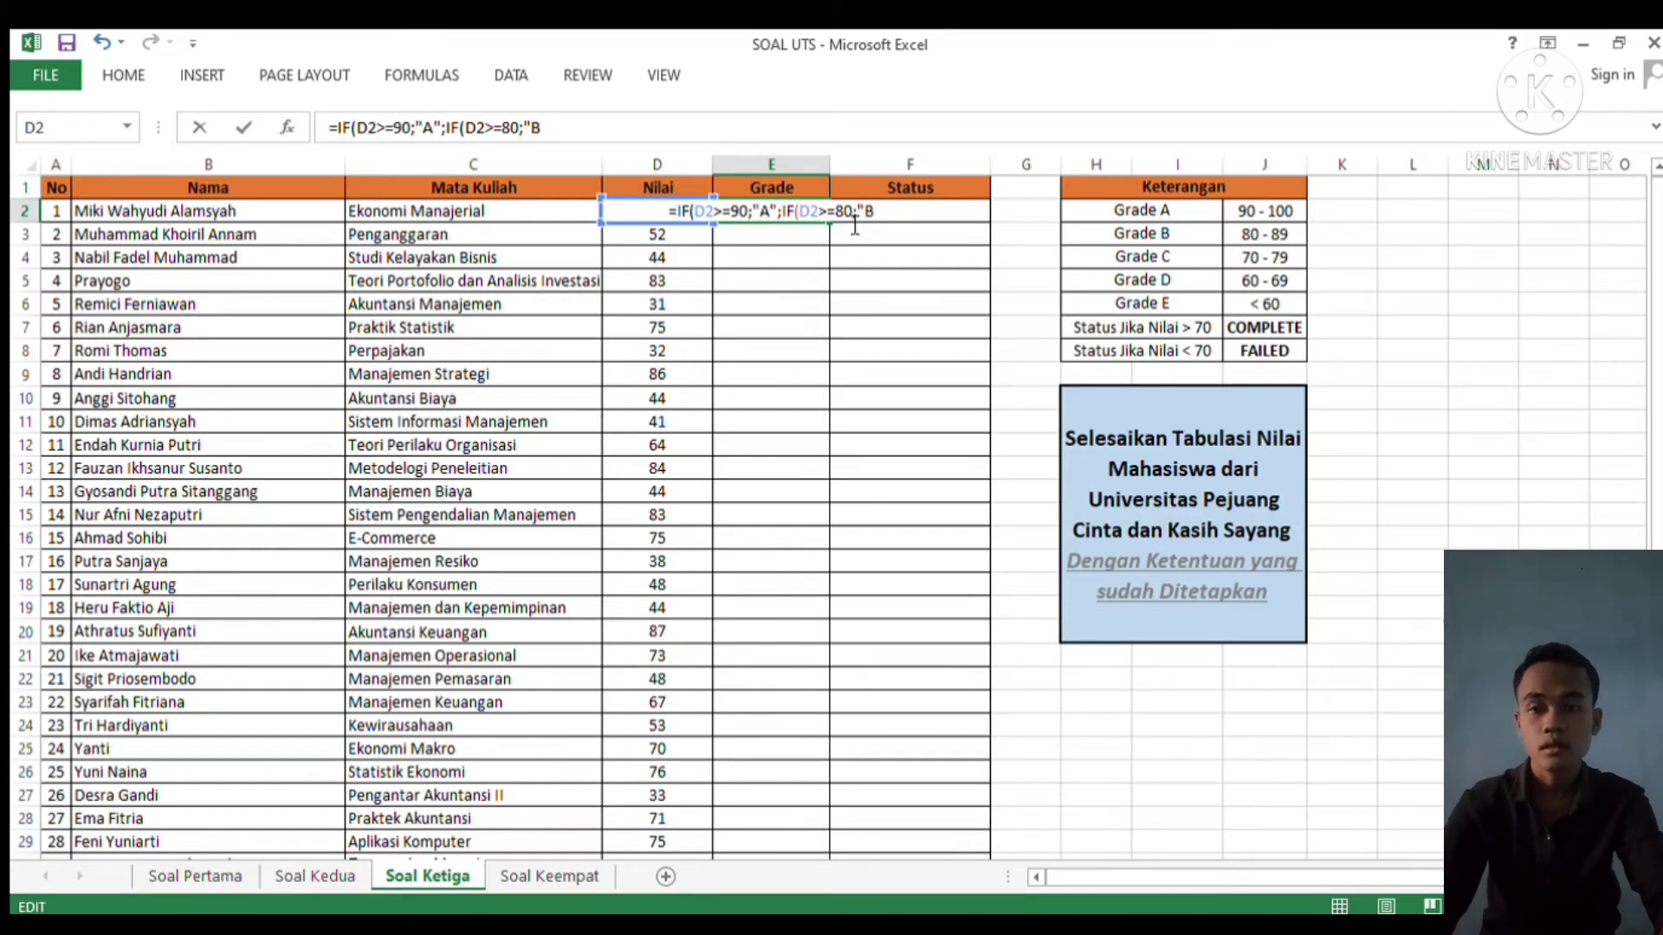
pyautogui.write('"')
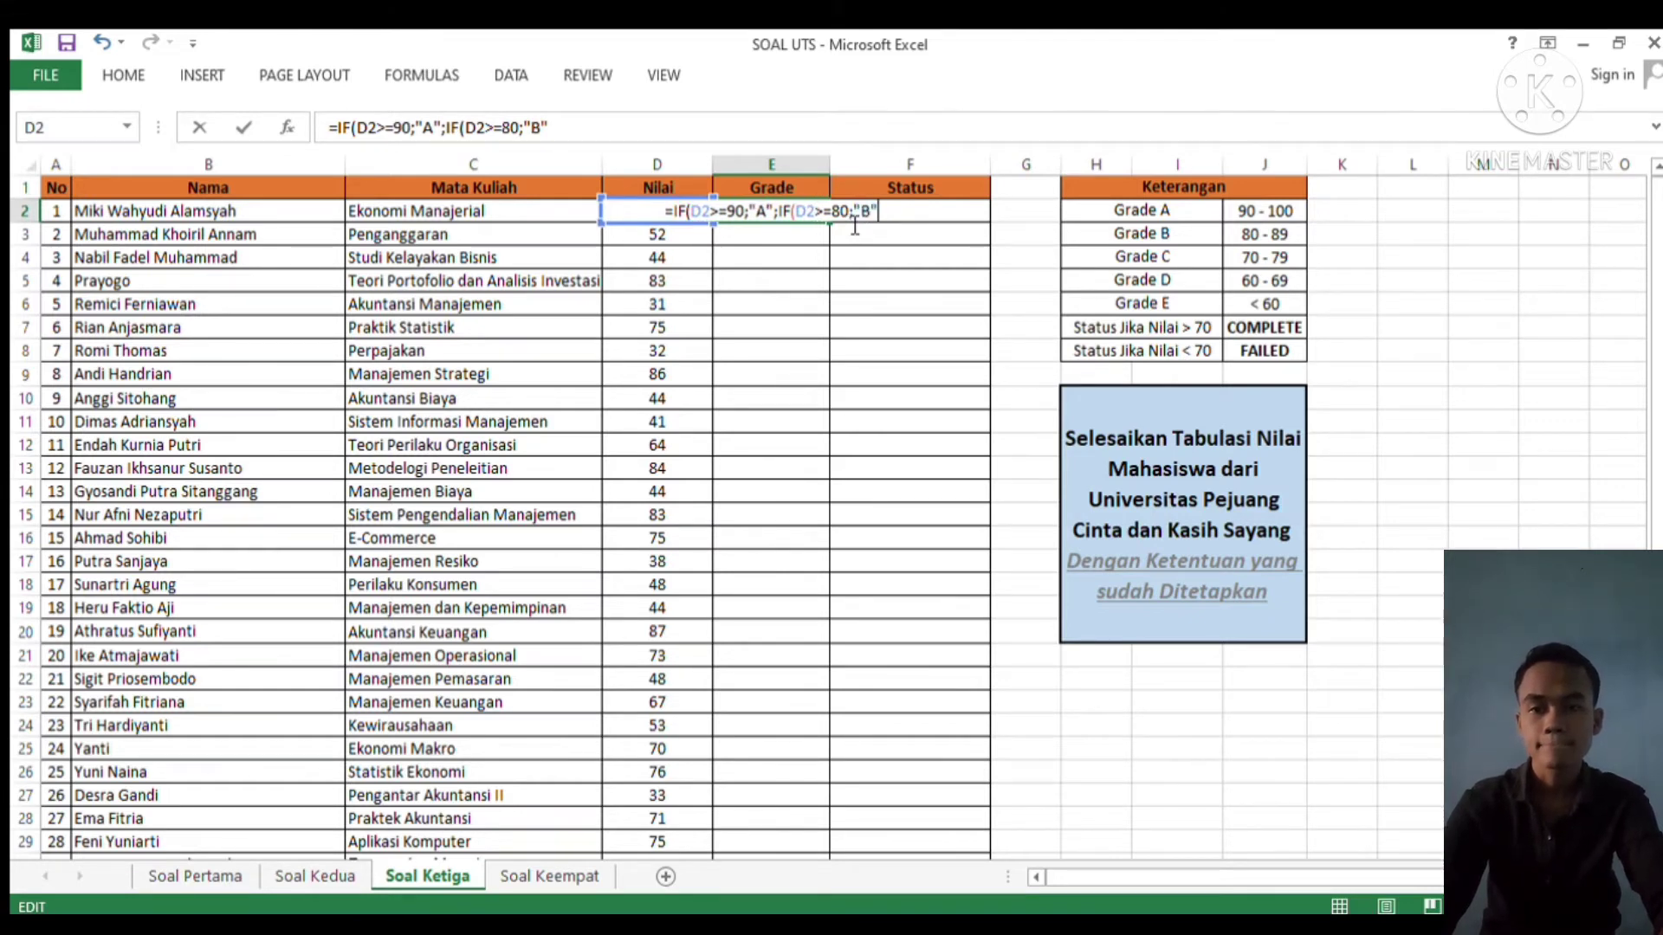
# Nest a third IF in the E2 grade formula that returns "C" when D2>=70
pyautogui.write(';IF')
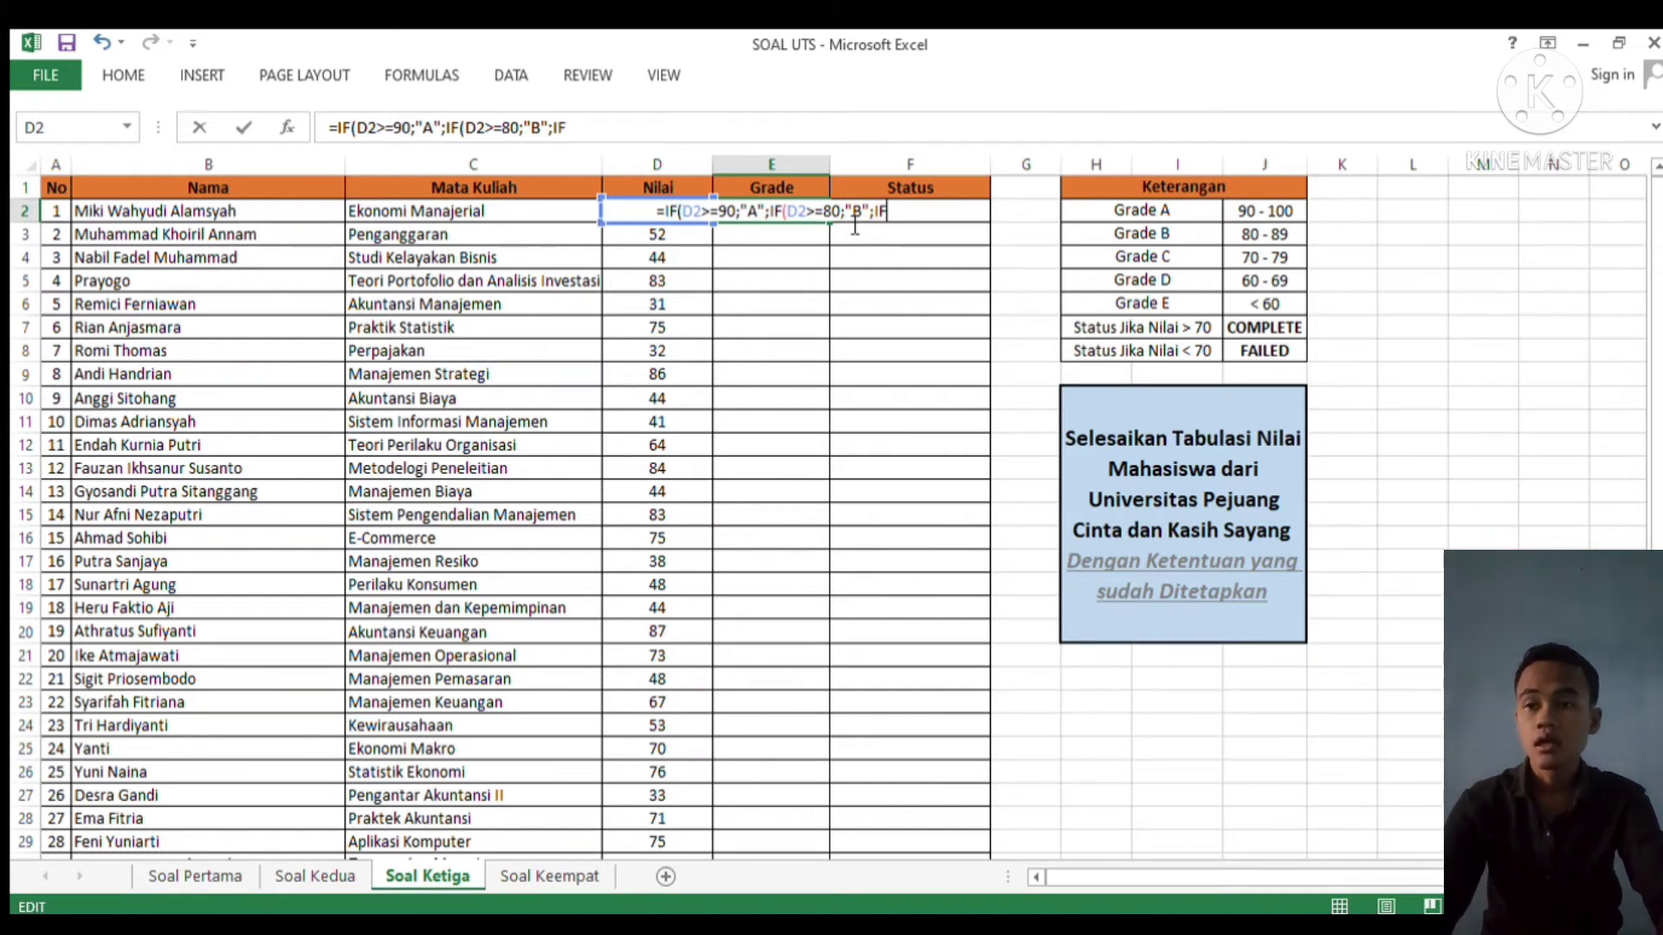
pyautogui.write('(D2')
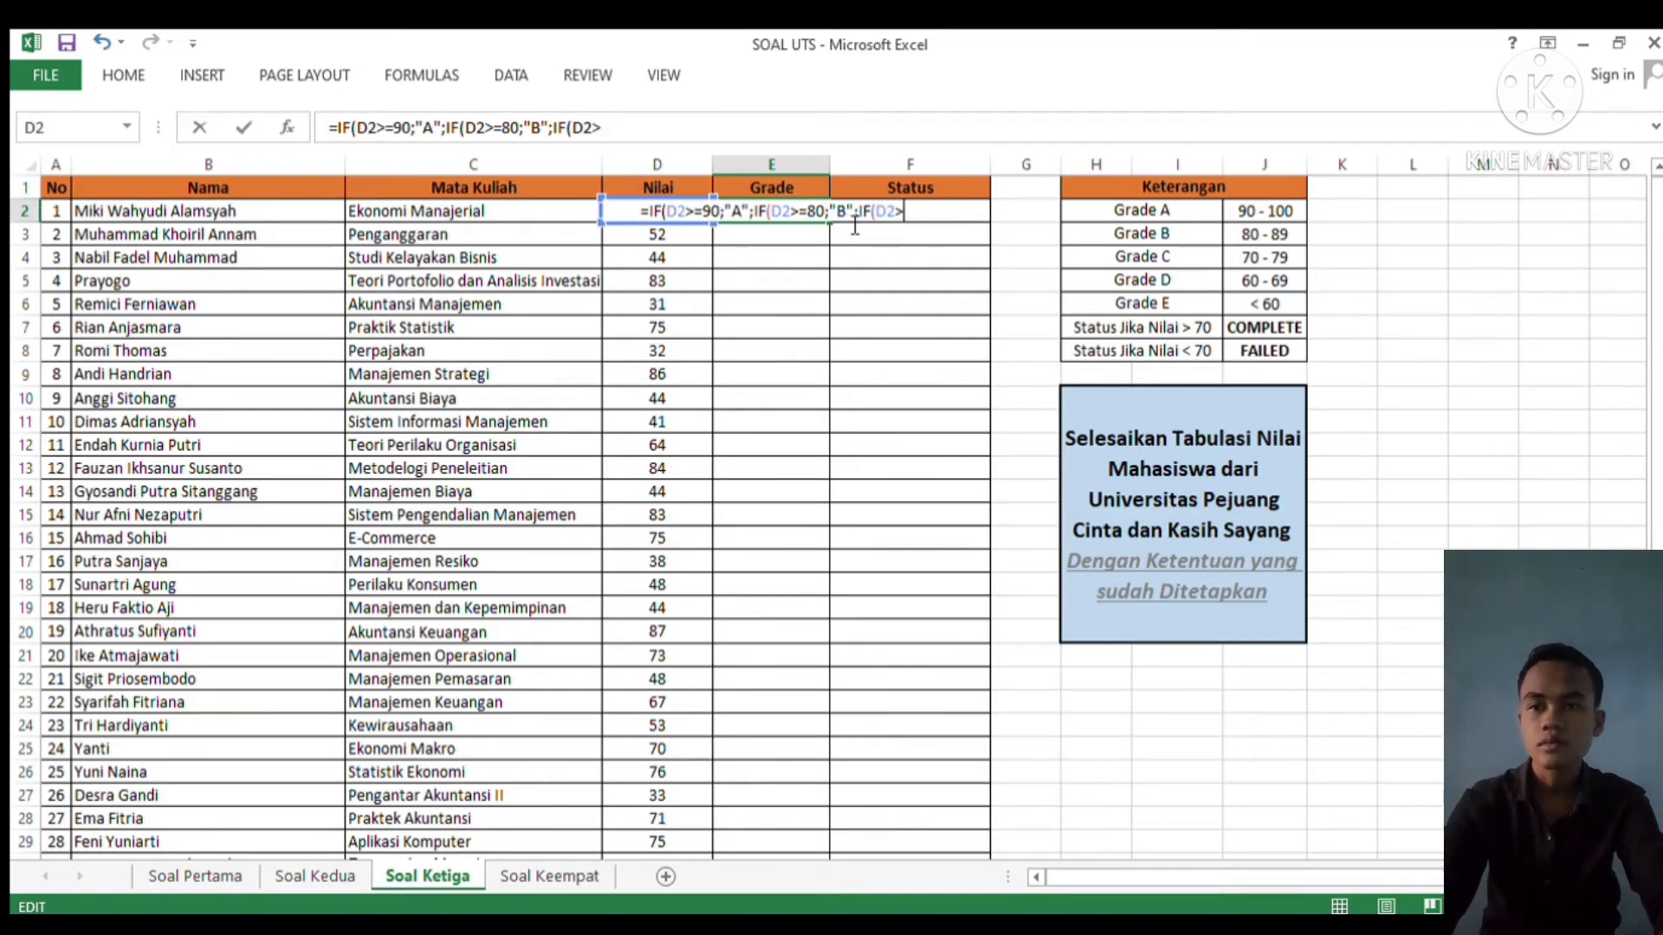
pyautogui.write('>=70;')
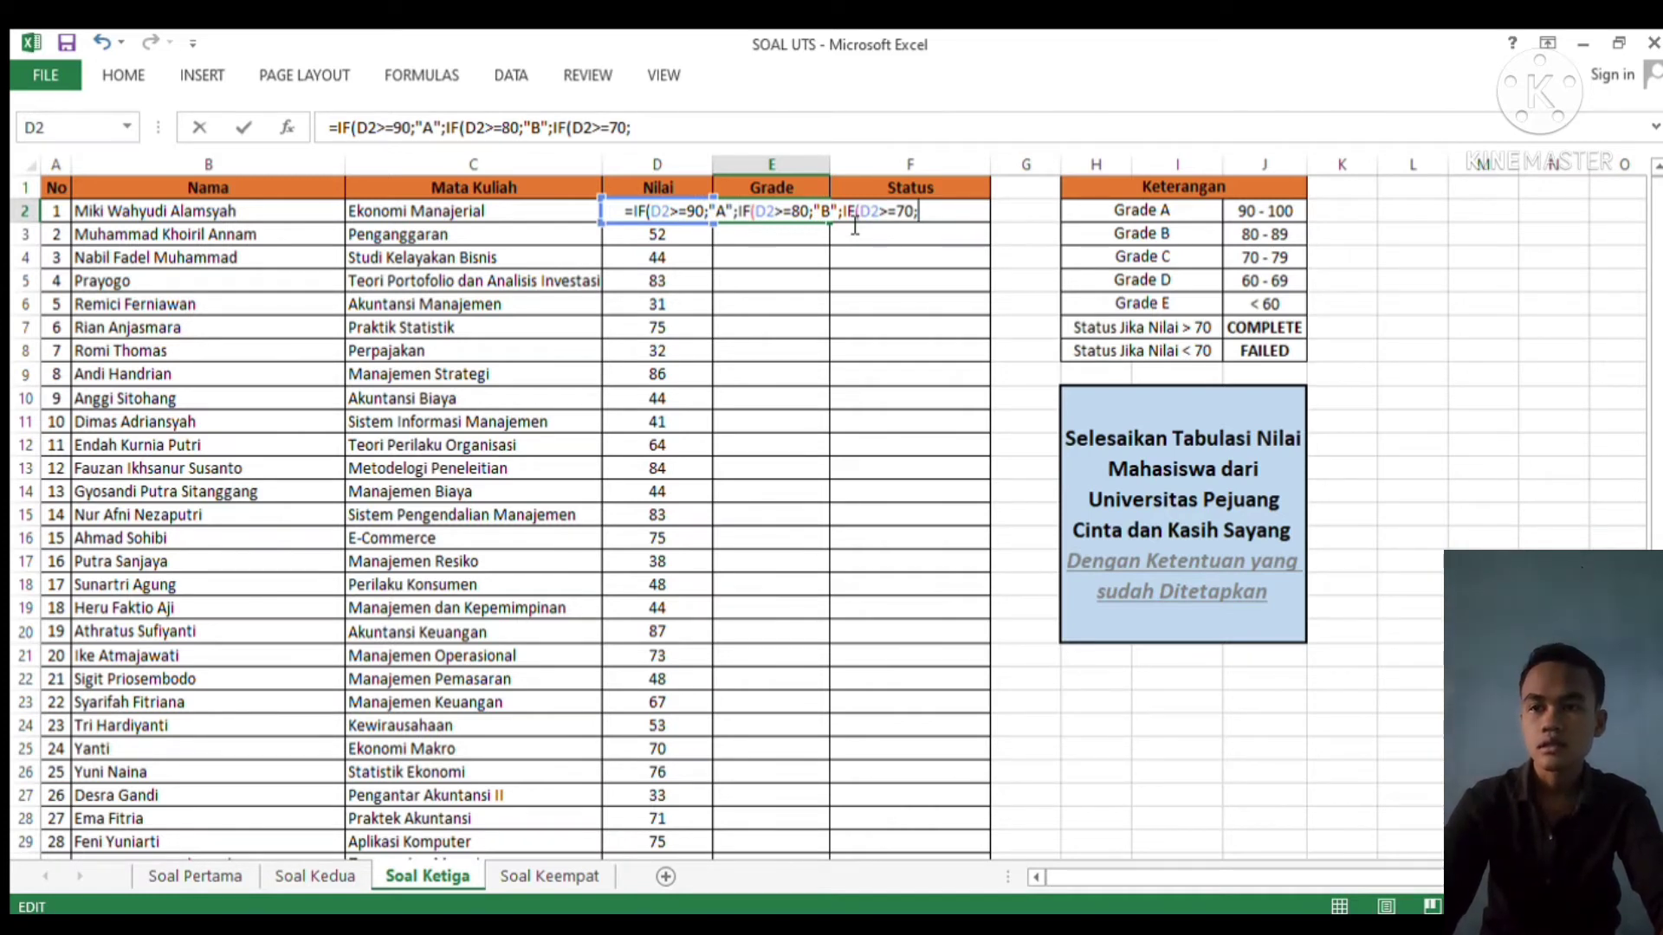
pyautogui.write('"C";')
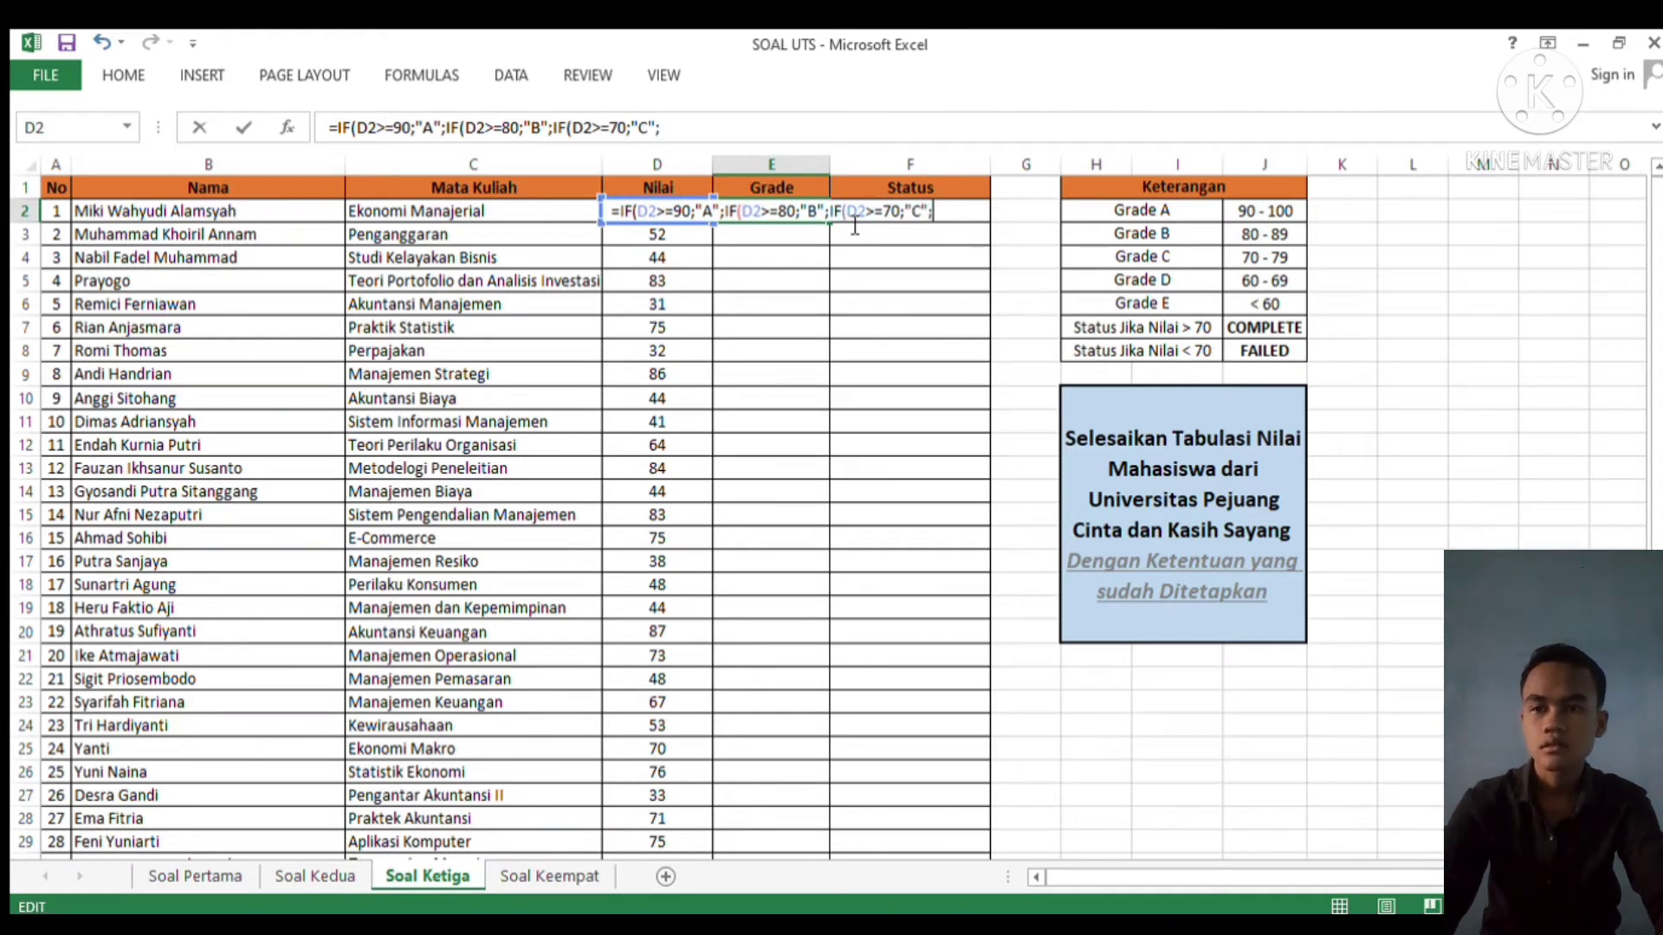
# Nest a fourth IF in the E2 grade formula that returns "d" when D2>=60
pyautogui.write('IF')
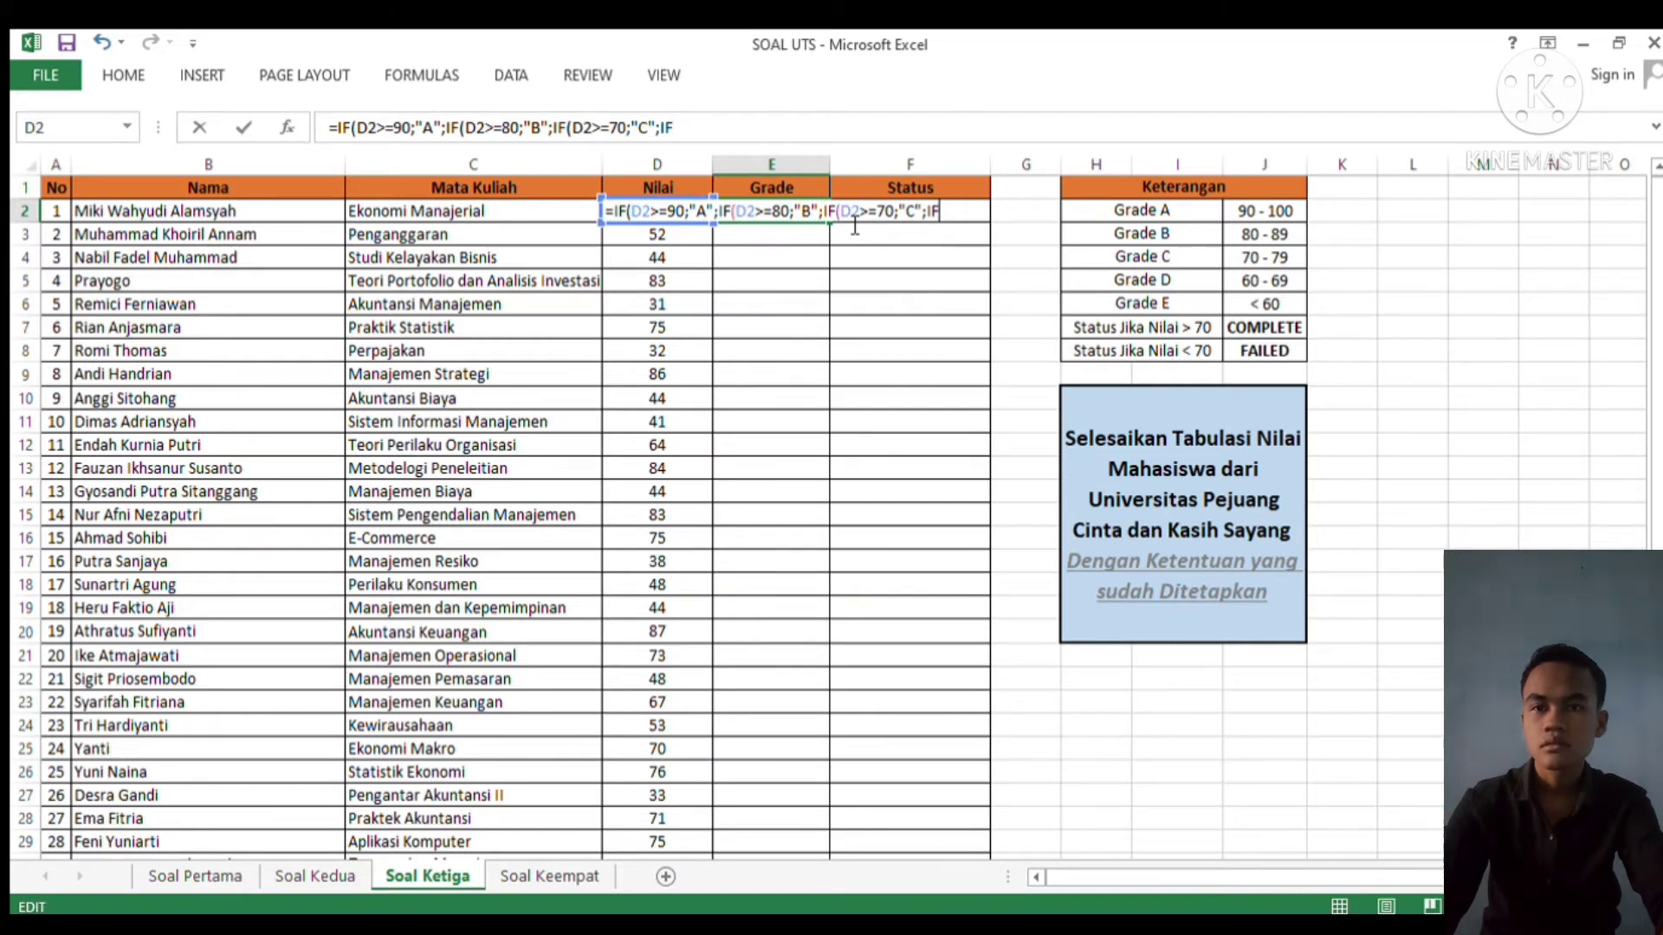
pyautogui.write('(')
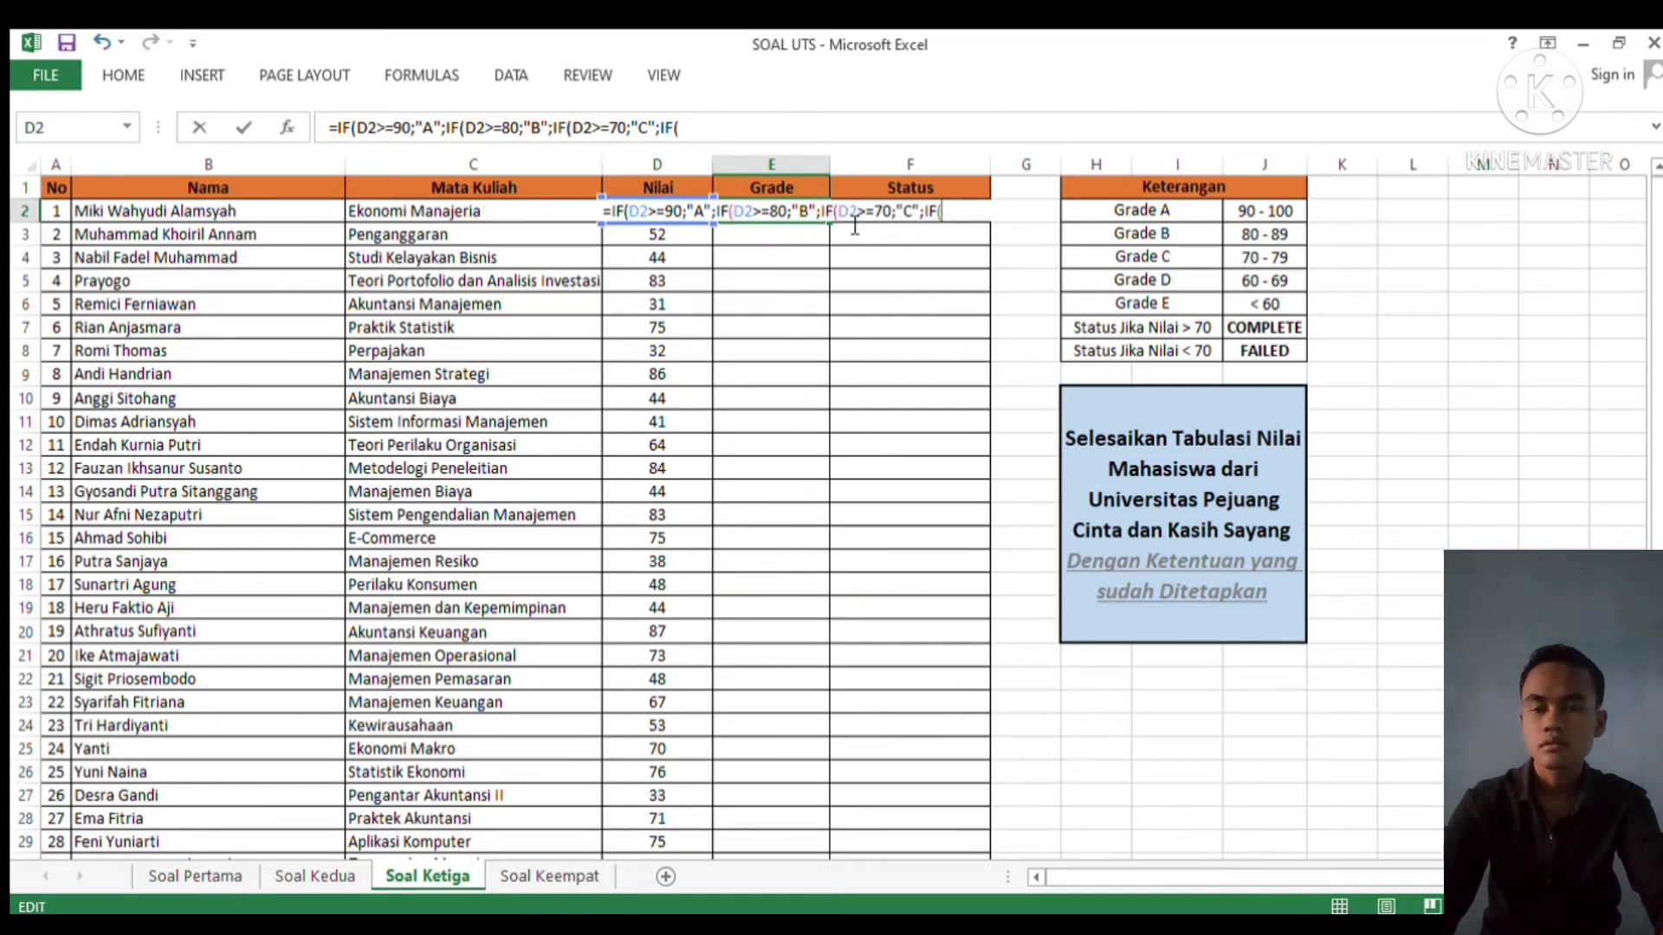
pyautogui.write('D2')
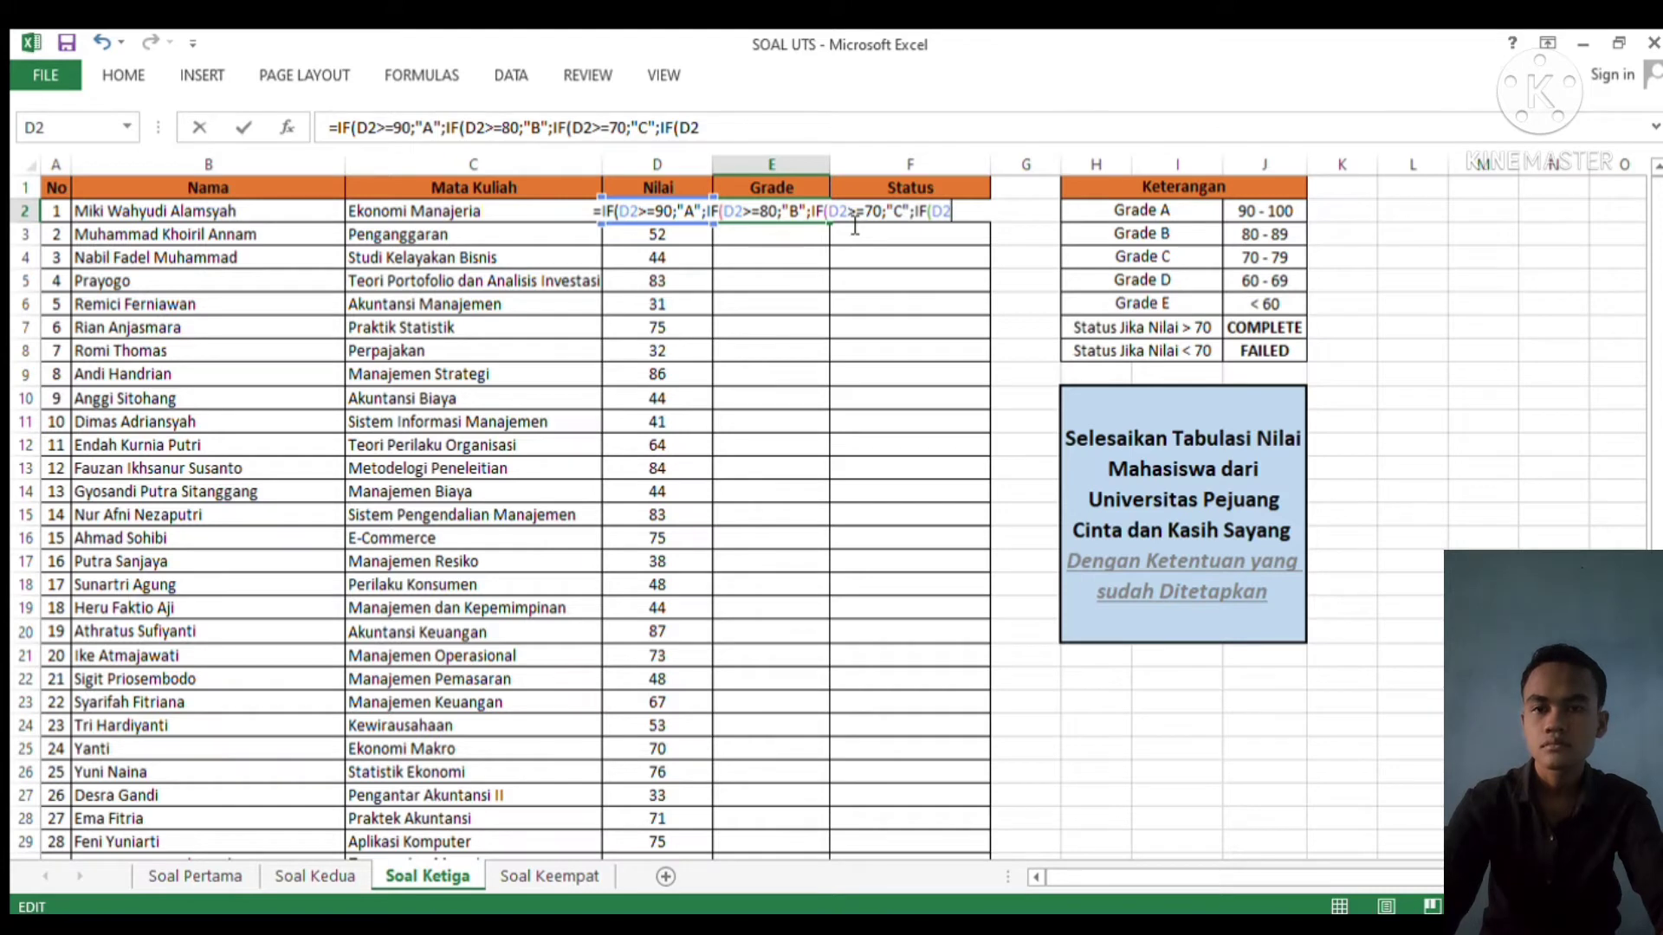
pyautogui.write('>=')
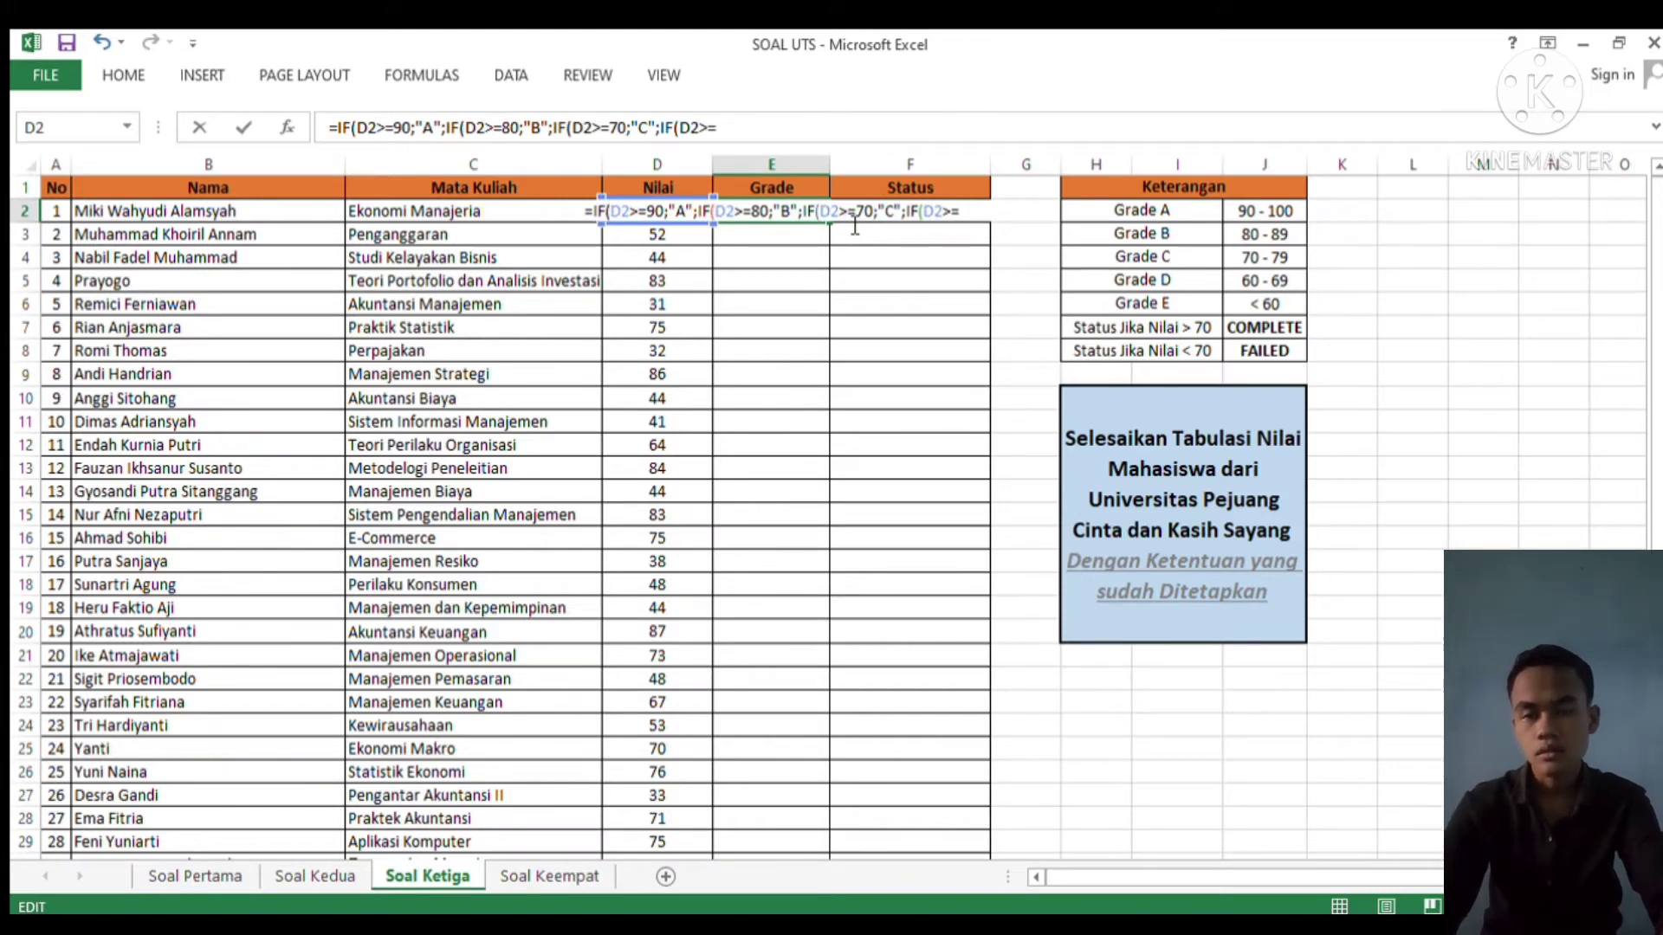
pyautogui.write('60')
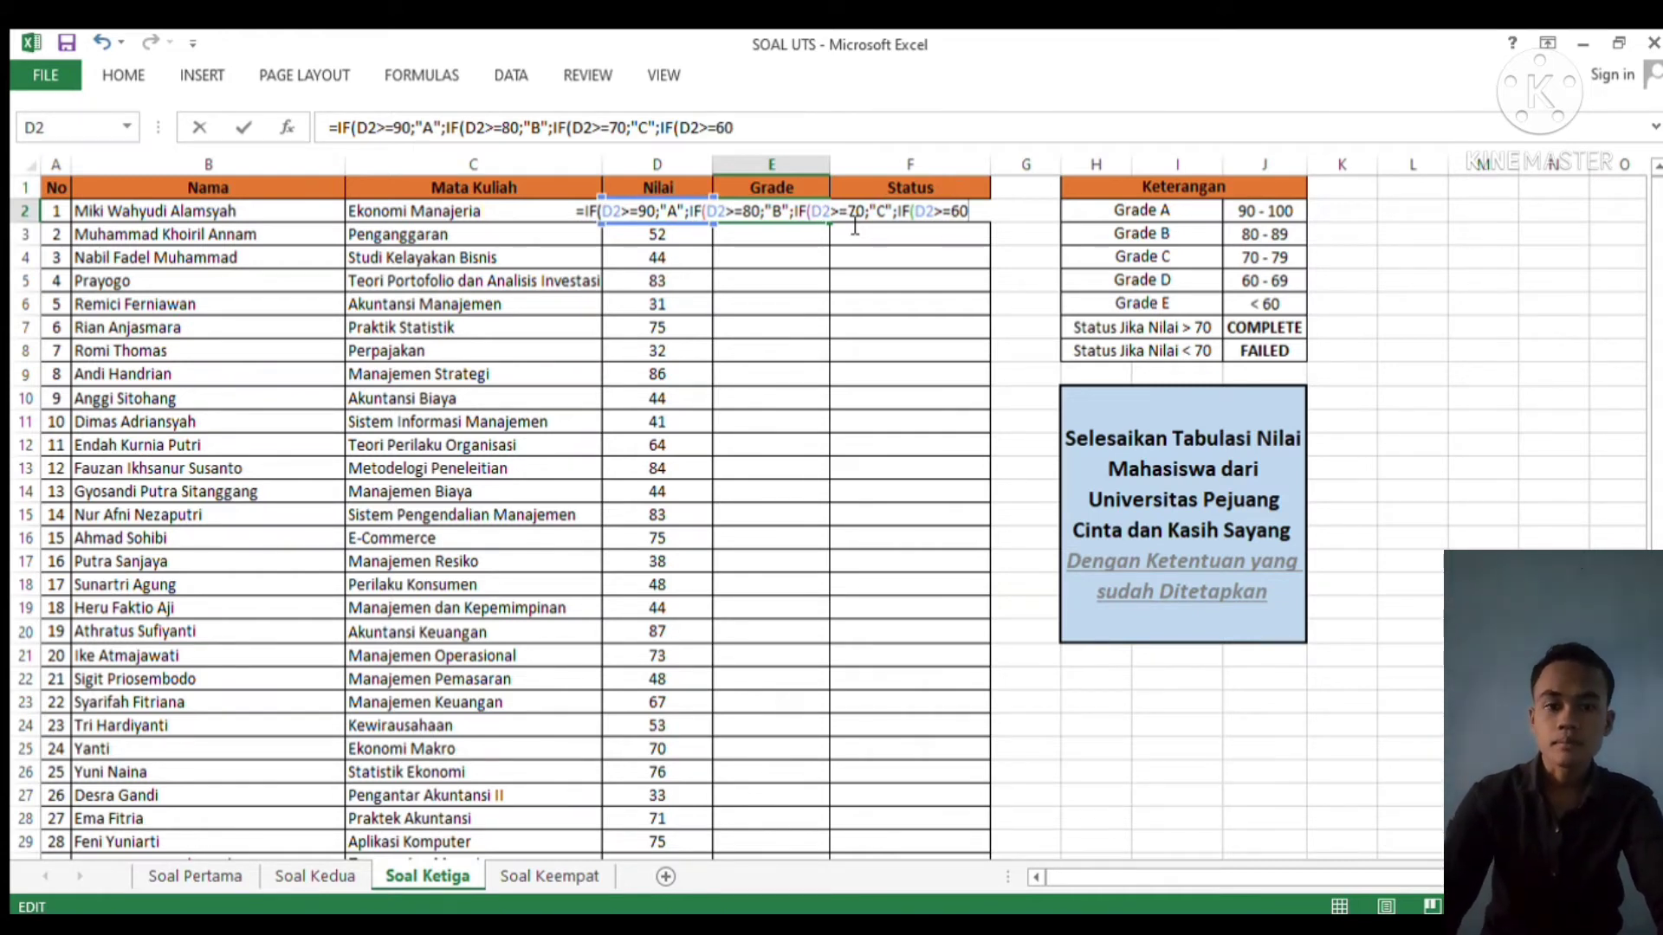
pyautogui.write(';')
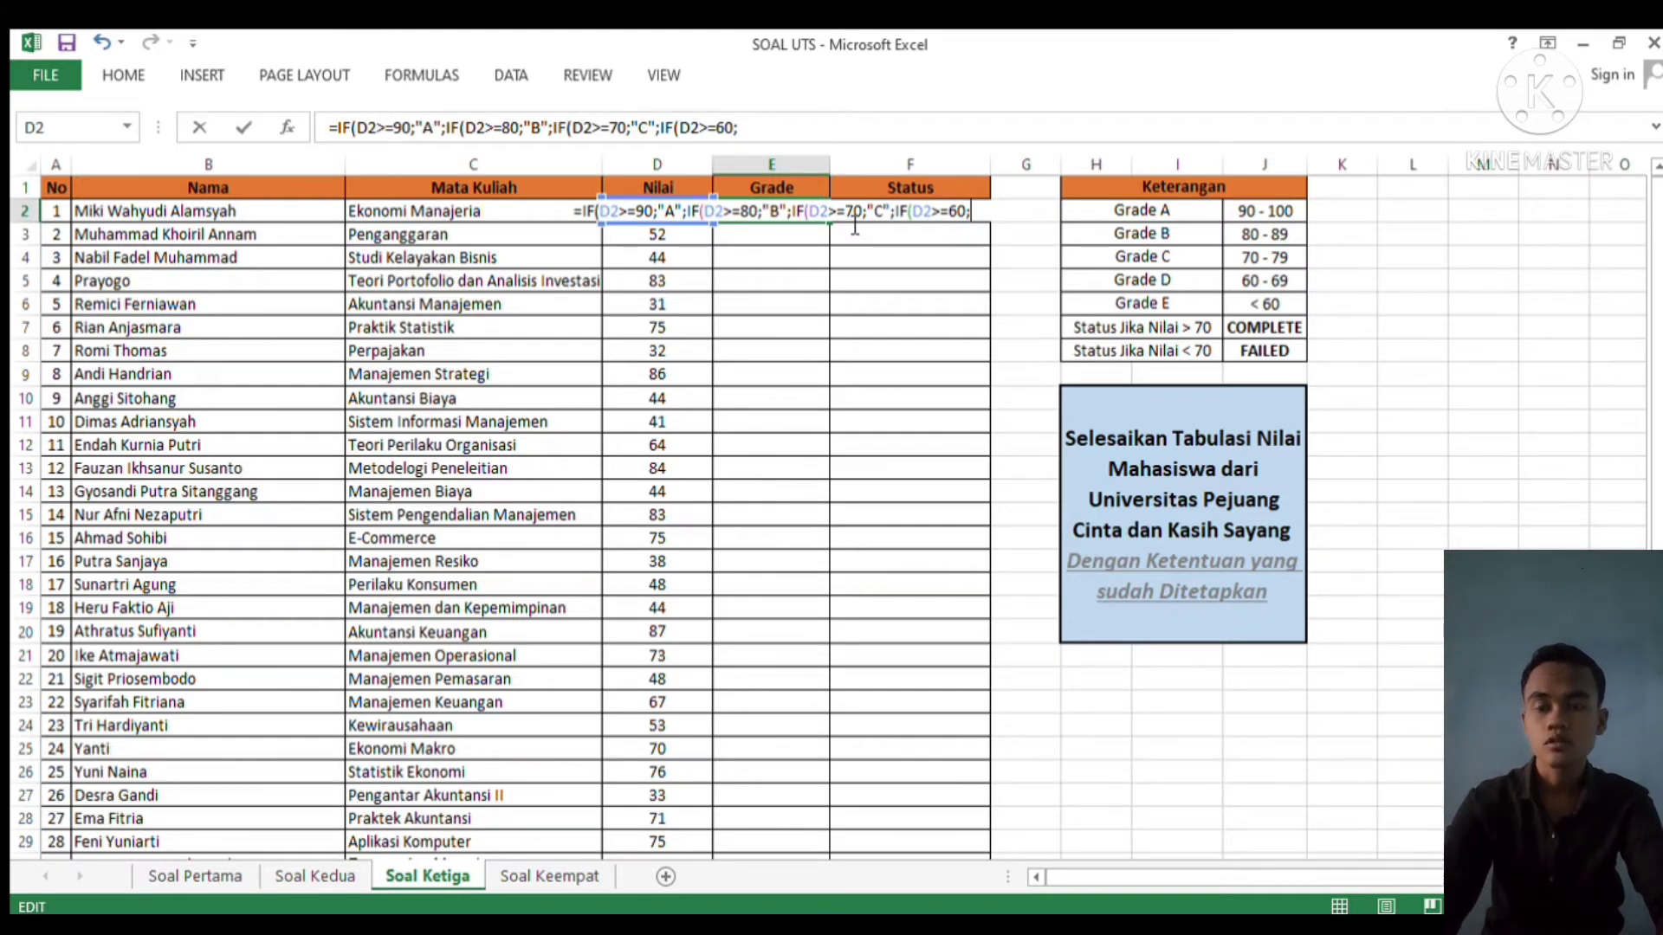
pyautogui.write('"')
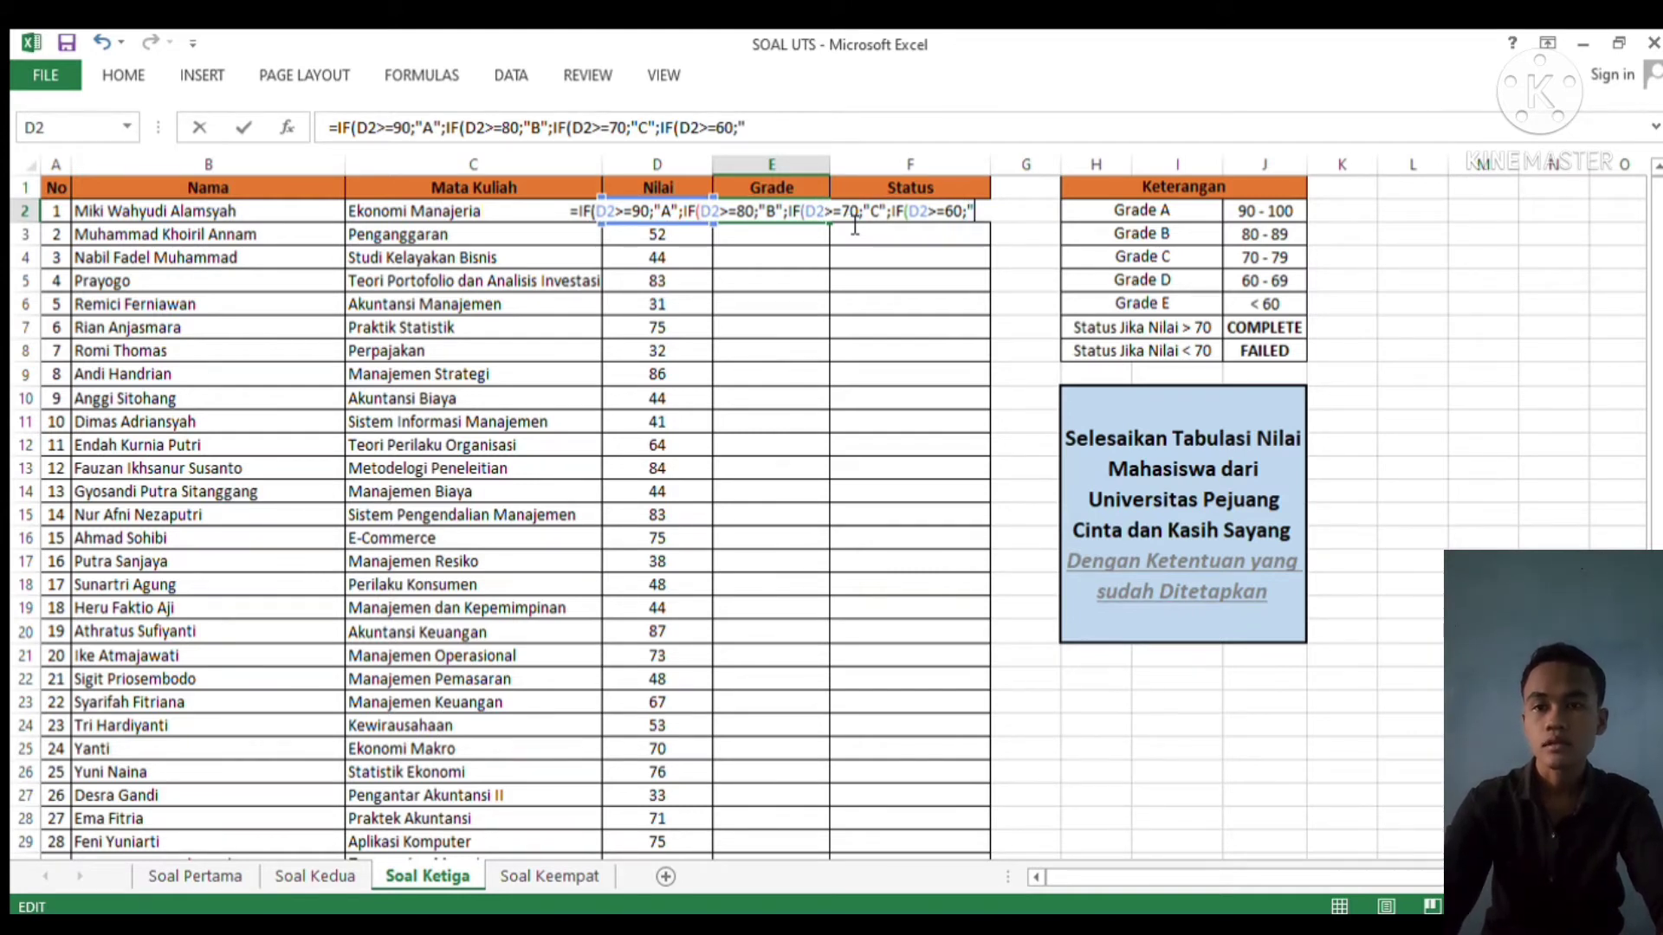
pyautogui.write('d')
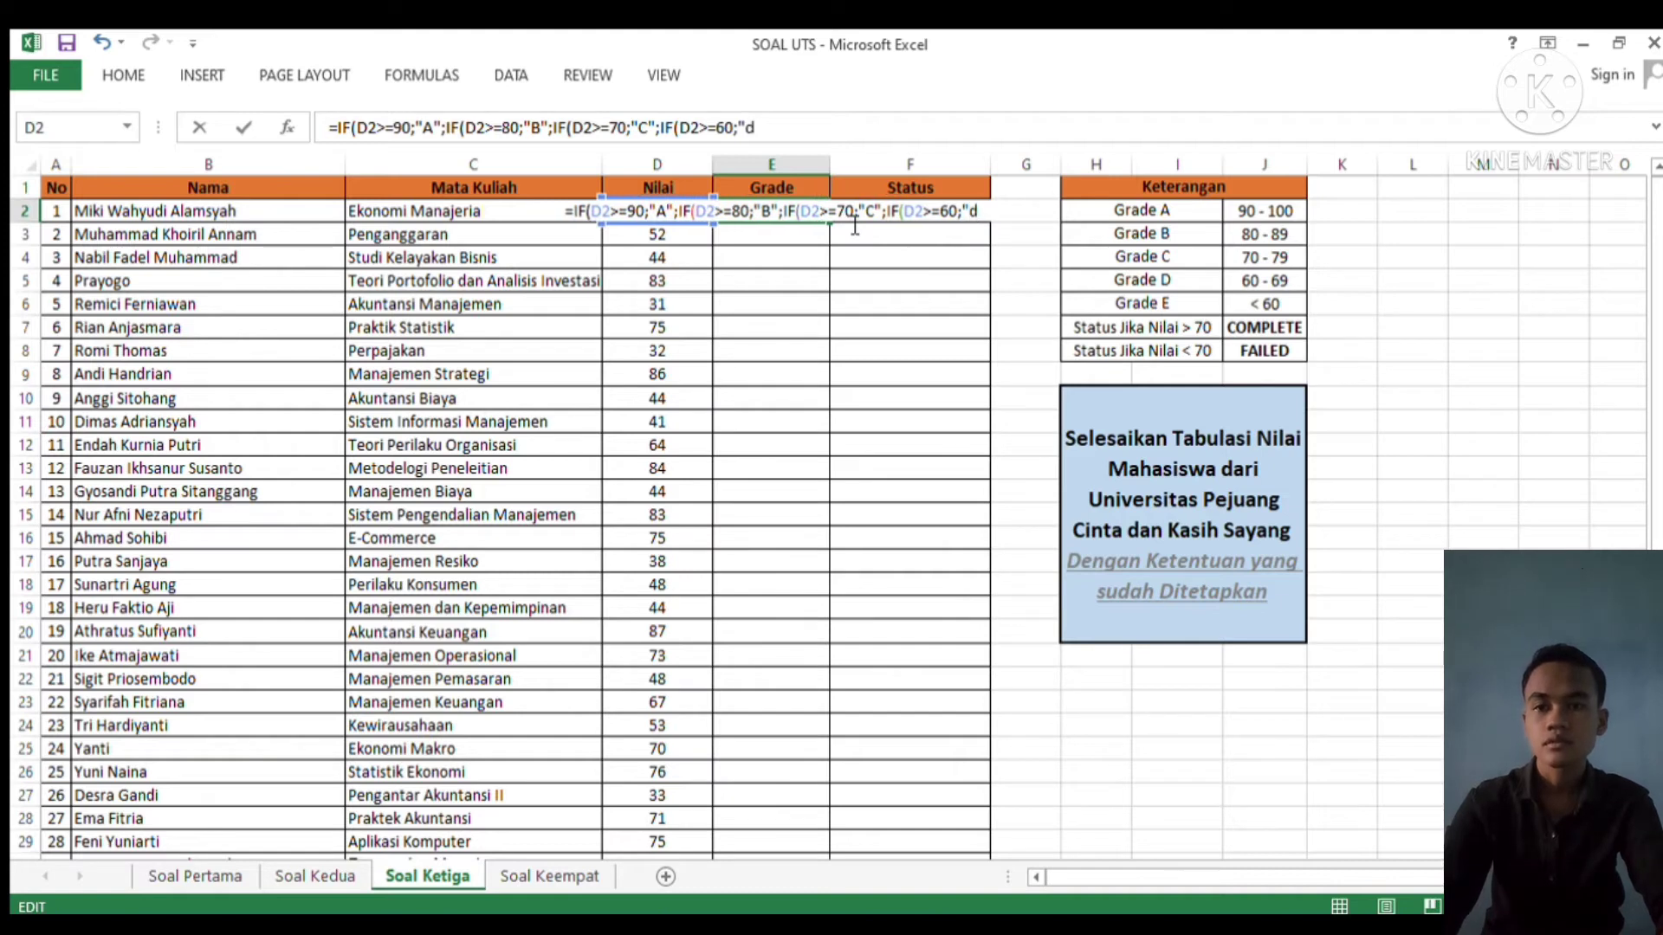
# Complete the nested IF grade formula in E2 so D2>=60 returns "D" and anything lower returns "E"
pyautogui.press('BackSpace')
pyautogui.write('D')
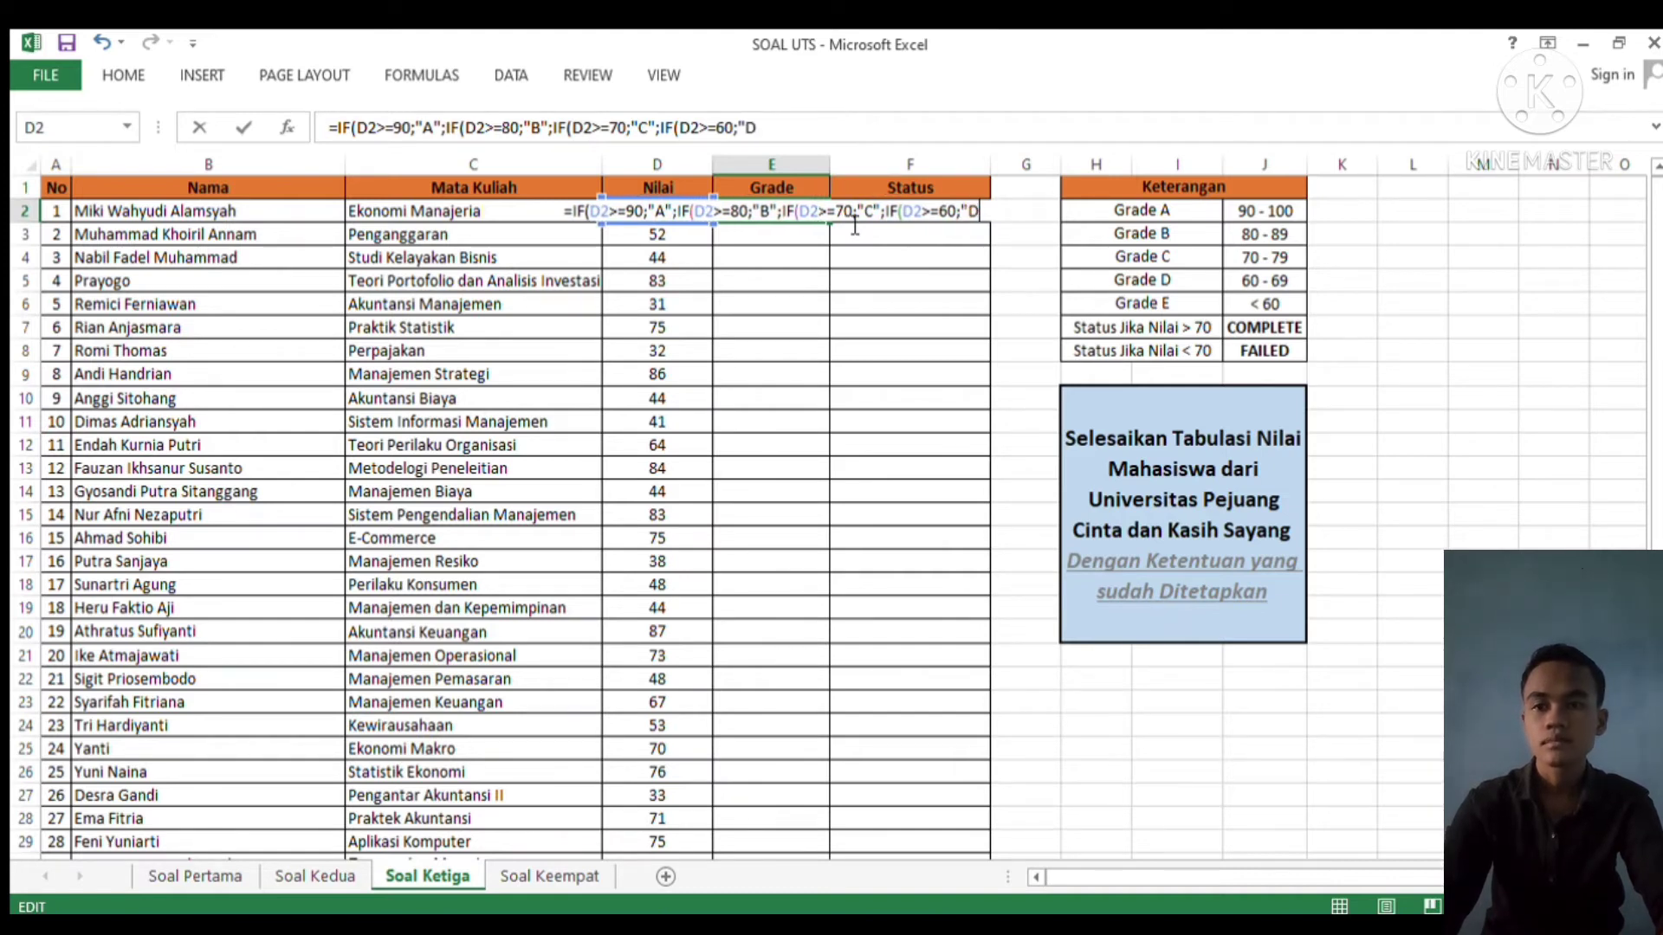
pyautogui.write("'")
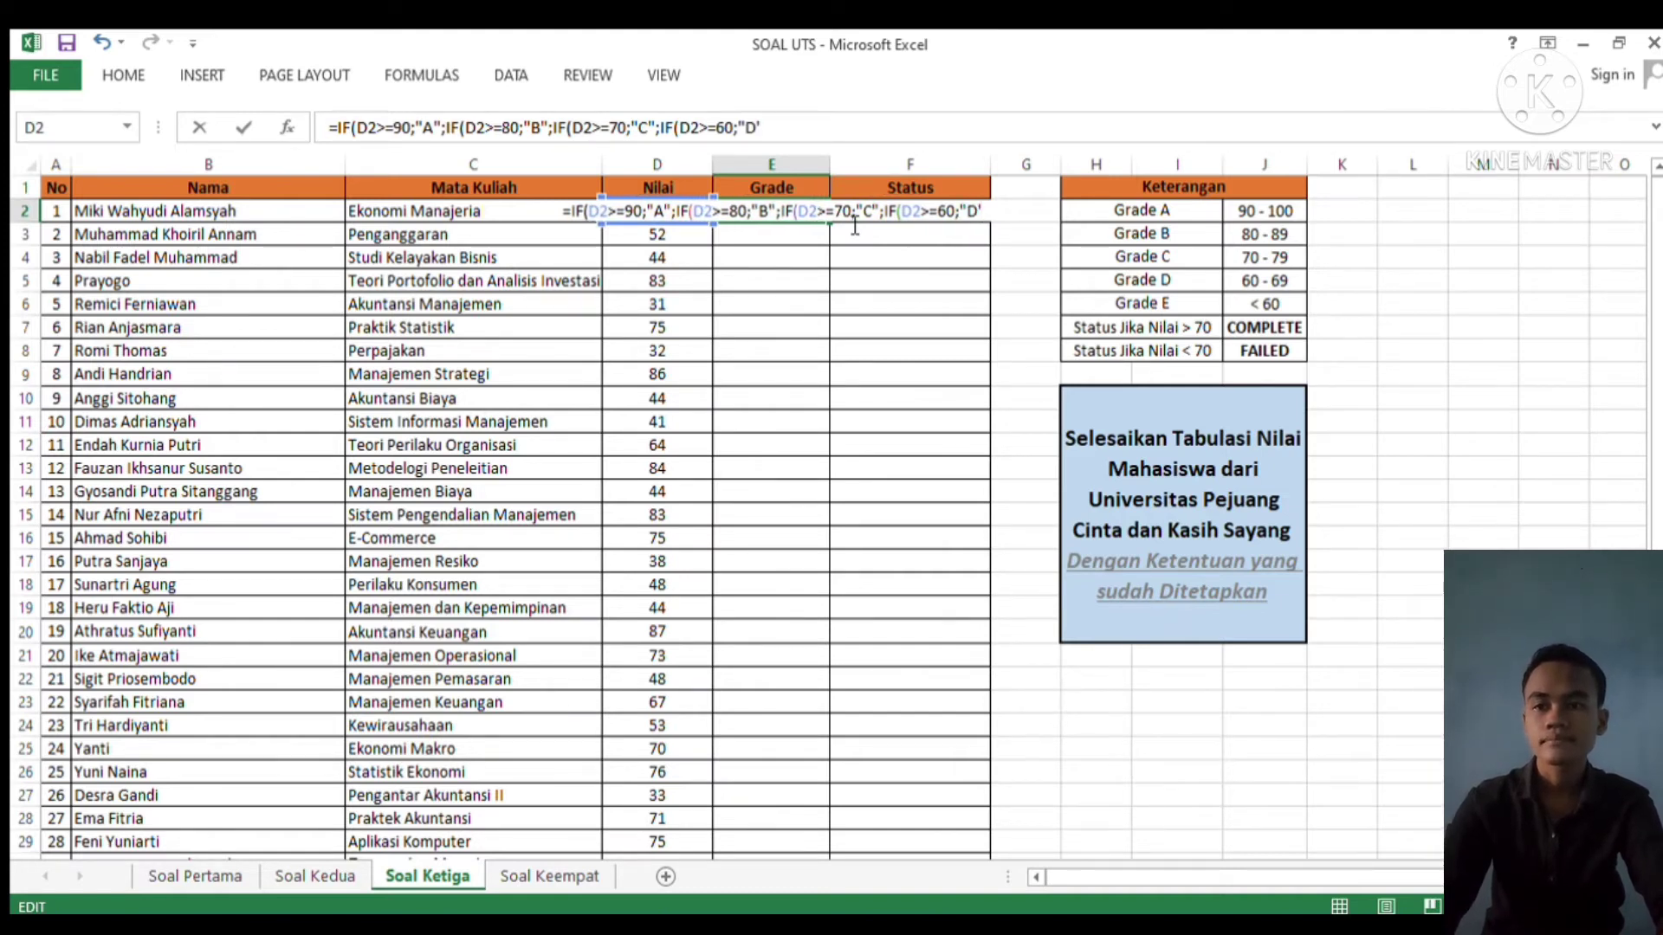
pyautogui.press('BackSpace')
pyautogui.write('"')
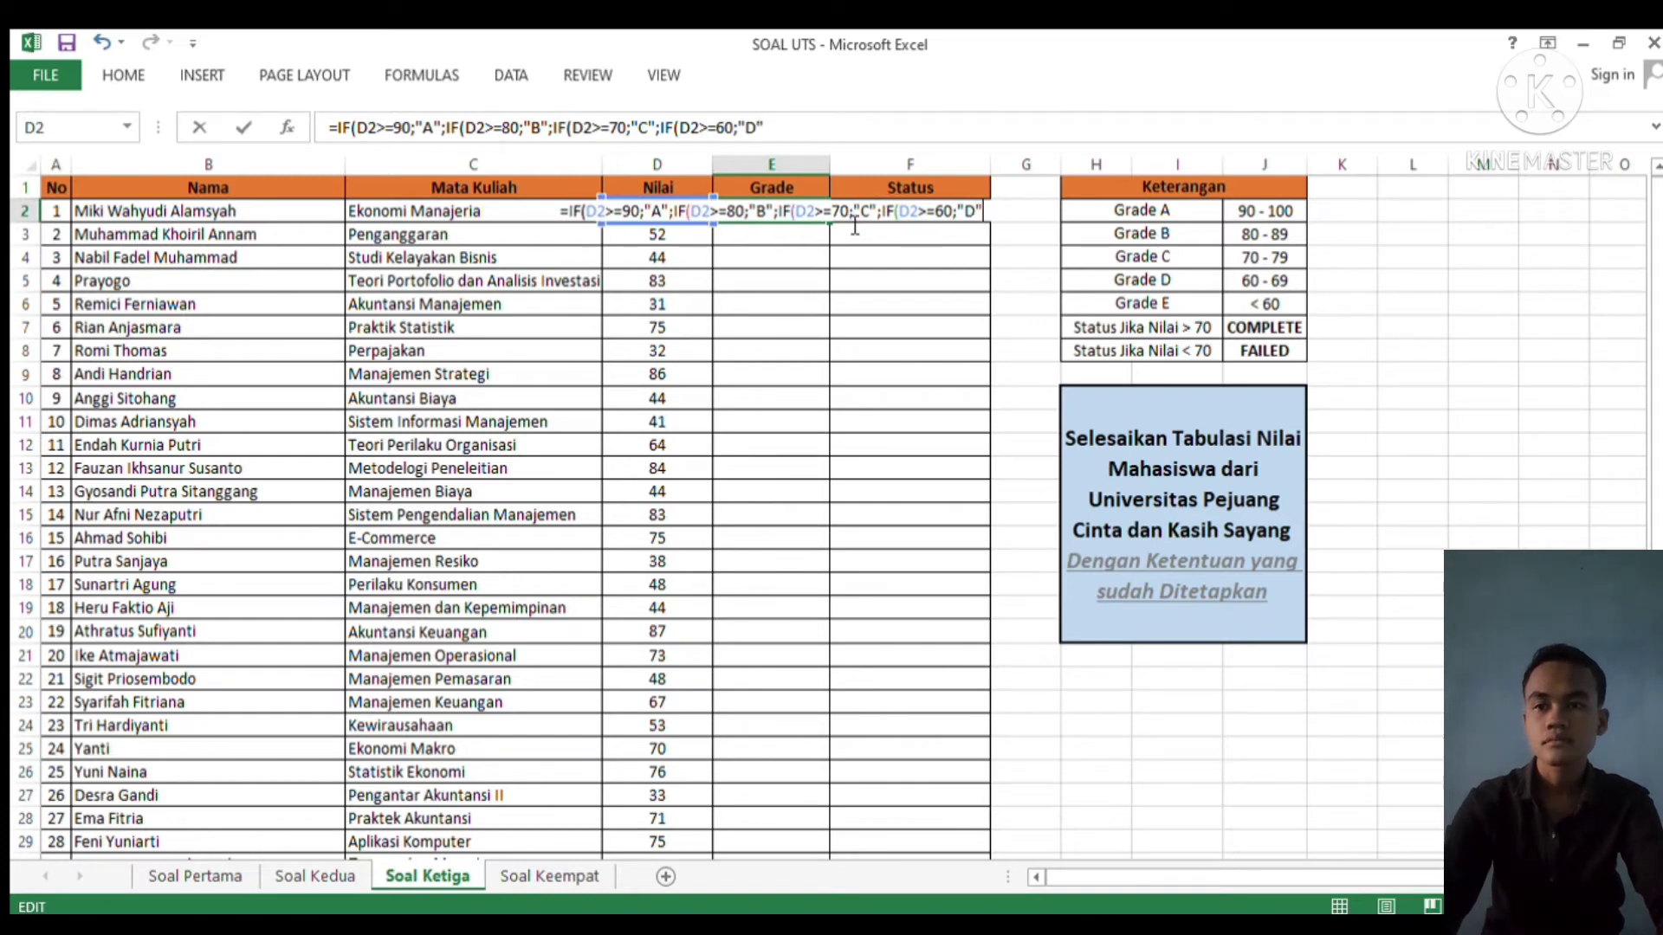
pyautogui.write(';')
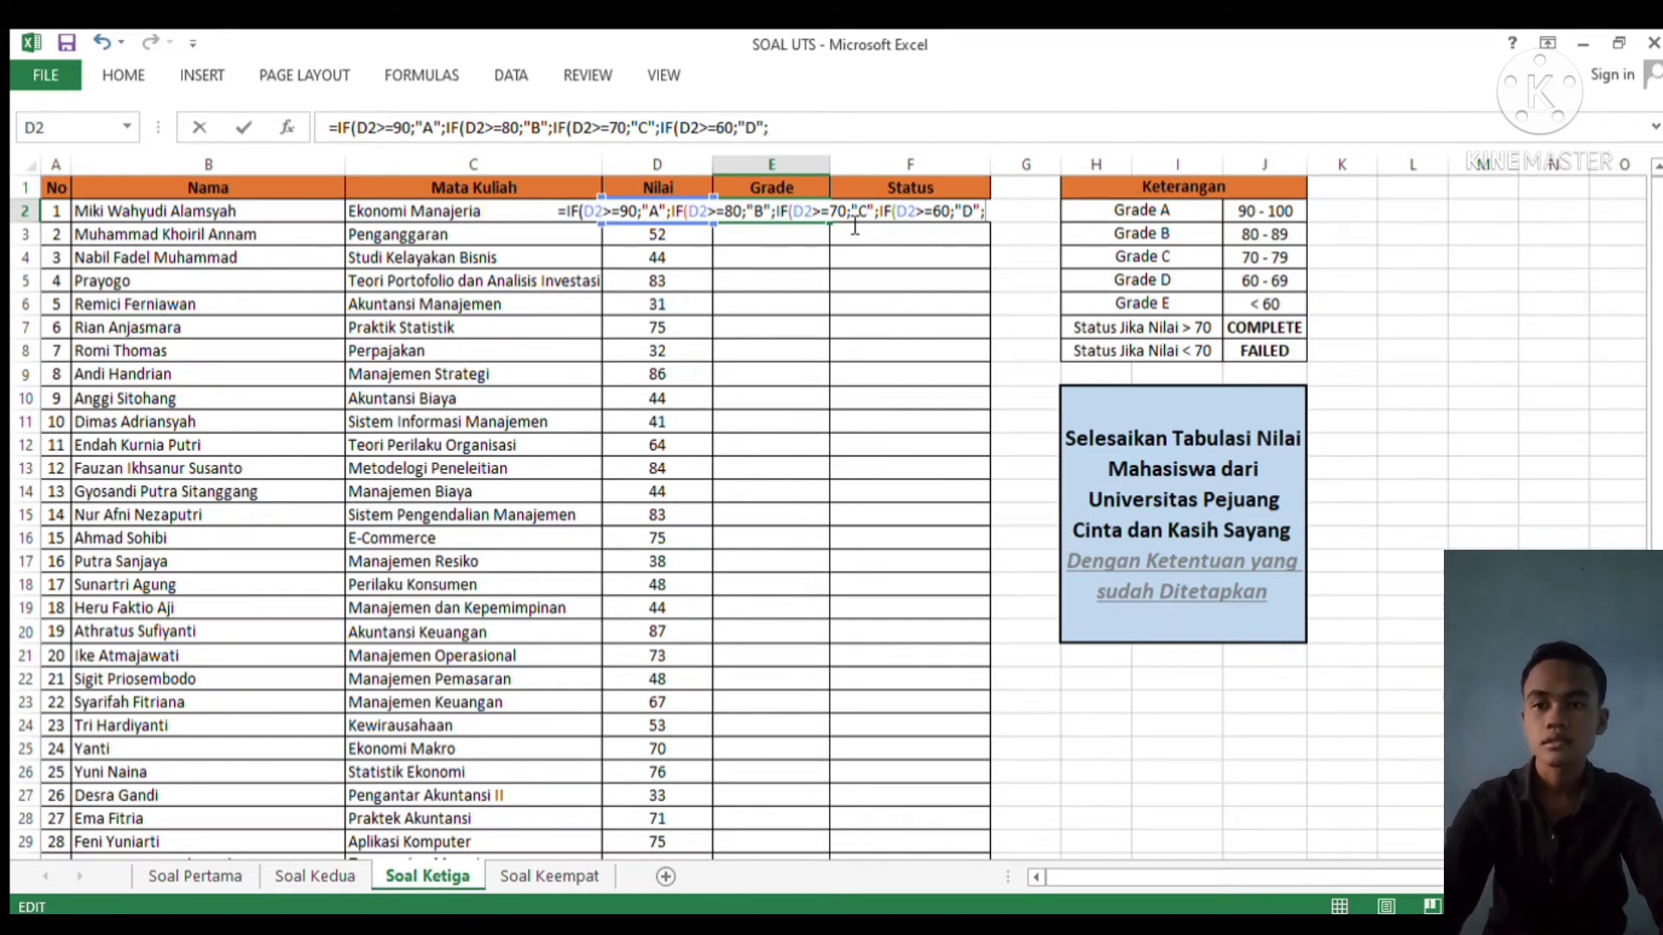
pyautogui.write('"')
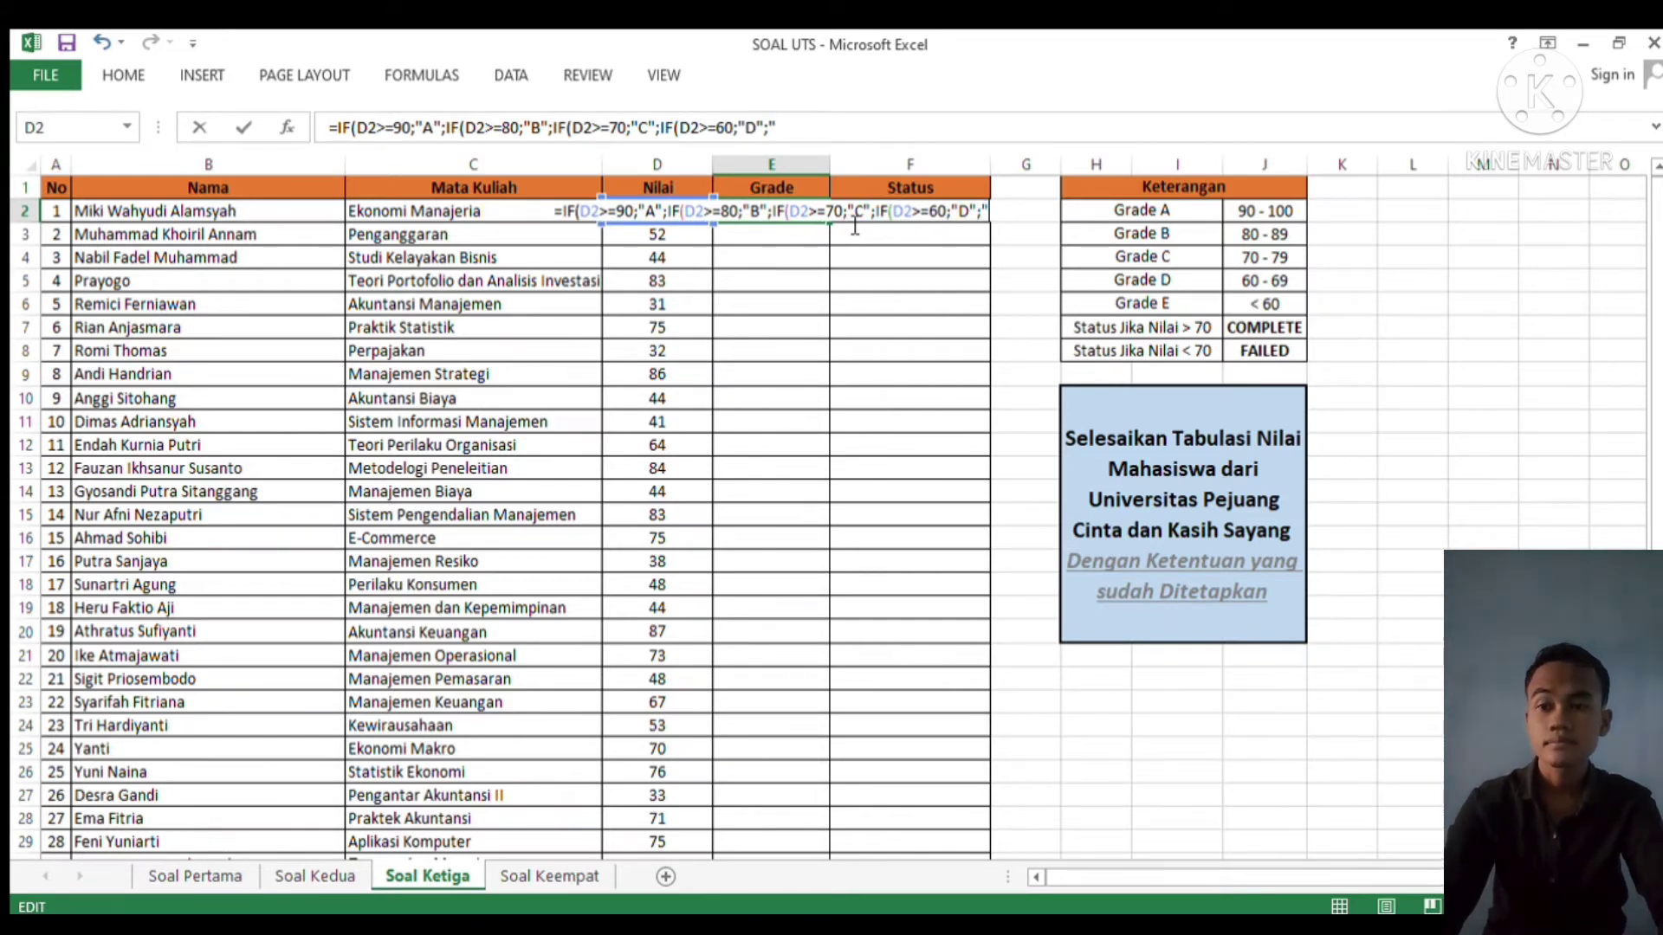
pyautogui.write('E"')
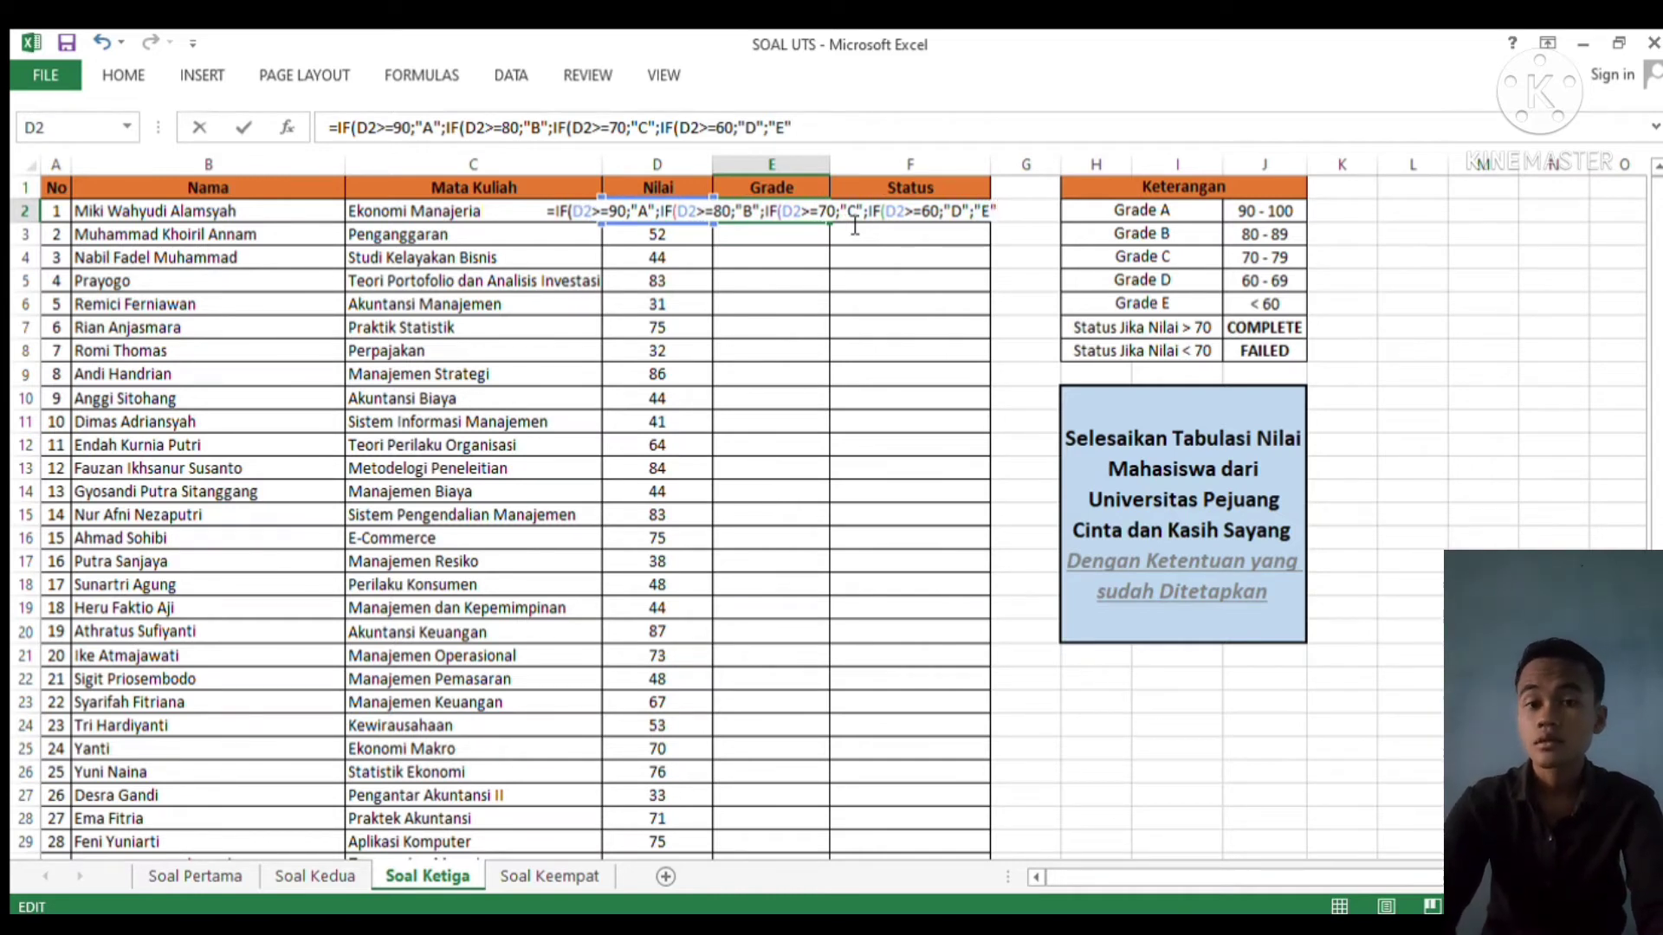
pyautogui.write(')')
pyautogui.press('Return')
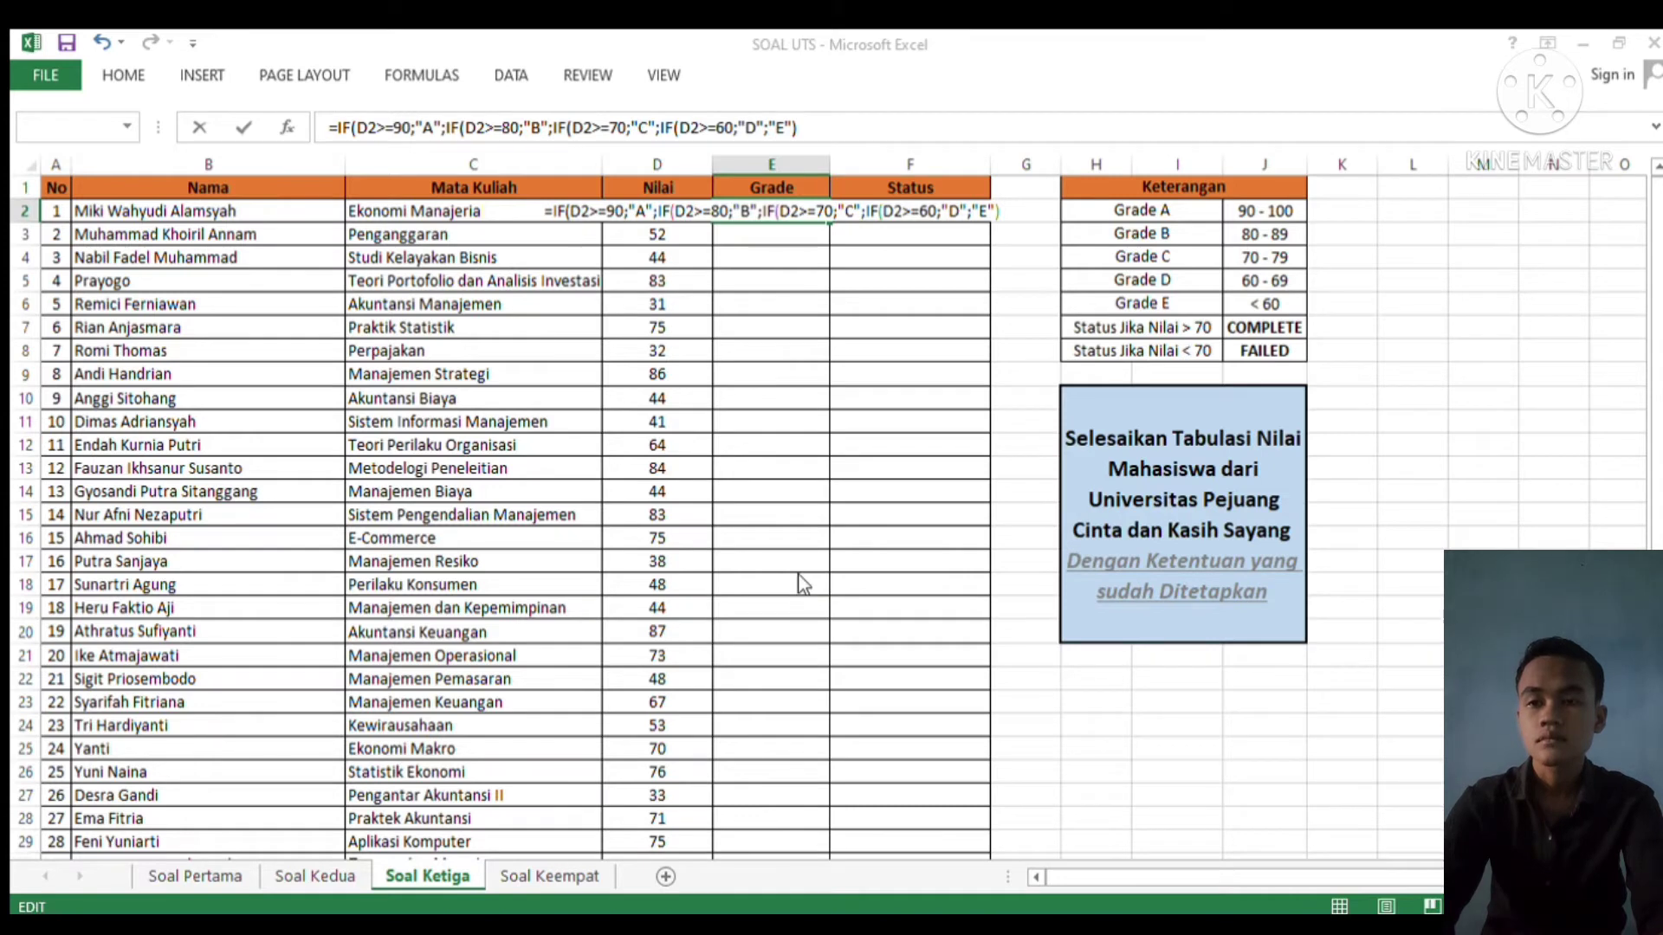
pyautogui.press('Return')
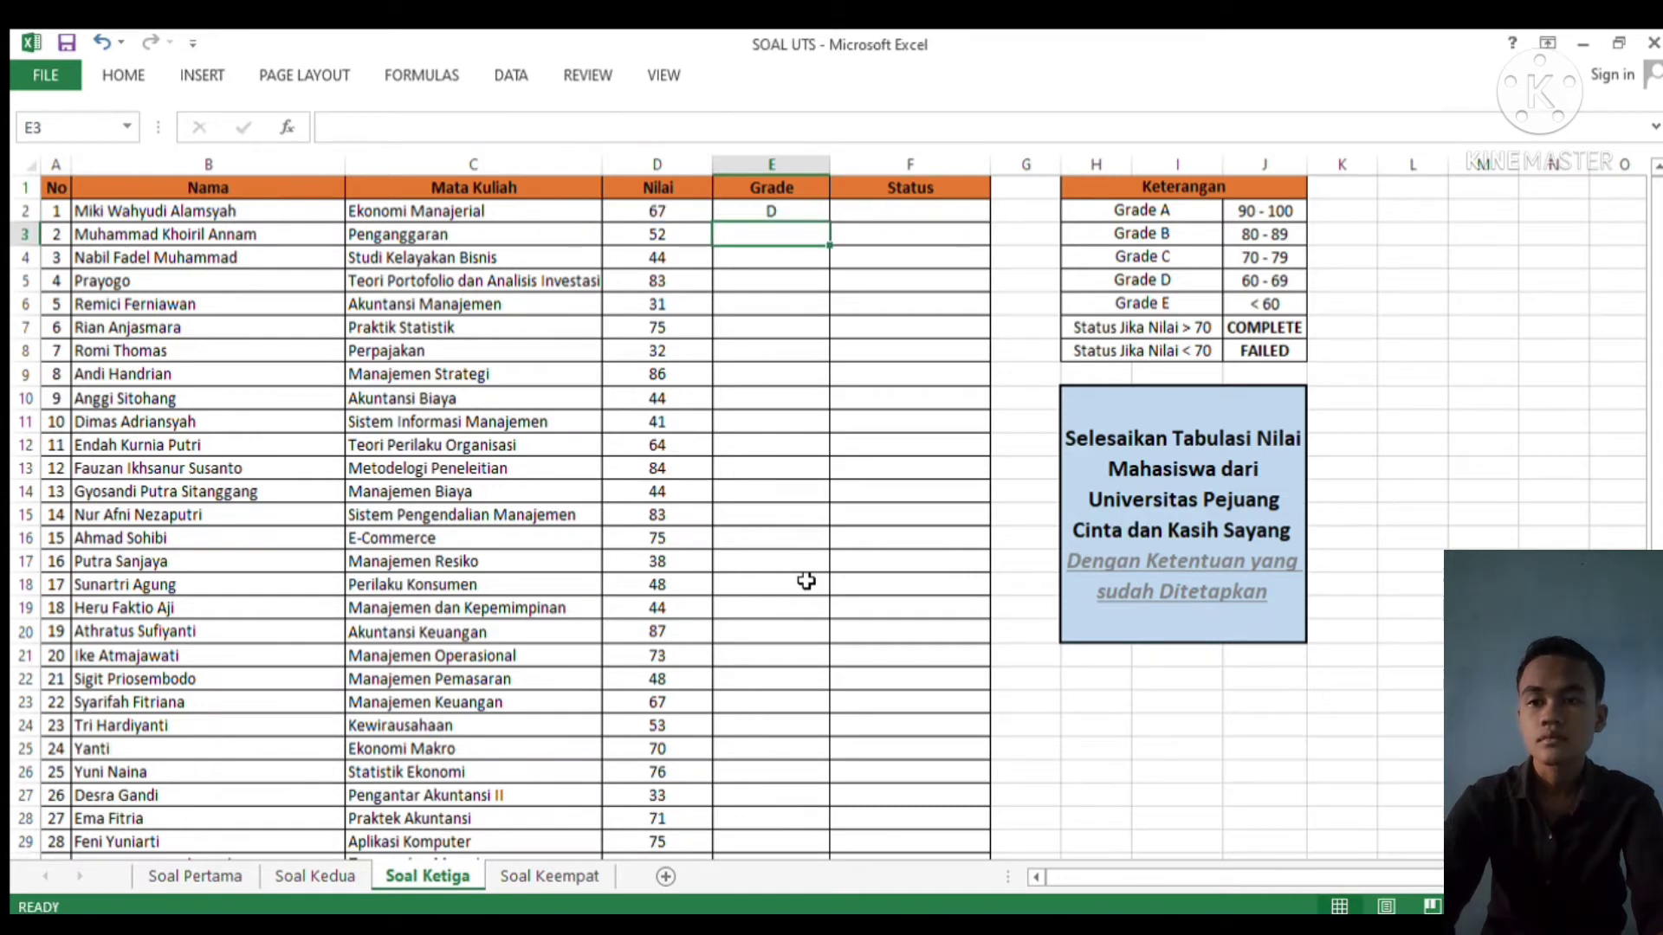
# Fill the grade formula from E2 down the Grade column through row 51
pyautogui.click(804, 215)
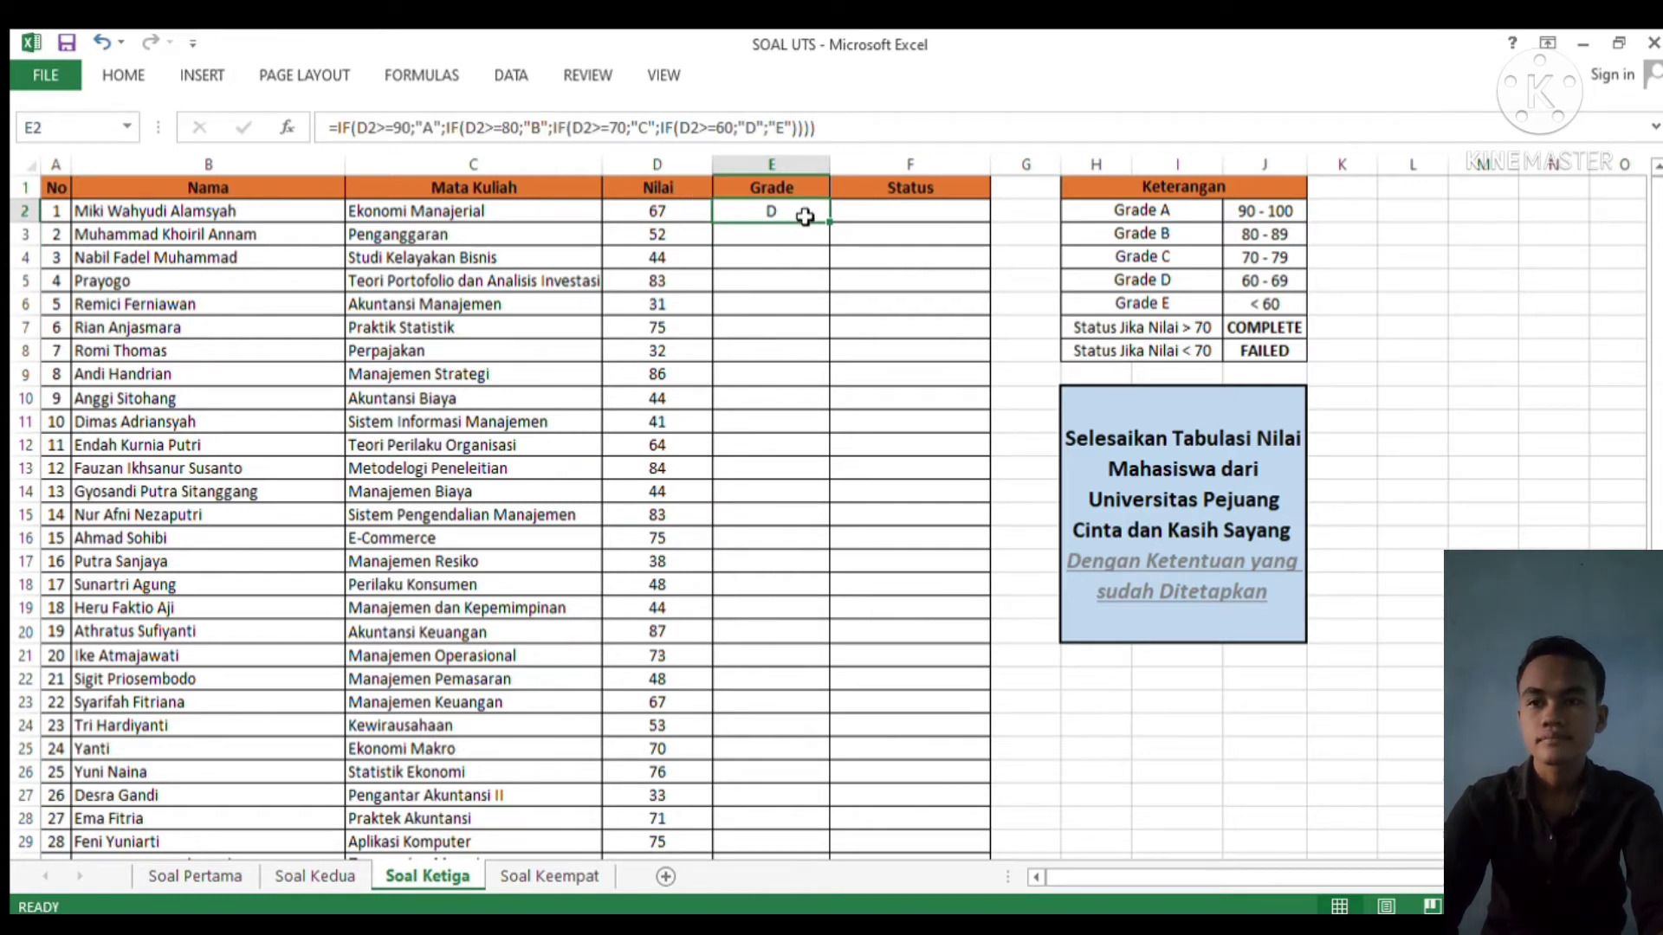
pyautogui.moveTo(829, 227); pyautogui.dragTo(743, 330)
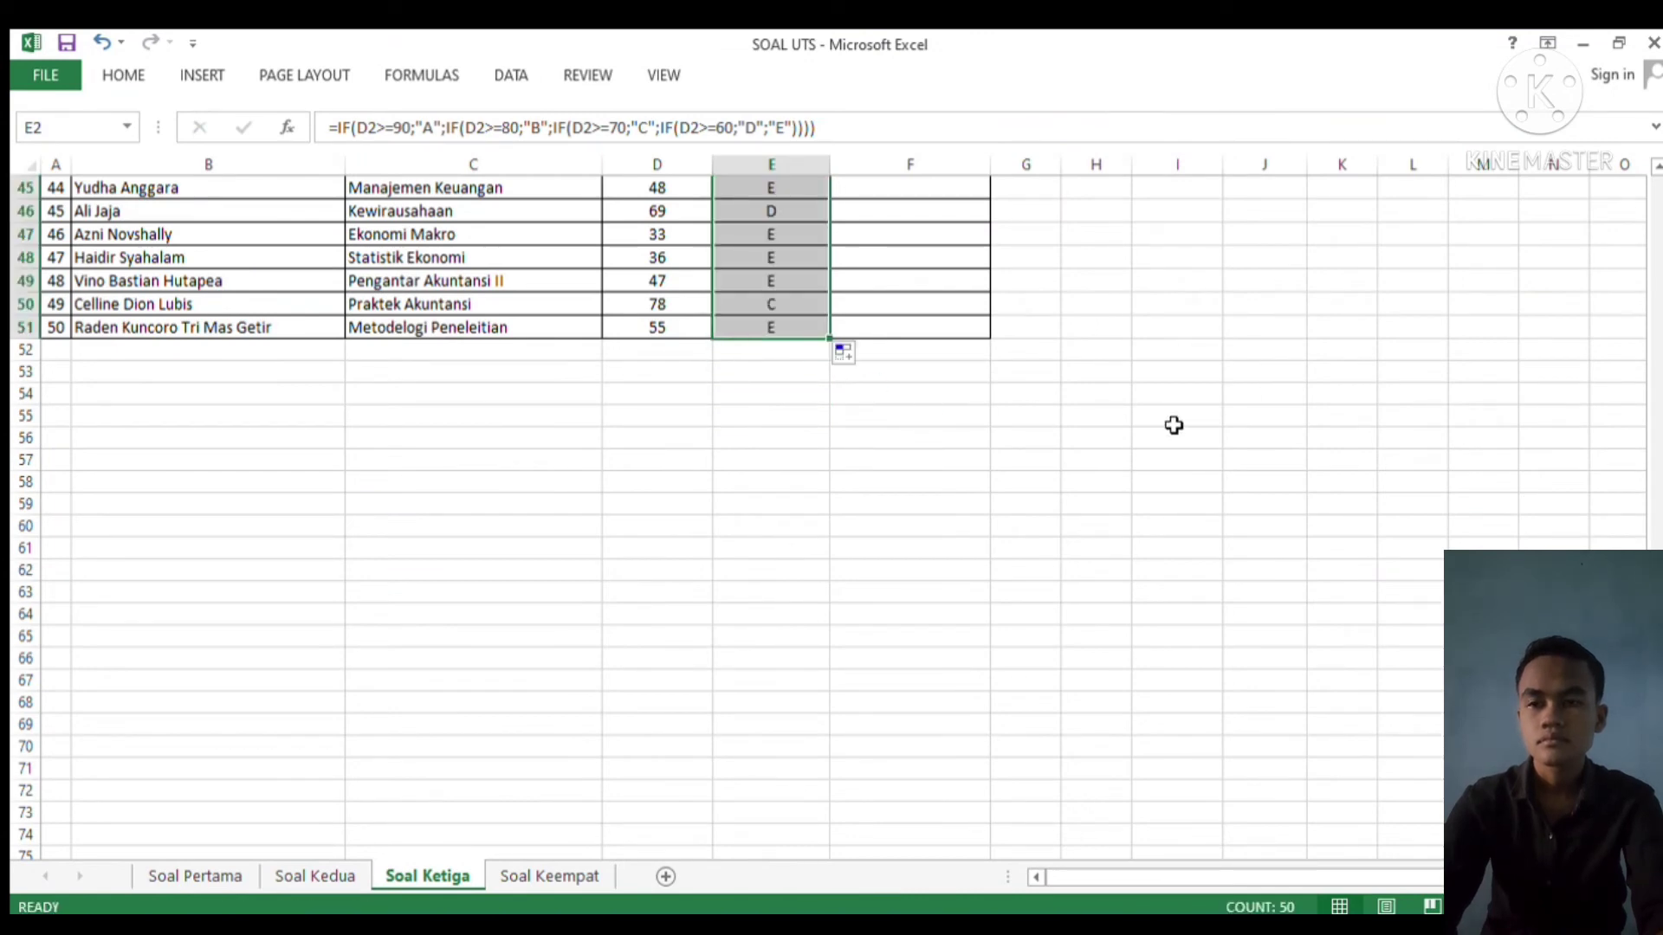
pyautogui.click(1219, 417)
pyautogui.press('Up')
pyautogui.press('Up')
pyautogui.press('Up')
pyautogui.press('Up')
pyautogui.press('Up')
pyautogui.press('Up')
pyautogui.press('Up')
pyautogui.press('Up')
pyautogui.press('Up')
pyautogui.press('Up')
pyautogui.press('Up')
pyautogui.press('Up')
pyautogui.press('Up')
pyautogui.press('Up')
pyautogui.press('Up')
pyautogui.press('Up')
pyautogui.press('Up')
pyautogui.press('Up')
pyautogui.press('Up')
pyautogui.press('Up')
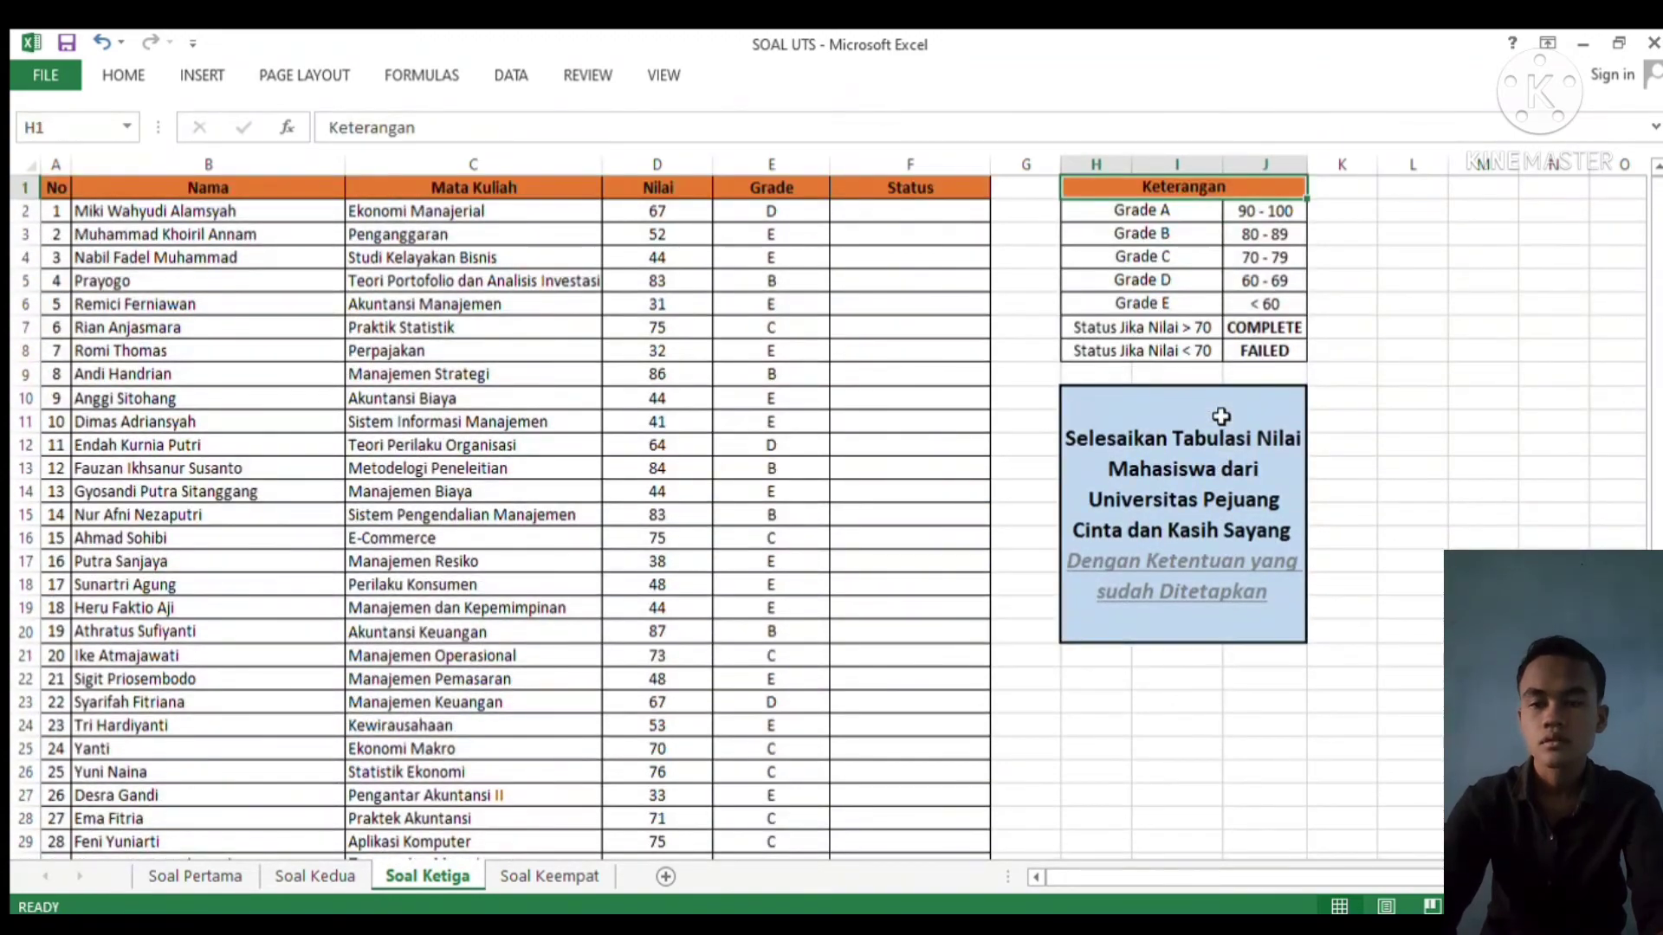
# Begin the status formula in F2 with =IF(D2>70;COMPLETE; to test the score against 70
pyautogui.click(918, 215)
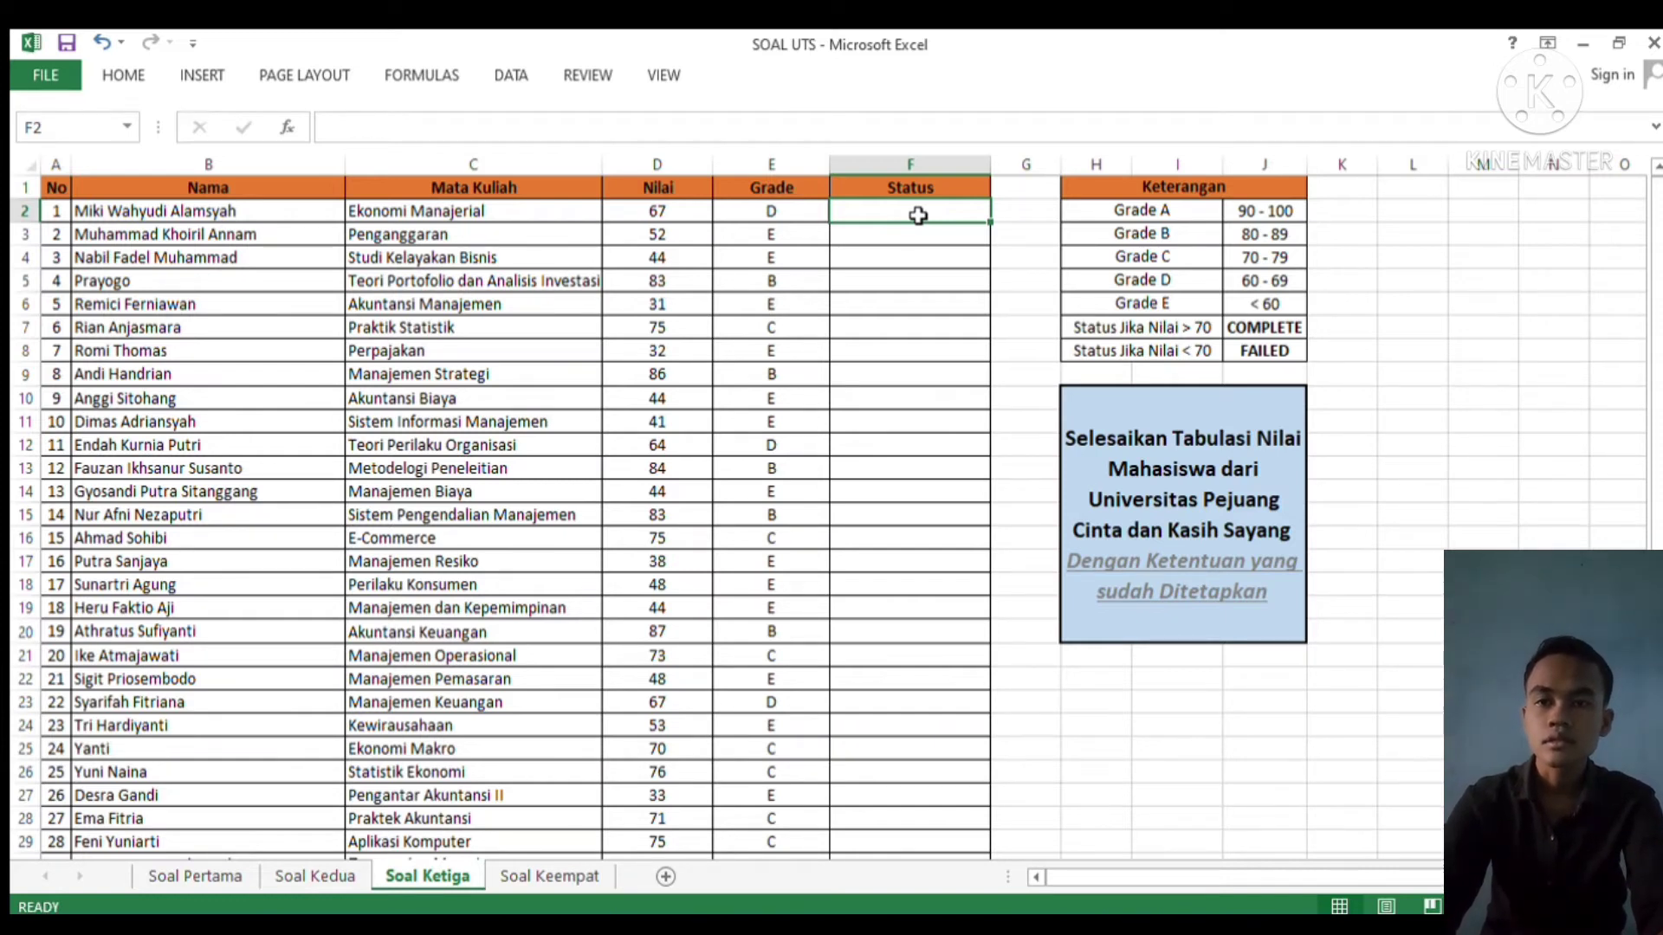
pyautogui.write('=')
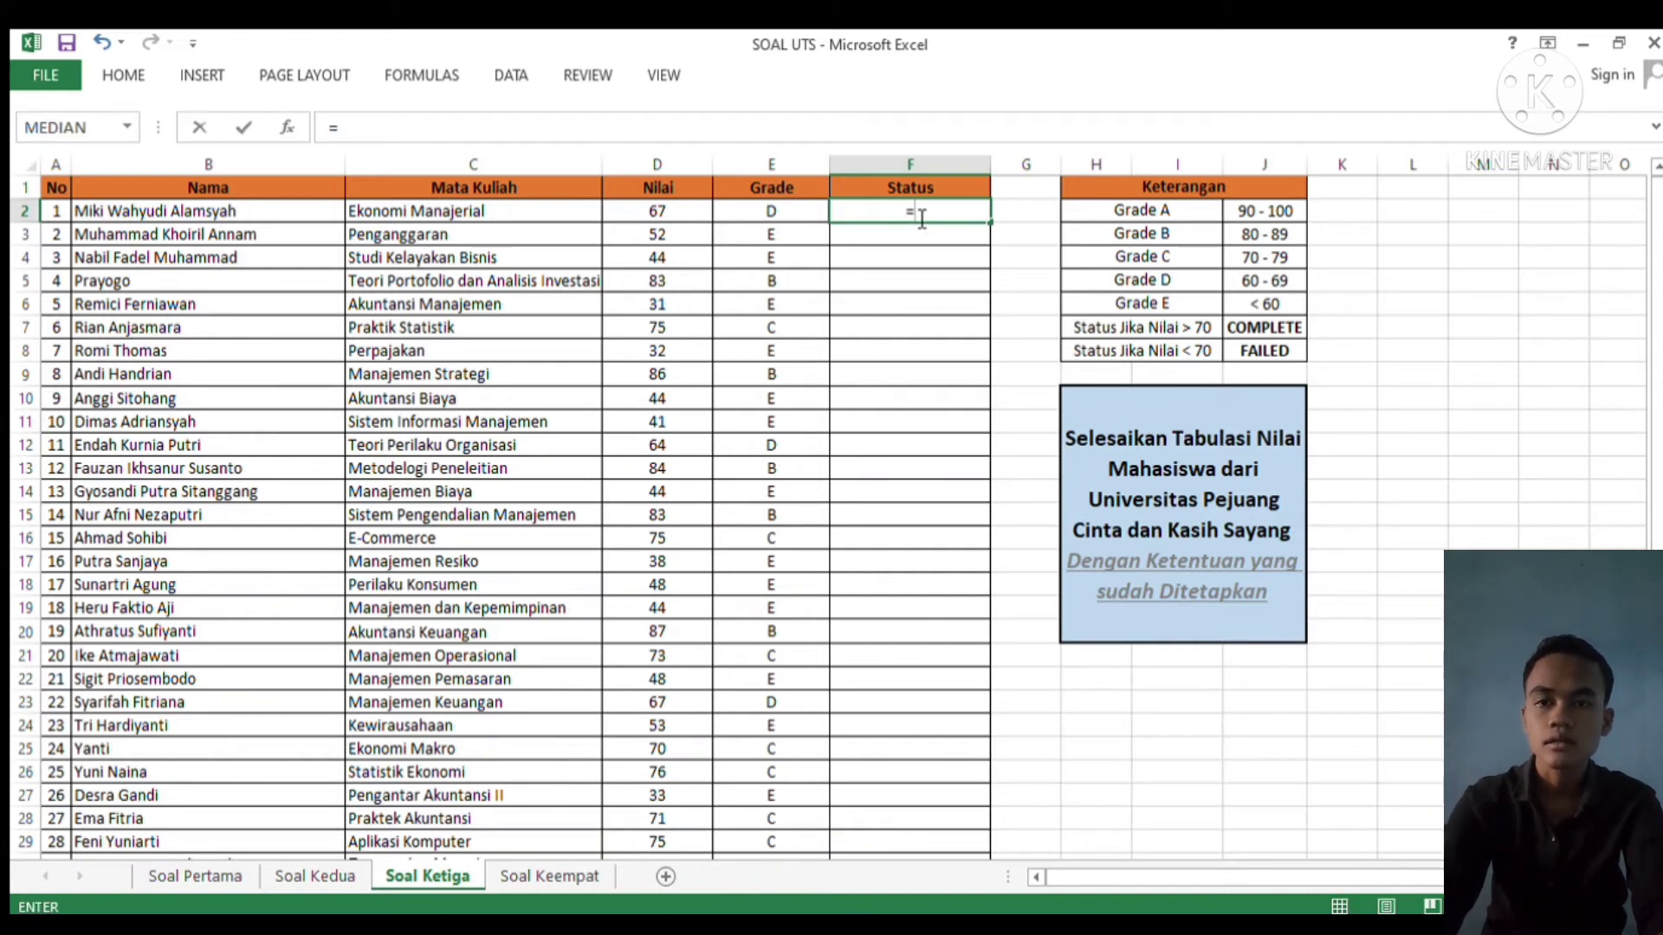
pyautogui.write('IF')
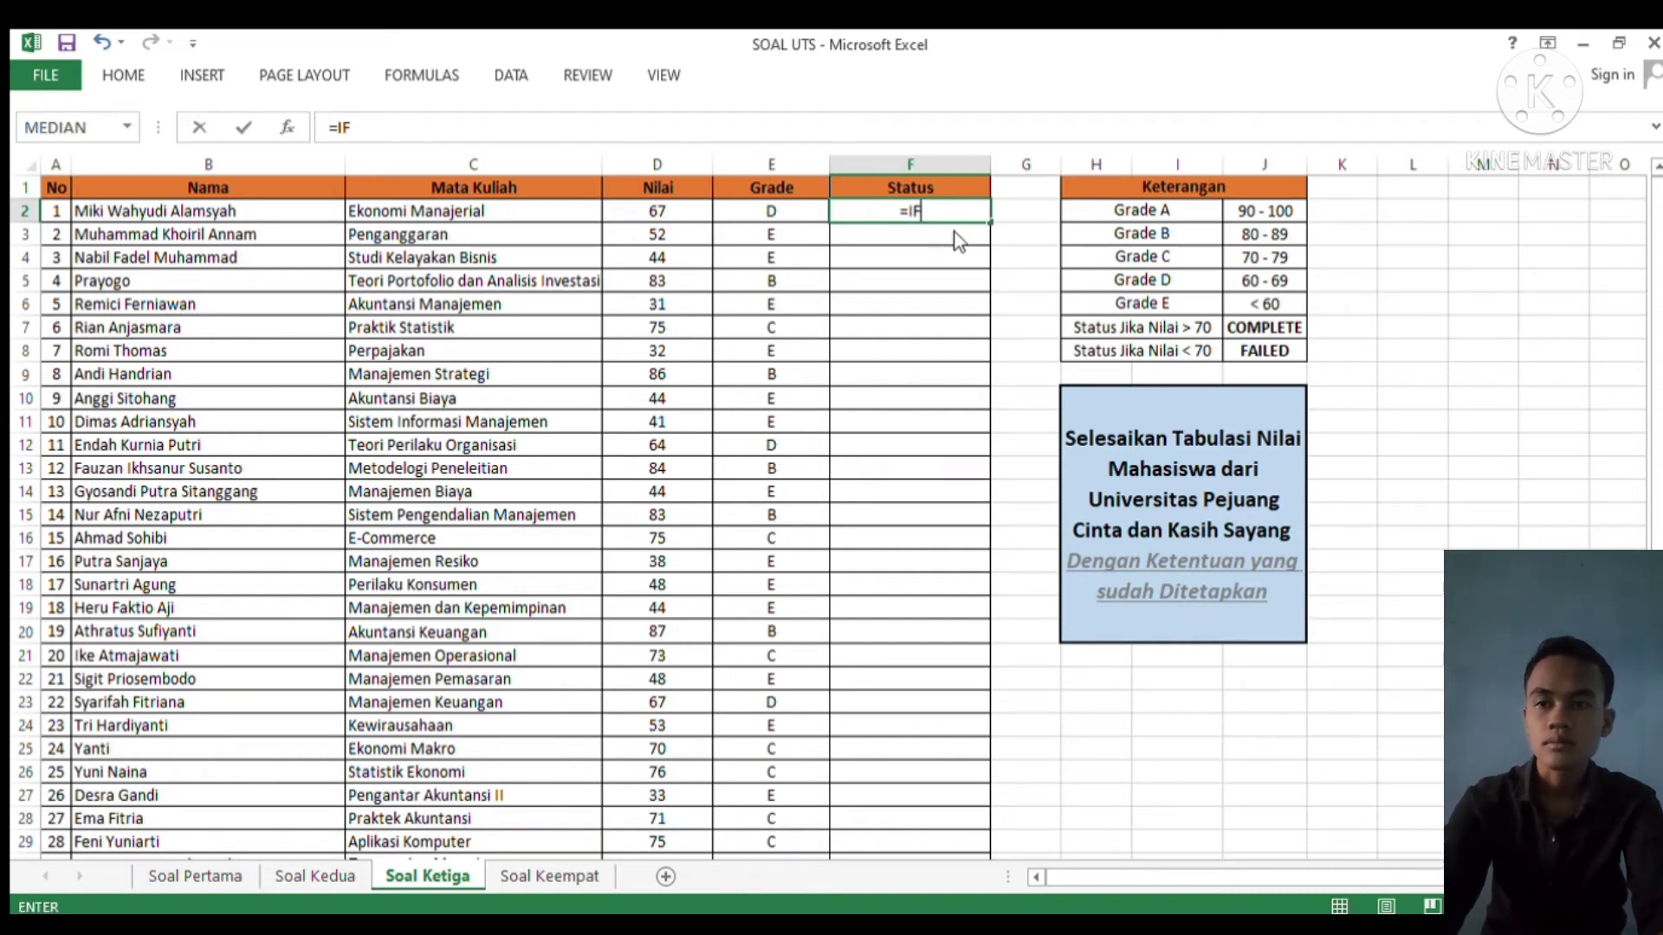
pyautogui.write('((')
pyautogui.click(678, 219)
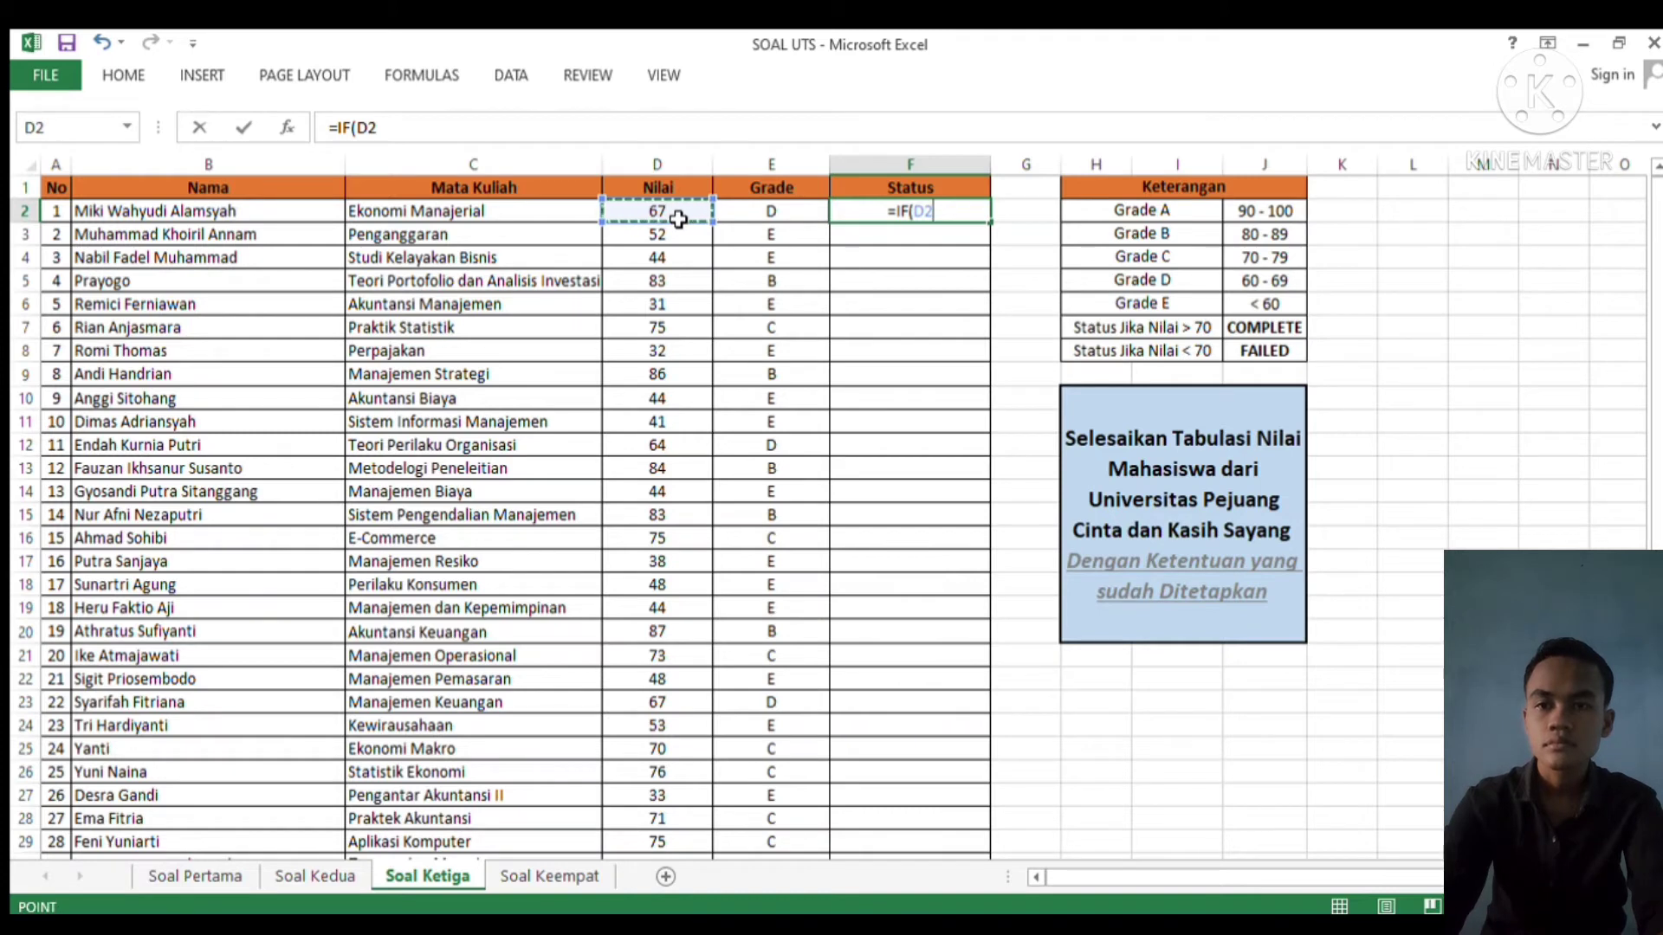
pyautogui.write('>')
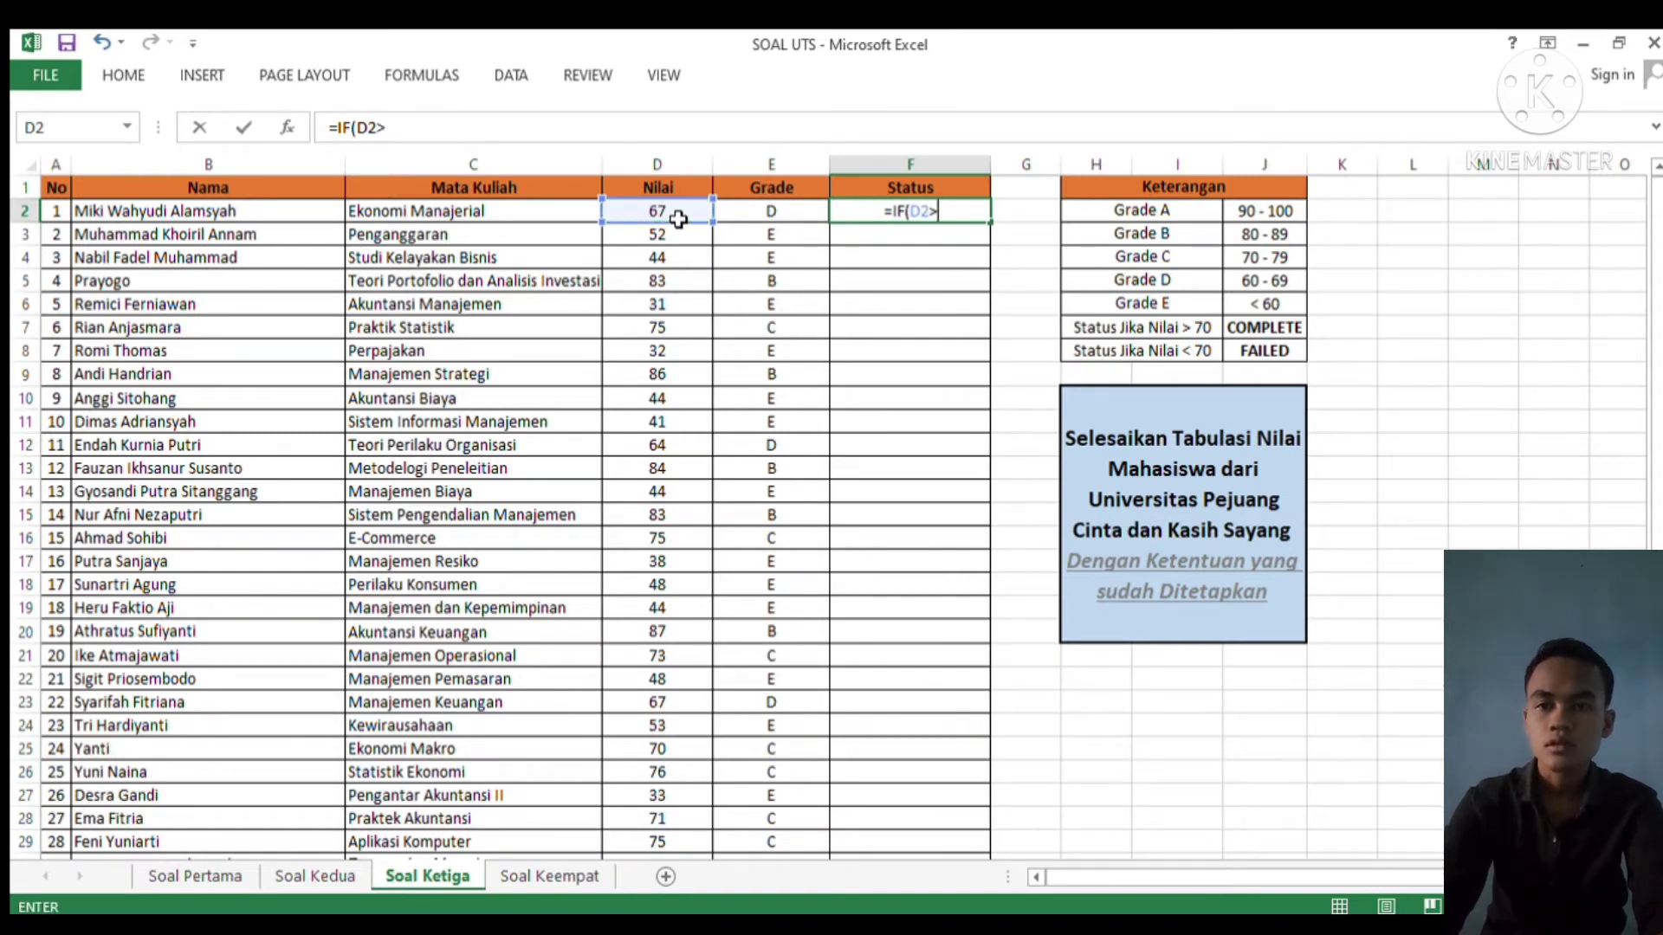
pyautogui.write('70:')
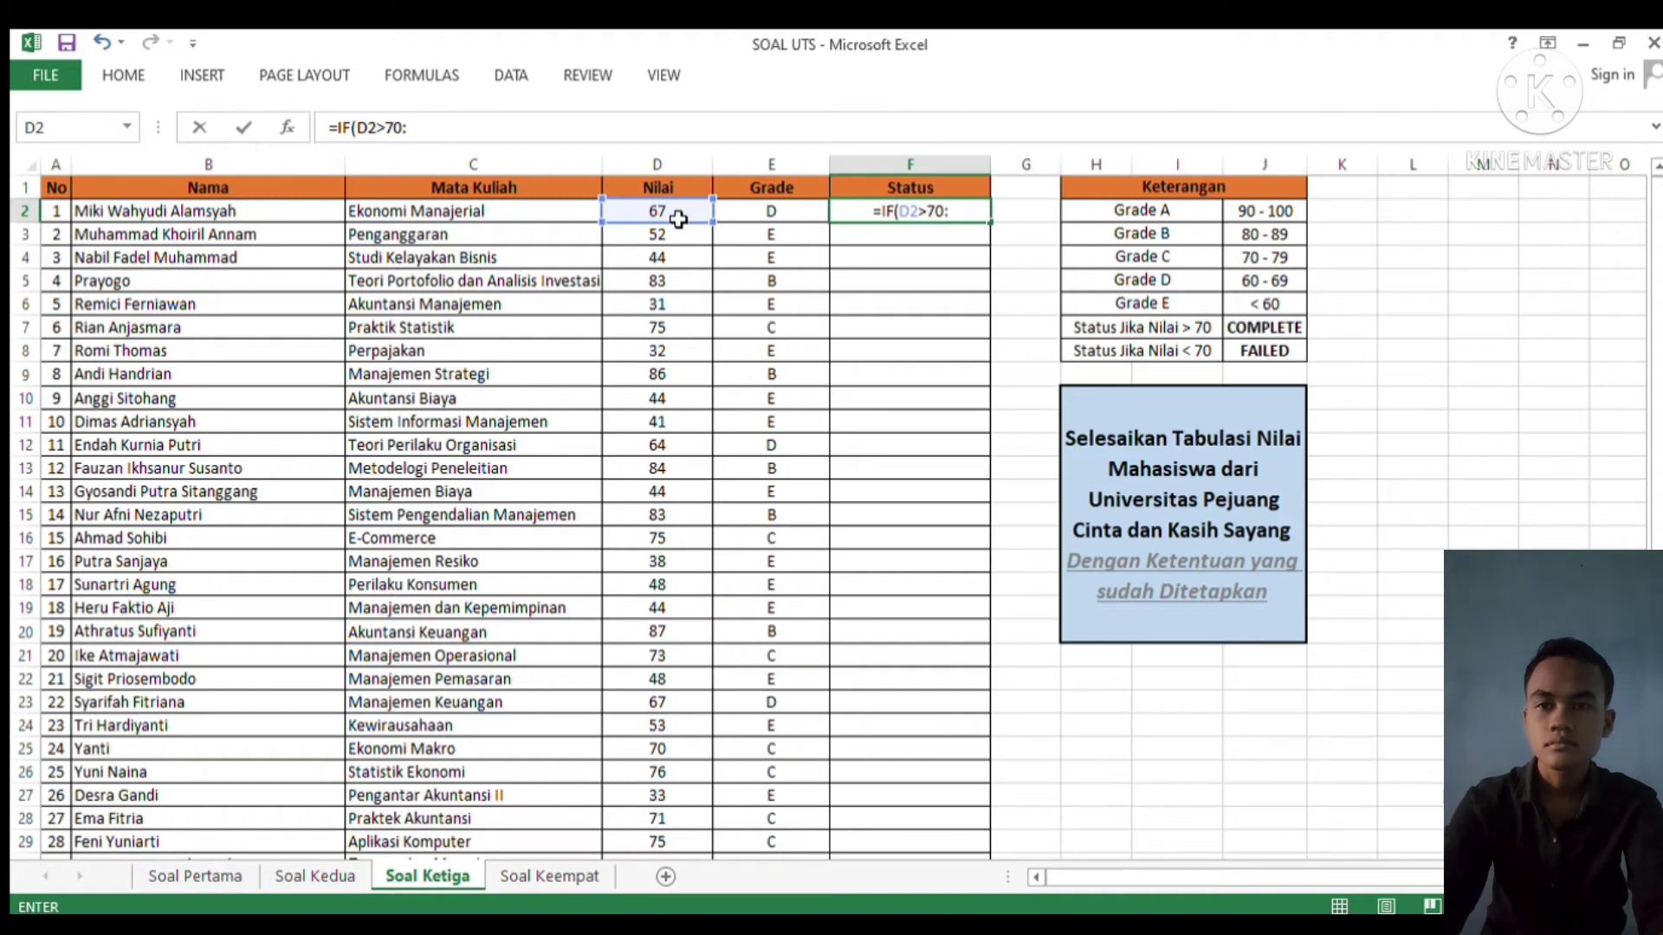
pyautogui.press('BackSpace')
pyautogui.write(';COMPL')
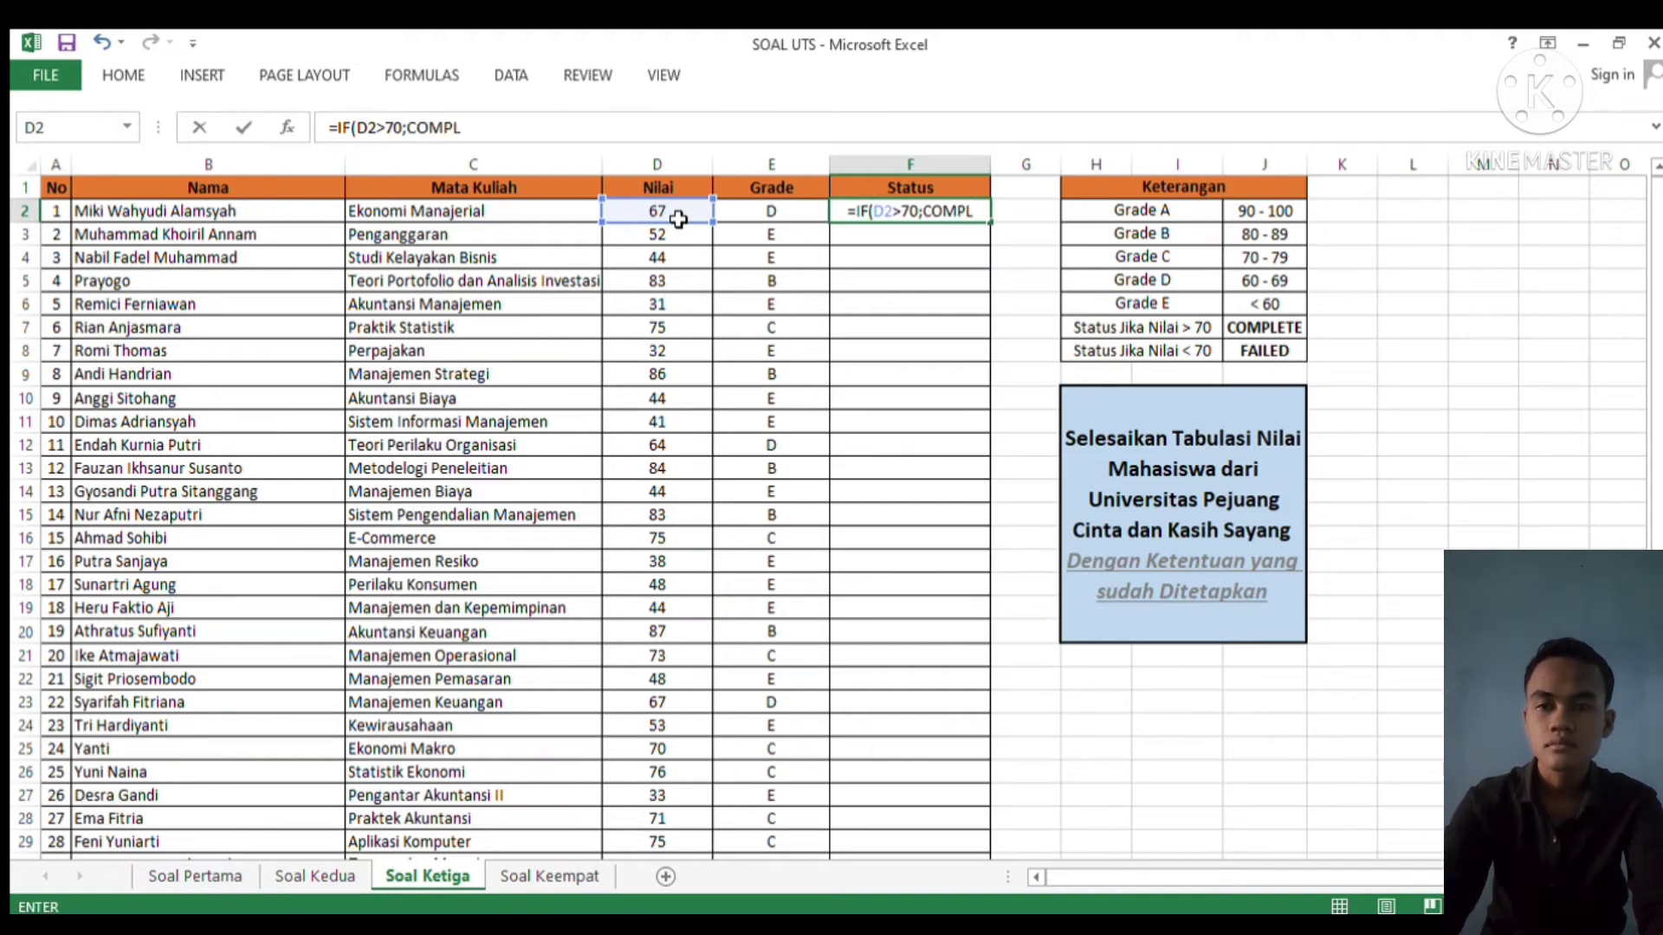
pyautogui.write('ETE')
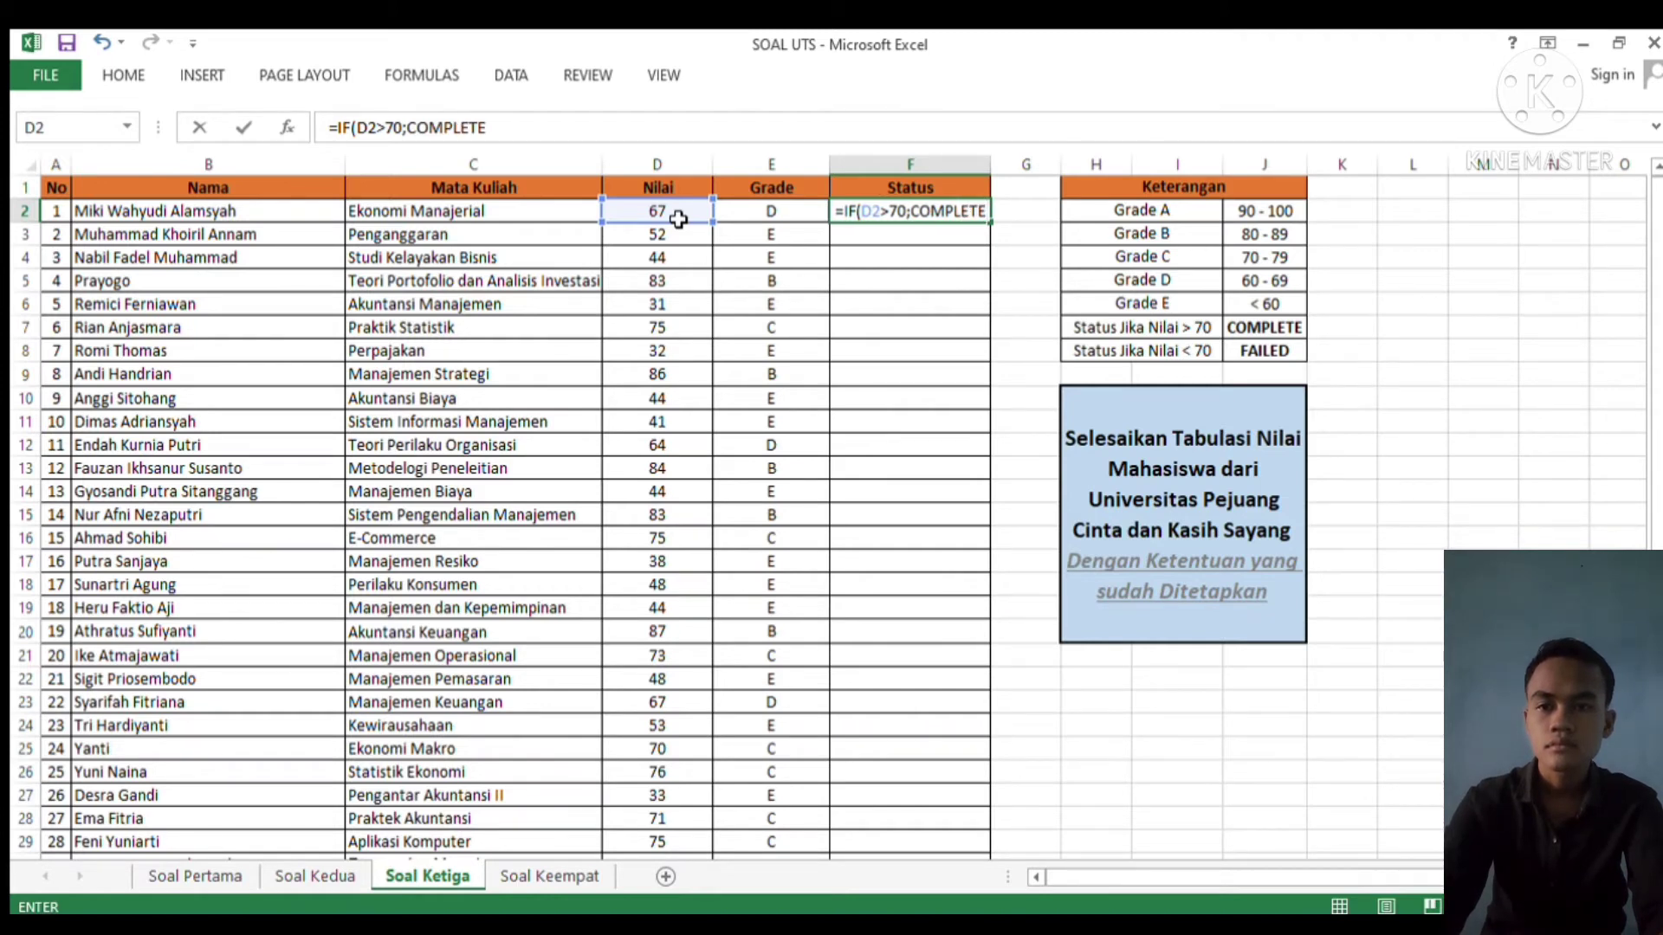
pyautogui.write(';')
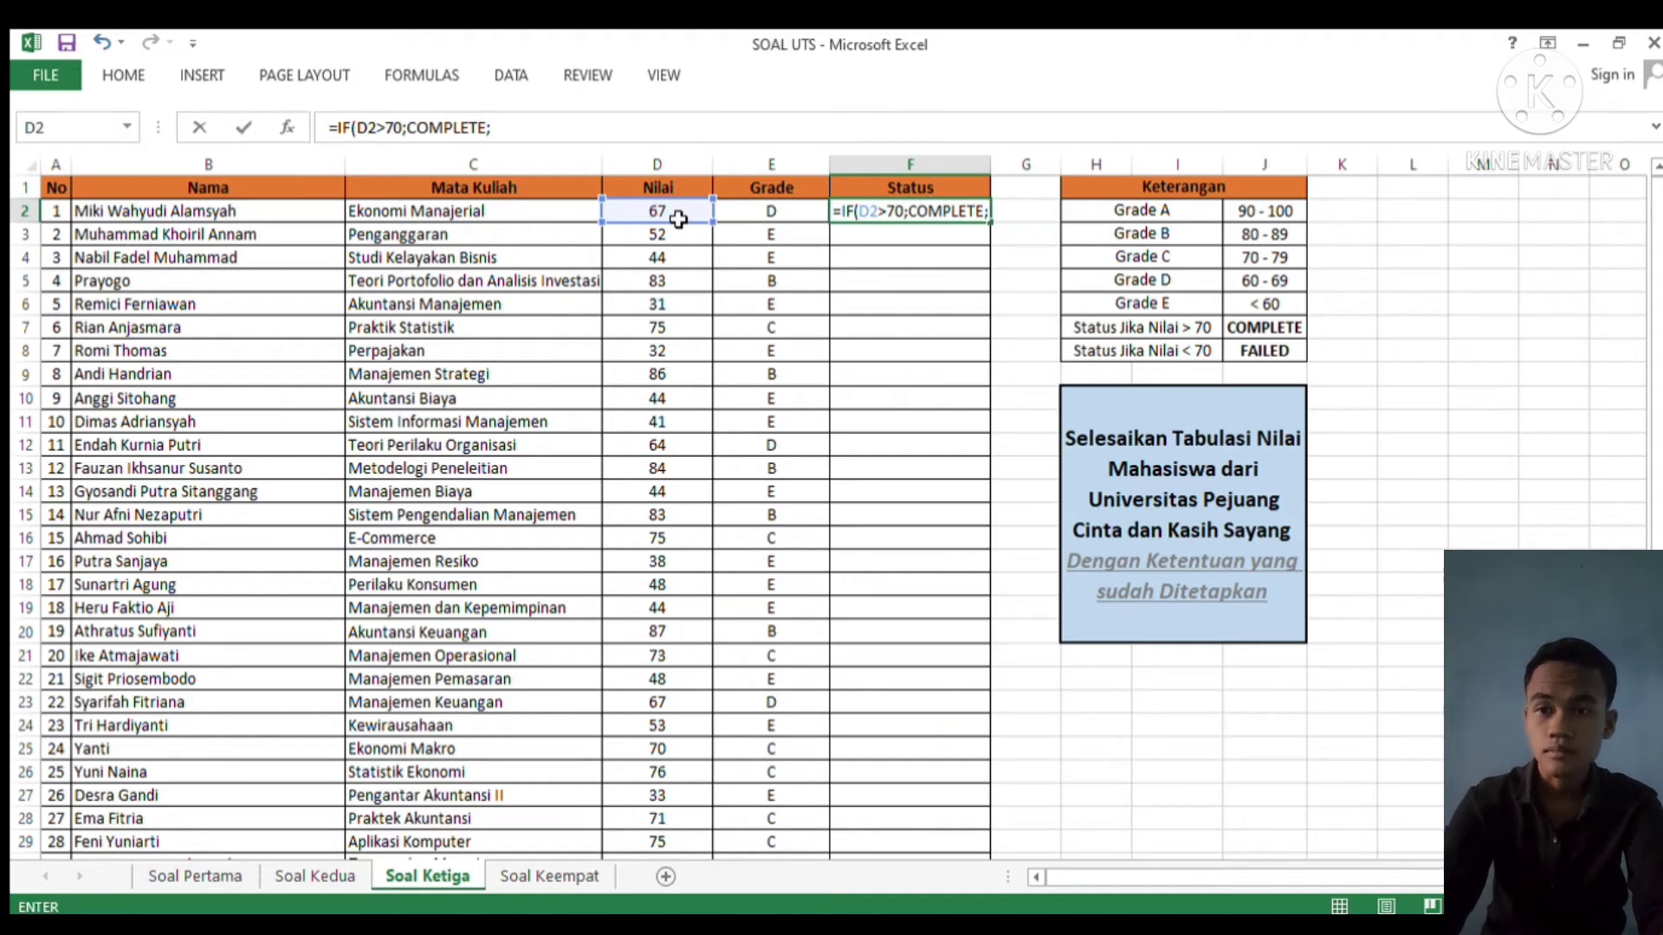
pyautogui.press('Left')
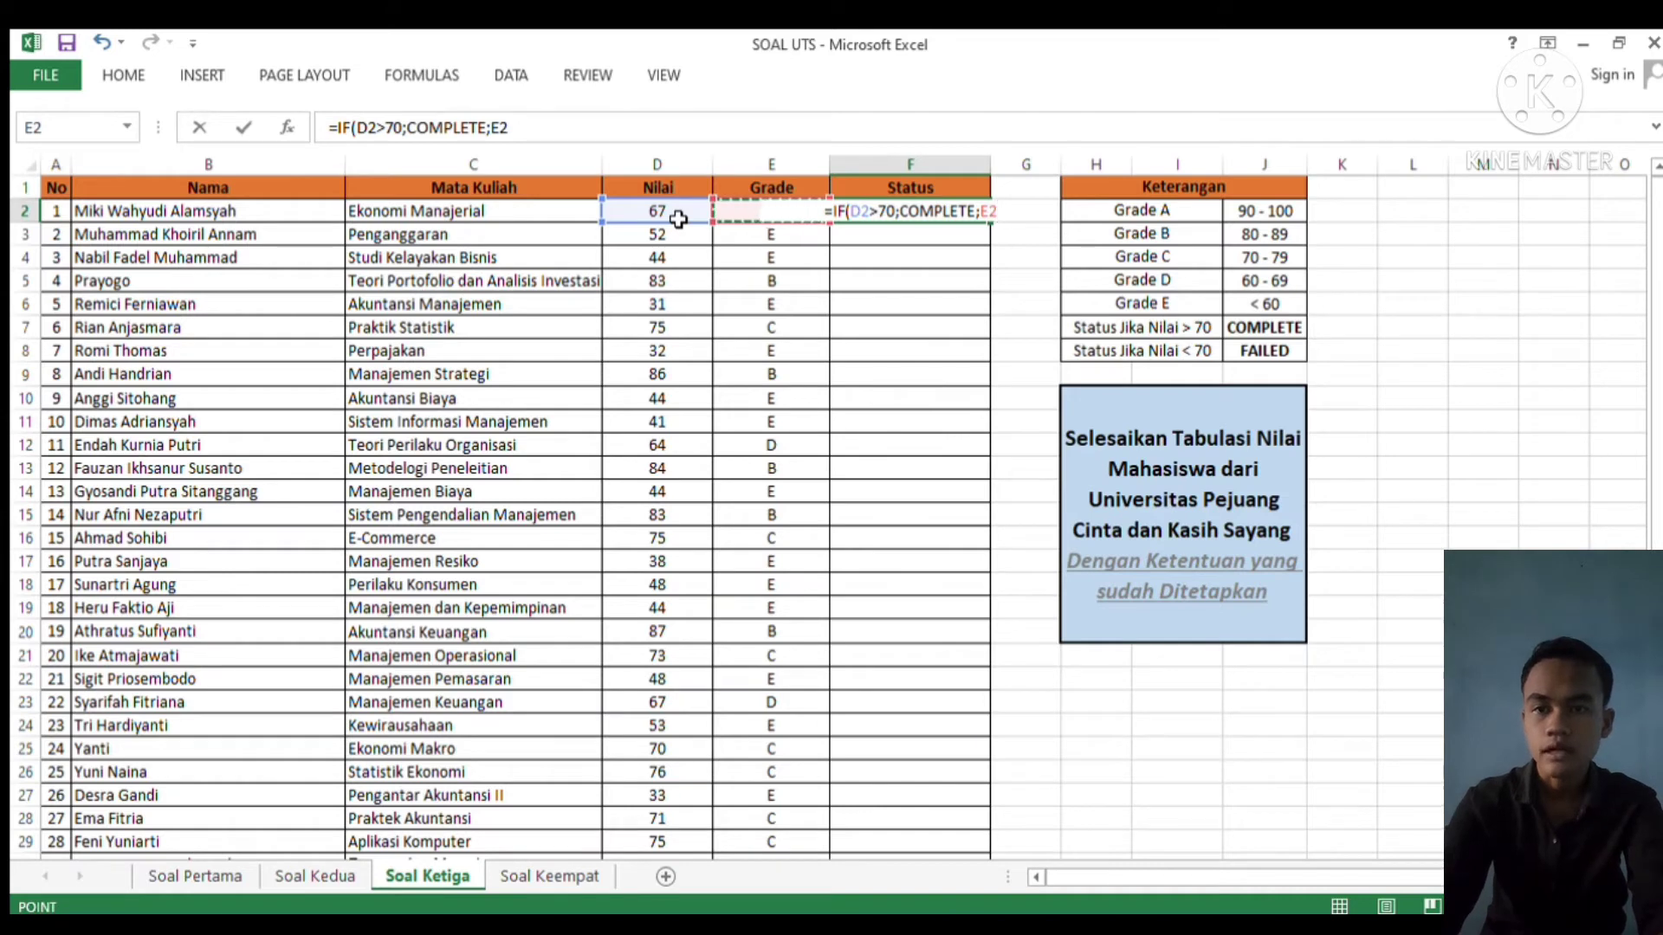
pyautogui.press('BackSpace')
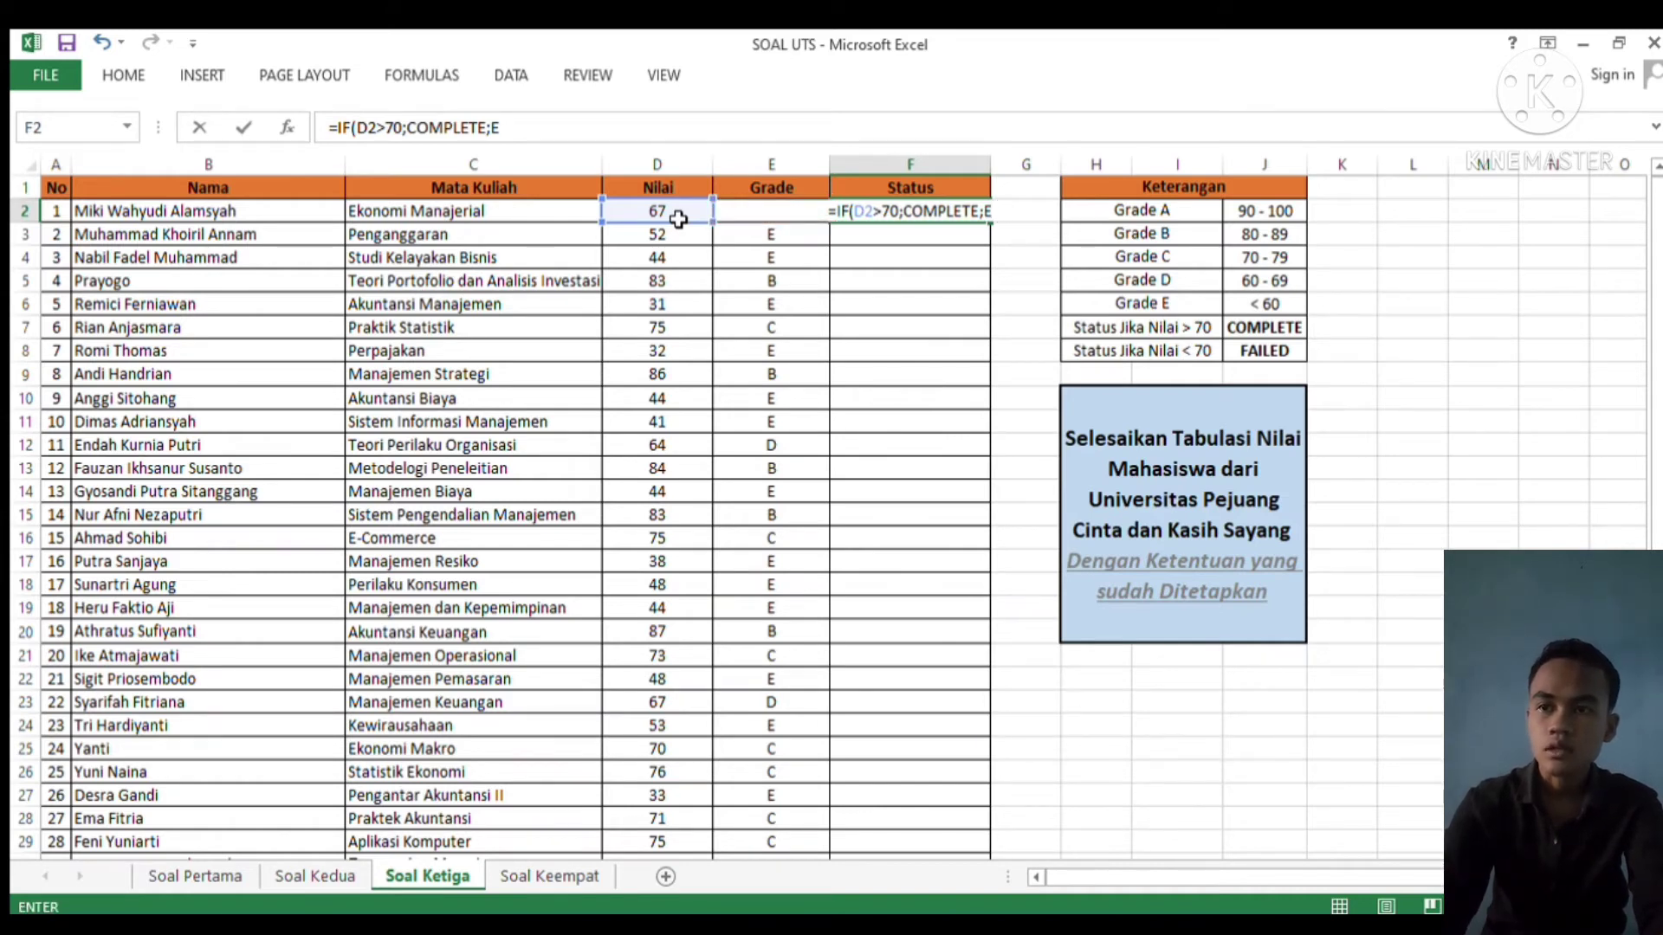
pyautogui.press('BackSpace')
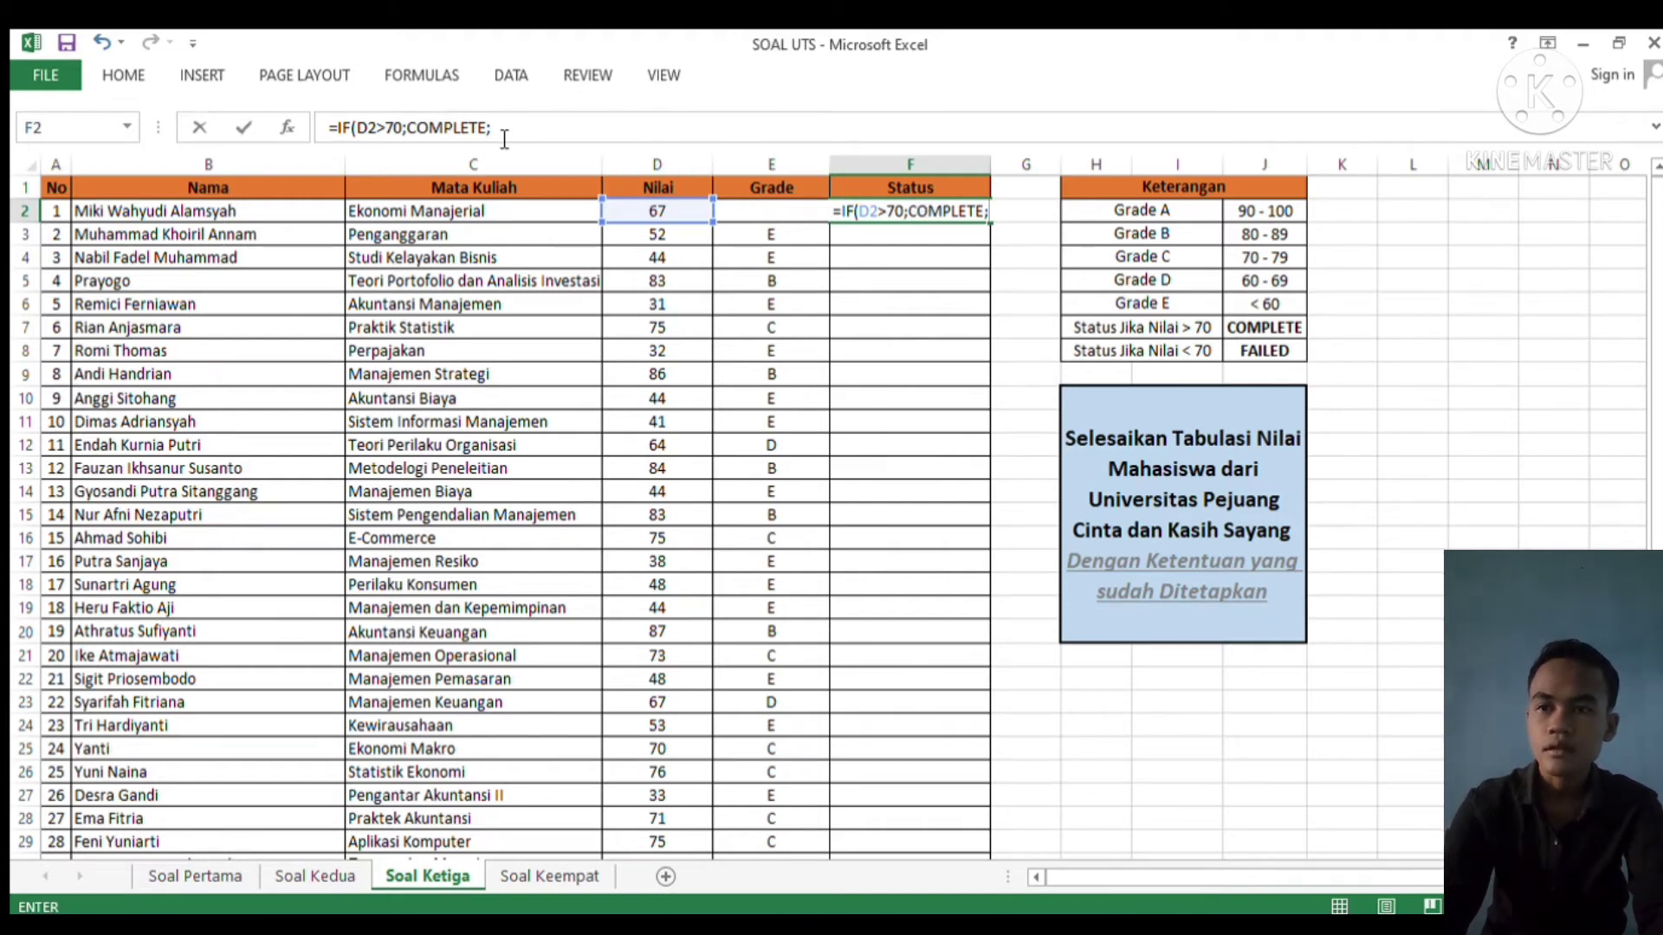
# Enclose COMPLETE in quotation marks, add "FAILED" as the false result and enter the status formula in F2
pyautogui.click(410, 130)
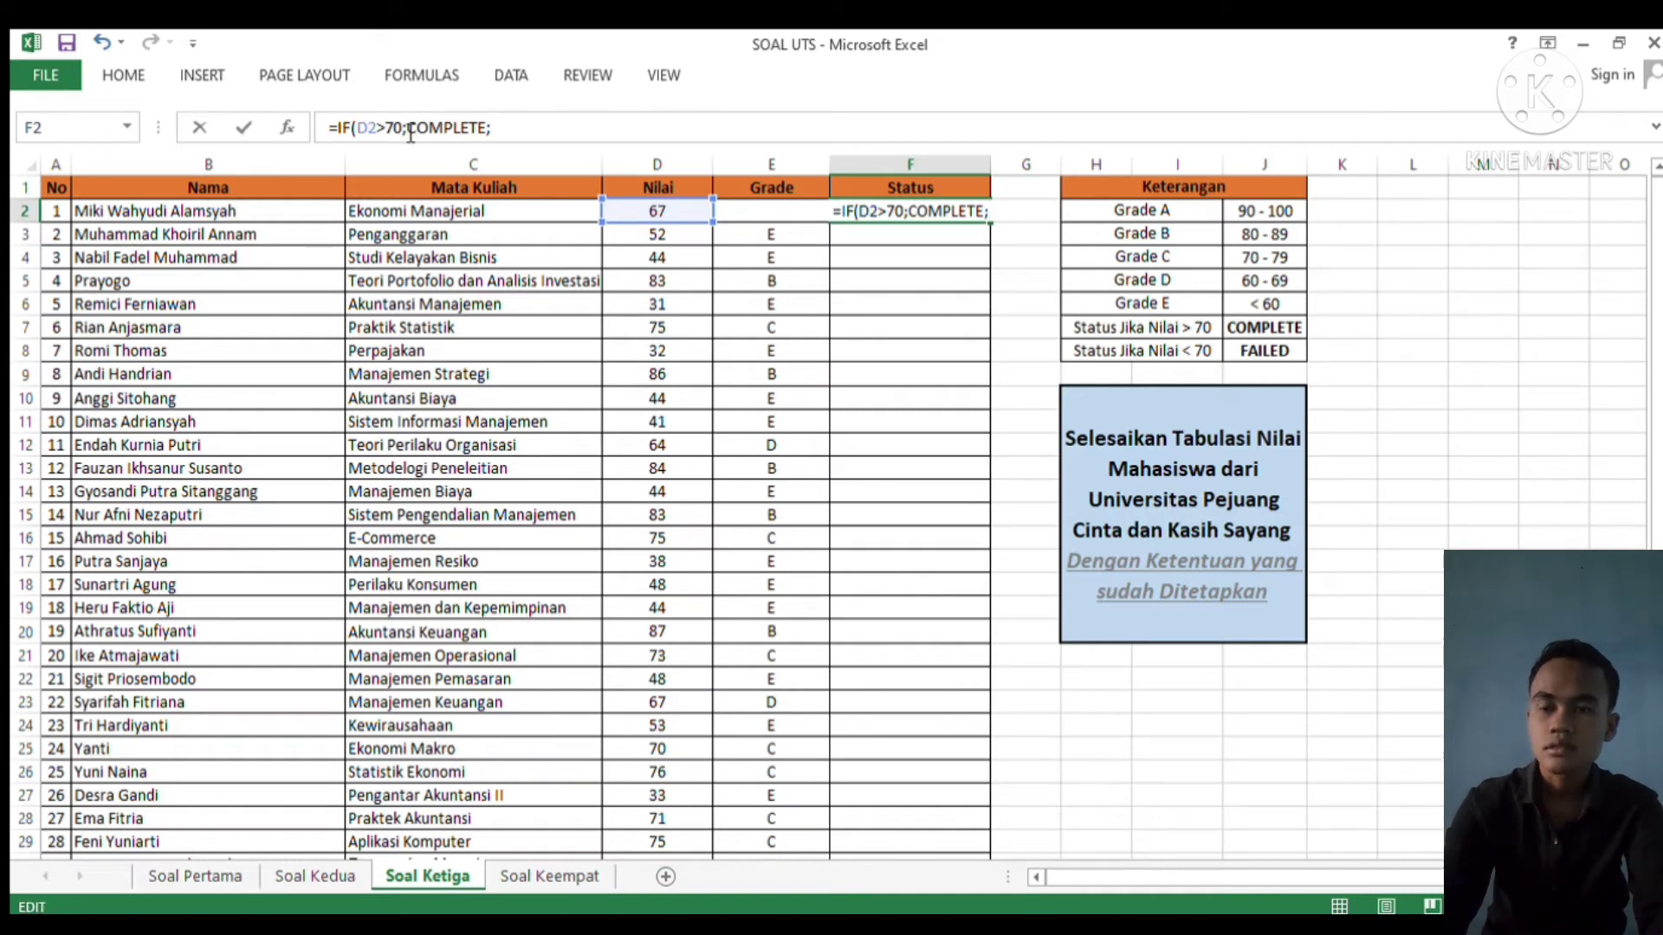
pyautogui.write('"')
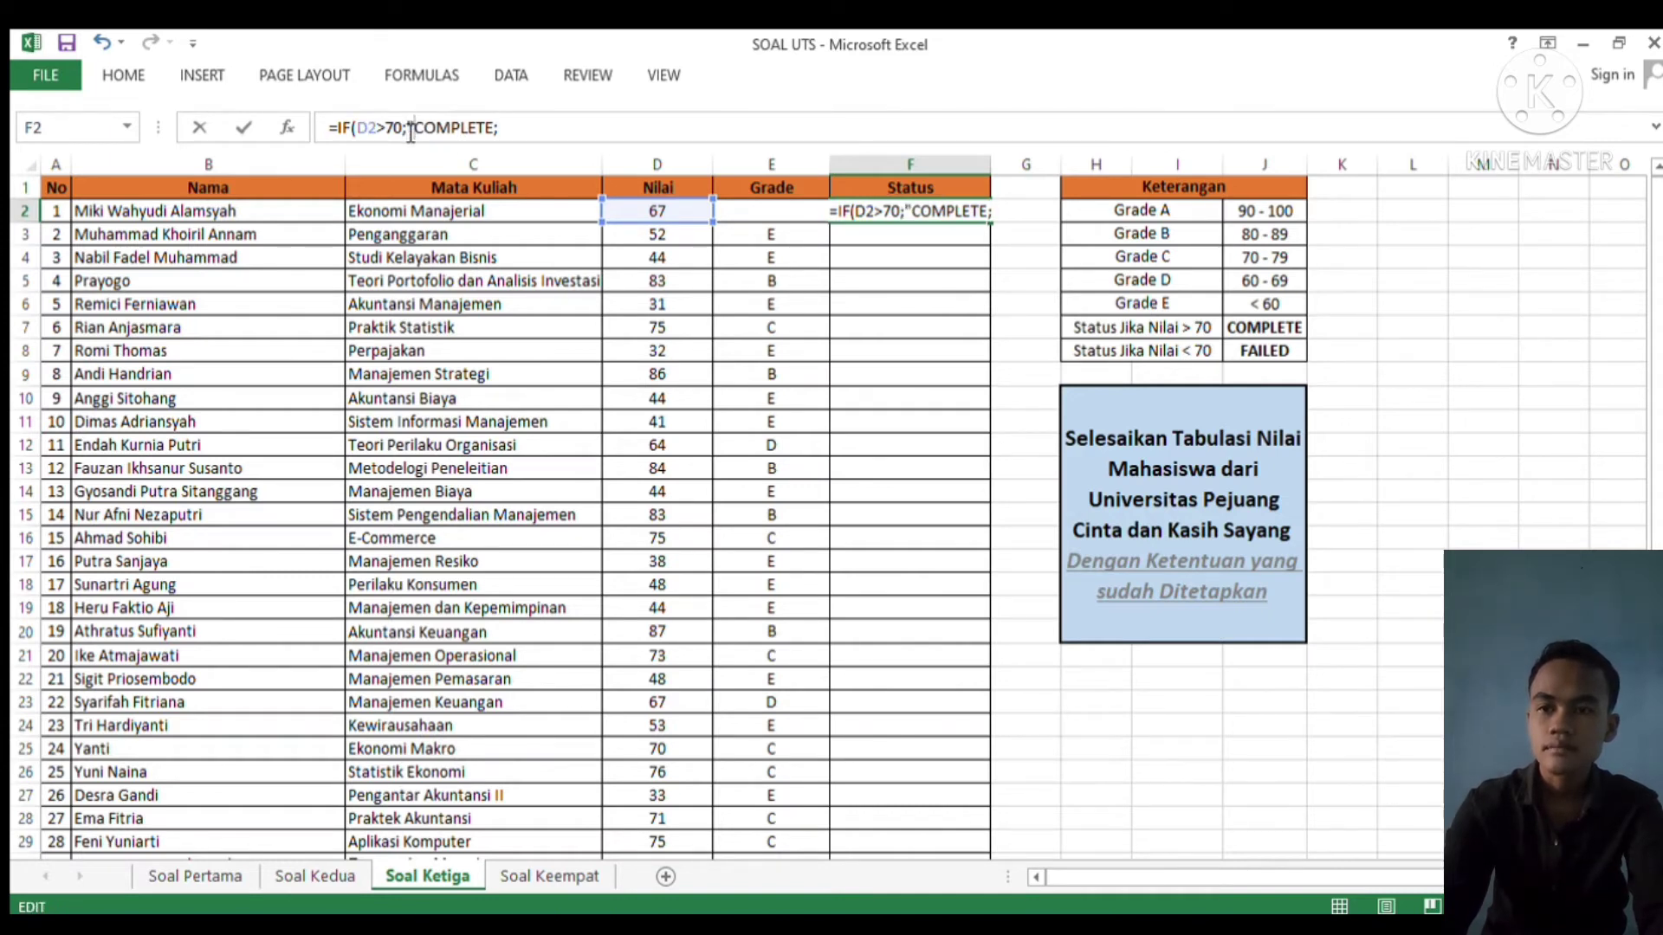
pyautogui.press('Right')
pyautogui.press('Right')
pyautogui.press('Right')
pyautogui.write('";')
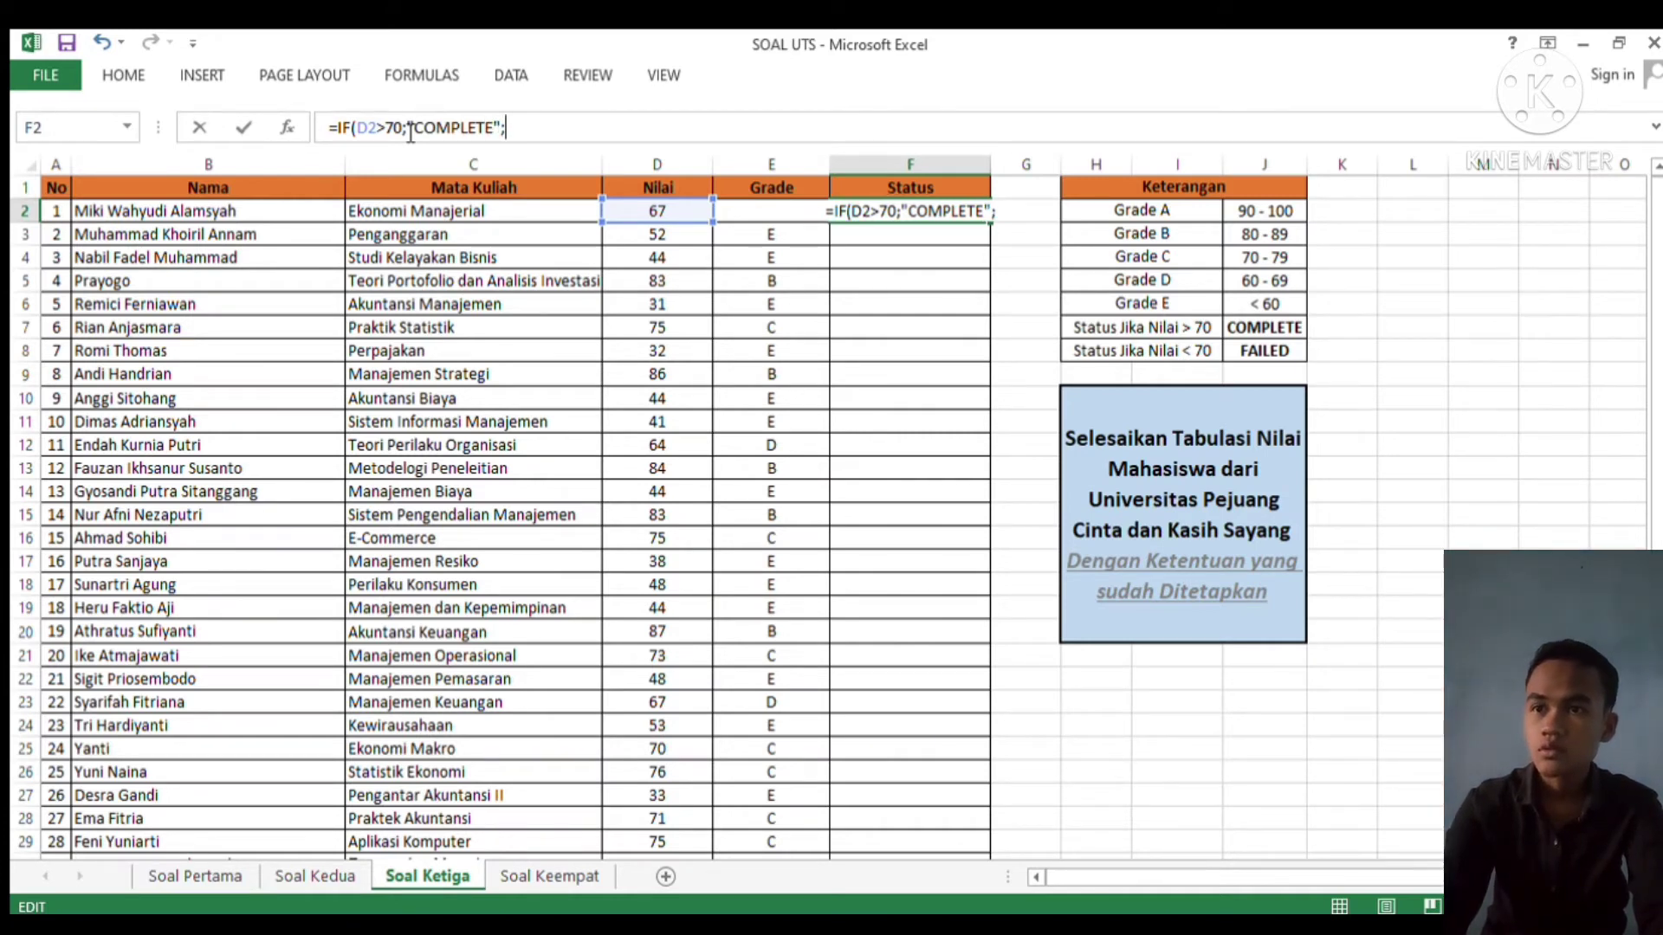
pyautogui.write('"')
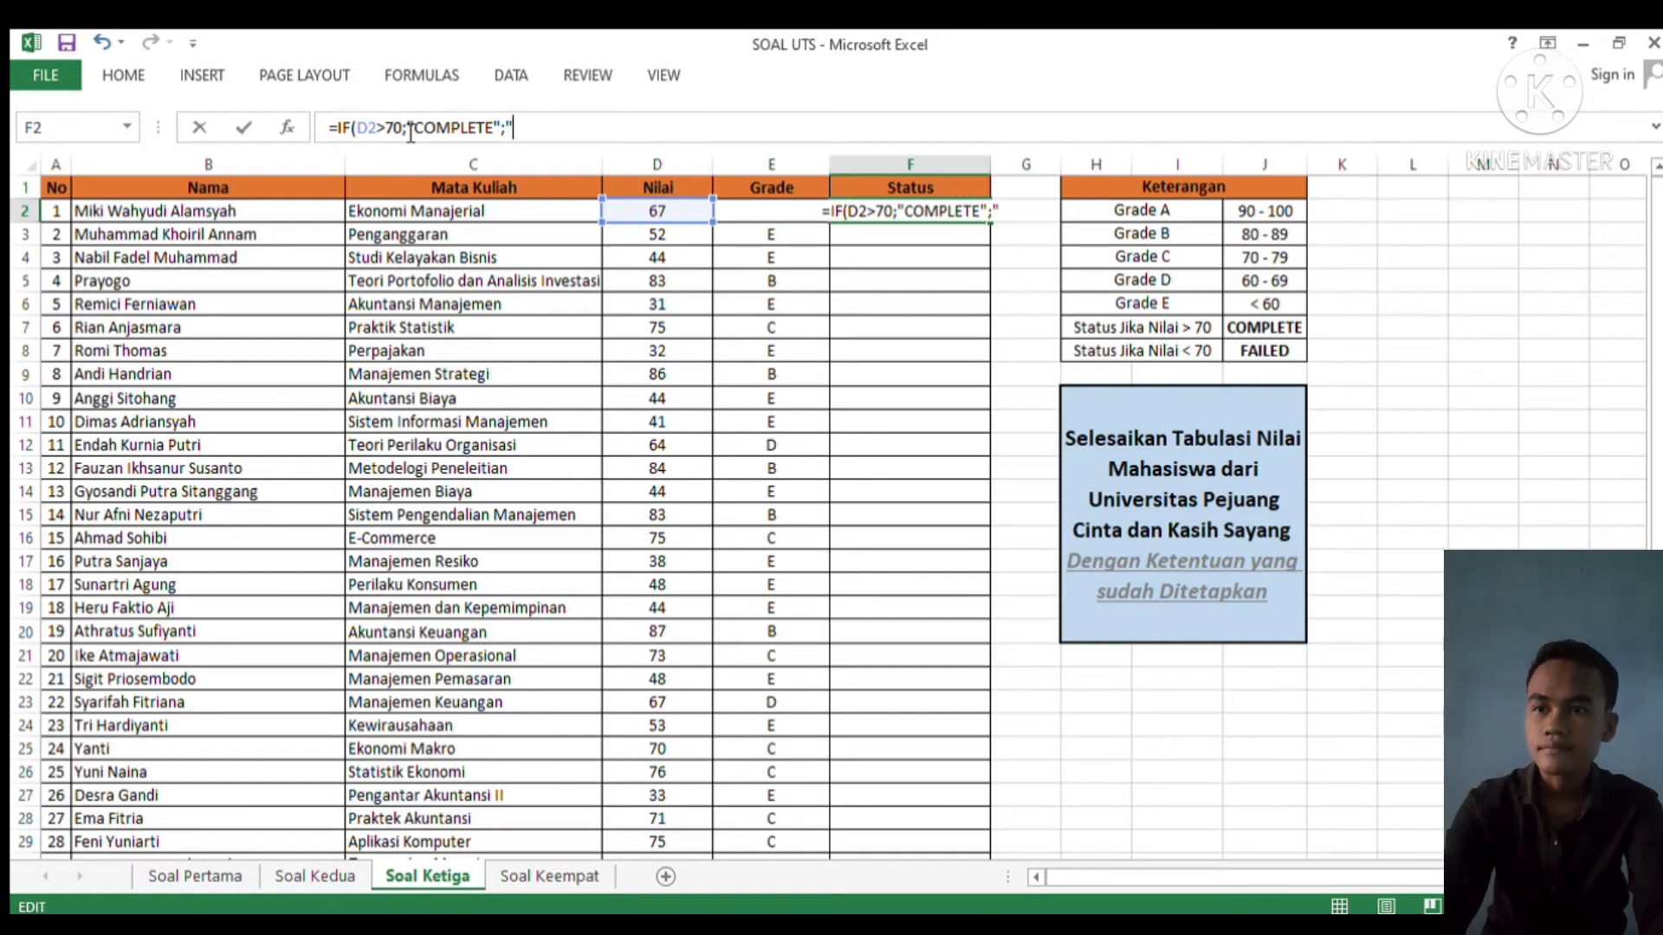
pyautogui.write('FAILE')
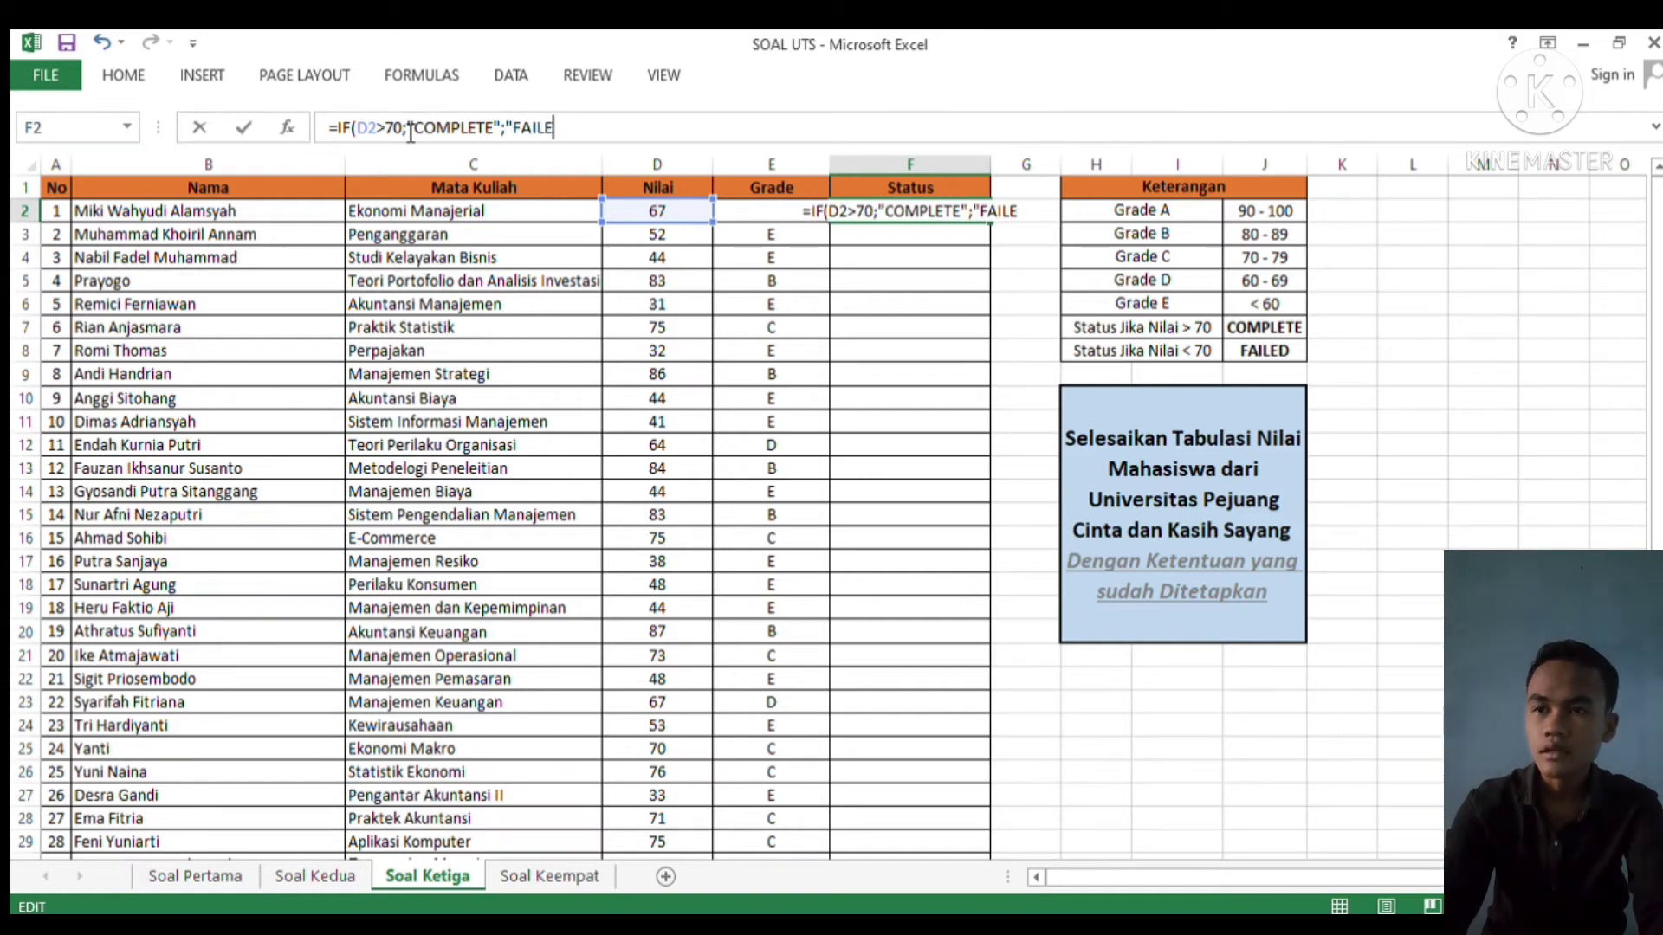
pyautogui.write('D"')
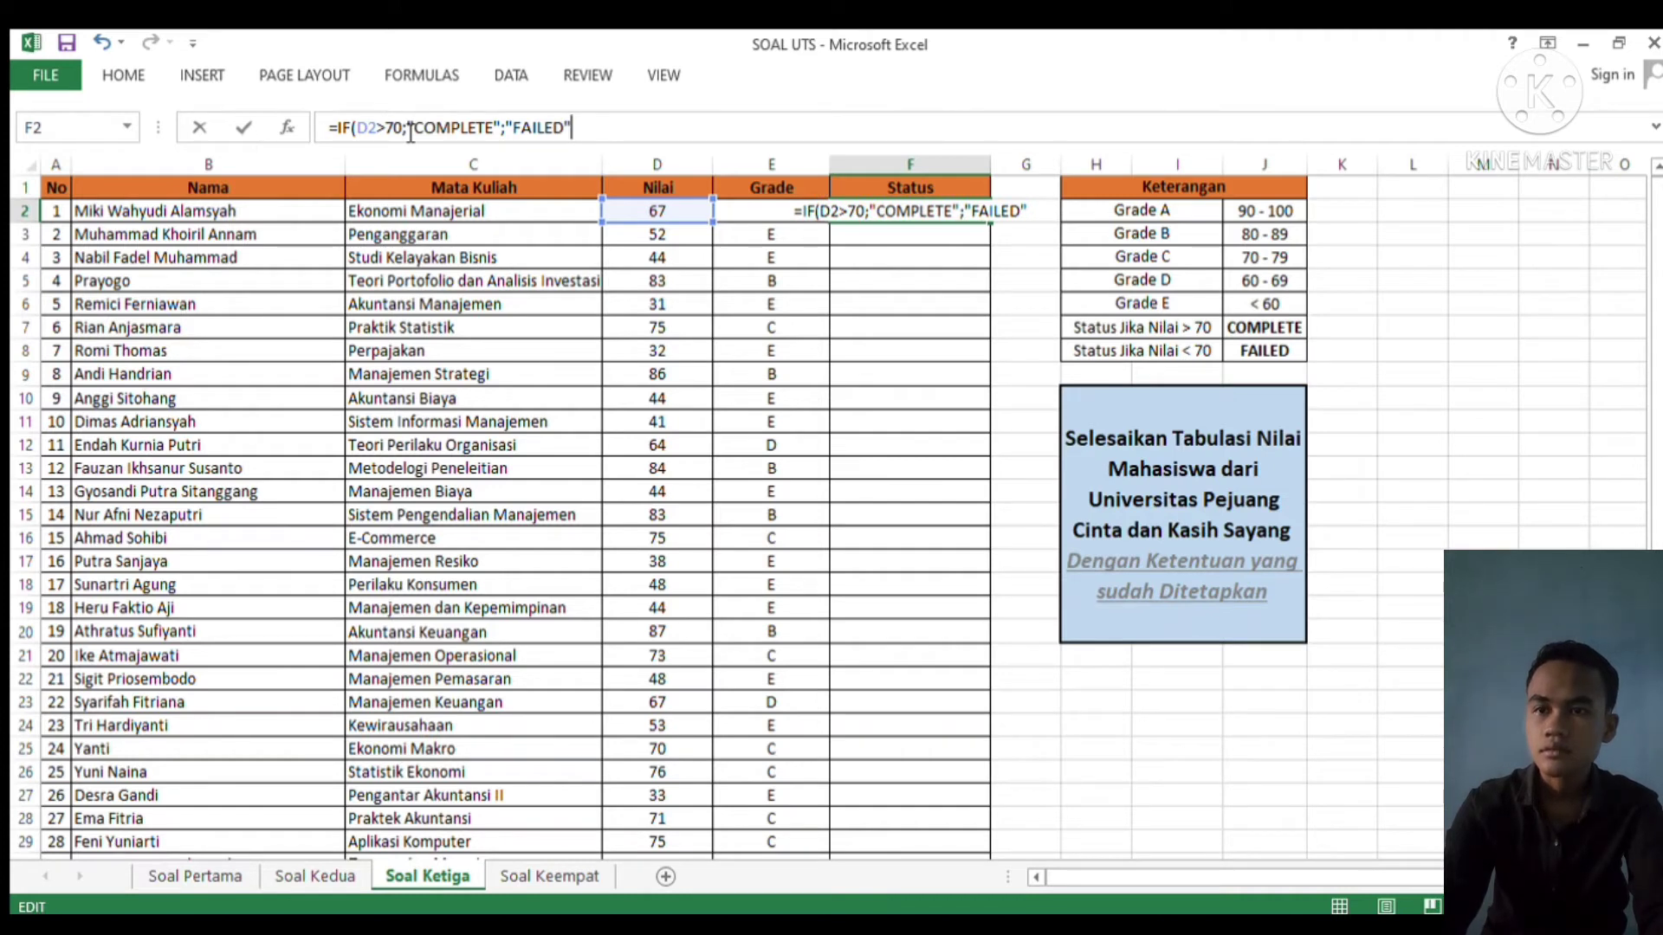
pyautogui.click(899, 213)
pyautogui.press('Return')
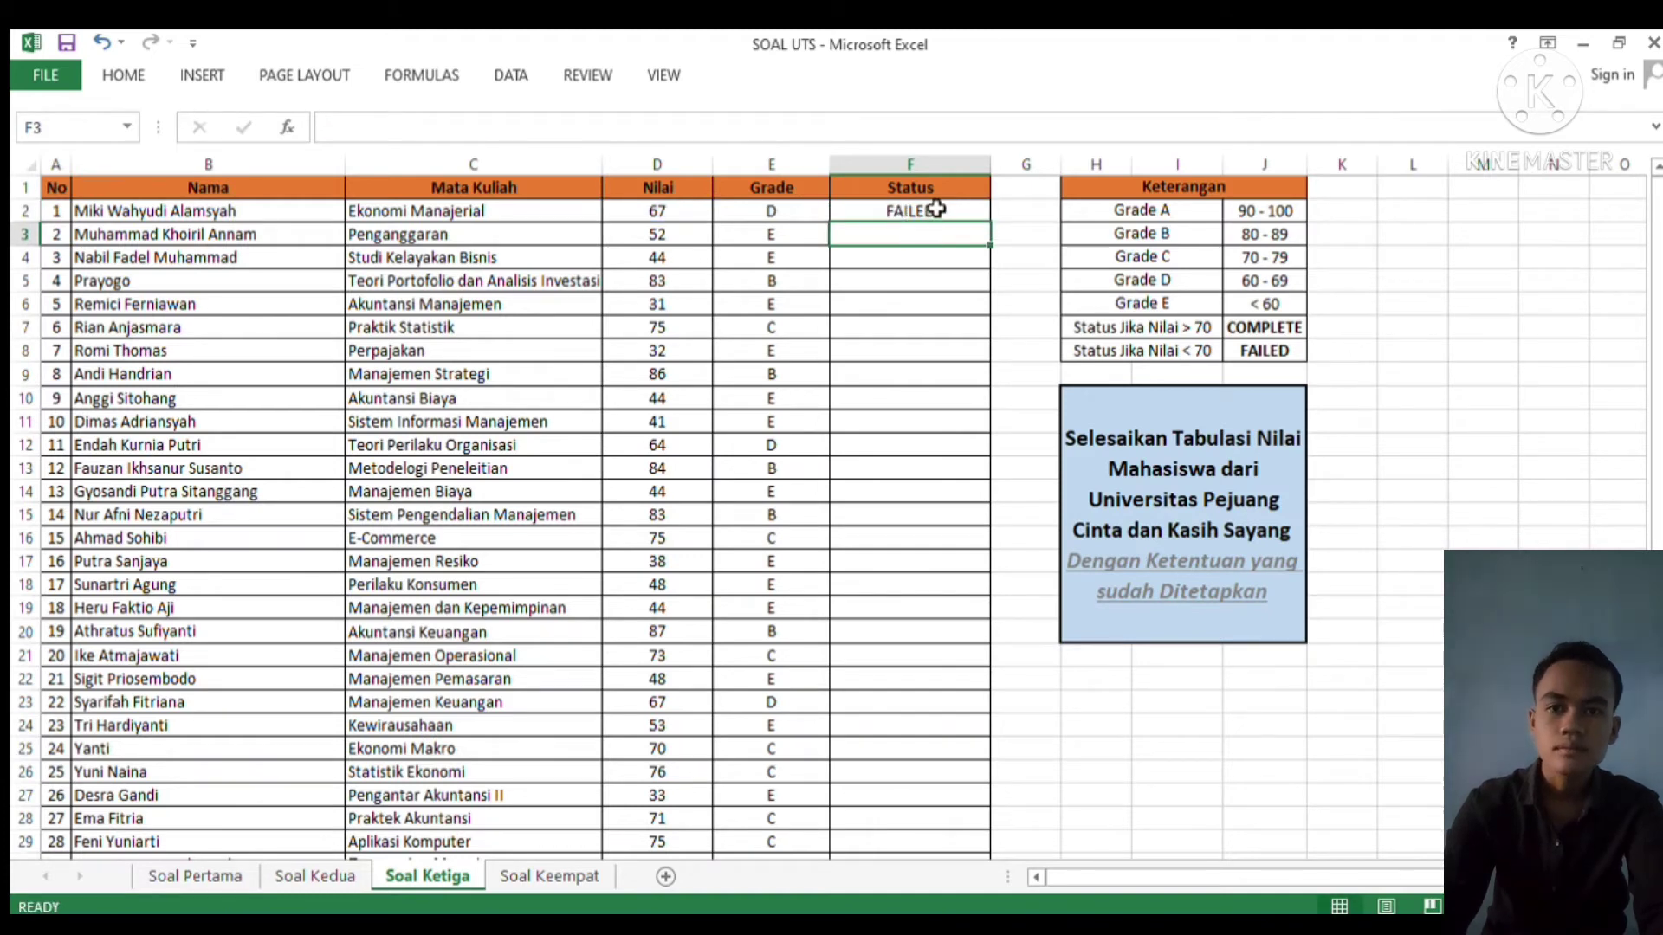
# Fill the status formula from F2 down through row 51 and switch to the Soal Keempat sheet
pyautogui.click(936, 212)
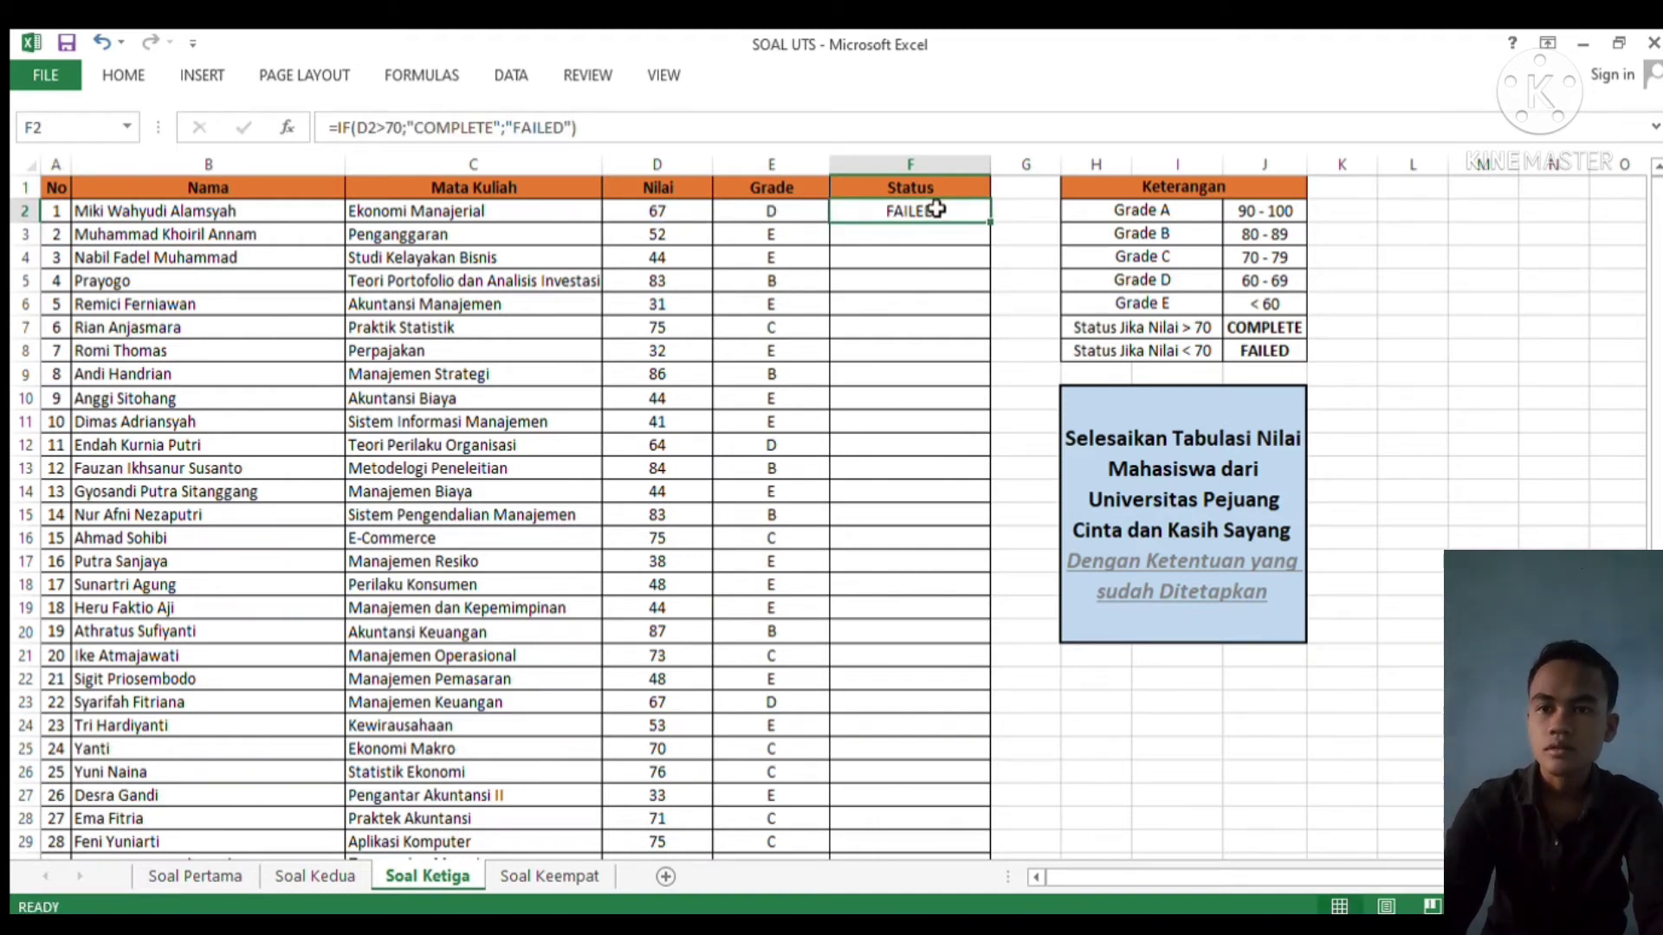
pyautogui.moveTo(989, 223); pyautogui.dragTo(923, 802)
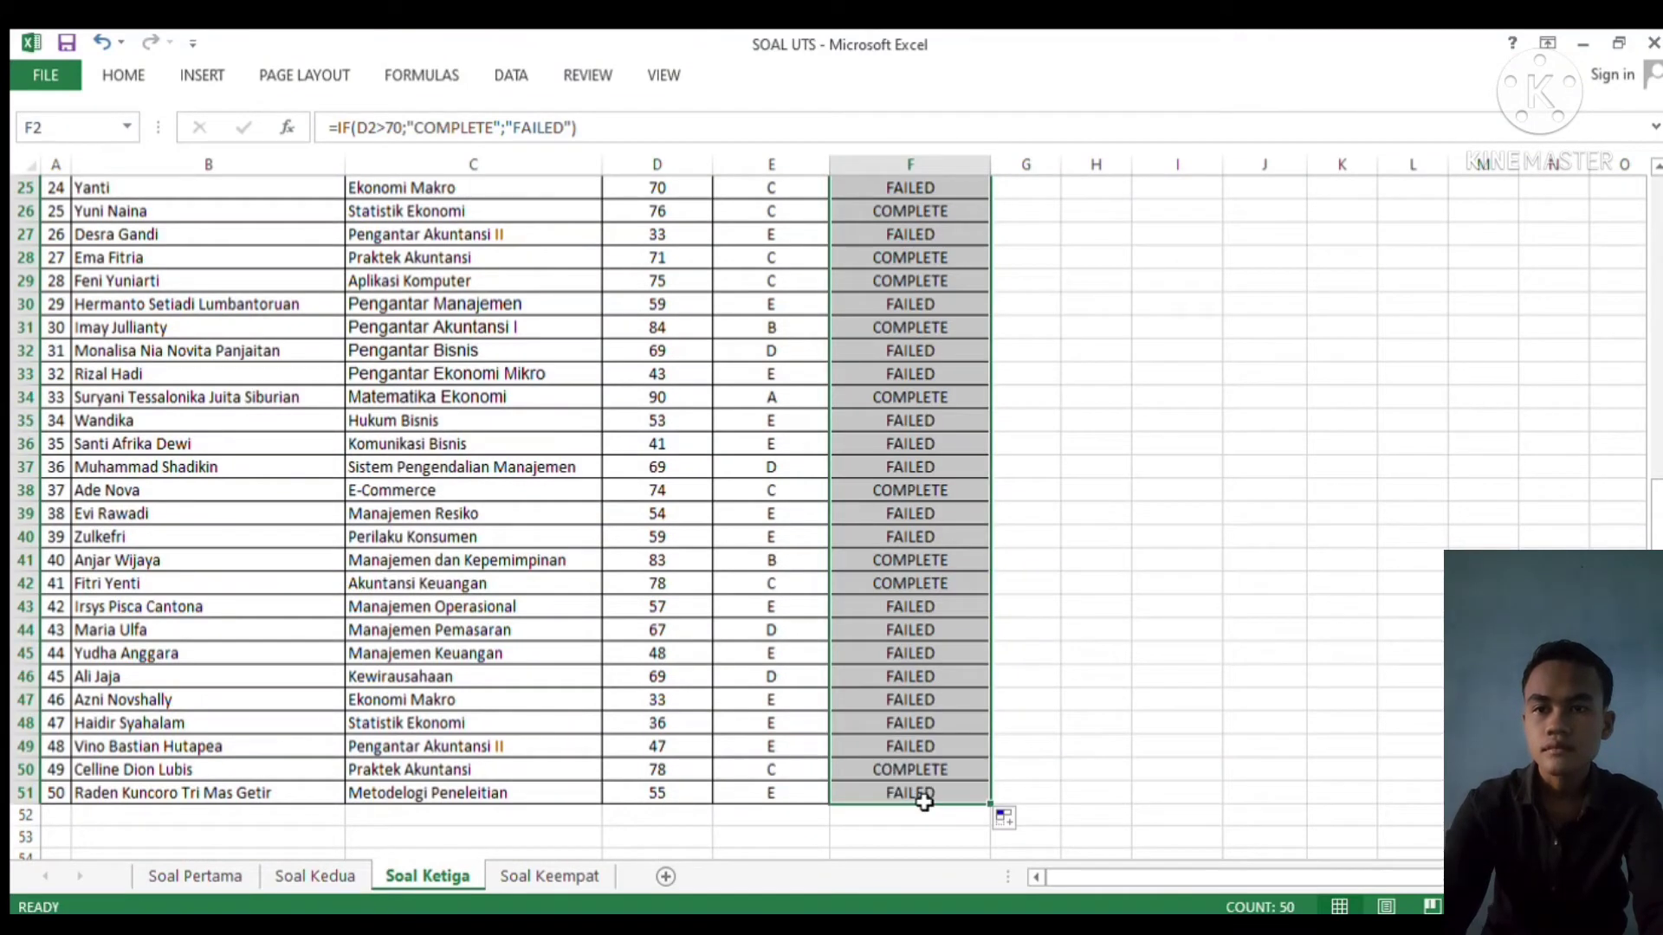
pyautogui.click(1111, 377)
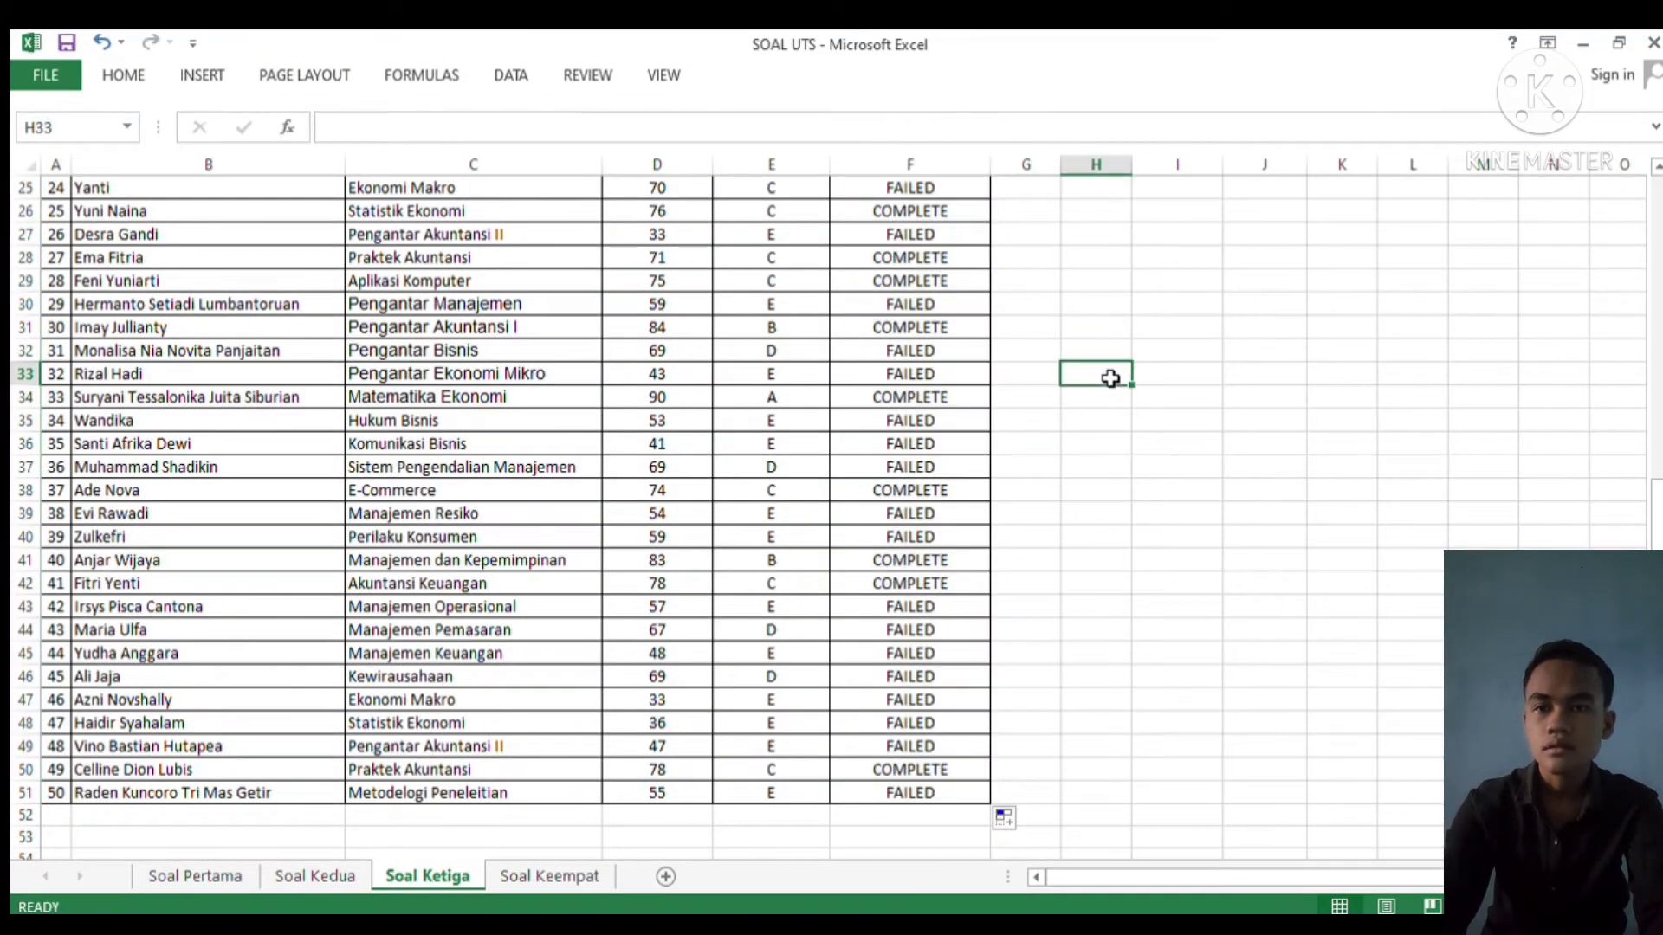
pyautogui.scroll(8, 1450, 340)
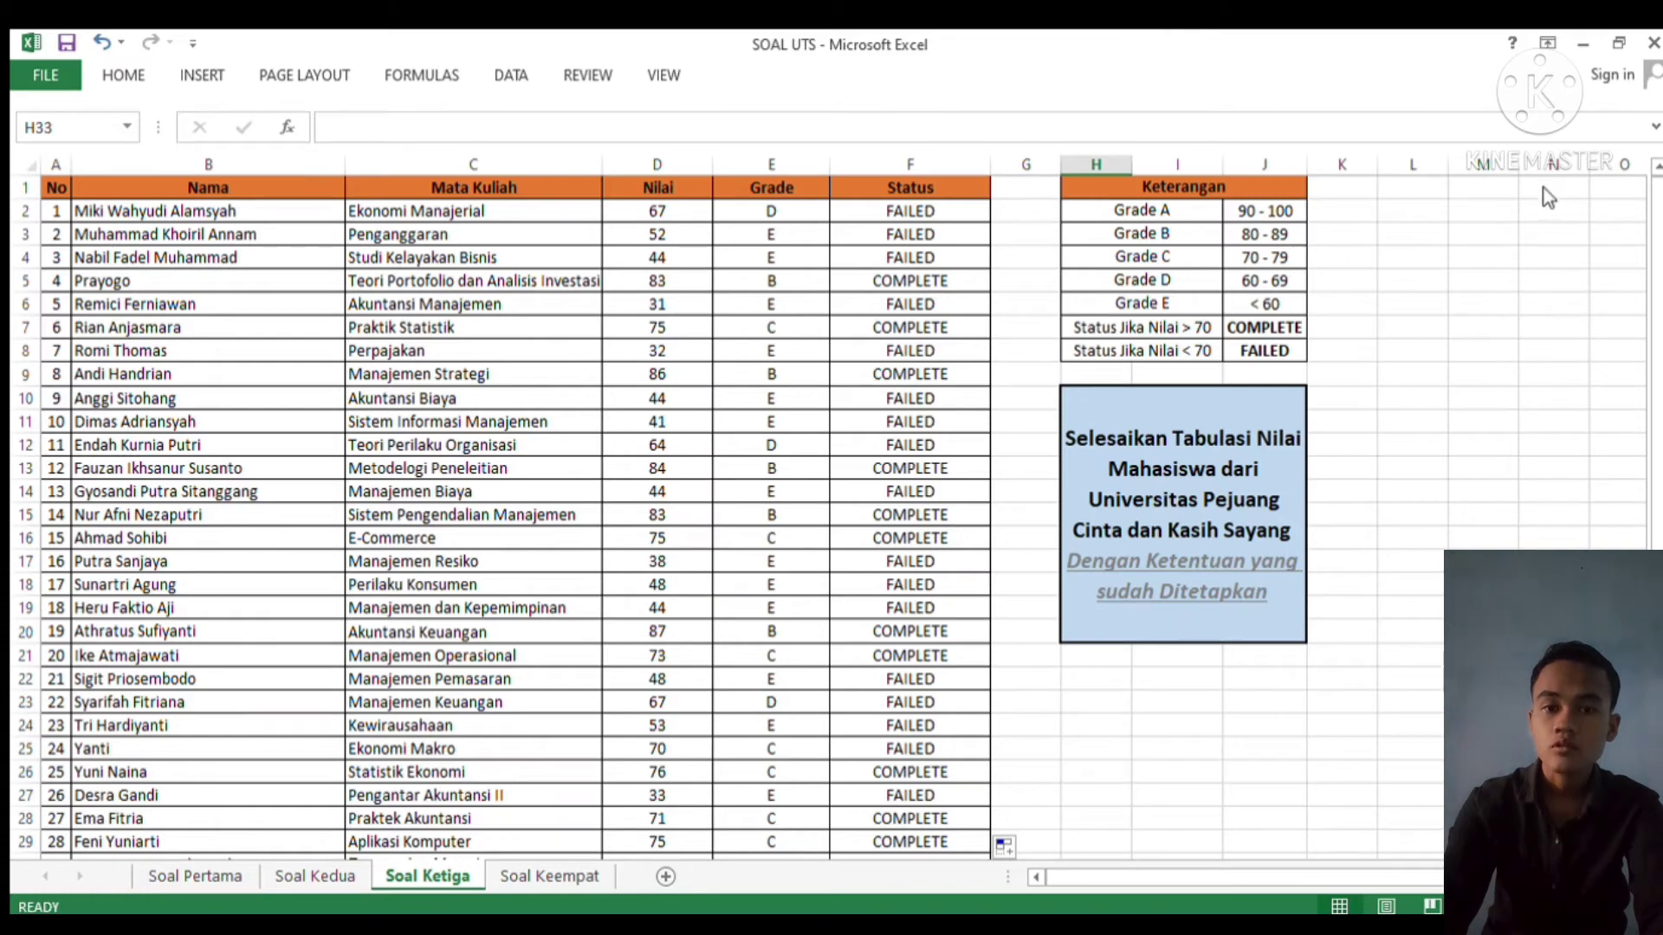
pyautogui.hotkey('ctrl', 'pagedown')
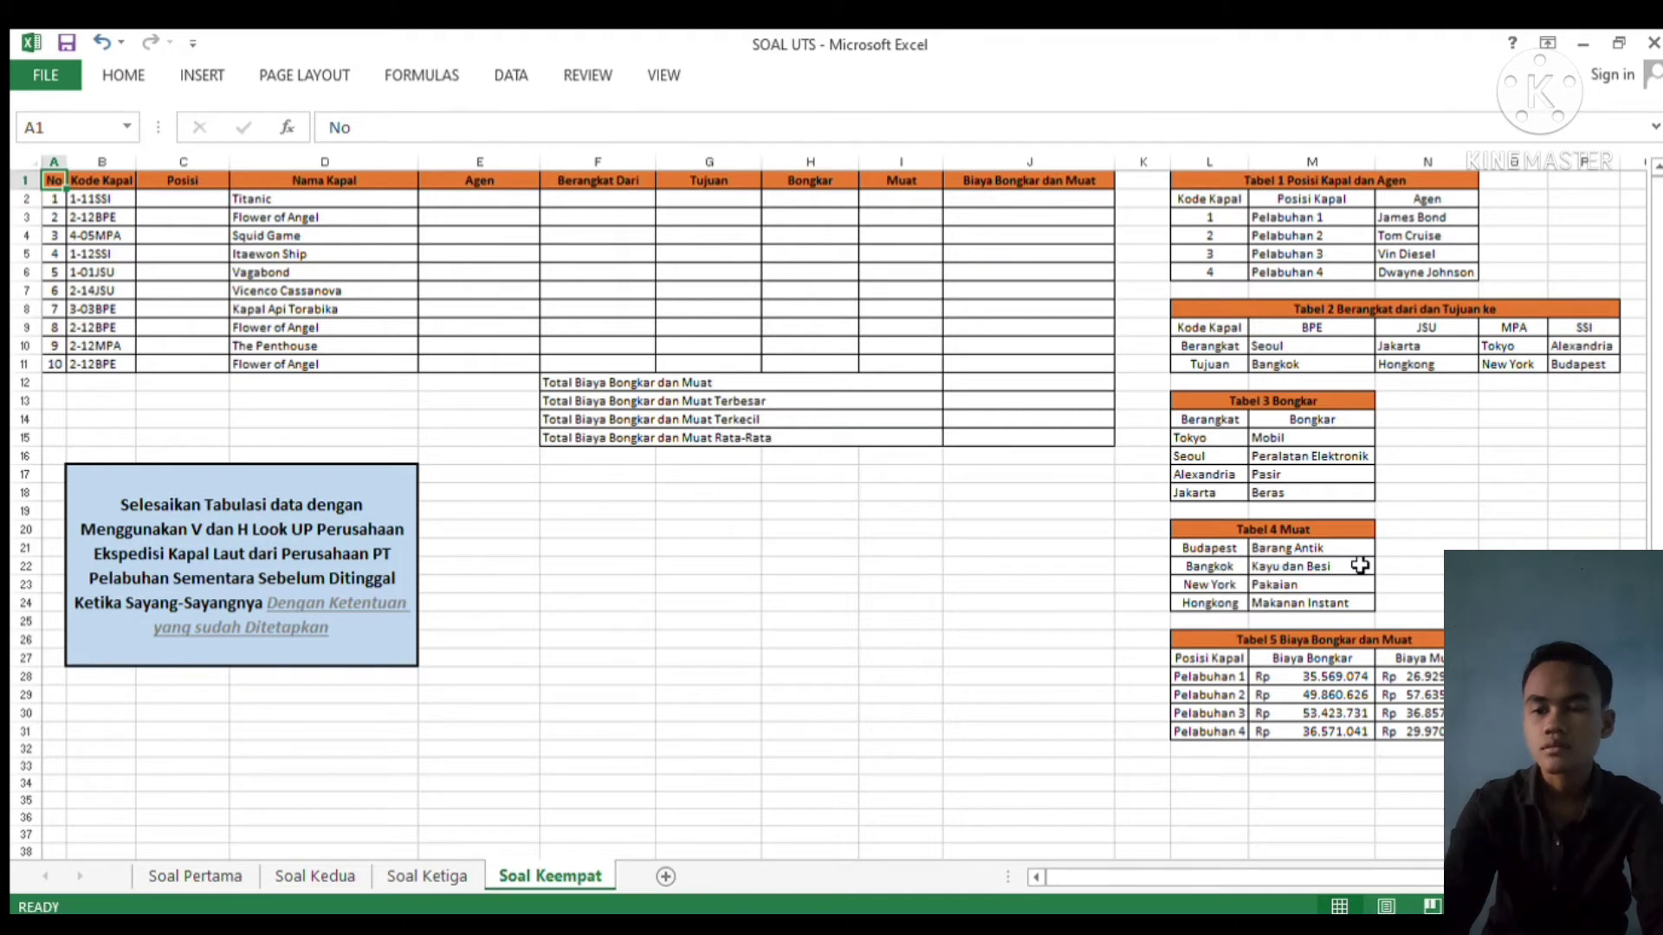
pyautogui.moveTo(1312, 291); pyautogui.dragTo(1438, 475)
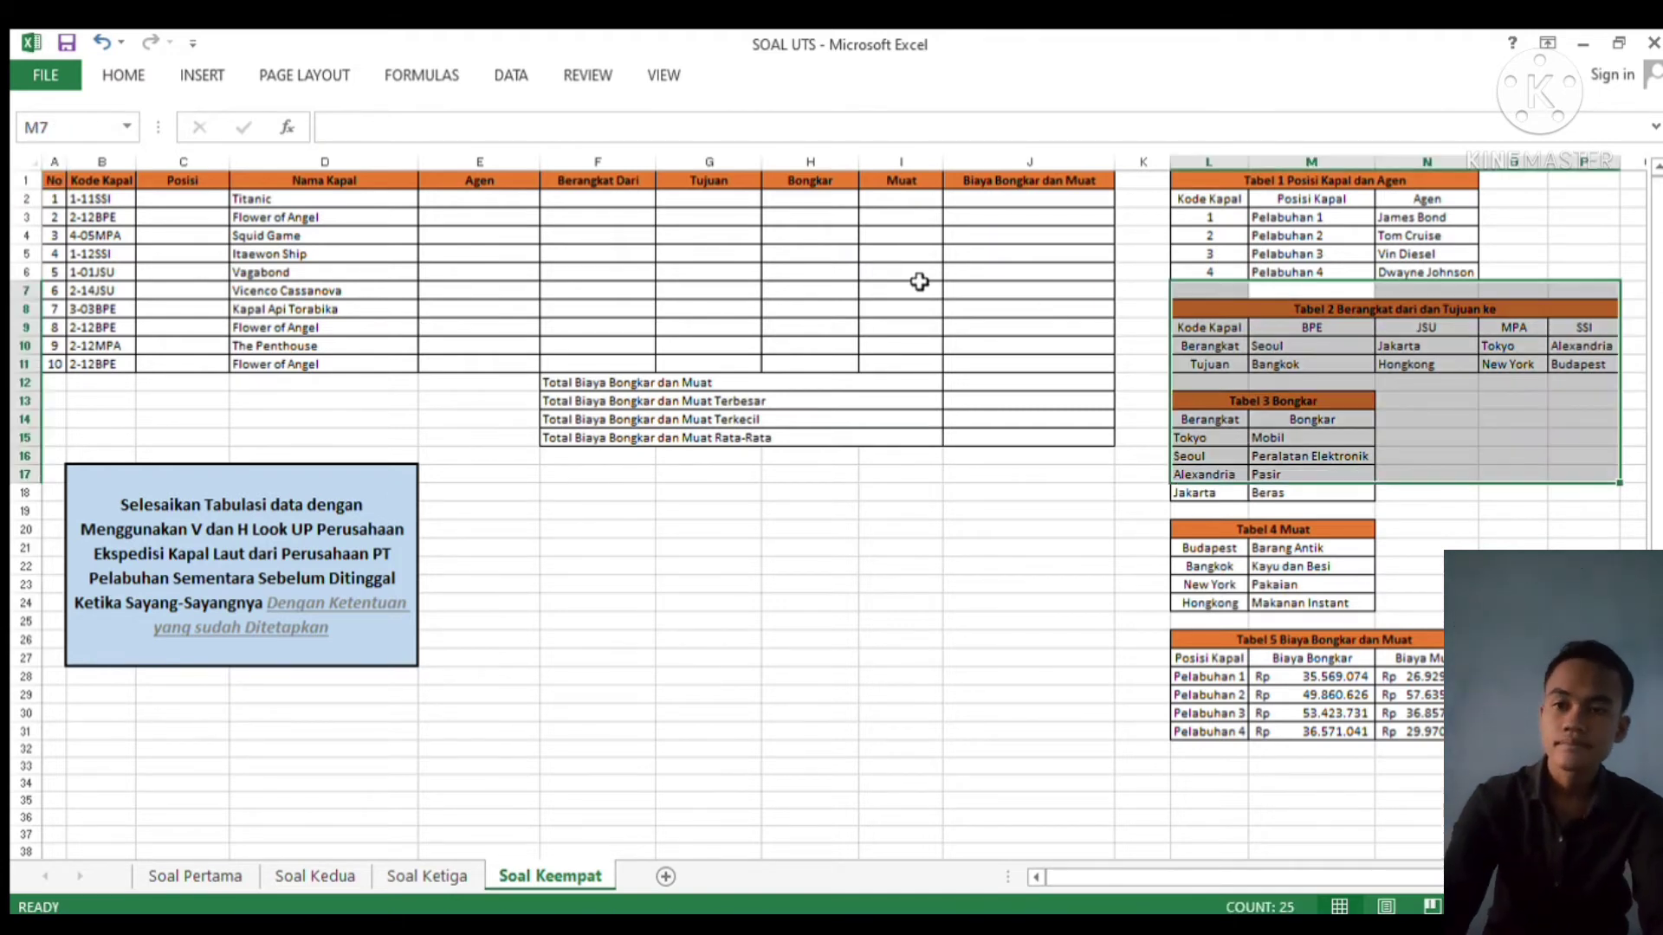
pyautogui.click(736, 368)
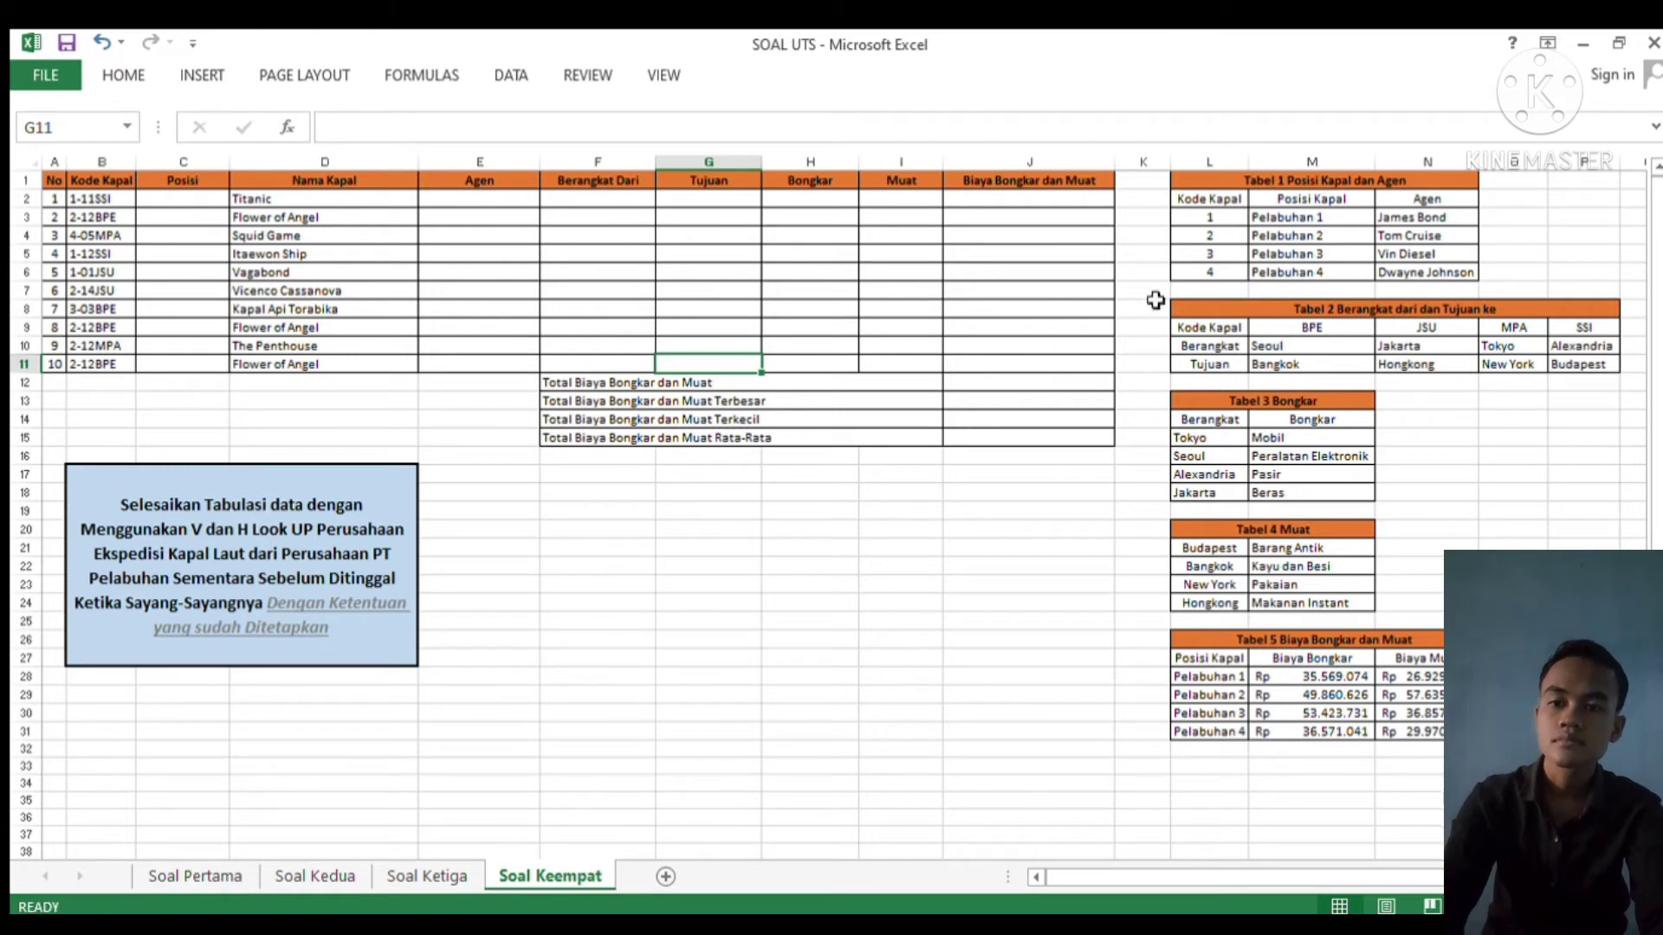
# Begin the Posisi formula in C2 with =VLOOKUP(Value(left( to look up the ship code's leading digit
pyautogui.click(167, 205)
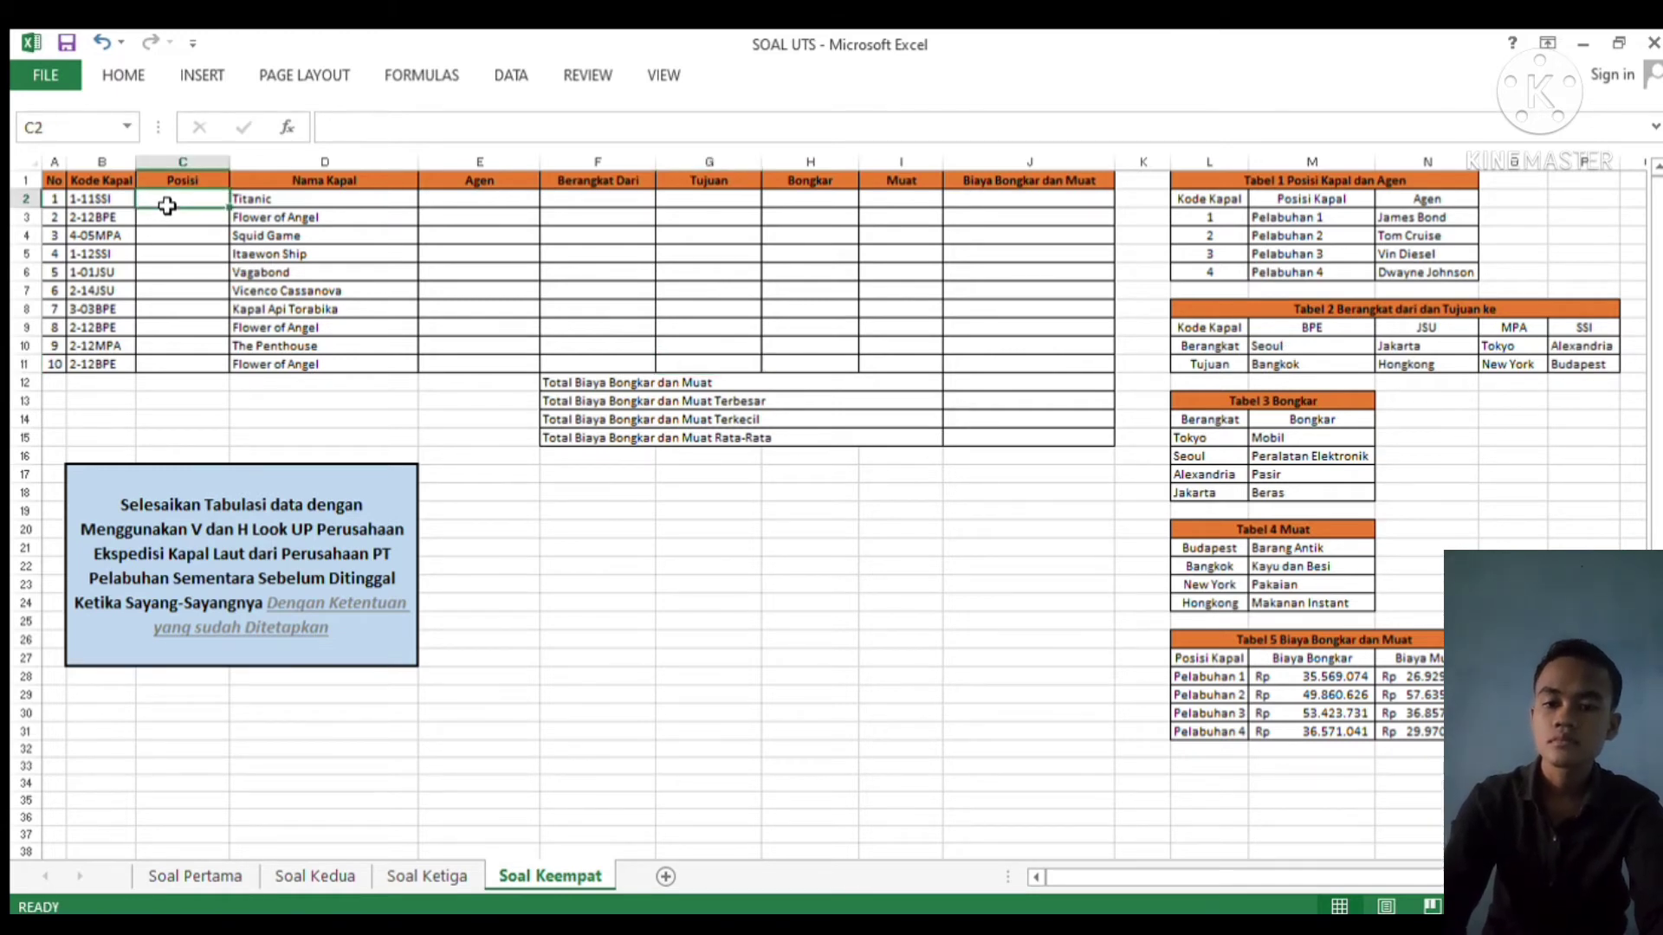
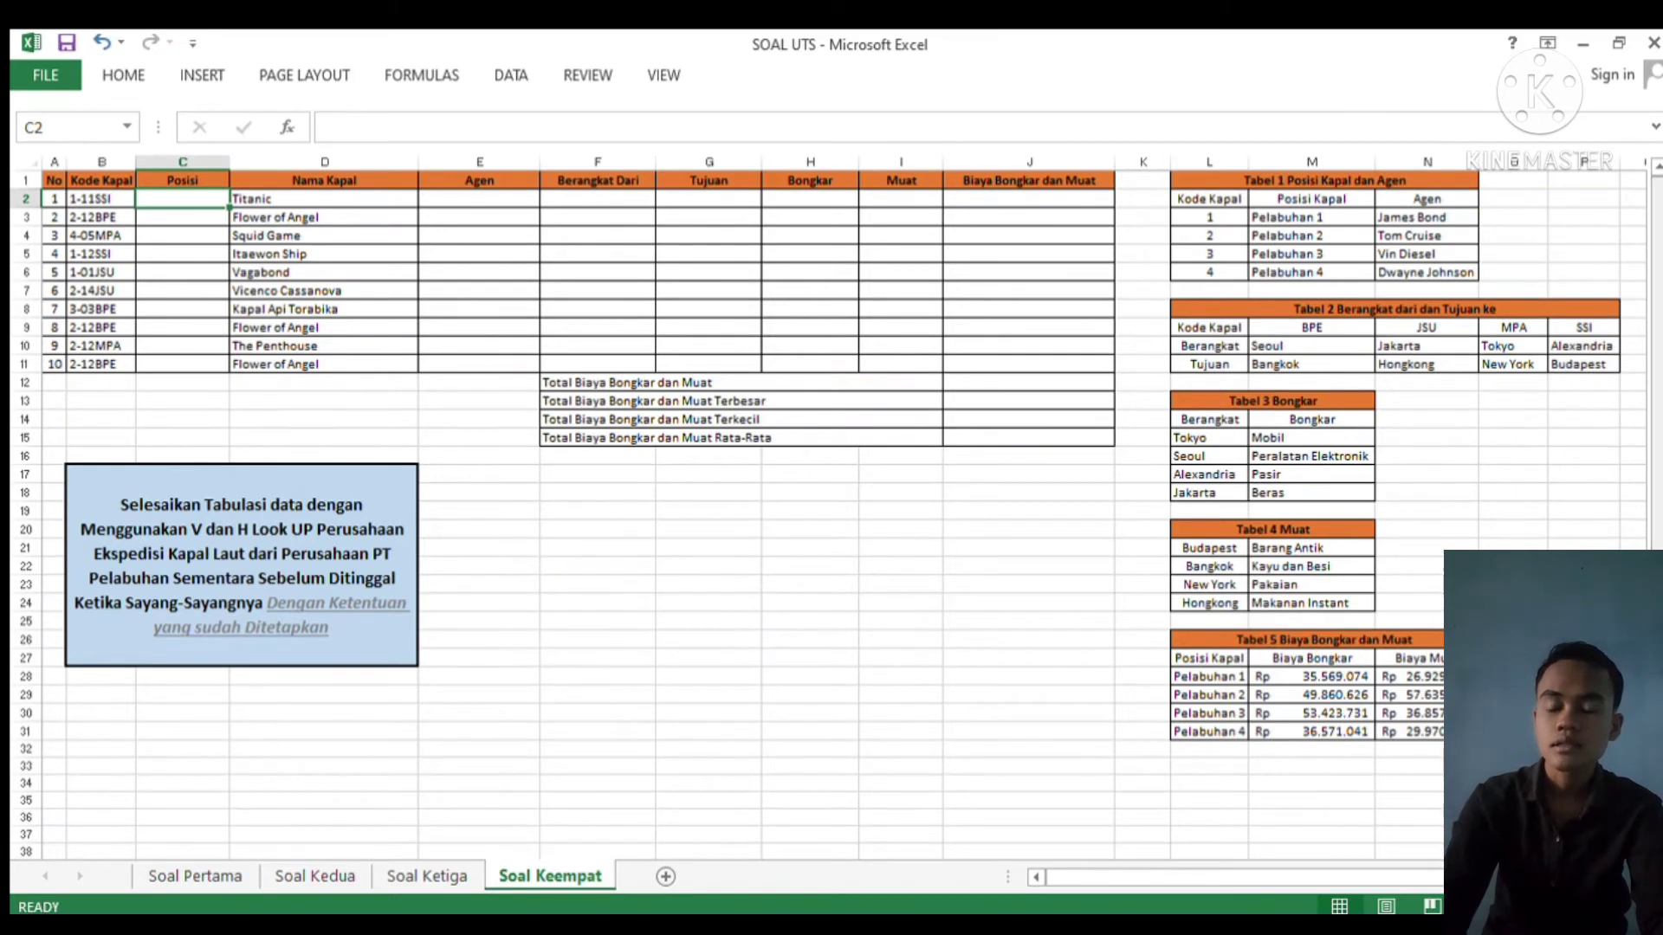
pyautogui.hscroll(2, 1482, 518)
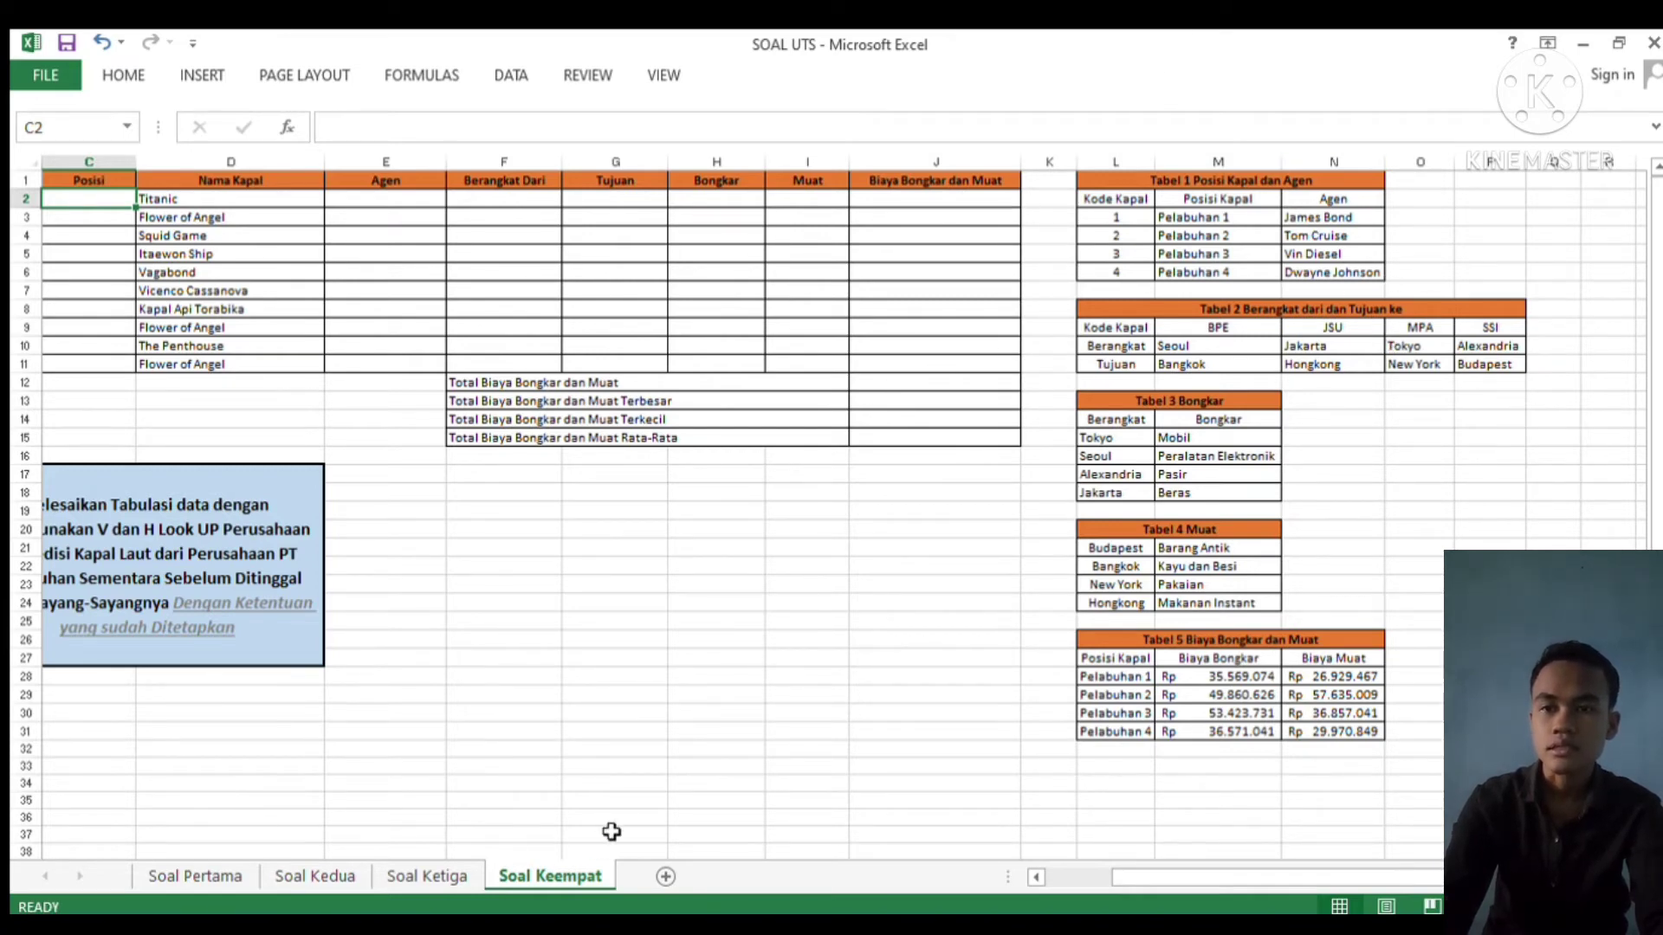
pyautogui.click(1035, 877)
pyautogui.click(1034, 878)
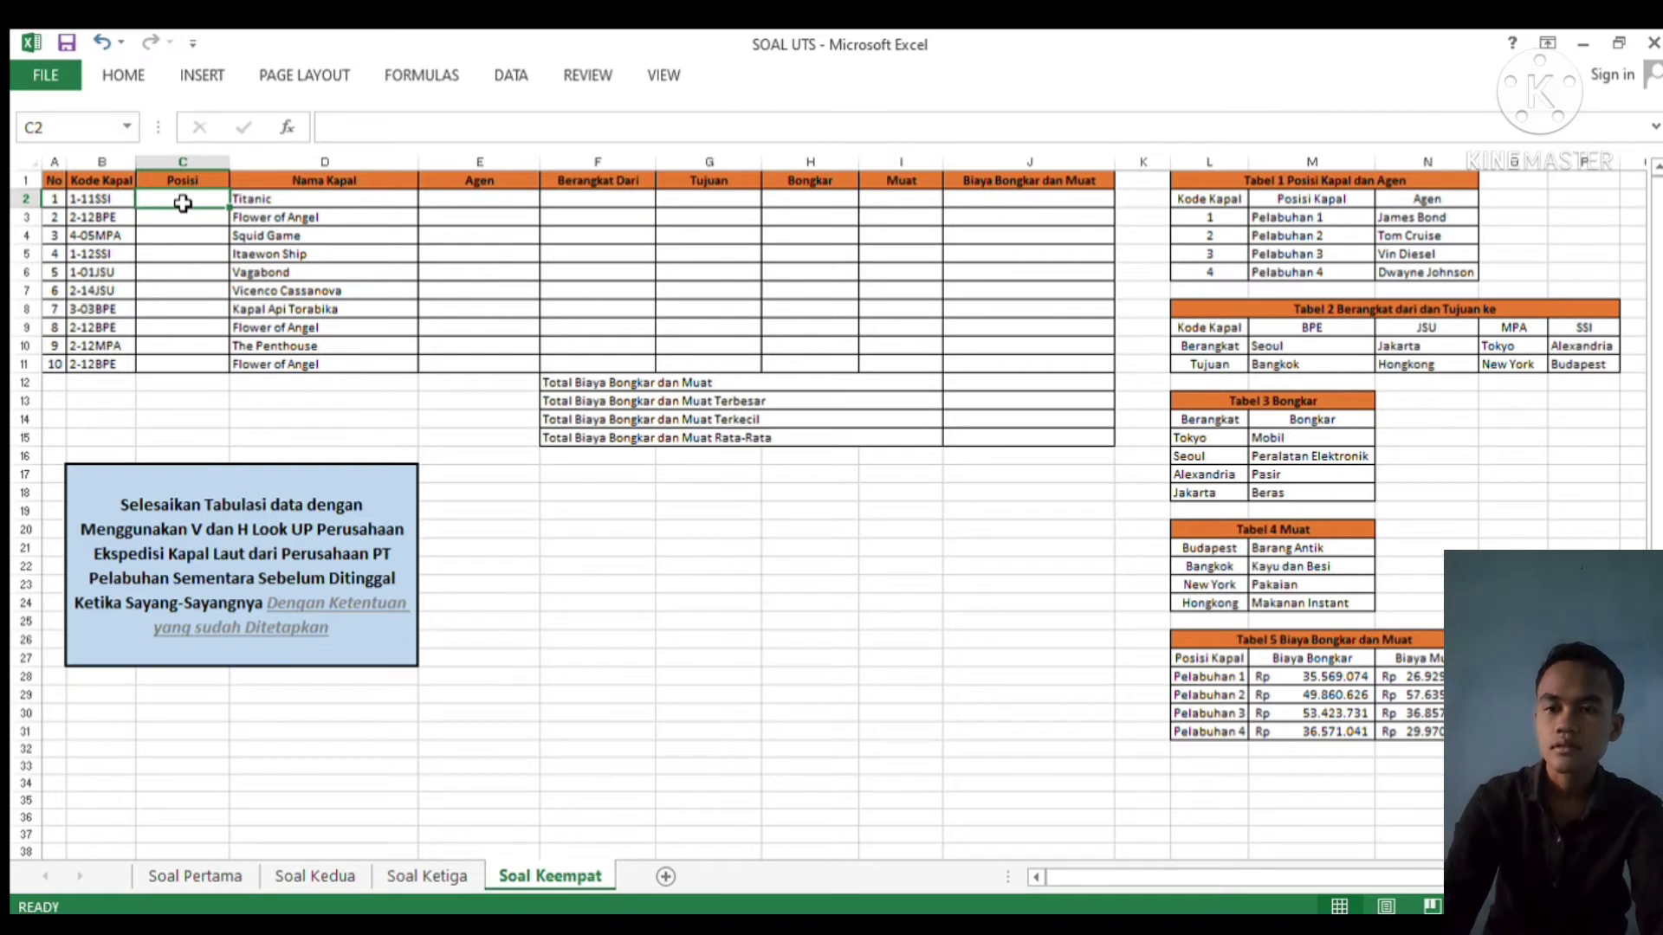
pyautogui.write('=VL')
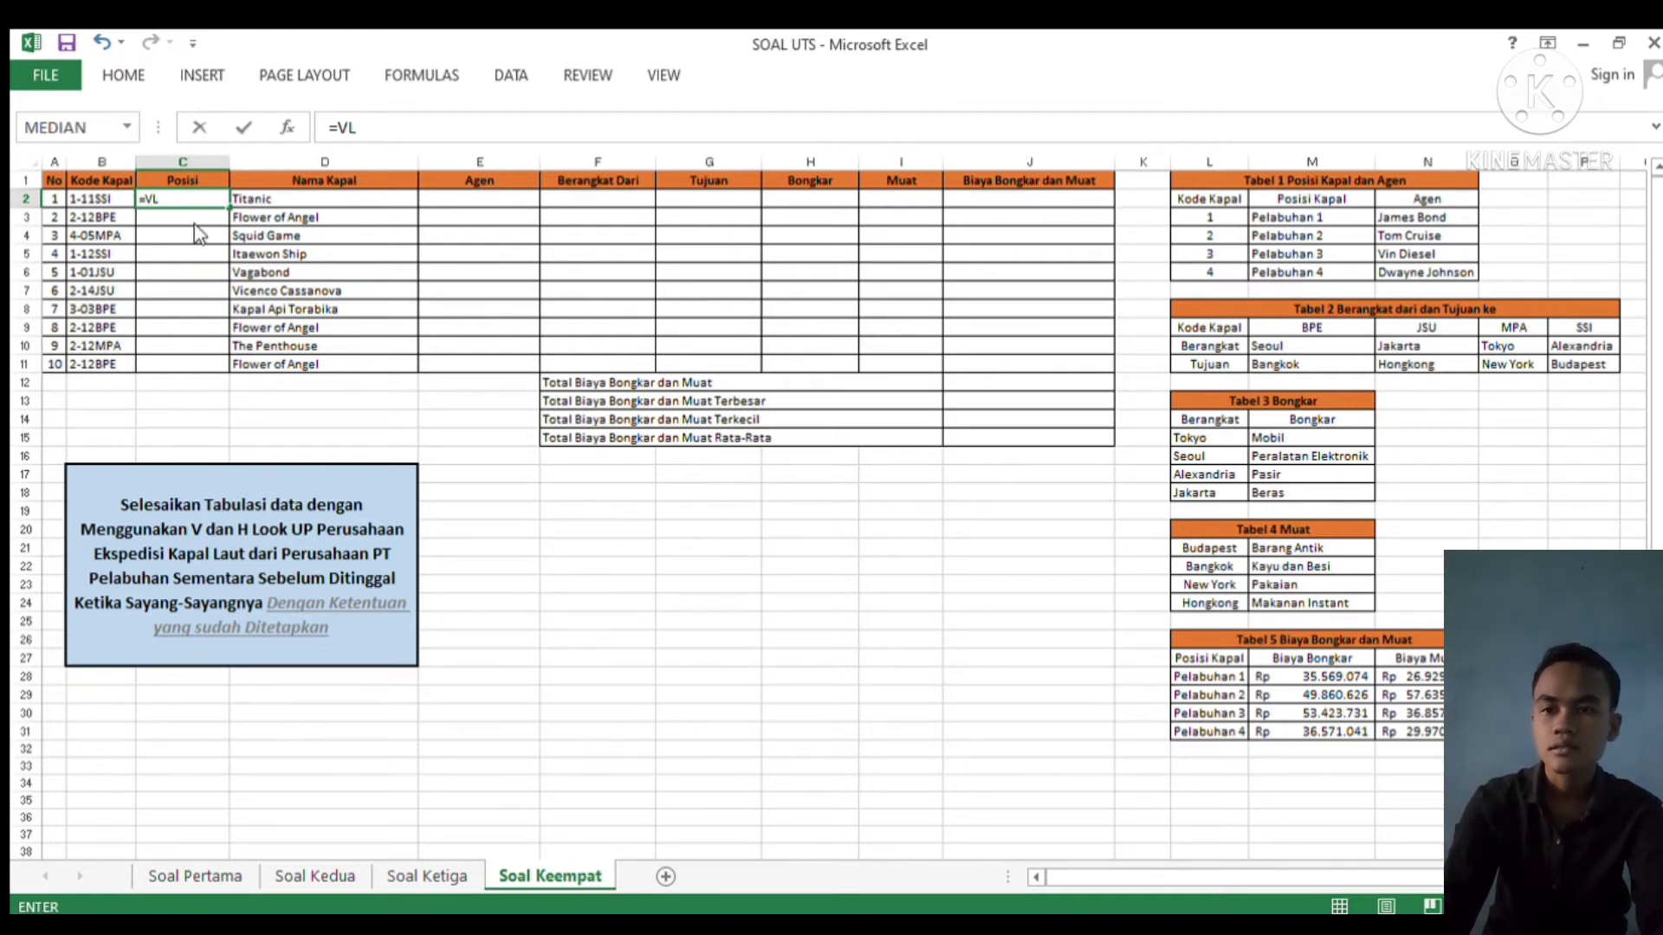
pyautogui.press('Tab')
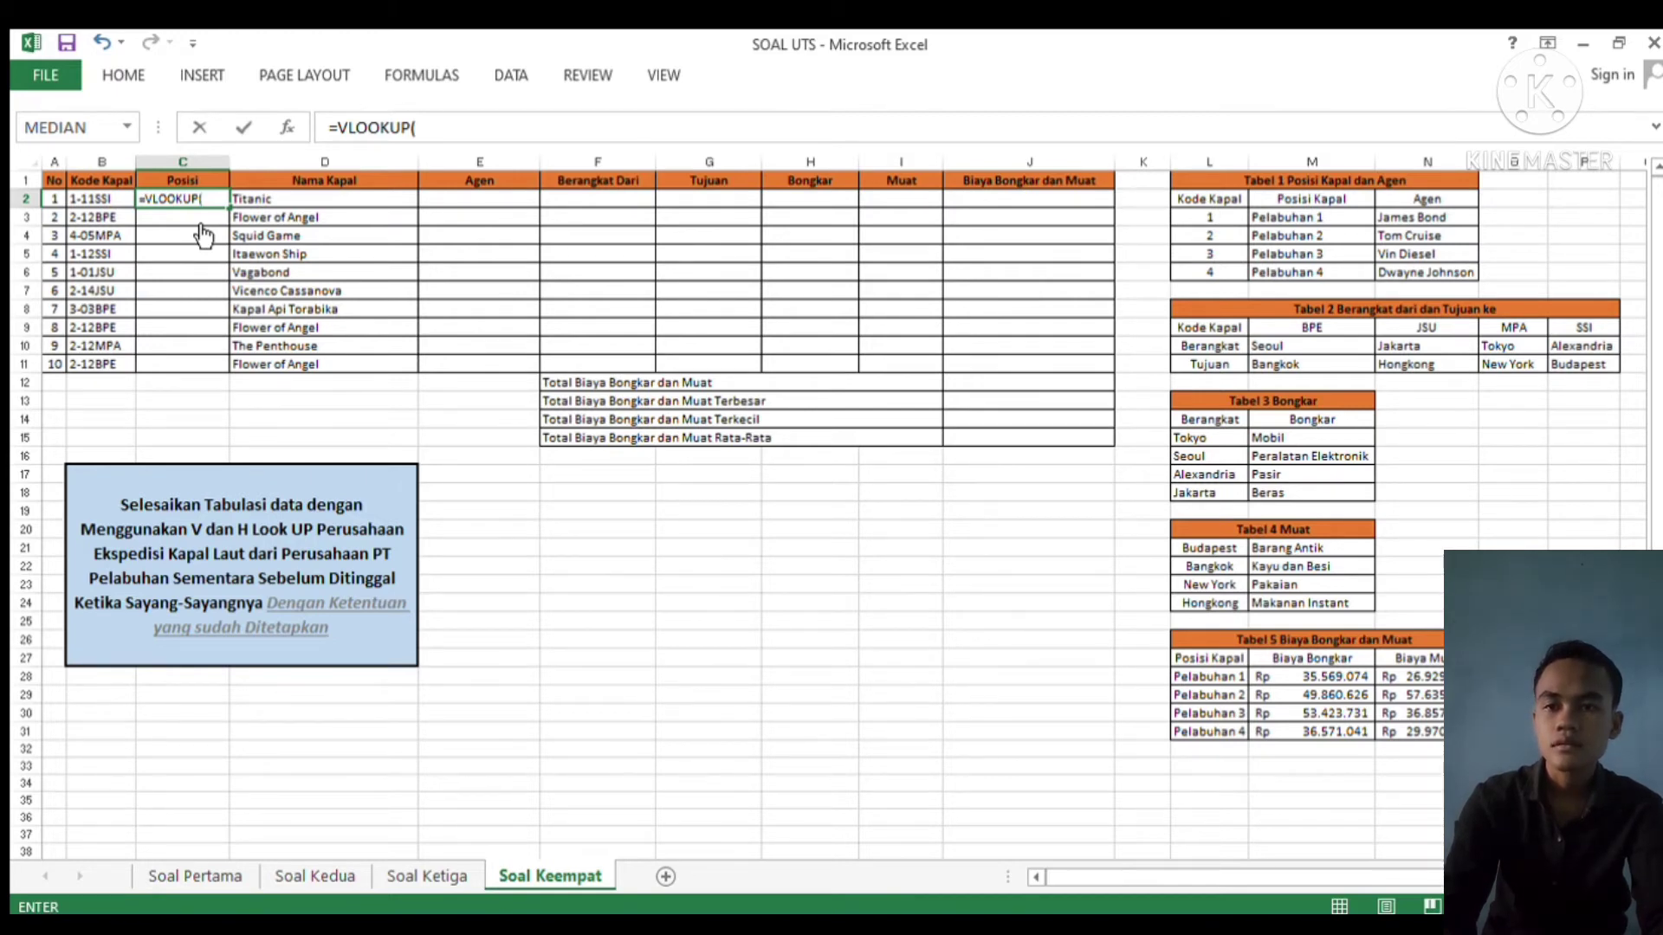
pyautogui.write('V')
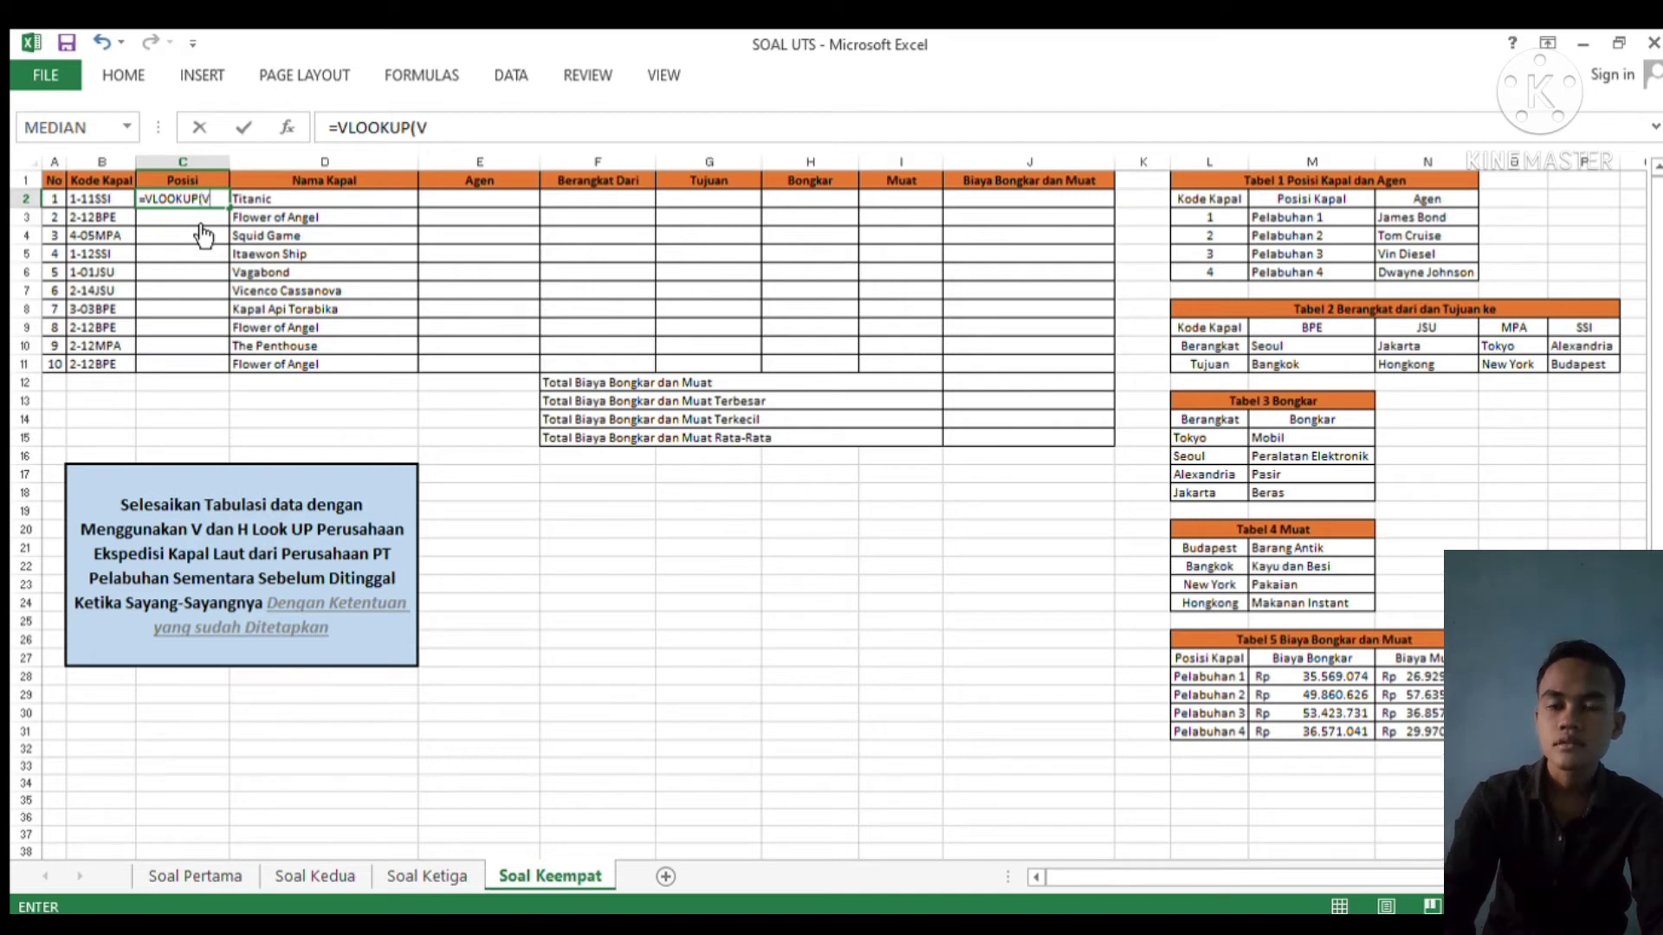
pyautogui.write('alue')
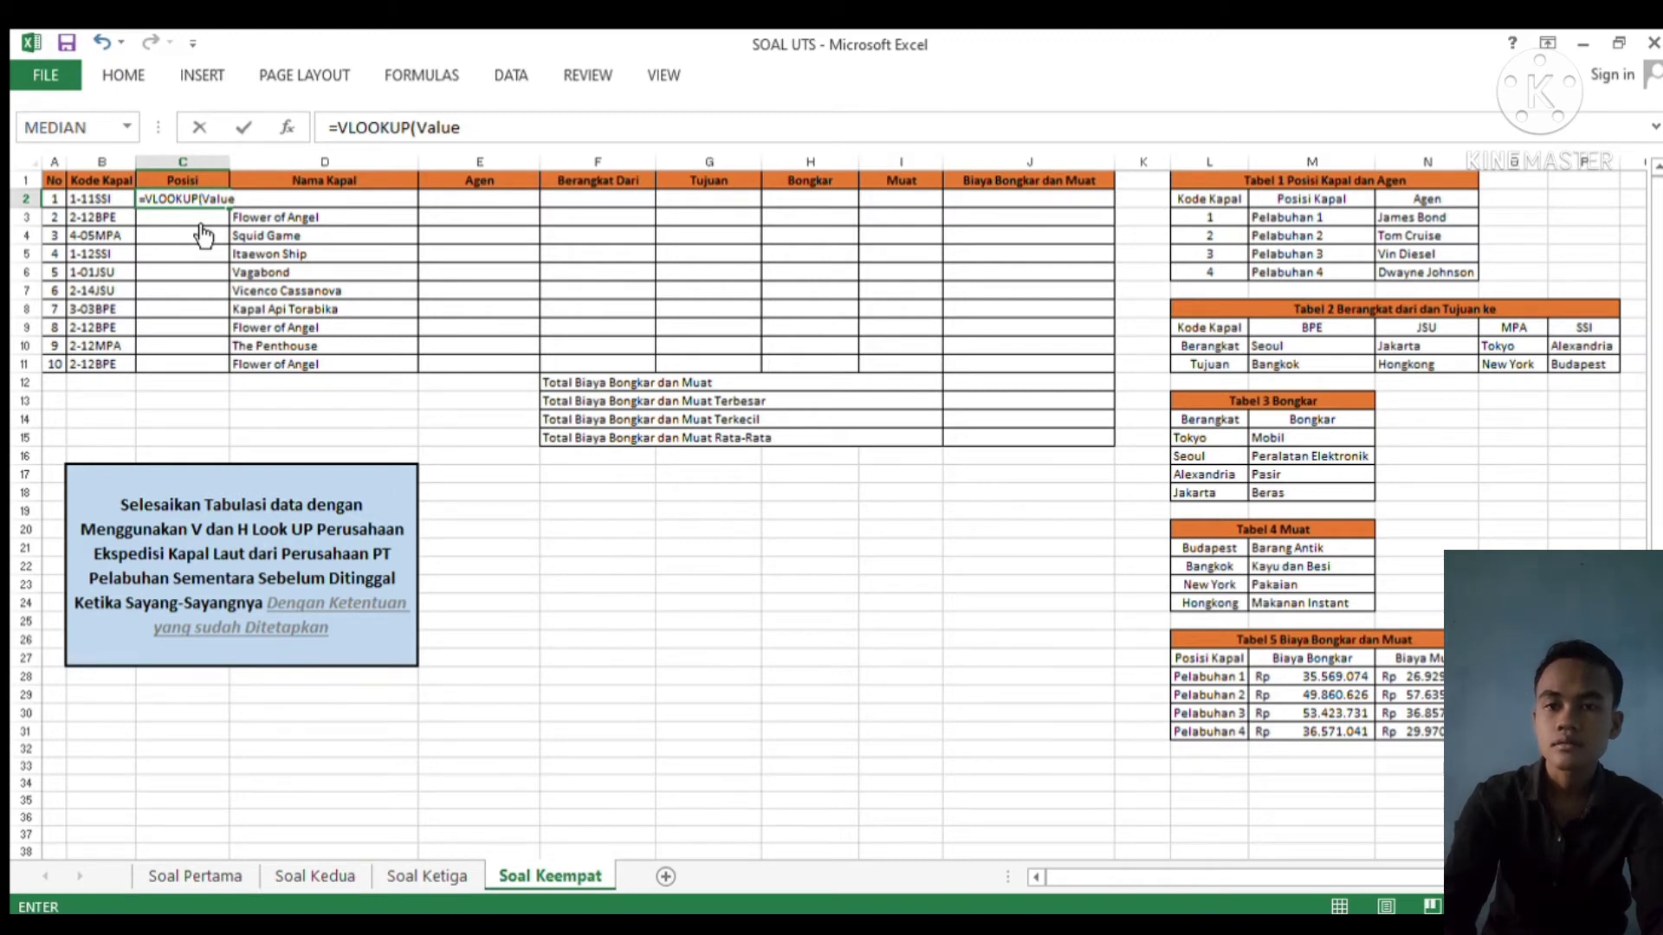
pyautogui.write('(')
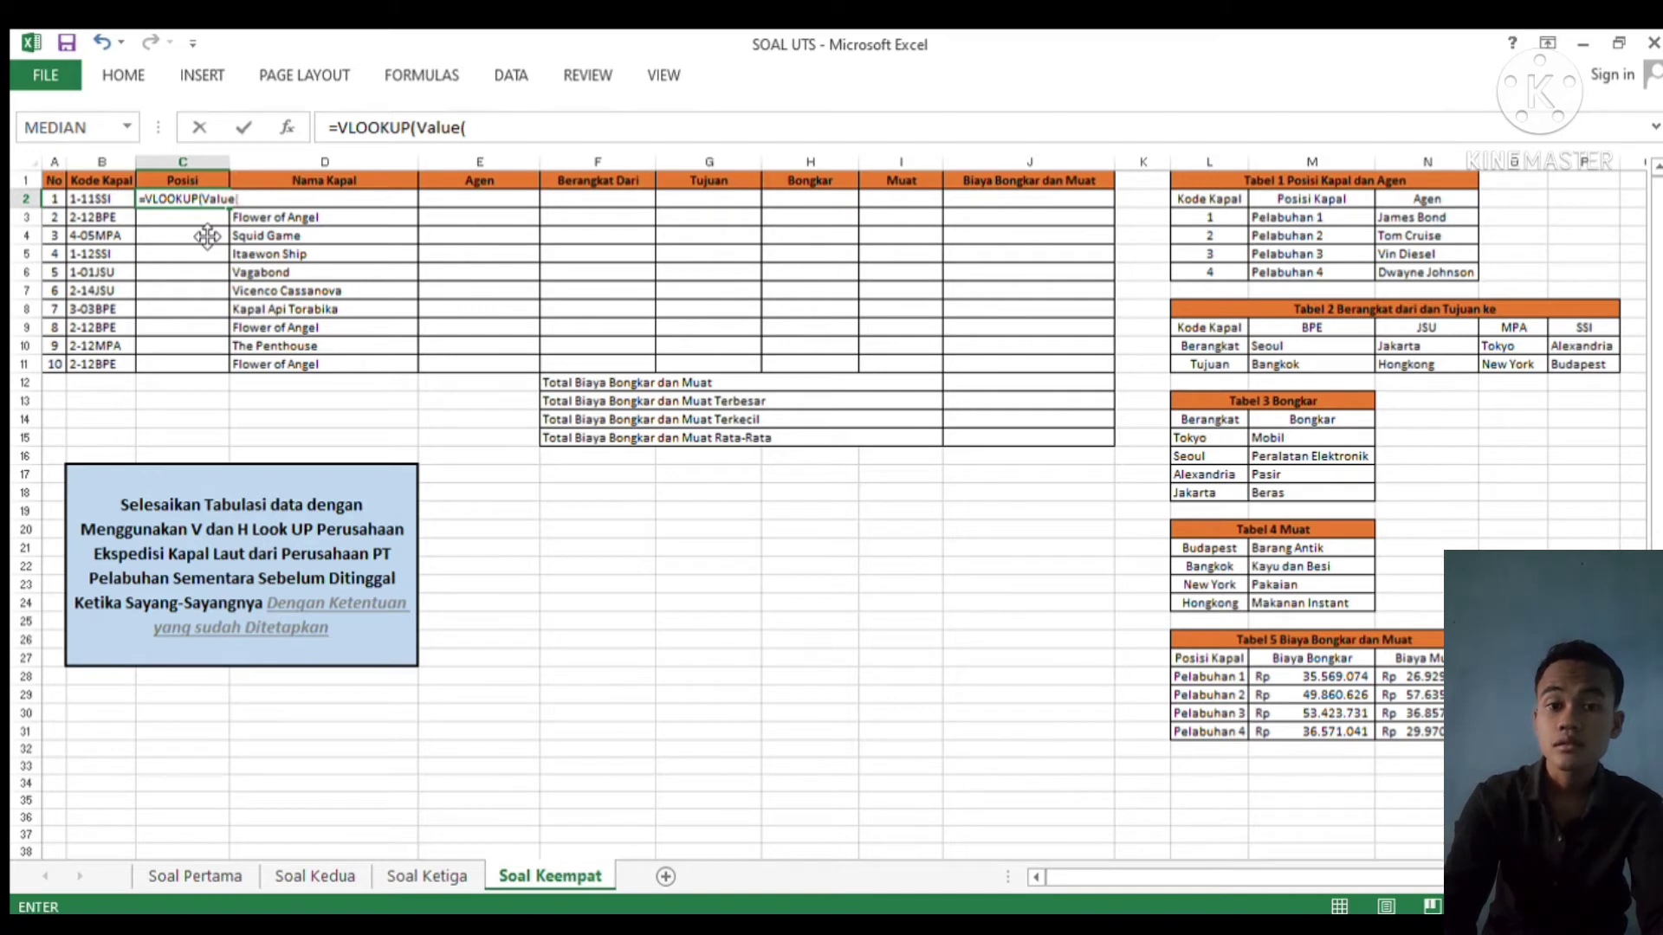
pyautogui.write('left(')
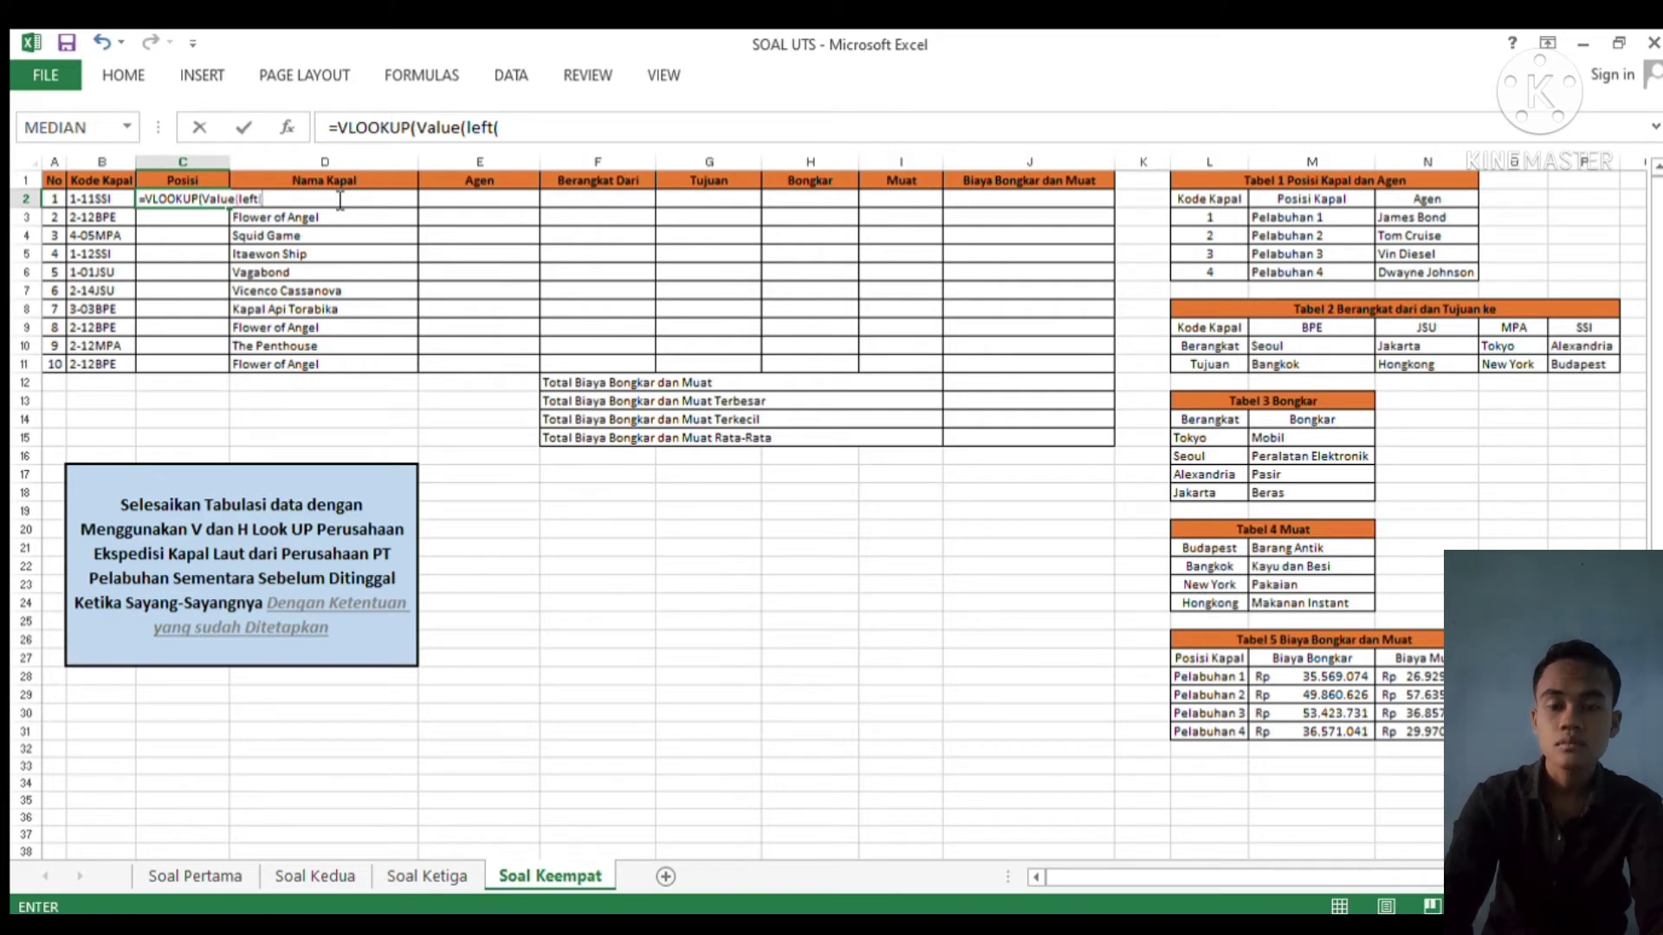
# Complete the lookup value in C2 as Value(left(B2;1)) using the first character of the Kode Kapal
pyautogui.click(106, 203)
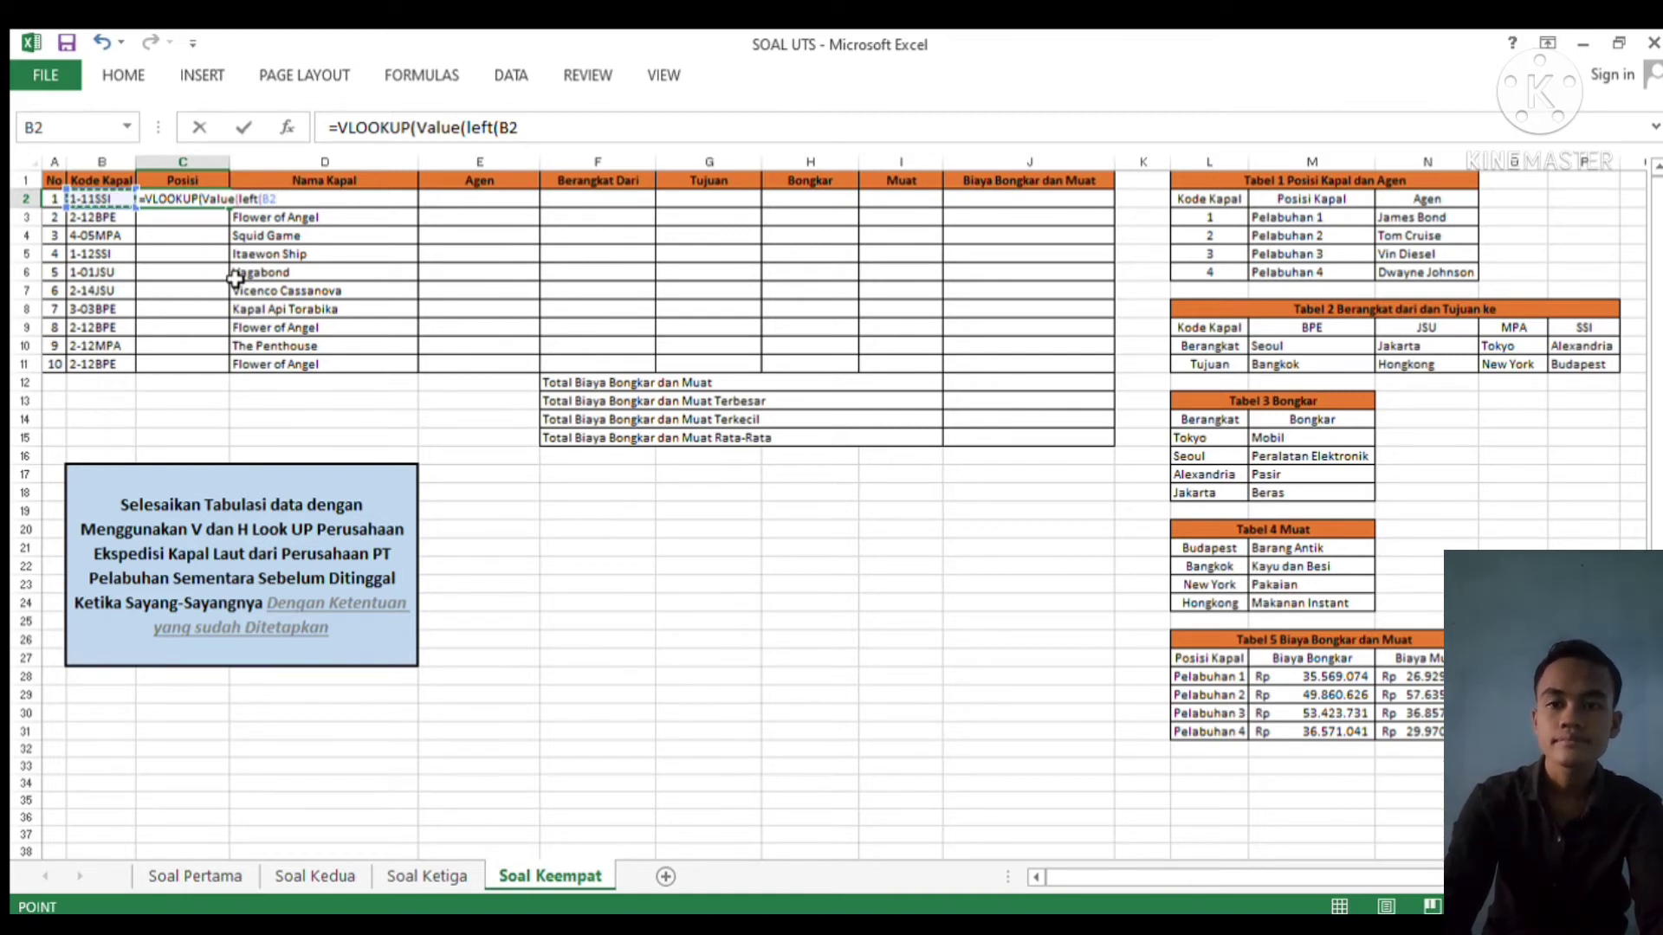
pyautogui.press('F8')
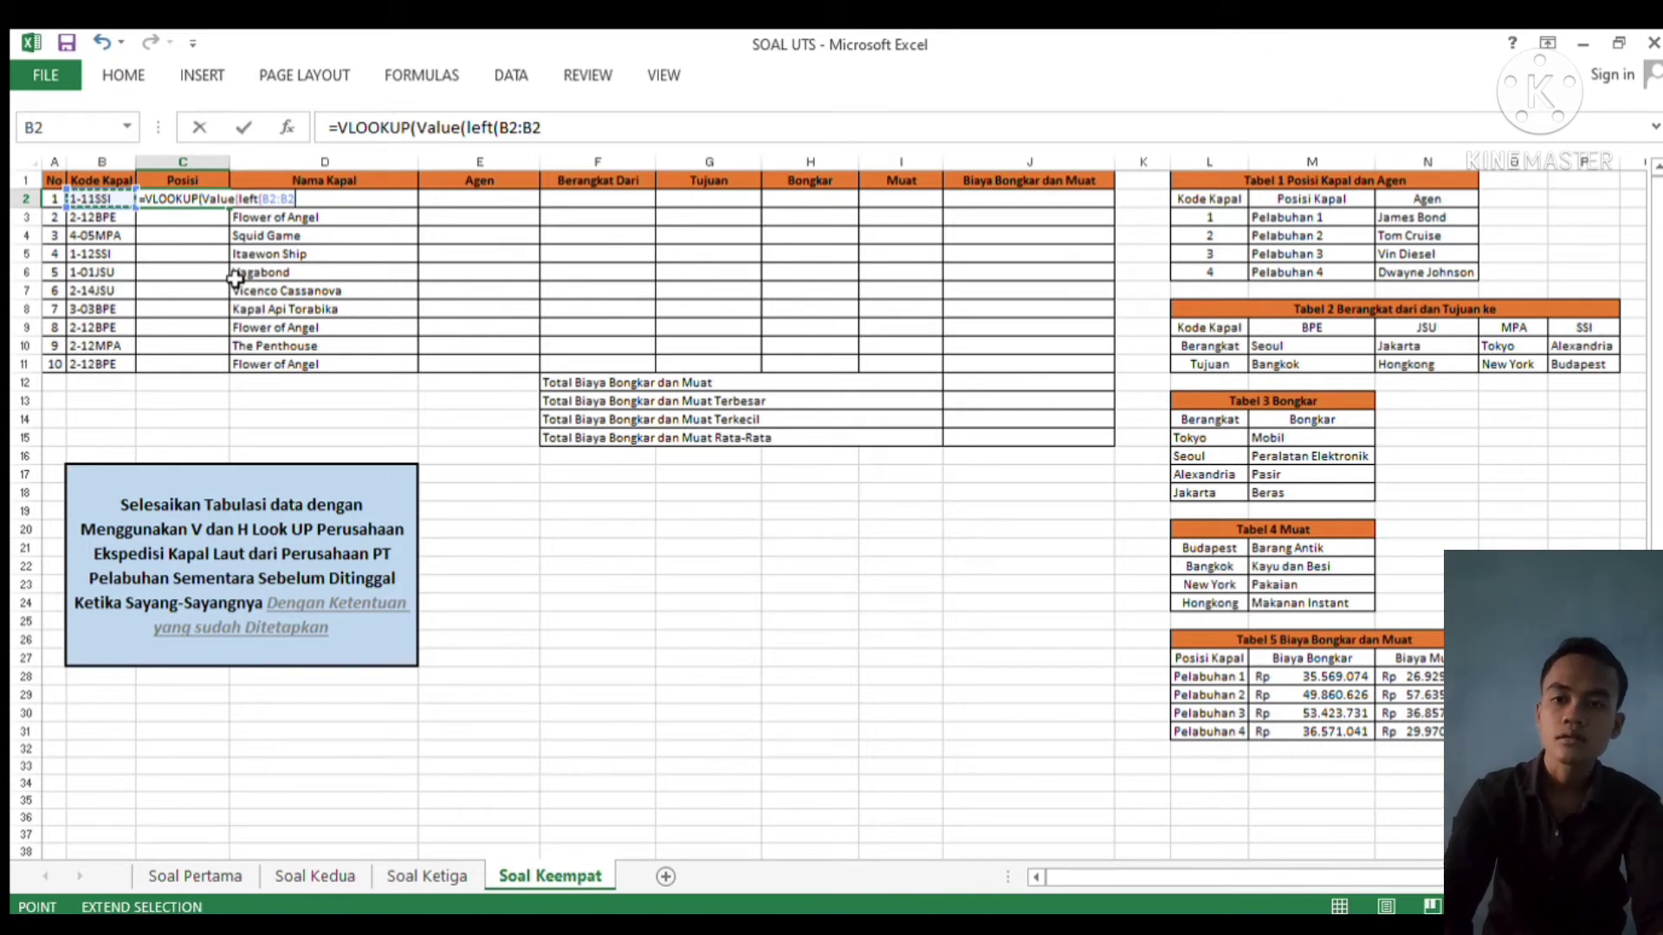
pyautogui.press('BackSpace')
pyautogui.press('BackSpace')
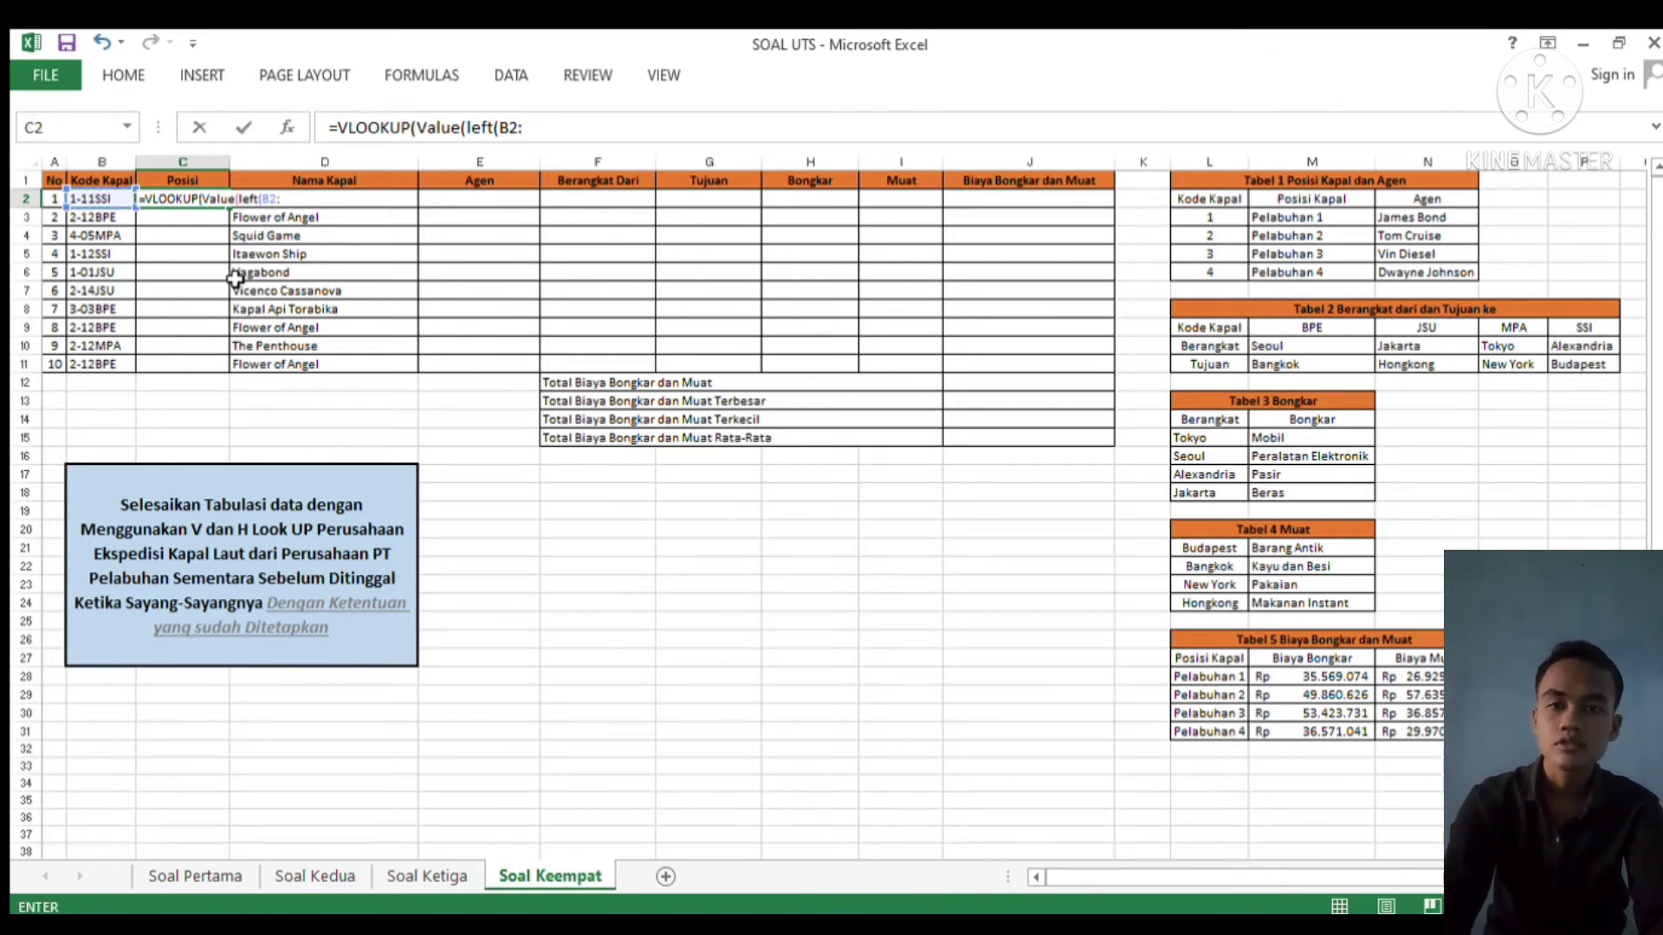
pyautogui.press('BackSpace')
pyautogui.write(';')
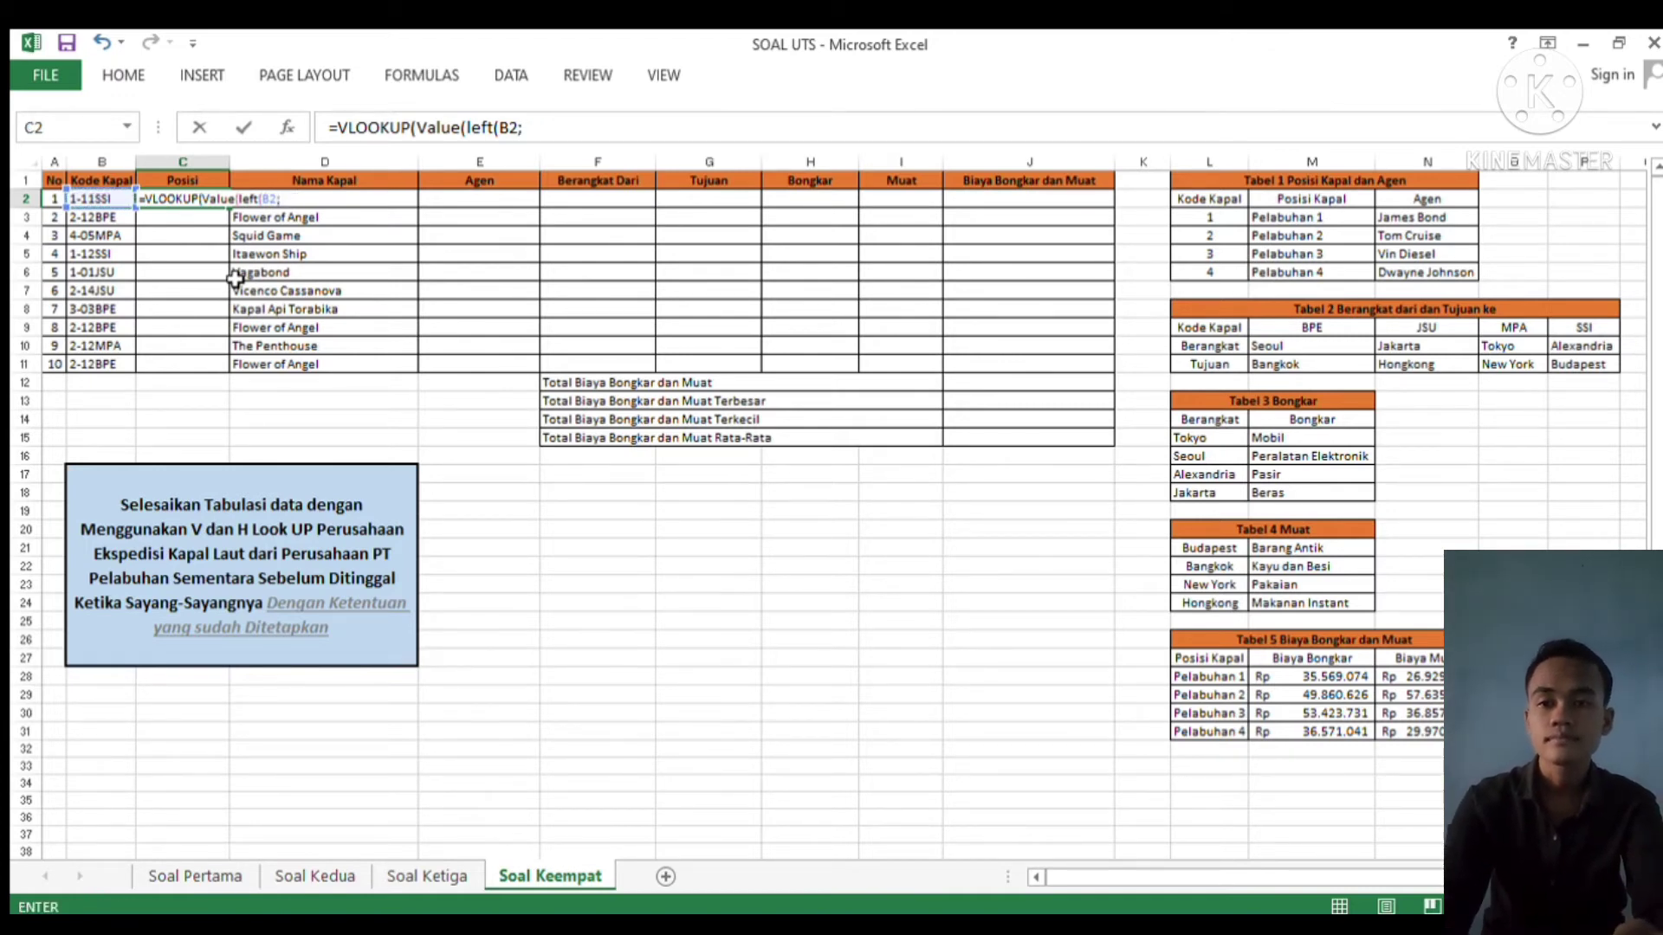
pyautogui.write('1')
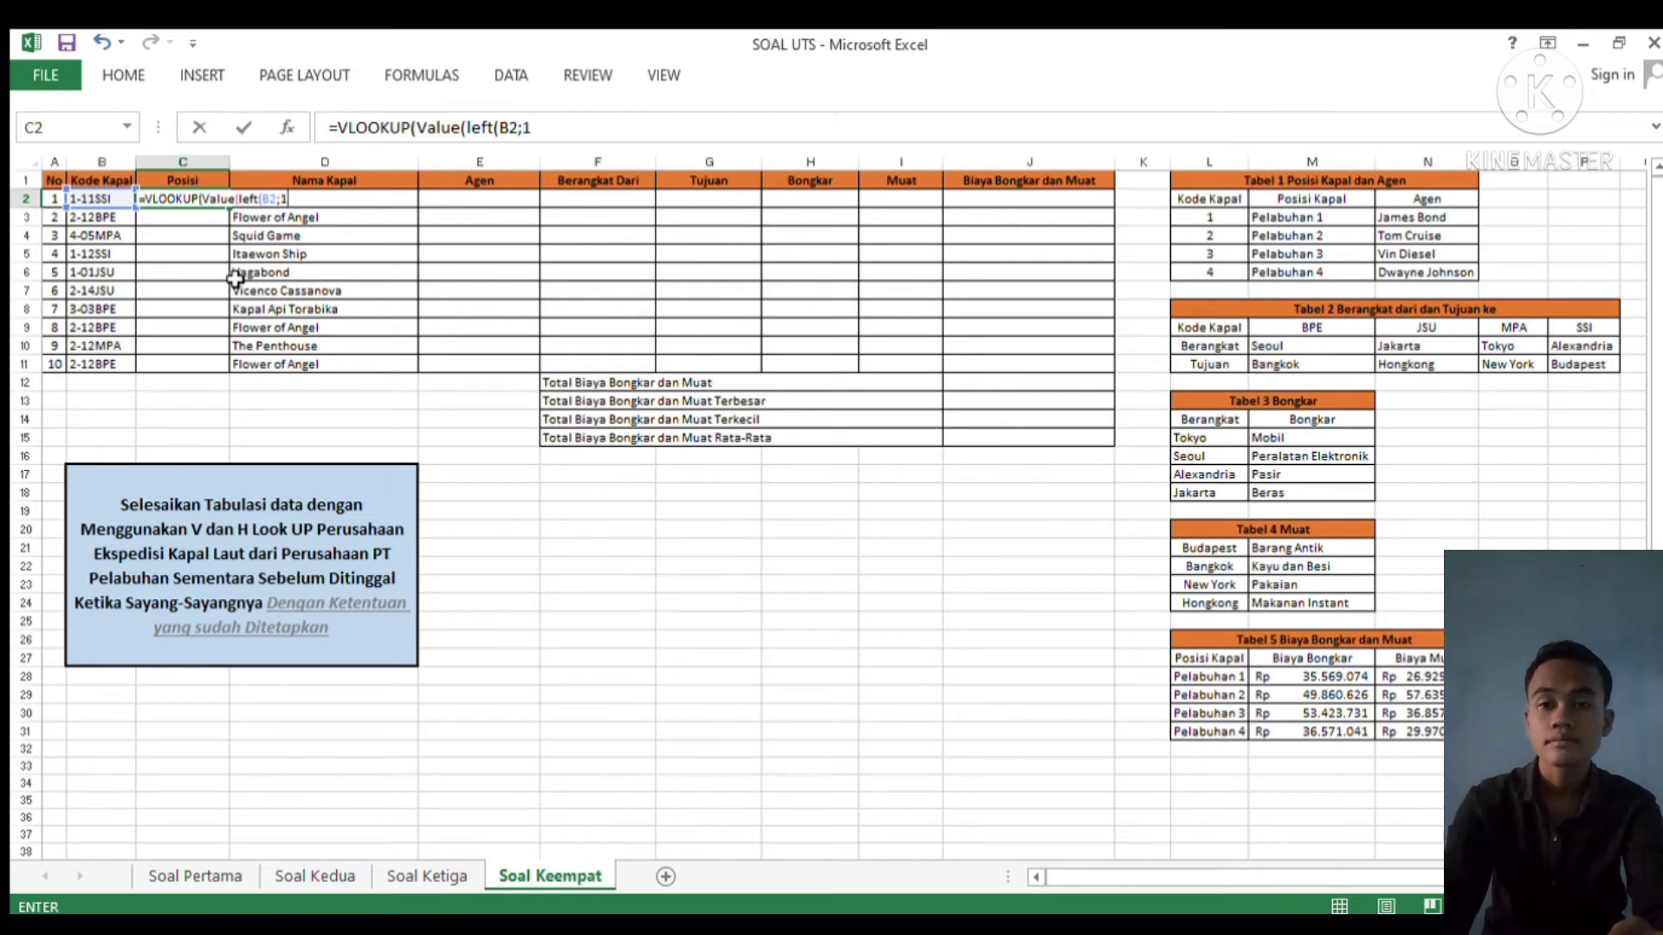
pyautogui.write('))')
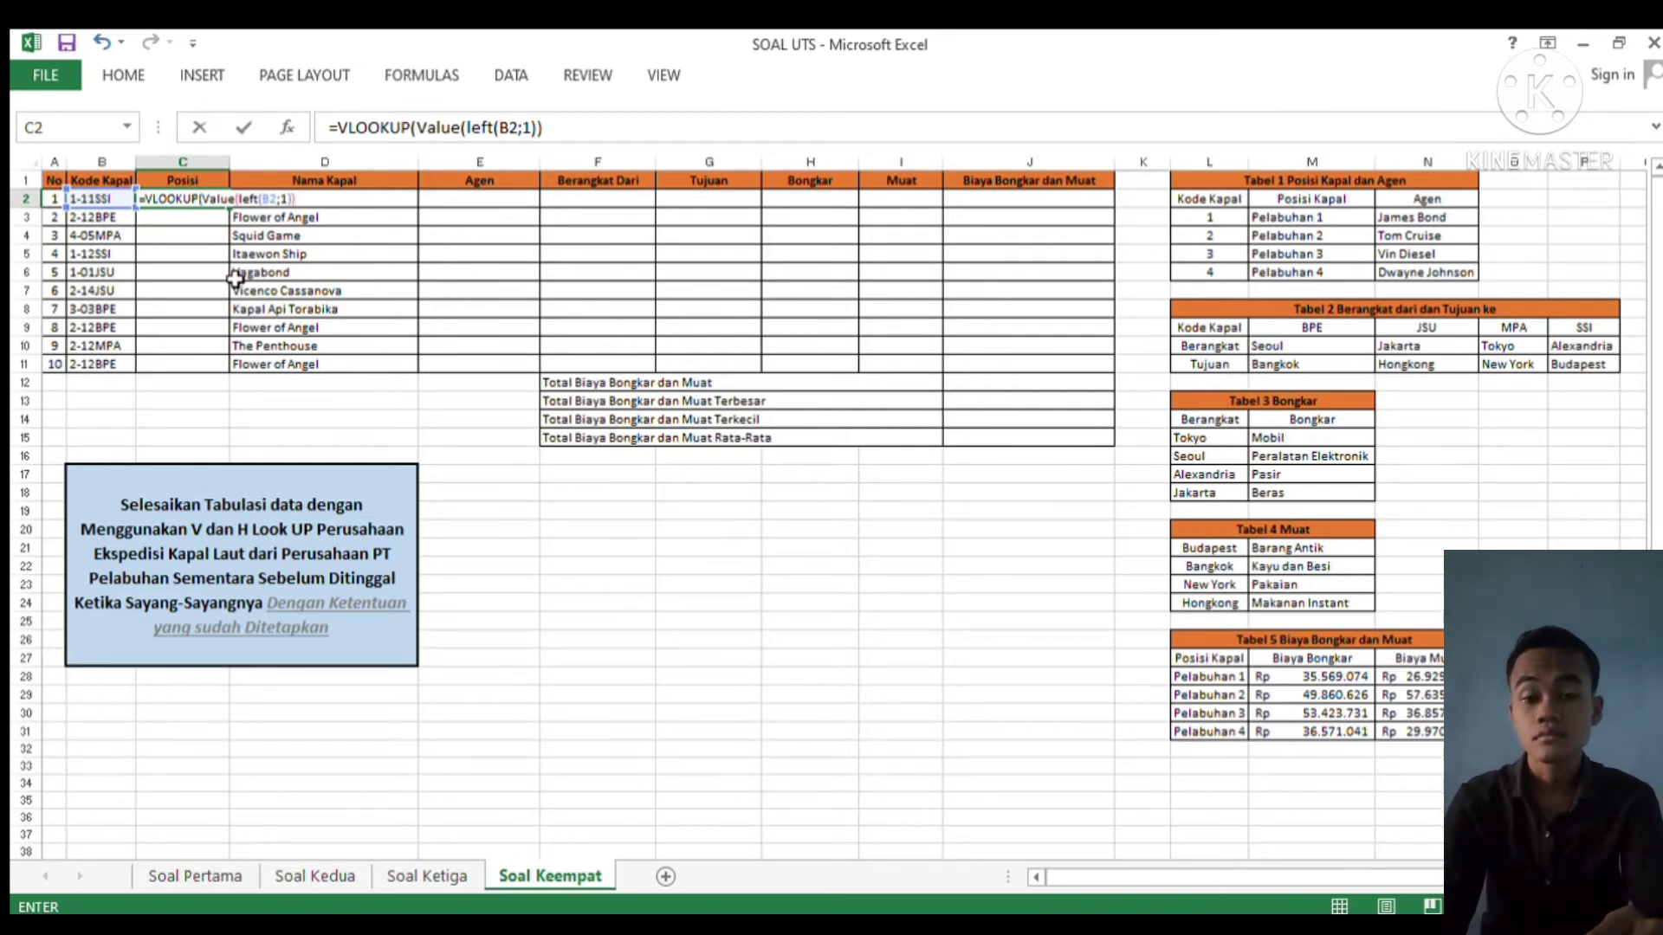
# Add Tabel 1 as the absolute range $L$2:$N$6 with column 2 and FALSE, and enter the VLOOKUP formula in C2
pyautogui.write(';')
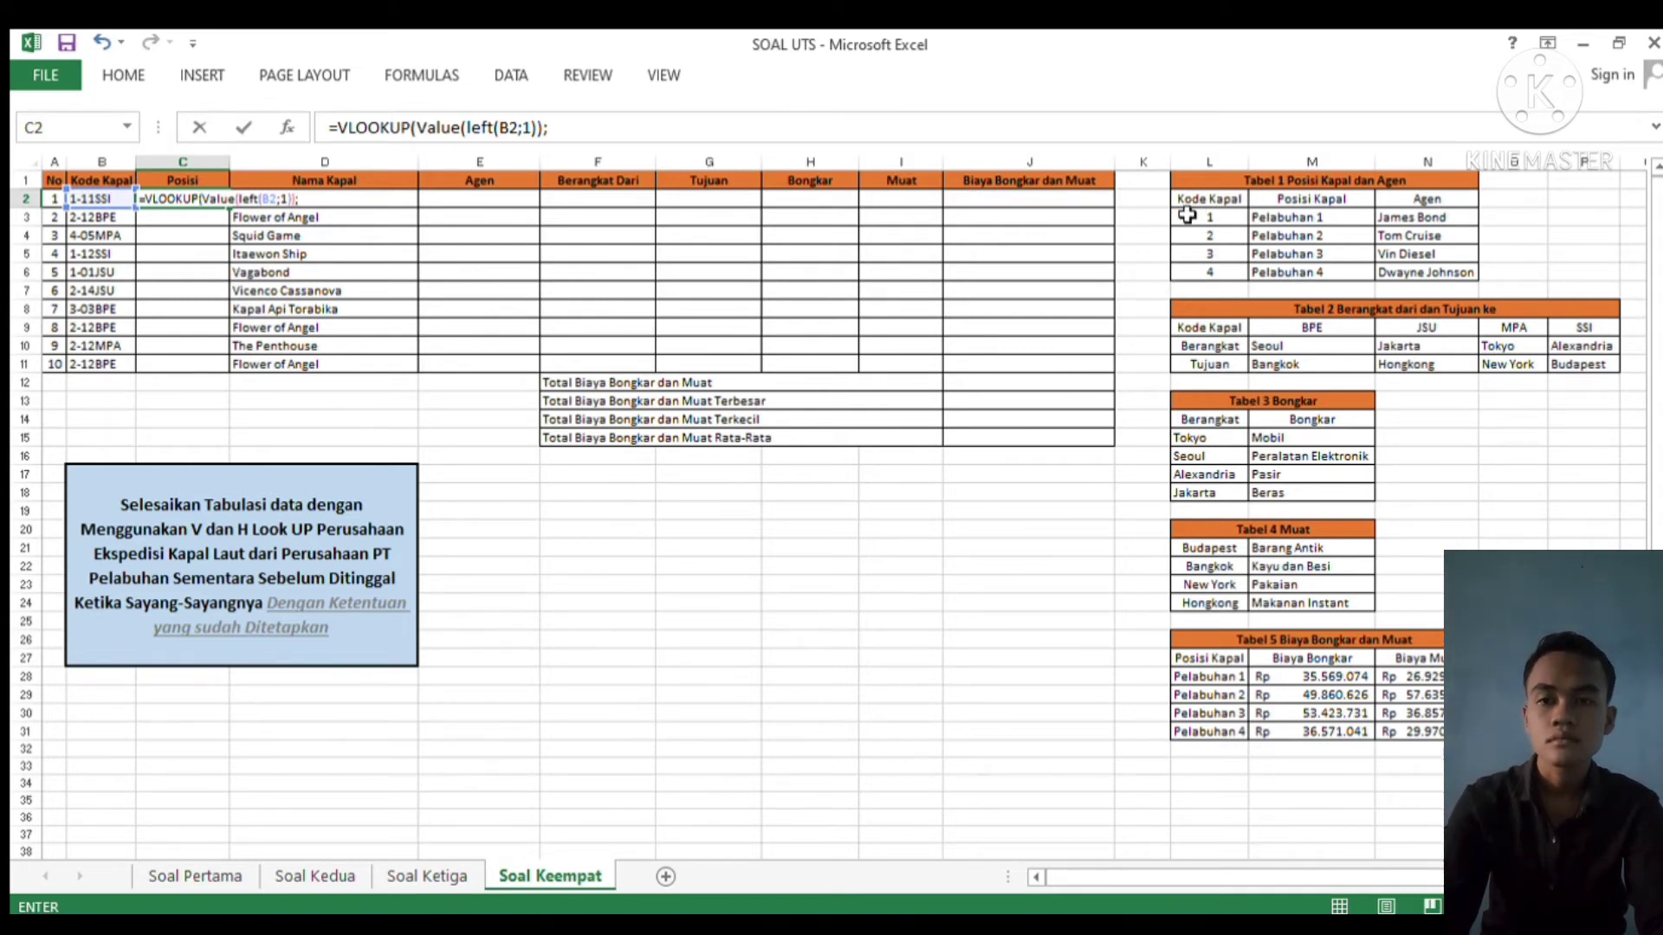
pyautogui.moveTo(1191, 203); pyautogui.dragTo(1389, 253)
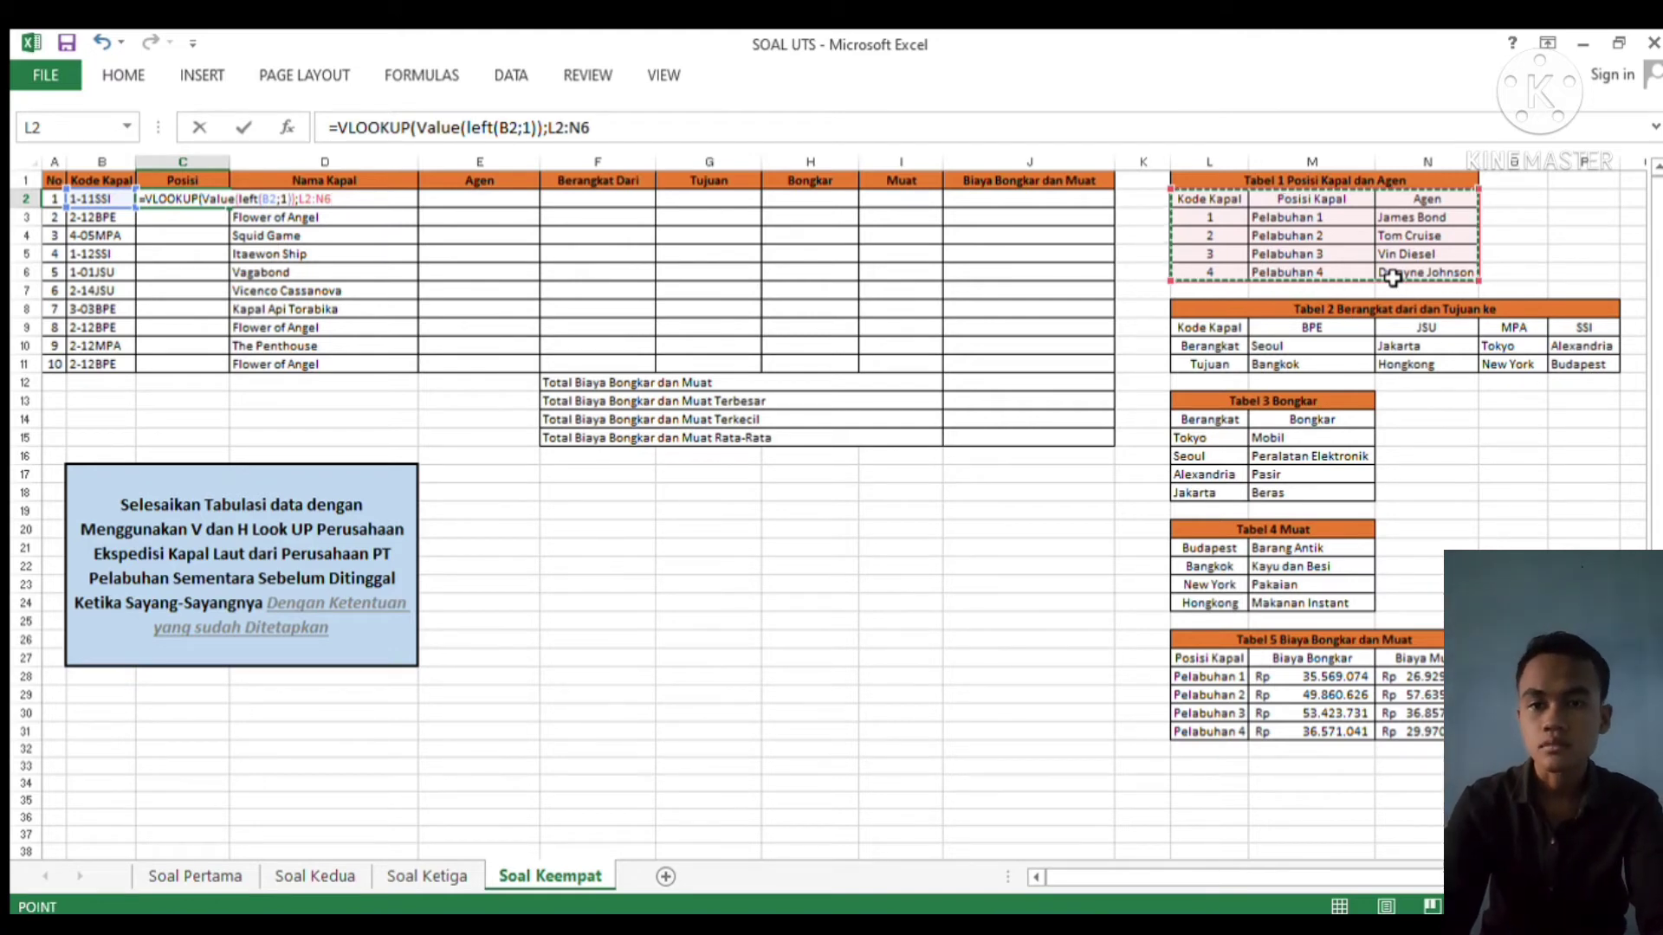
pyautogui.press('F4')
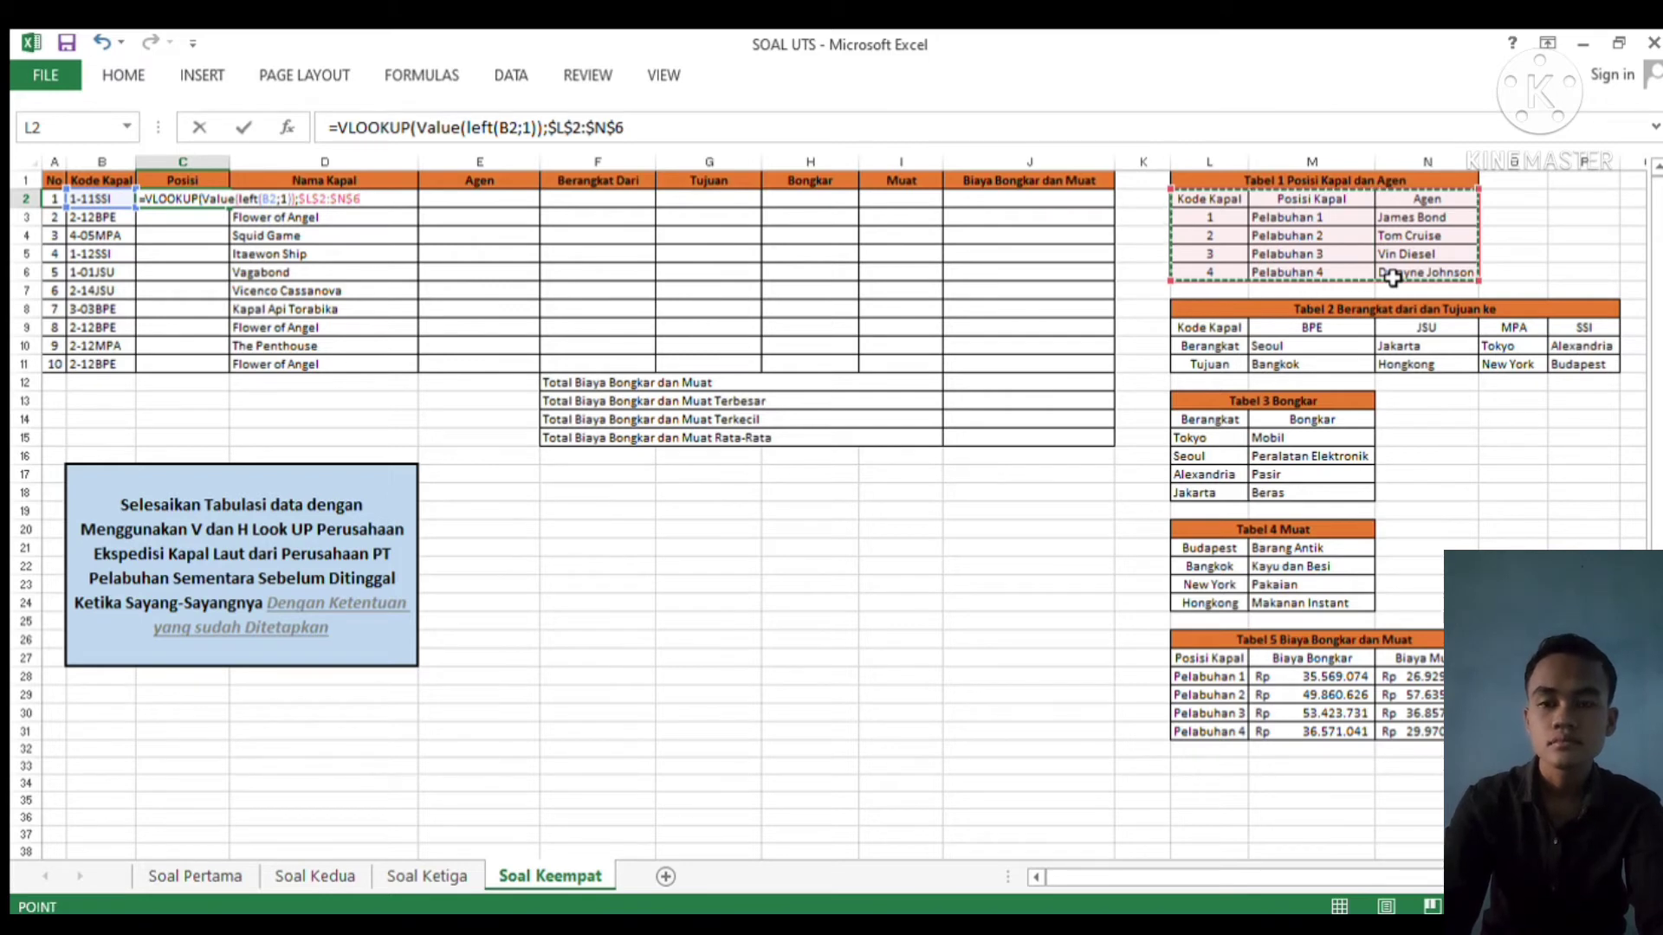
pyautogui.write(';')
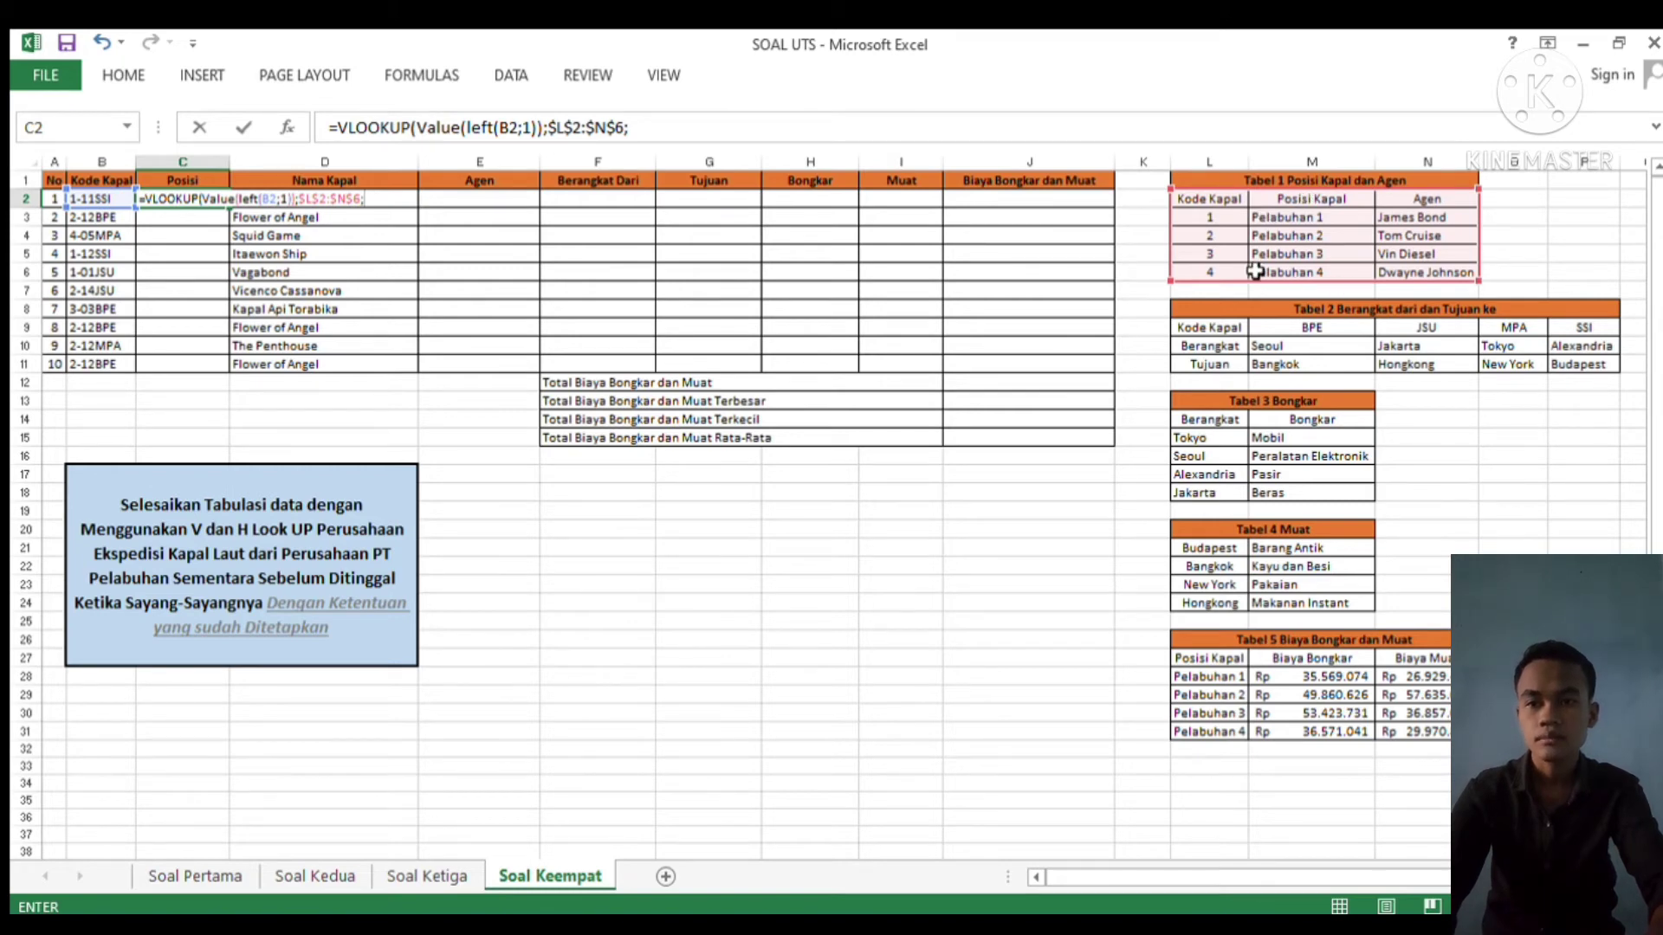
pyautogui.write('2')
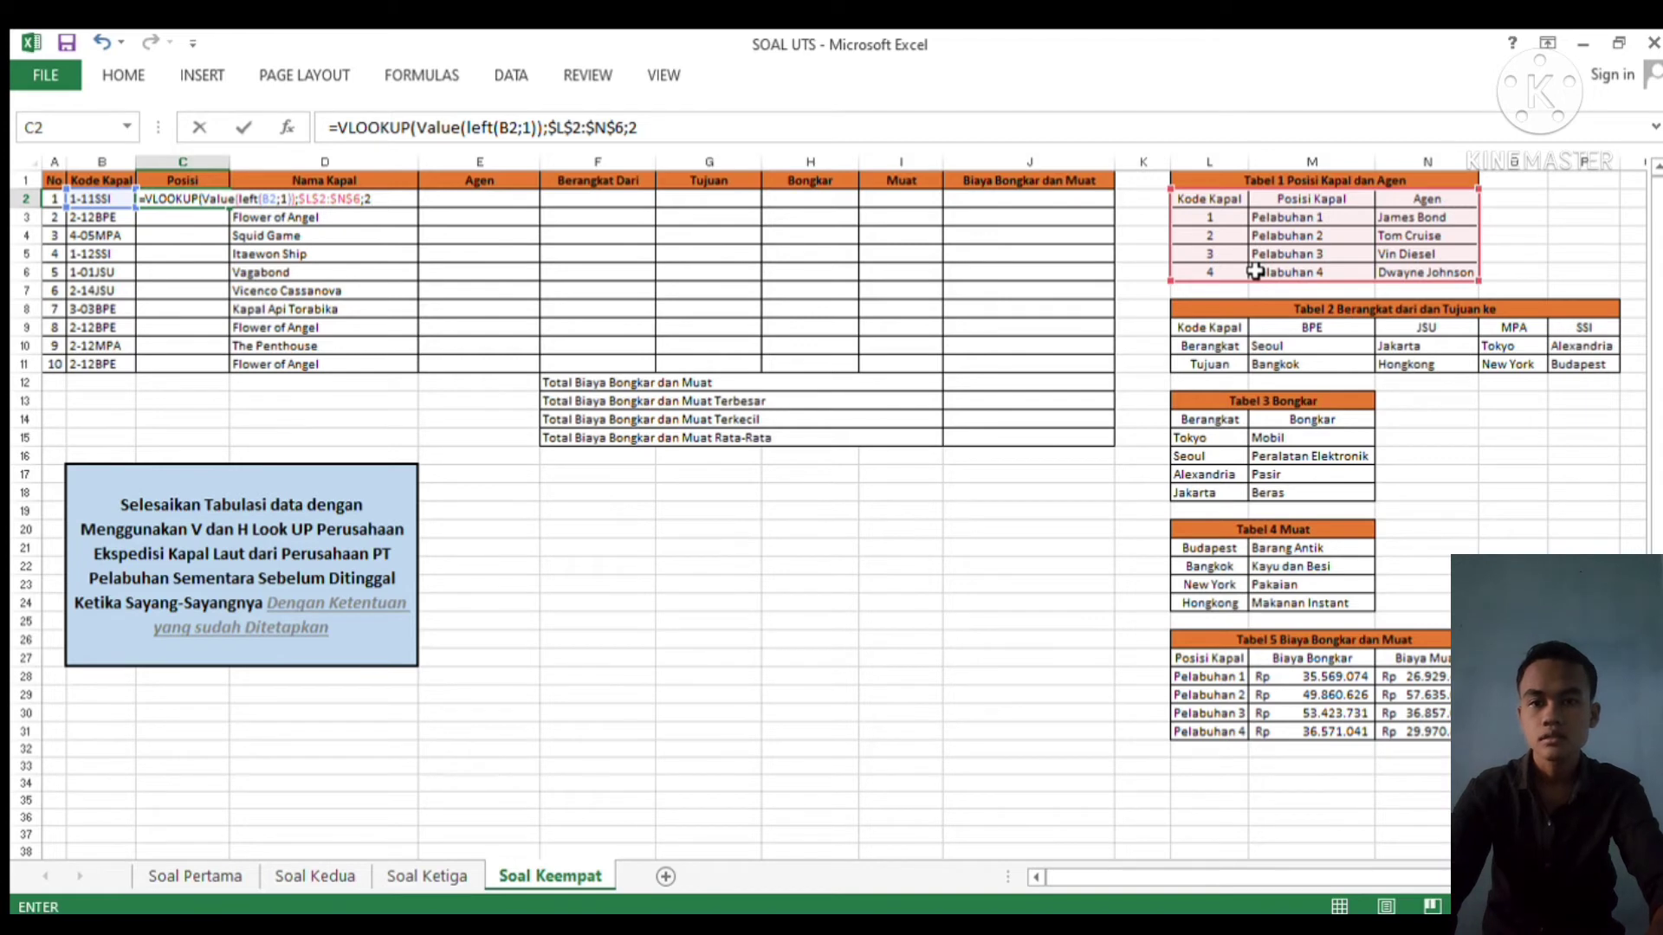
pyautogui.write(';FALSE')
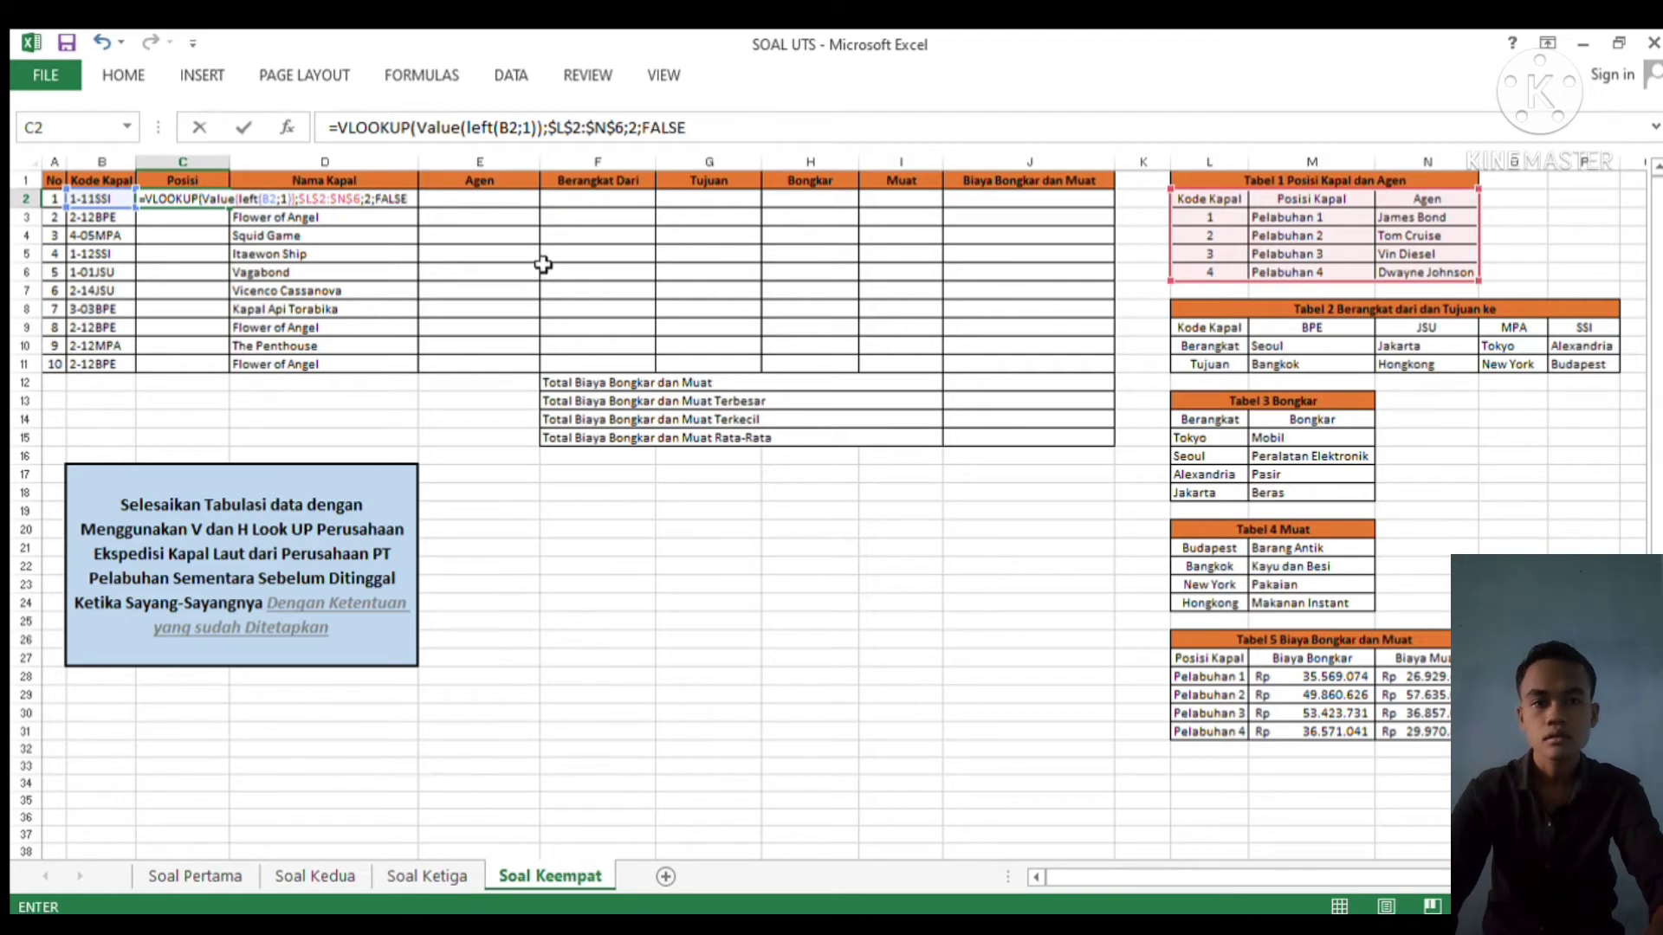
pyautogui.press('Return')
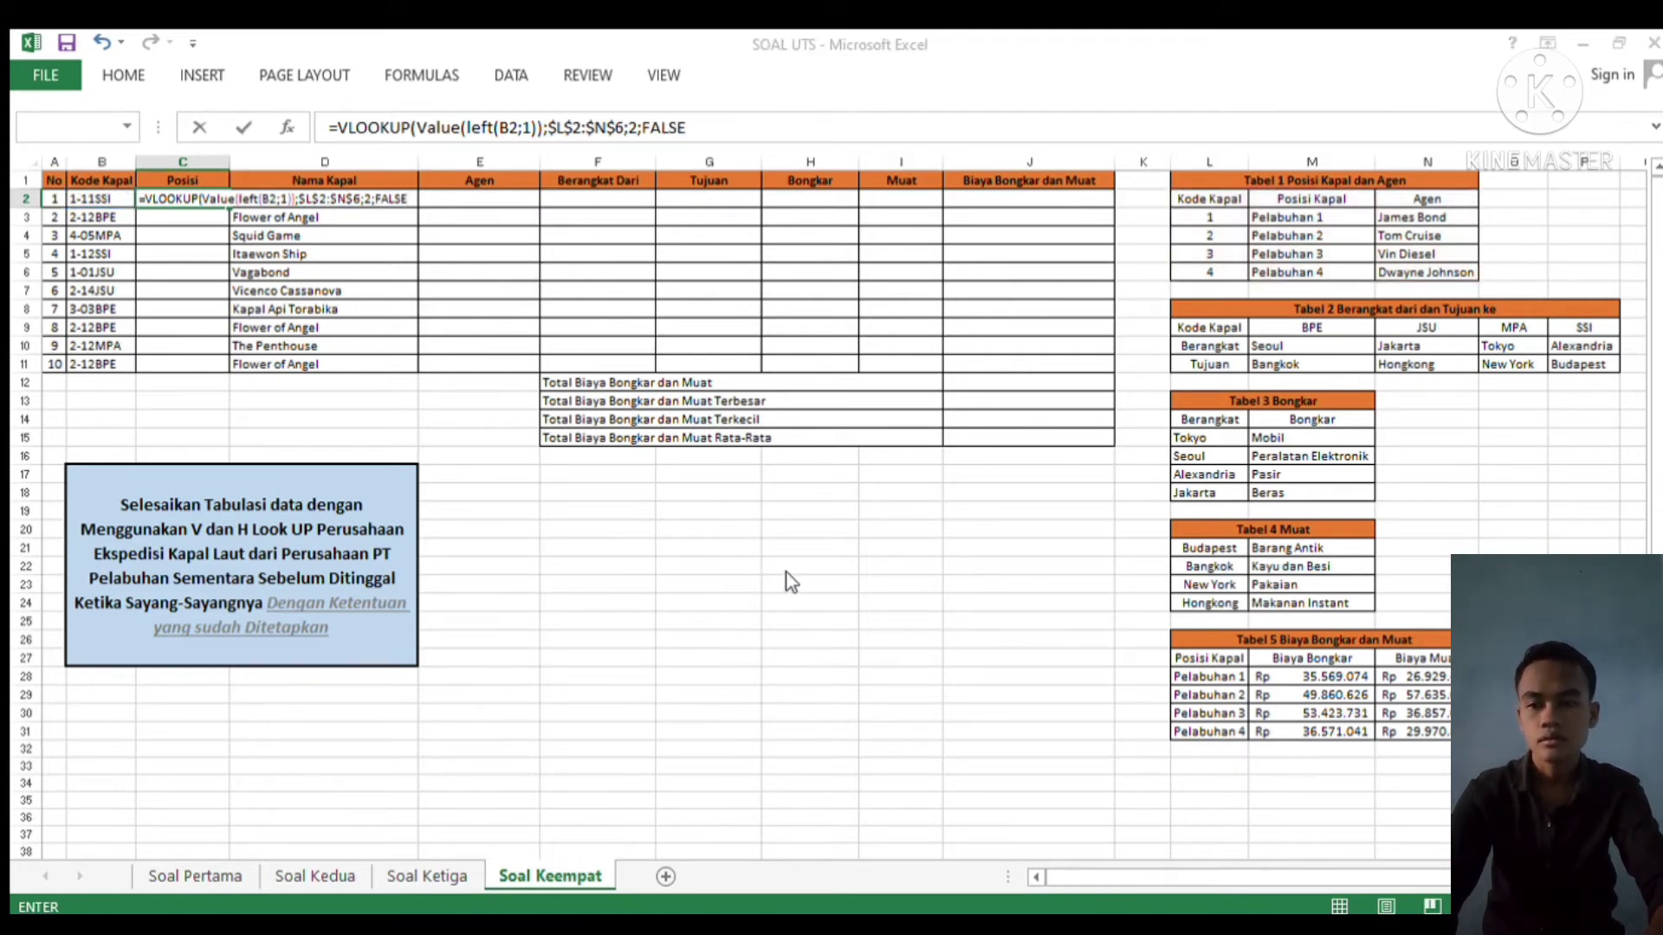
pyautogui.press('Return')
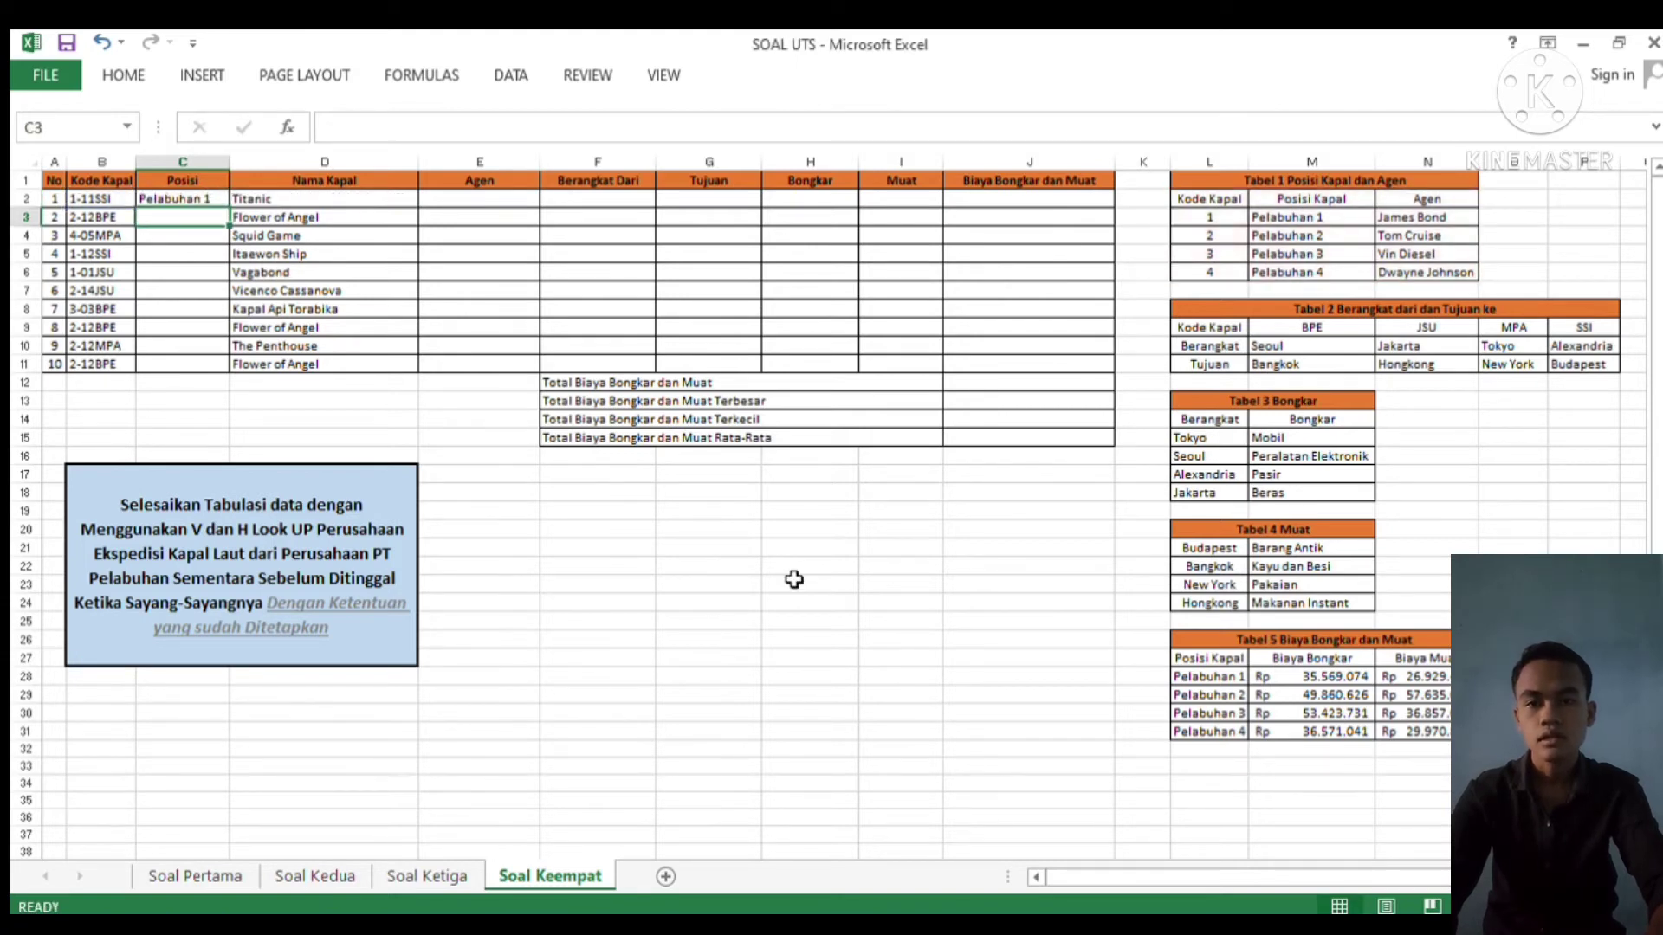
# Fill the Posisi formula from C2 down through row 11
pyautogui.click(205, 198)
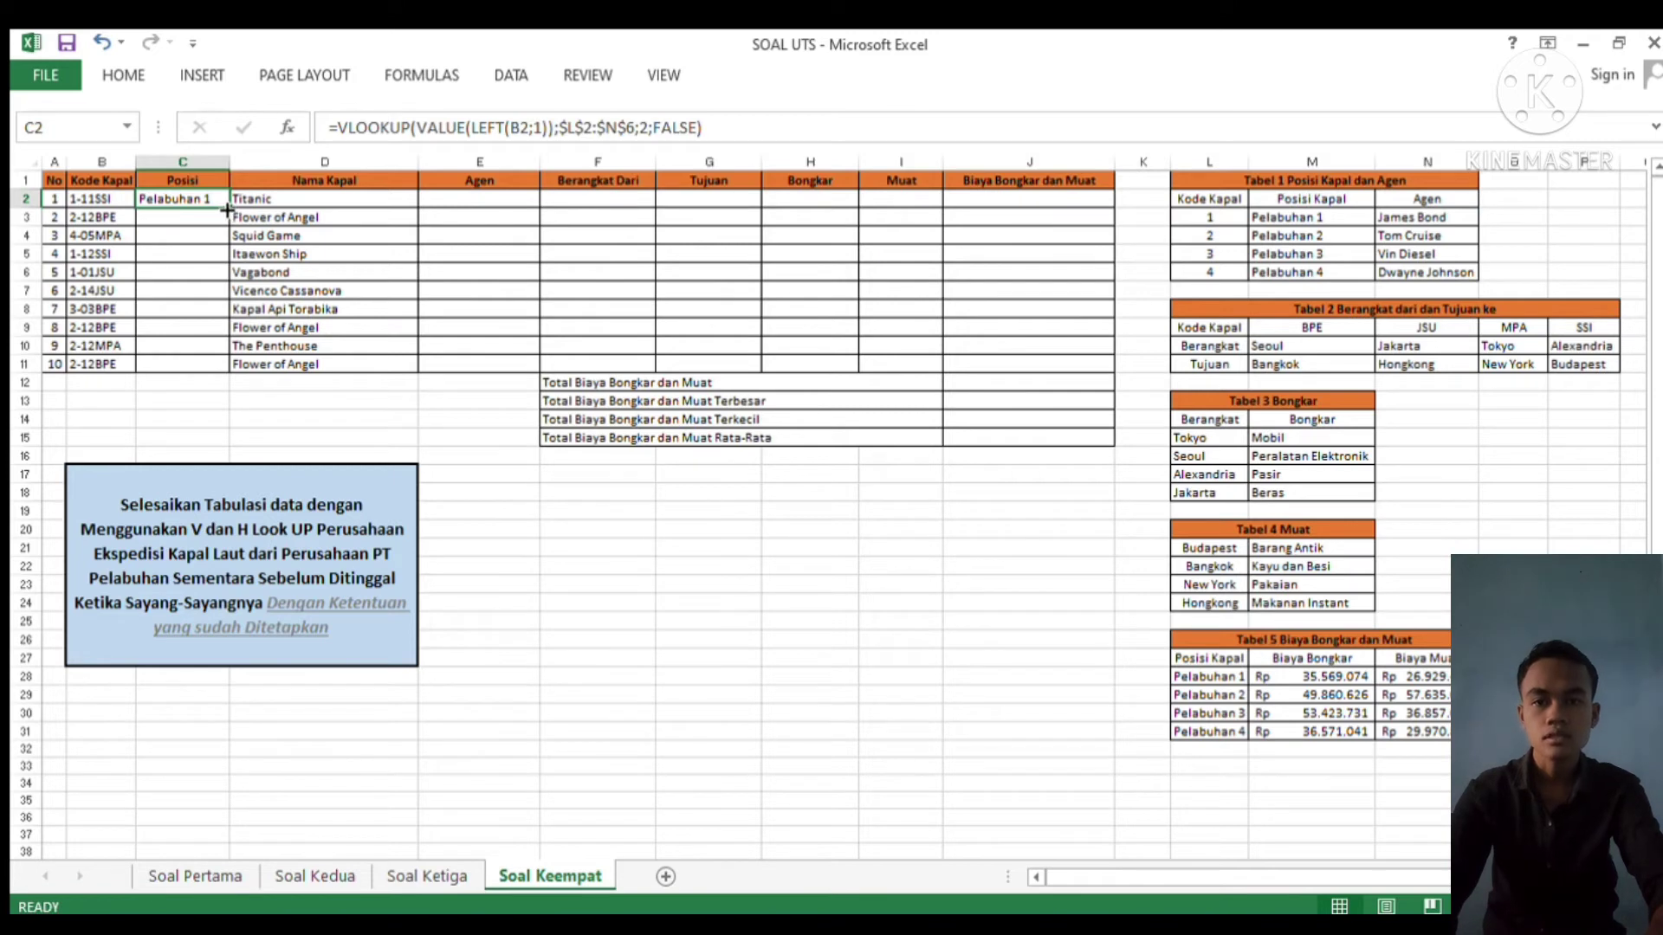
pyautogui.moveTo(231, 213); pyautogui.dragTo(211, 376)
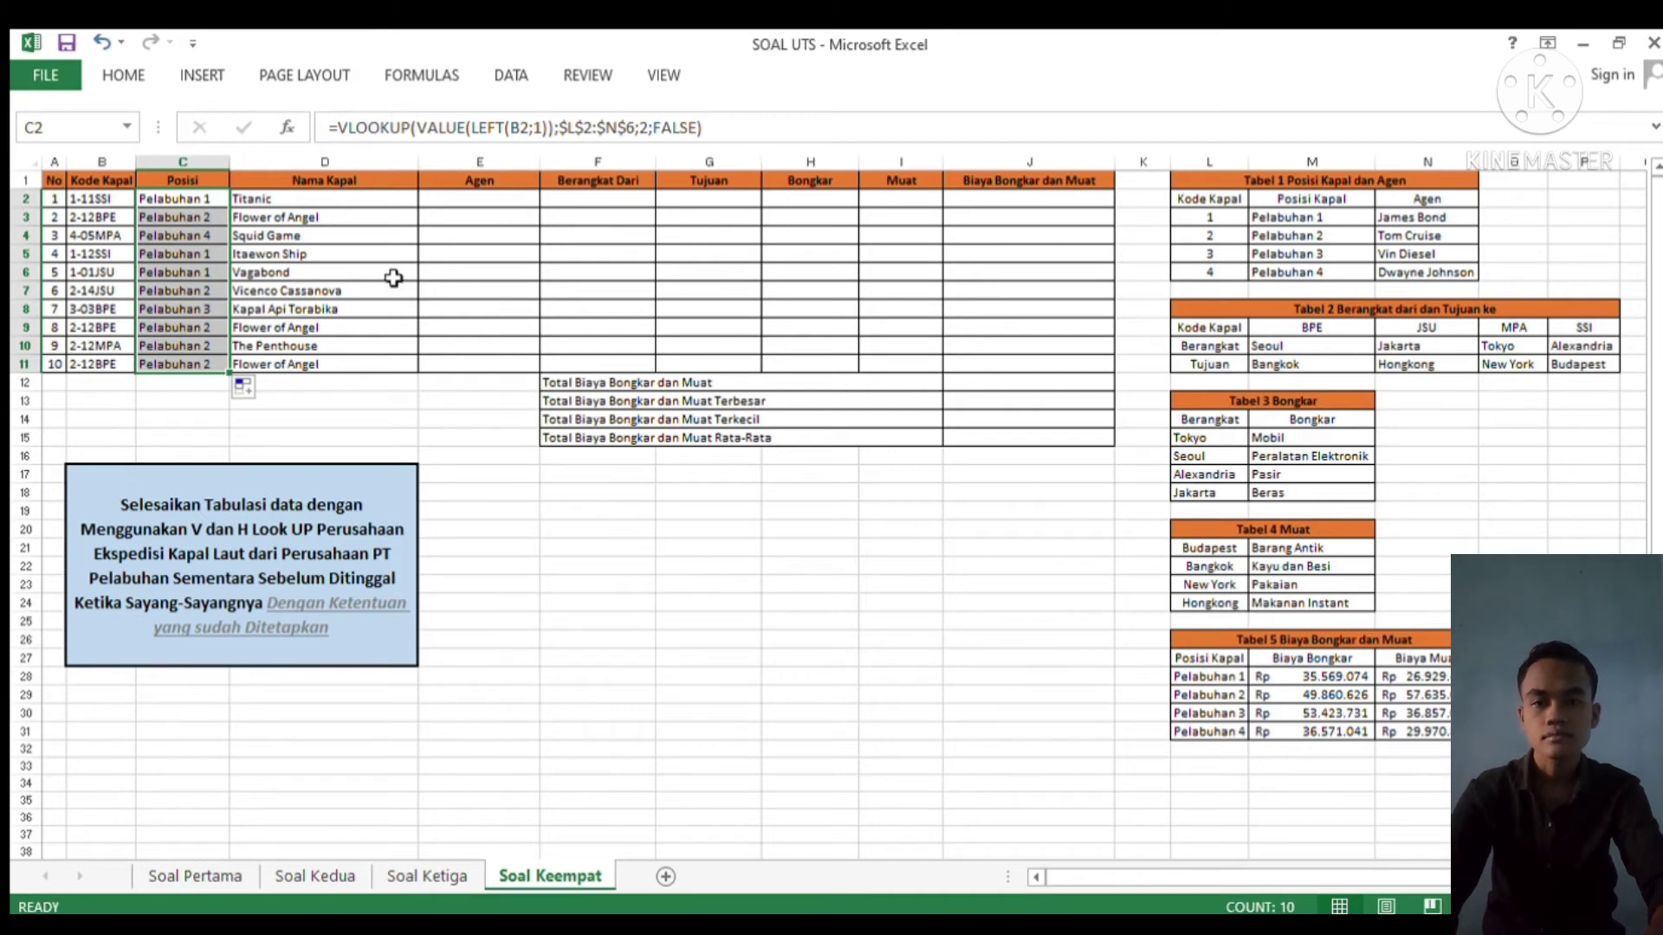
pyautogui.click(393, 277)
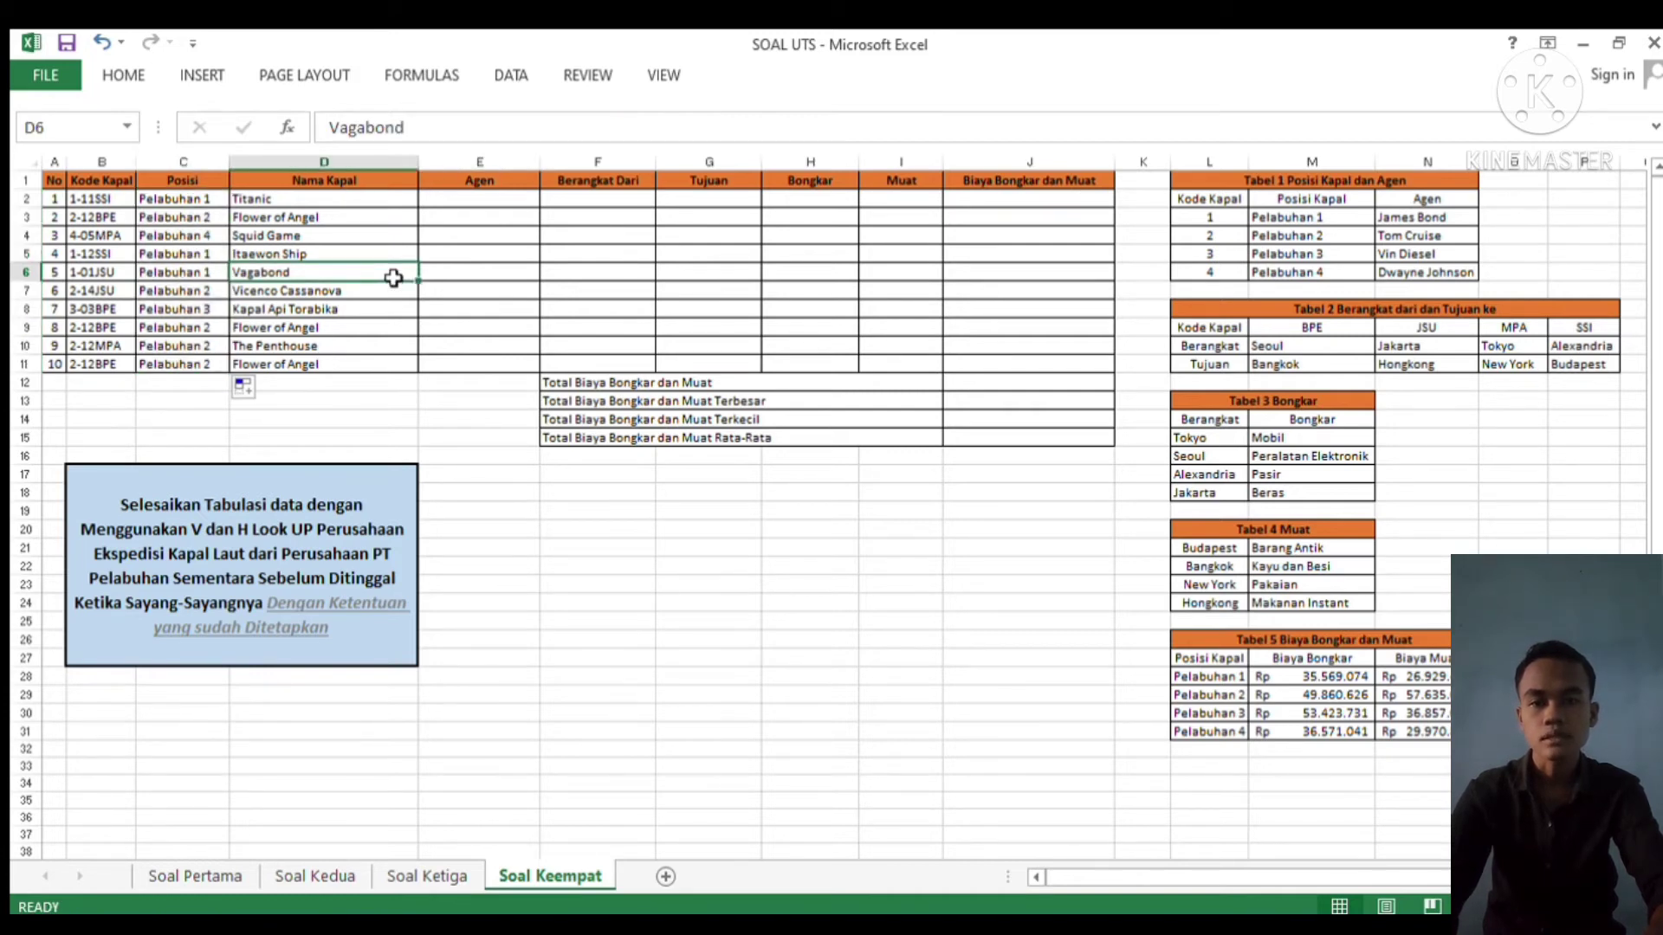
# Copy the Posisi formula from C2 as text with a leading apostrophe, and restore C2 to the working formula
pyautogui.click(507, 198)
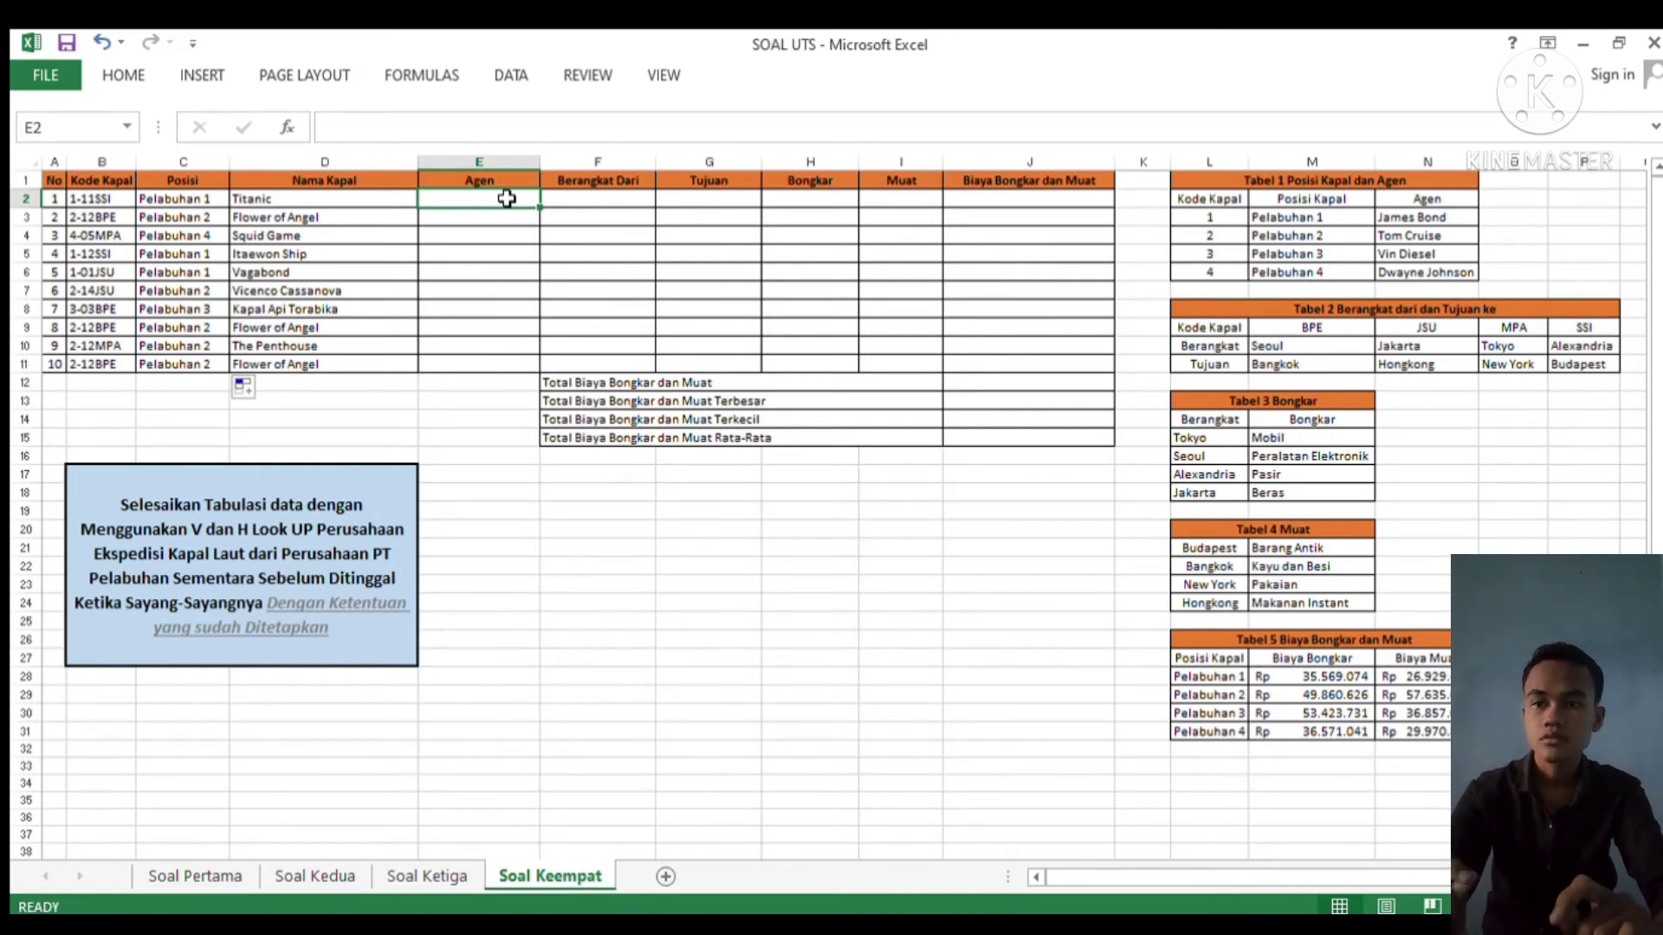
pyautogui.click(202, 202)
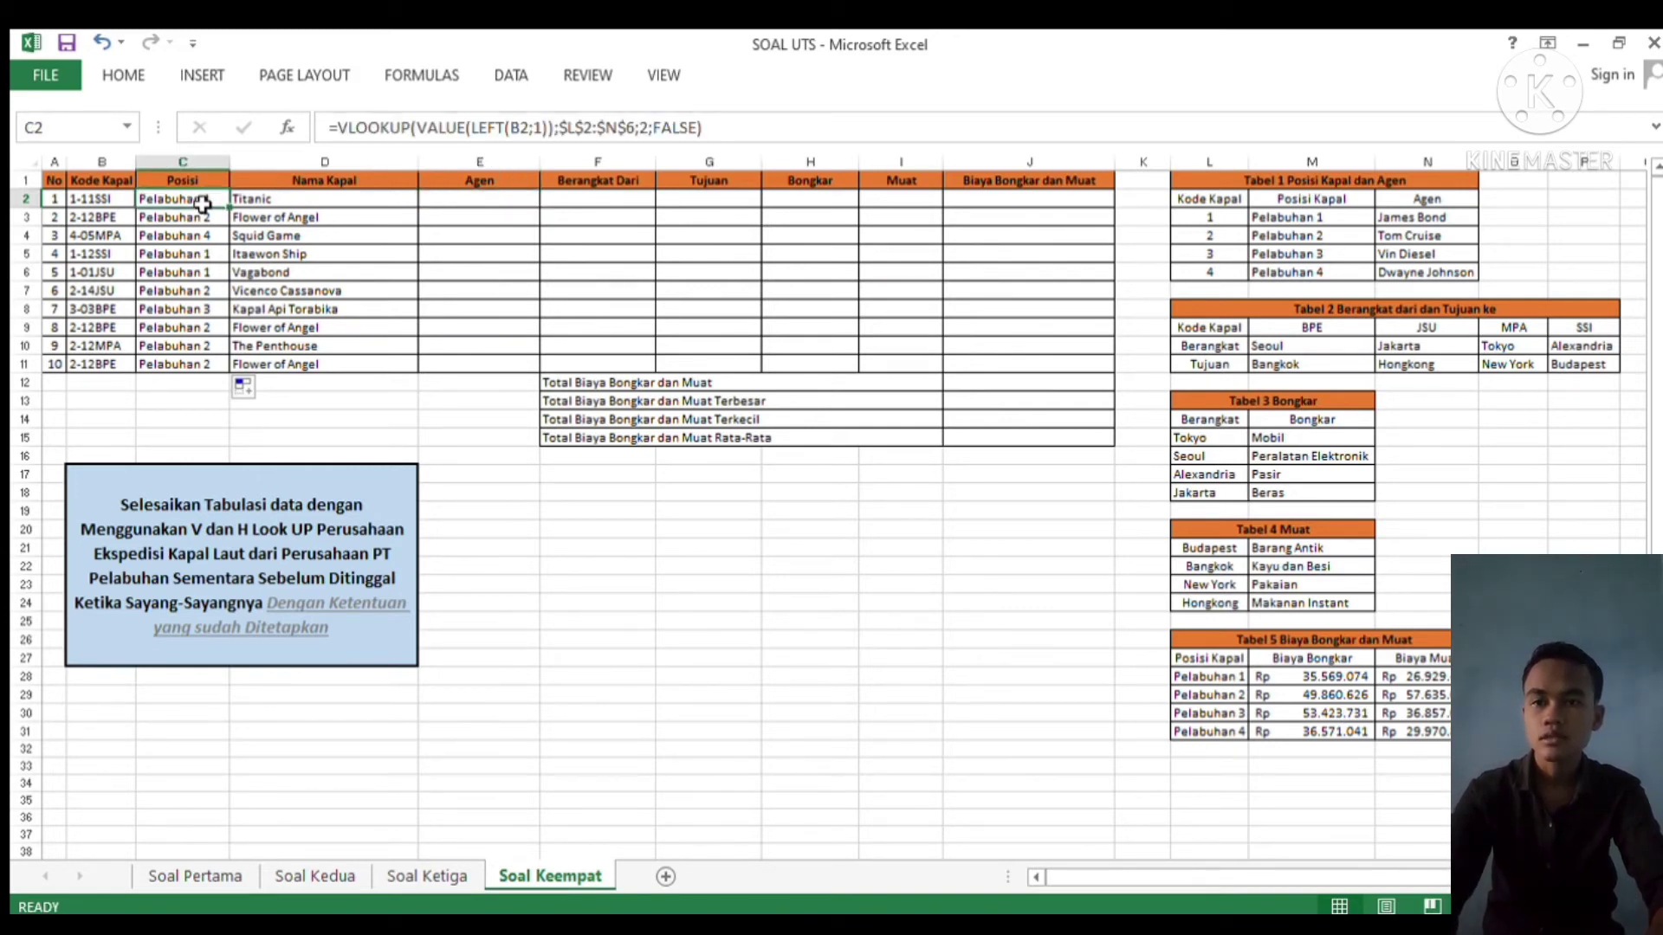
pyautogui.click(332, 131)
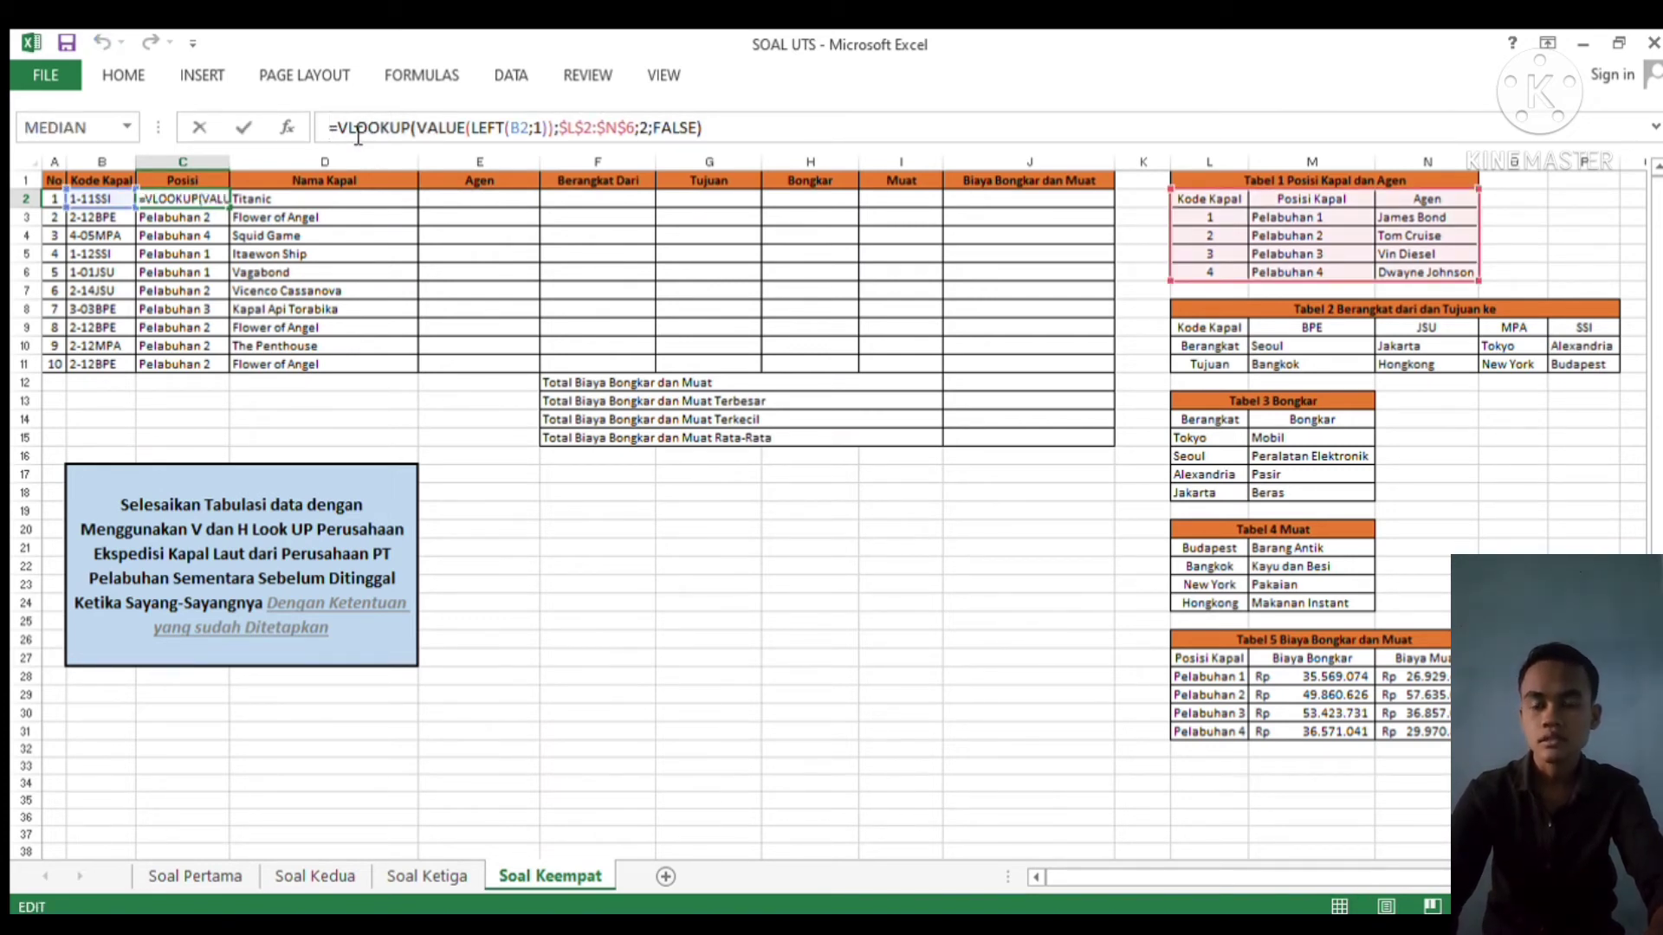
pyautogui.write("'")
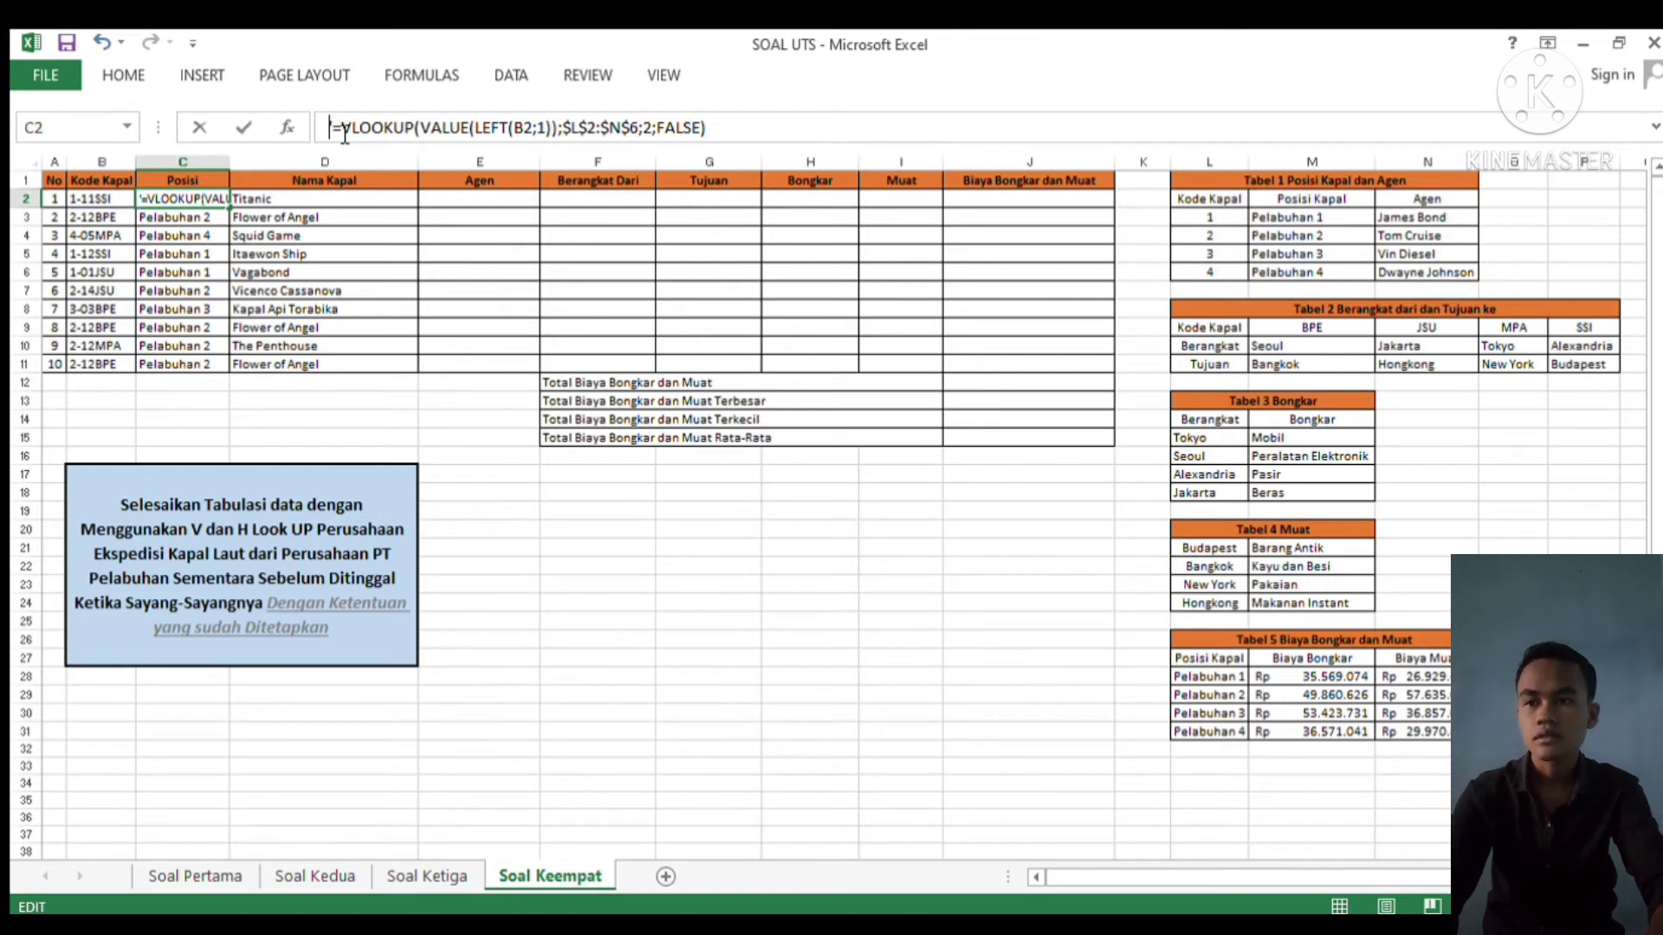
pyautogui.moveTo(327, 130); pyautogui.dragTo(689, 170)
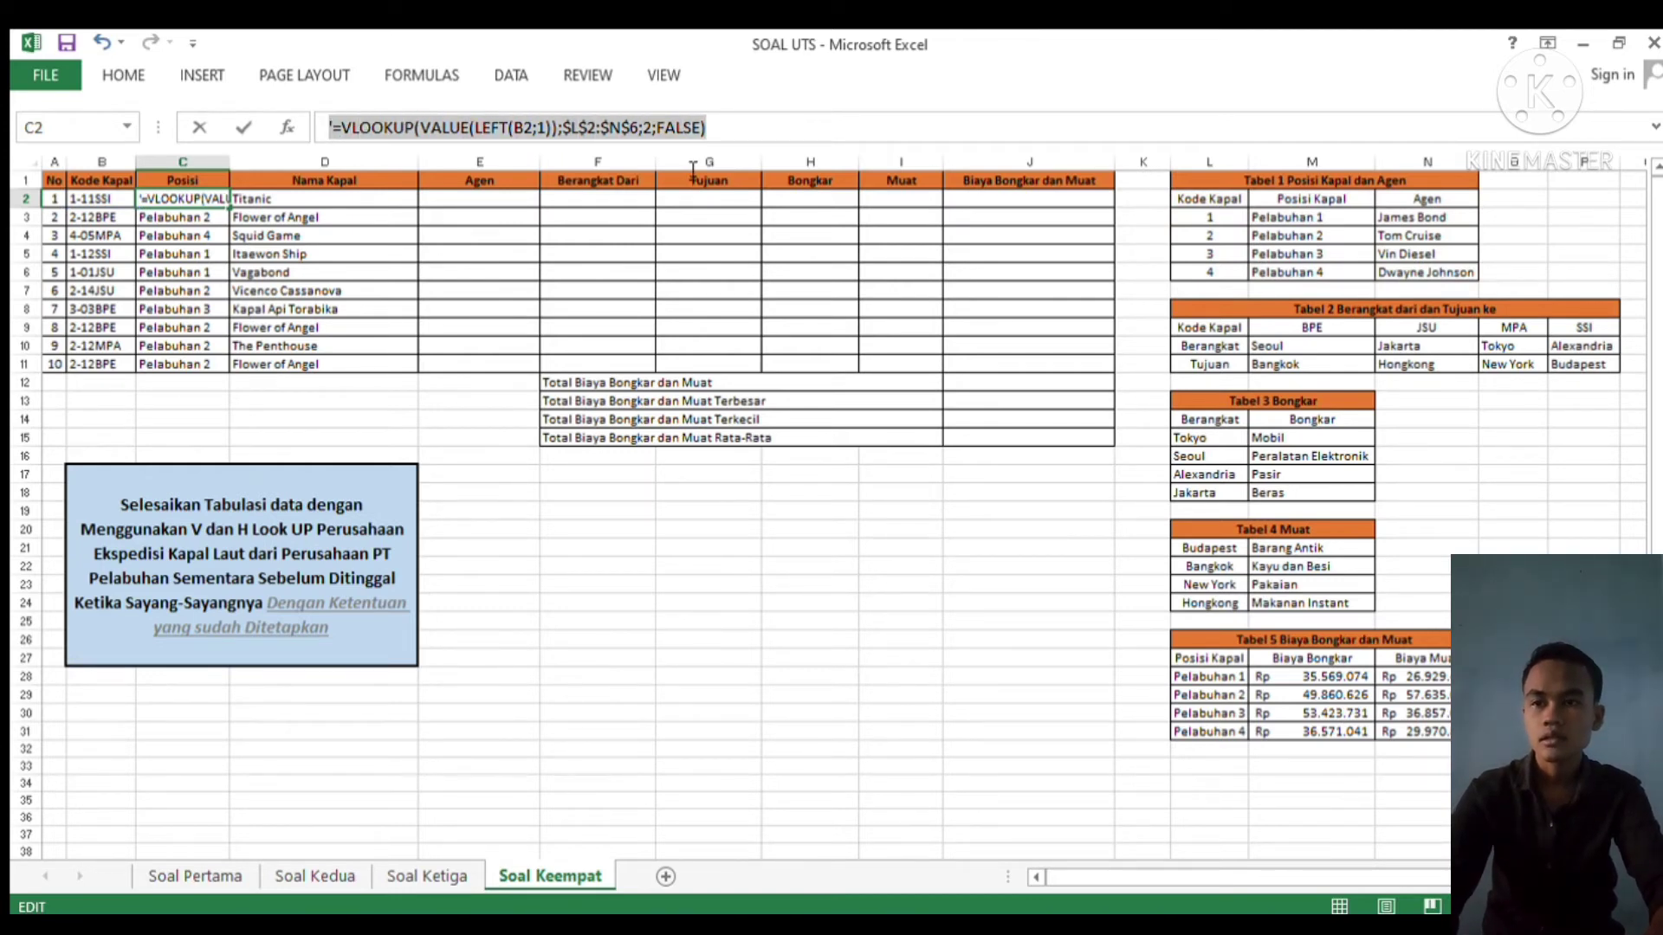
pyautogui.hotkey('ctrl', 'c')
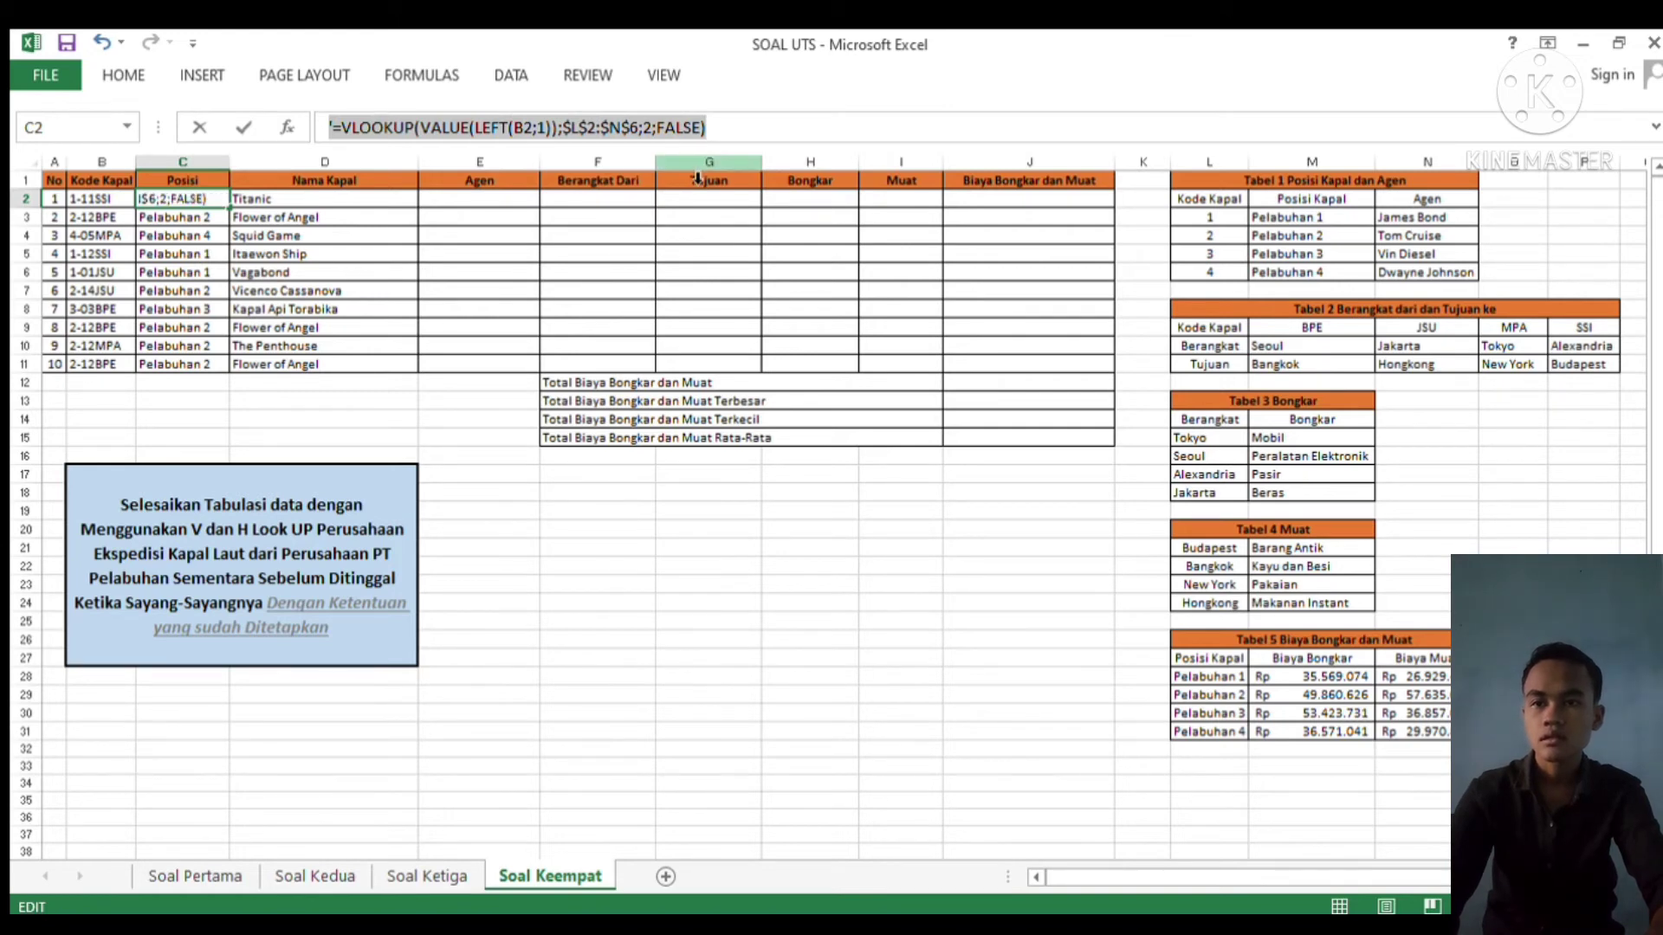
pyautogui.click(333, 134)
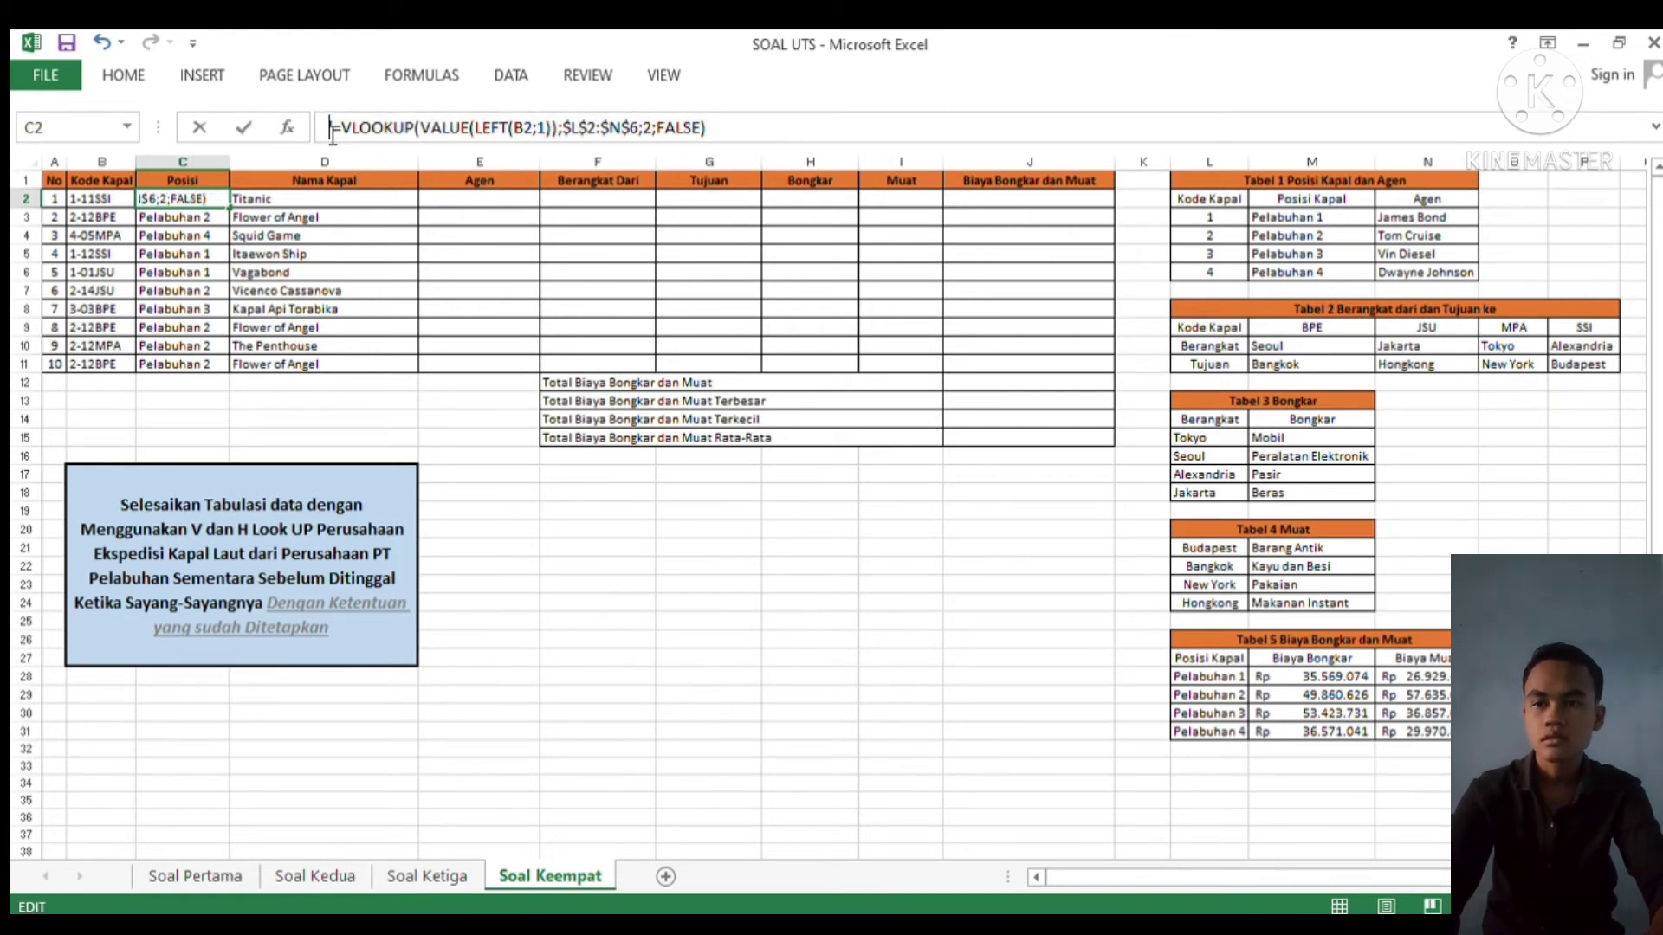
pyautogui.press('Right')
pyautogui.press('BackSpace')
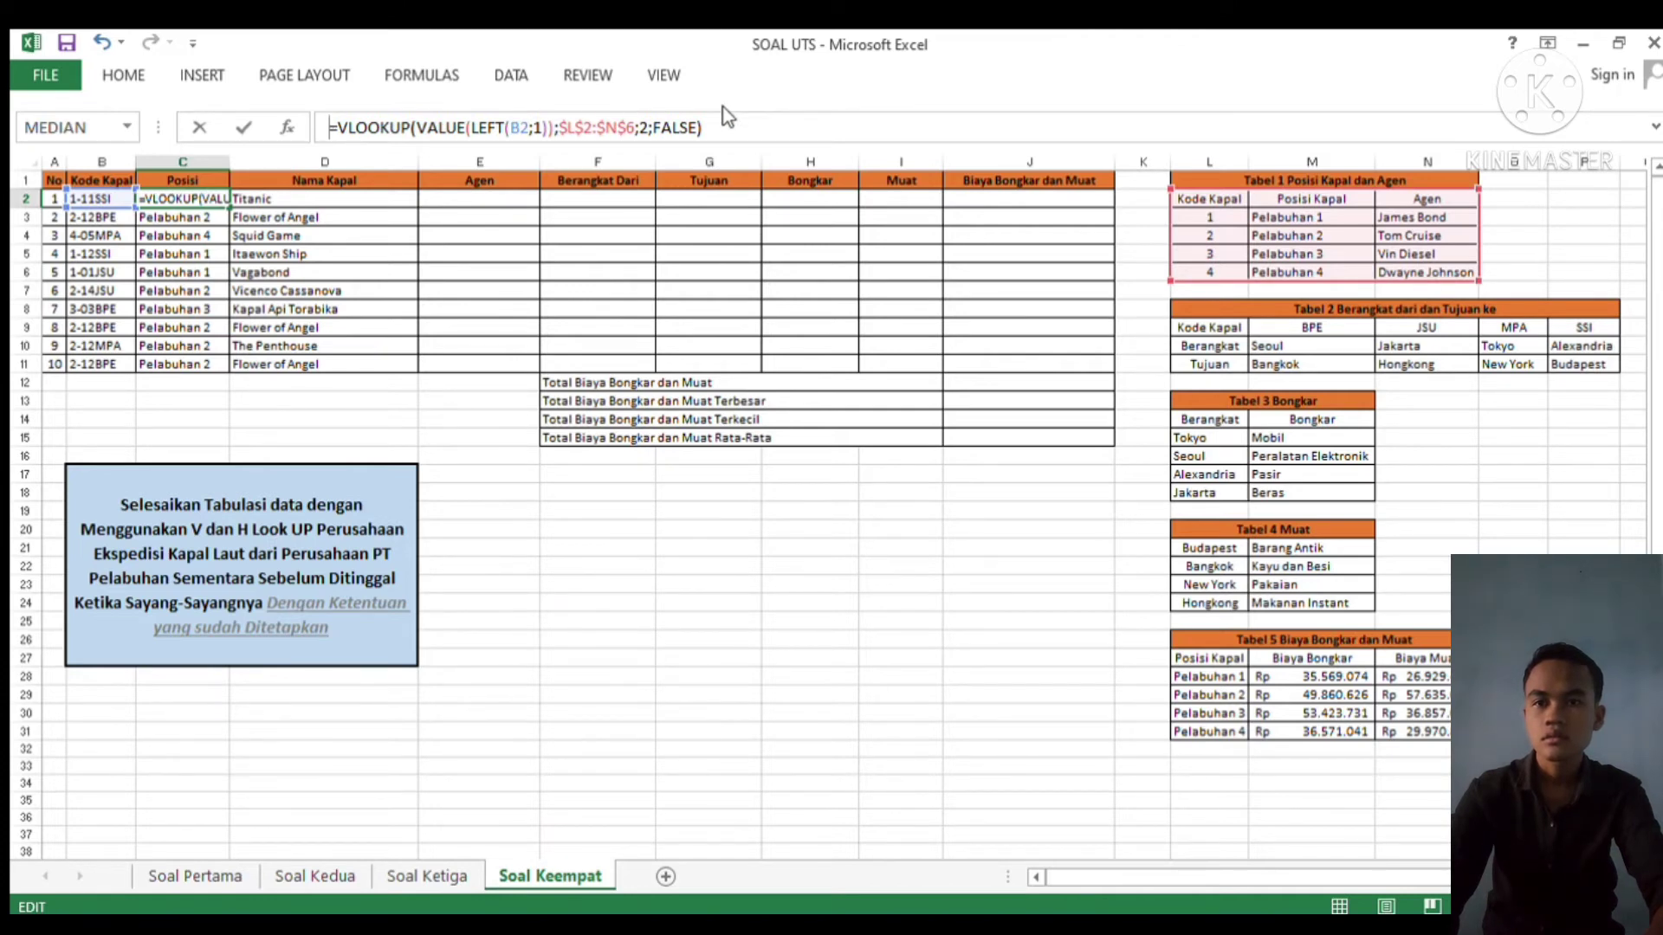
pyautogui.press('Return')
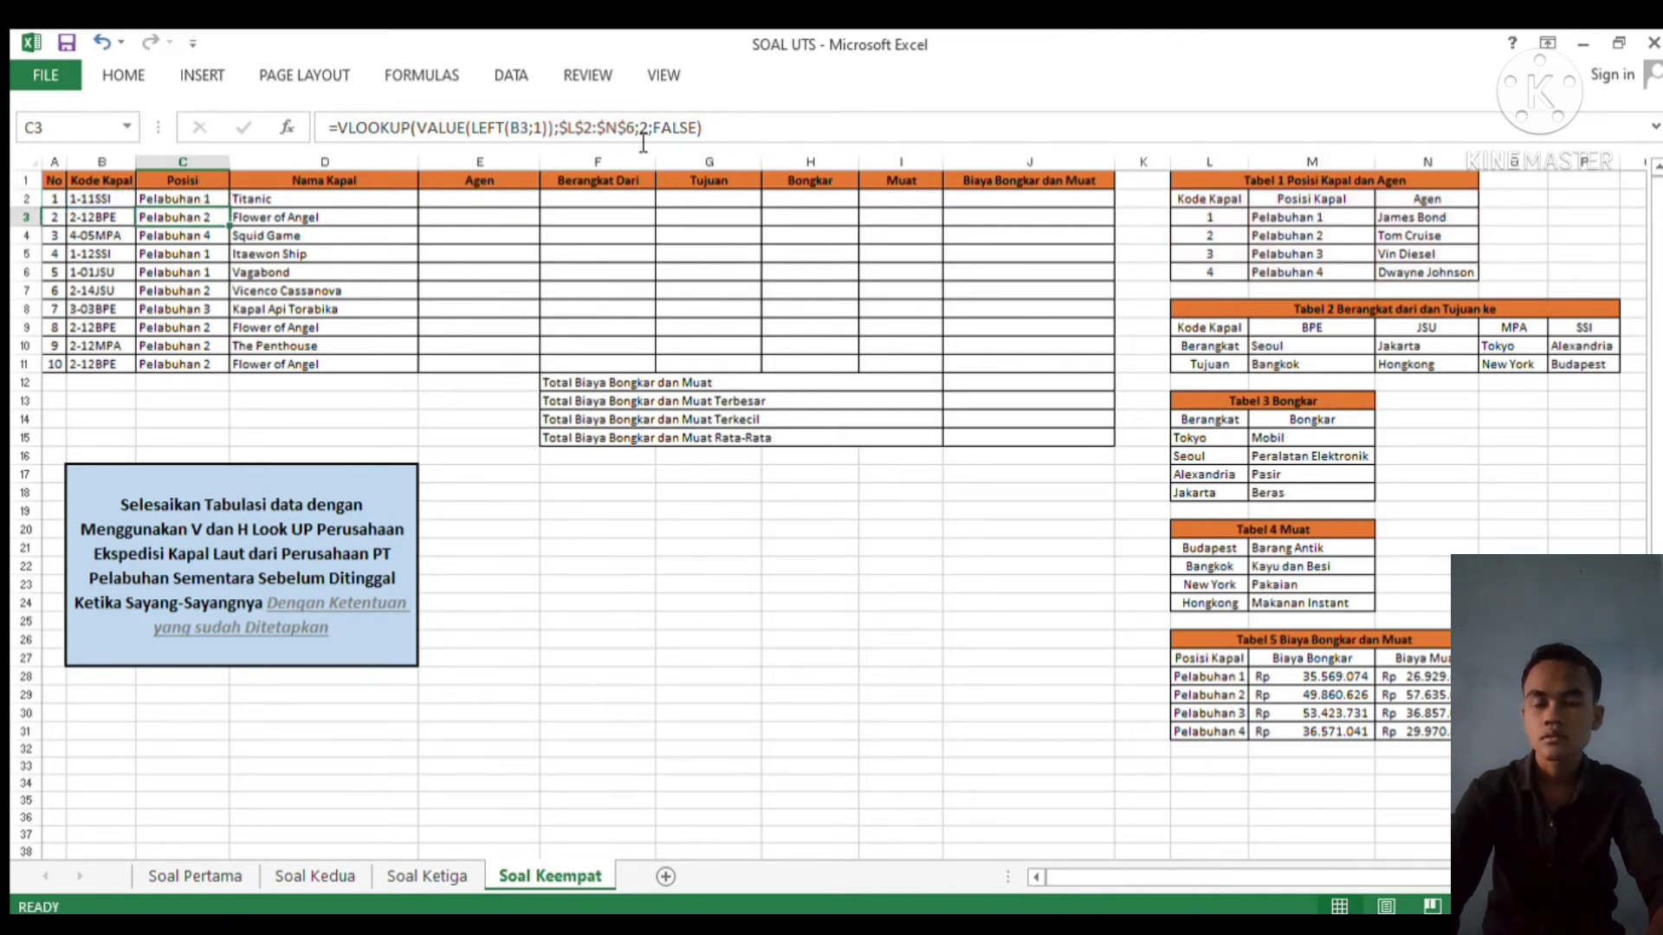
# Paste the copied VLOOKUP formula text into the first Agen cell, E2, and remove its leading apostrophe
pyautogui.click(450, 205)
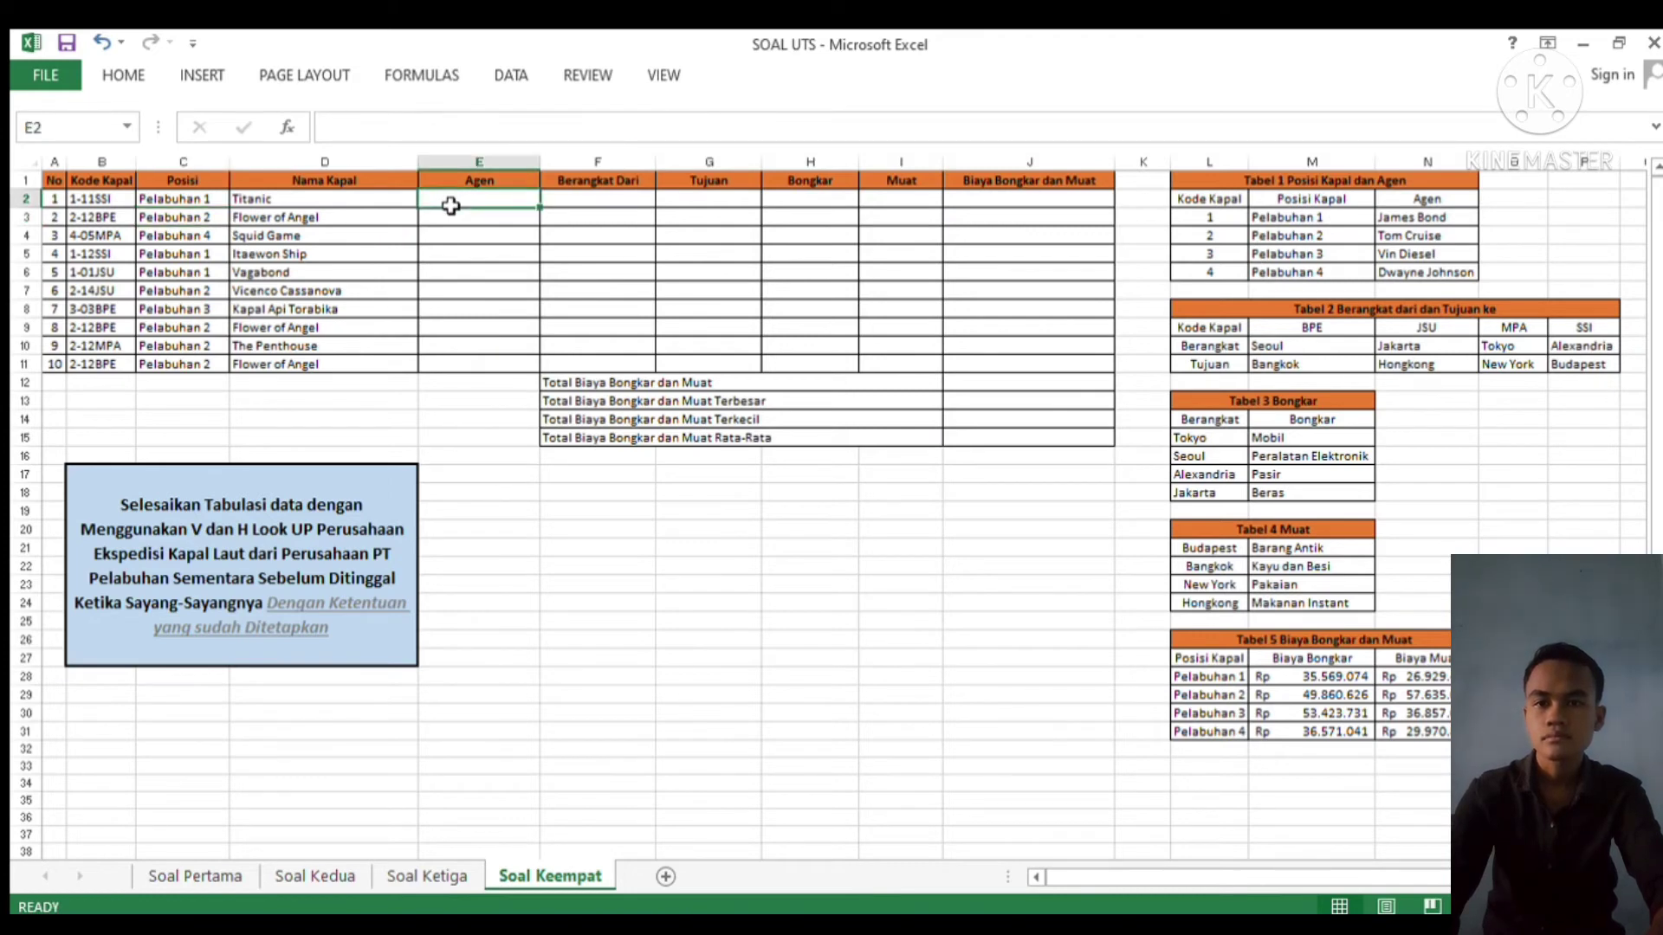
pyautogui.hotkey('ctrl', 'v')
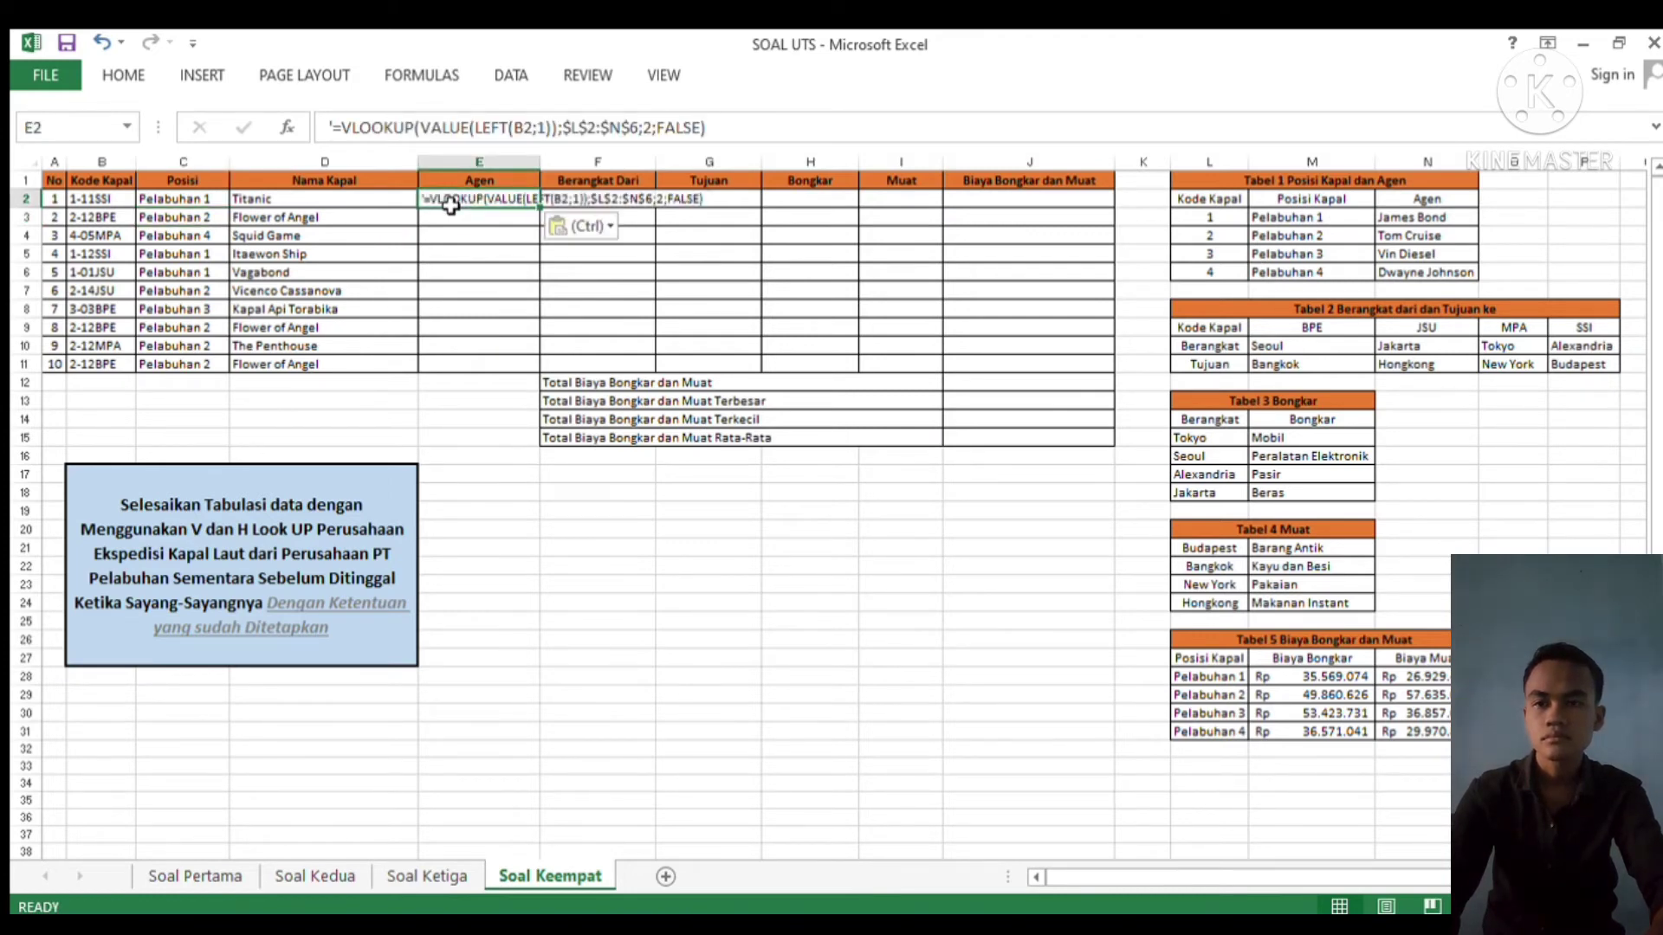
pyautogui.click(339, 127)
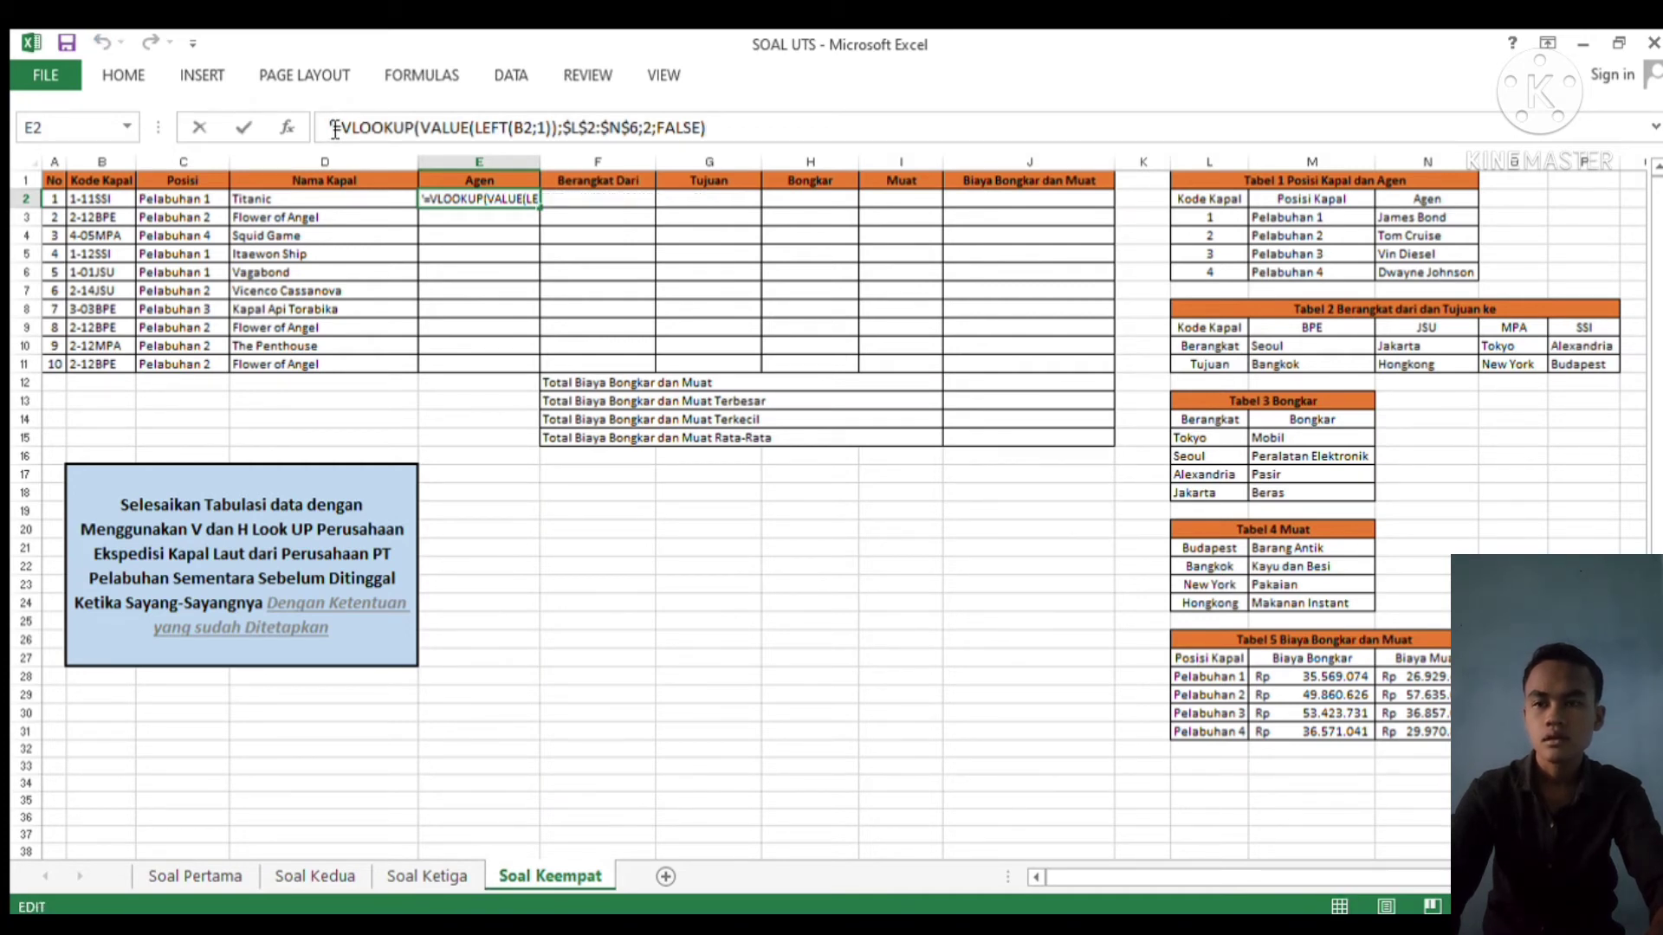
pyautogui.press('BackSpace')
# Change the VLOOKUP column index in E2 to 3 and enter the Agen formula
pyautogui.press('Right')
pyautogui.press('Right')
pyautogui.press('Right')
pyautogui.press('Right')
pyautogui.press('Right')
pyautogui.press('Right')
pyautogui.press('Right')
pyautogui.press('Right')
pyautogui.press('Right')
pyautogui.press('Right')
pyautogui.press('Right')
pyautogui.press('Right')
pyautogui.press('Right')
pyautogui.press('Right')
pyautogui.press('Right')
pyautogui.press('Right')
pyautogui.press('Right')
pyautogui.press('Right')
pyautogui.press('Right')
pyautogui.press('Right')
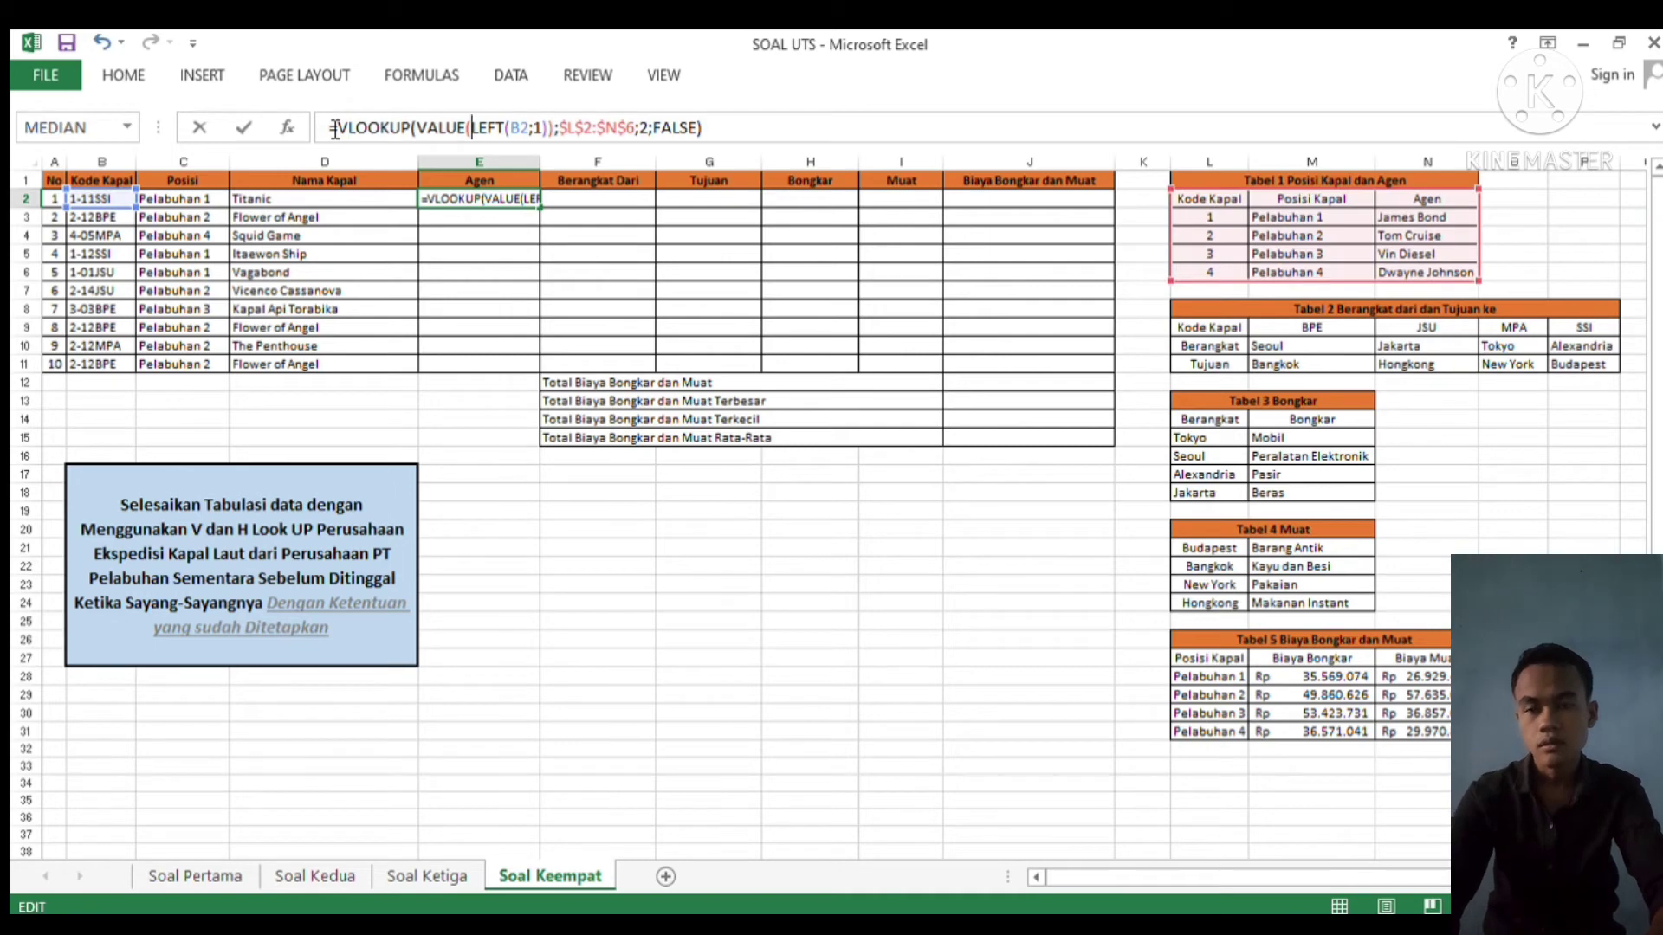
pyautogui.press('Right')
pyautogui.press('Right')
pyautogui.press('Right')
pyautogui.press('Right')
pyautogui.press('Right')
pyautogui.press('Right')
pyautogui.press('Right')
pyautogui.press('Right')
pyautogui.press('Right')
pyautogui.press('Right')
pyautogui.press('Right')
pyautogui.press('Right')
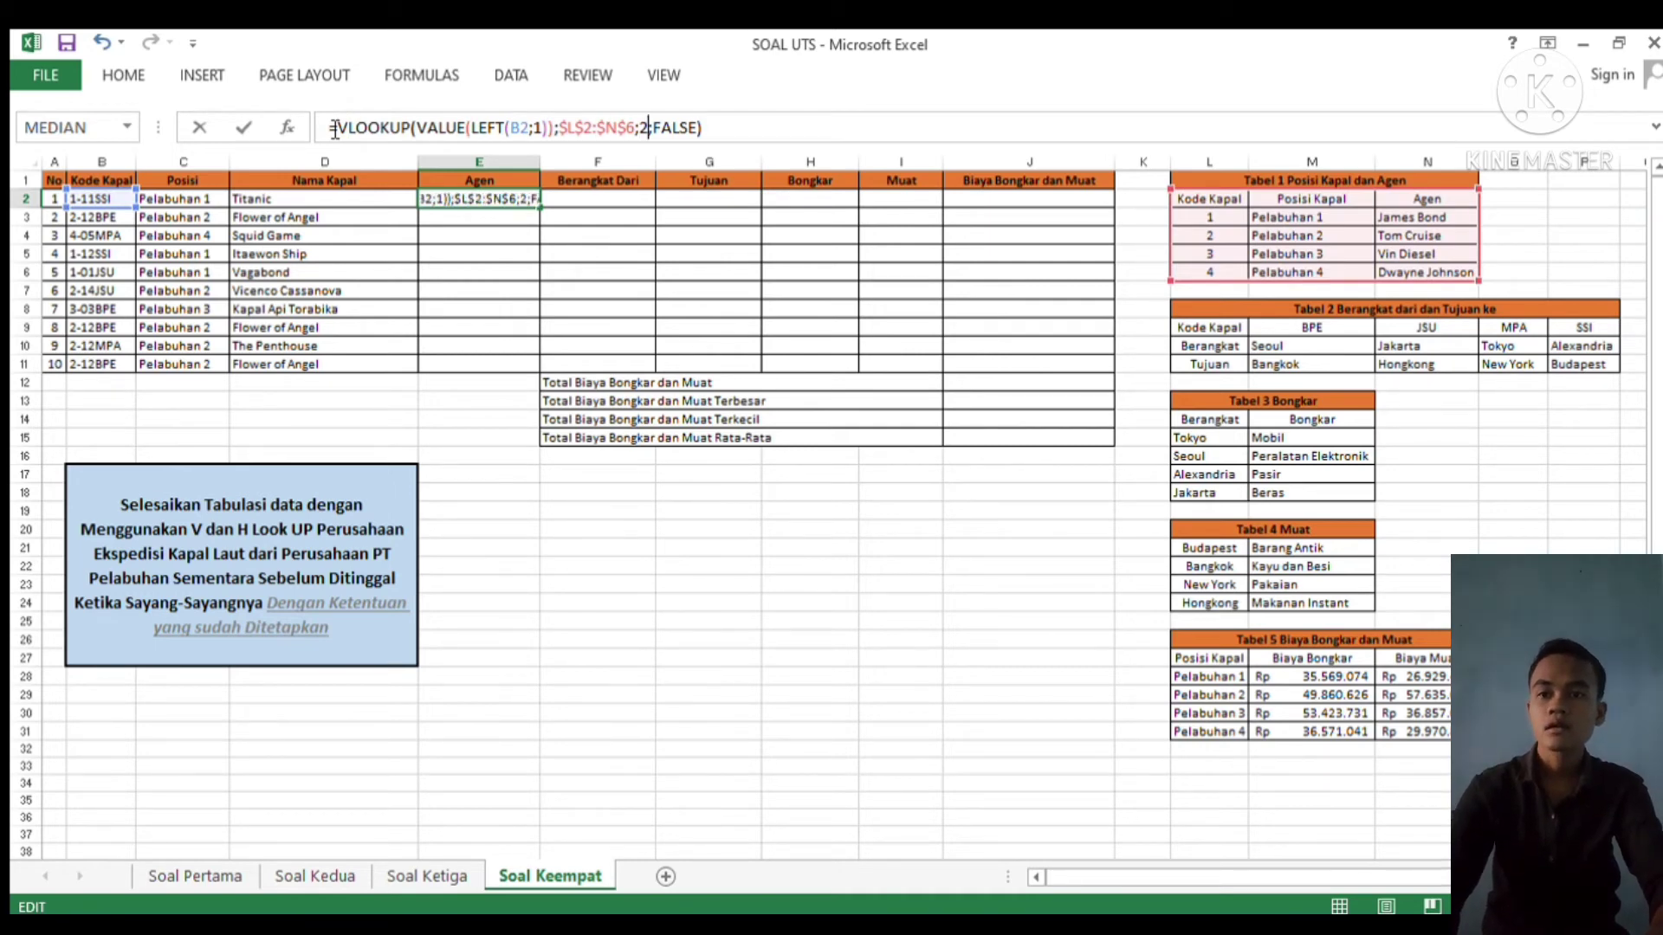
pyautogui.press('BackSpace')
pyautogui.write('3')
pyautogui.press('Return')
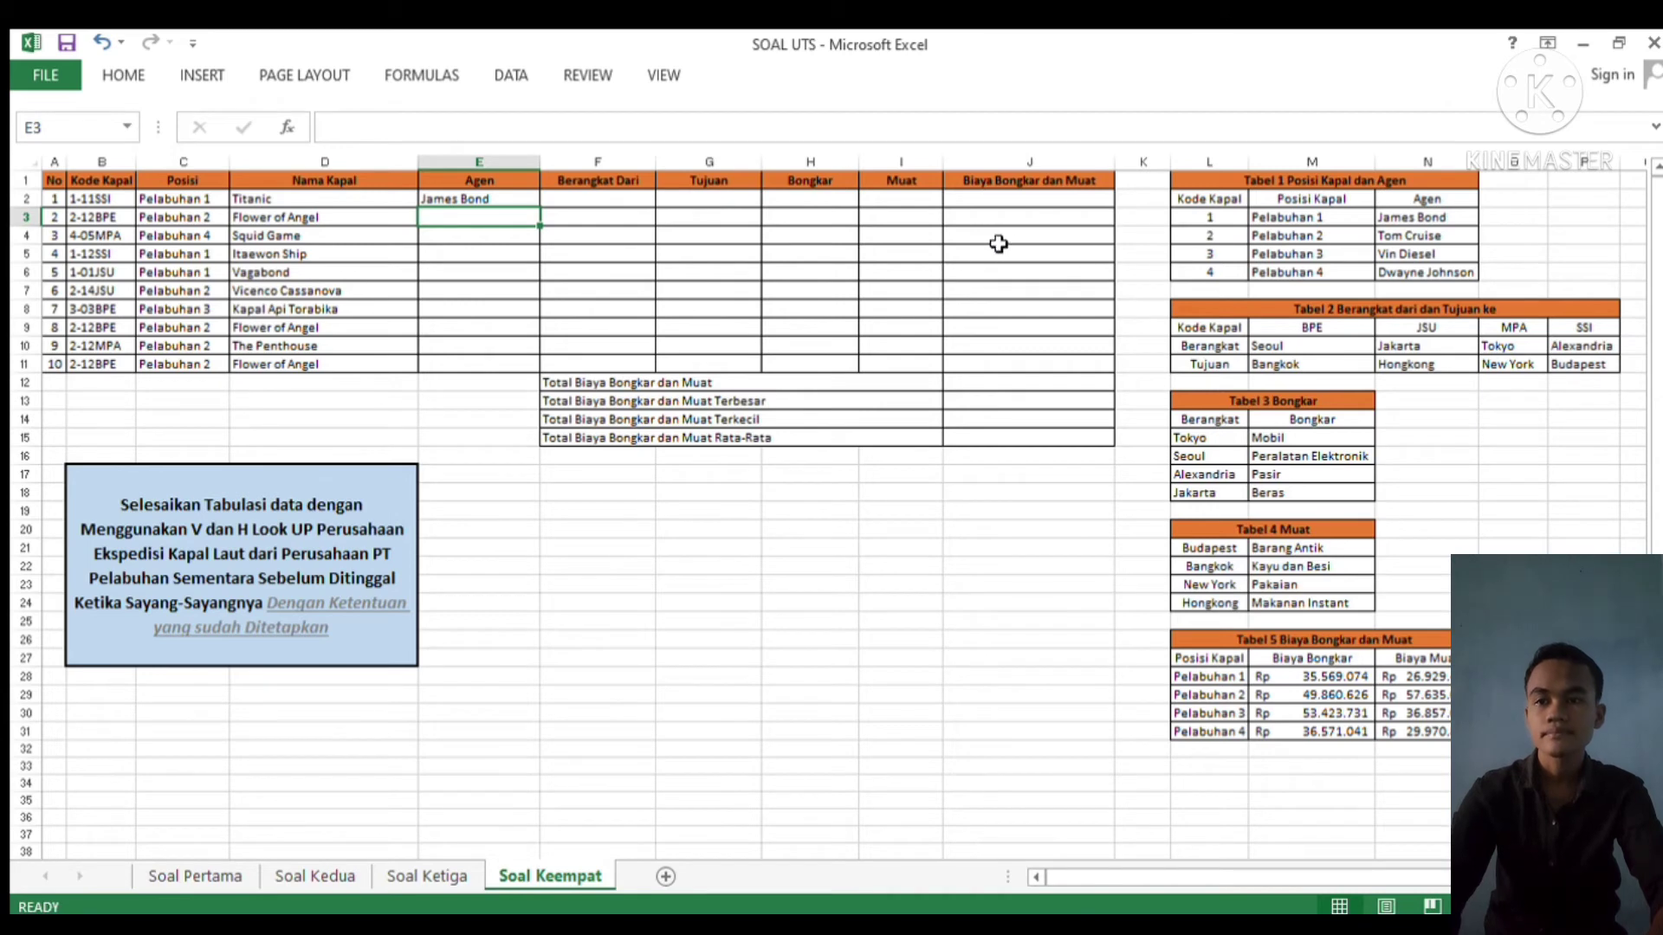
# Fill the Agen formula from E2 down through row 11
pyautogui.click(482, 199)
pyautogui.moveTo(537, 212); pyautogui.dragTo(533, 371)
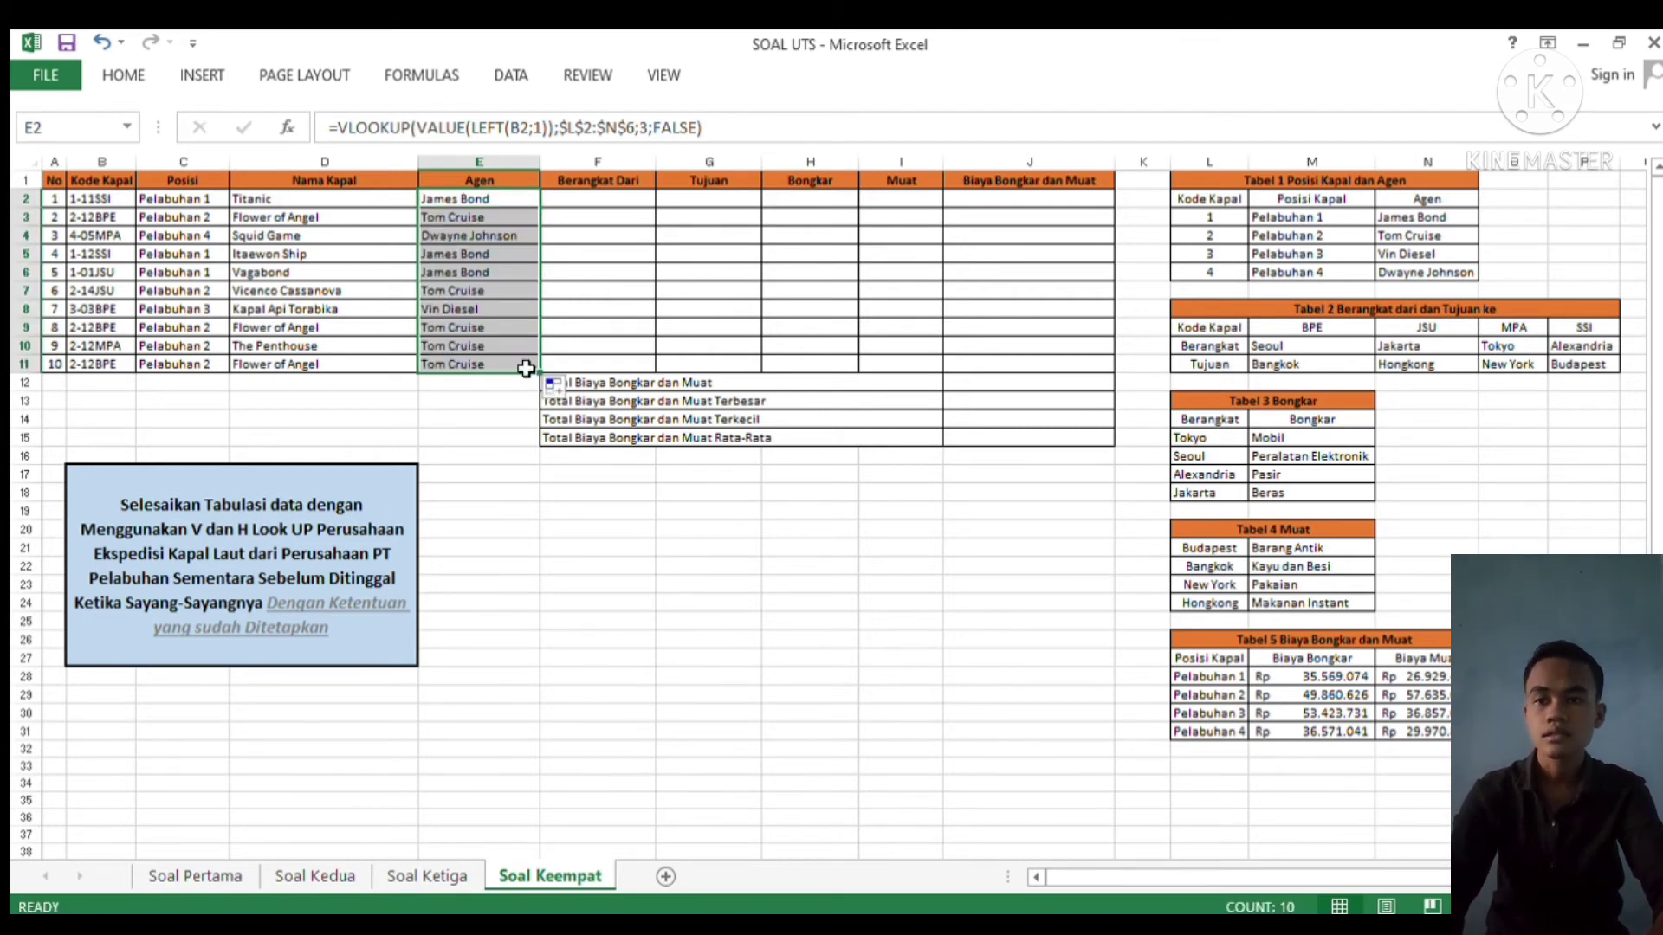
pyautogui.click(636, 299)
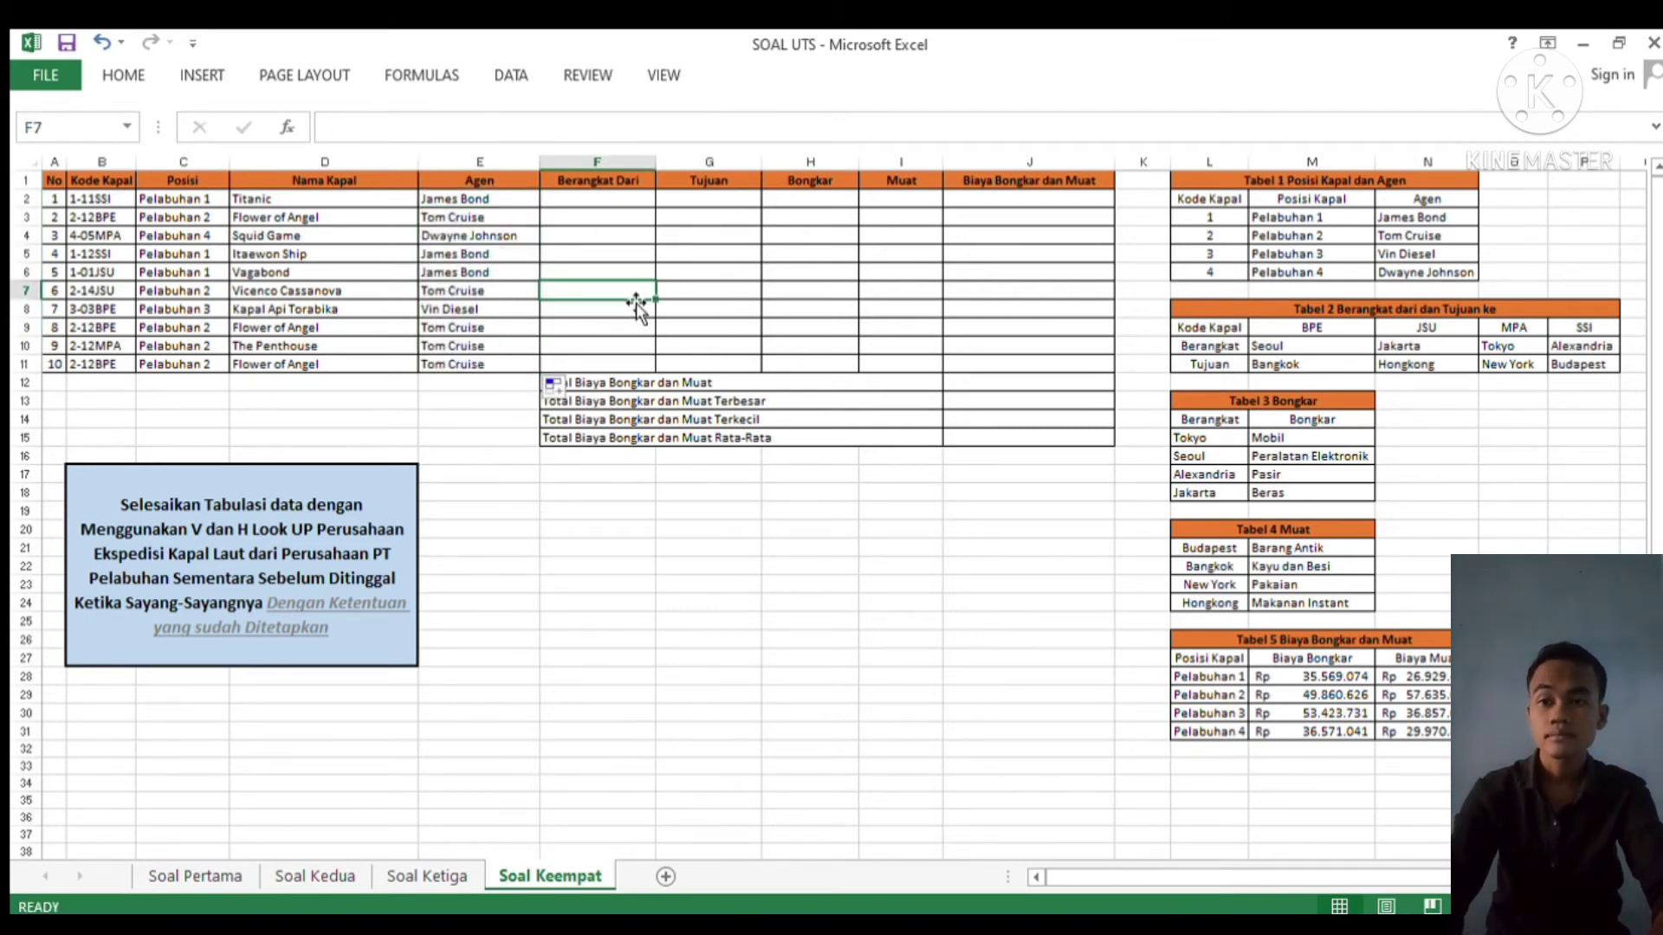
# Begin the Berangkat Dari formula in F2 with =HLOOKUP(Right(B2;3); using the last three characters of the Kode Kapal
pyautogui.click(586, 202)
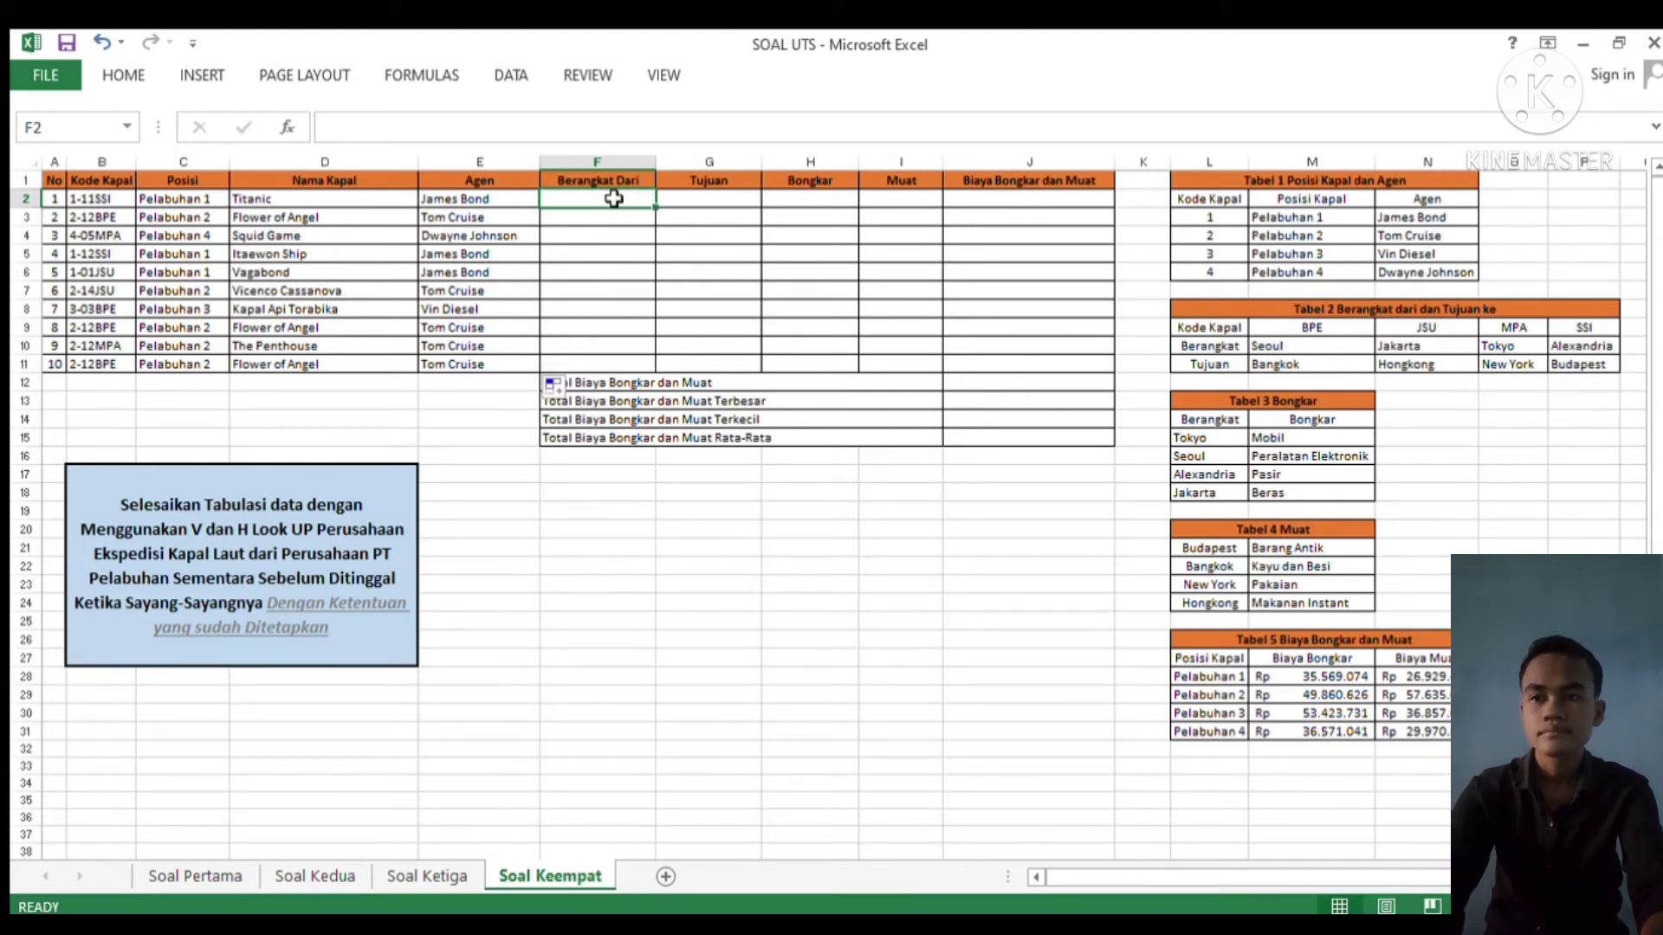
pyautogui.write('=hloo')
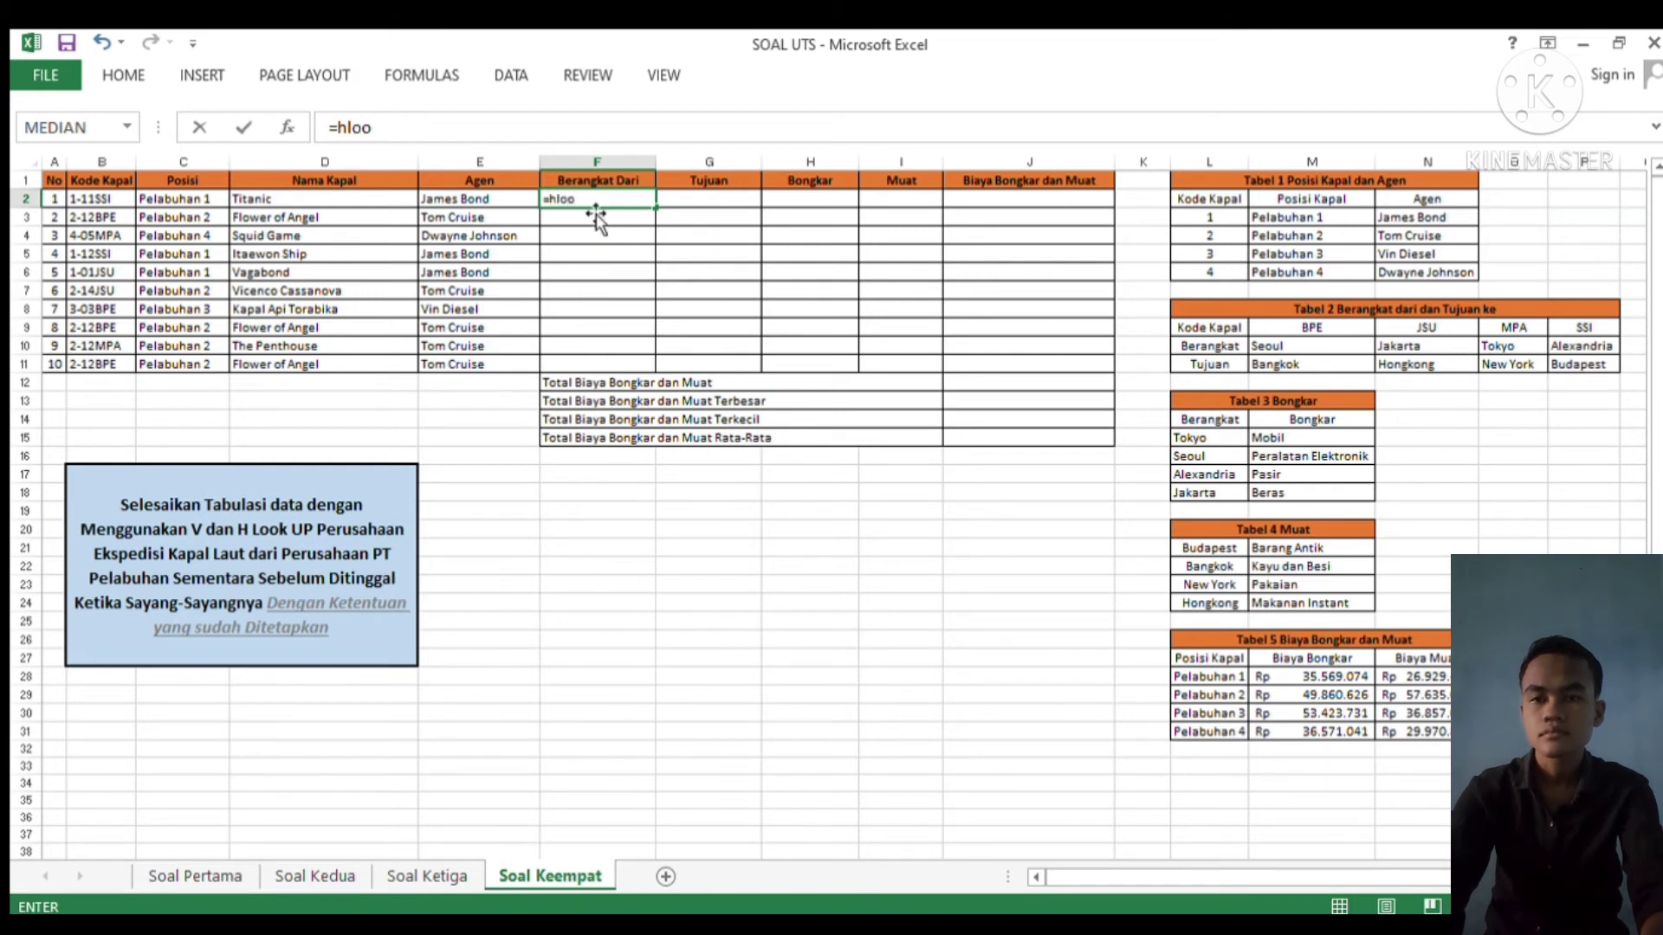
pyautogui.press('Tab')
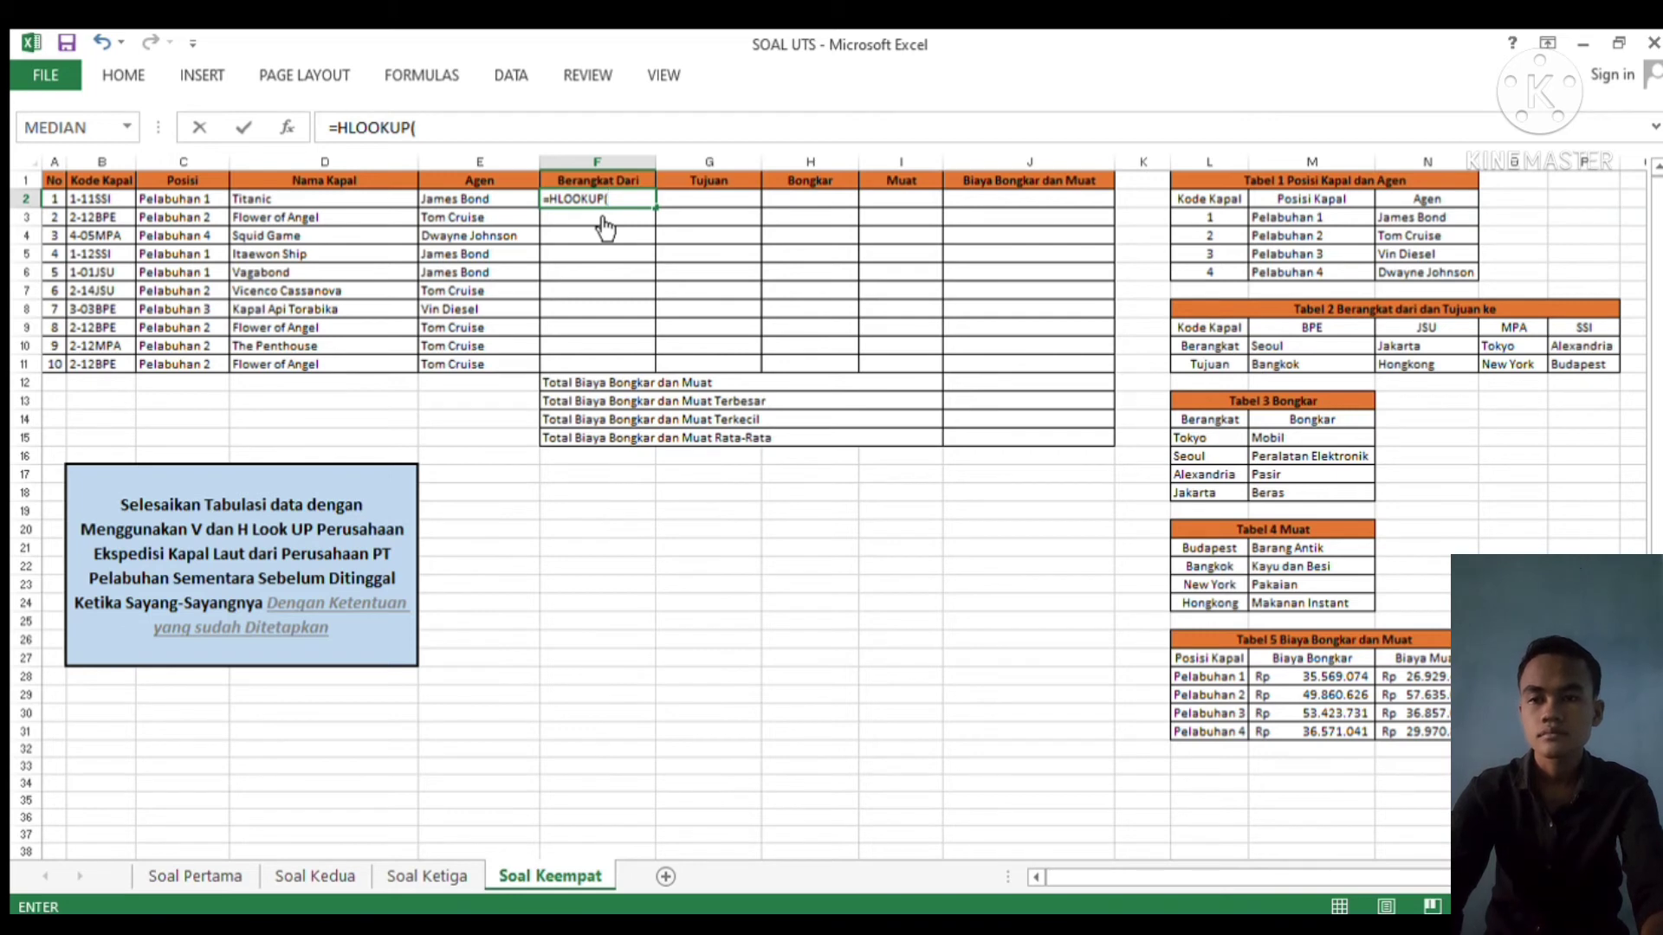
pyautogui.write('(')
pyautogui.press('BackSpace')
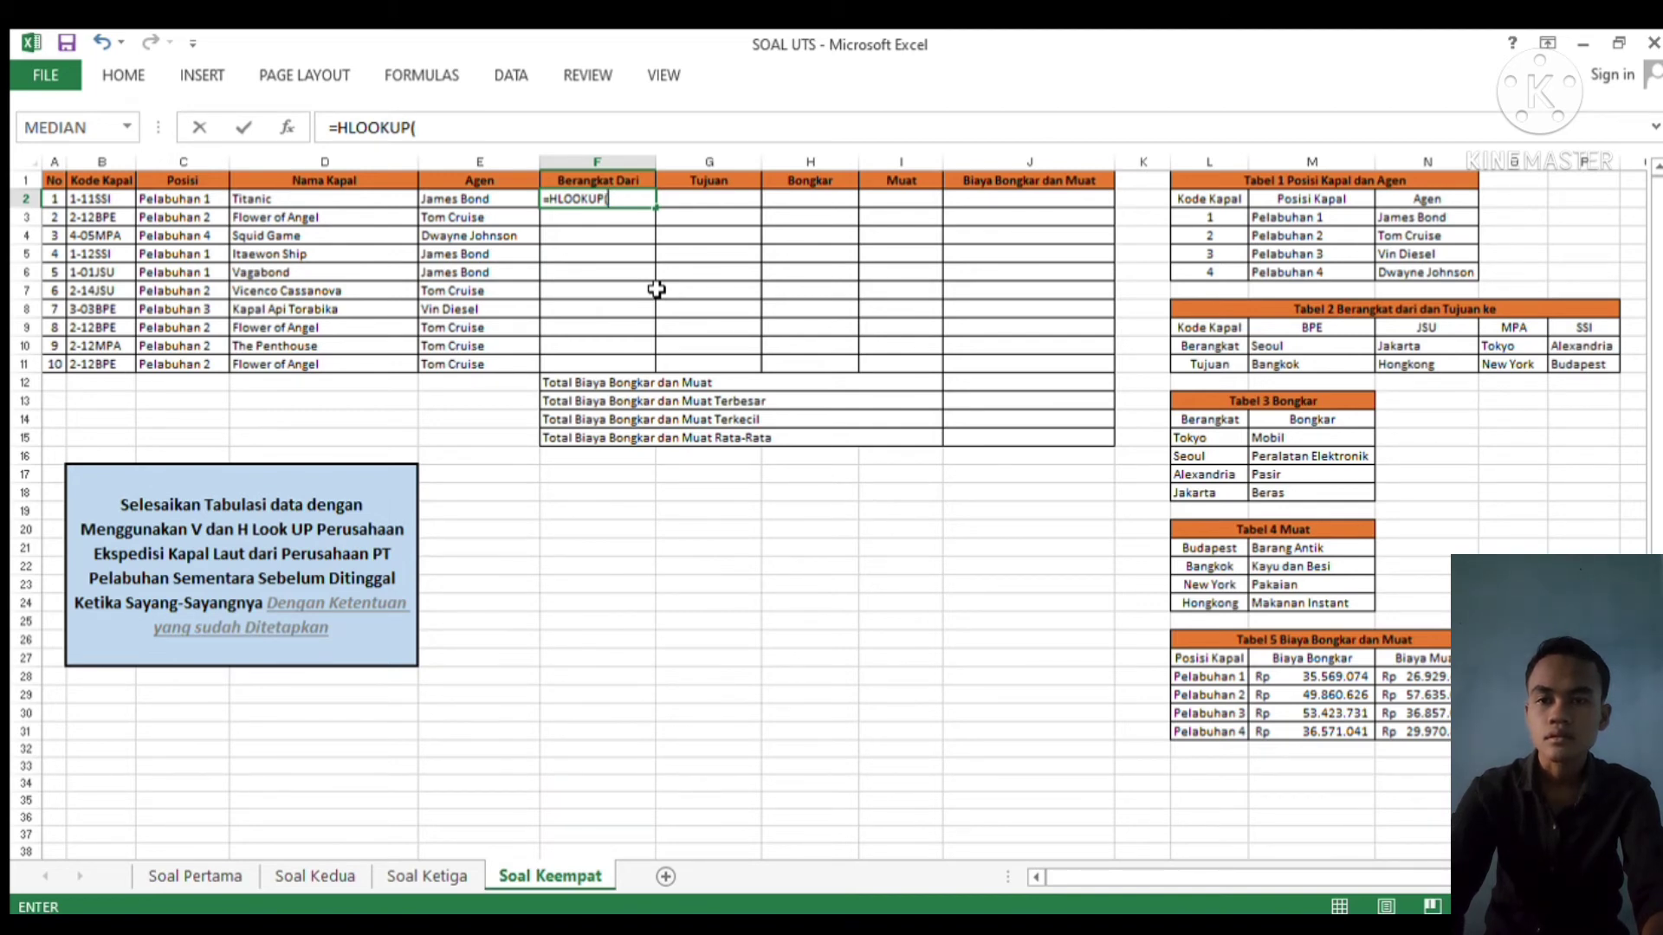
pyautogui.write('Right')
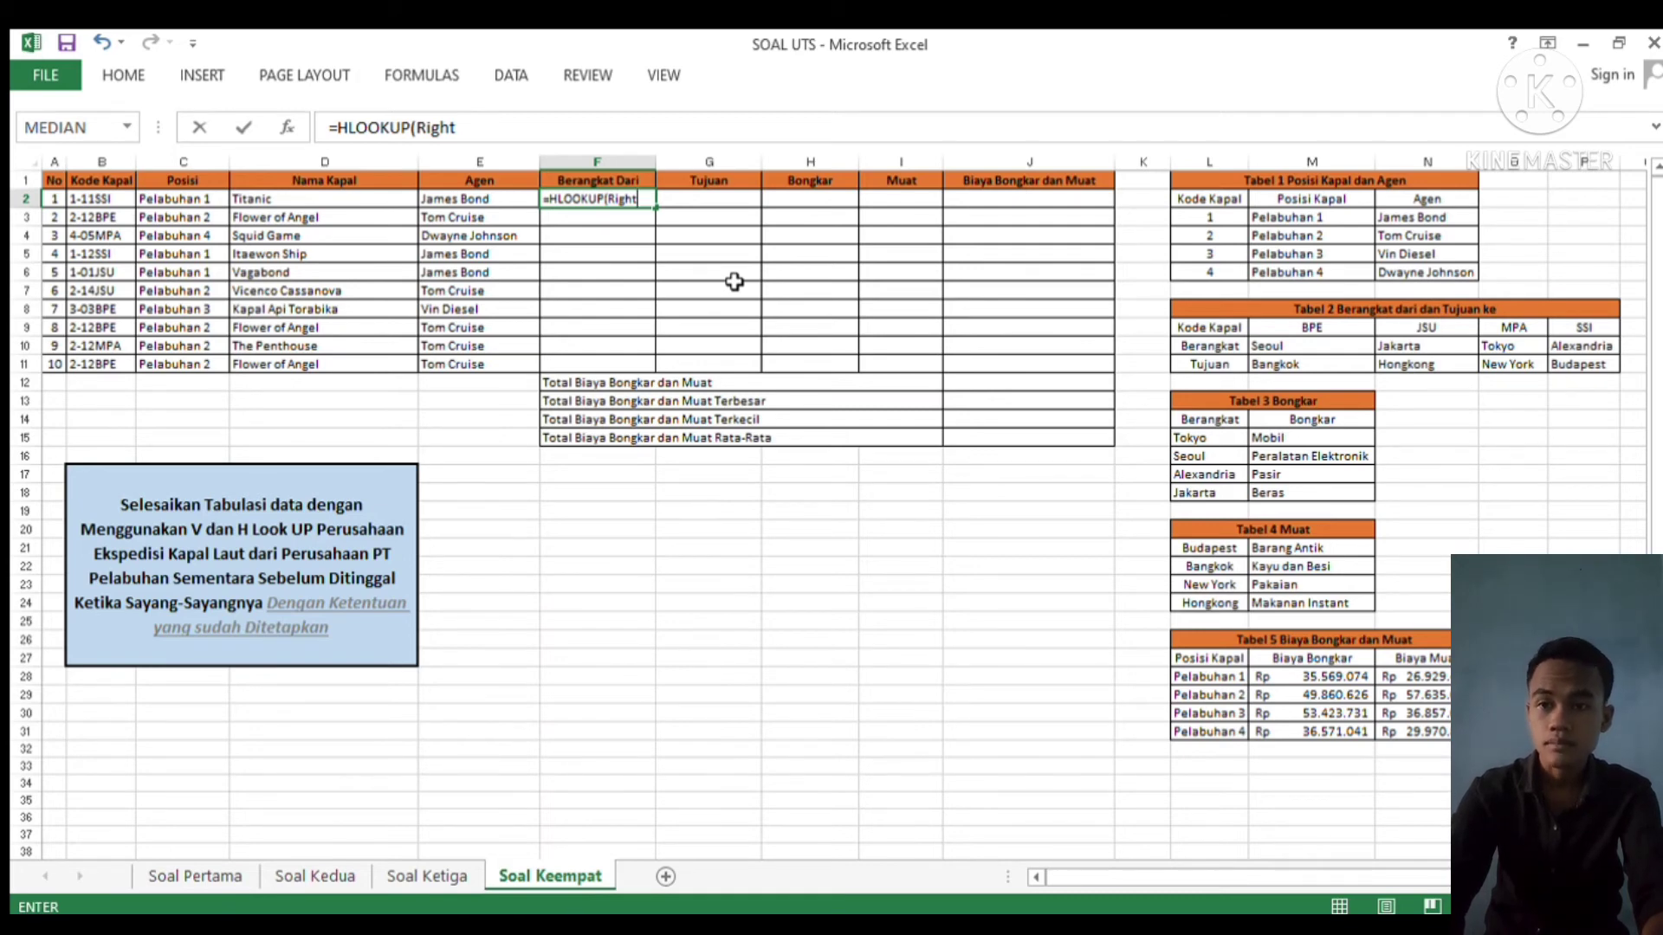
pyautogui.write('(')
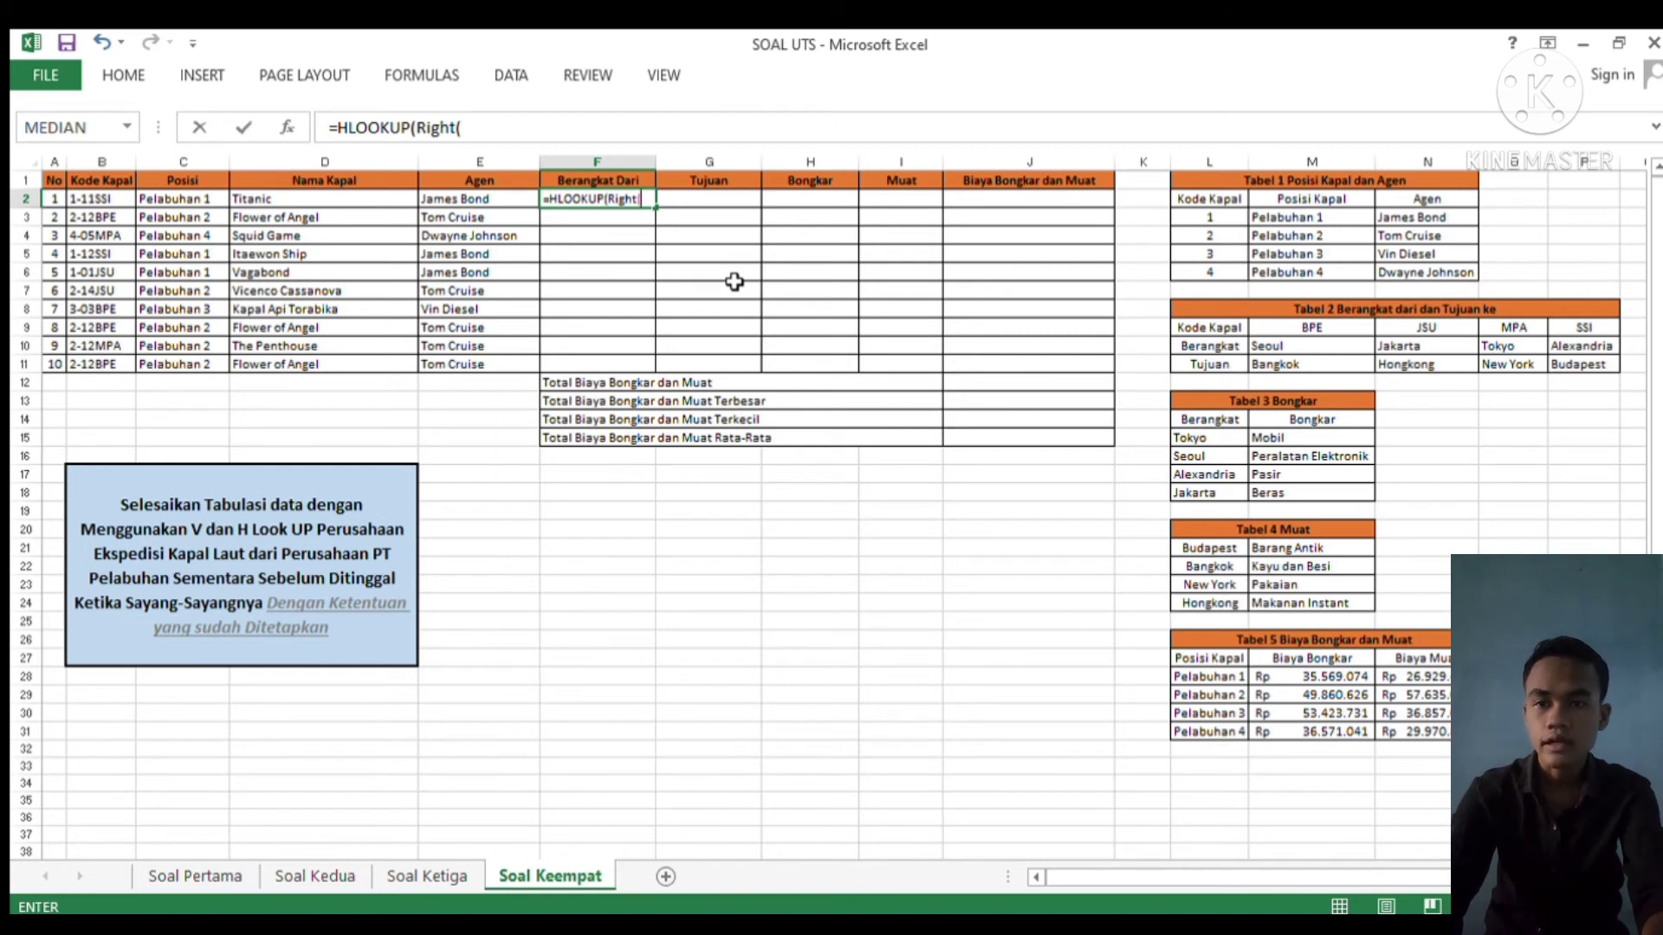
pyautogui.click(110, 205)
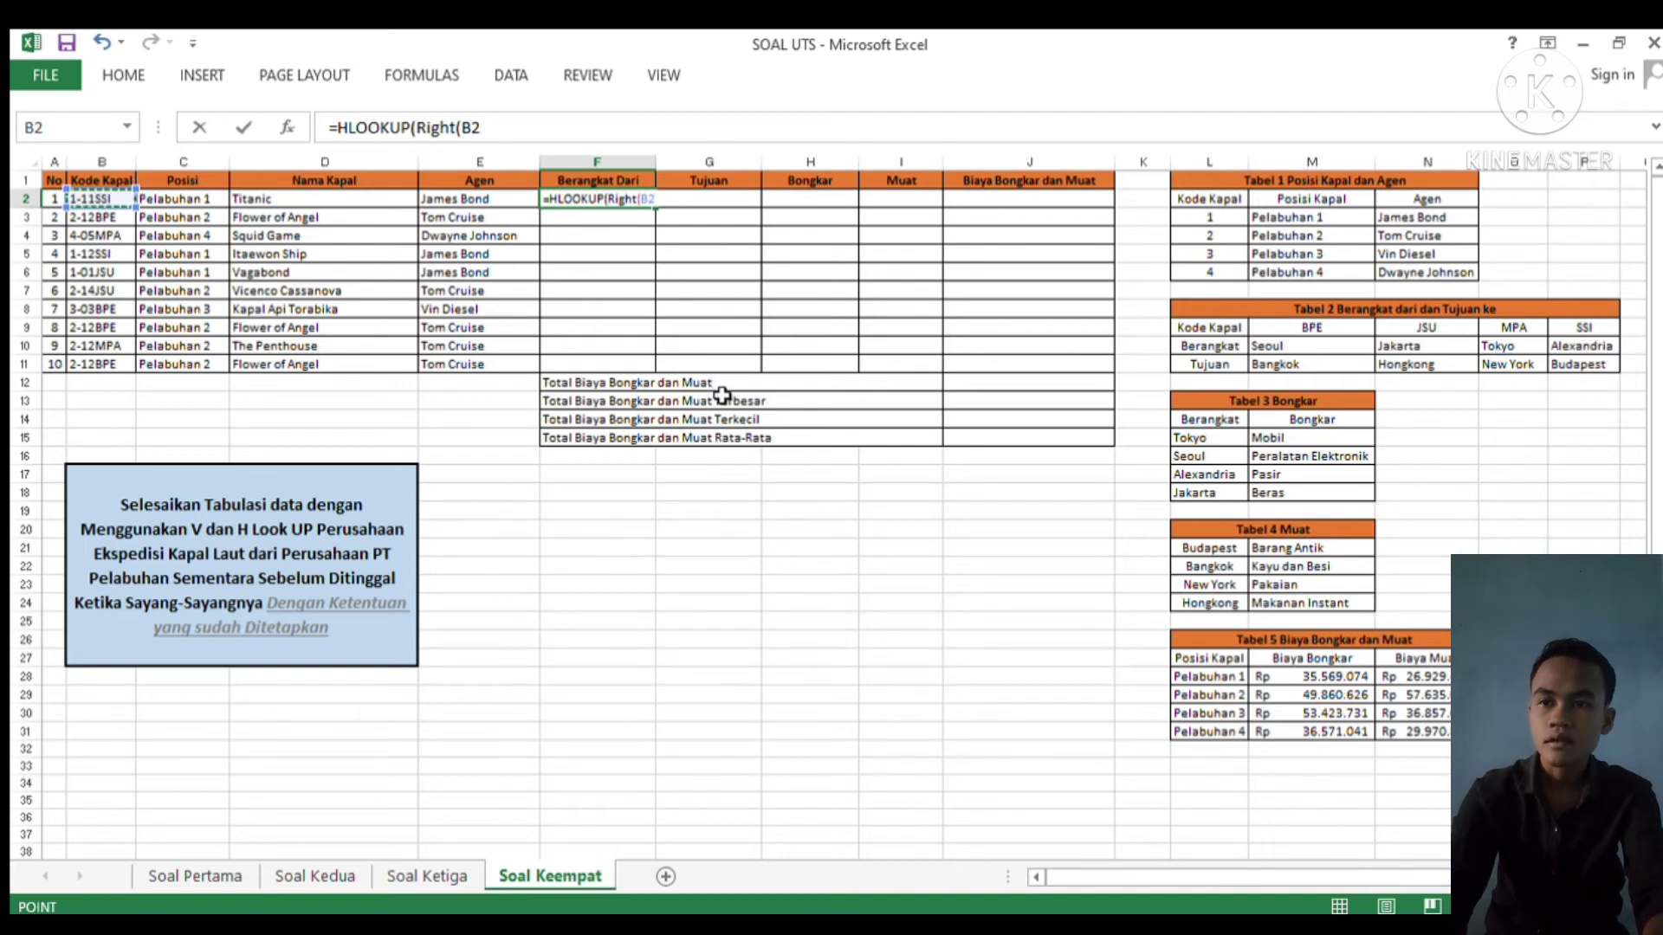
pyautogui.write(';')
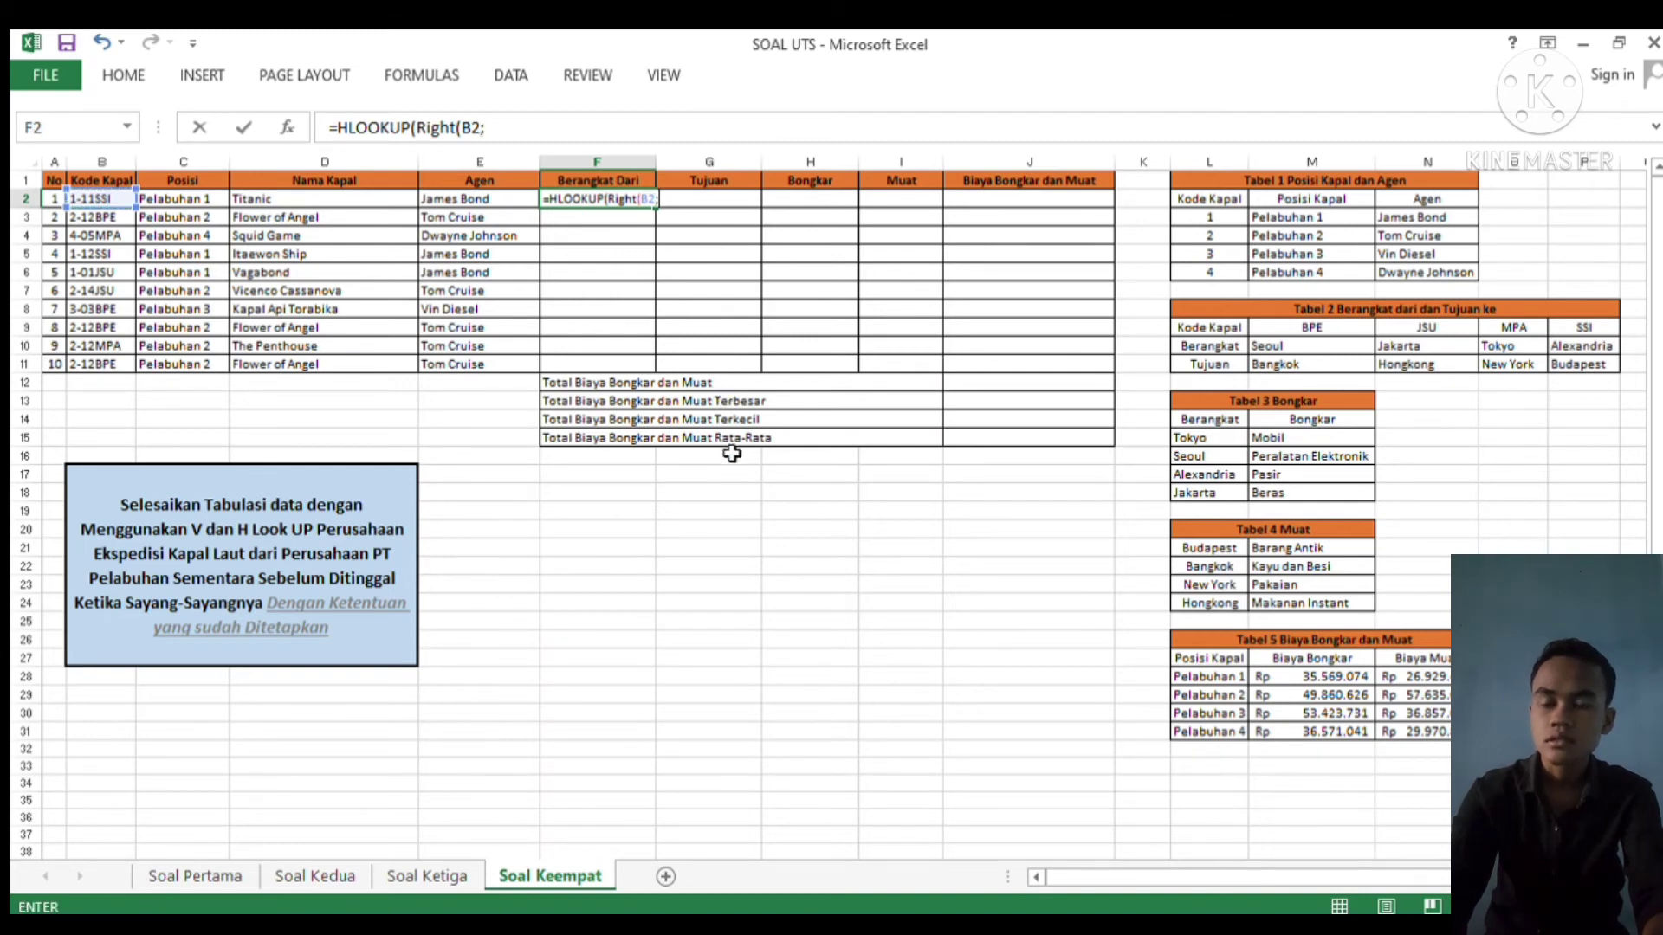
pyautogui.write('3')
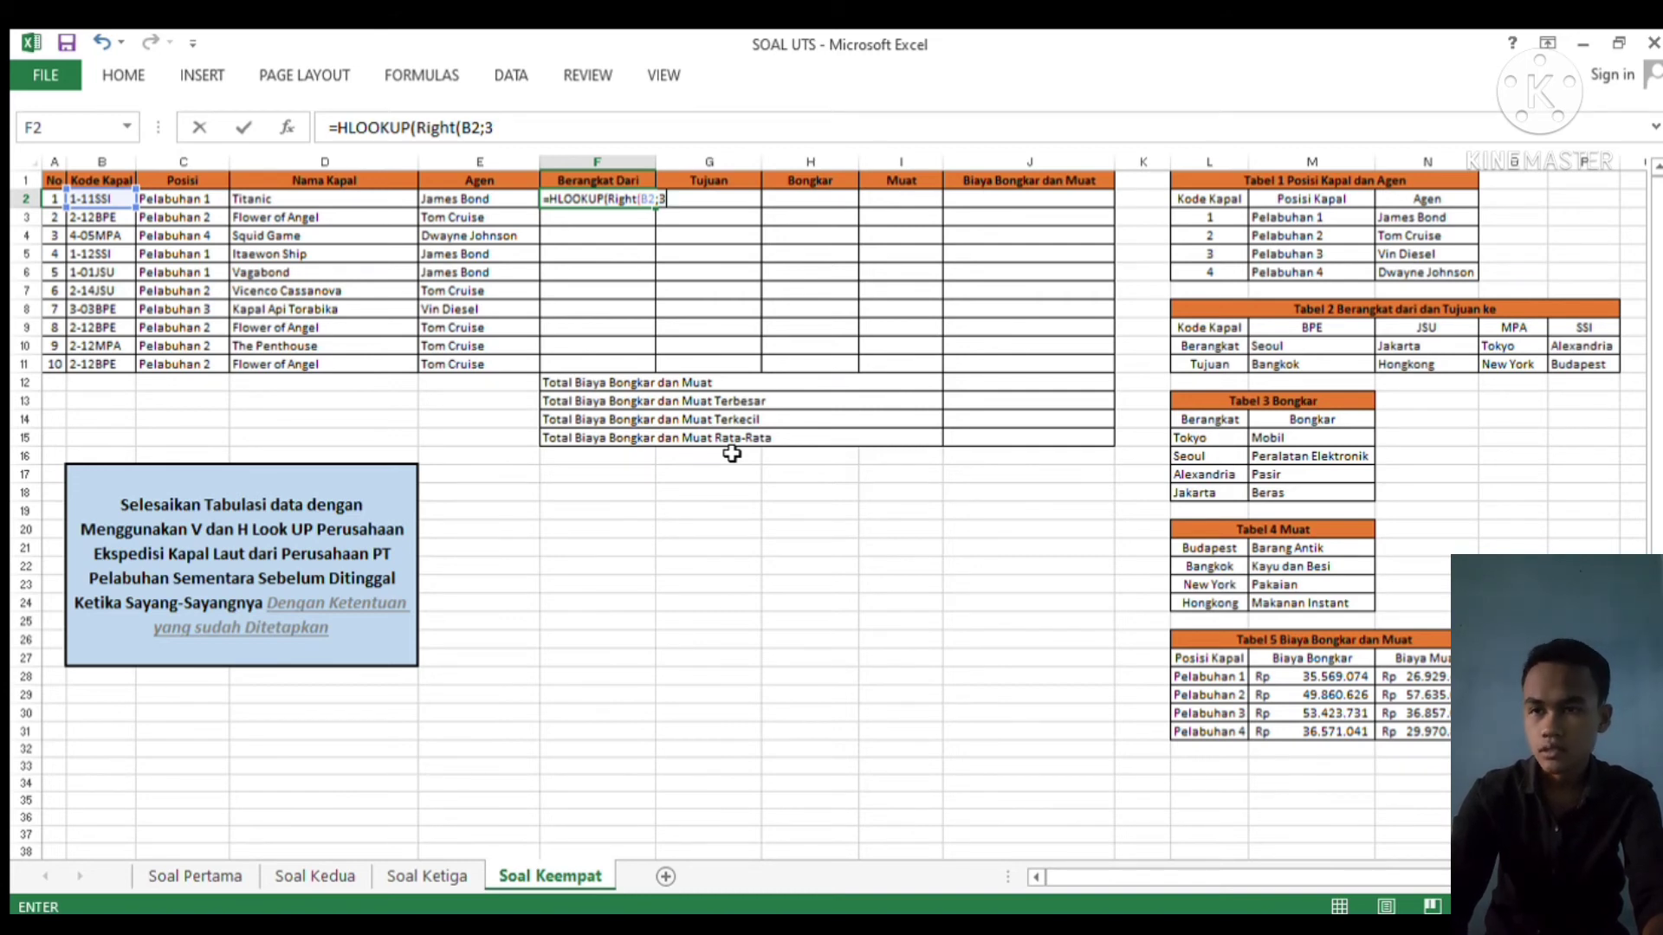
pyautogui.write(');')
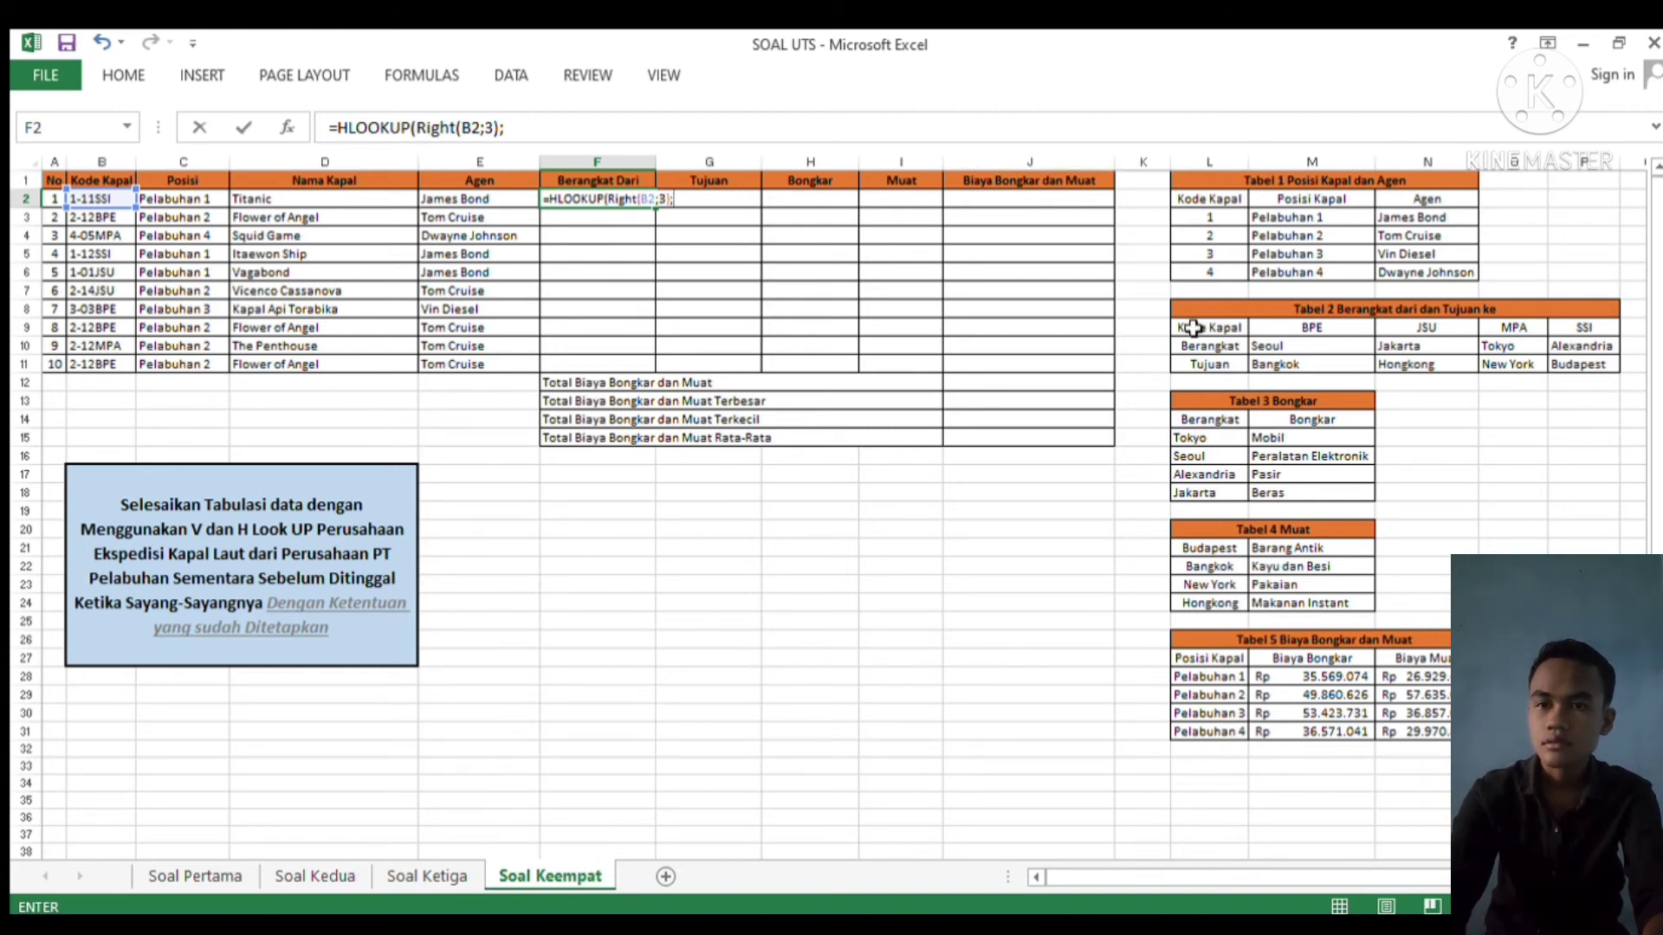
# Add Tabel 2 as the absolute range $L$9:$P$11 with row 2 and FALSE, and enter the HLOOKUP formula in F2
pyautogui.moveTo(1195, 331); pyautogui.dragTo(1578, 369)
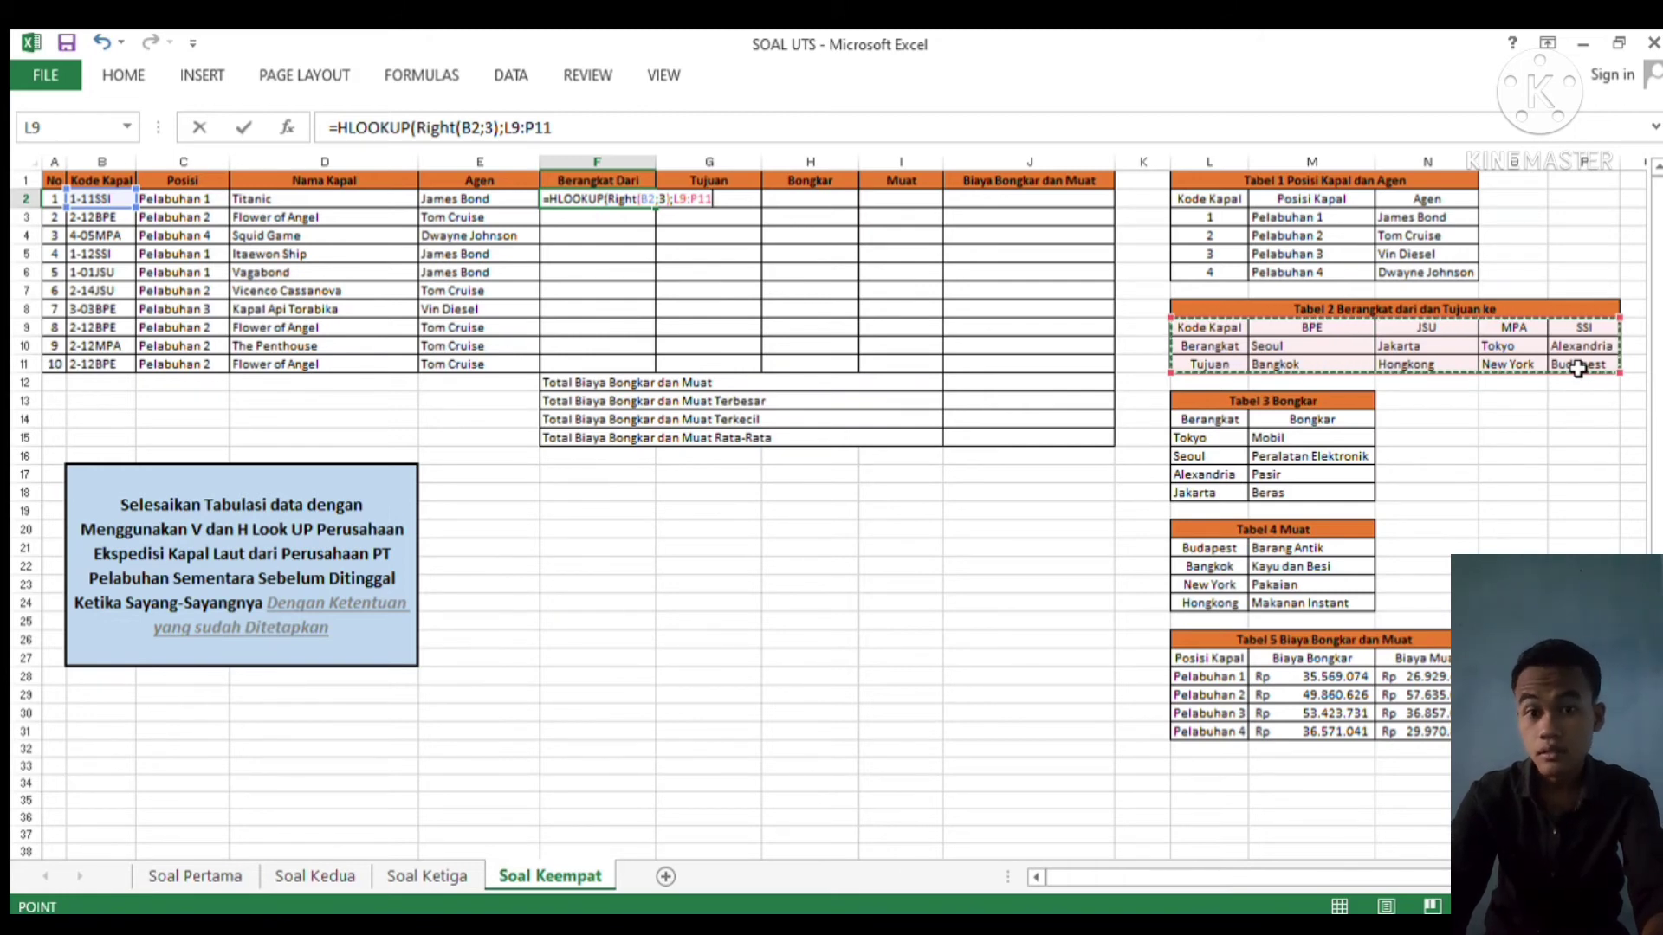
pyautogui.press('F4')
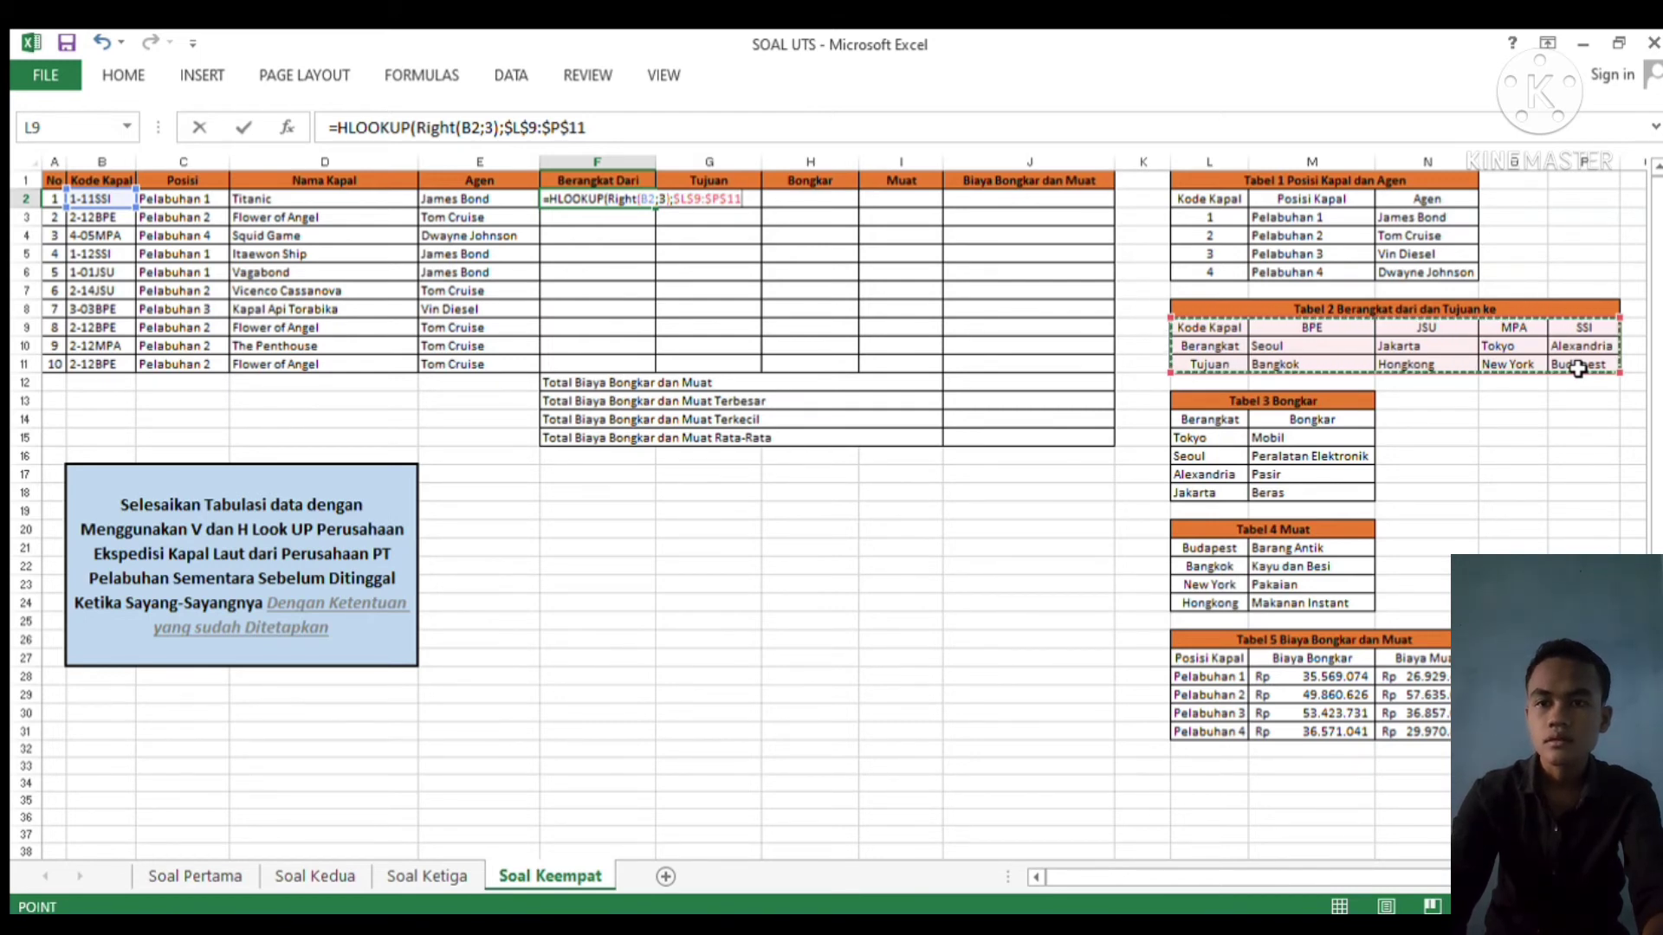
pyautogui.write(';')
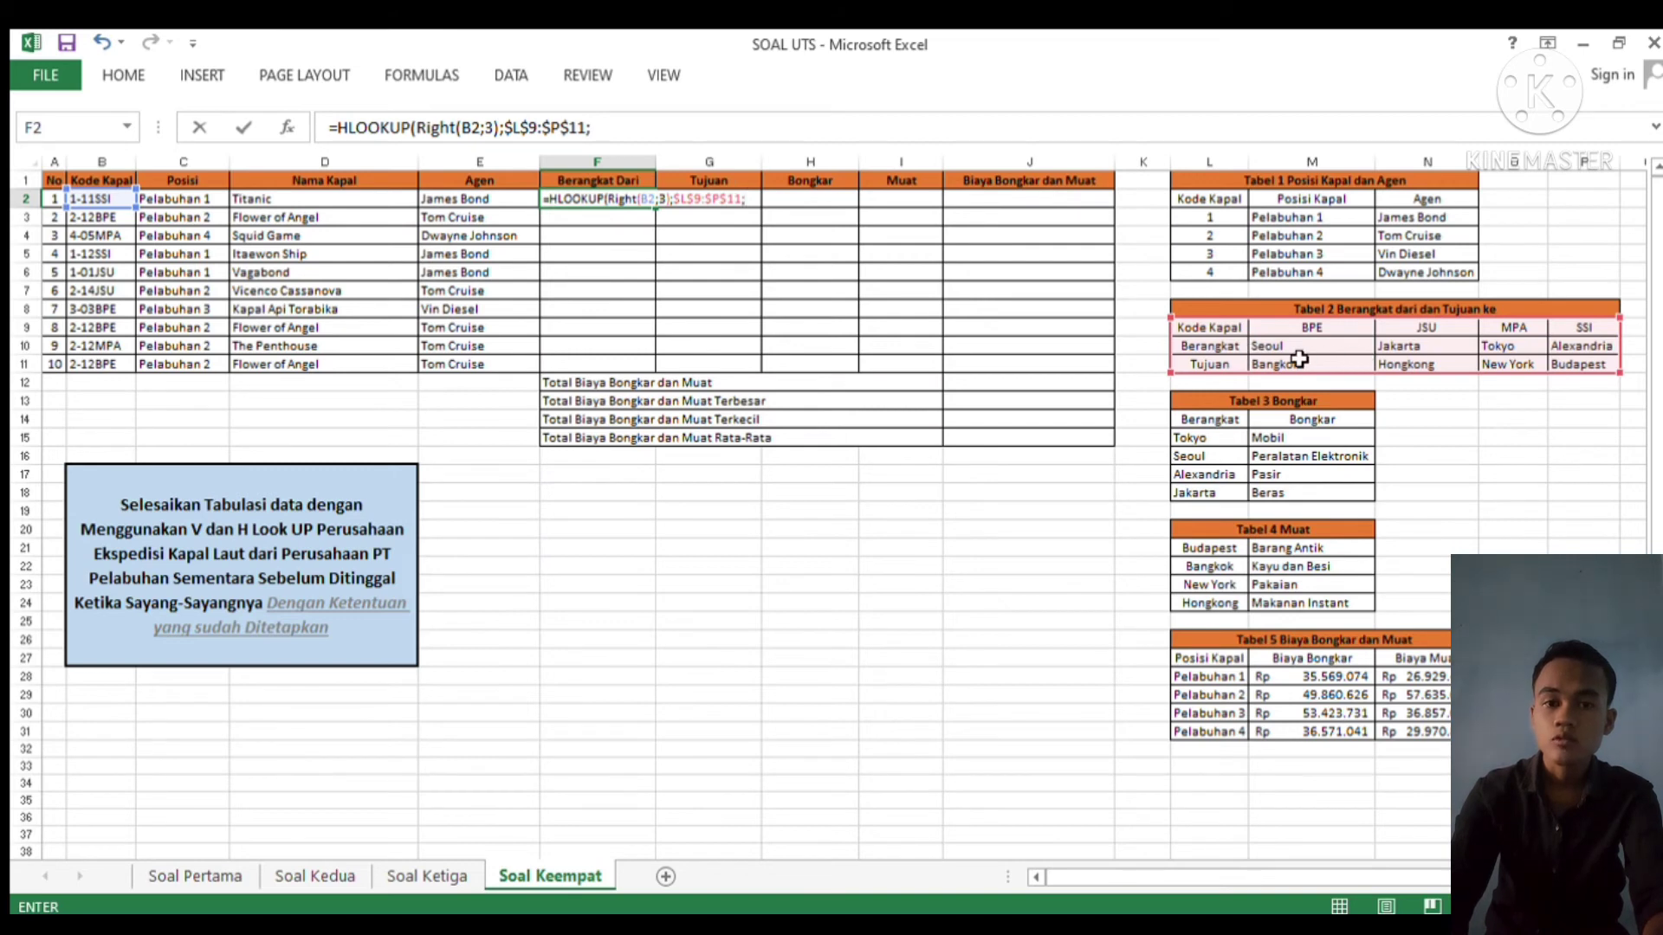
pyautogui.write('2')
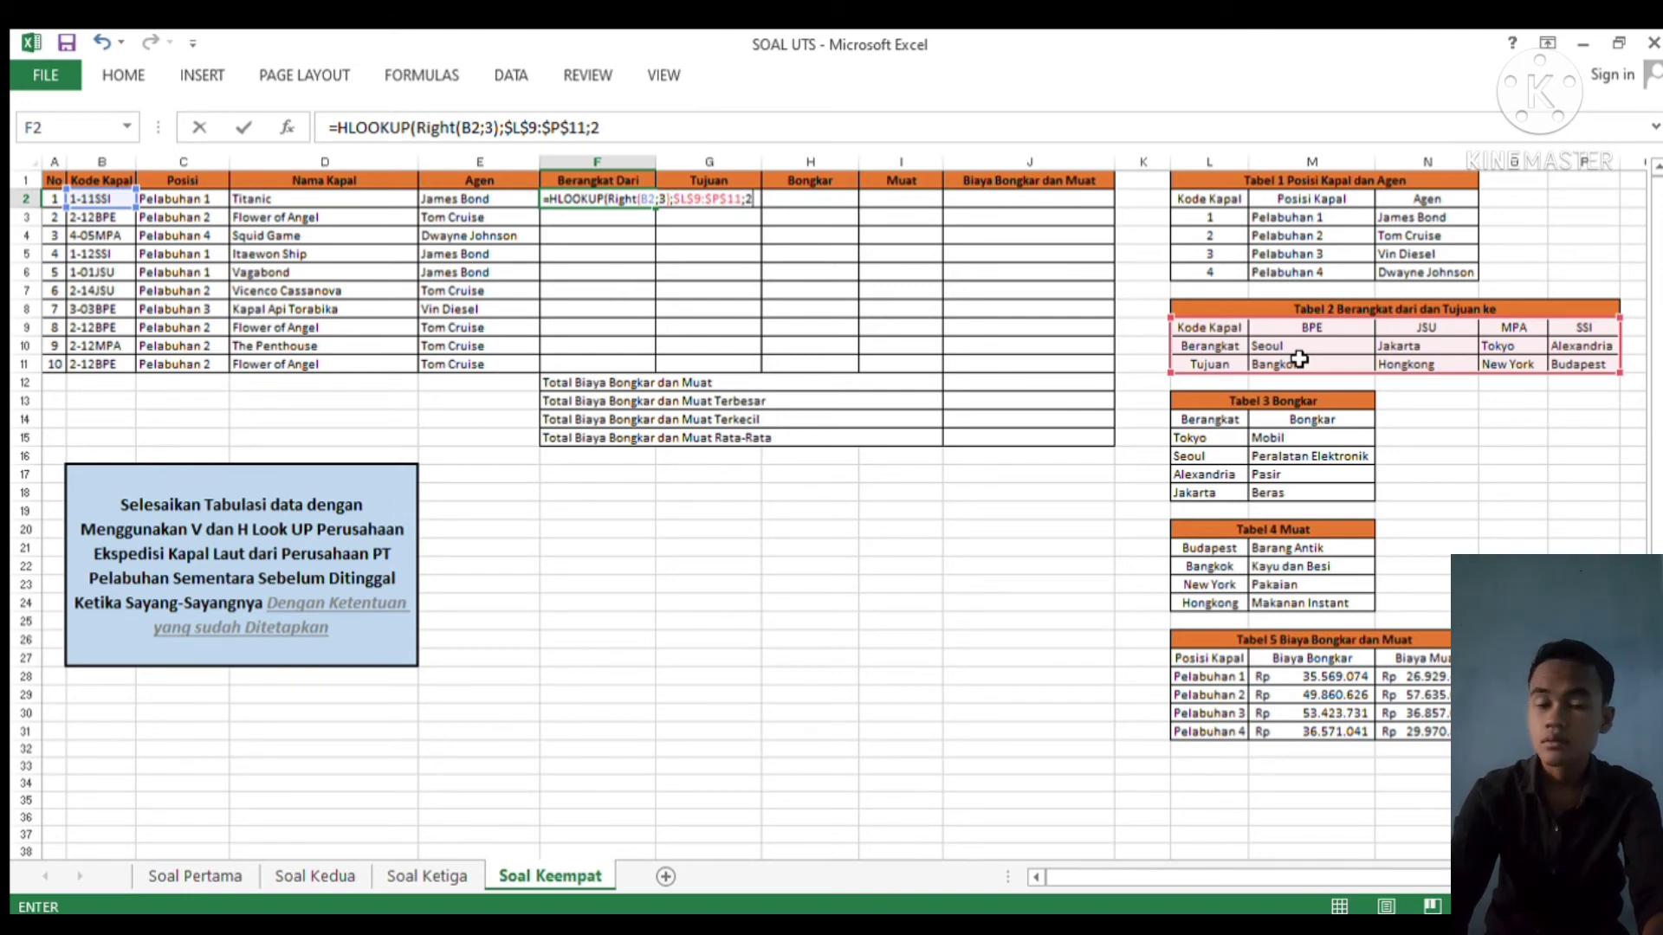
pyautogui.write('fa')
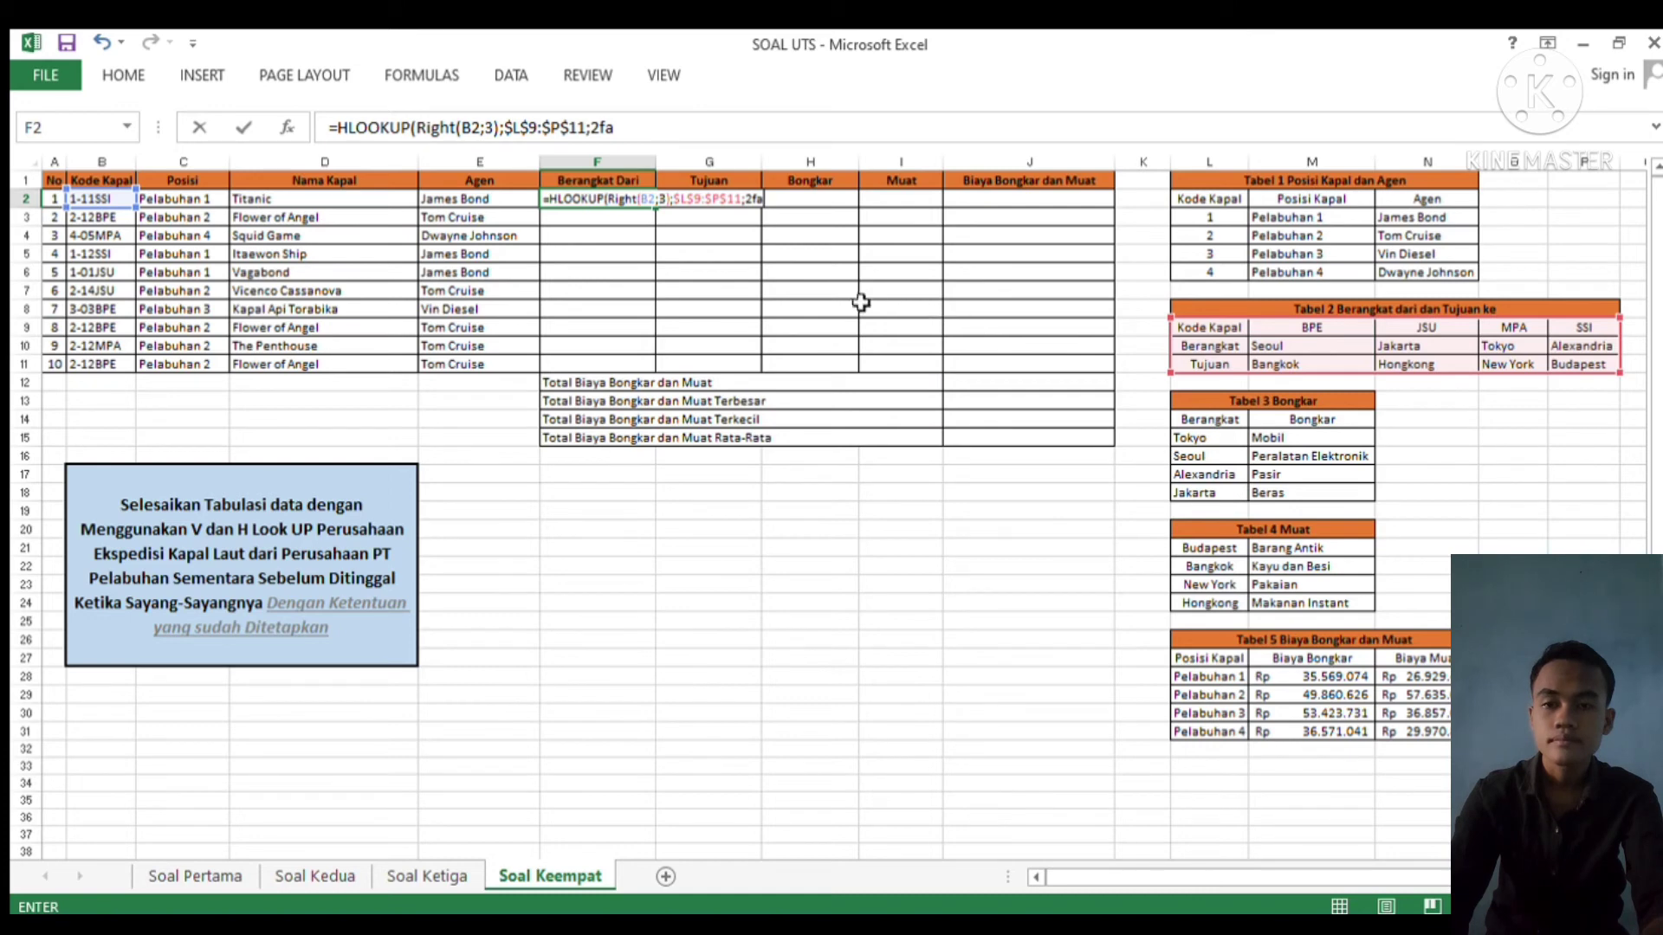
pyautogui.press('BackSpace')
pyautogui.press('BackSpace')
pyautogui.write(';FALSE')
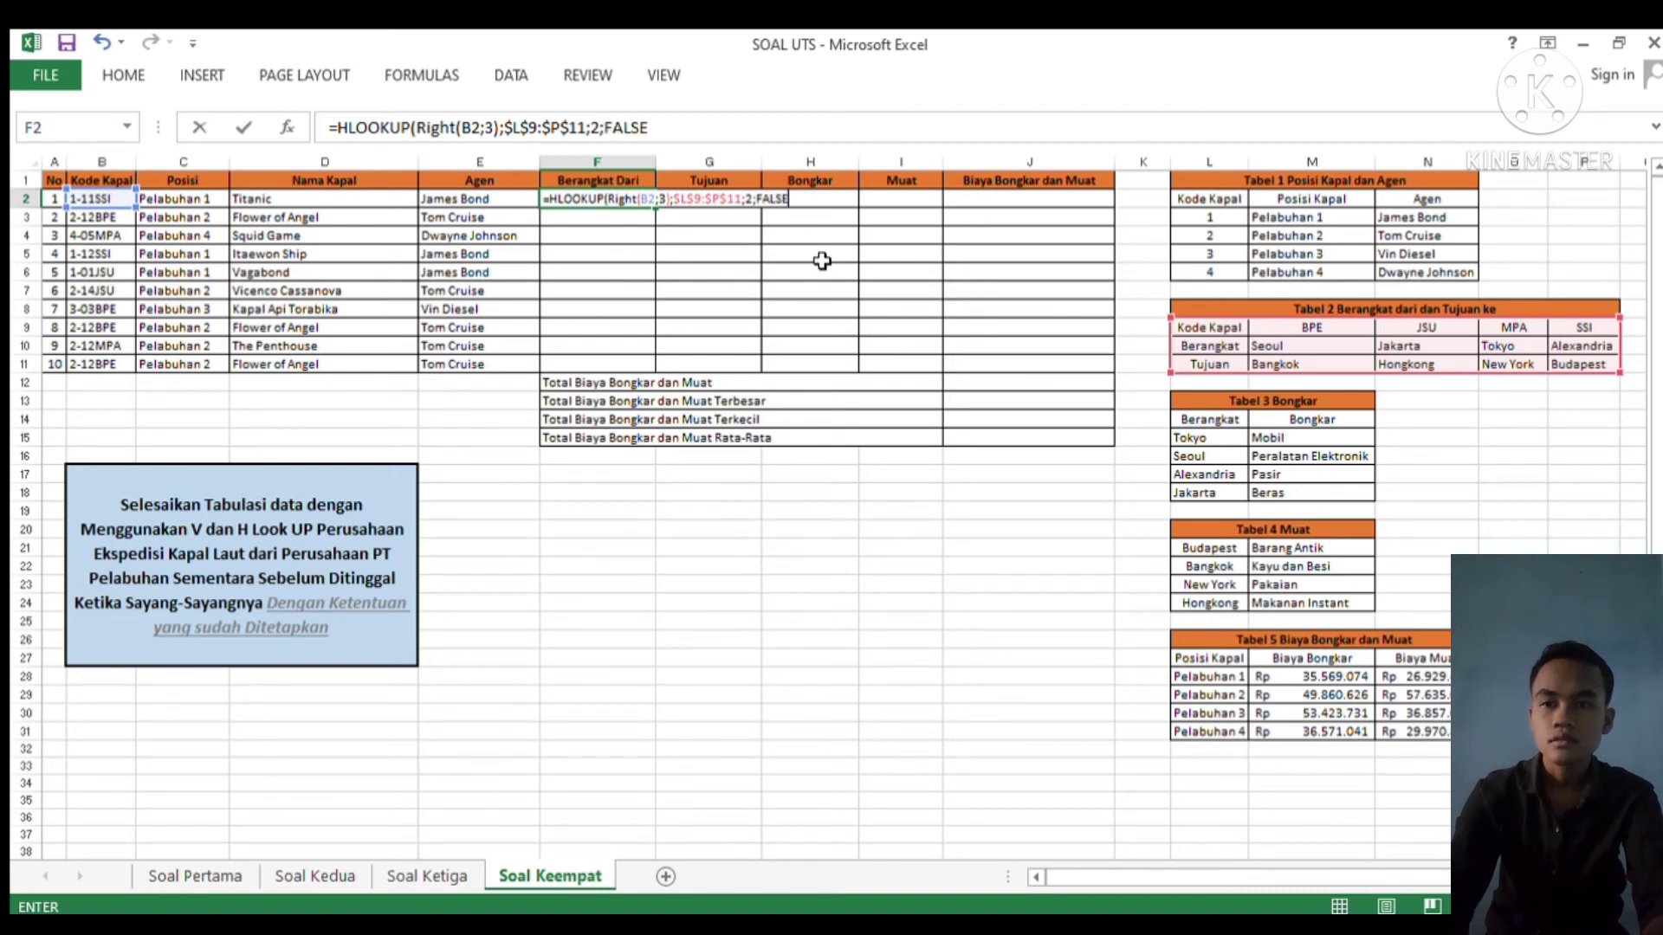
pyautogui.press('Return')
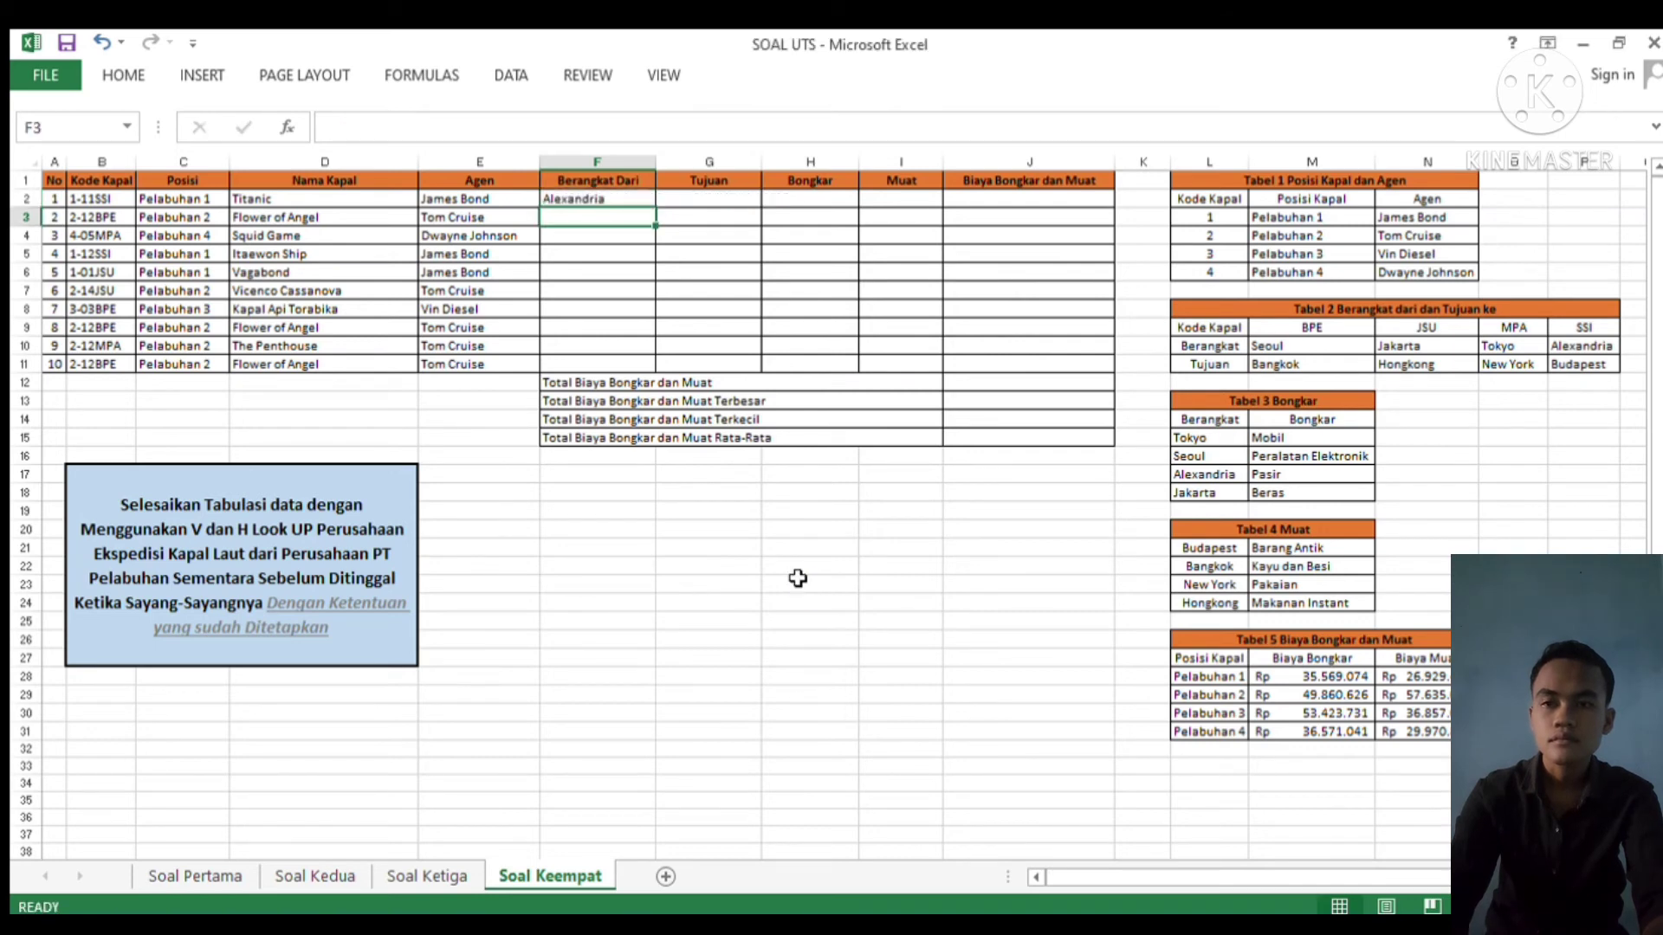
# Fill the Berangkat Dari formula from F2 down through row 11
pyautogui.click(635, 203)
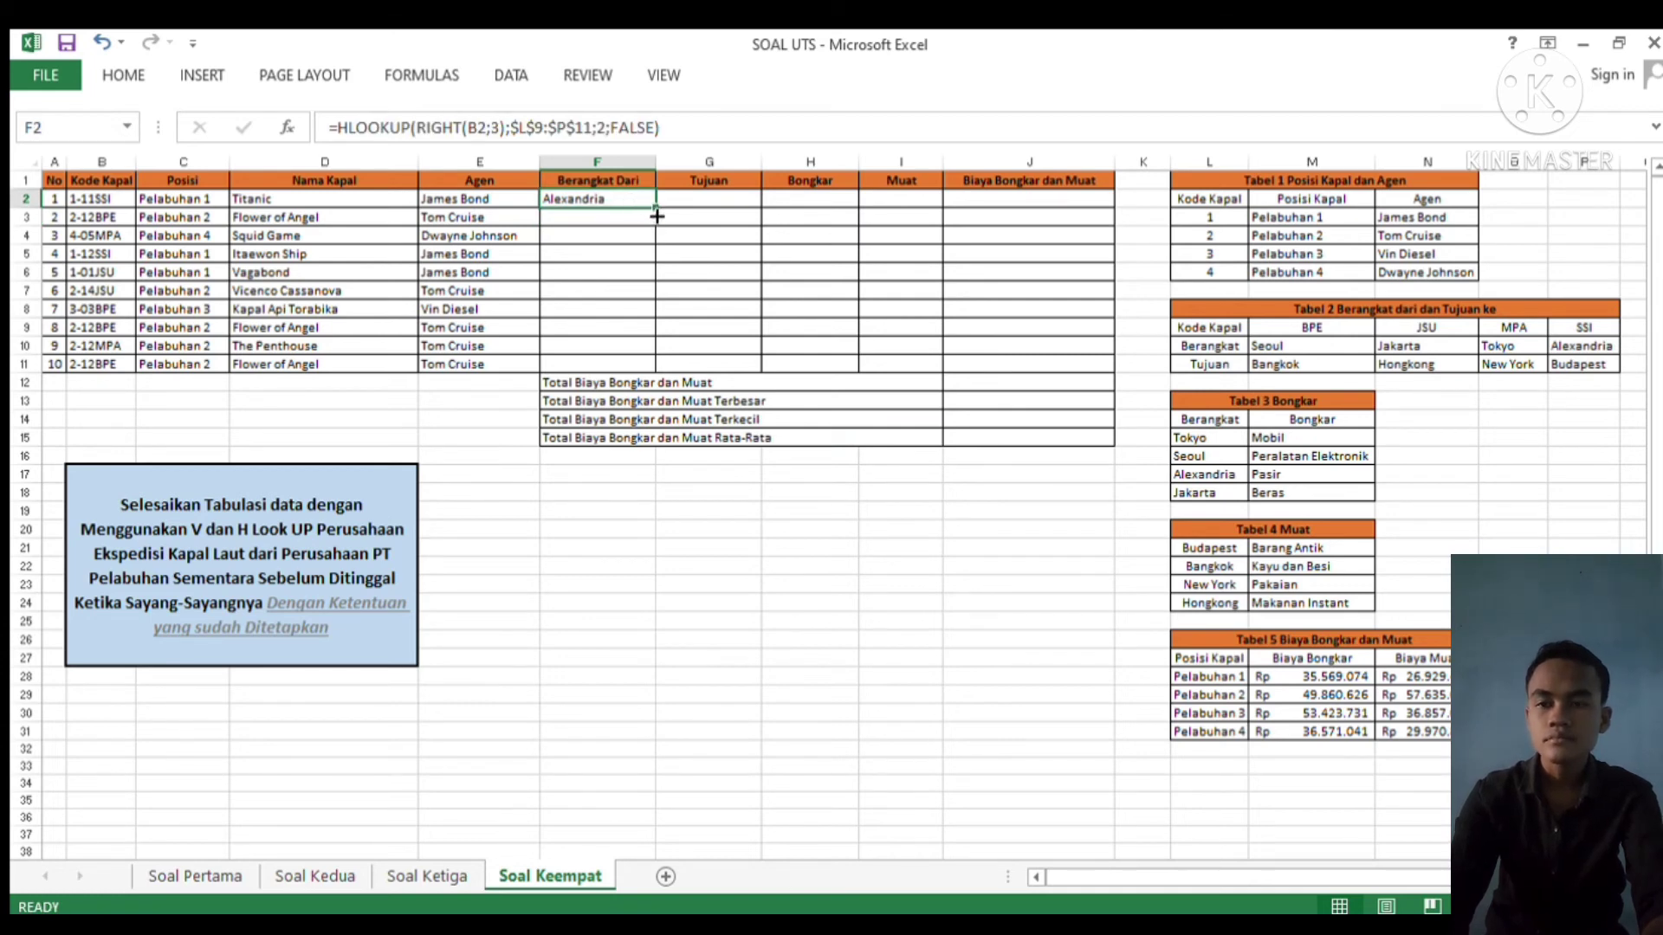
pyautogui.moveTo(655, 212); pyautogui.dragTo(624, 367)
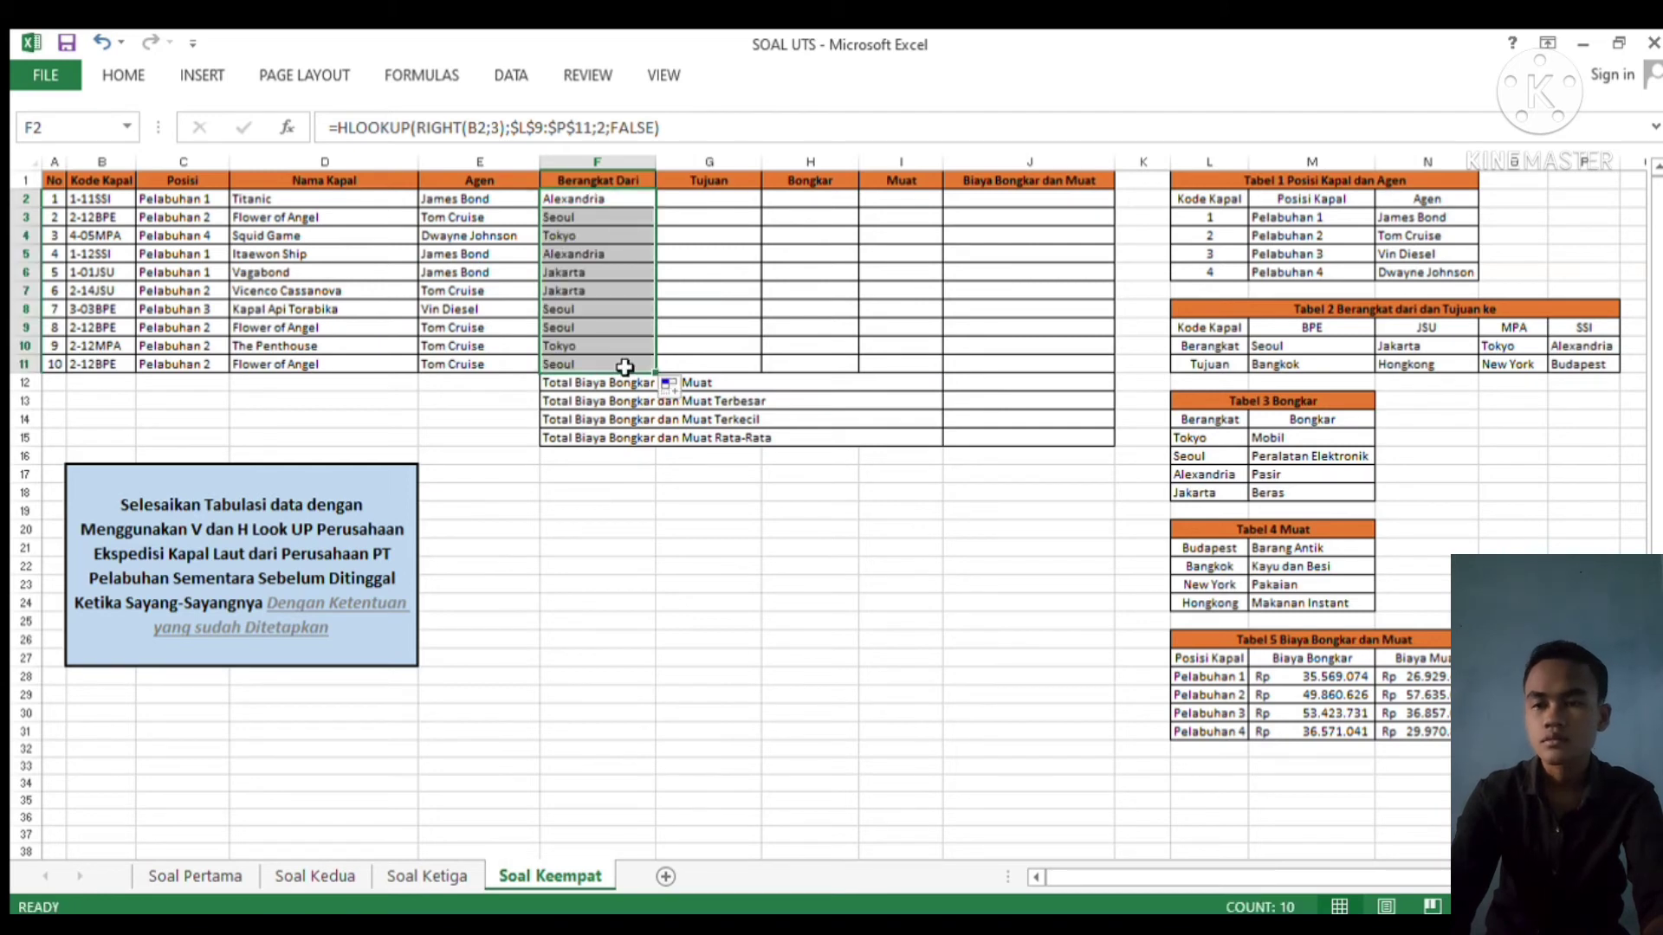
pyautogui.click(737, 271)
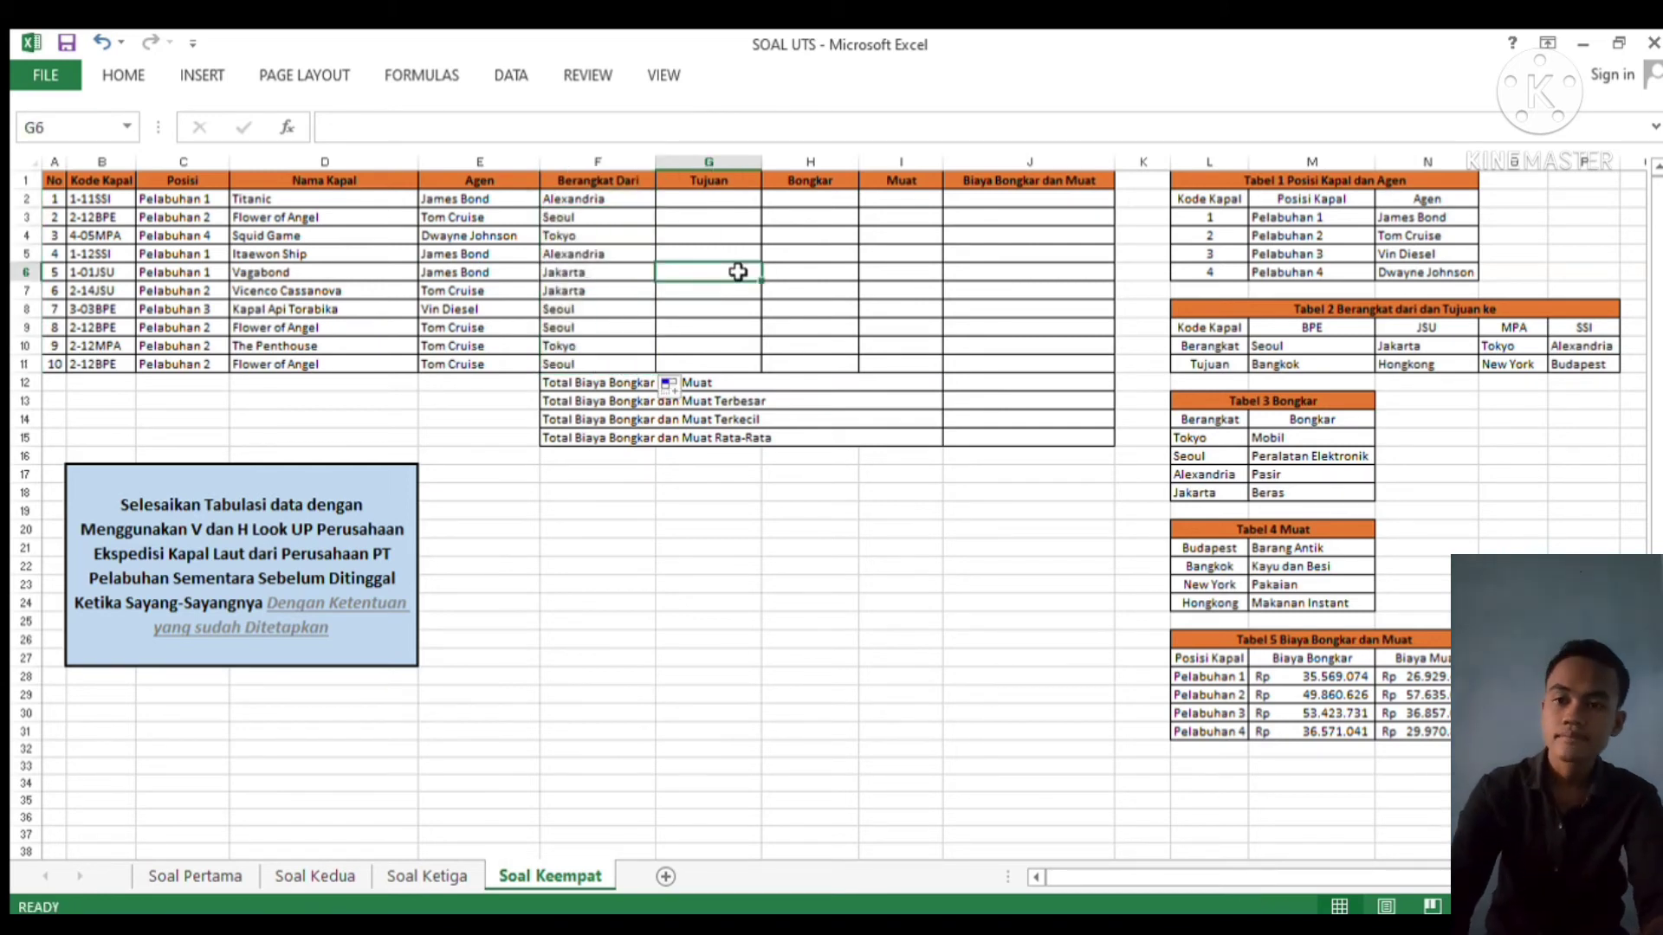
# Turn the F2 formula into text with a leading apostrophe and copy the whole text, including the apostrophe
pyautogui.click(713, 202)
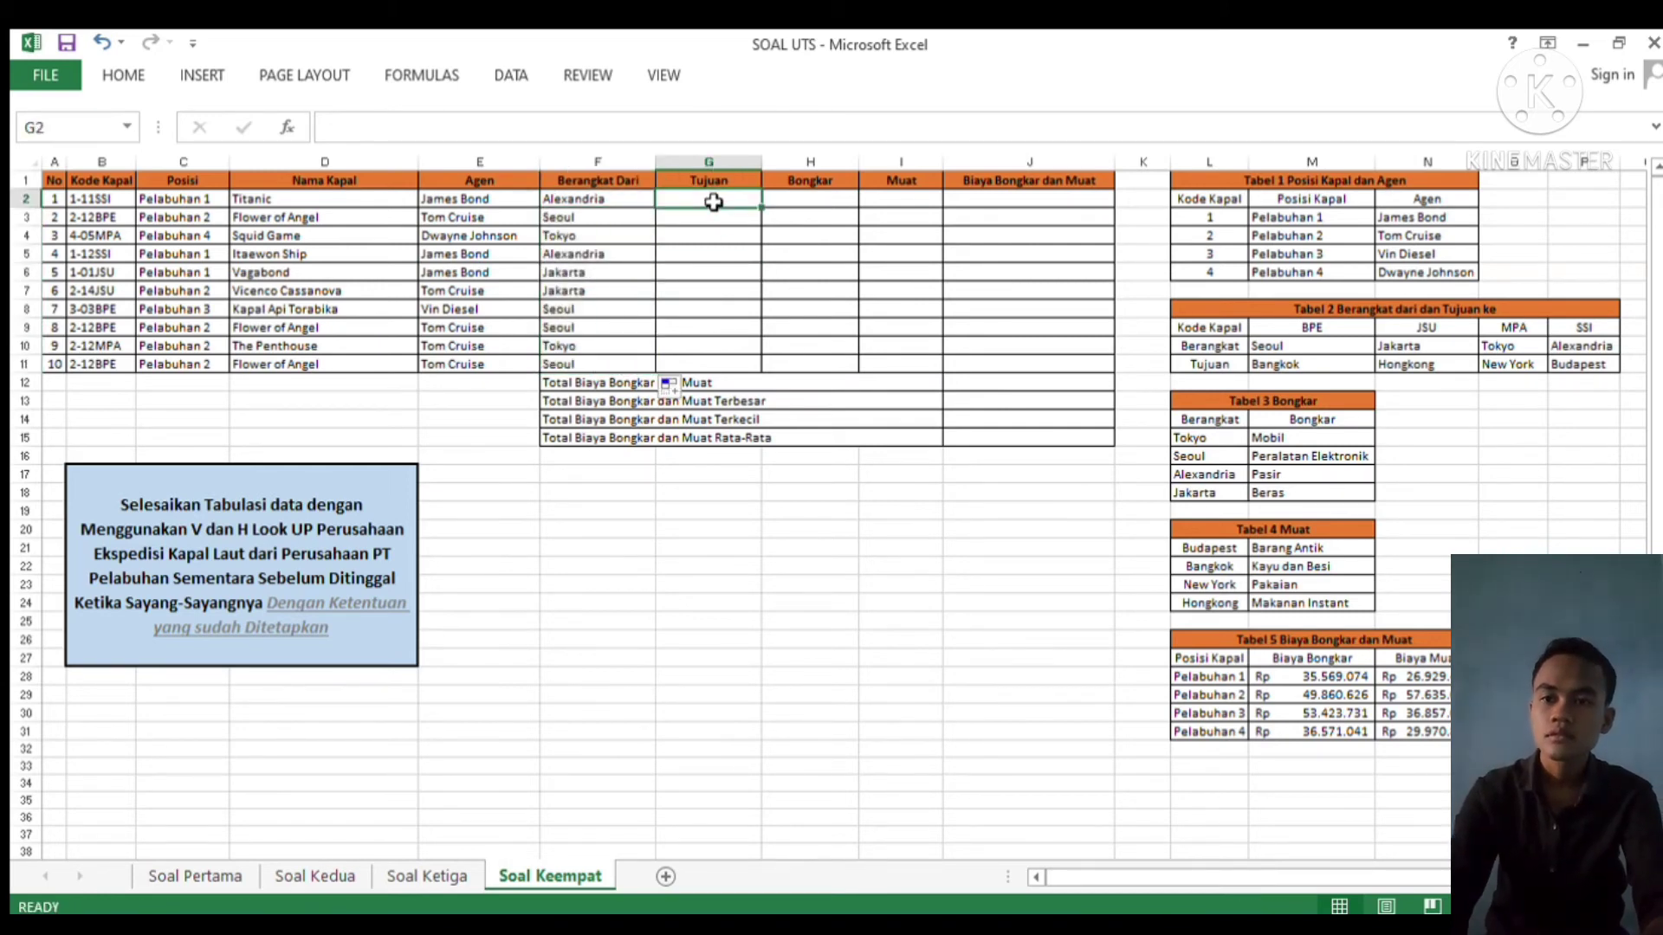
pyautogui.click(640, 208)
pyautogui.click(698, 208)
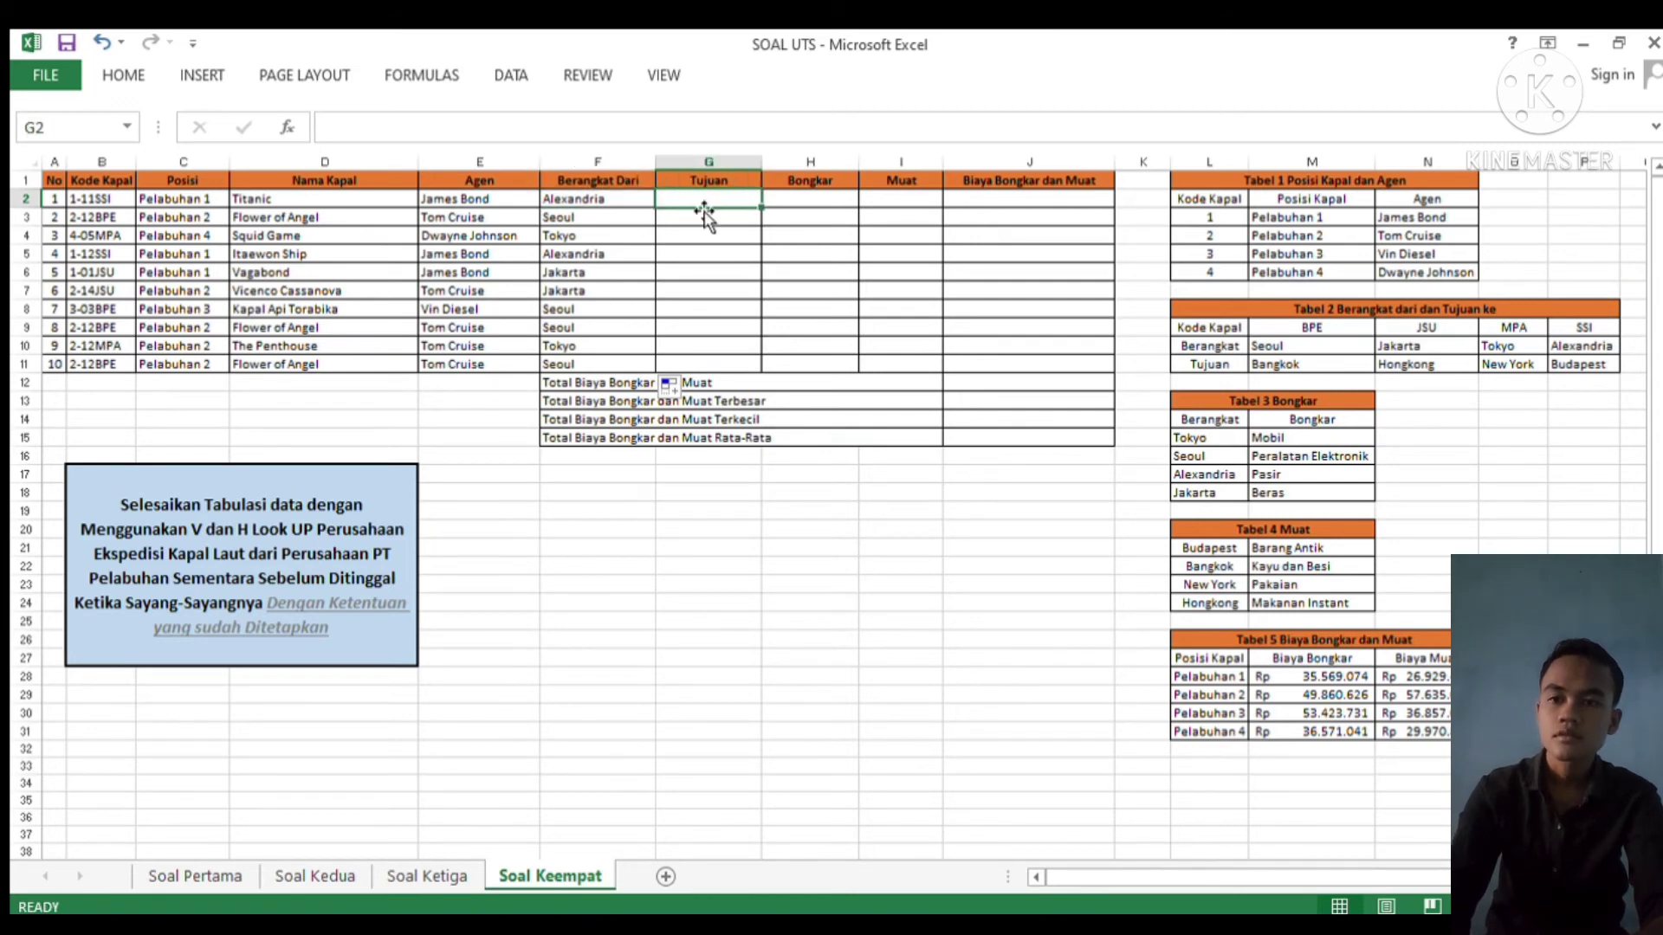
pyautogui.click(630, 199)
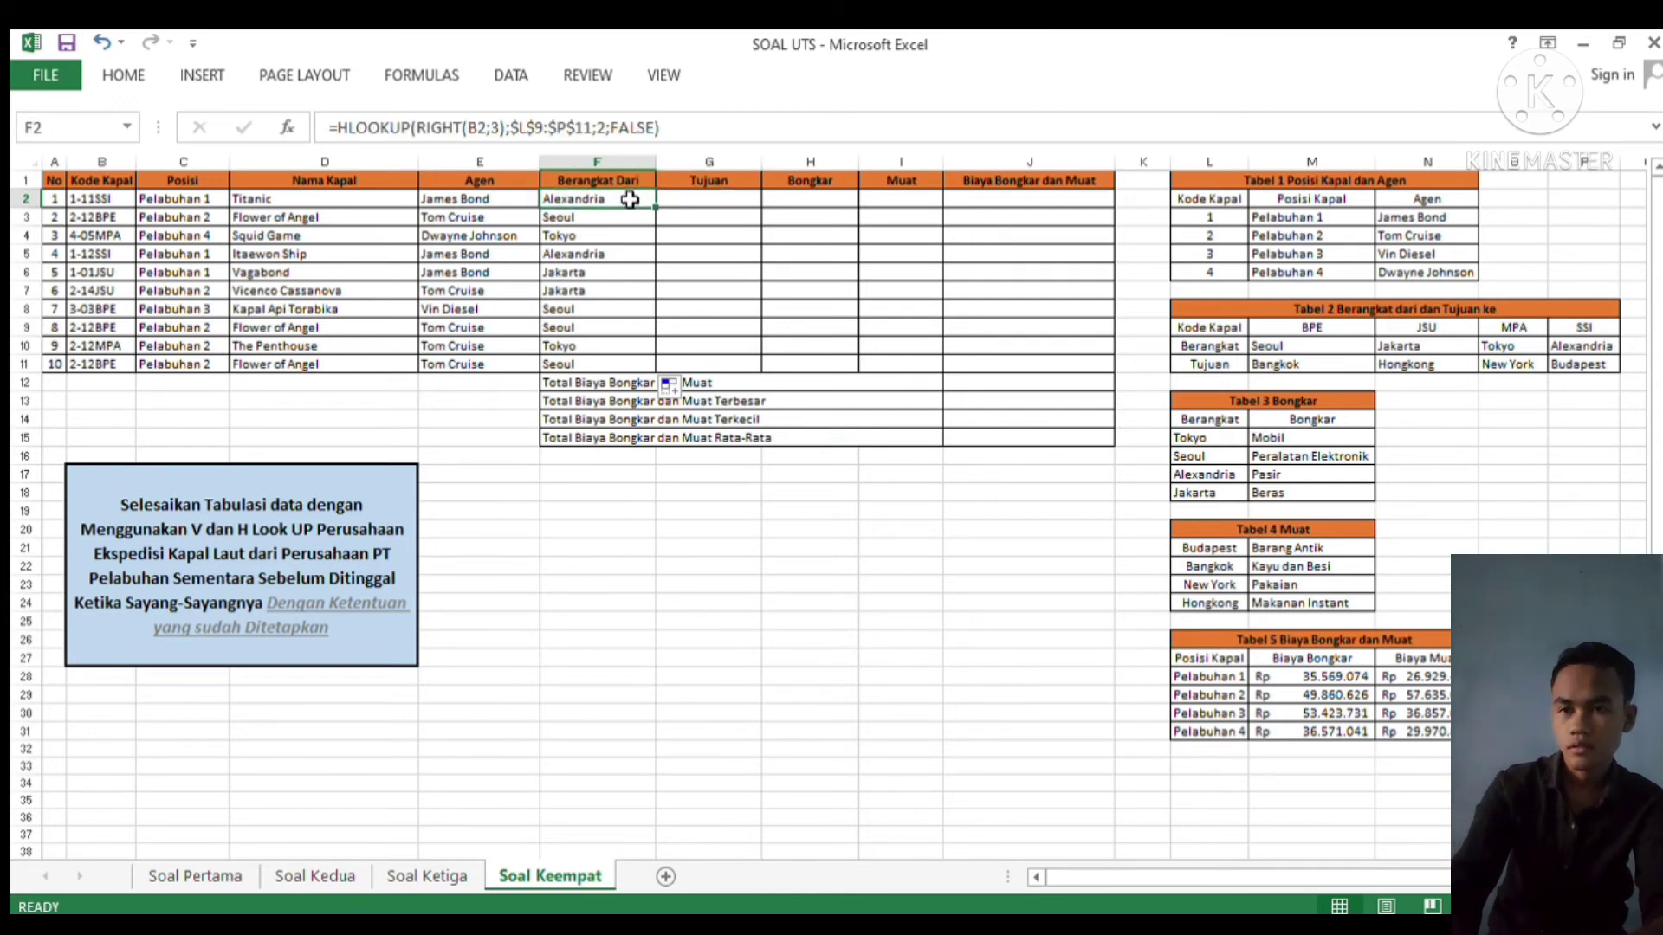
pyautogui.click(704, 197)
pyautogui.click(589, 205)
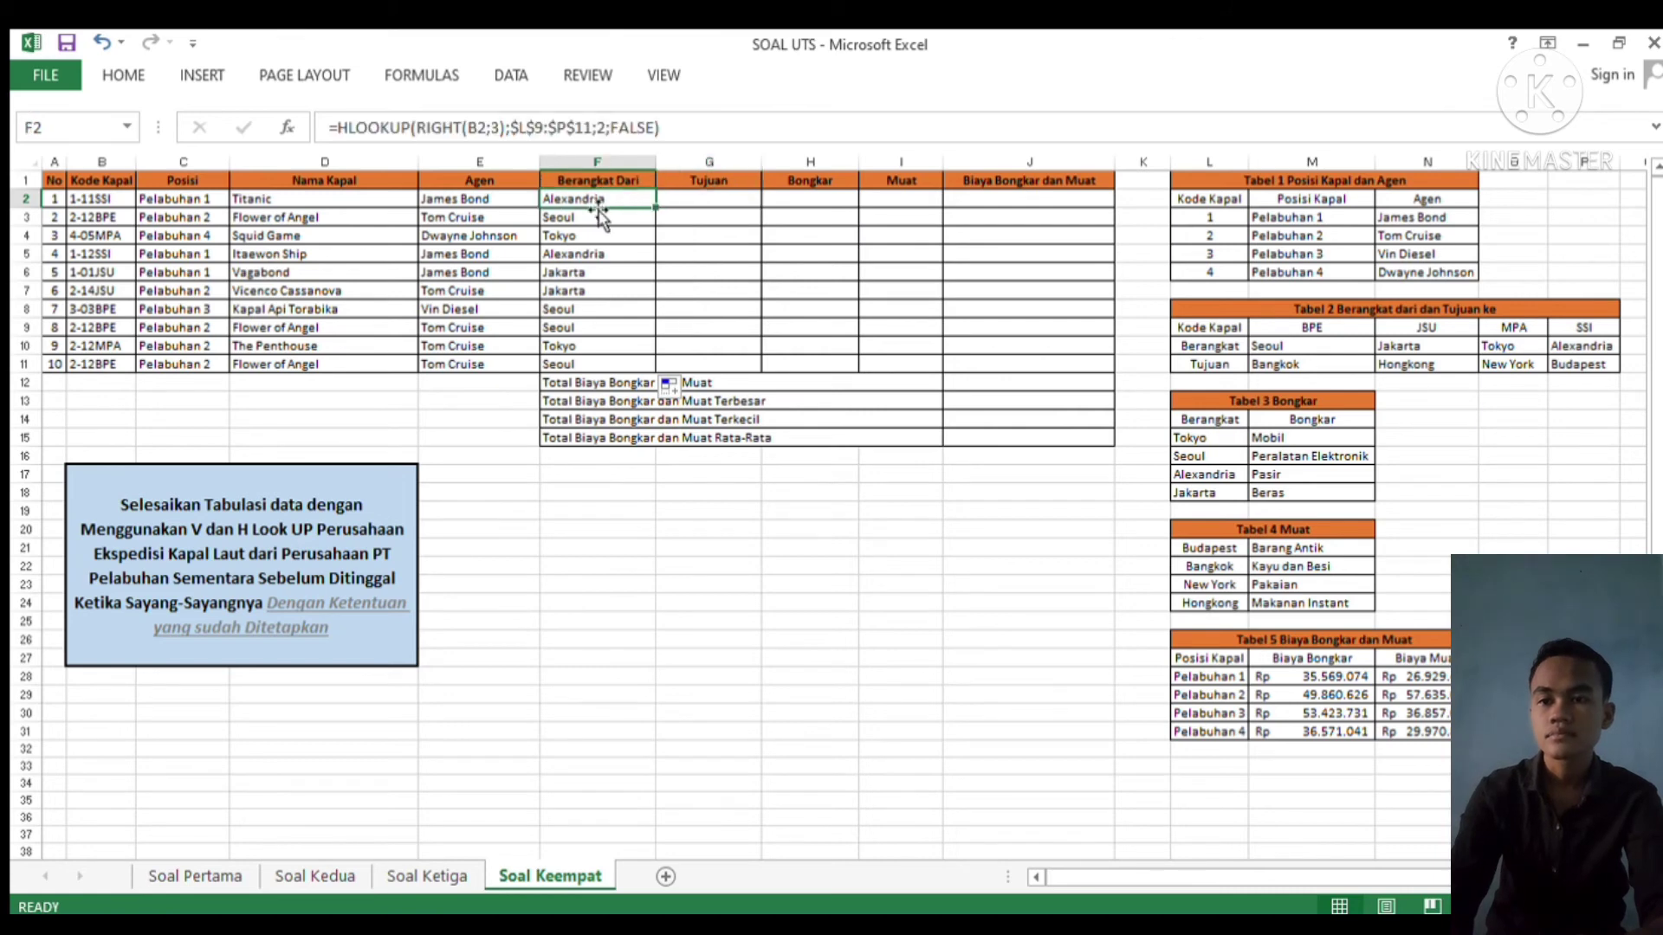
pyautogui.click(332, 134)
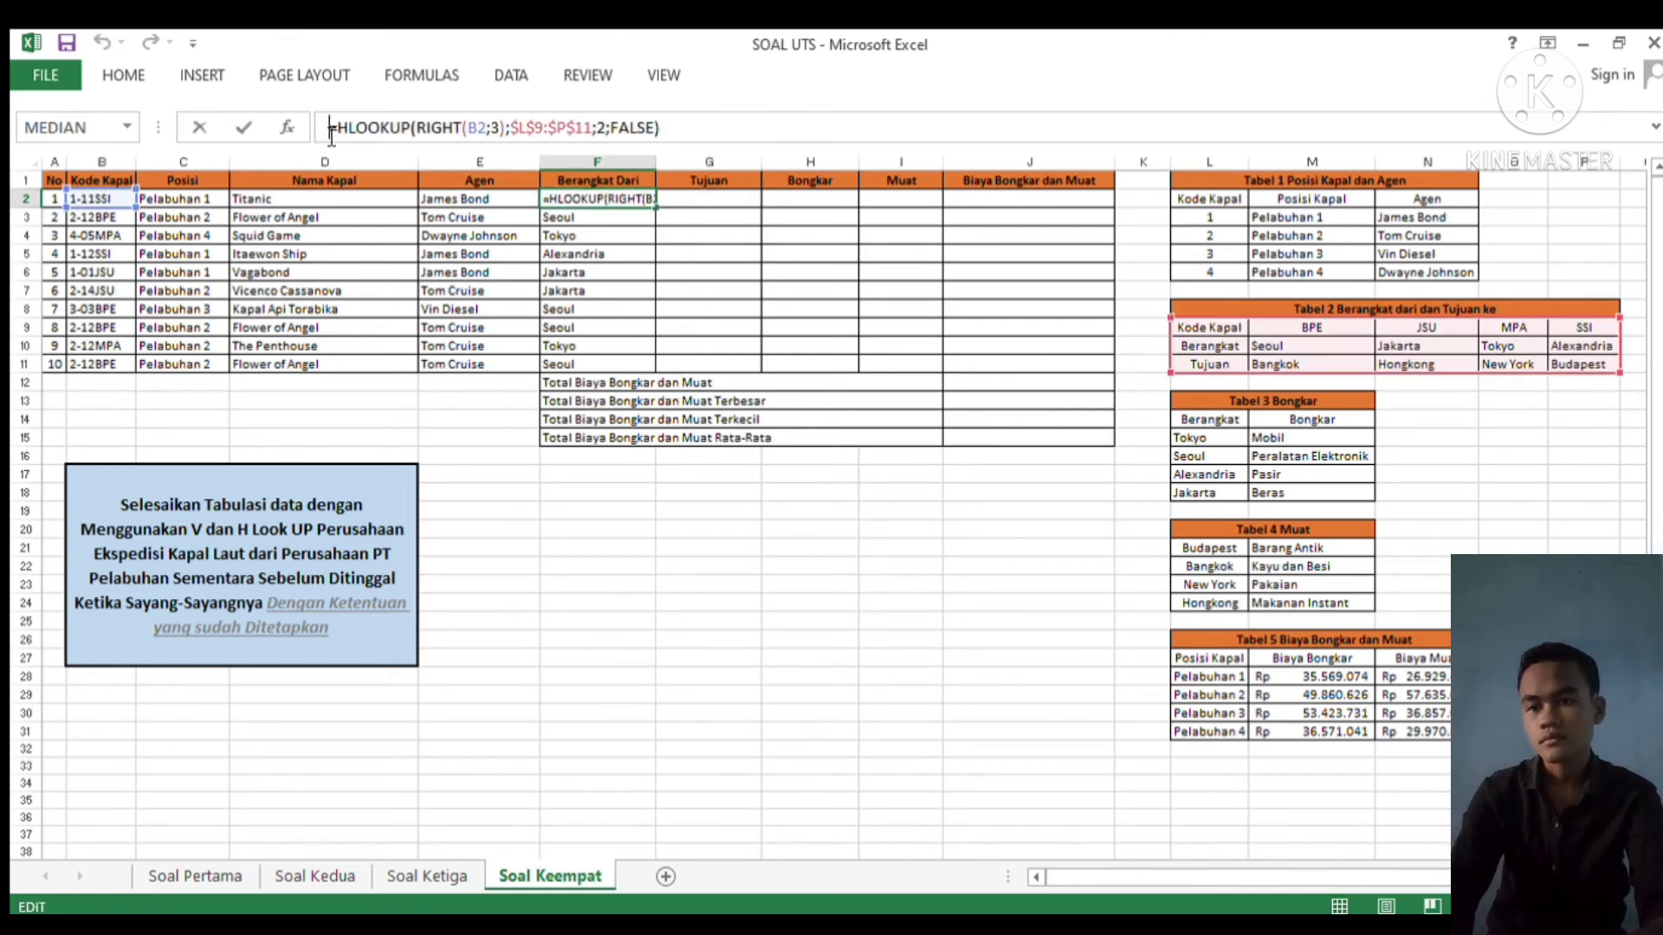
pyautogui.write("'")
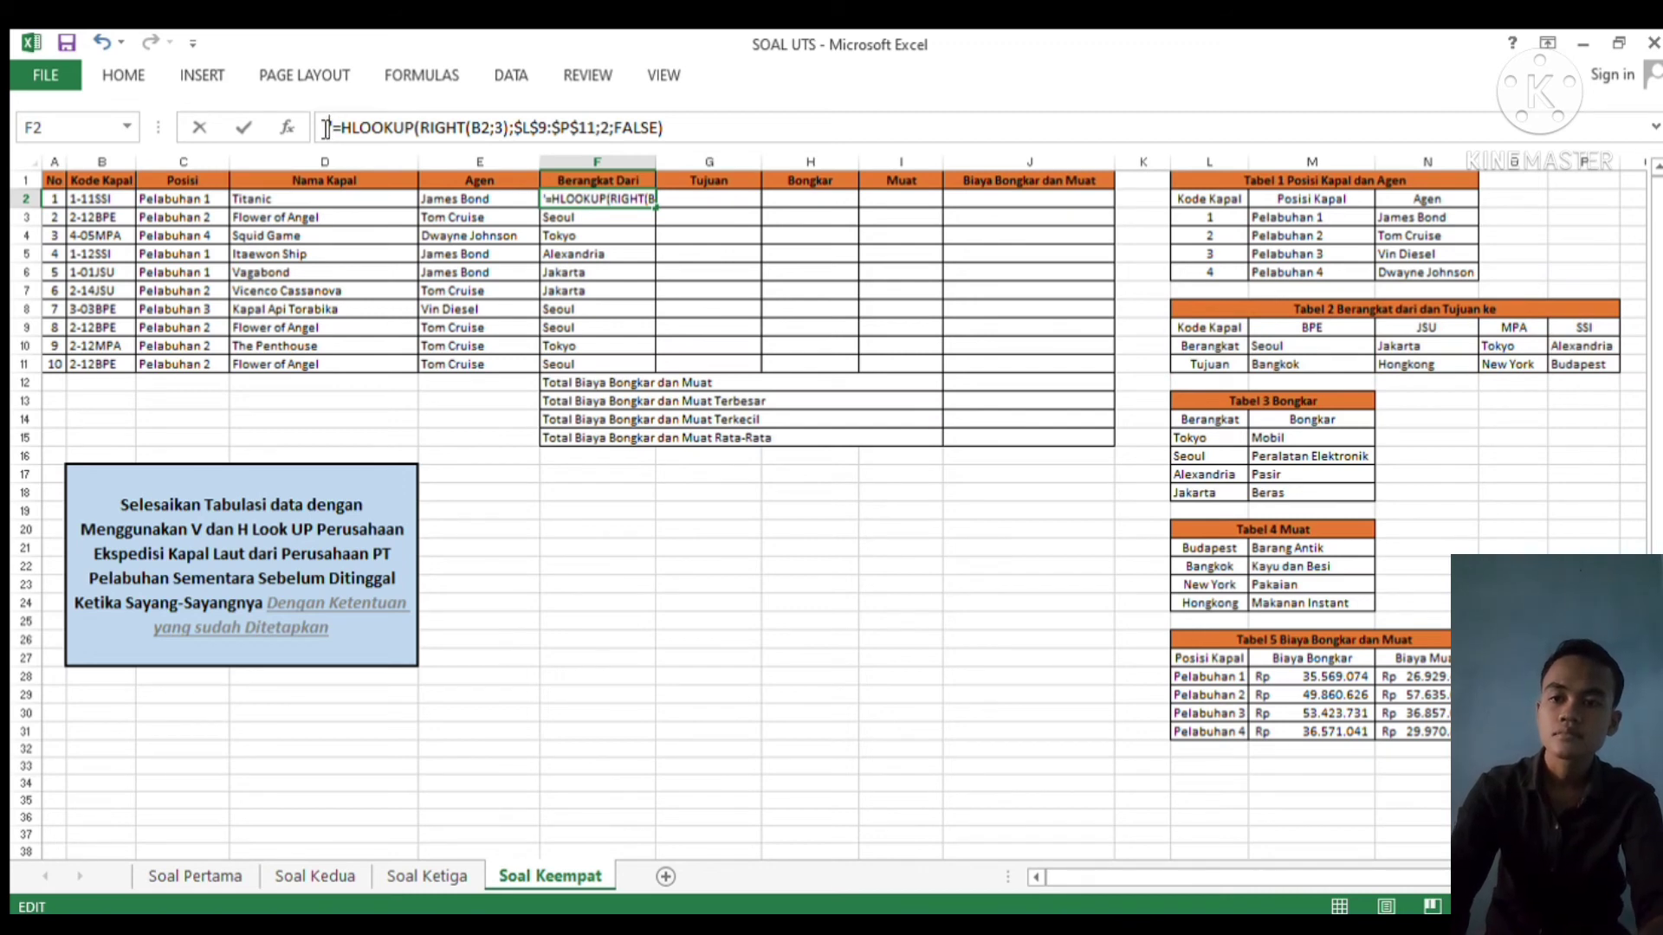
pyautogui.moveTo(326, 129); pyautogui.dragTo(672, 128)
pyautogui.hotkey('ctrl', 'c')
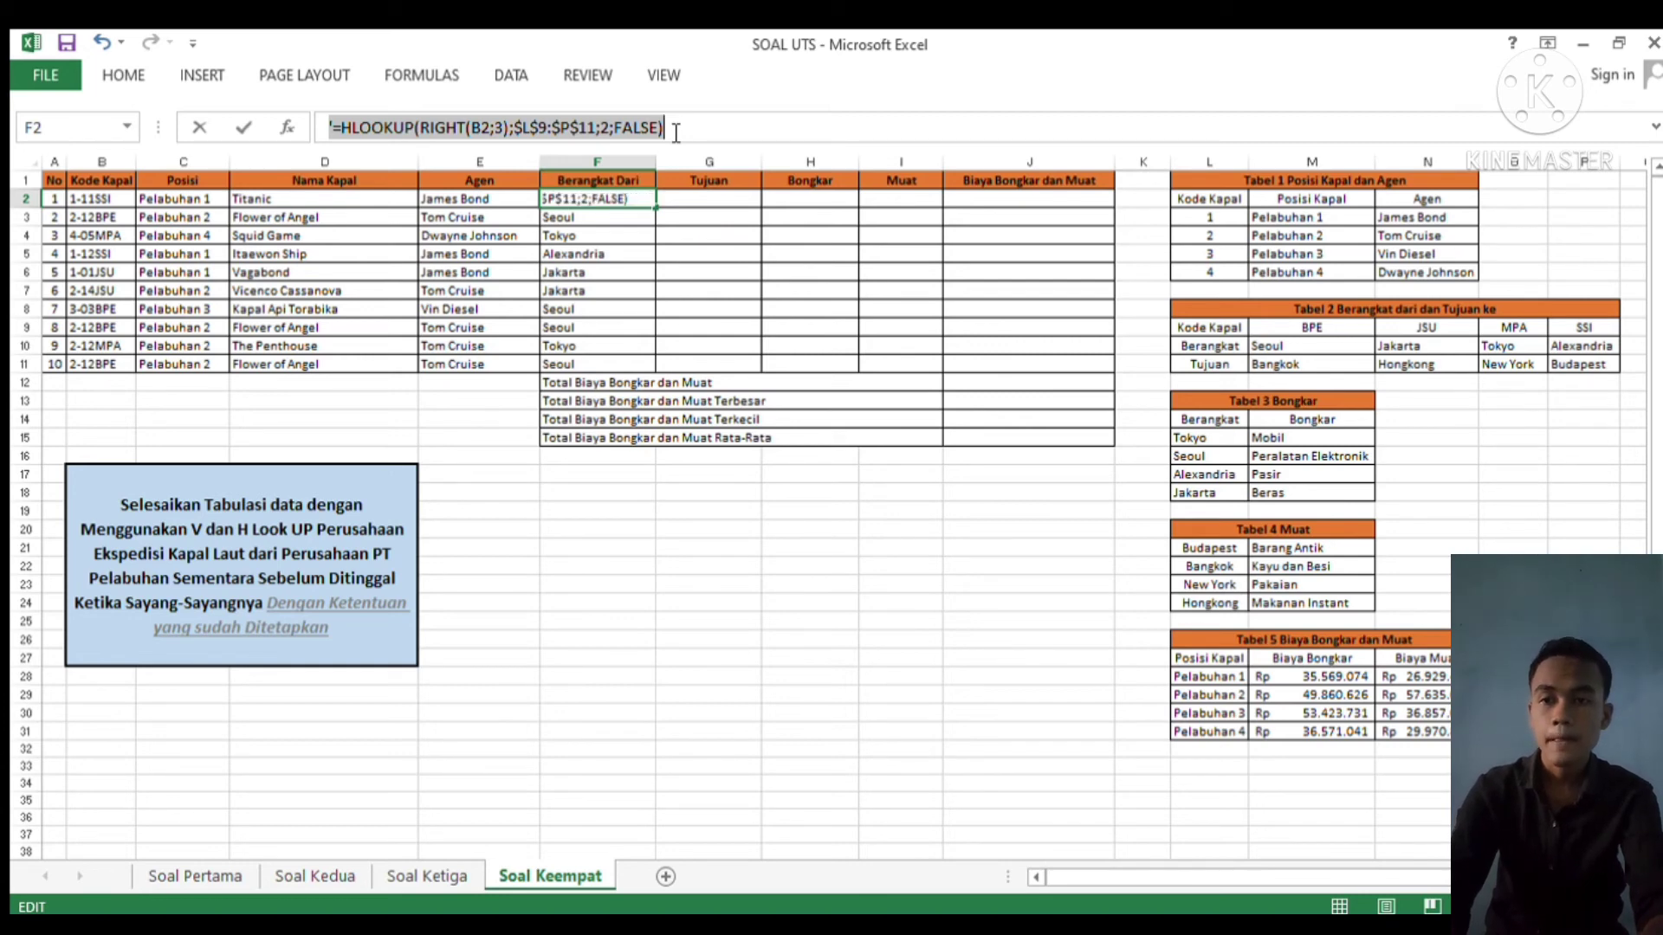
pyautogui.press('Return')
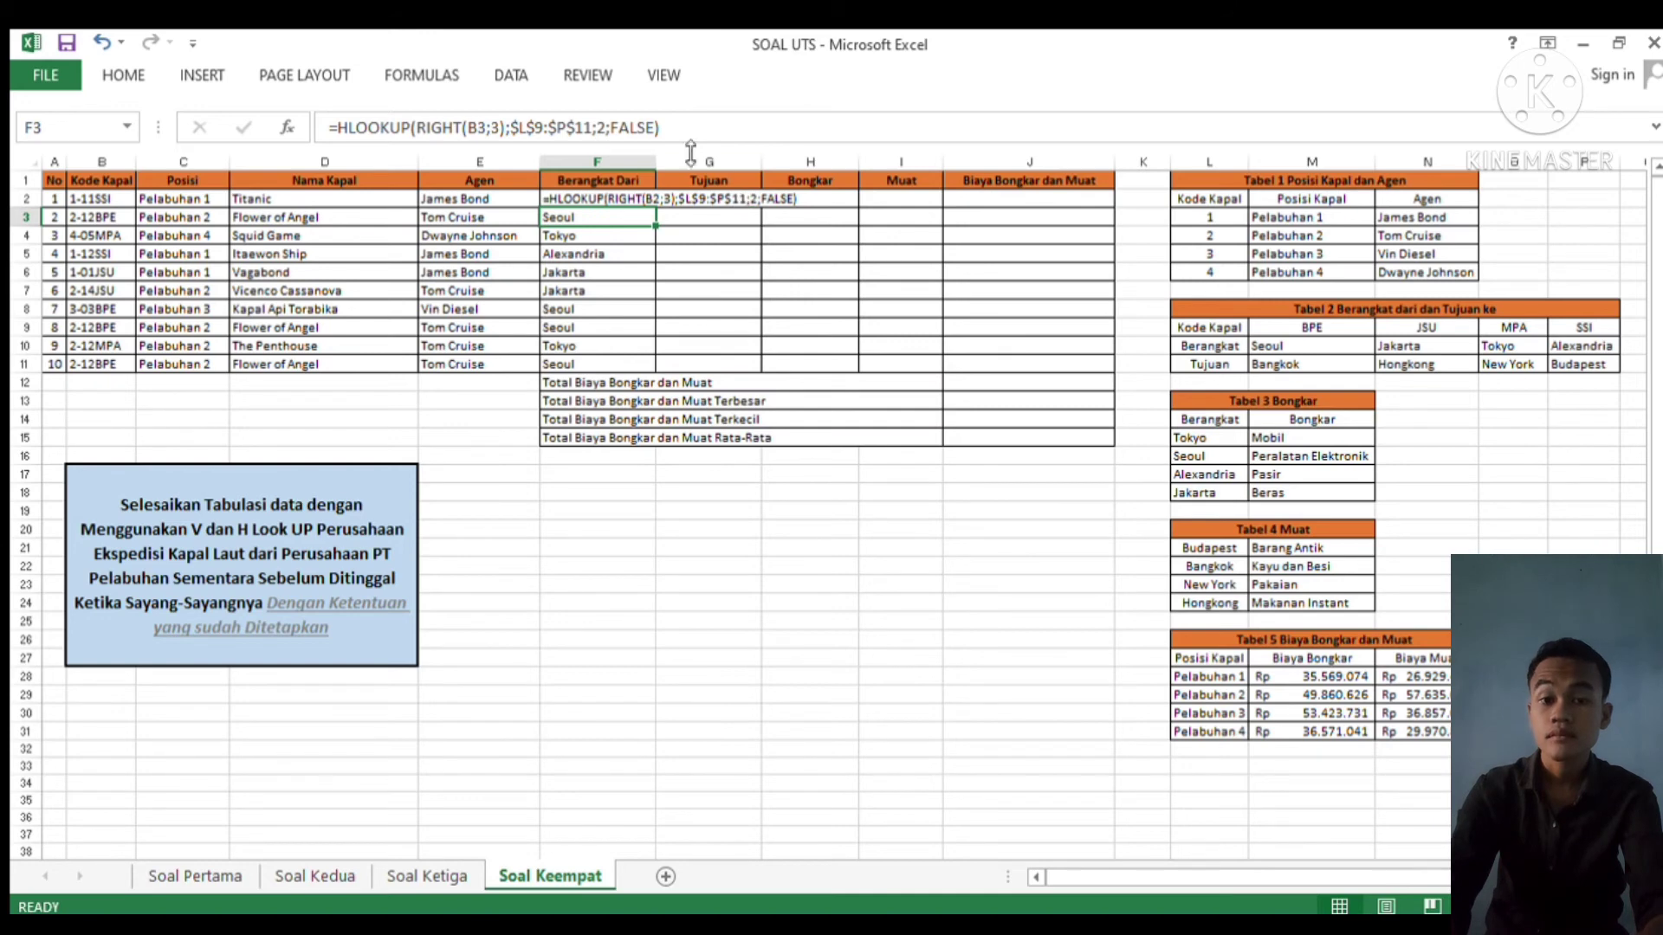
# Remove the leading apostrophe from F2 to restore the working HLOOKUP formula
pyautogui.click(684, 143)
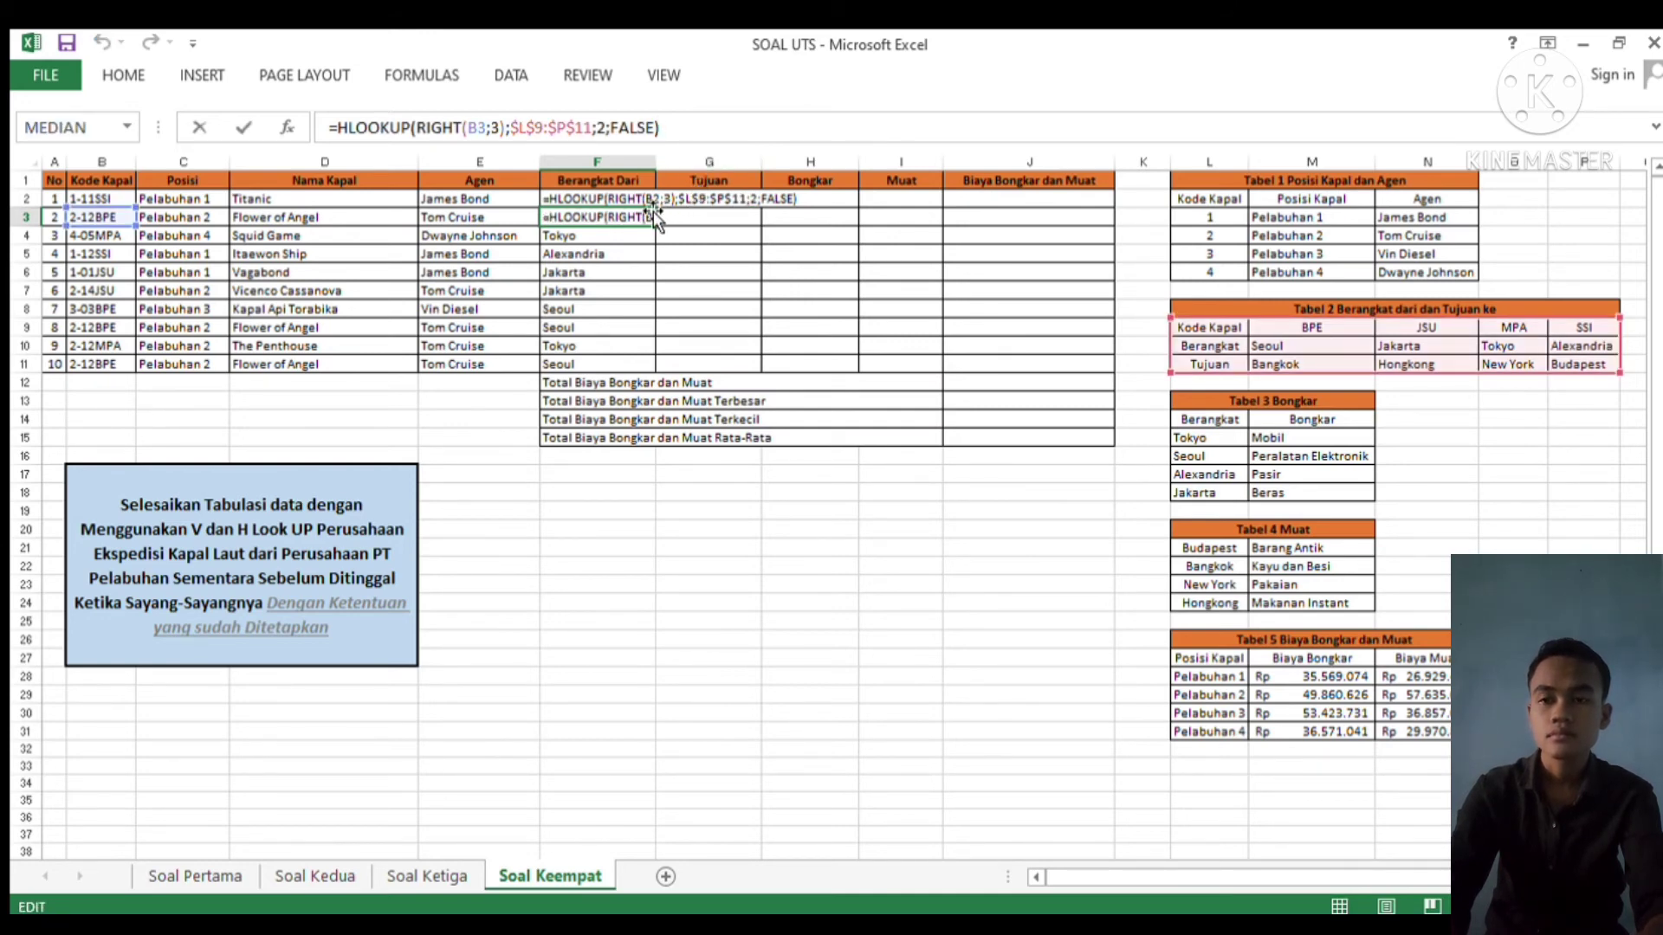
pyautogui.press('Return')
pyautogui.click(635, 198)
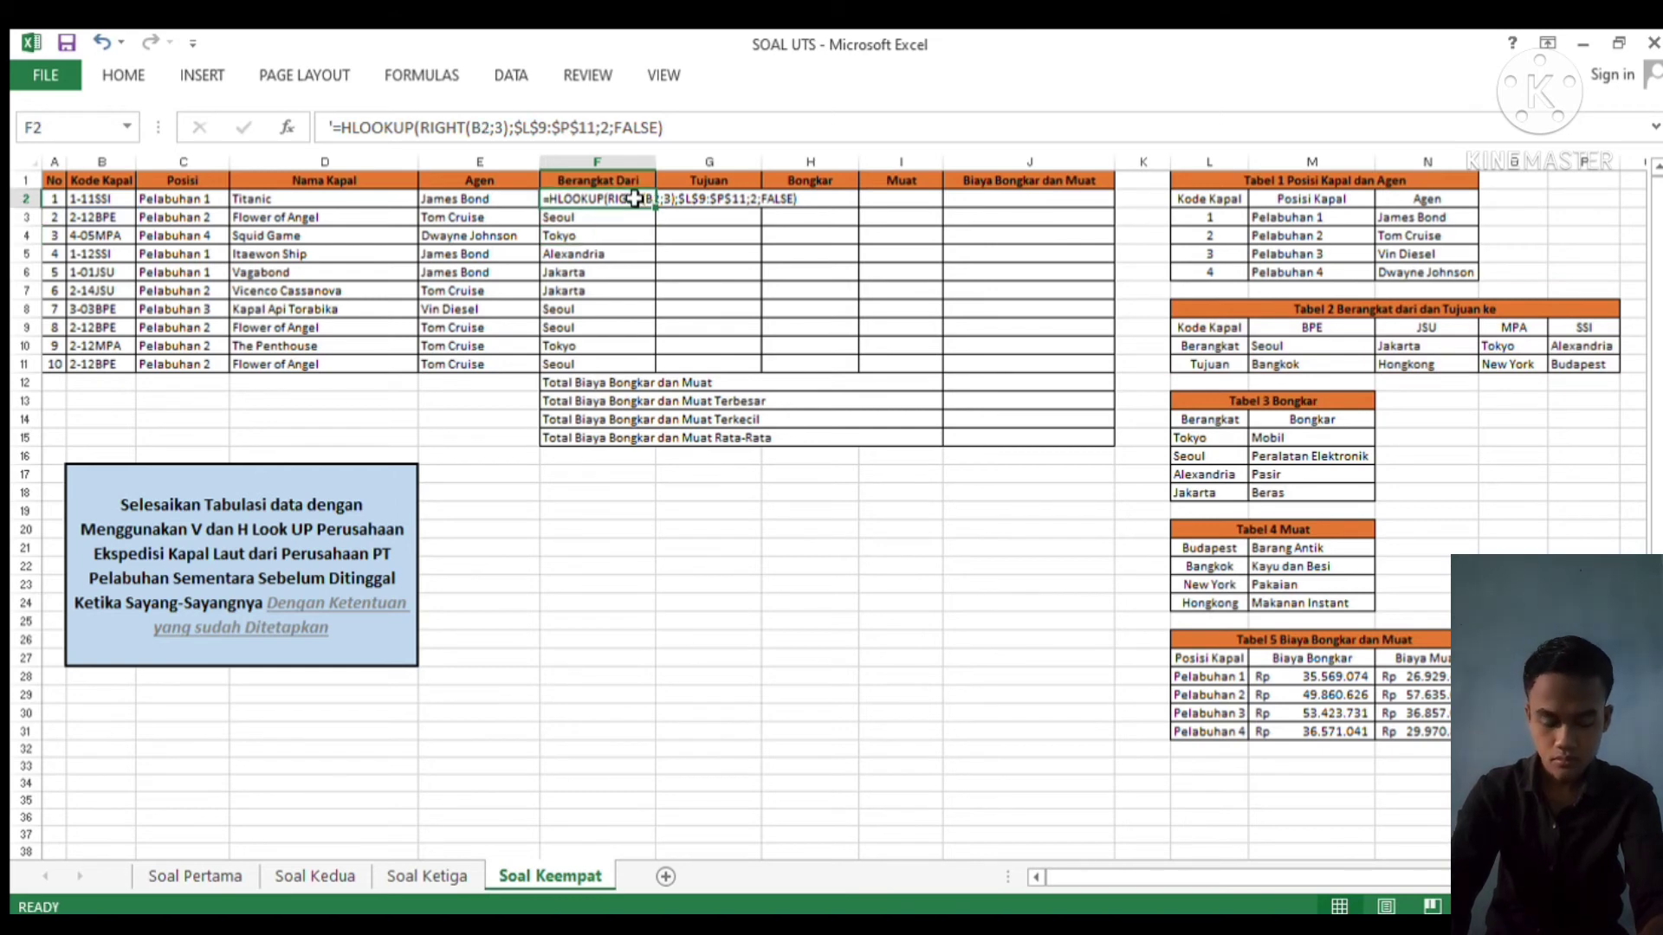
pyautogui.click(336, 128)
pyautogui.press('BackSpace')
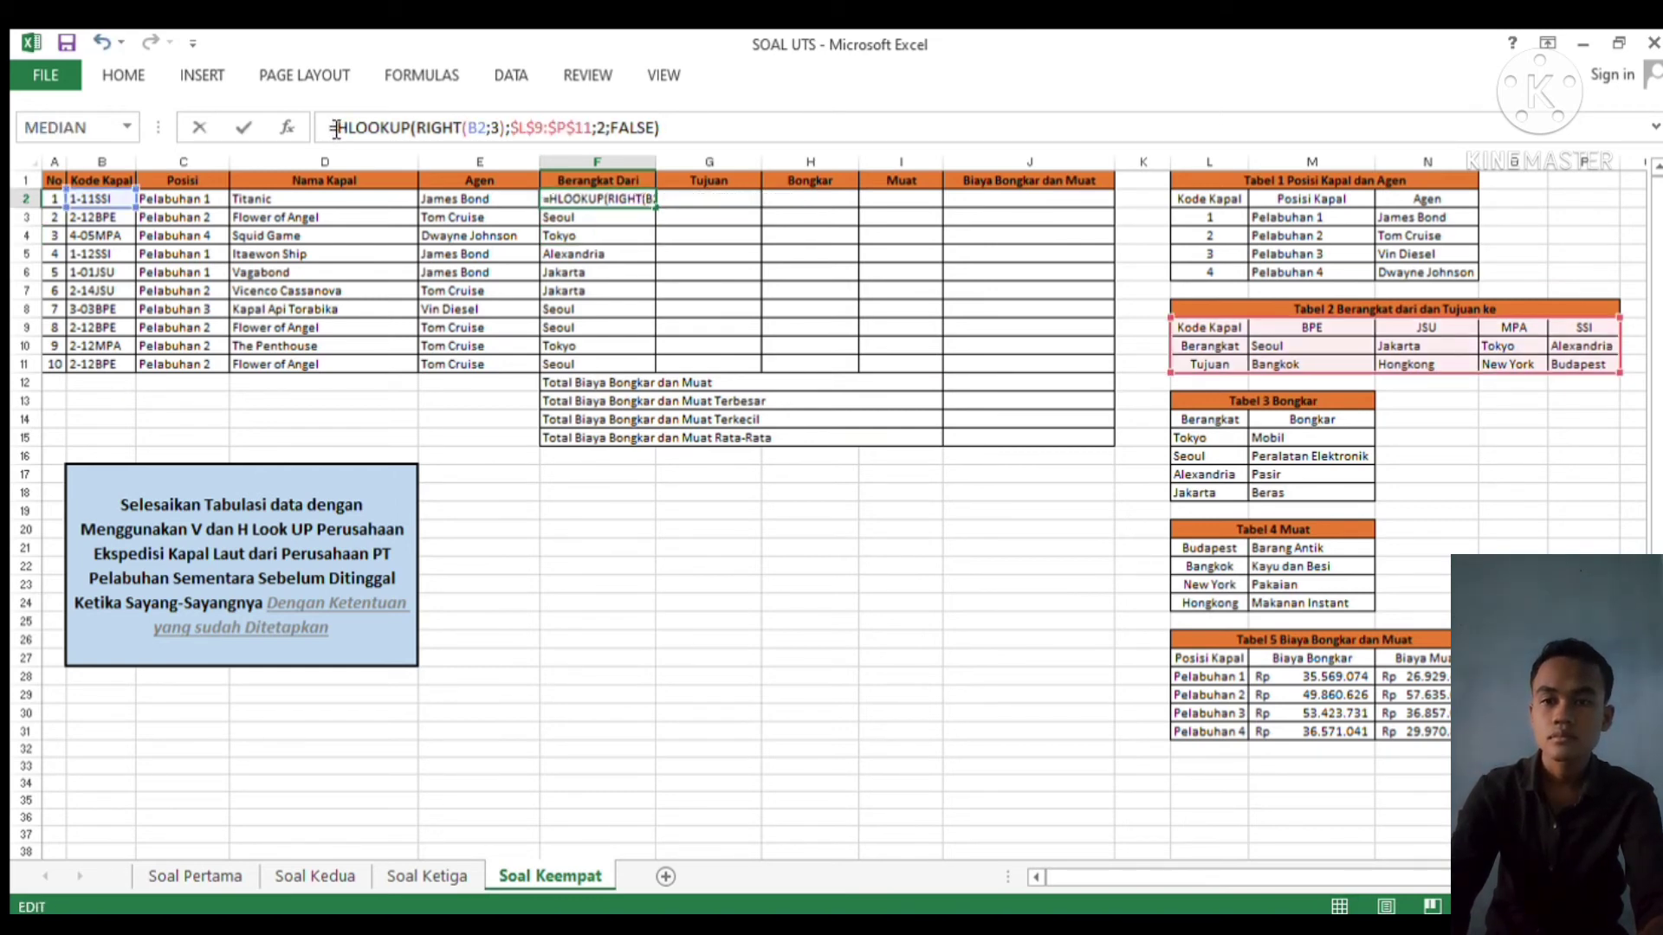
pyautogui.press('Return')
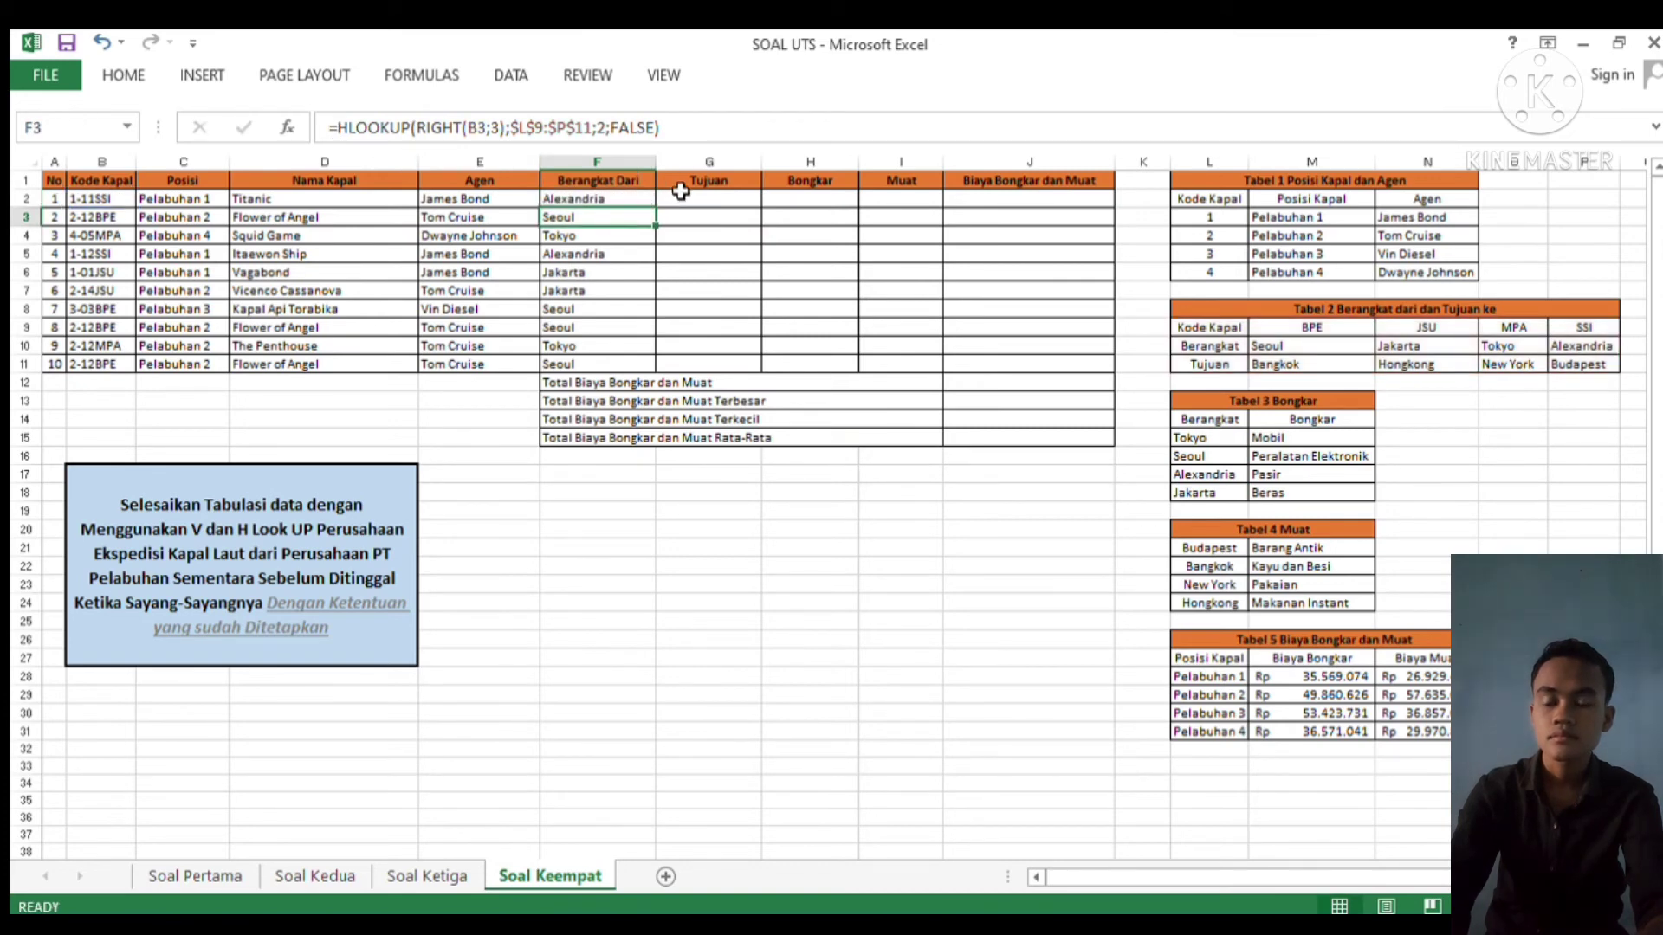
# Paste the copied HLOOKUP text into Tujuan cell G2 and remove its leading apostrophe
pyautogui.click(699, 199)
pyautogui.hotkey('ctrl', 'v')
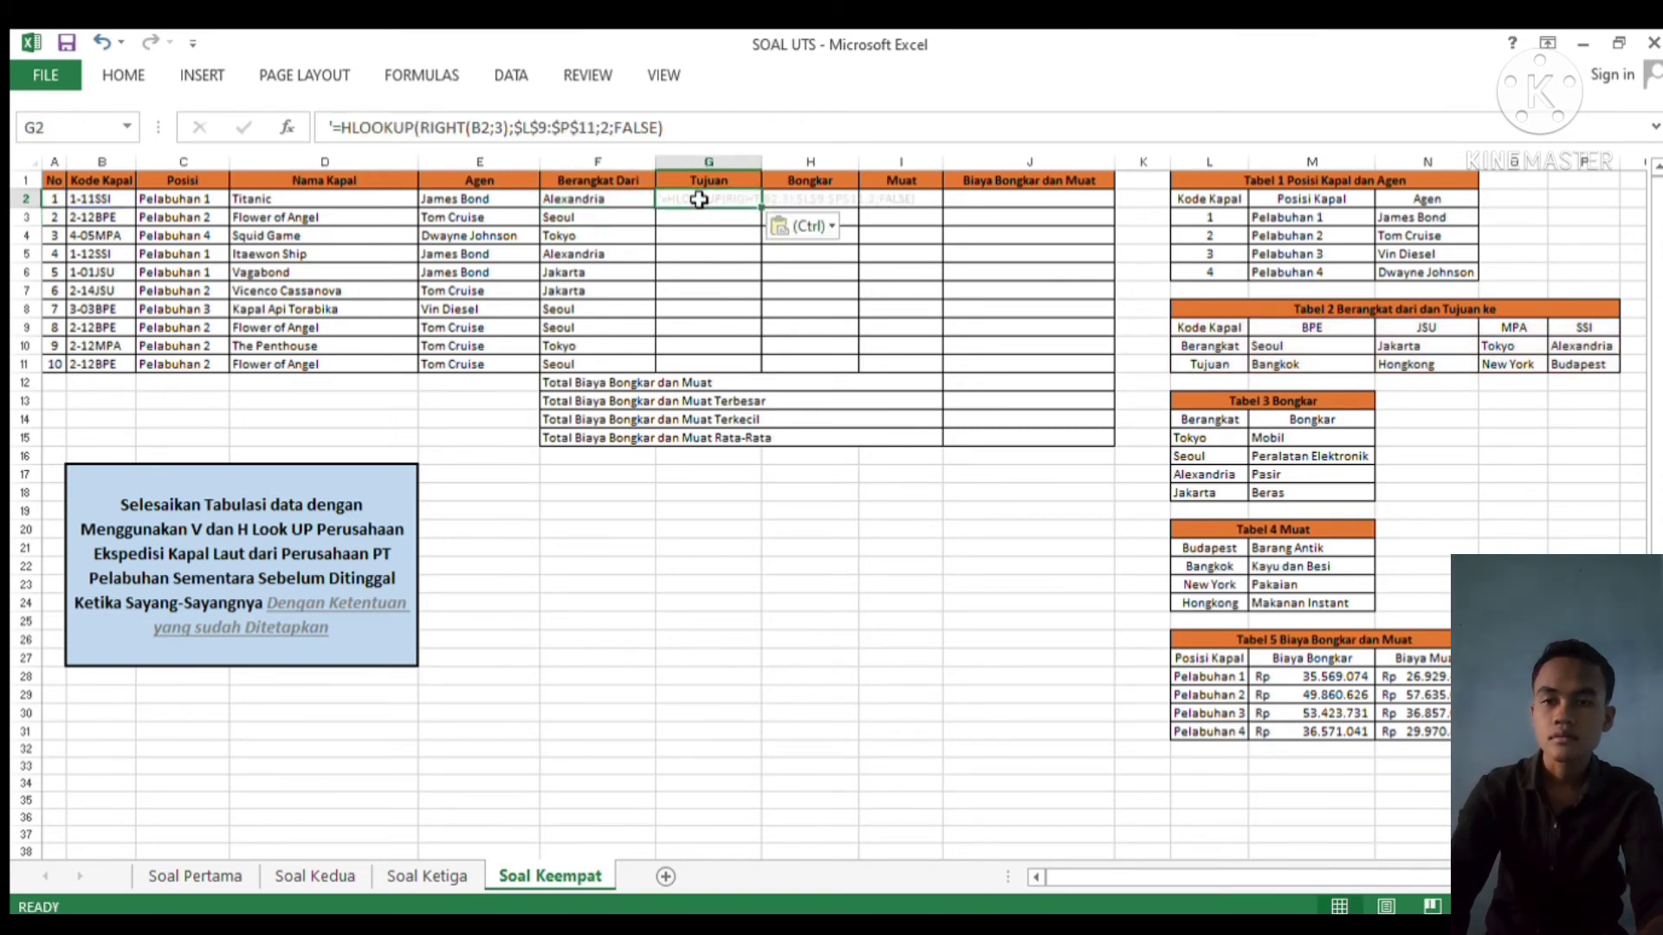
pyautogui.click(333, 136)
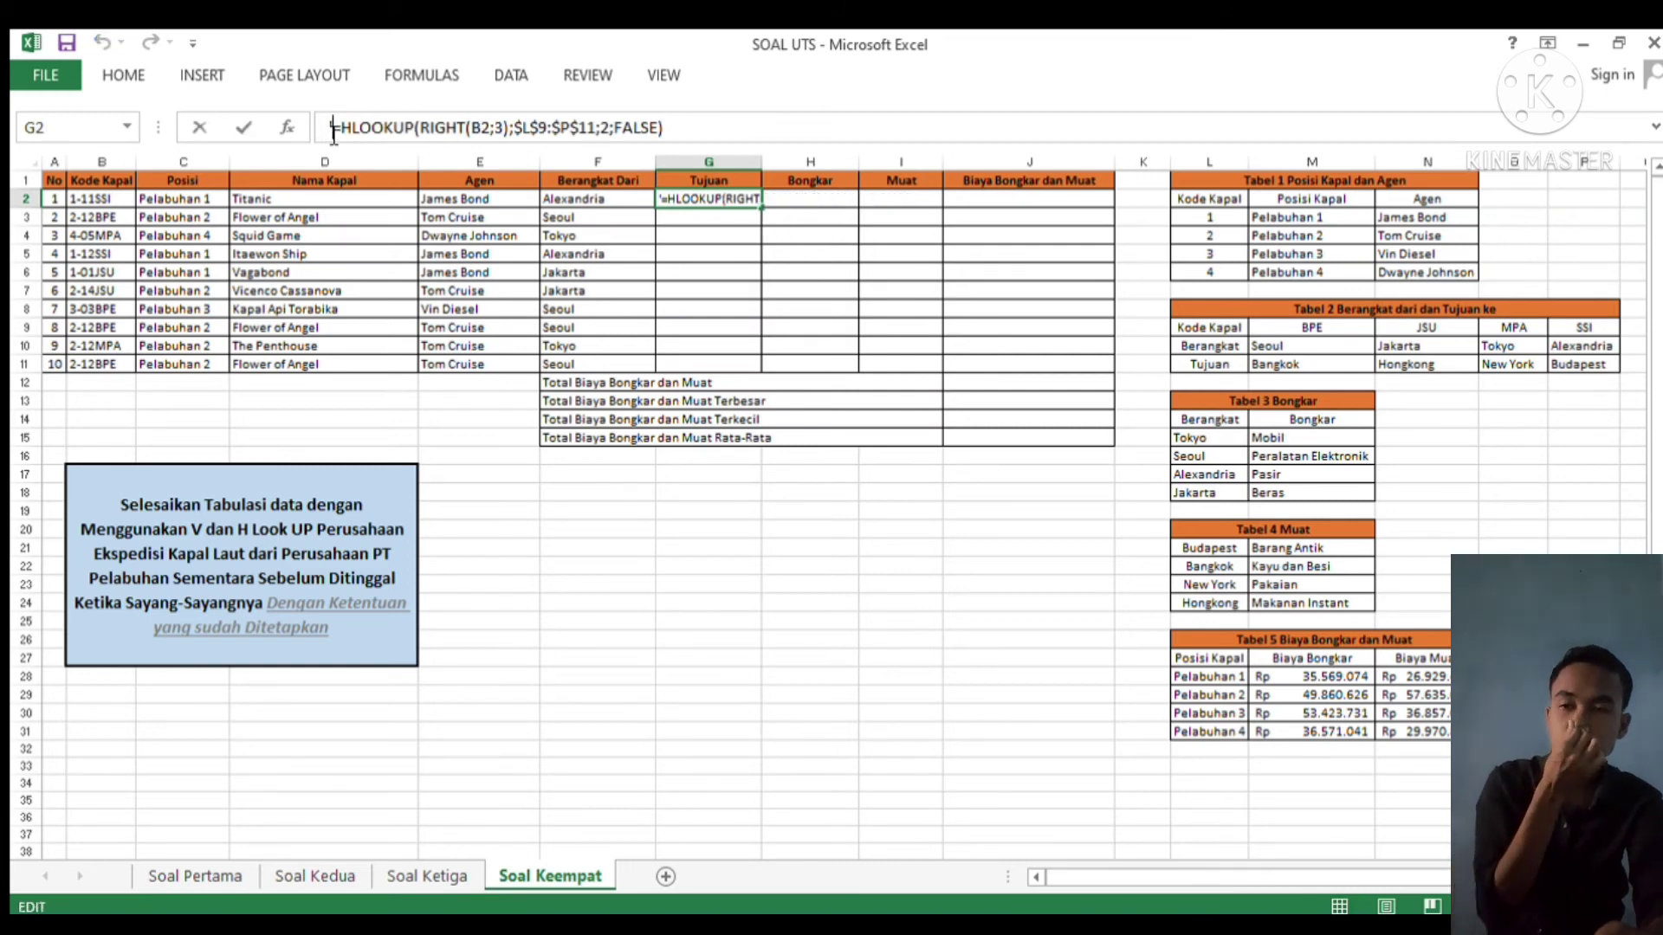
pyautogui.press('Delete')
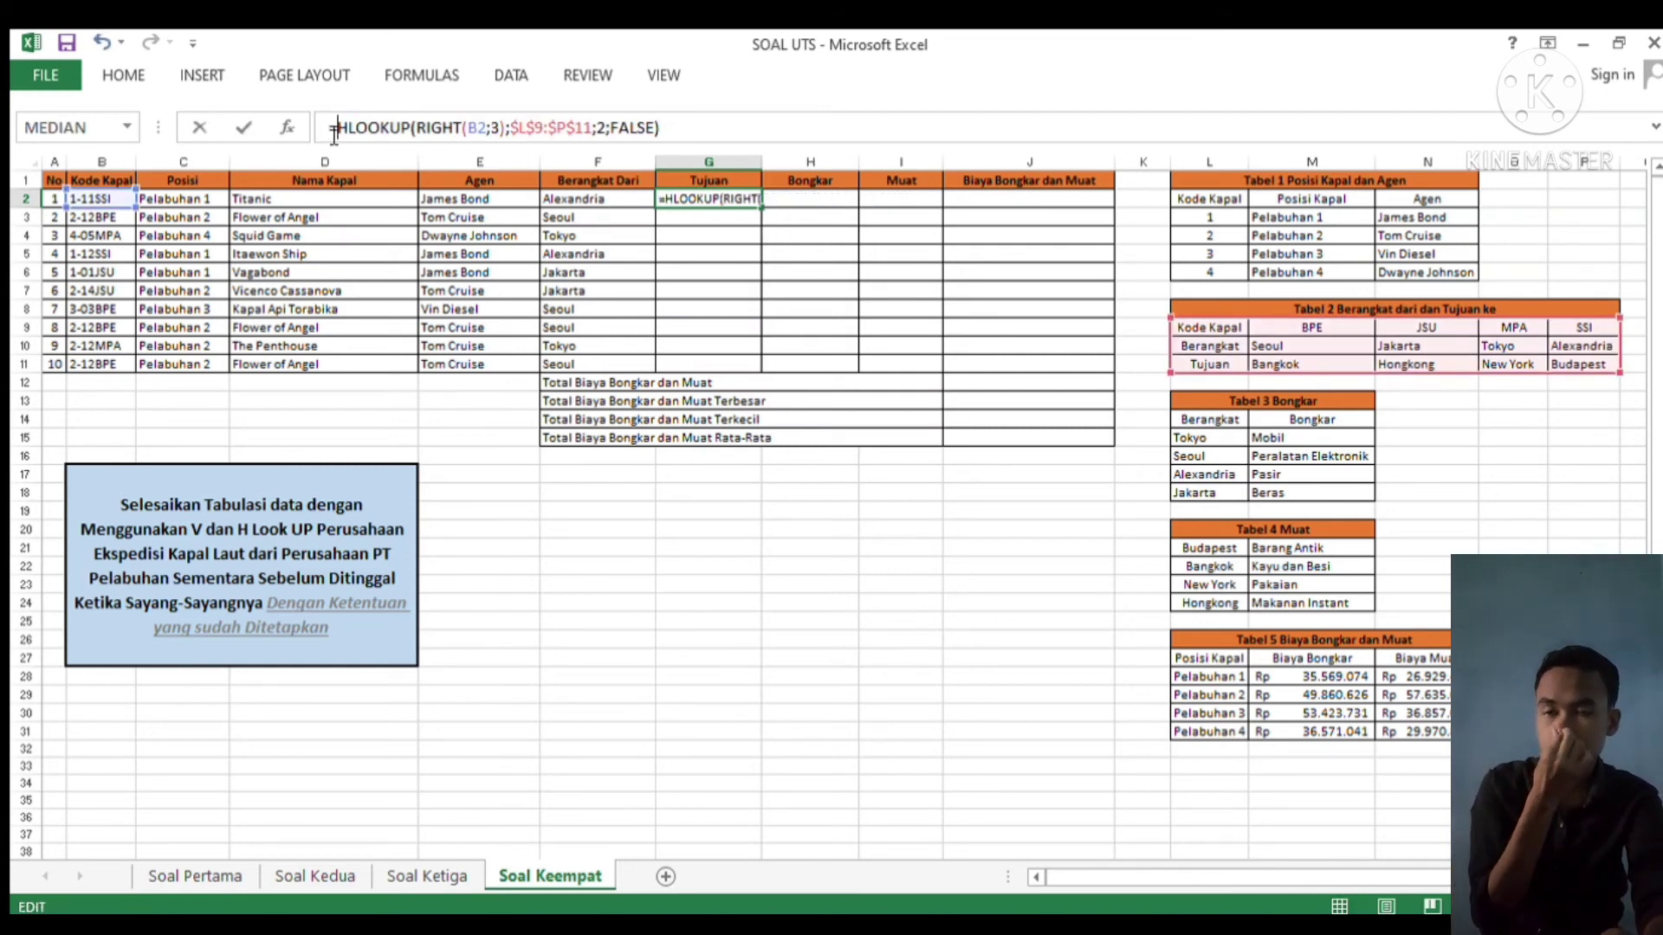
# Change the HLOOKUP row index in G2 to 3 and enter the Tujuan formula
pyautogui.press('Right')
pyautogui.press('Right')
pyautogui.press('Right')
pyautogui.press('Right')
pyautogui.press('Right')
pyautogui.press('Right')
pyautogui.press('Right')
pyautogui.press('Right')
pyautogui.press('Right')
pyautogui.press('Right')
pyautogui.press('Right')
pyautogui.press('Right')
pyautogui.press('Right')
pyautogui.press('Right')
pyautogui.press('Right')
pyautogui.press('Right')
pyautogui.press('Right')
pyautogui.press('Right')
pyautogui.press('Right')
pyautogui.press('Right')
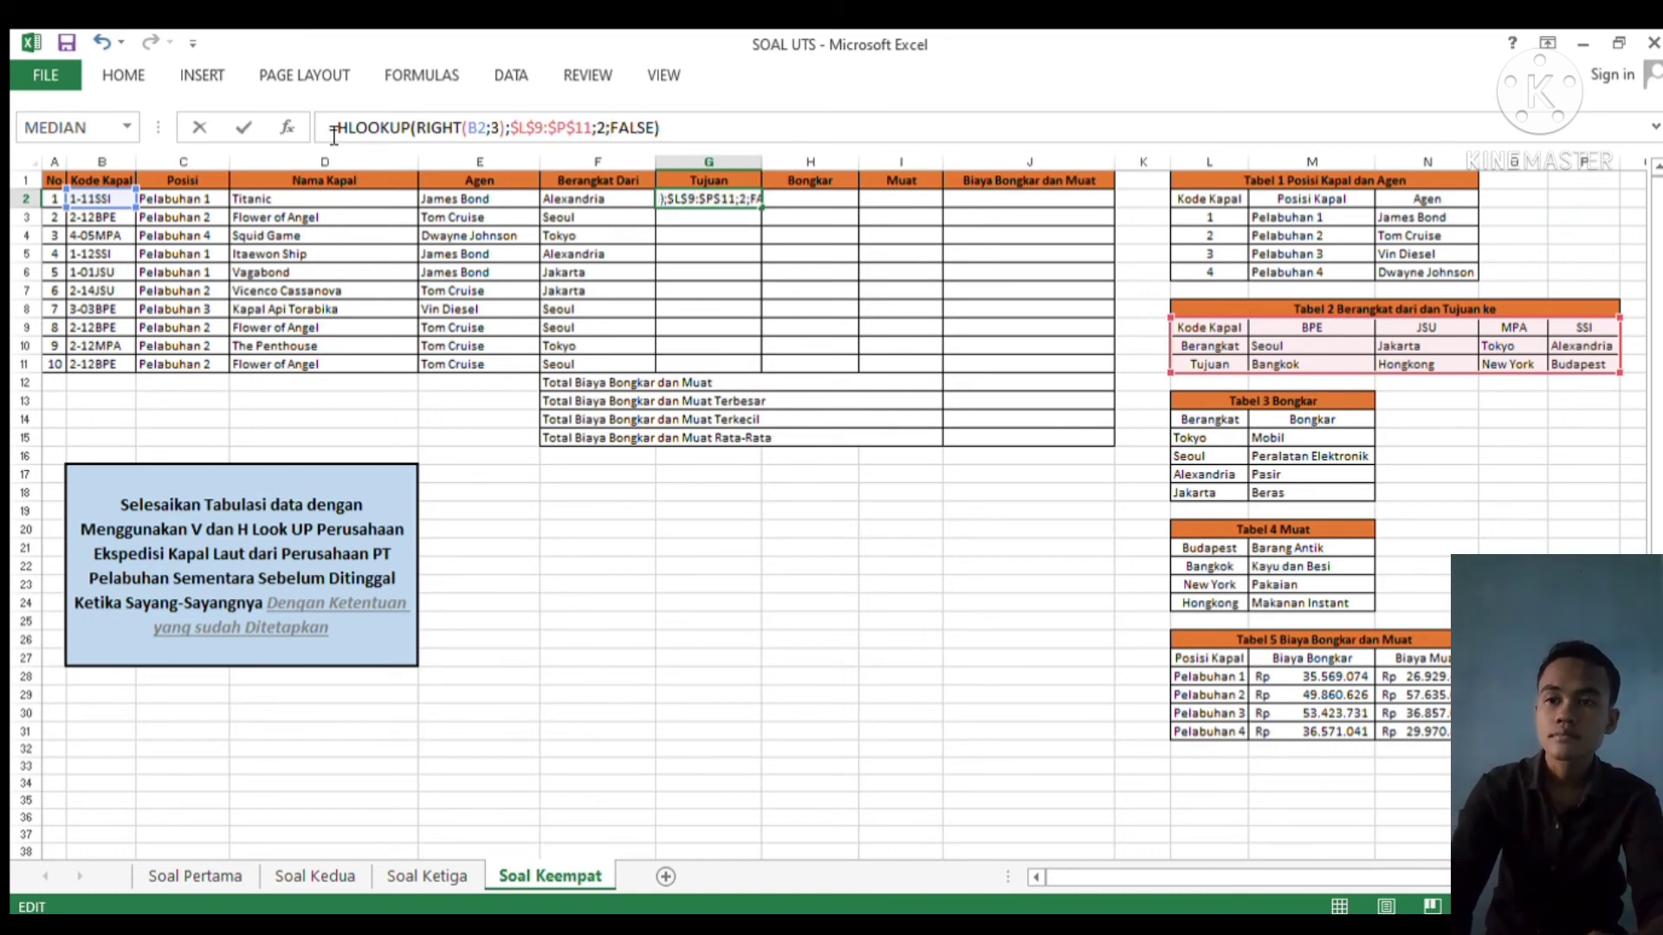
pyautogui.press('BackSpace')
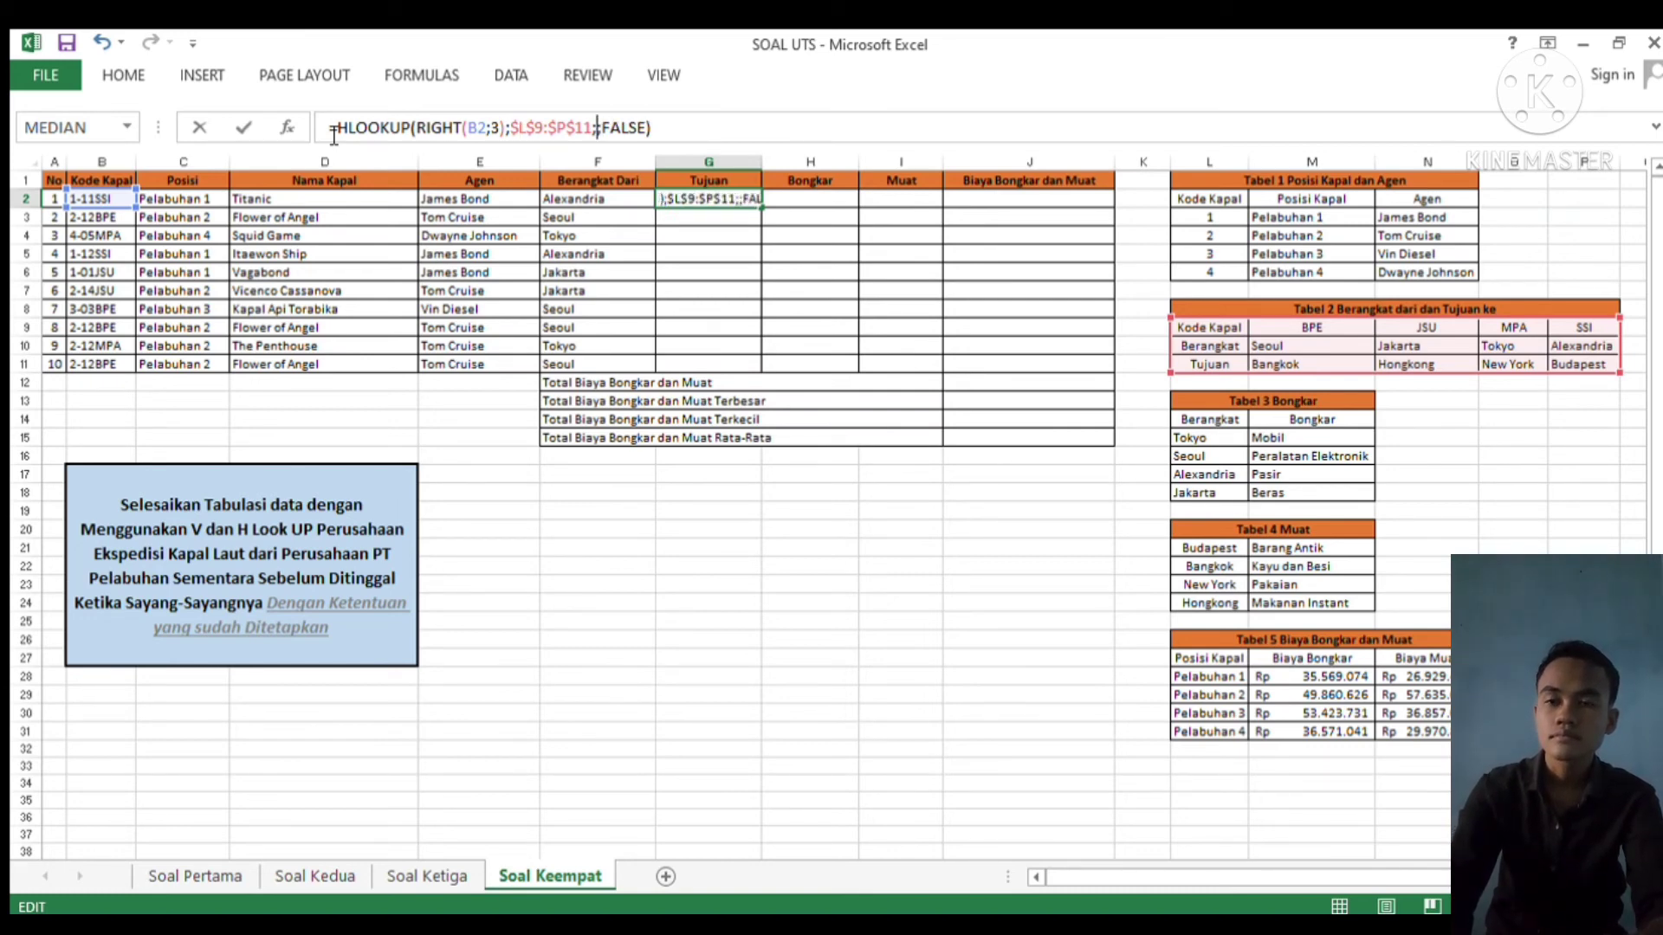
pyautogui.write('3')
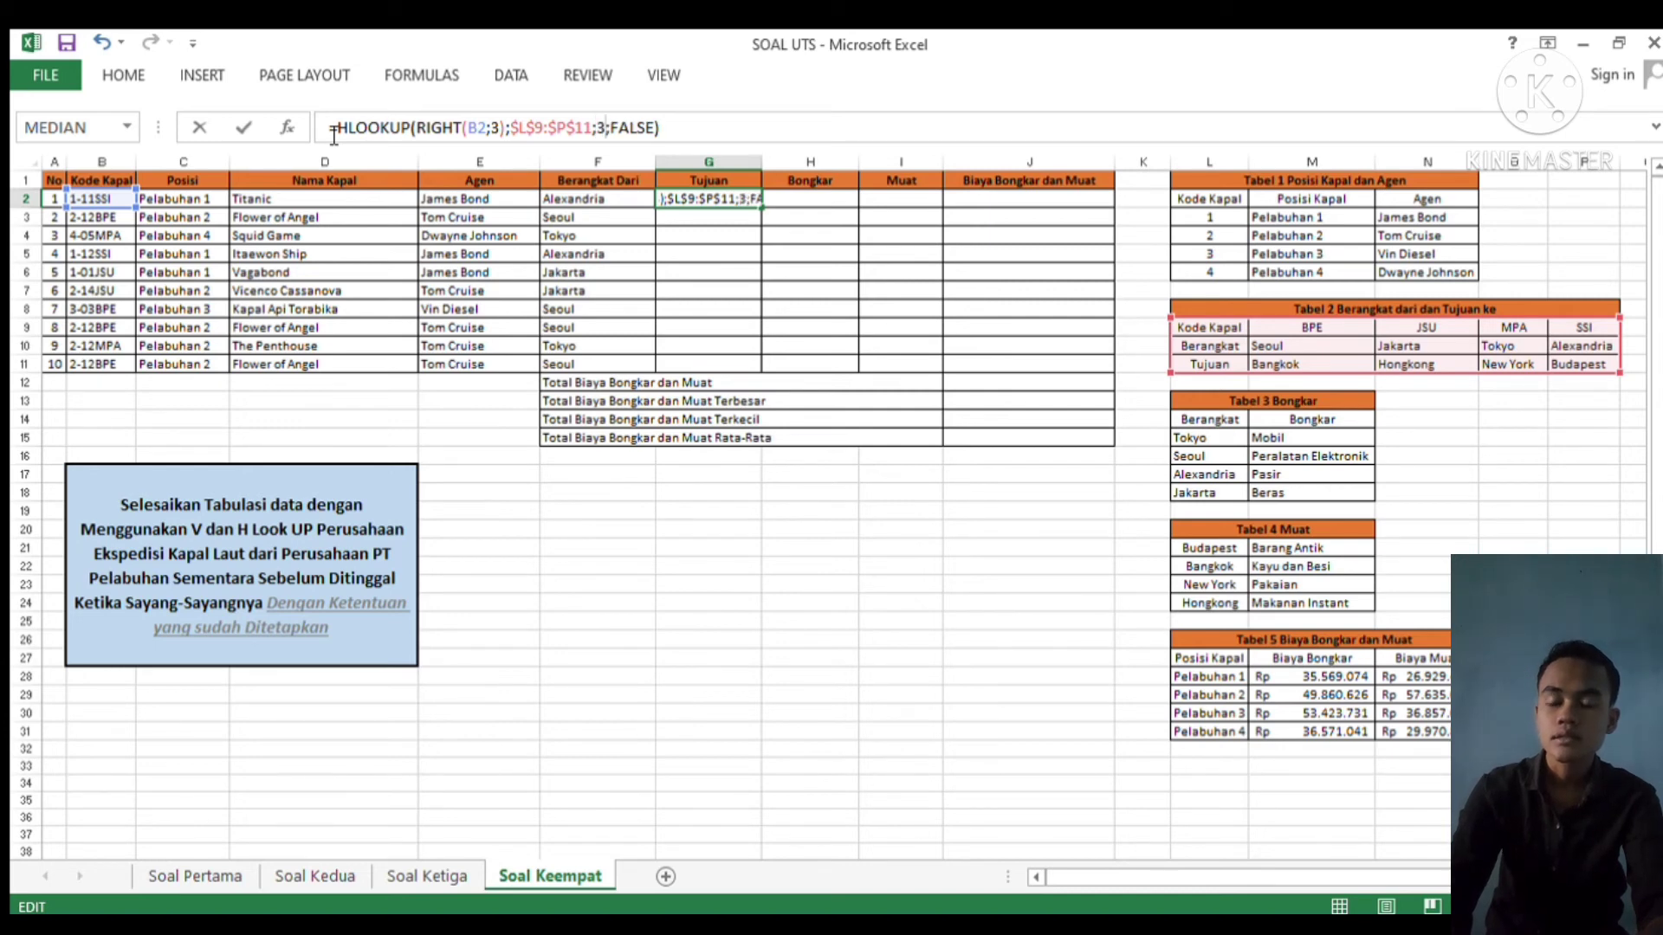
pyautogui.press('Return')
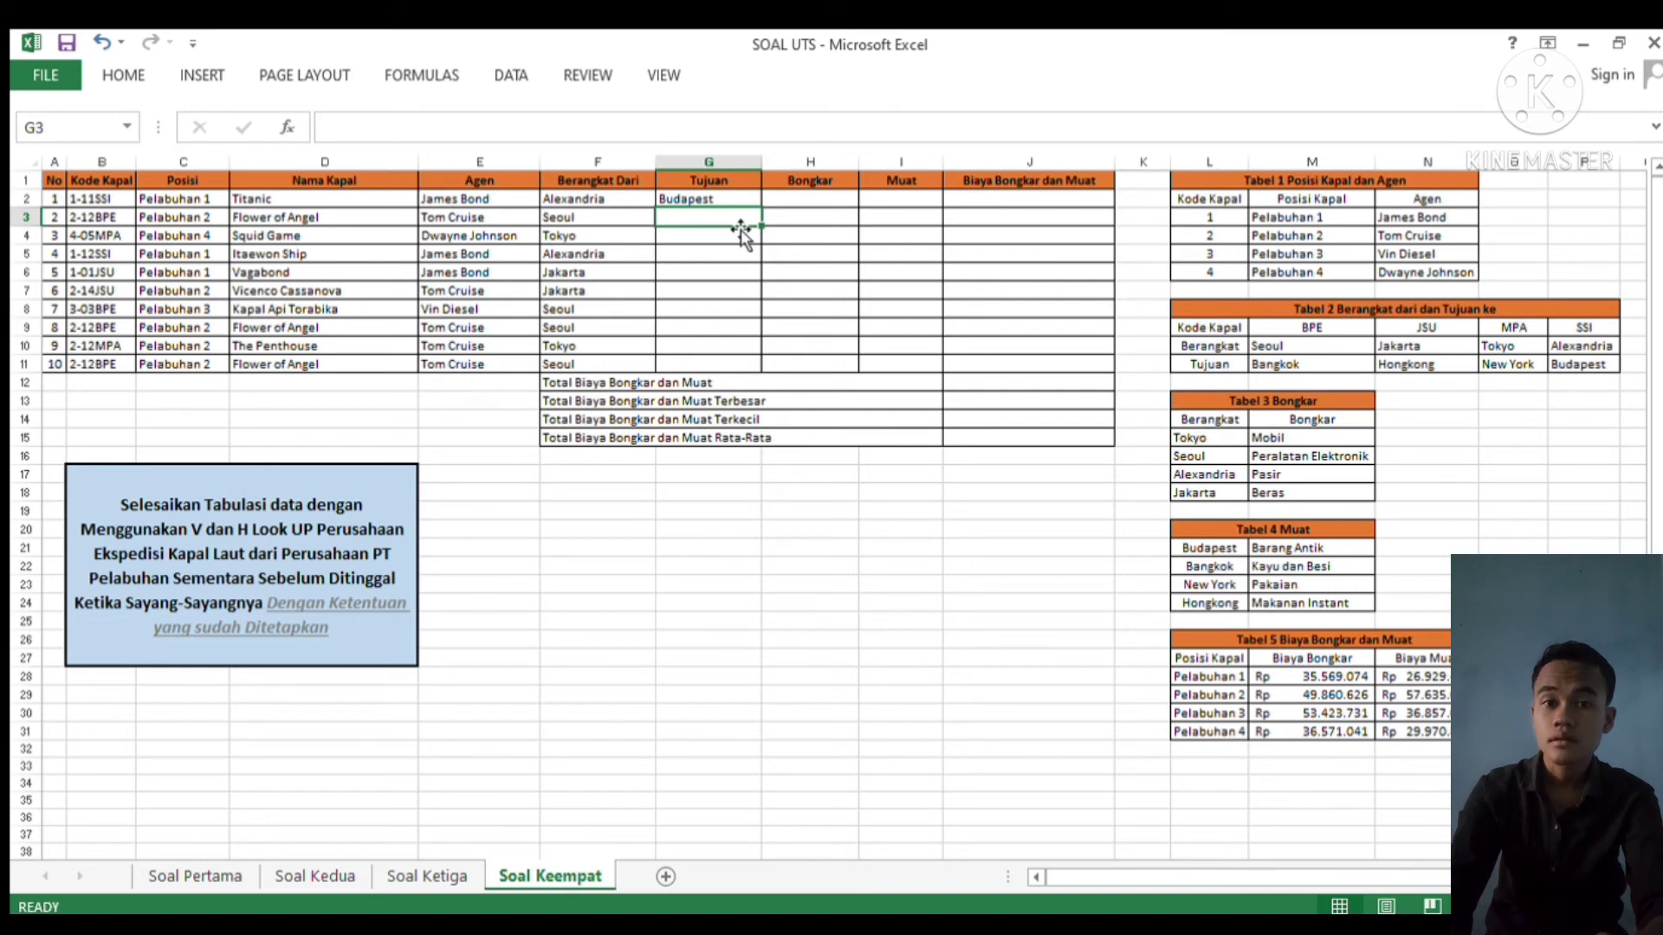
# Fill the Tujuan formula from G2 down through row 11
pyautogui.moveTo(686, 202); pyautogui.dragTo(758, 375)
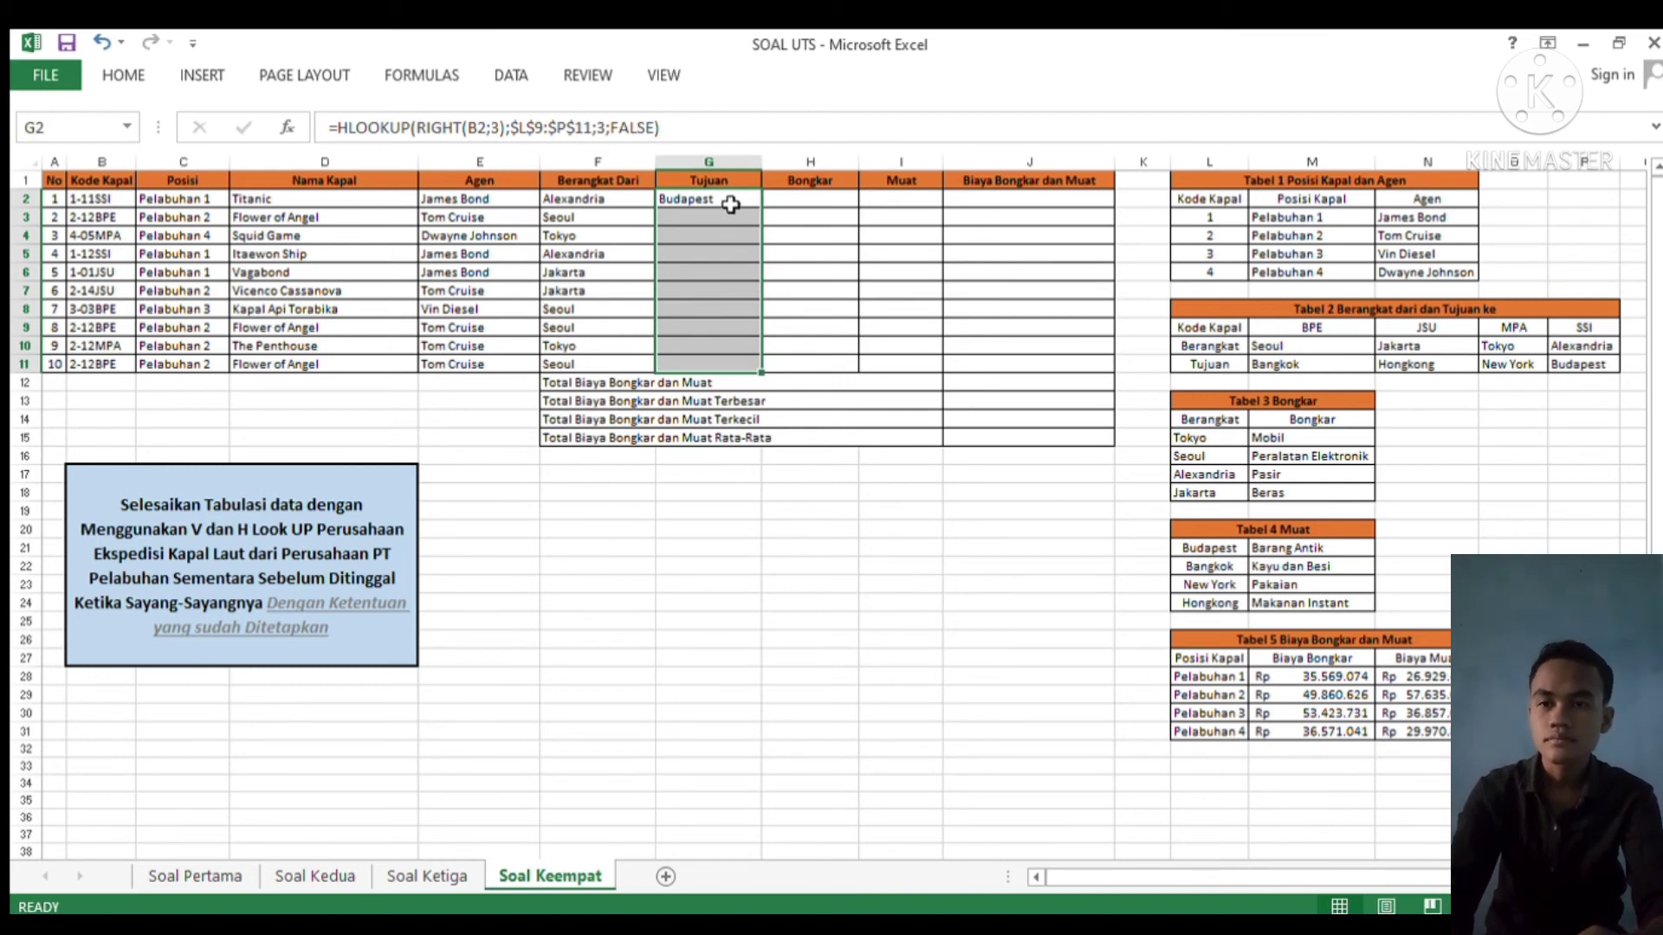
pyautogui.moveTo(749, 204); pyautogui.dragTo(736, 363)
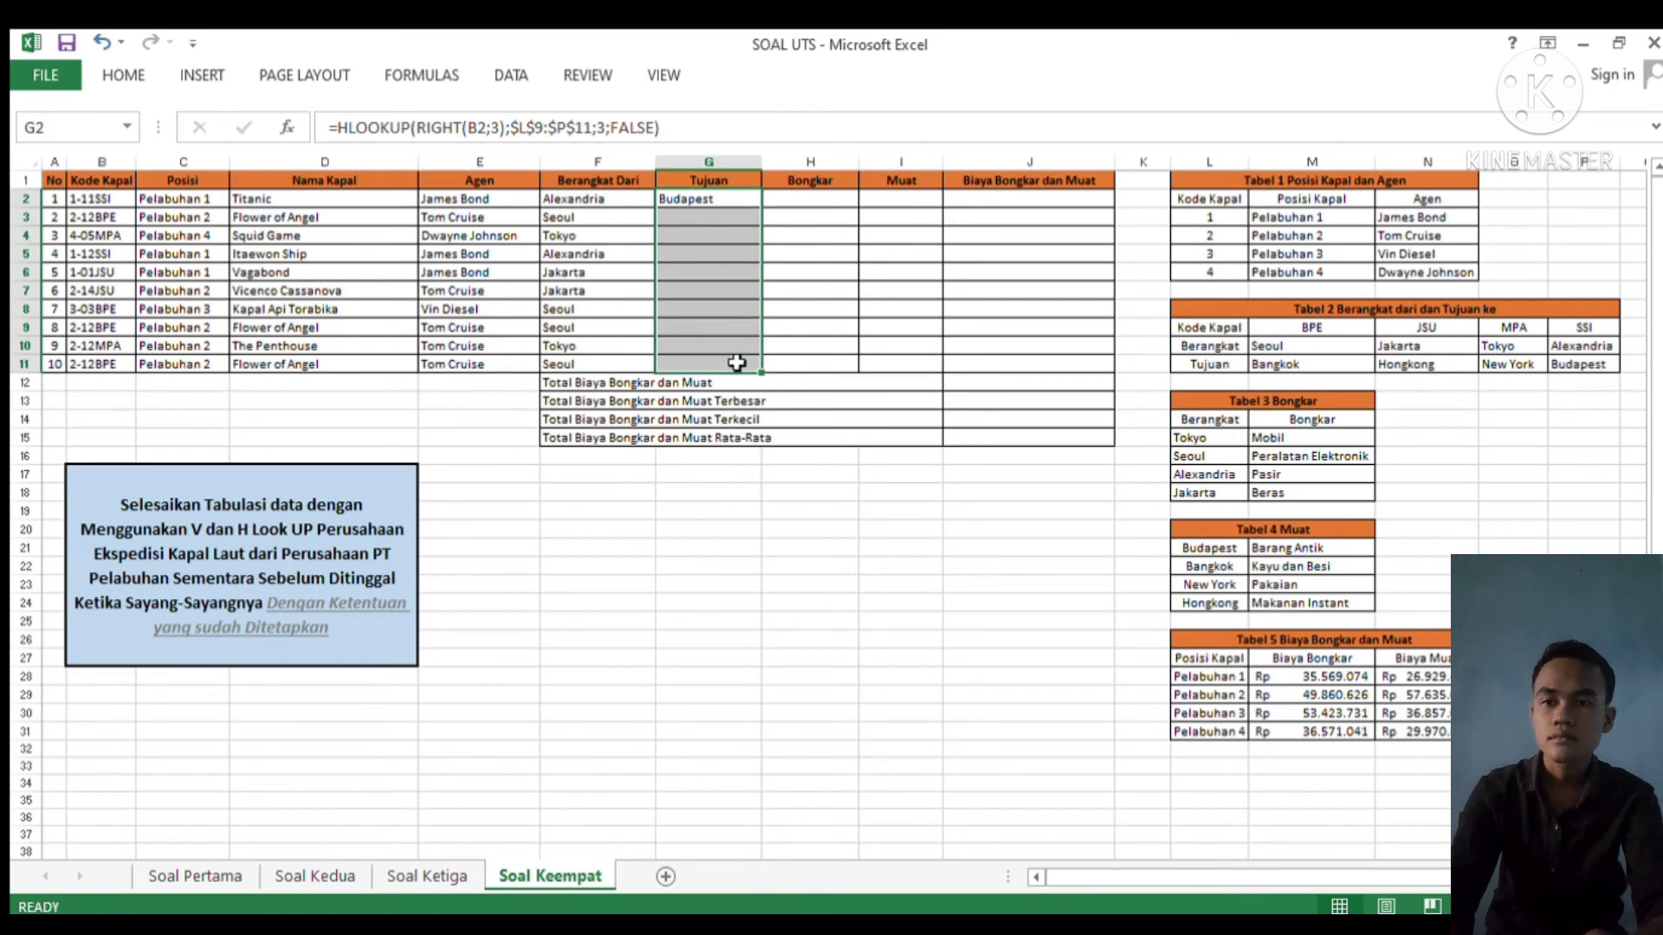
pyautogui.click(863, 258)
pyautogui.click(709, 201)
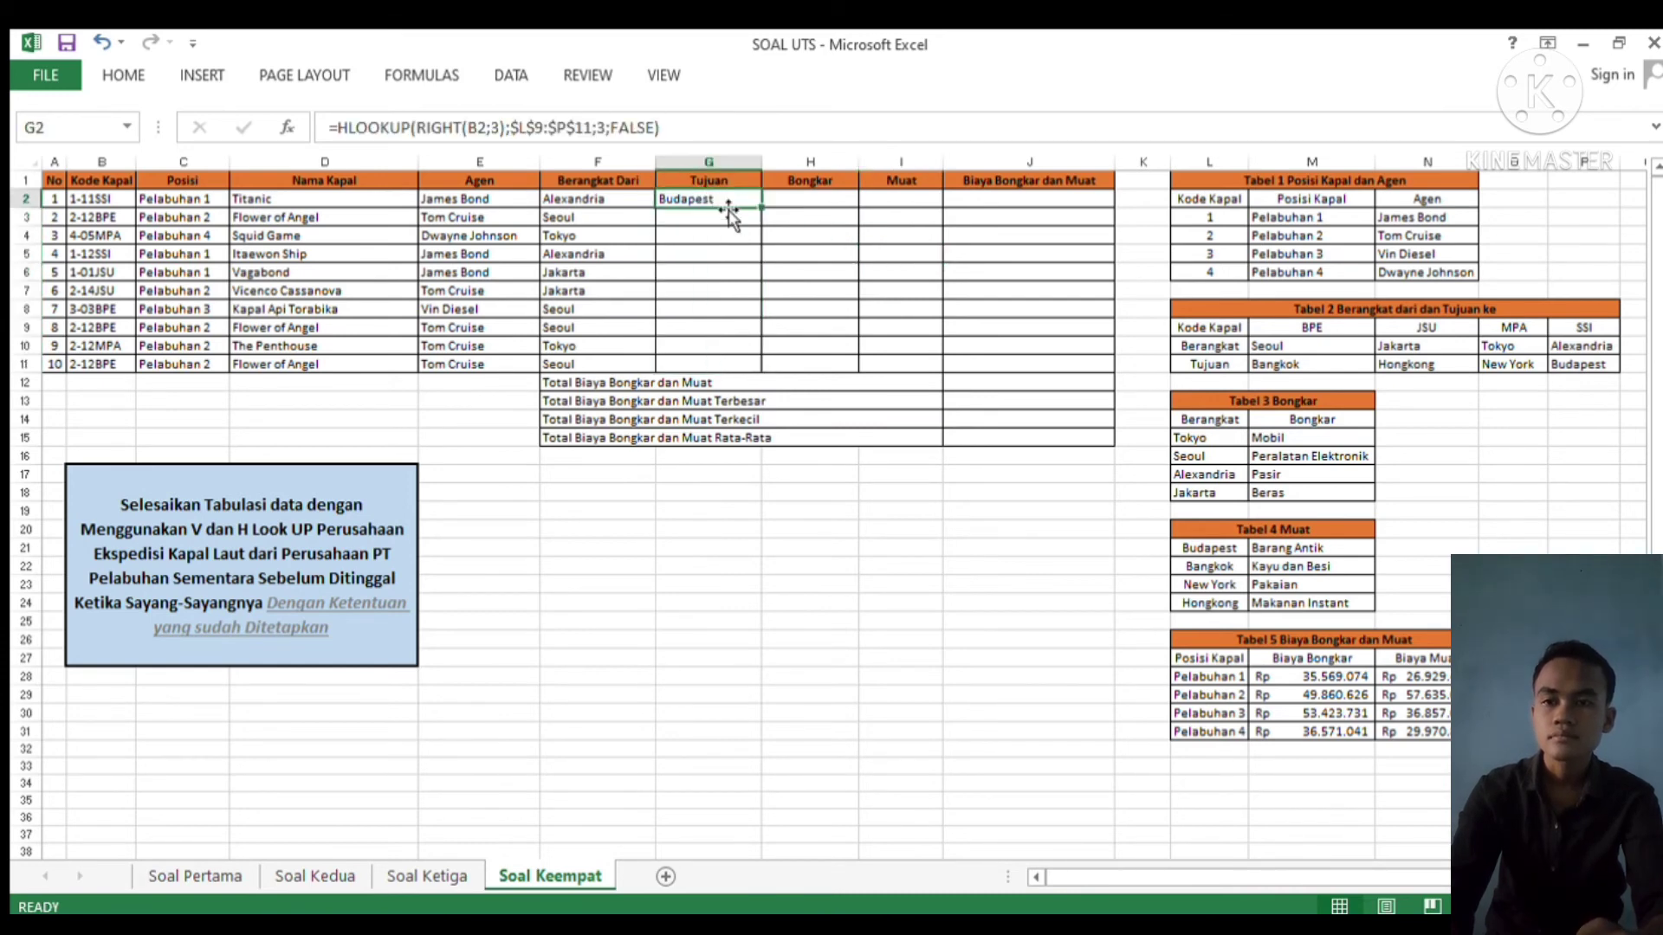
pyautogui.moveTo(760, 207); pyautogui.dragTo(762, 381)
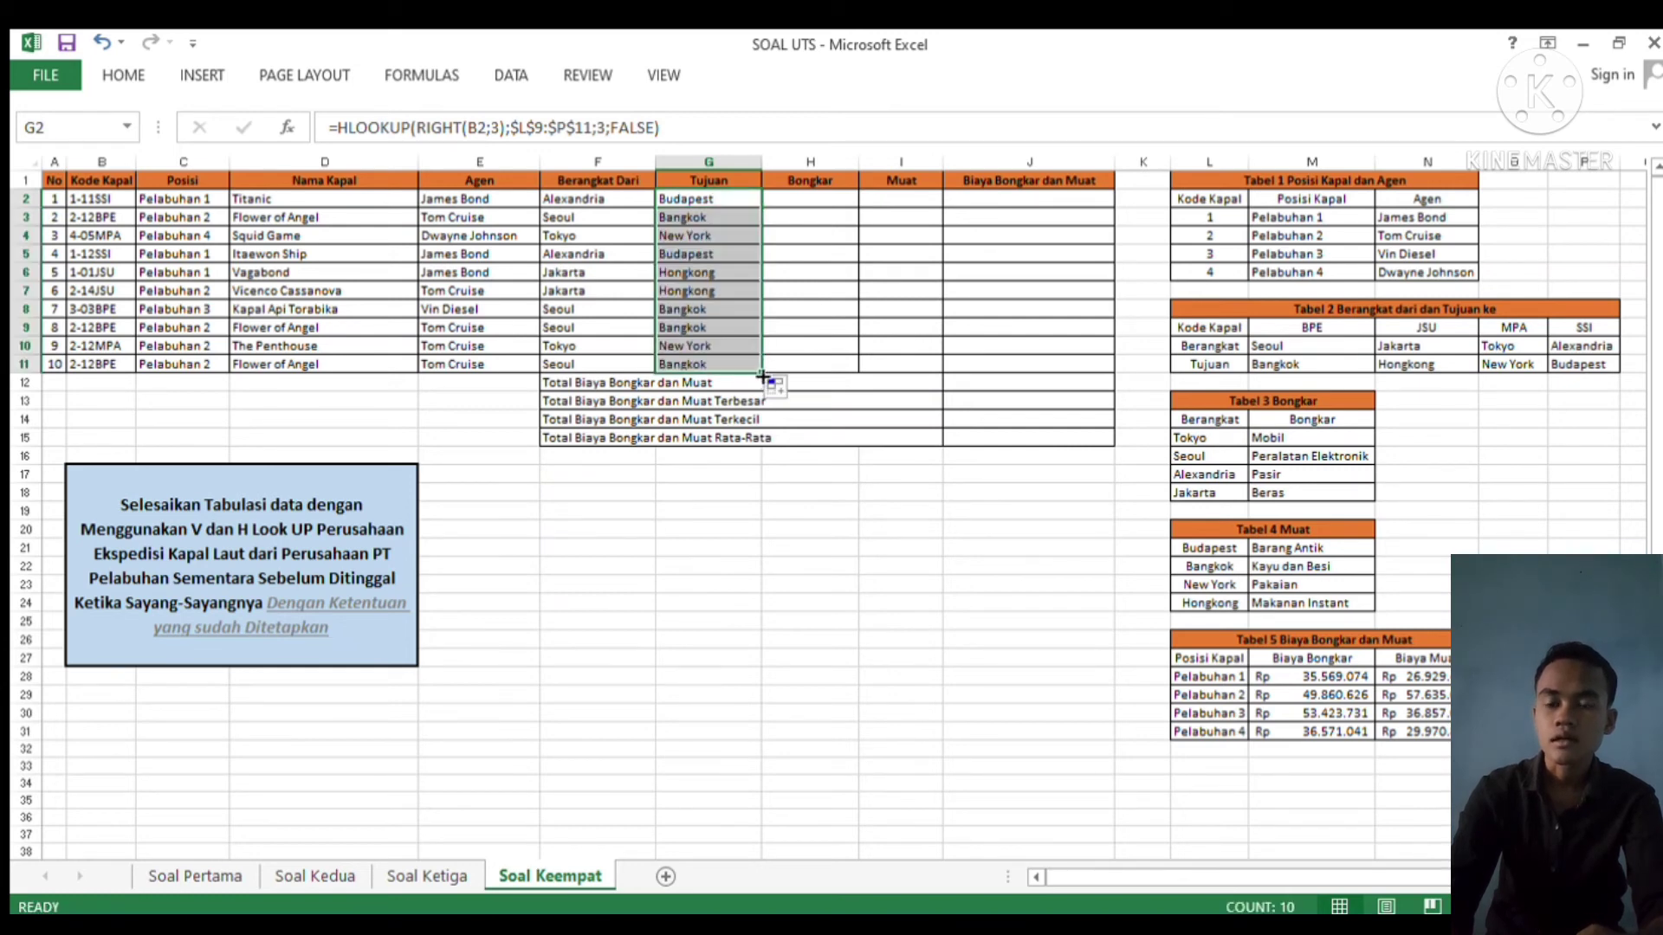
pyautogui.click(811, 276)
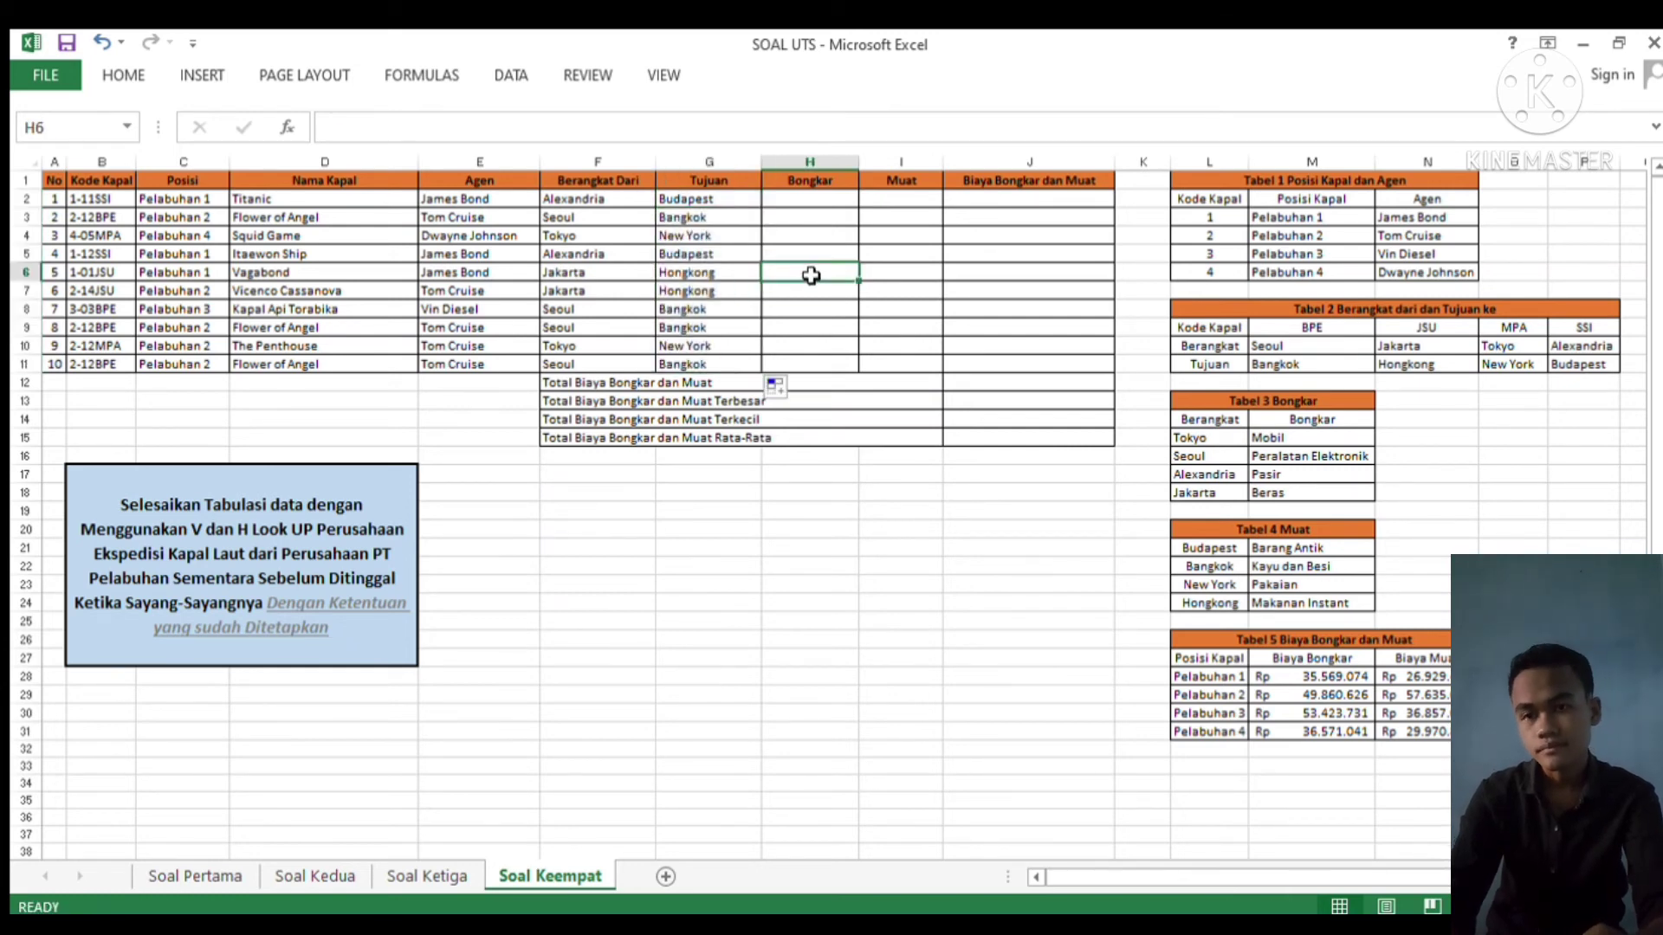
# Enter =VLOOKUP(F2;$L$14:$M$18;2;FALSE) in Bongkar cell H2, looking up the departure city in Tabel 3
pyautogui.click(825, 201)
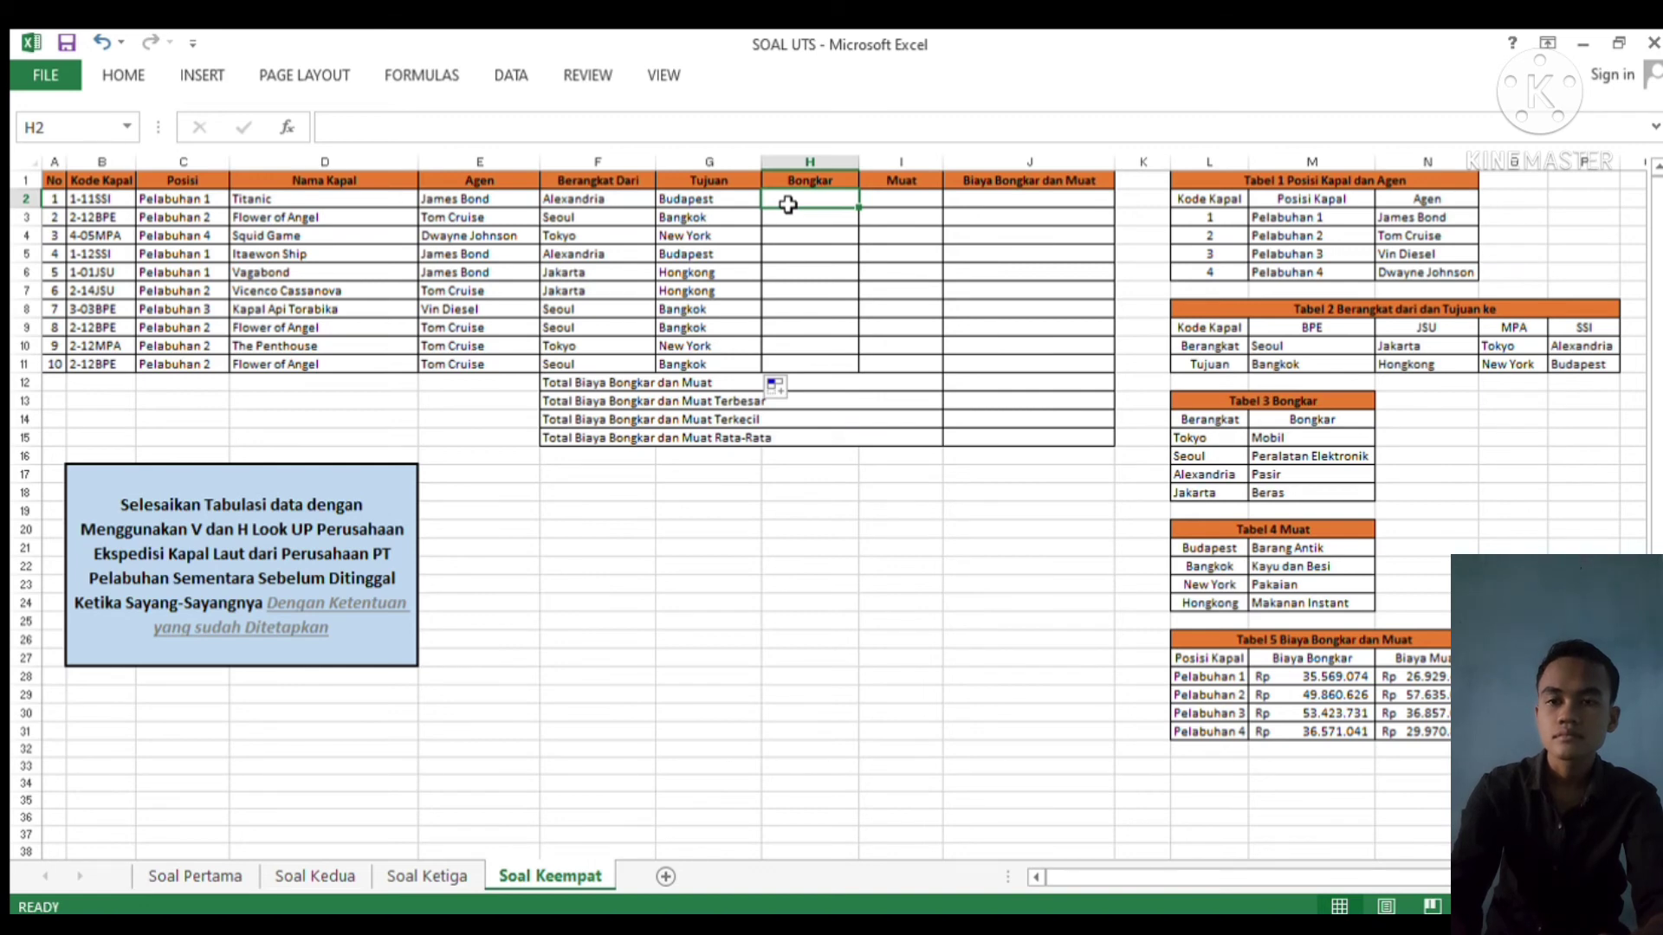
pyautogui.write('=')
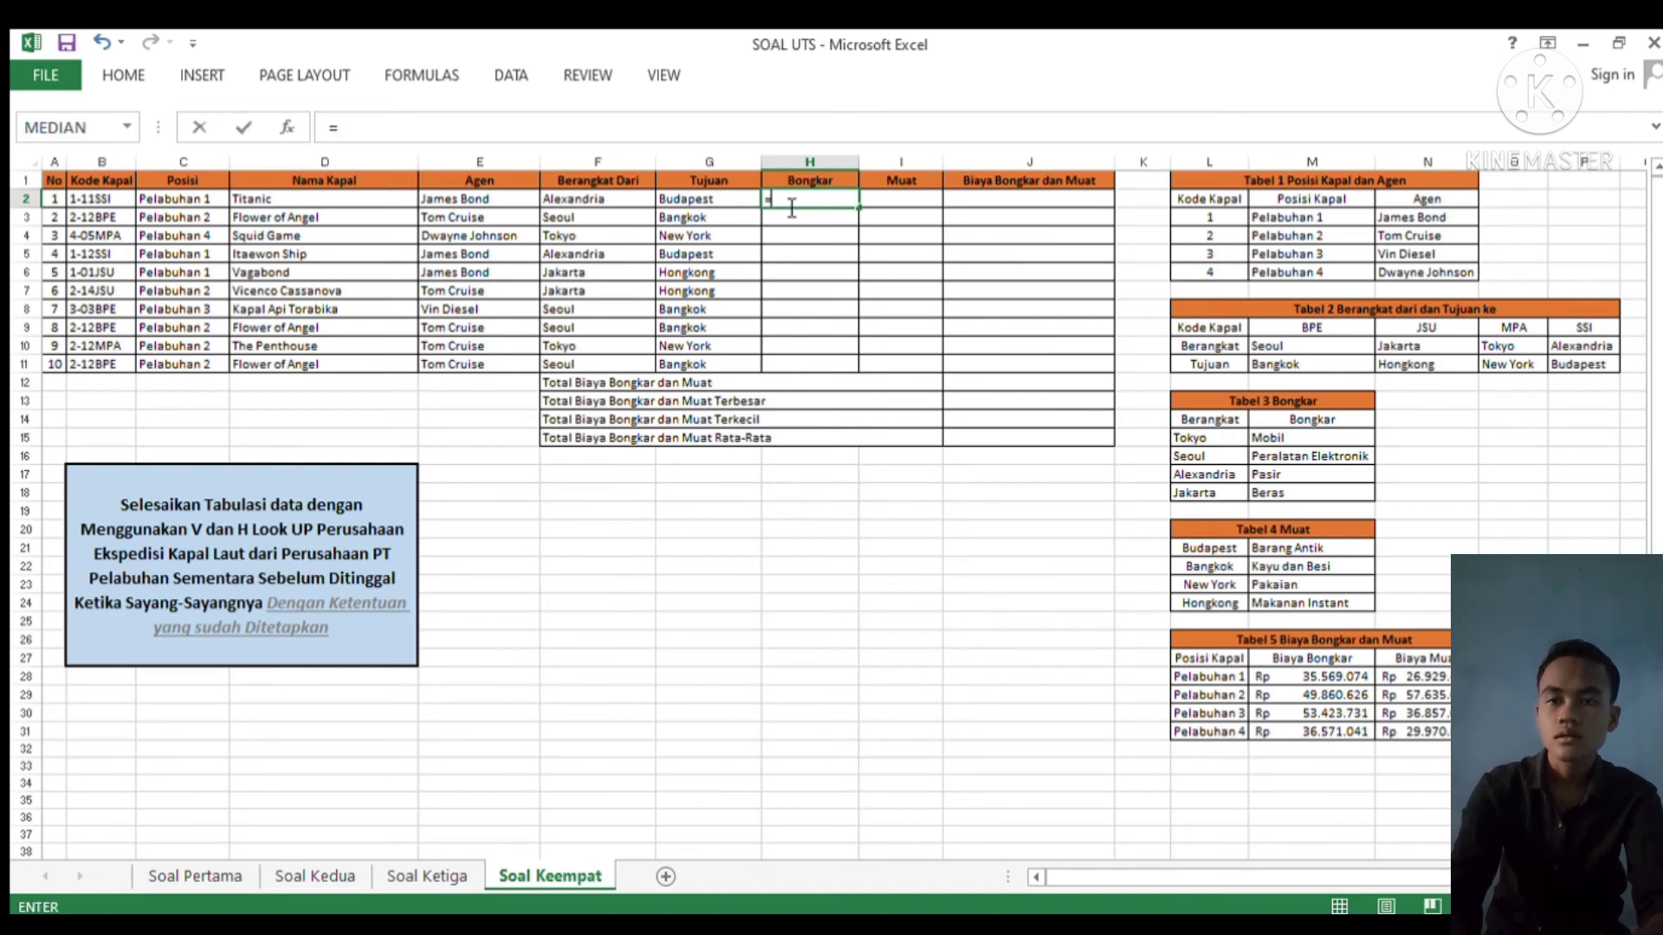
pyautogui.write('VLO')
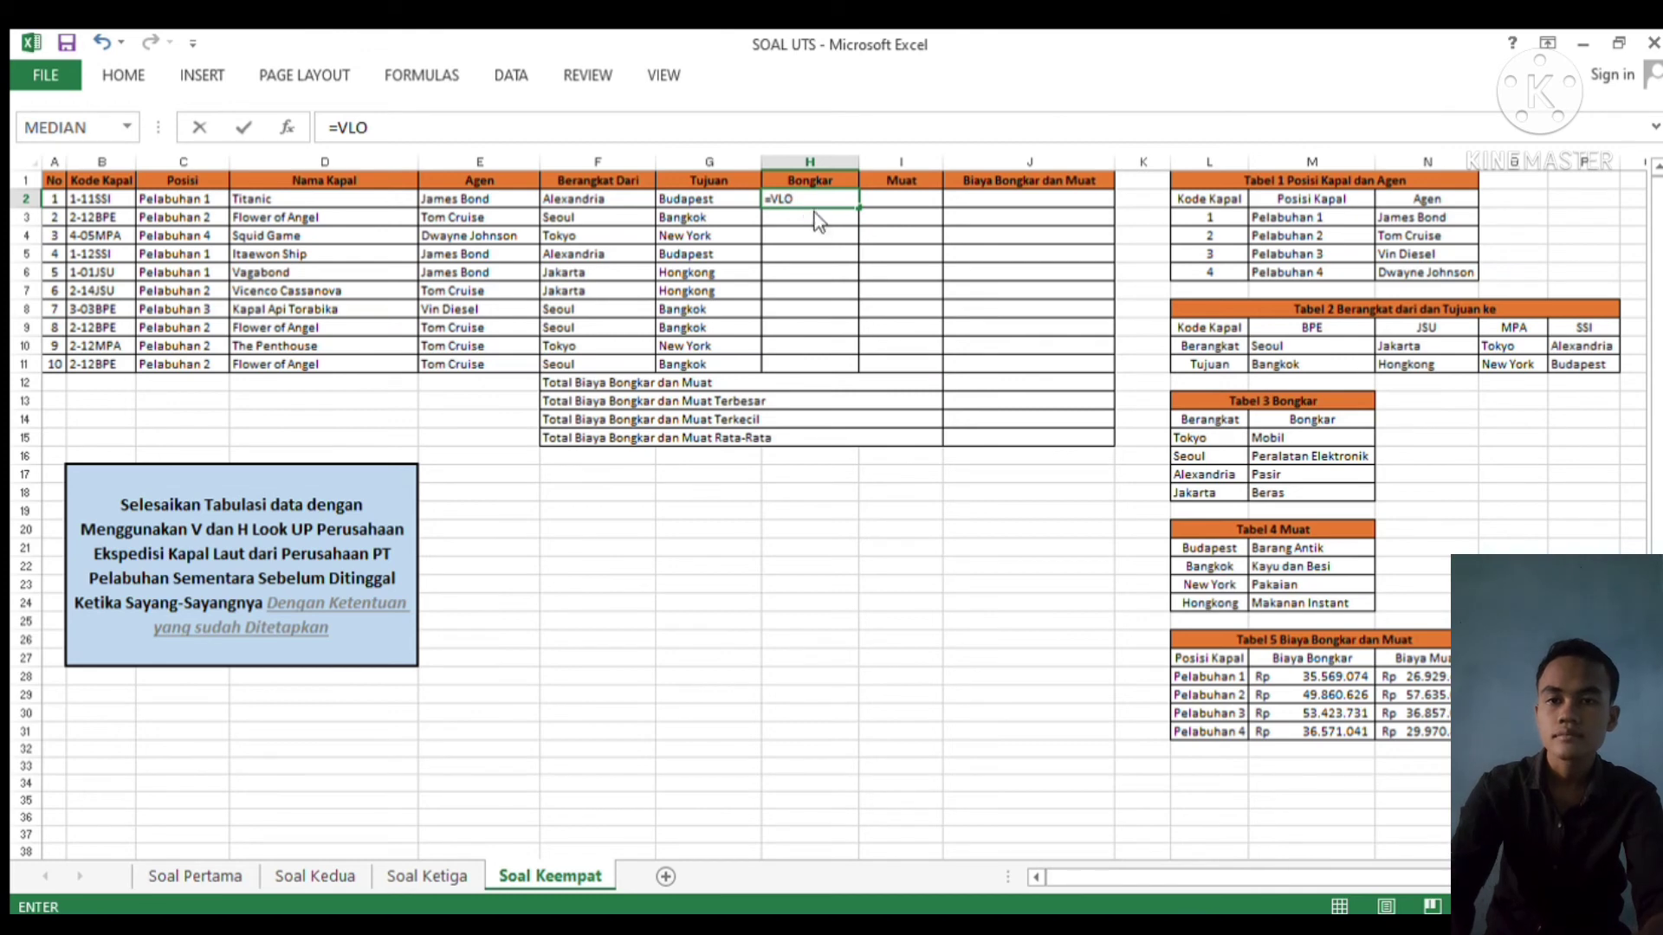
pyautogui.doubleClick(832, 217)
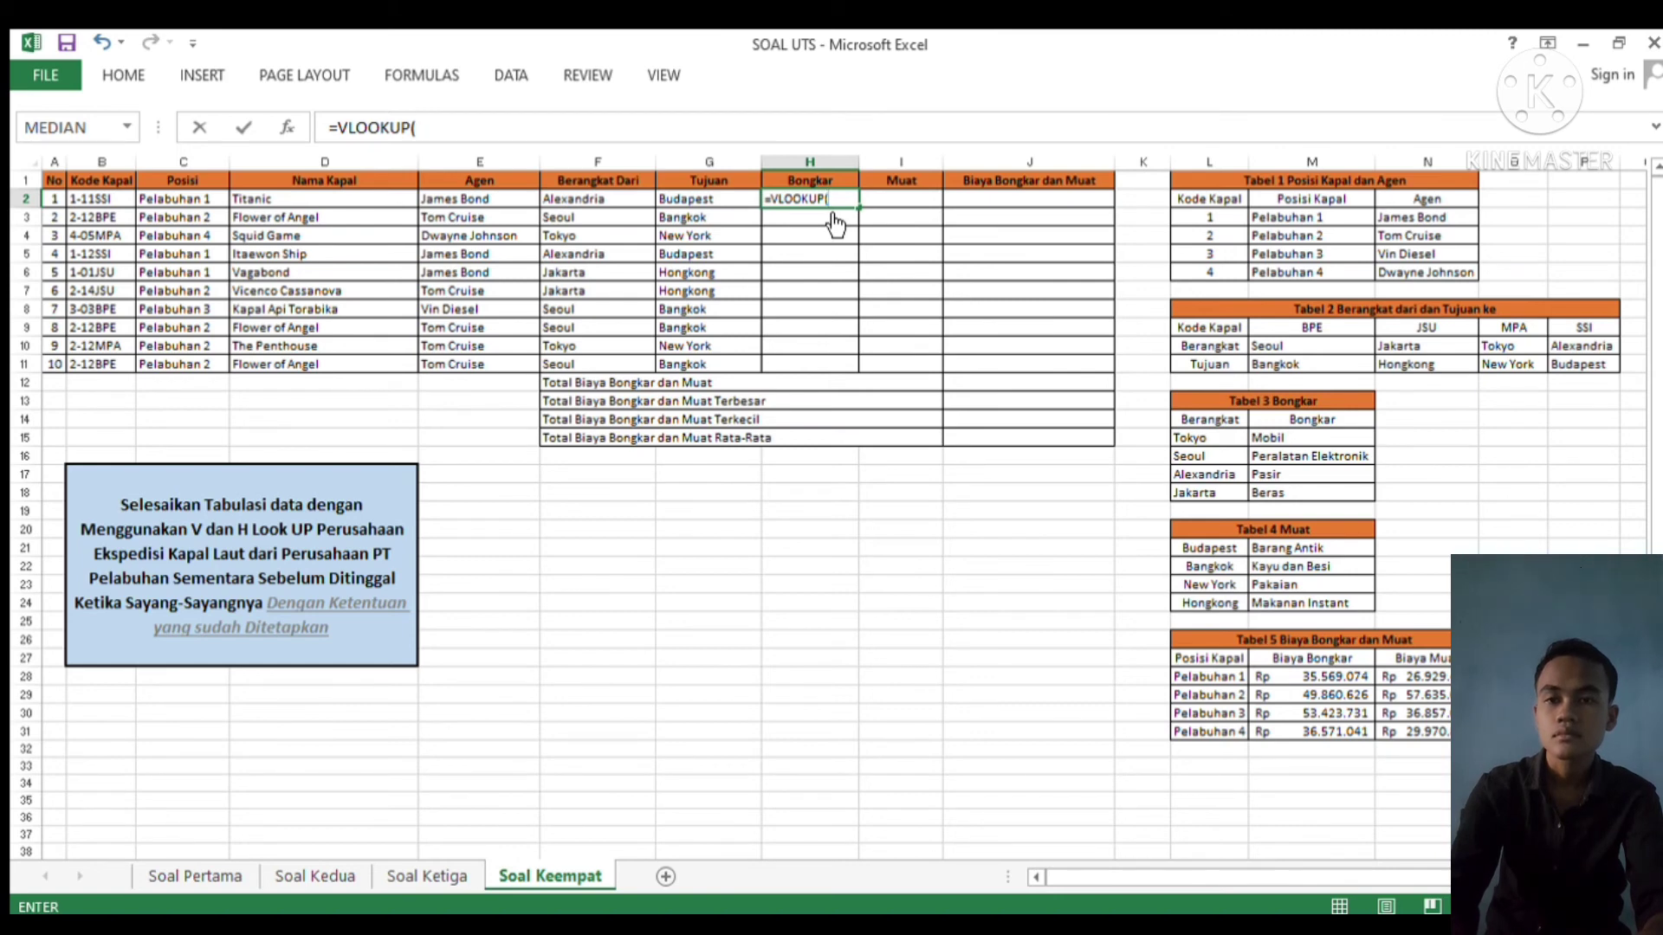
pyautogui.click(613, 202)
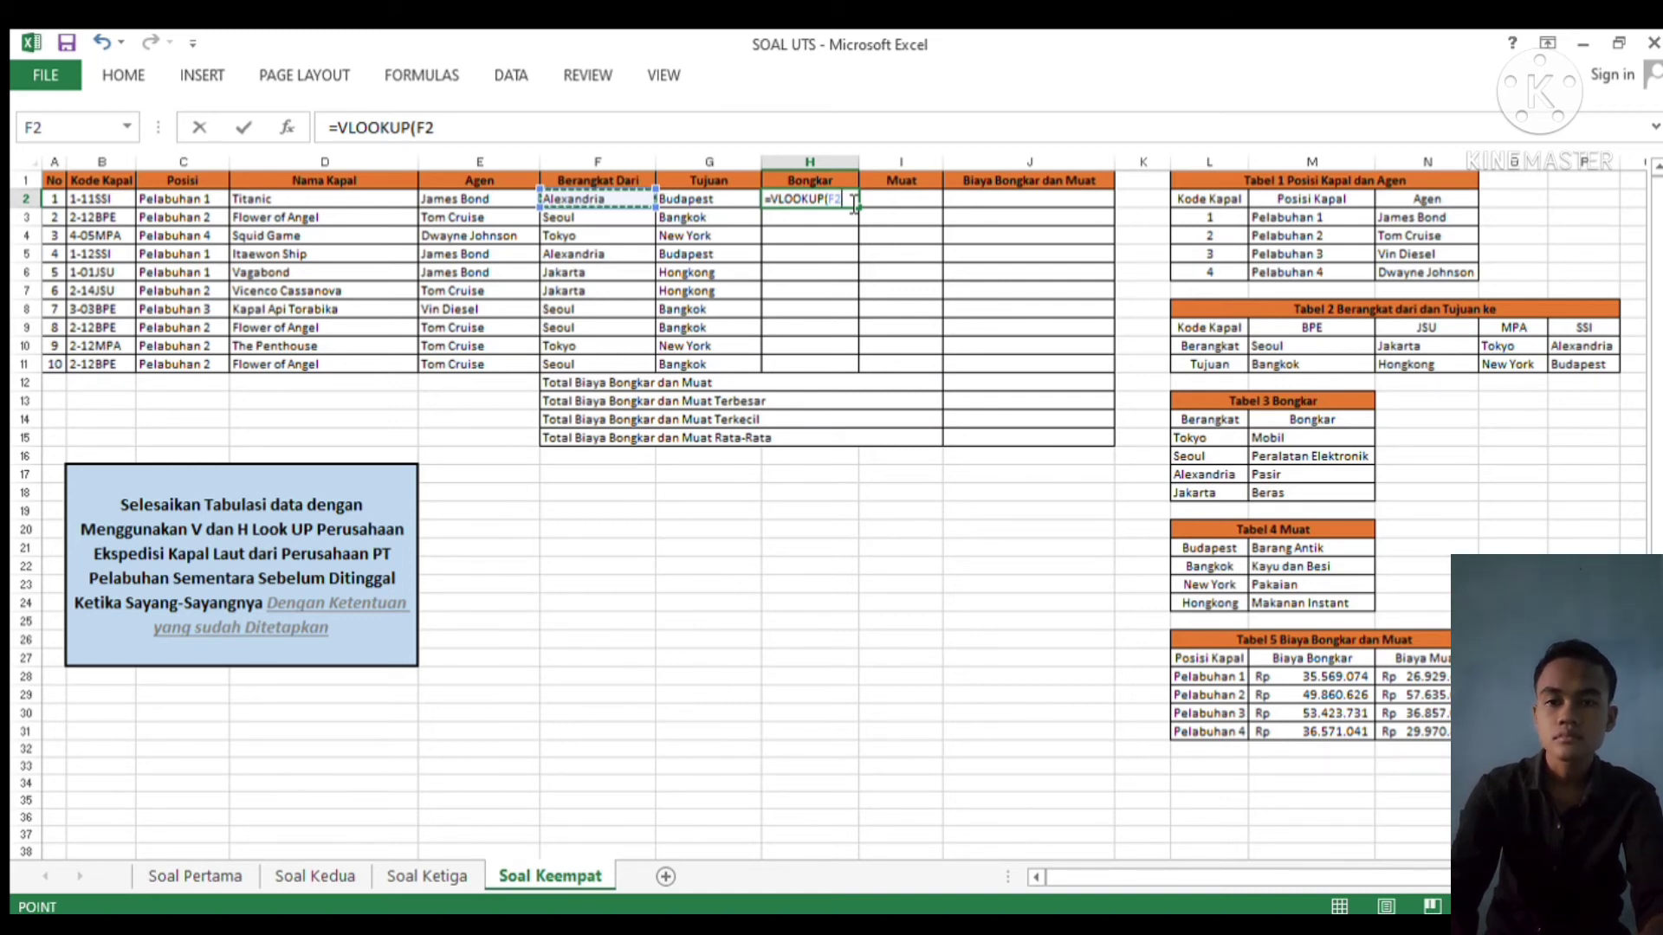
pyautogui.write(';')
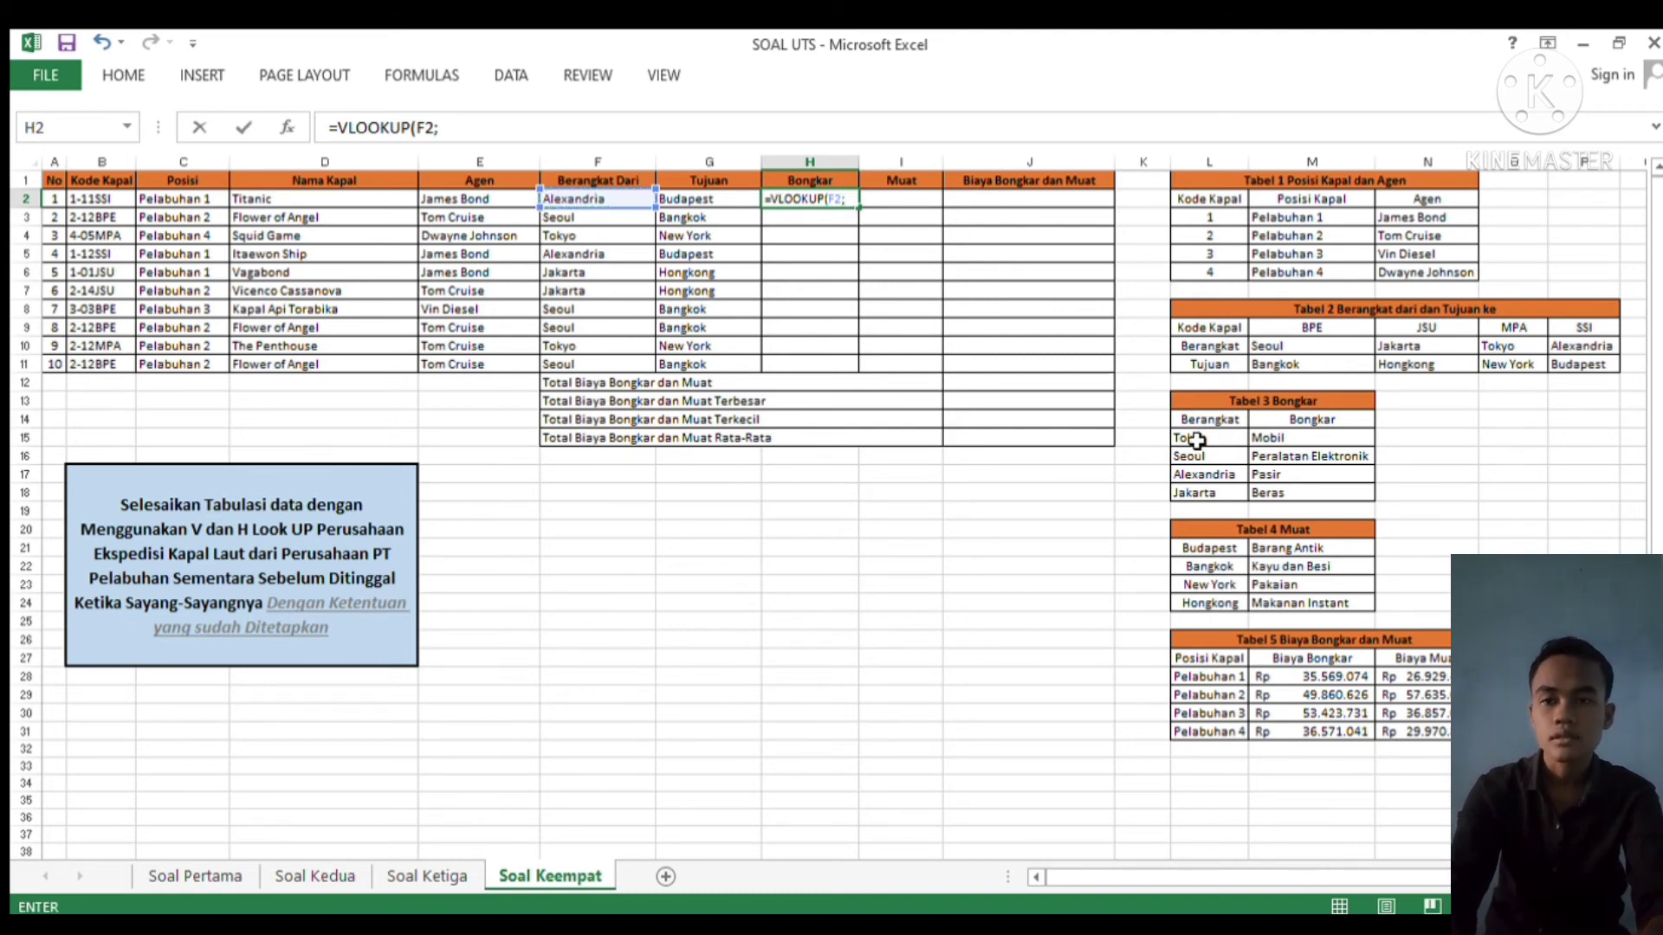
pyautogui.moveTo(1186, 419); pyautogui.dragTo(1325, 507)
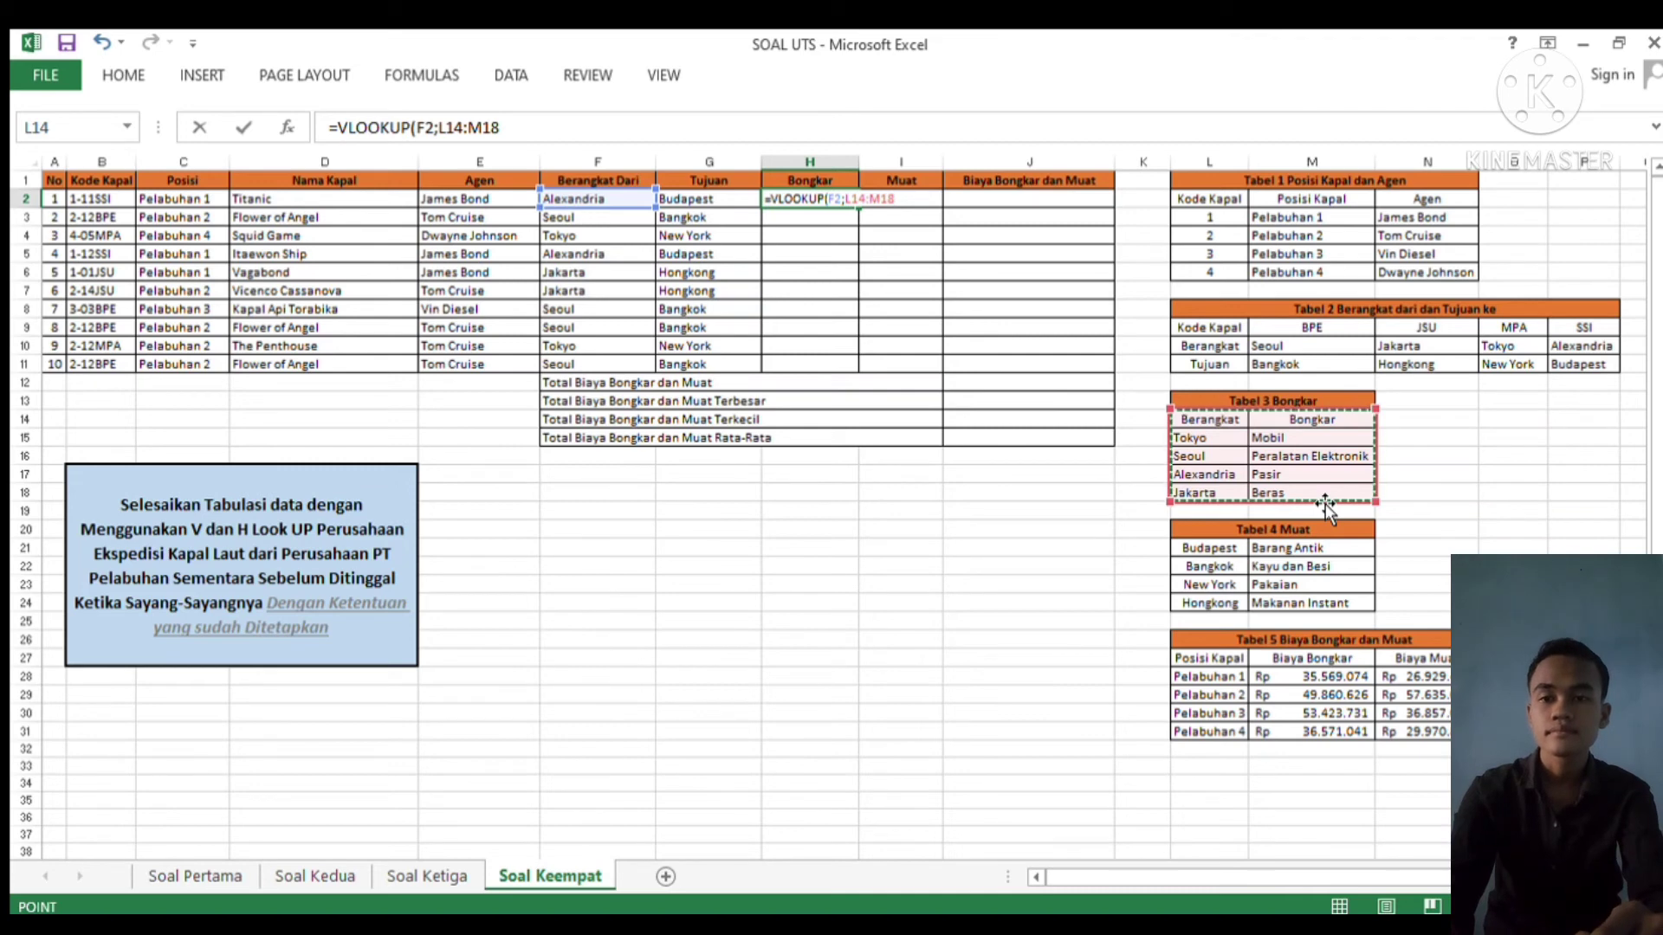
pyautogui.press('F4')
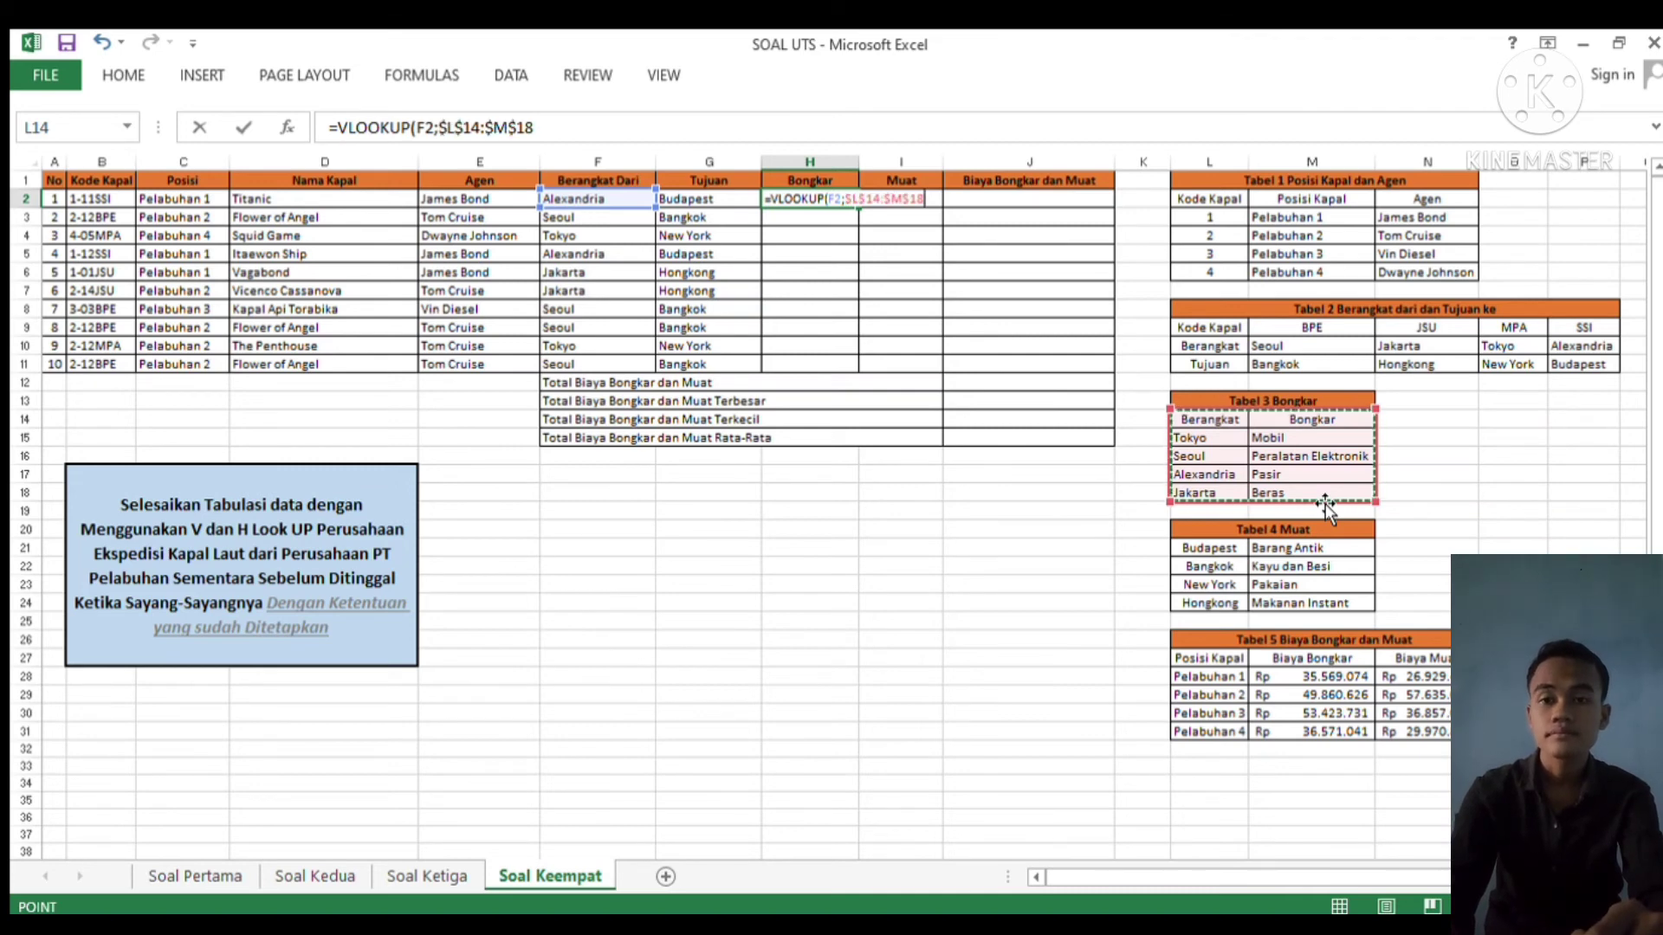
pyautogui.write(';2')
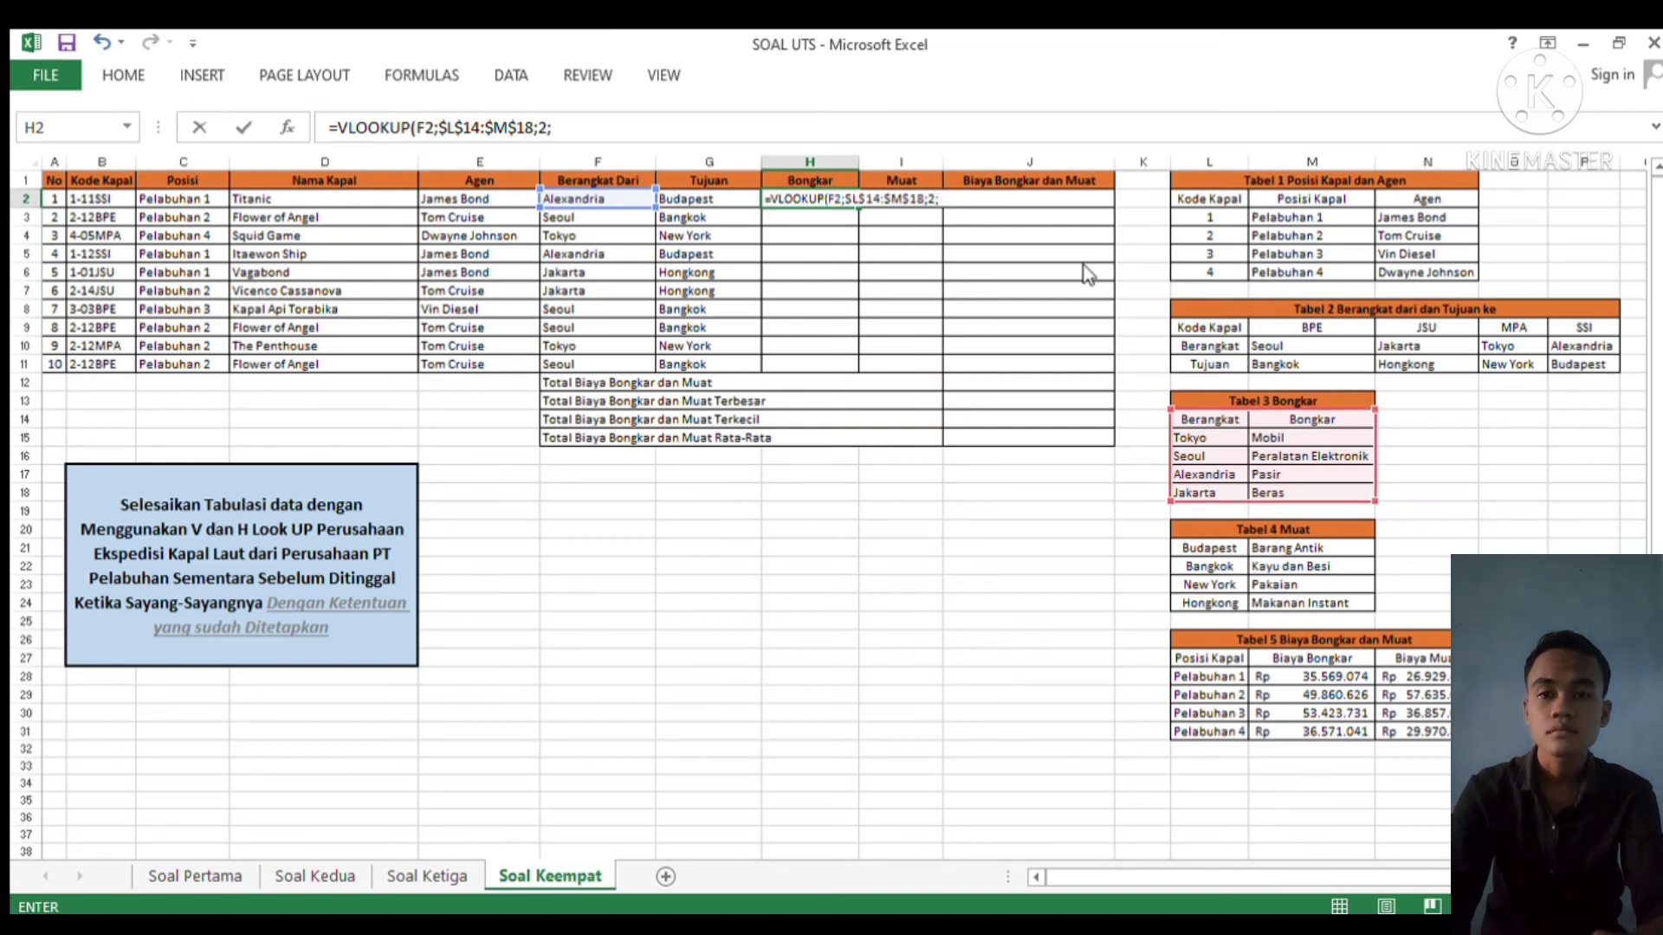
pyautogui.write('FALSE')
pyautogui.press('Return')
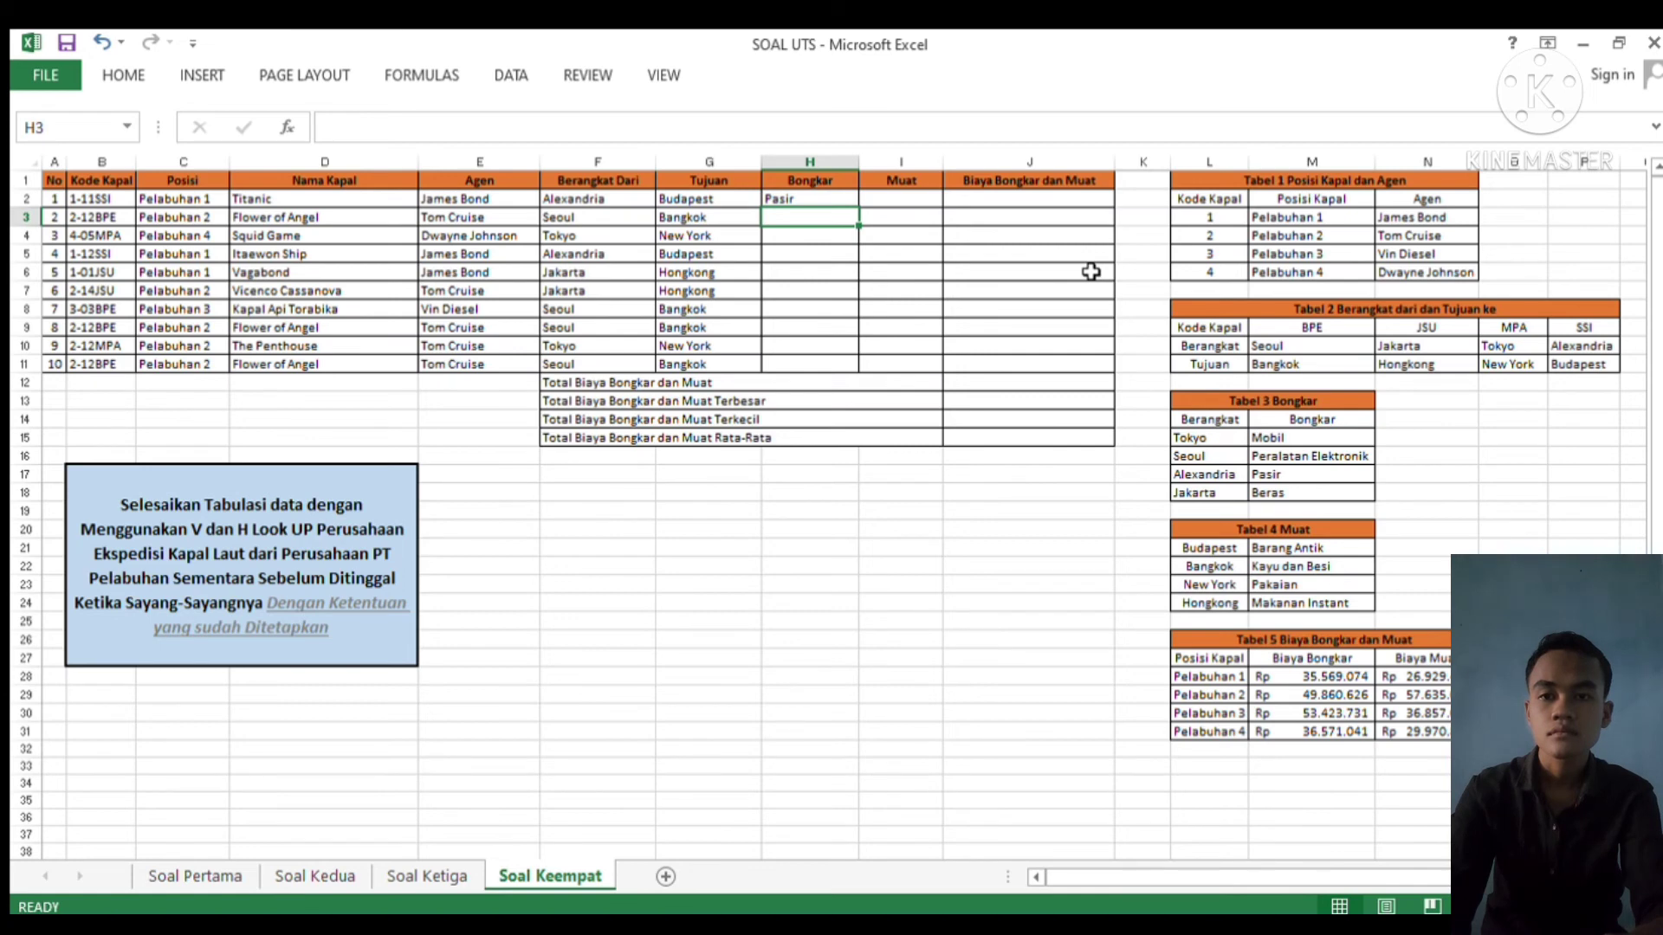
# Fill the Bongkar formula from H2 down through row 11 and widen column H to fit its longest entry
pyautogui.click(837, 201)
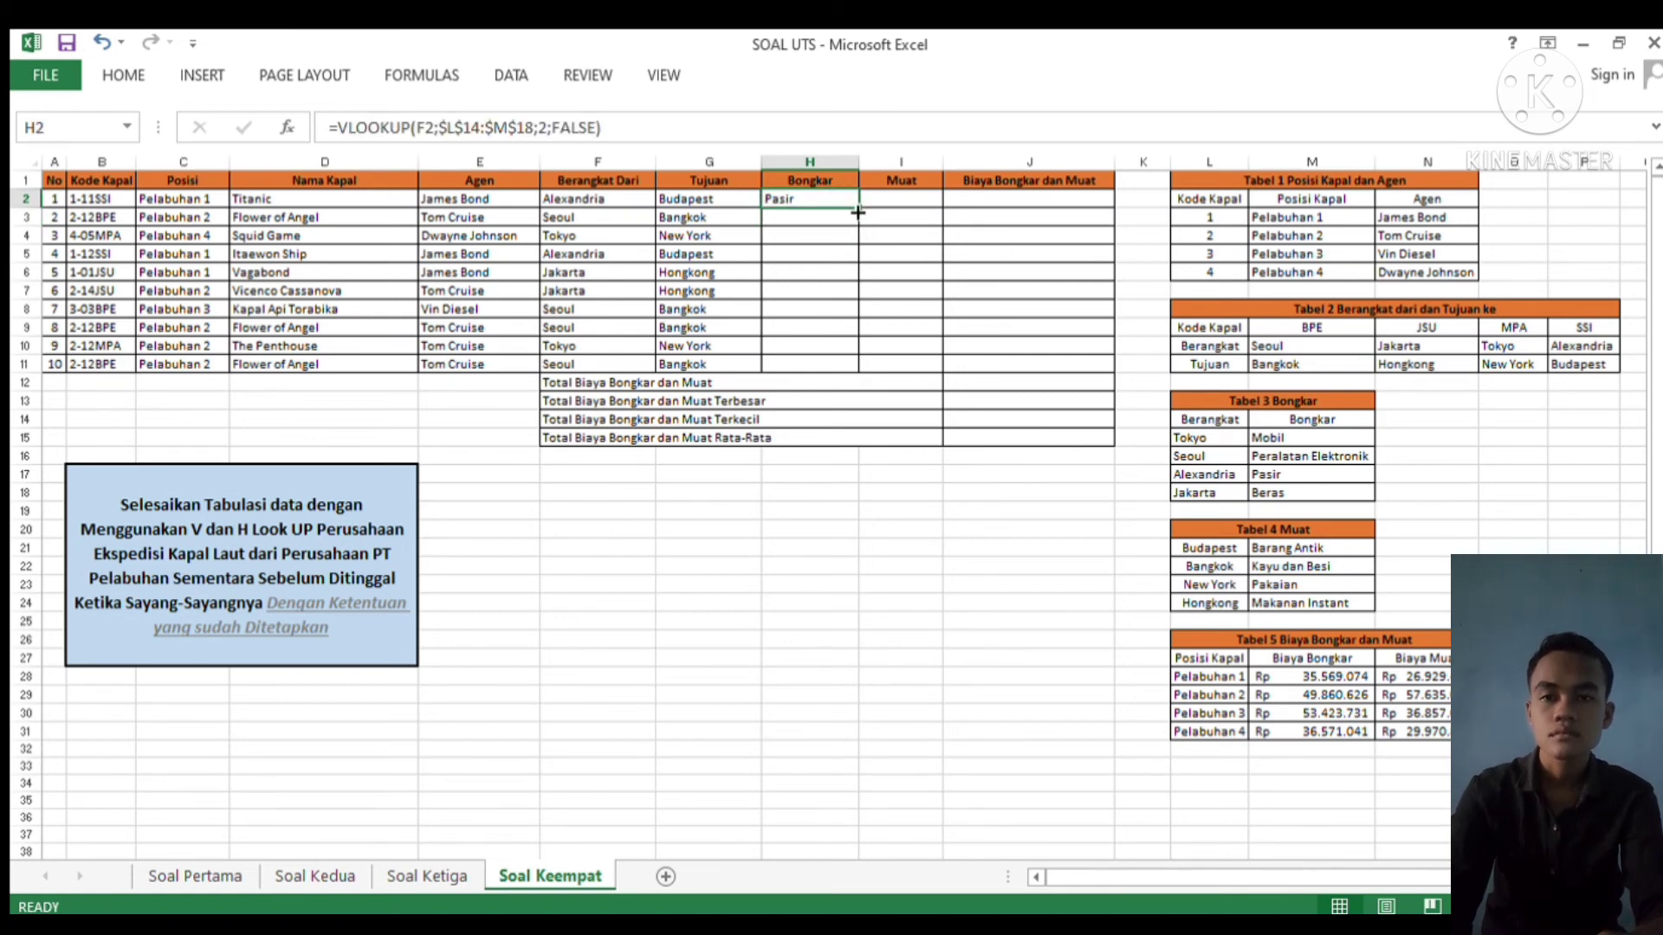
pyautogui.moveTo(856, 211); pyautogui.dragTo(855, 375)
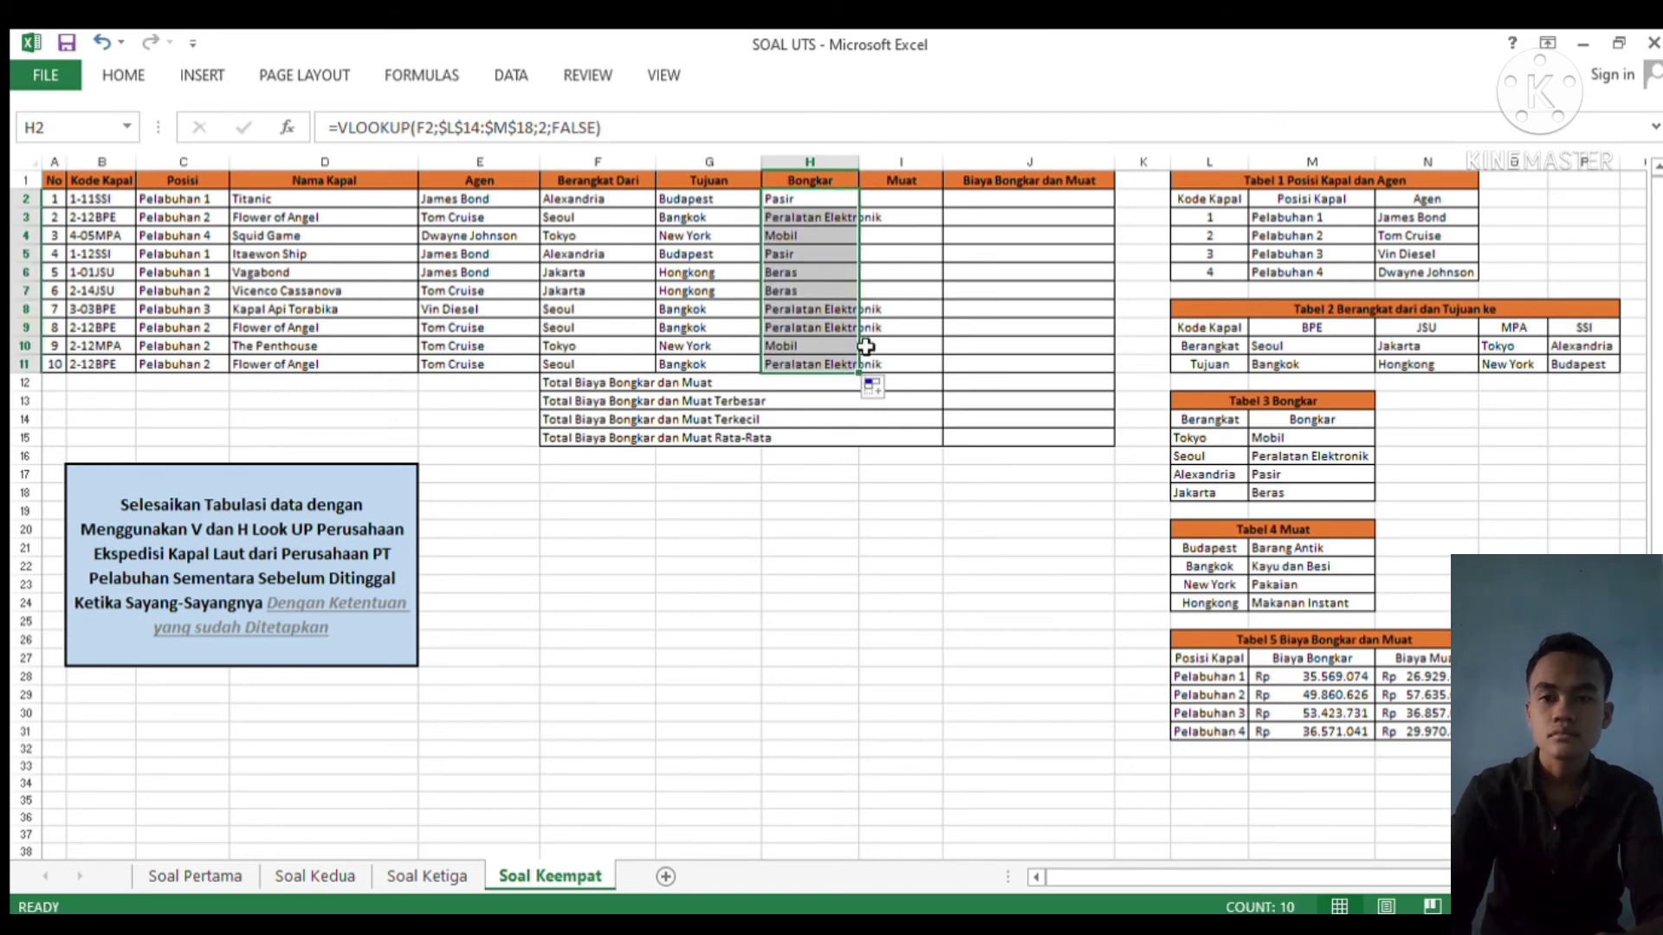
pyautogui.click(919, 247)
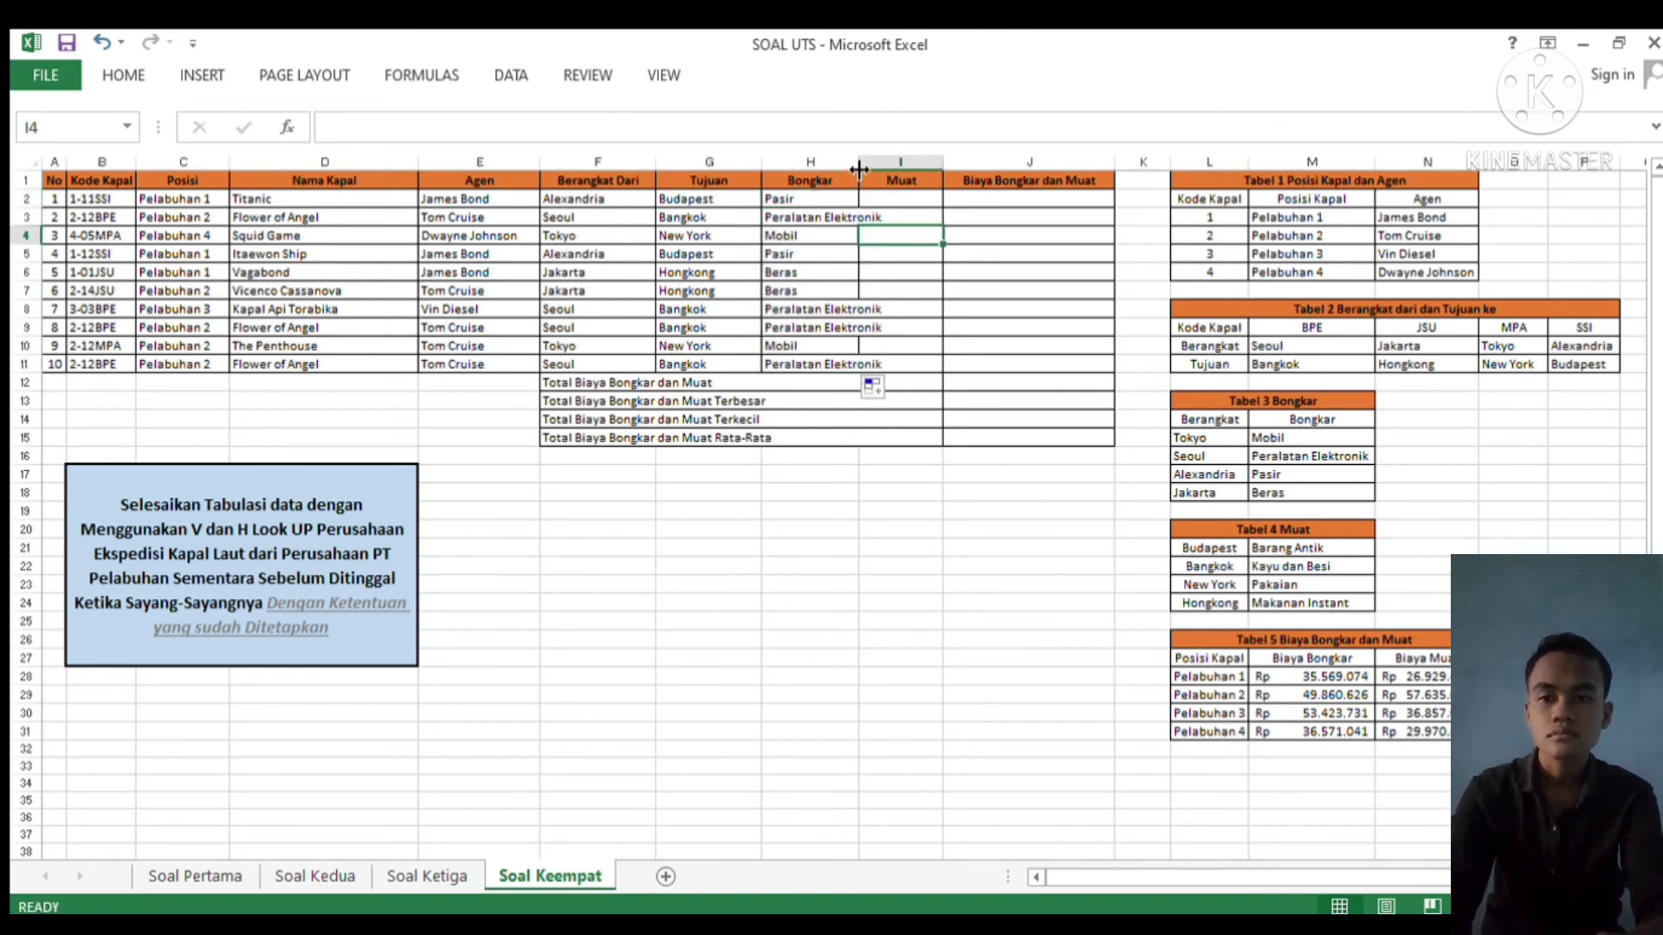
pyautogui.moveTo(857, 169); pyautogui.dragTo(891, 170)
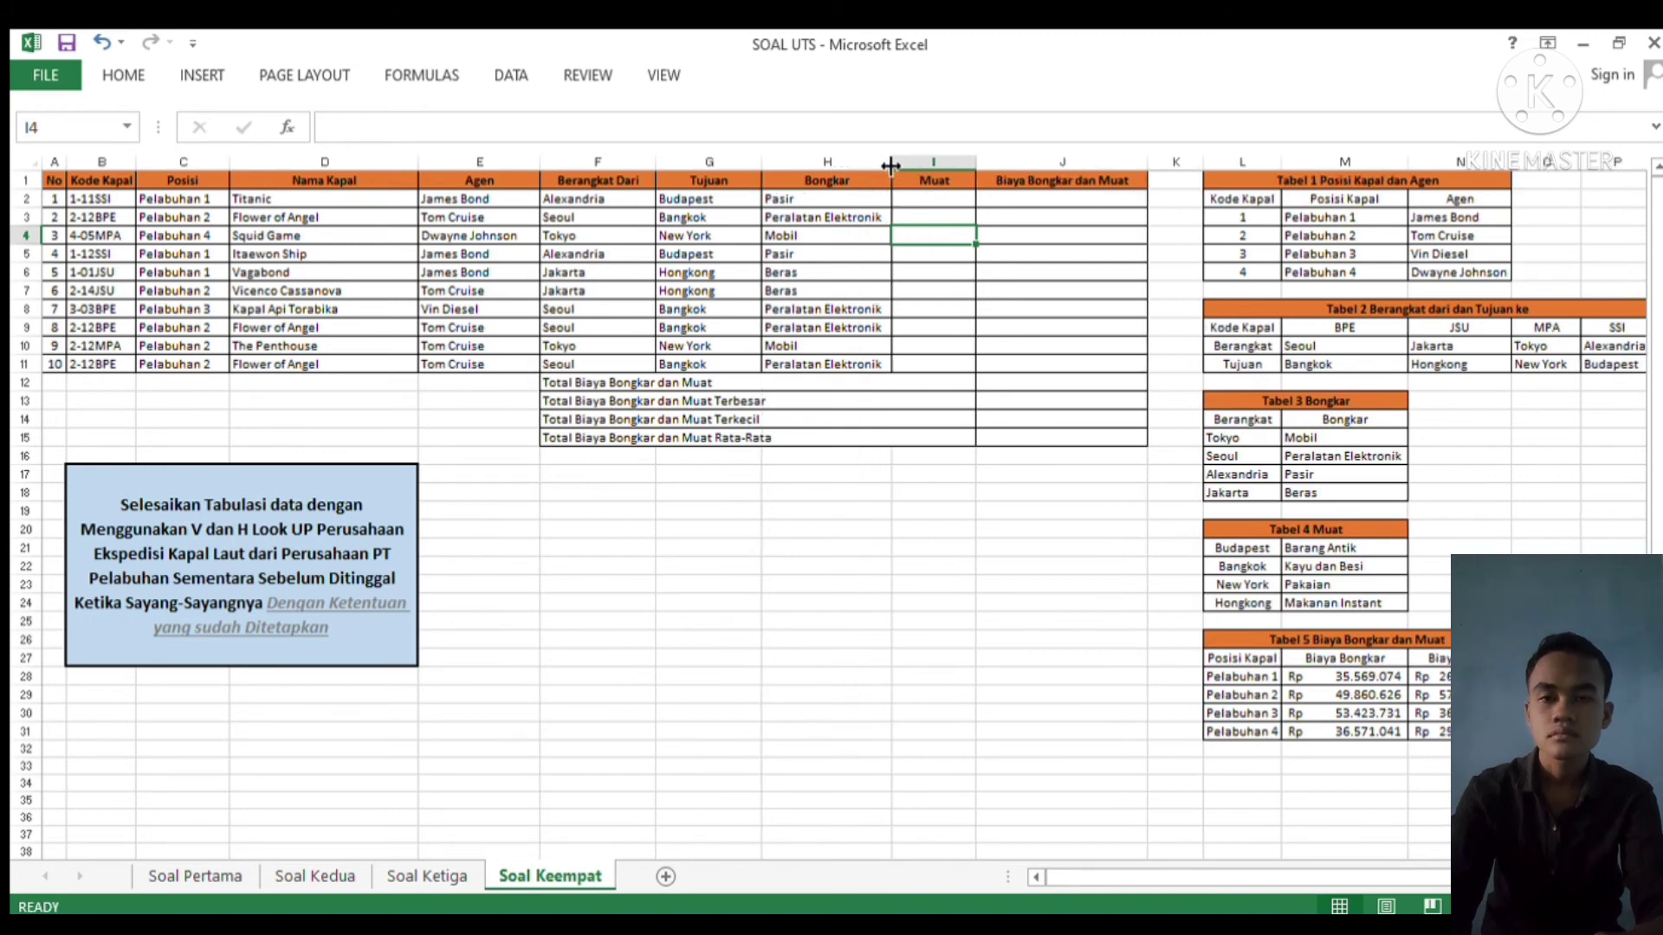
pyautogui.click(936, 308)
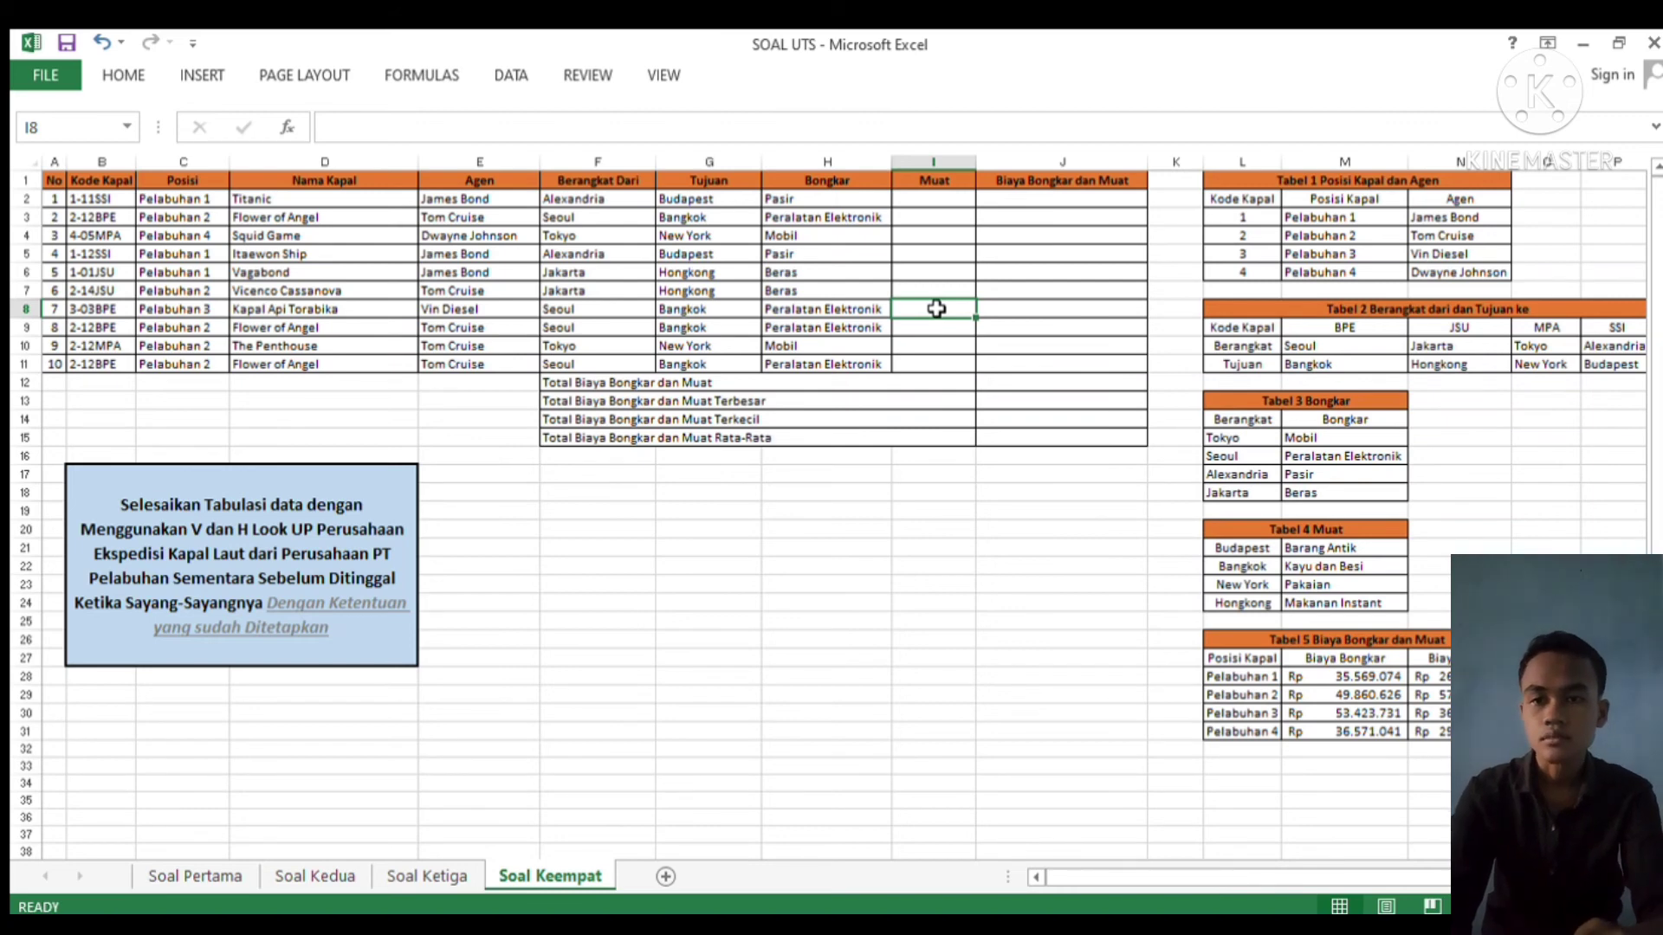
# Enter =VLOOKUP(G2;$L$21:$M$24;2;FALSE) in Muat cell I2, looking up the destination in Tabel 4
pyautogui.click(936, 199)
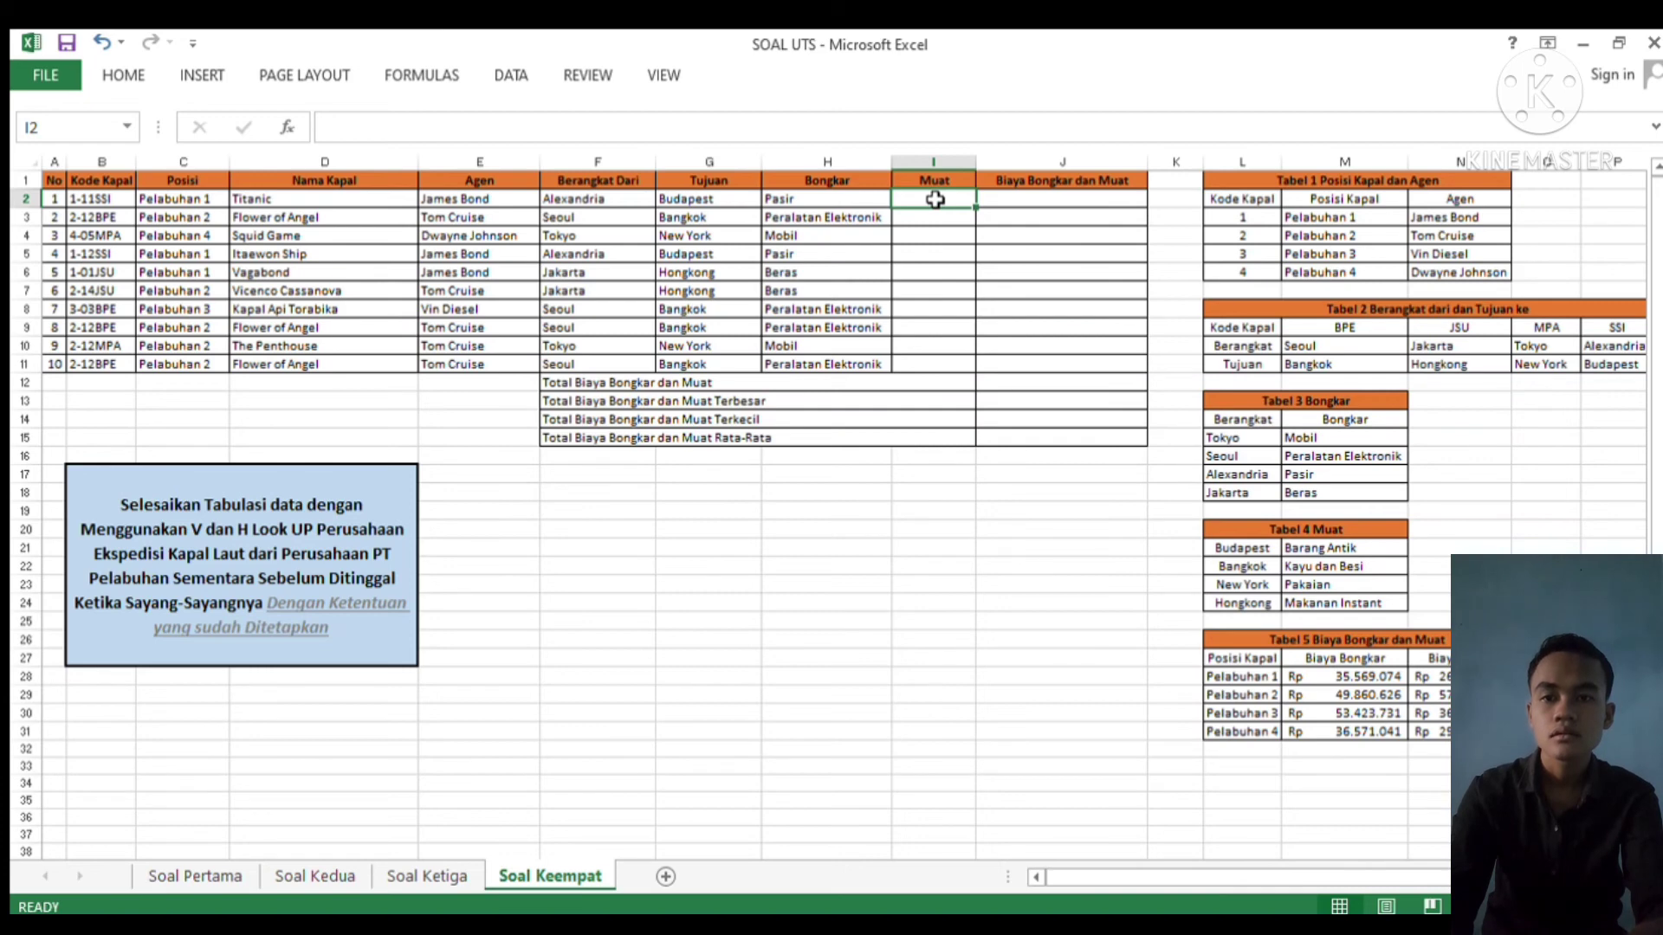
pyautogui.write('=')
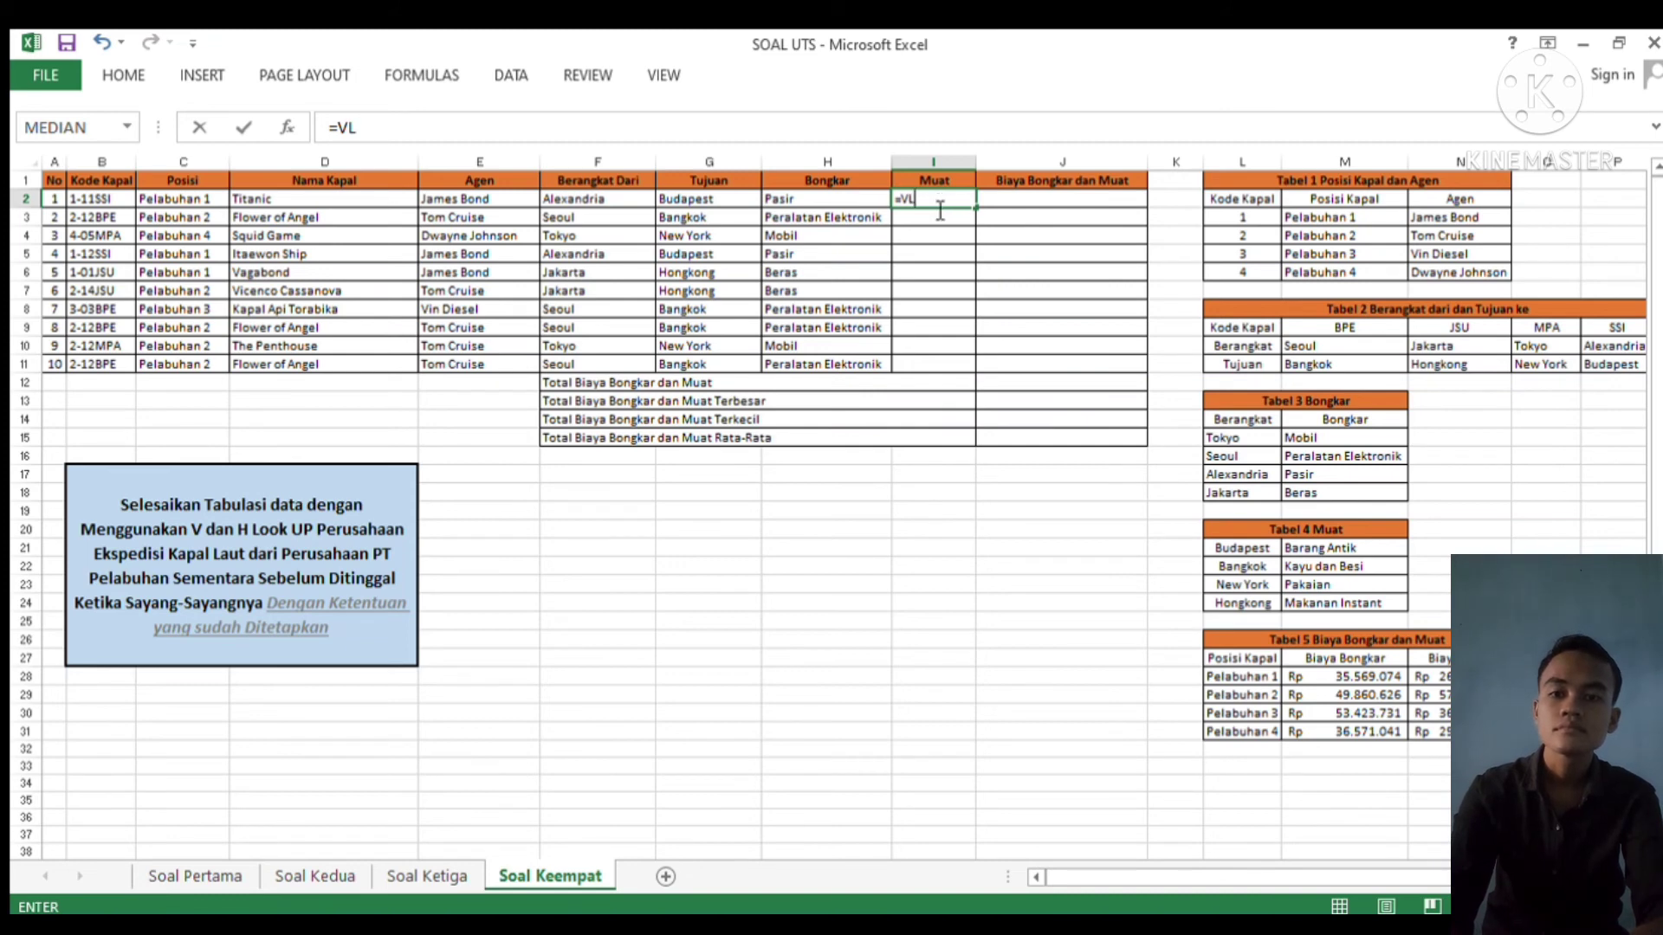
pyautogui.write('VL')
pyautogui.press('Tab')
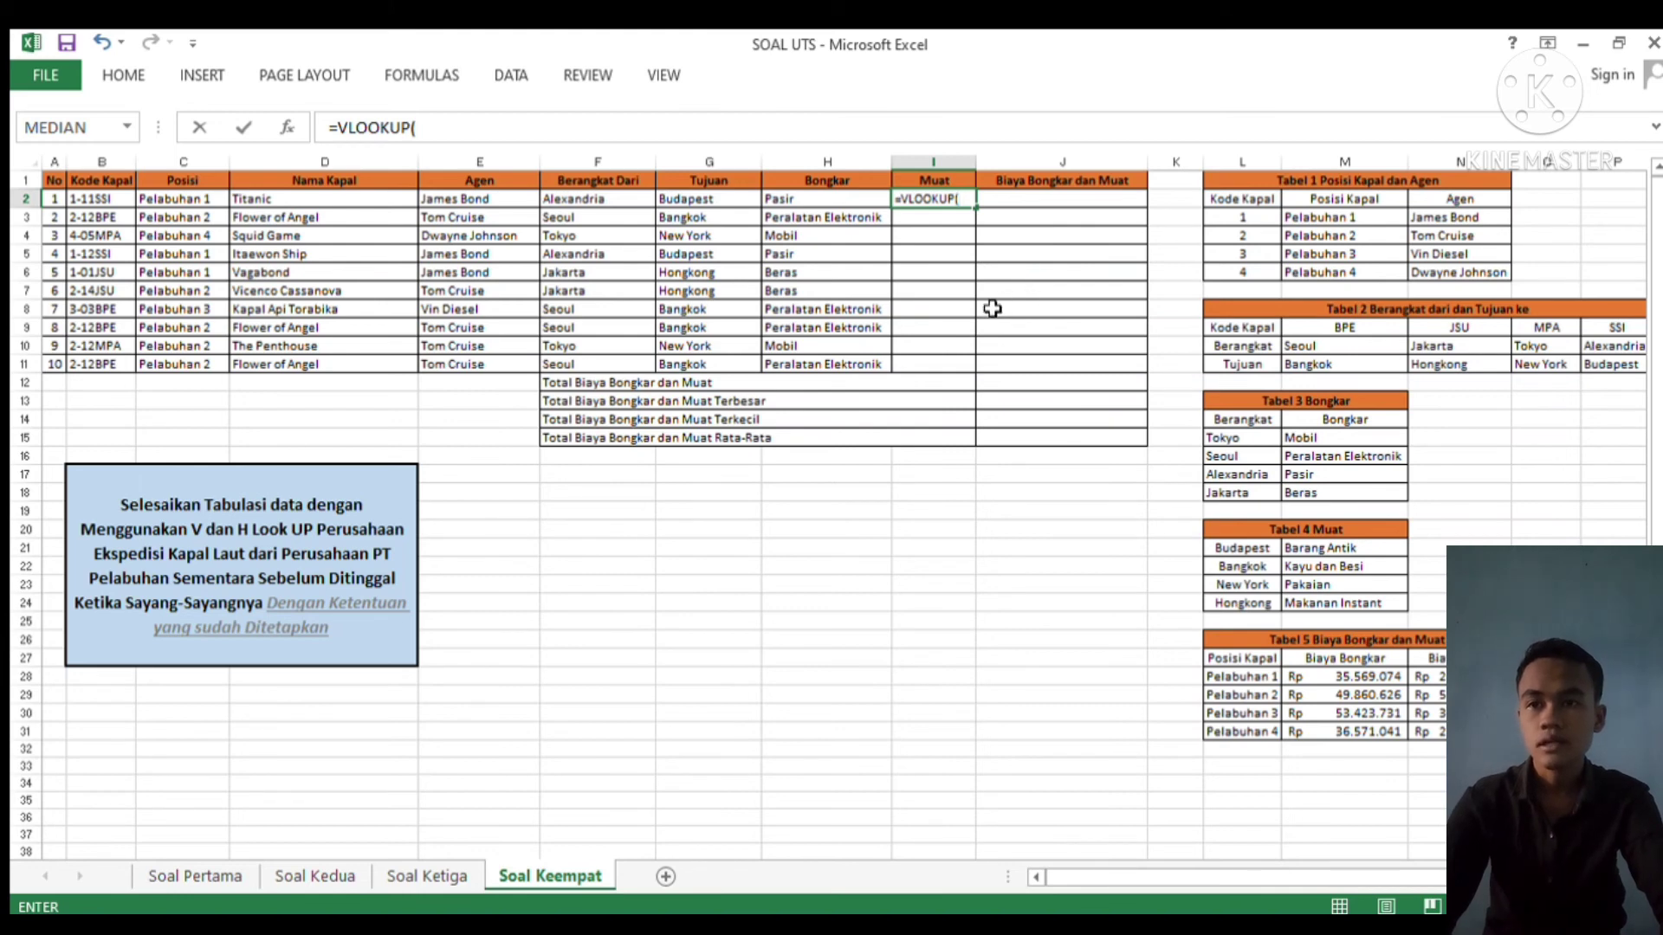
pyautogui.click(720, 203)
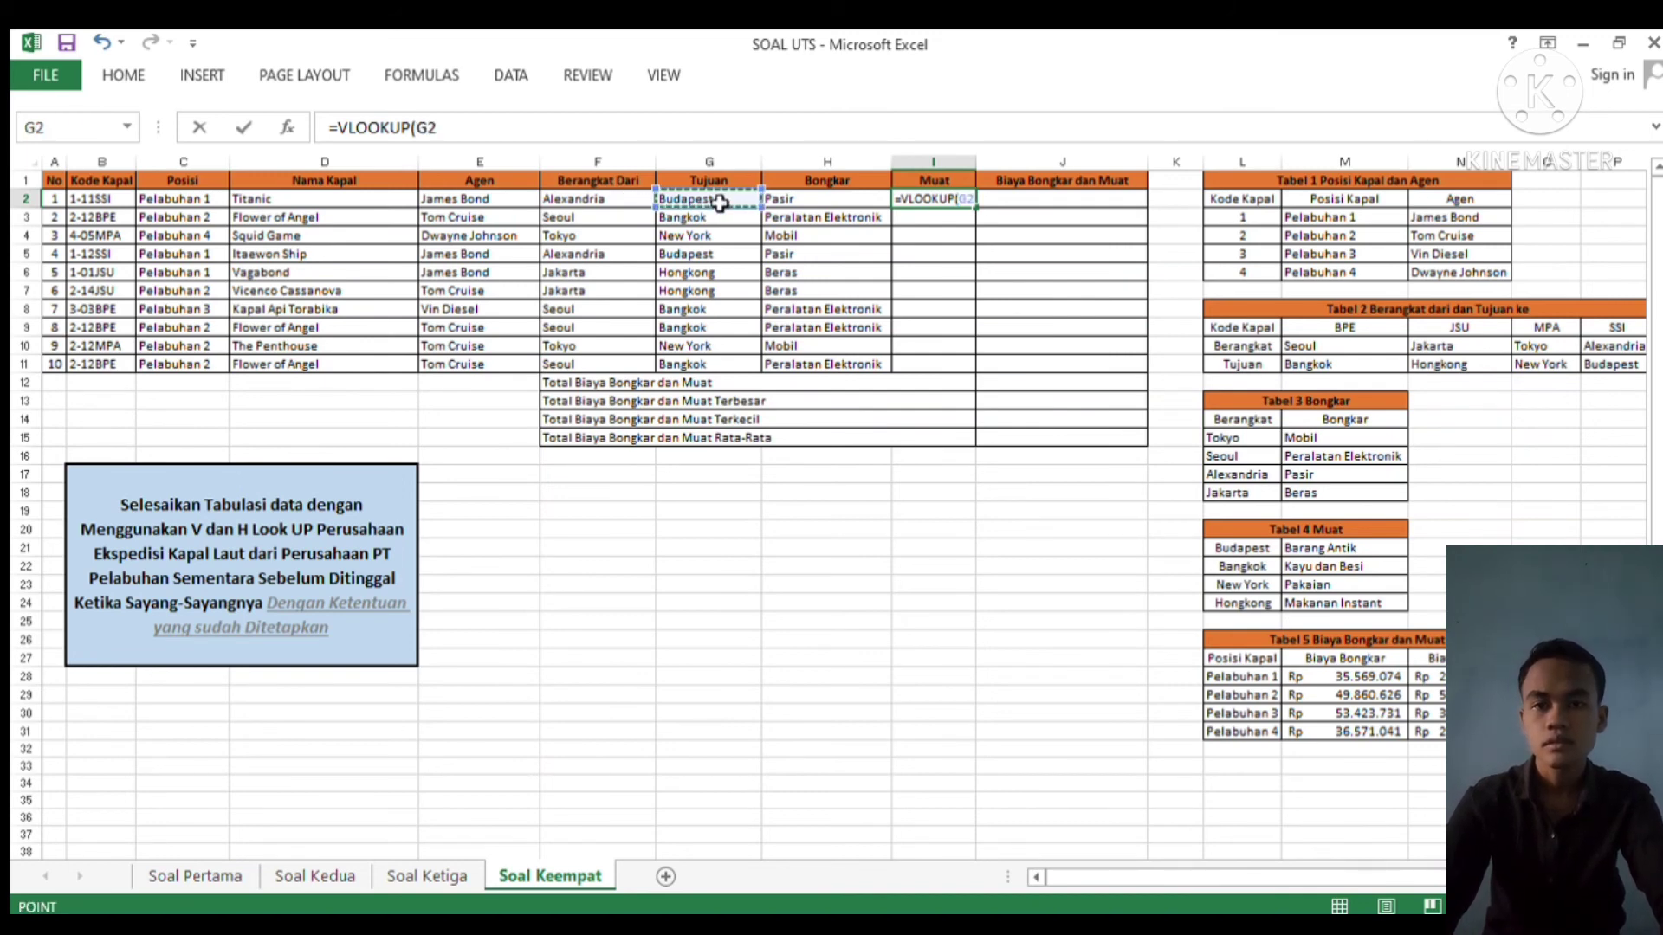
pyautogui.write(';')
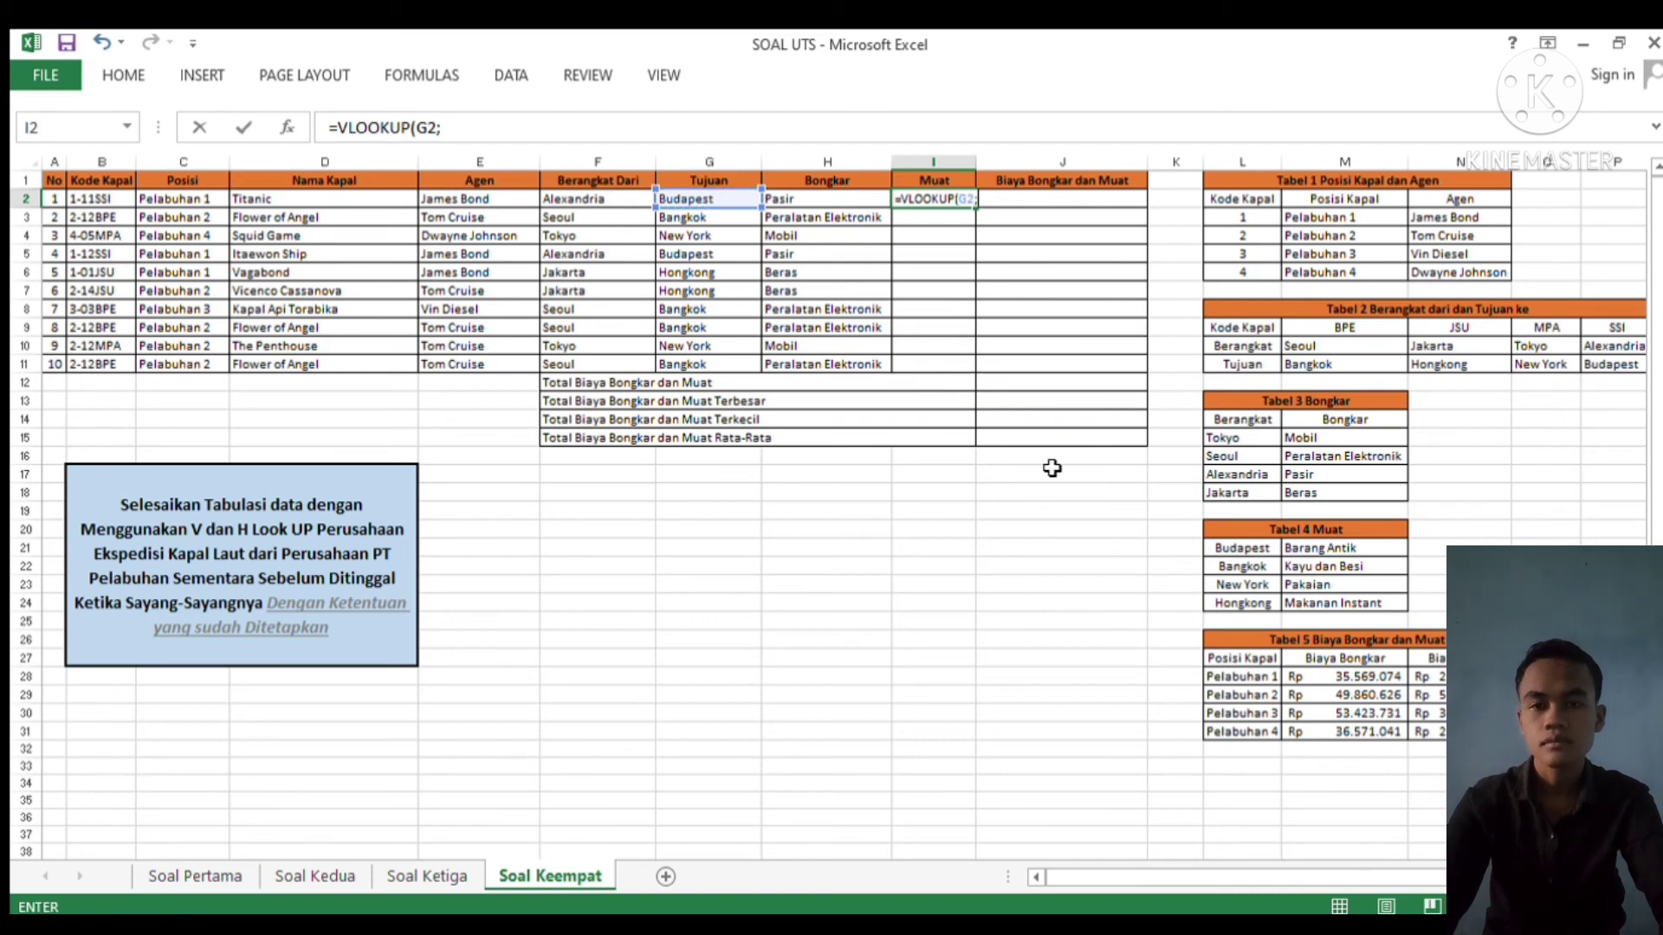
pyautogui.moveTo(1221, 555); pyautogui.dragTo(1342, 601)
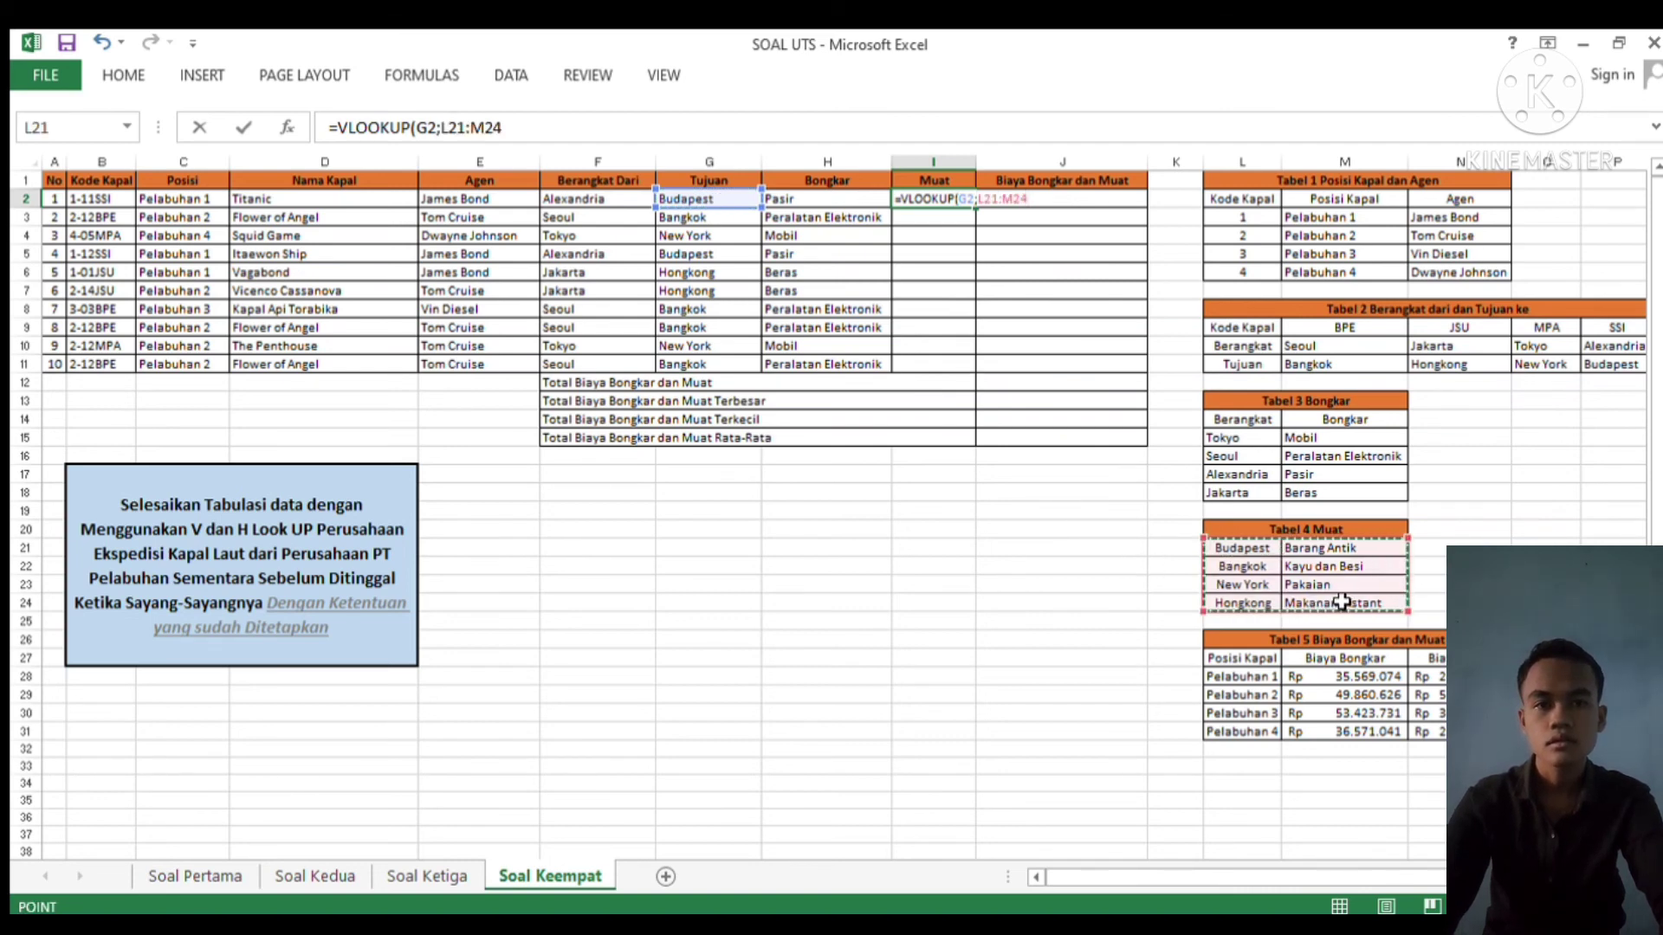
pyautogui.press('F4')
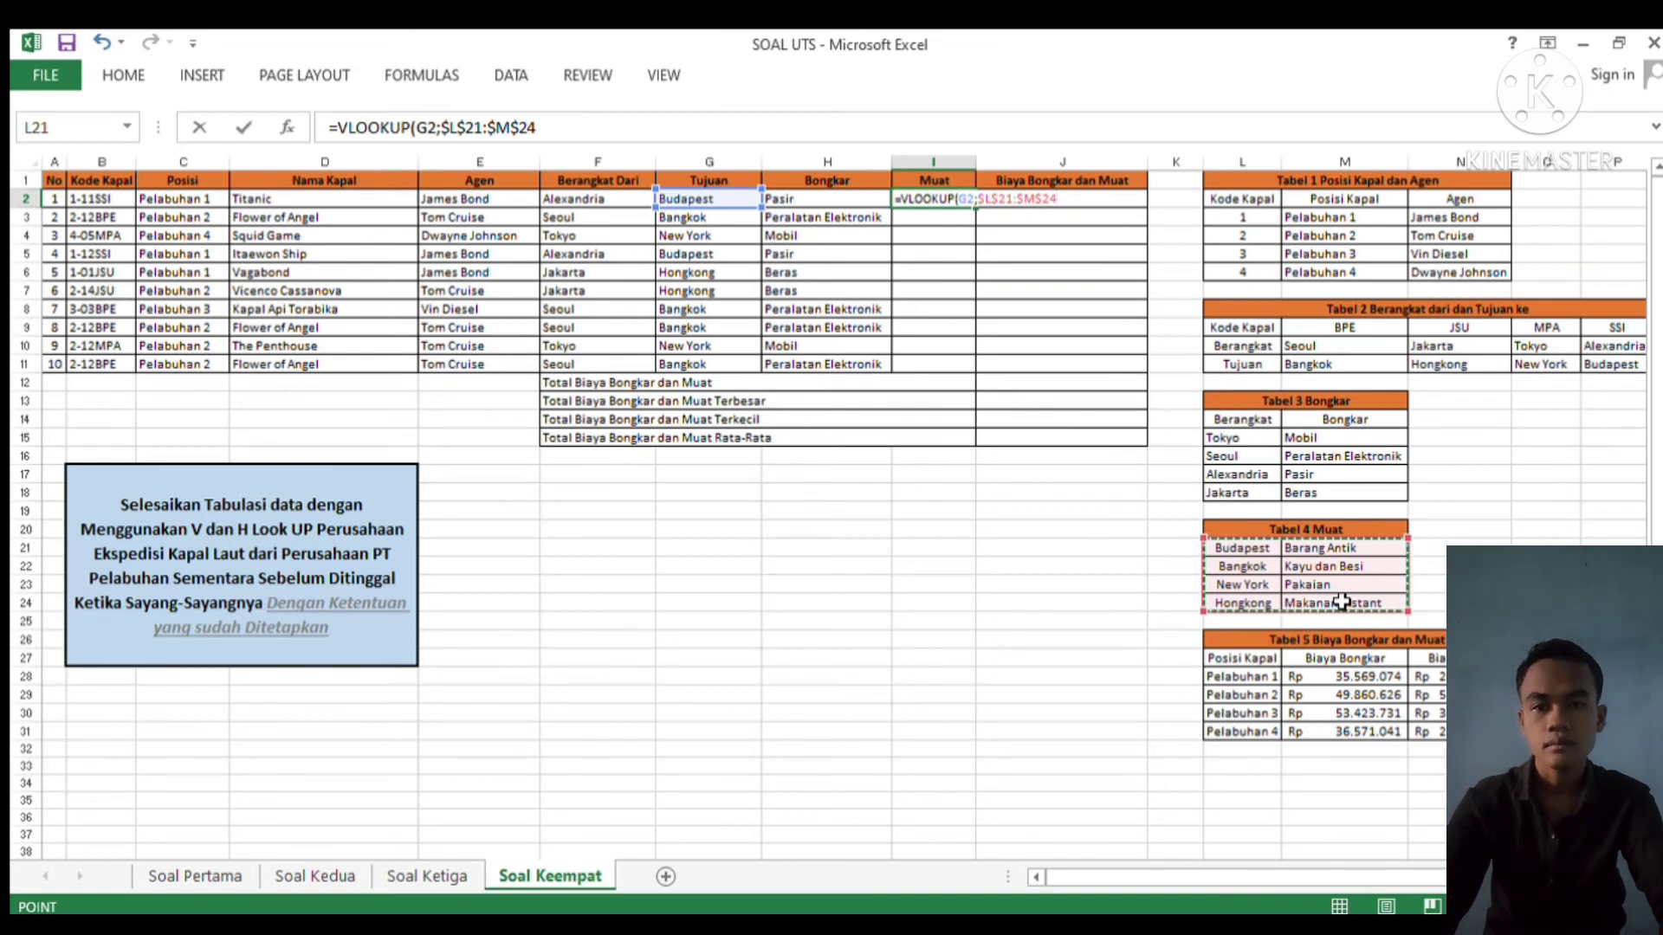
pyautogui.write(';')
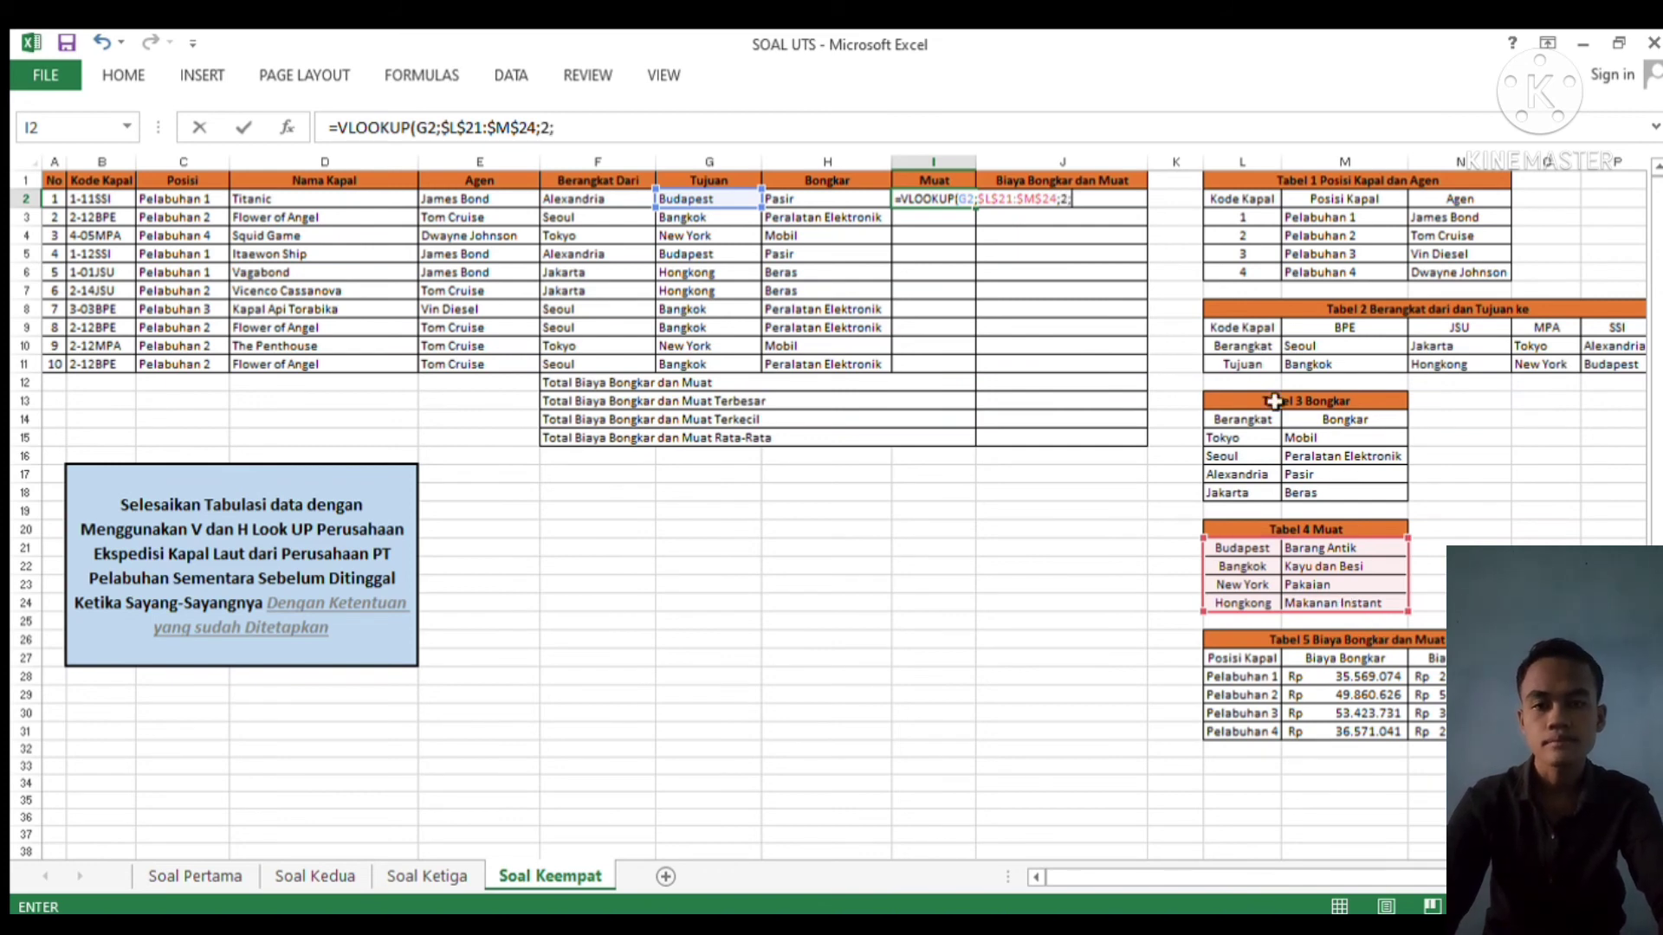
pyautogui.write('2;FALSE')
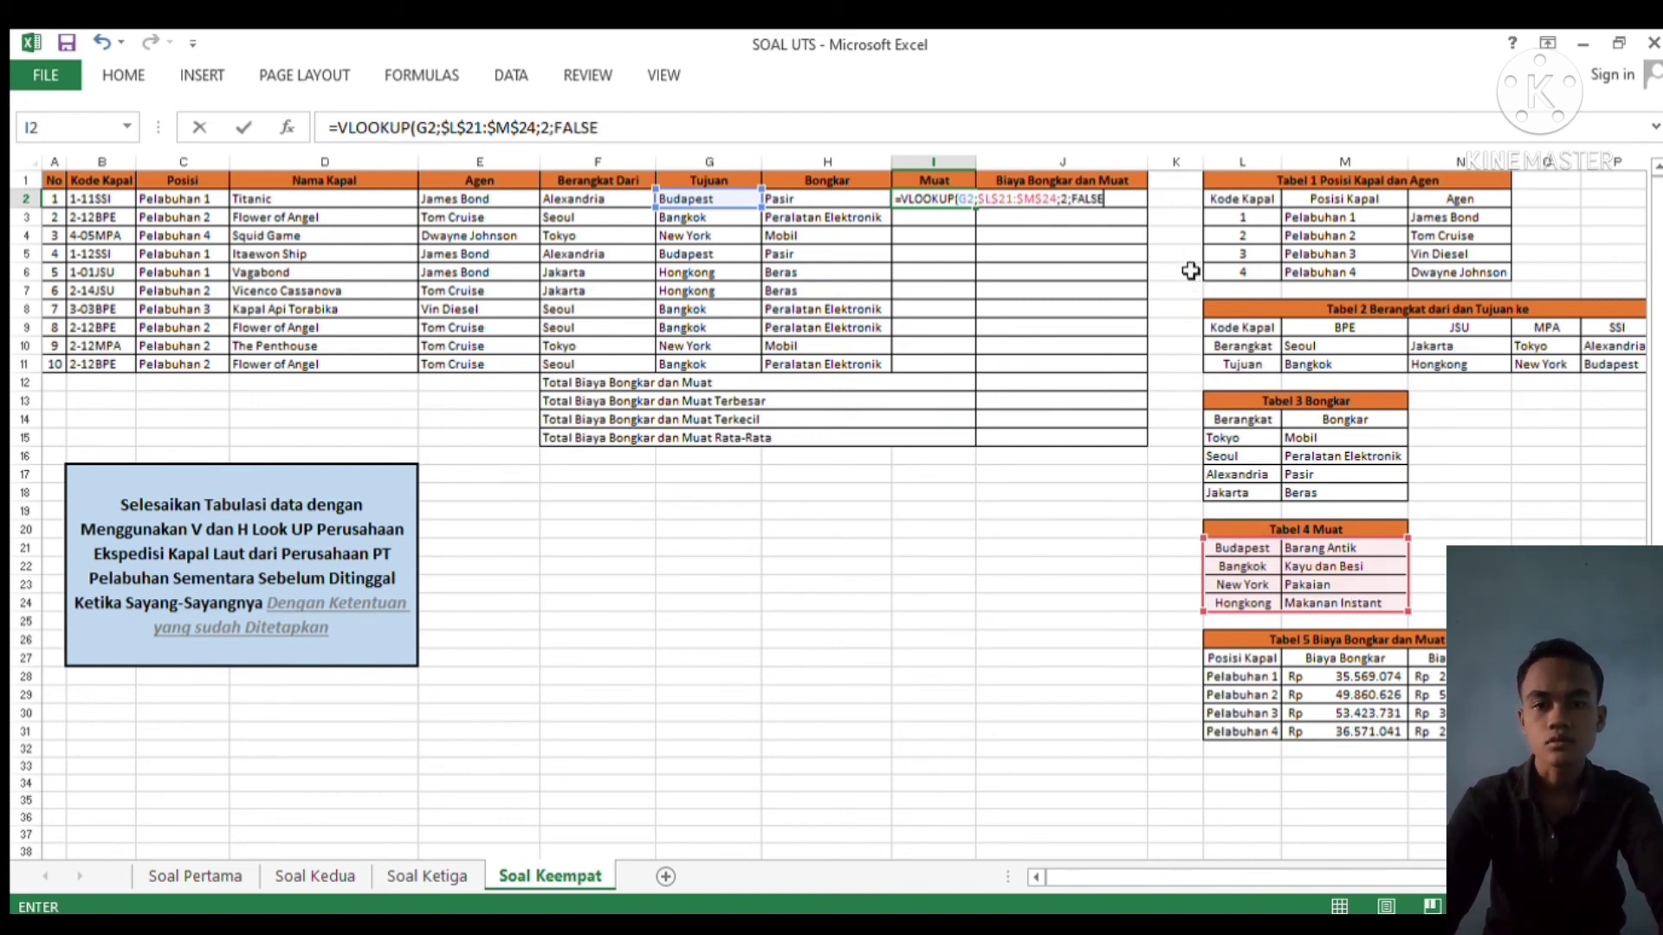
pyautogui.press('Return')
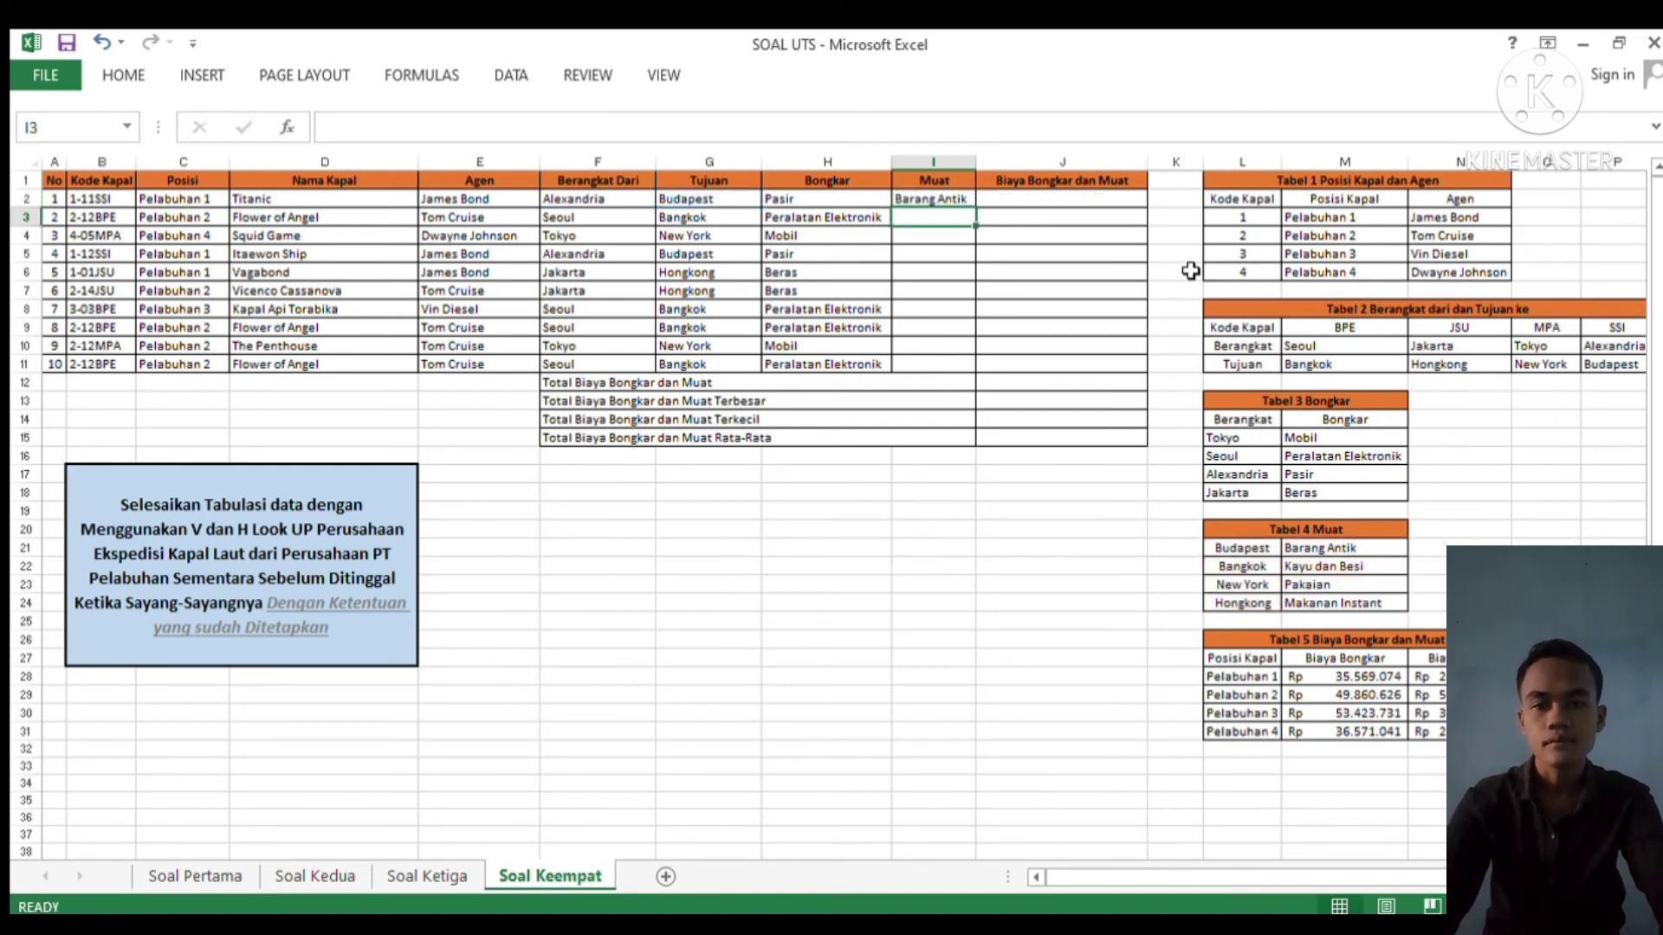
pyautogui.moveTo(952, 203); pyautogui.dragTo(953, 380)
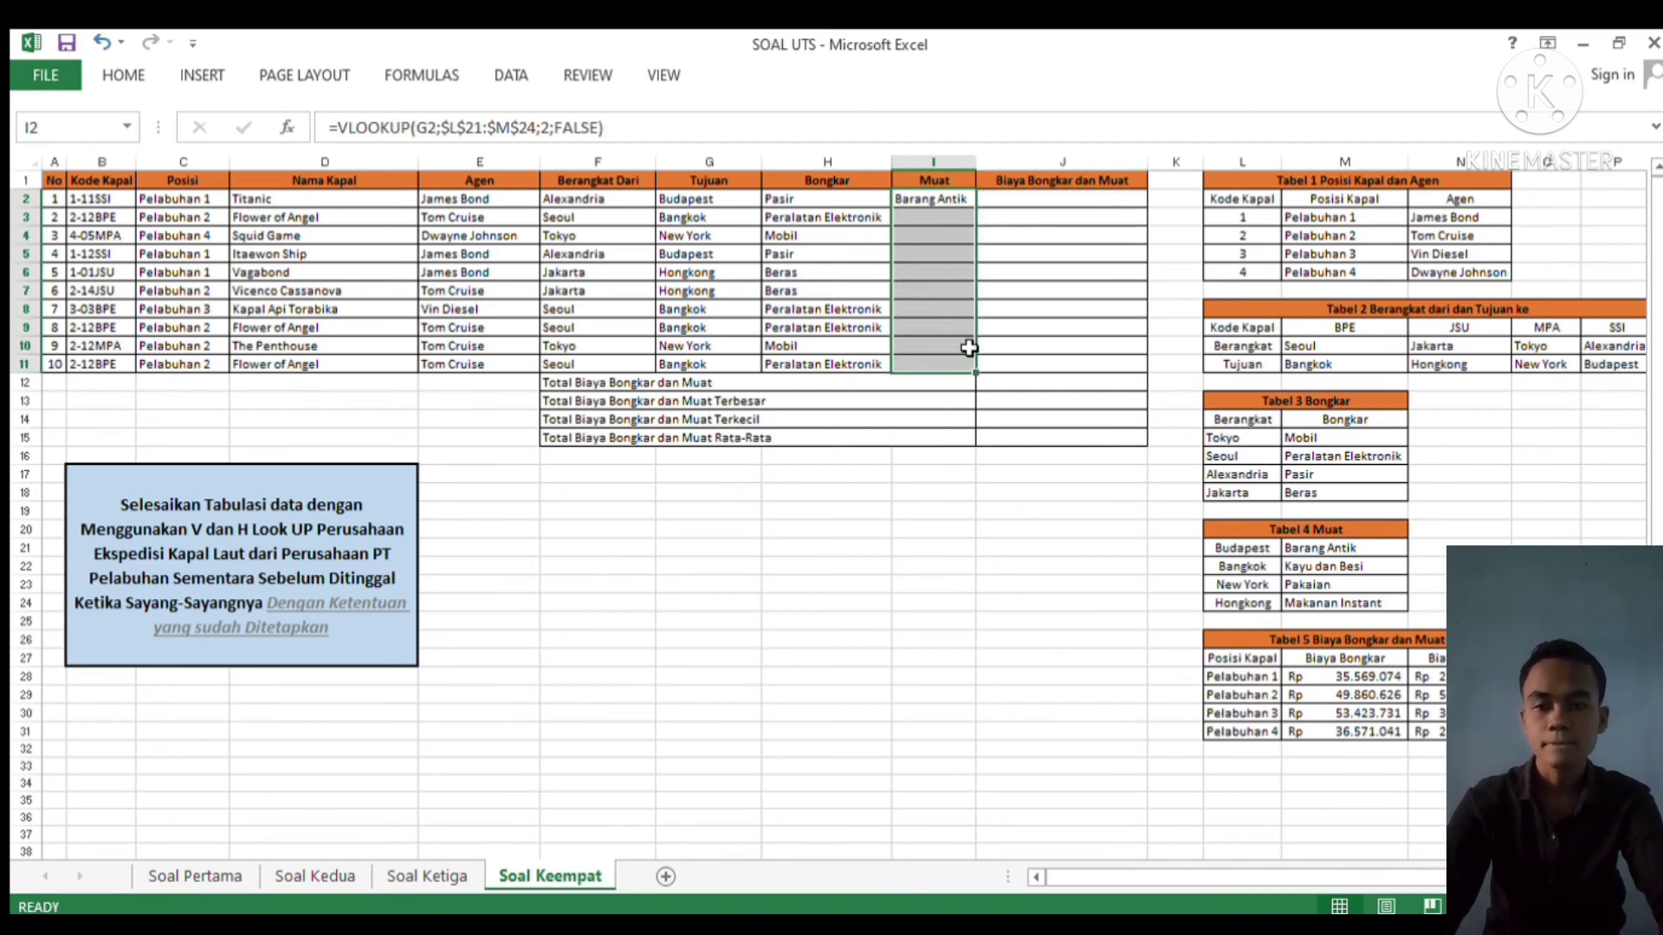
pyautogui.moveTo(944, 203); pyautogui.dragTo(964, 216)
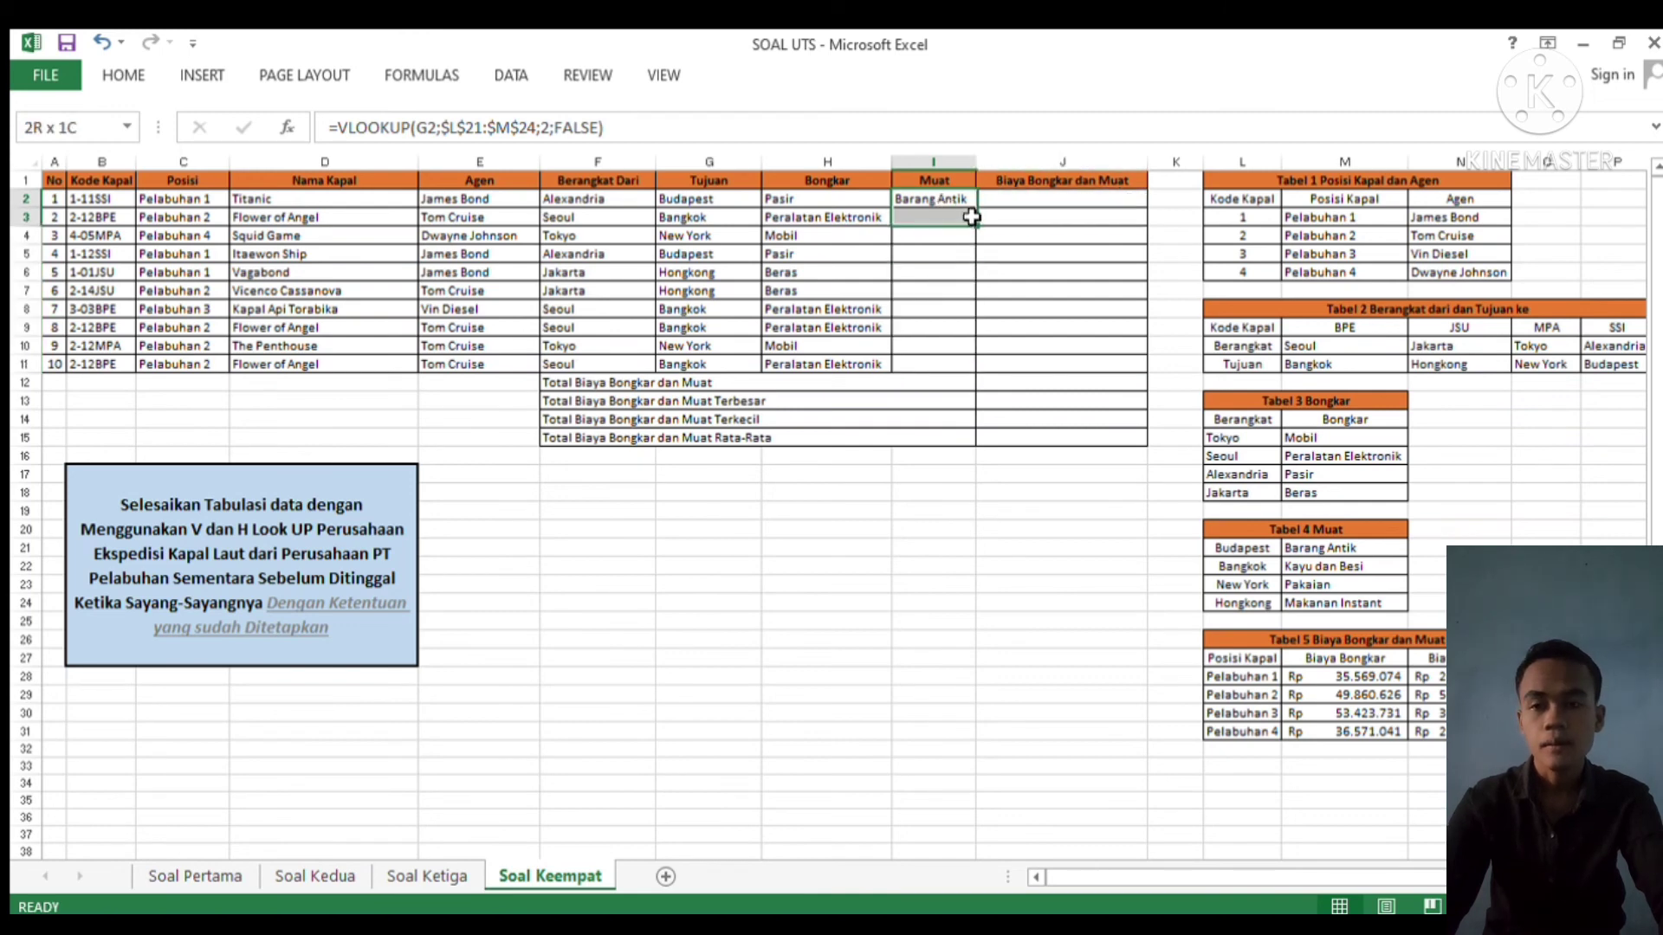
pyautogui.click(1079, 298)
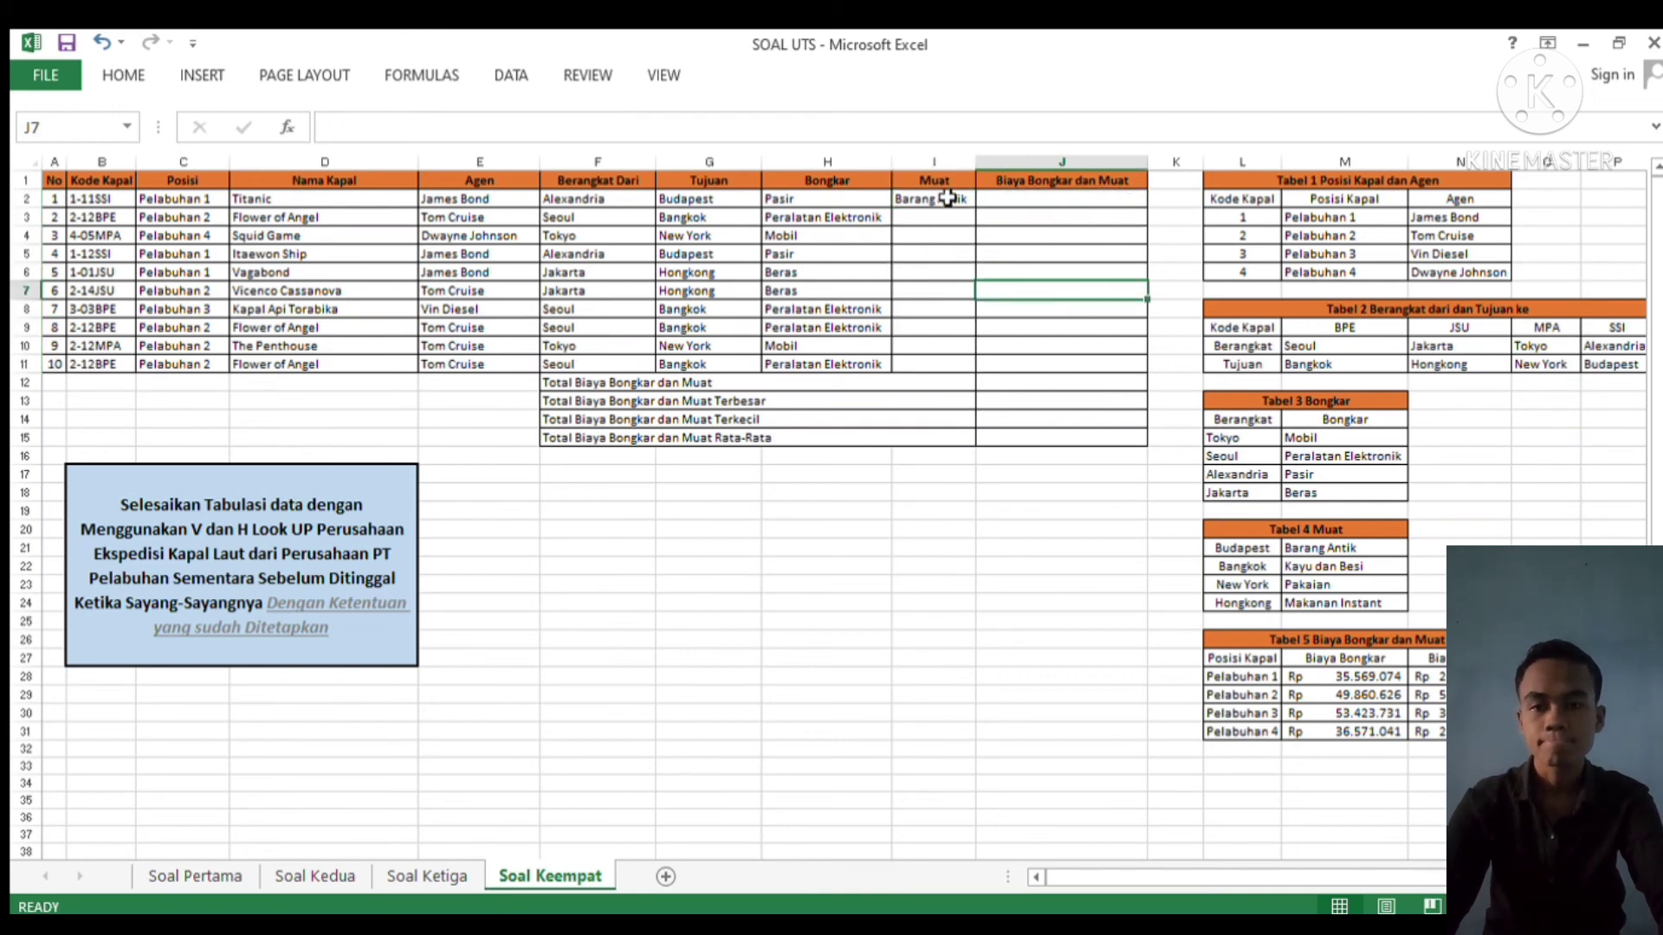
# Fill the Muat formula from I2 down through row 11 and widen column I to fit its longest entry
pyautogui.click(950, 204)
pyautogui.moveTo(976, 215); pyautogui.dragTo(976, 379)
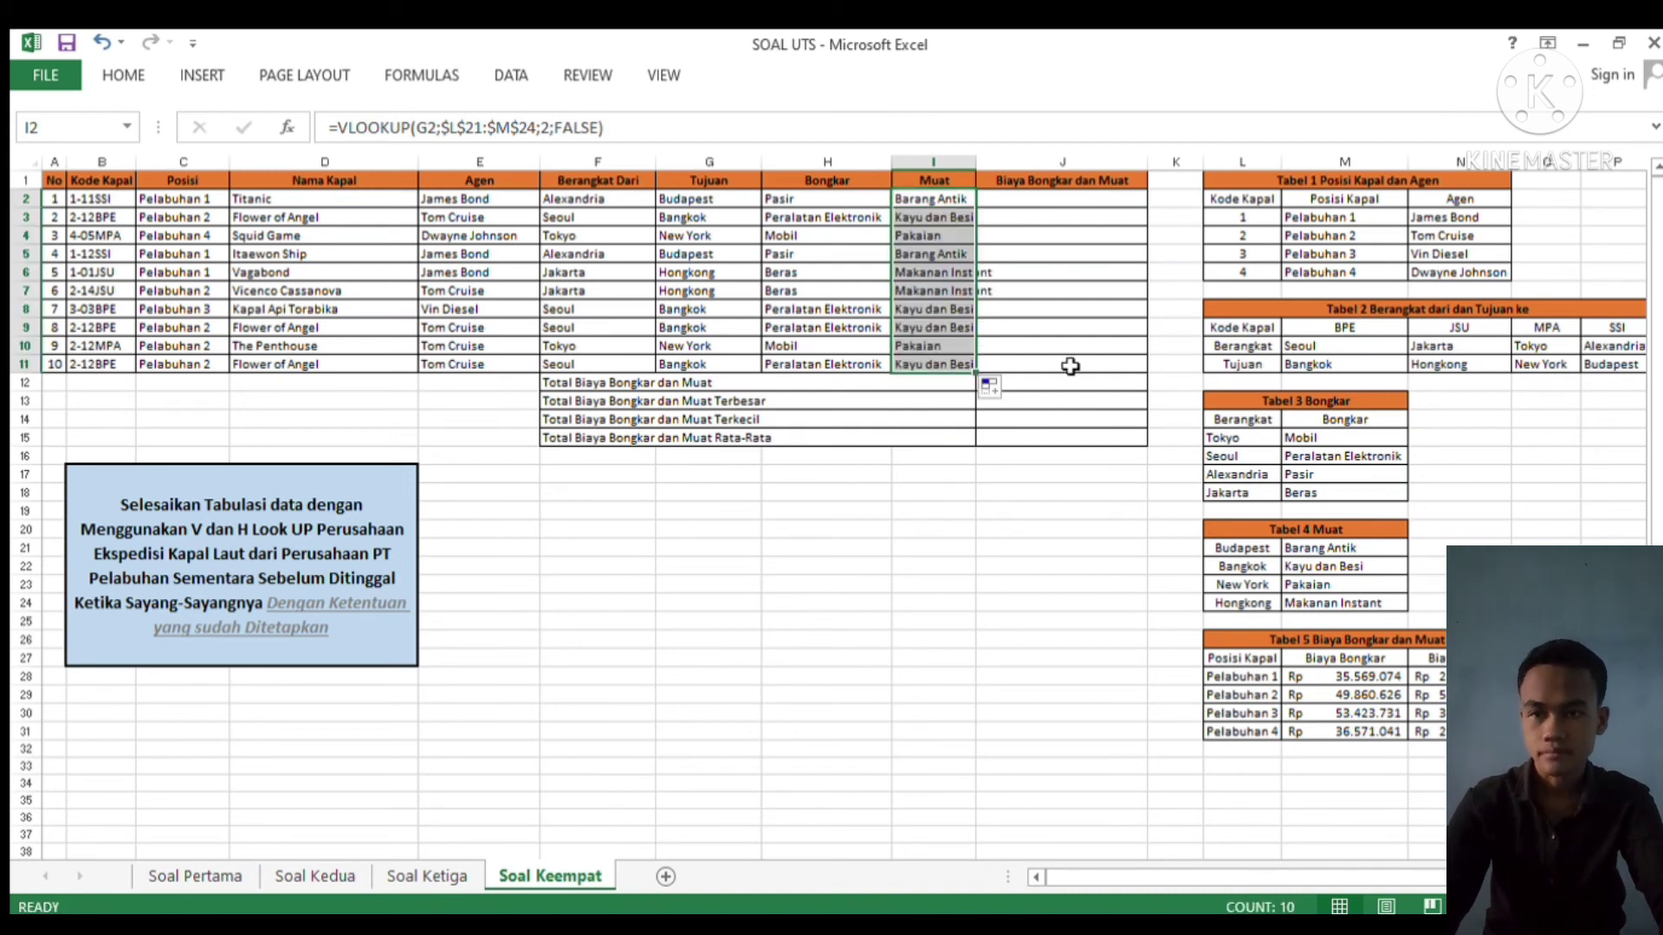
pyautogui.click(1032, 235)
pyautogui.moveTo(978, 162); pyautogui.dragTo(1002, 162)
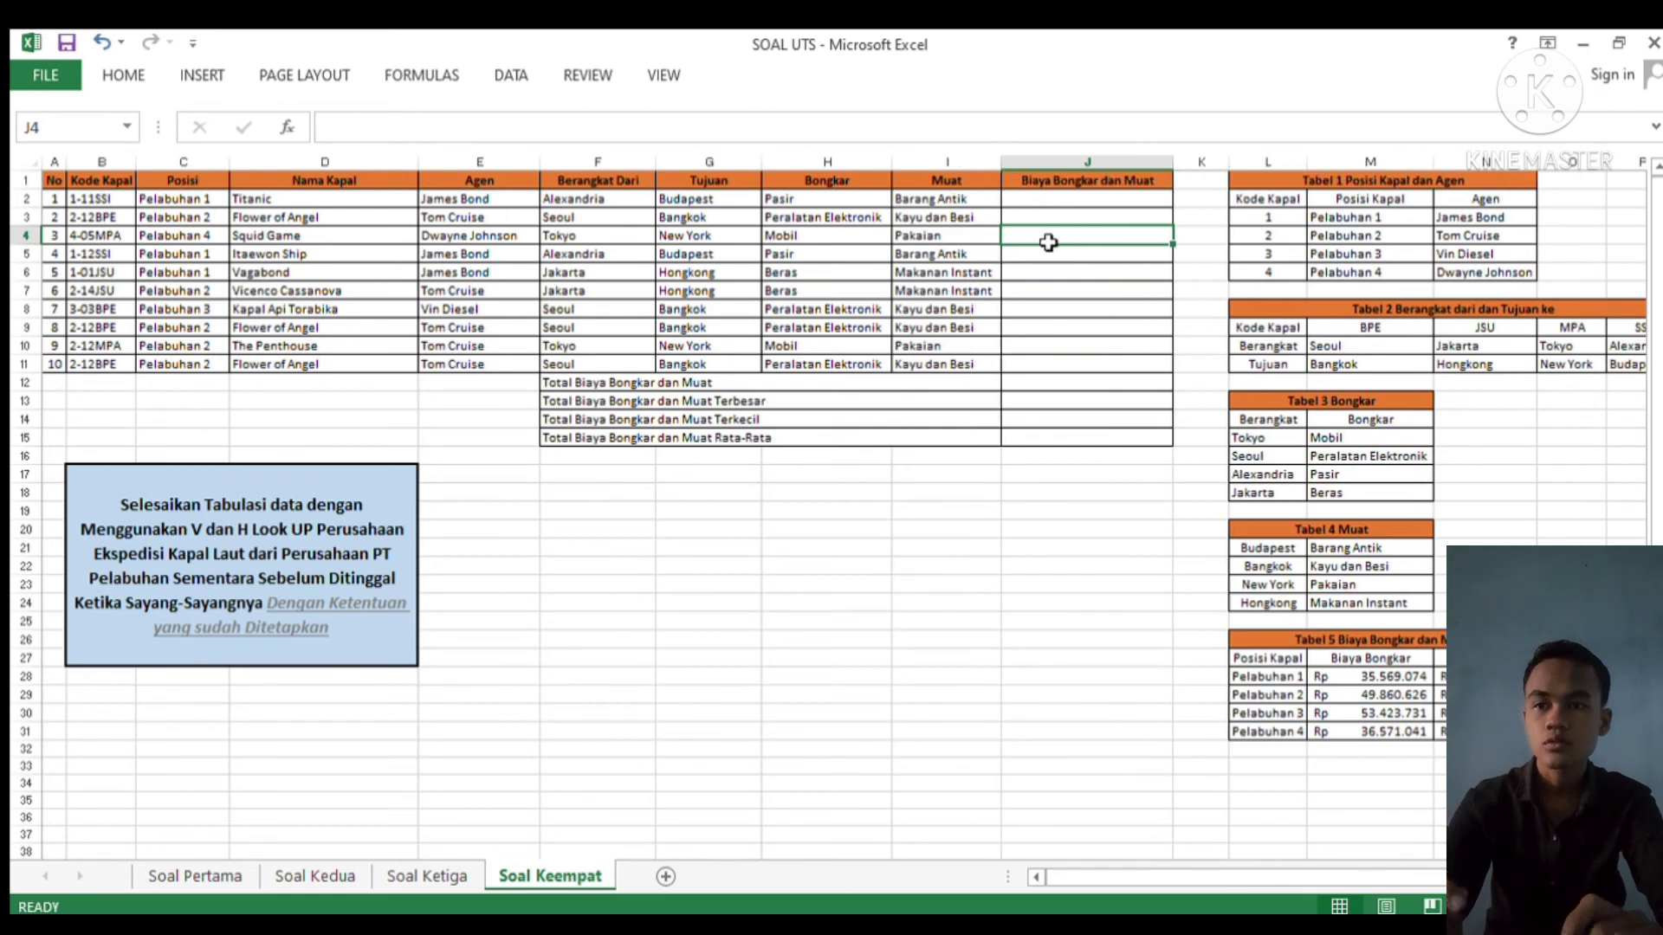
# Start the Biaya Bongkar dan Muat formula in J2 with =VLOOKUP(C2;$L$27:$N$31;2;FALSE+VLOOKUP, using Tabel 5 as the lookup table
pyautogui.click(1060, 199)
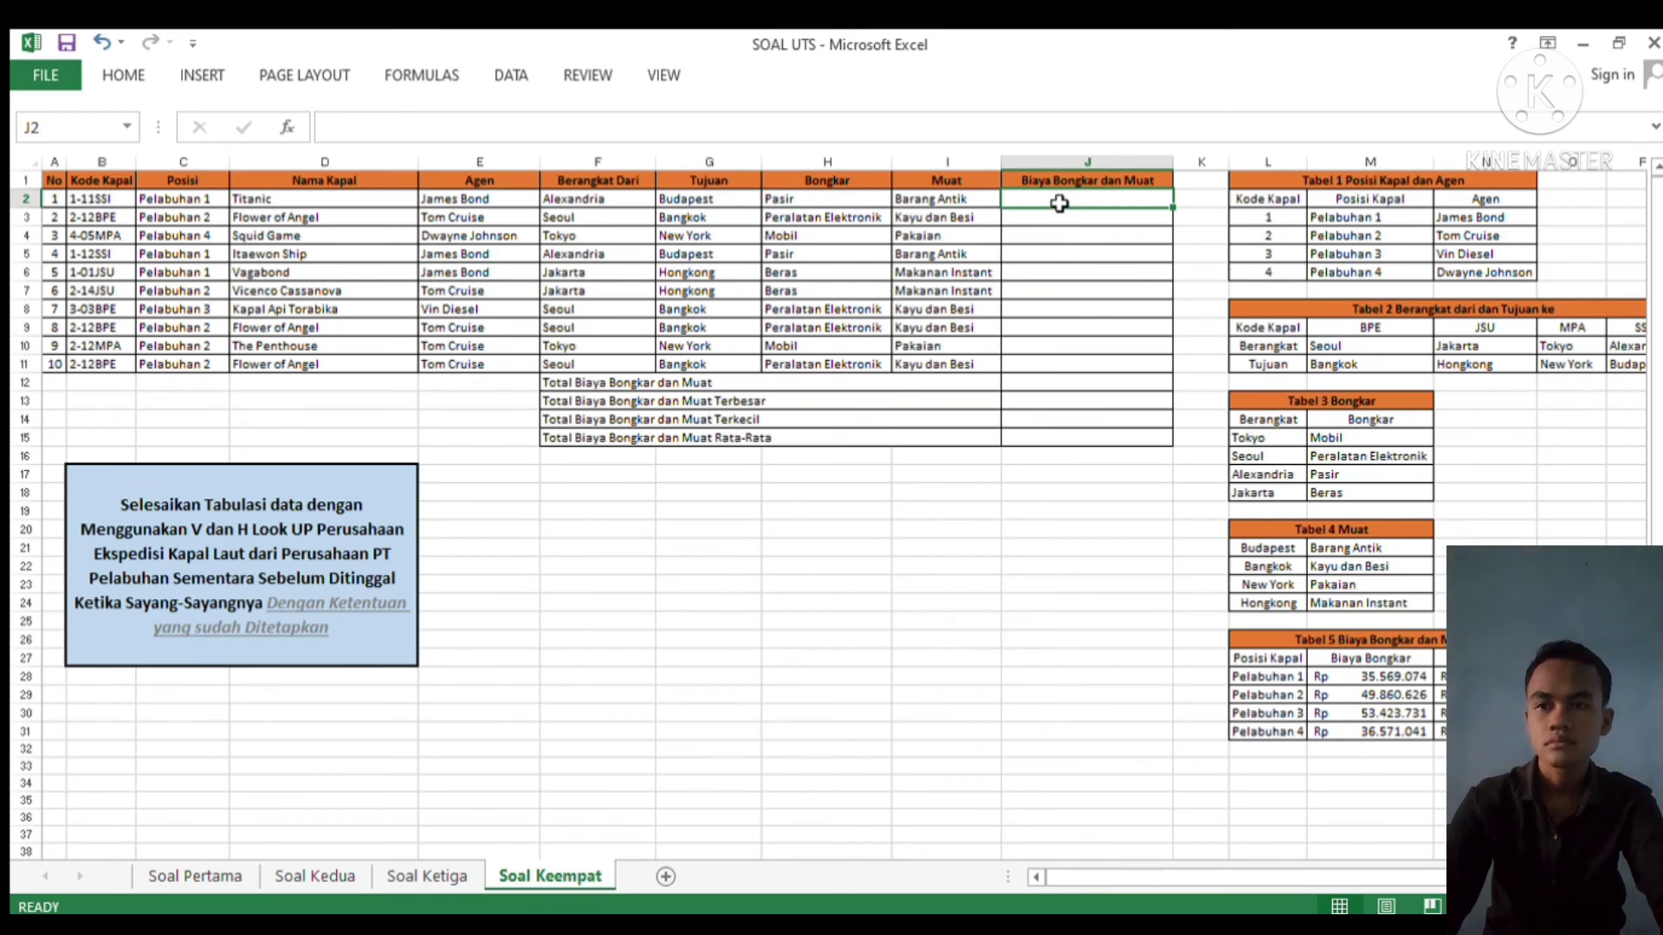
pyautogui.write('=')
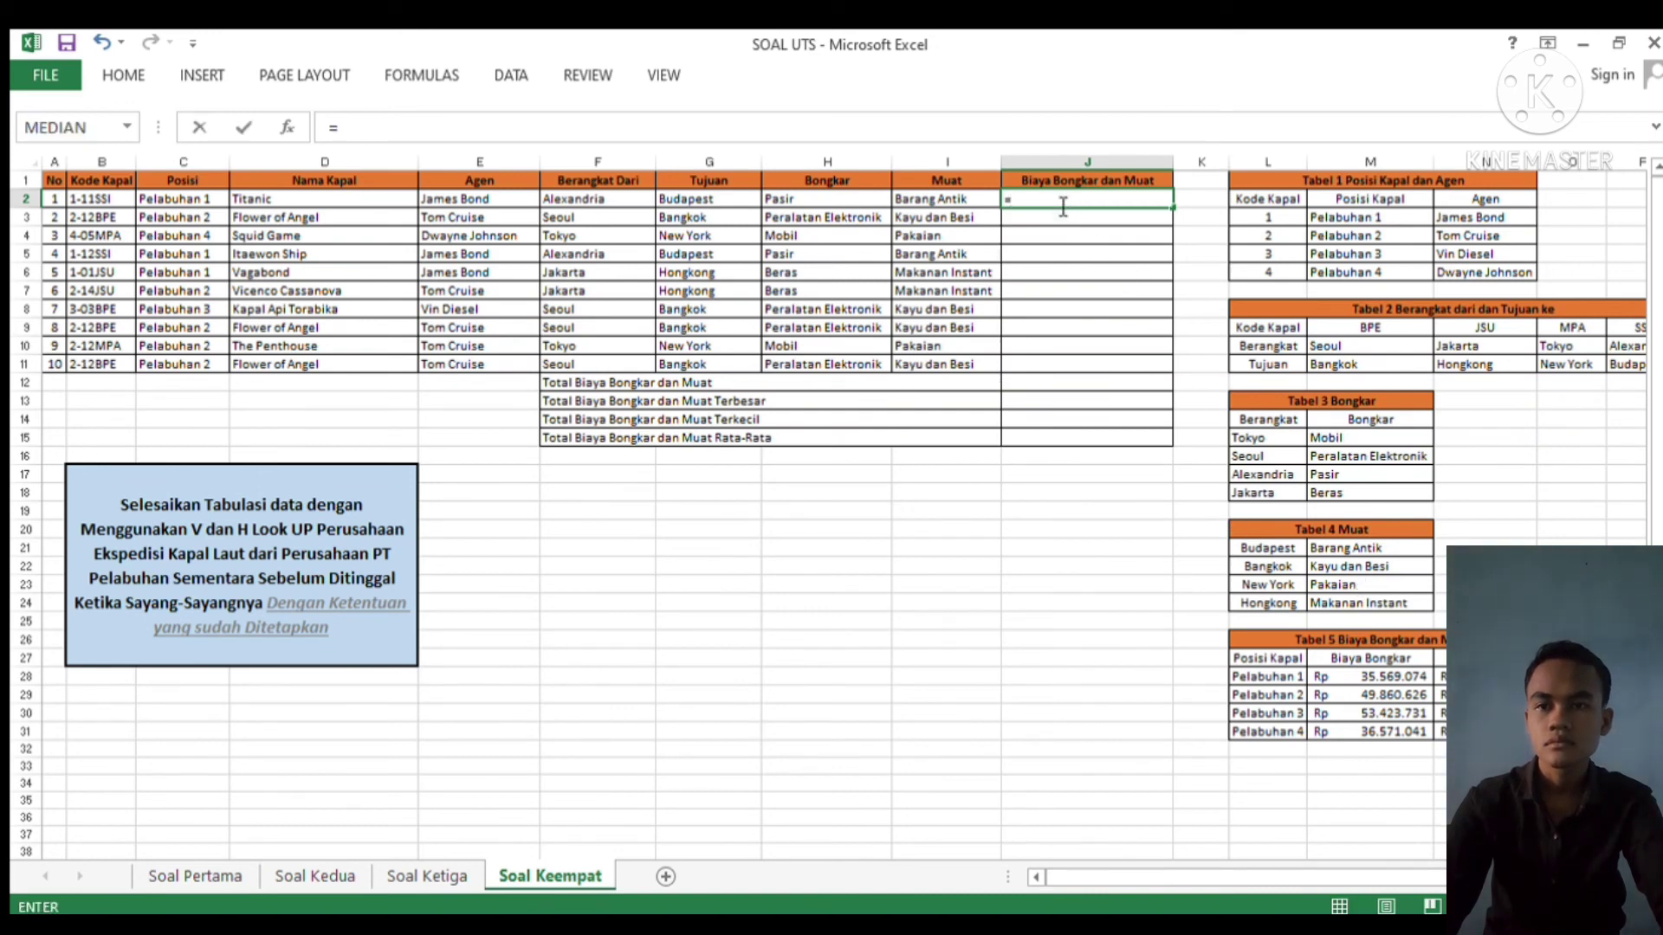
pyautogui.write('VLOO')
pyautogui.press('Tab')
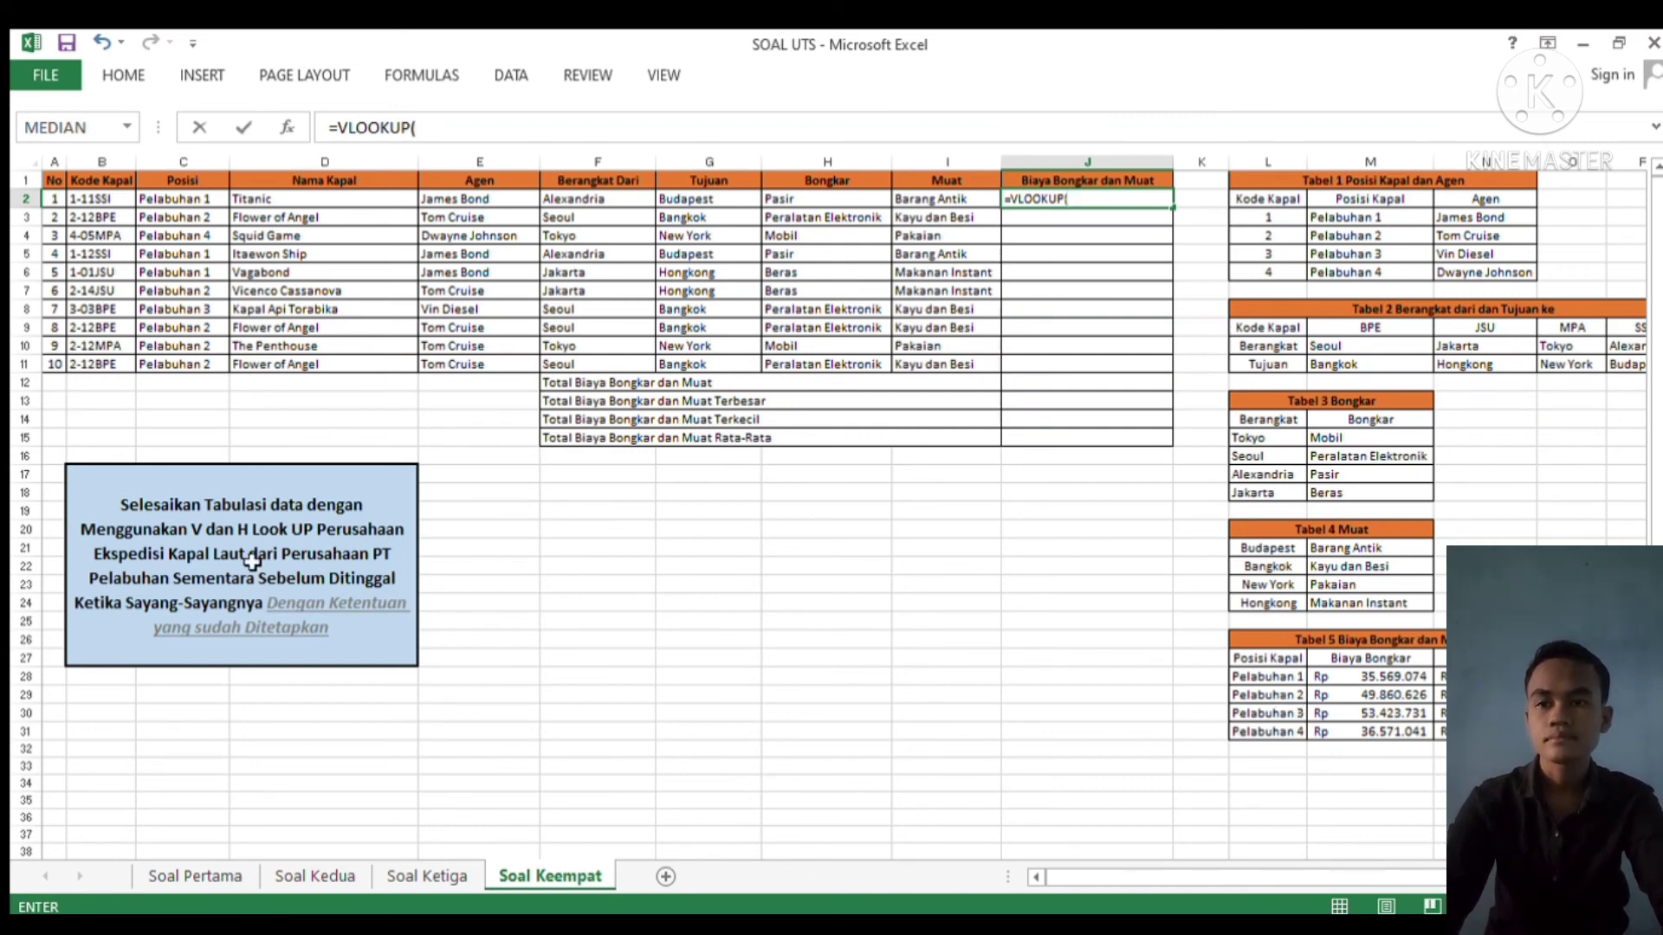
pyautogui.click(174, 204)
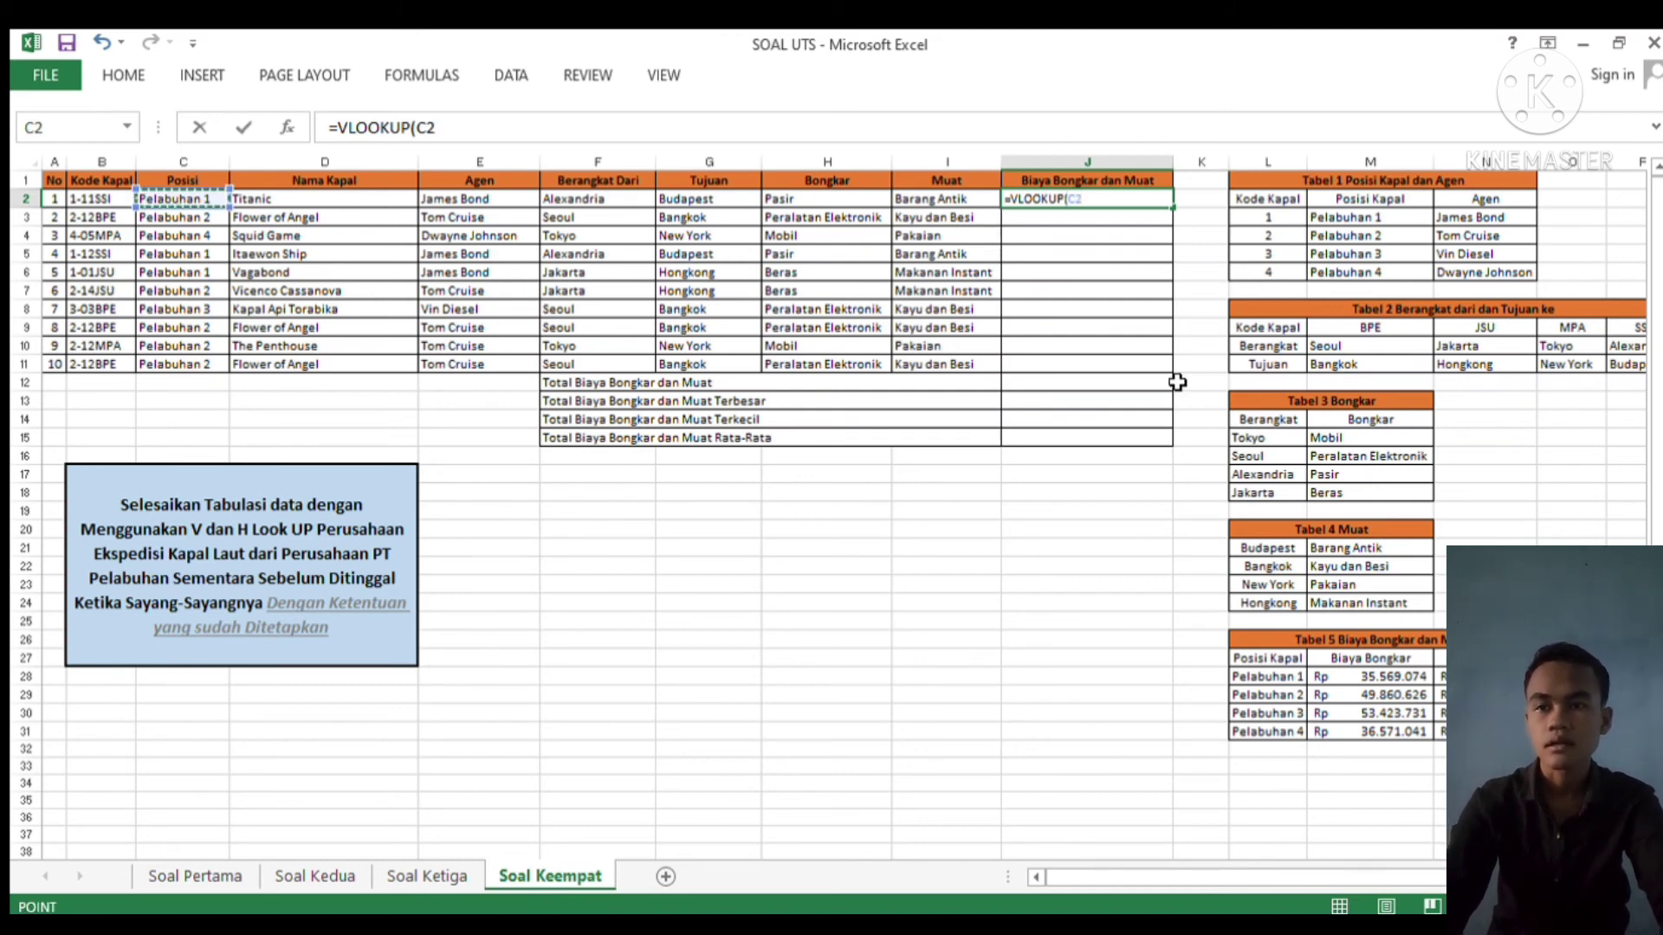
pyautogui.write(';')
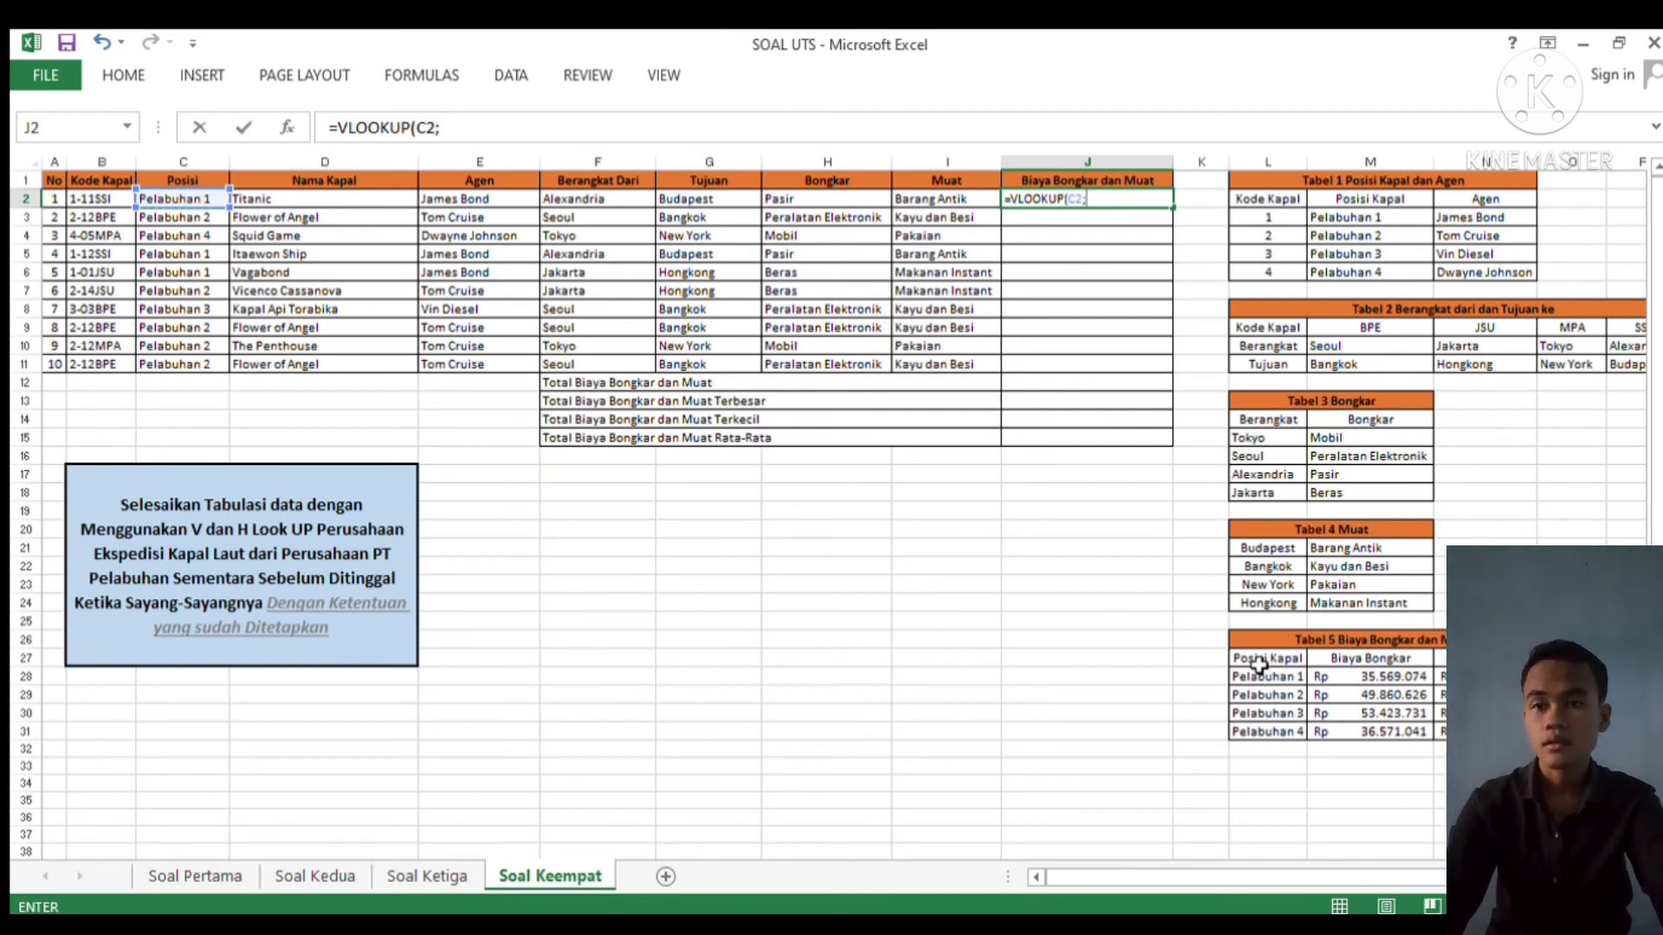
pyautogui.moveTo(1259, 665); pyautogui.dragTo(1472, 732)
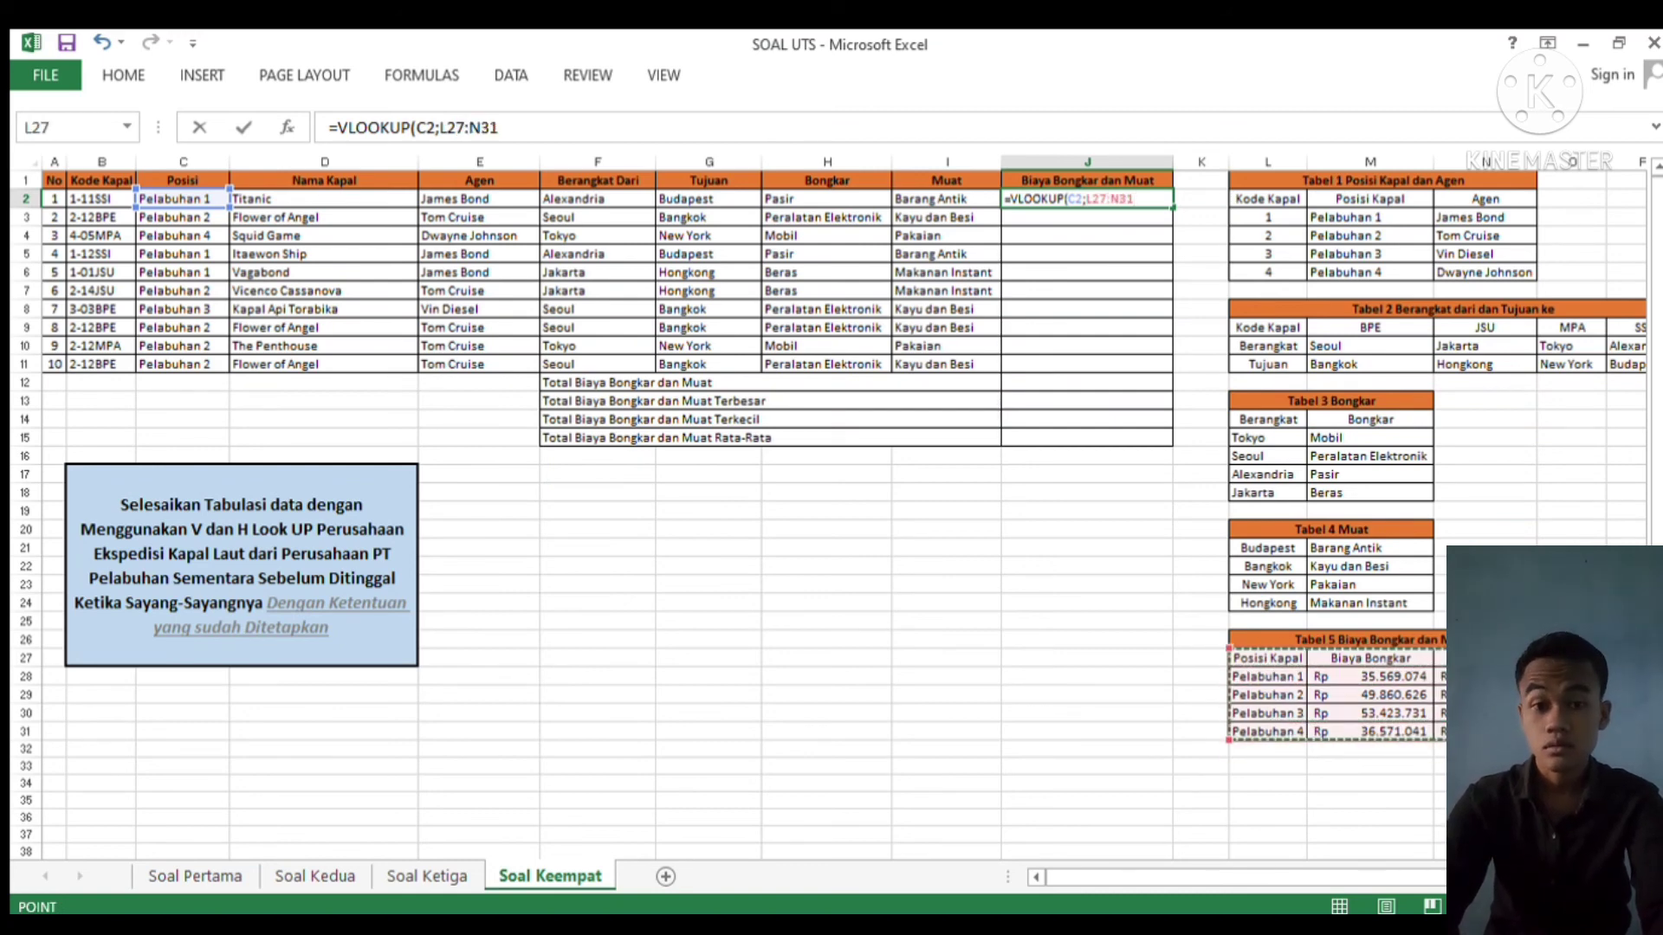
pyautogui.press('F4')
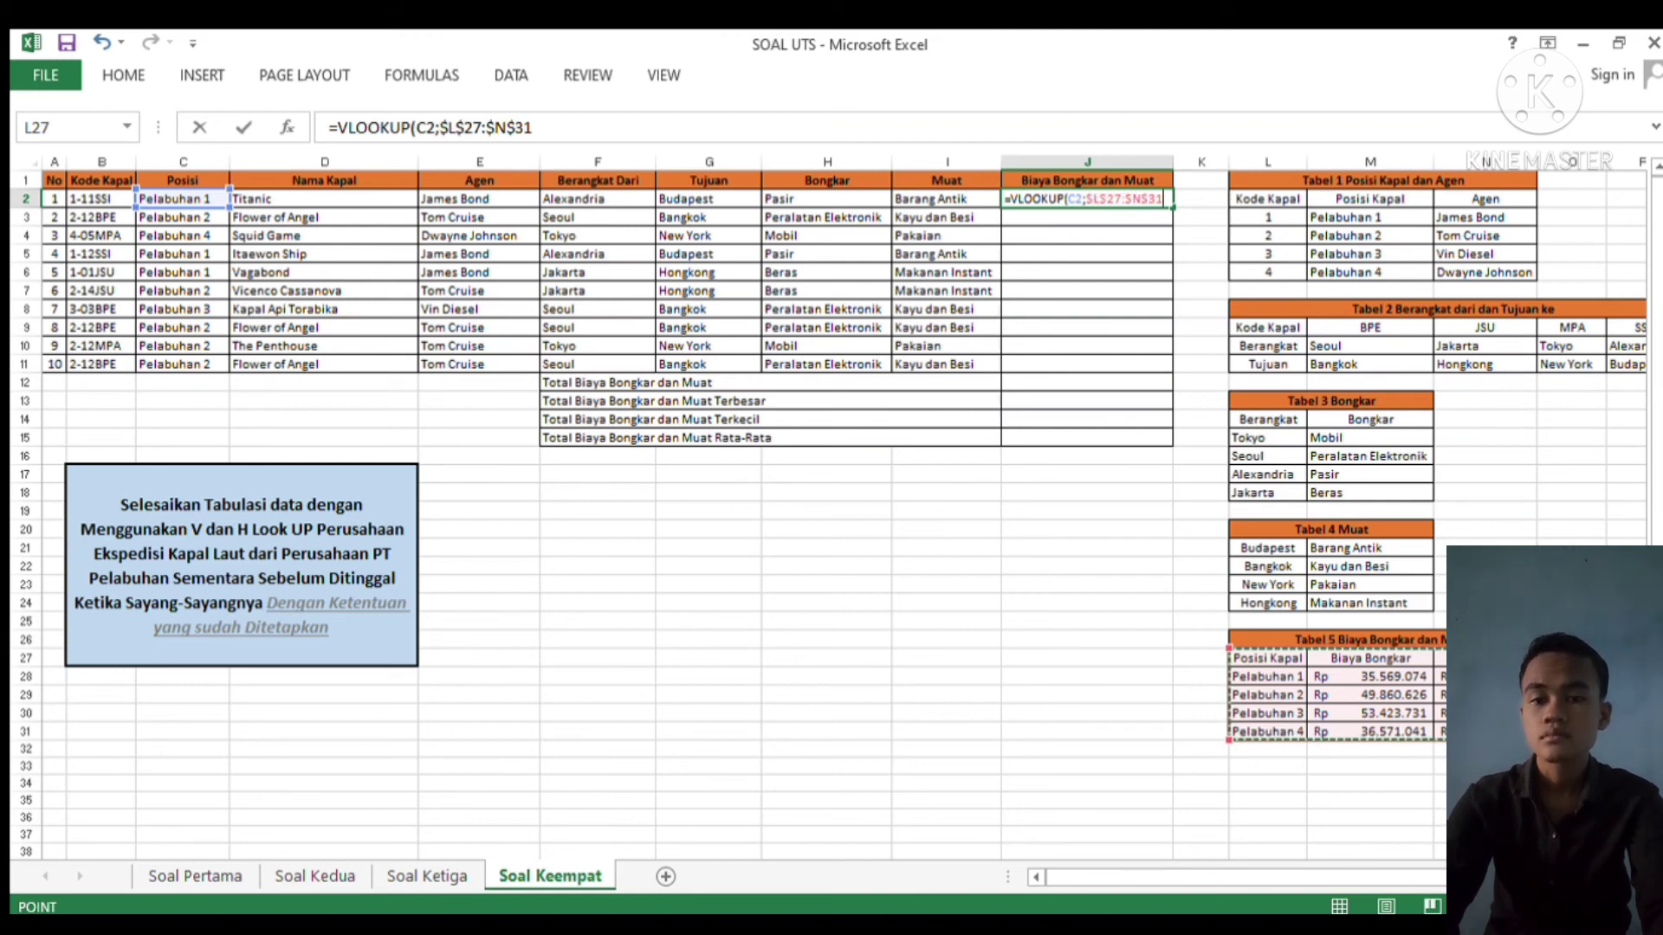
pyautogui.write(';2;')
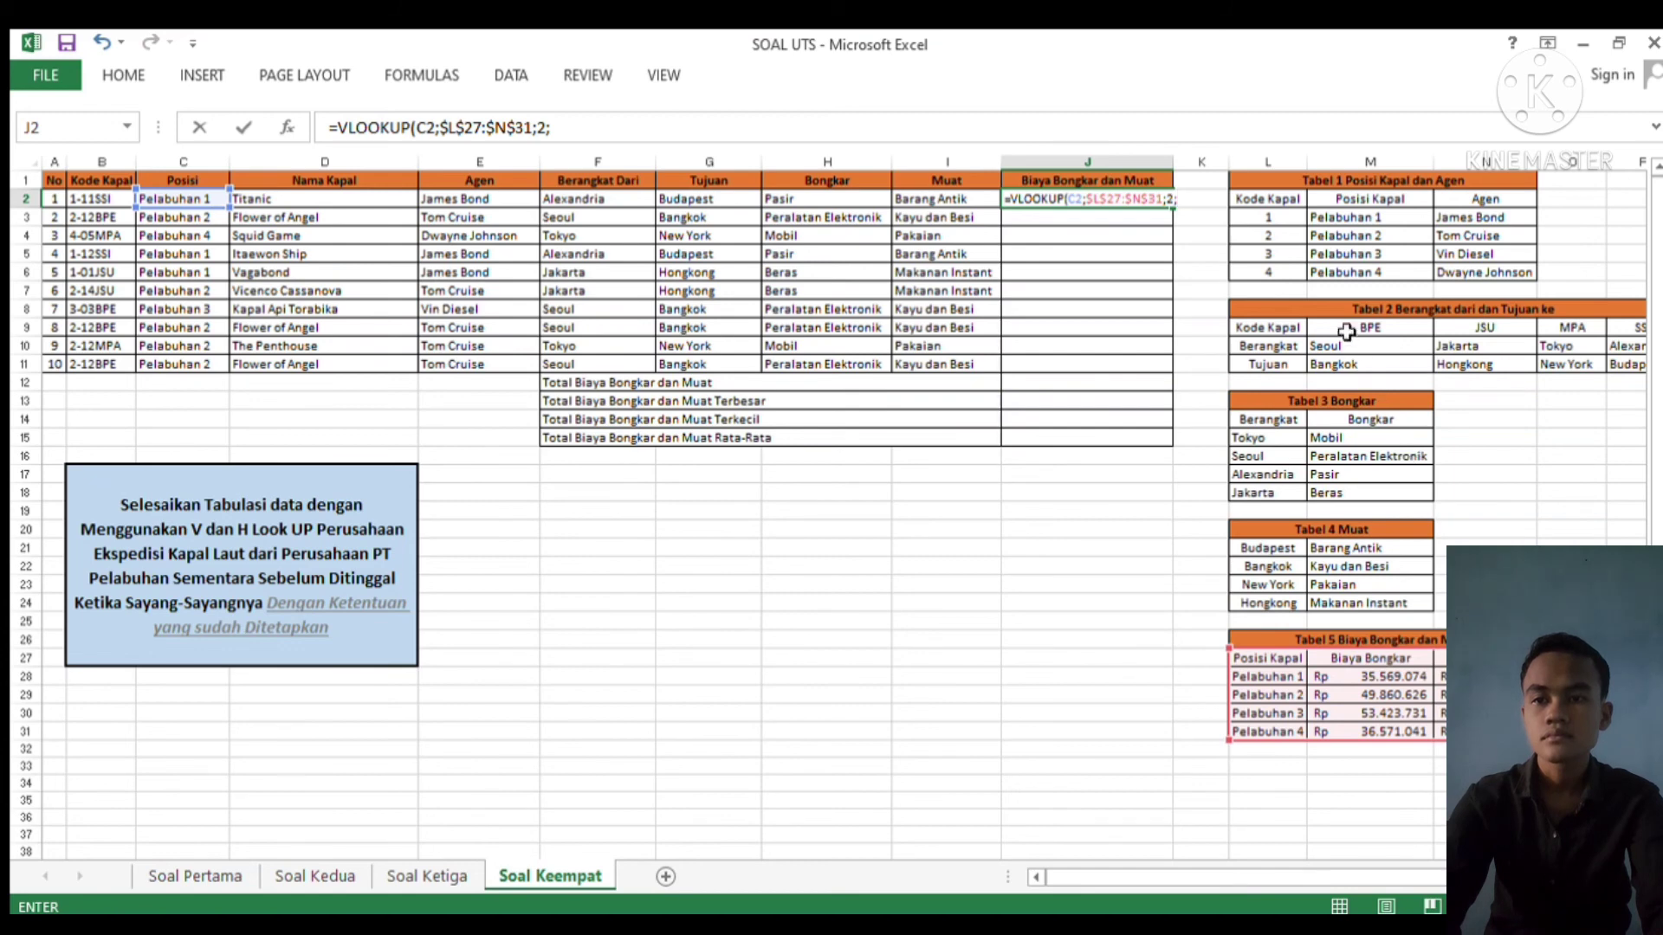
pyautogui.write('FALSE+')
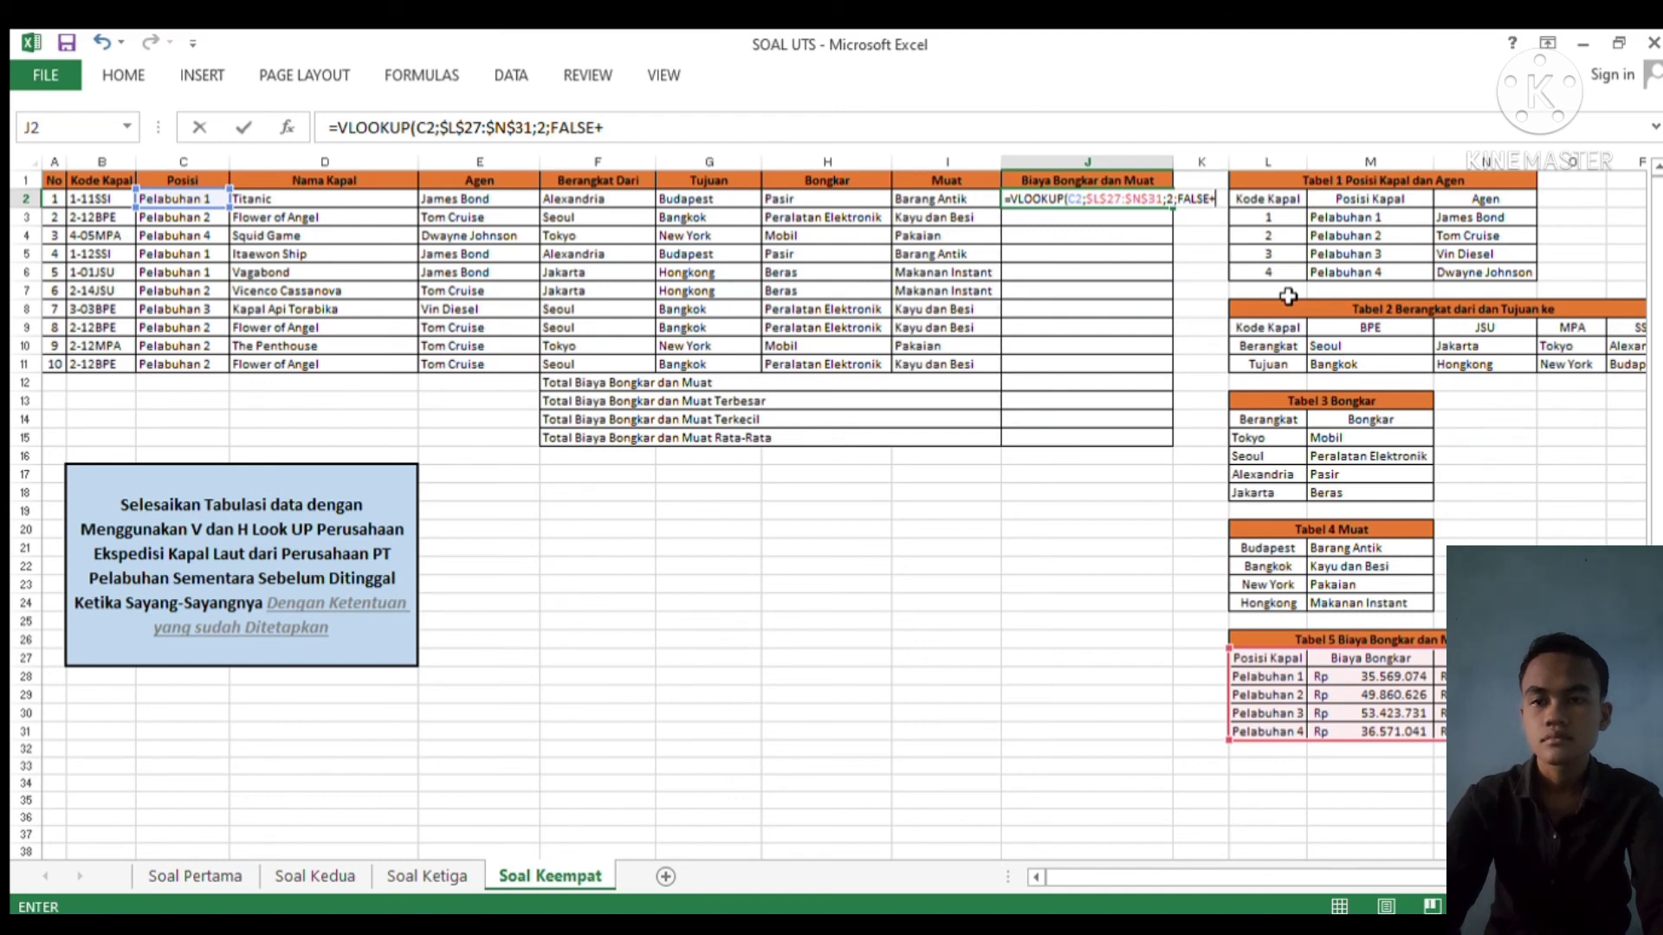
pyautogui.write('VLOOKUP')
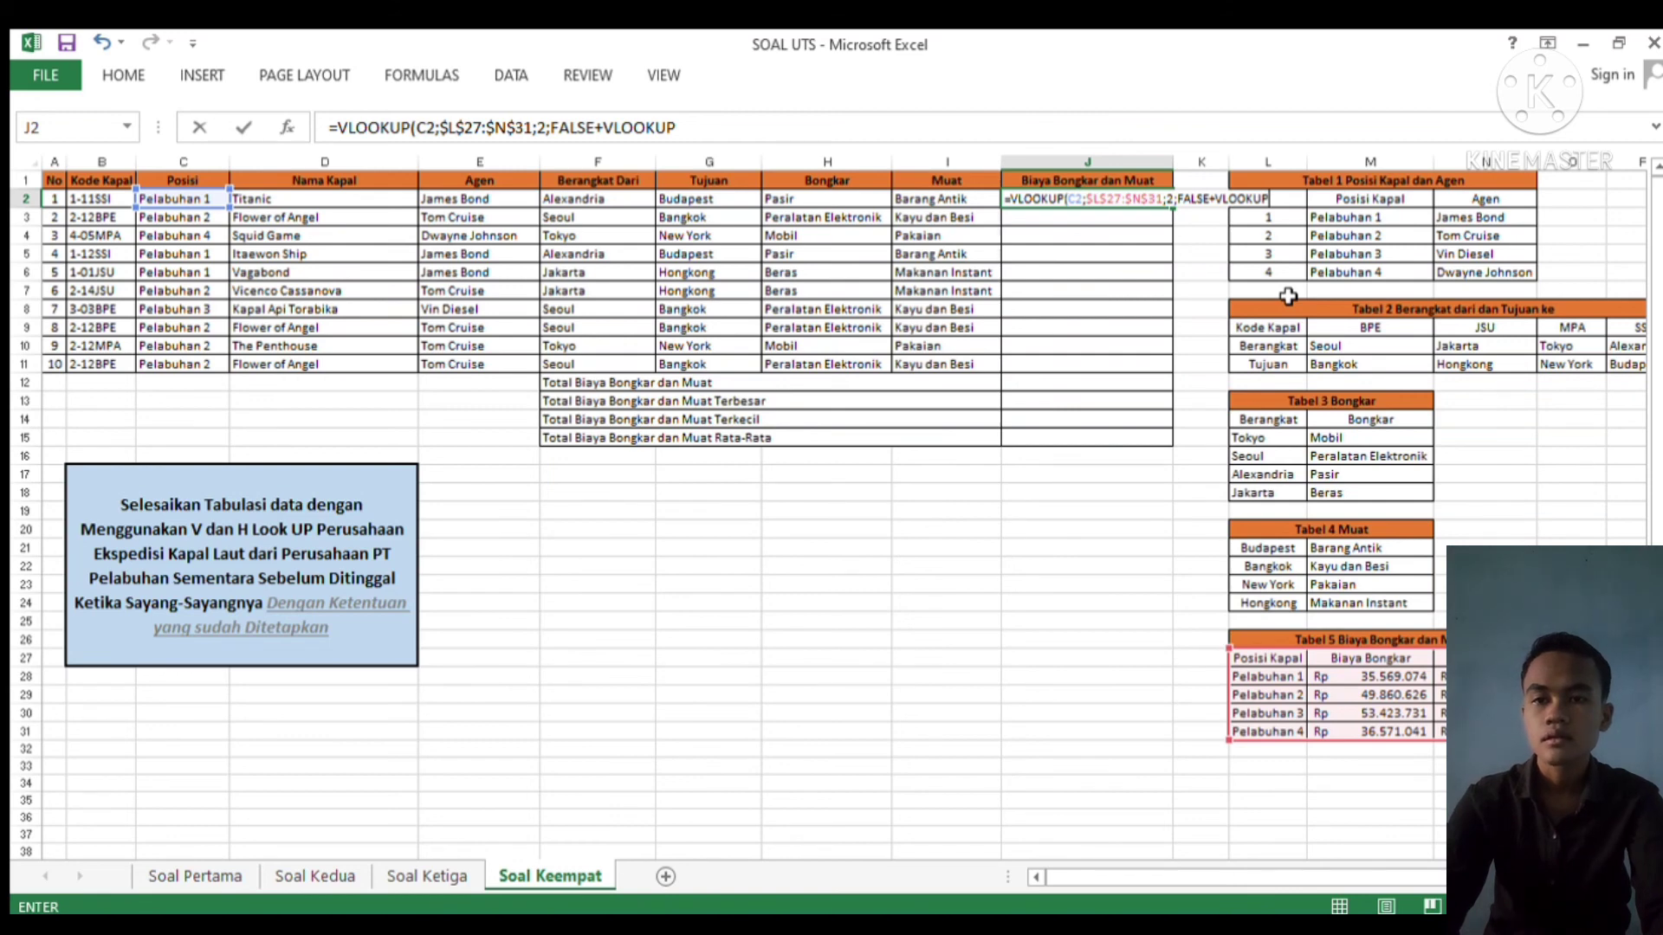
pyautogui.press('Left')
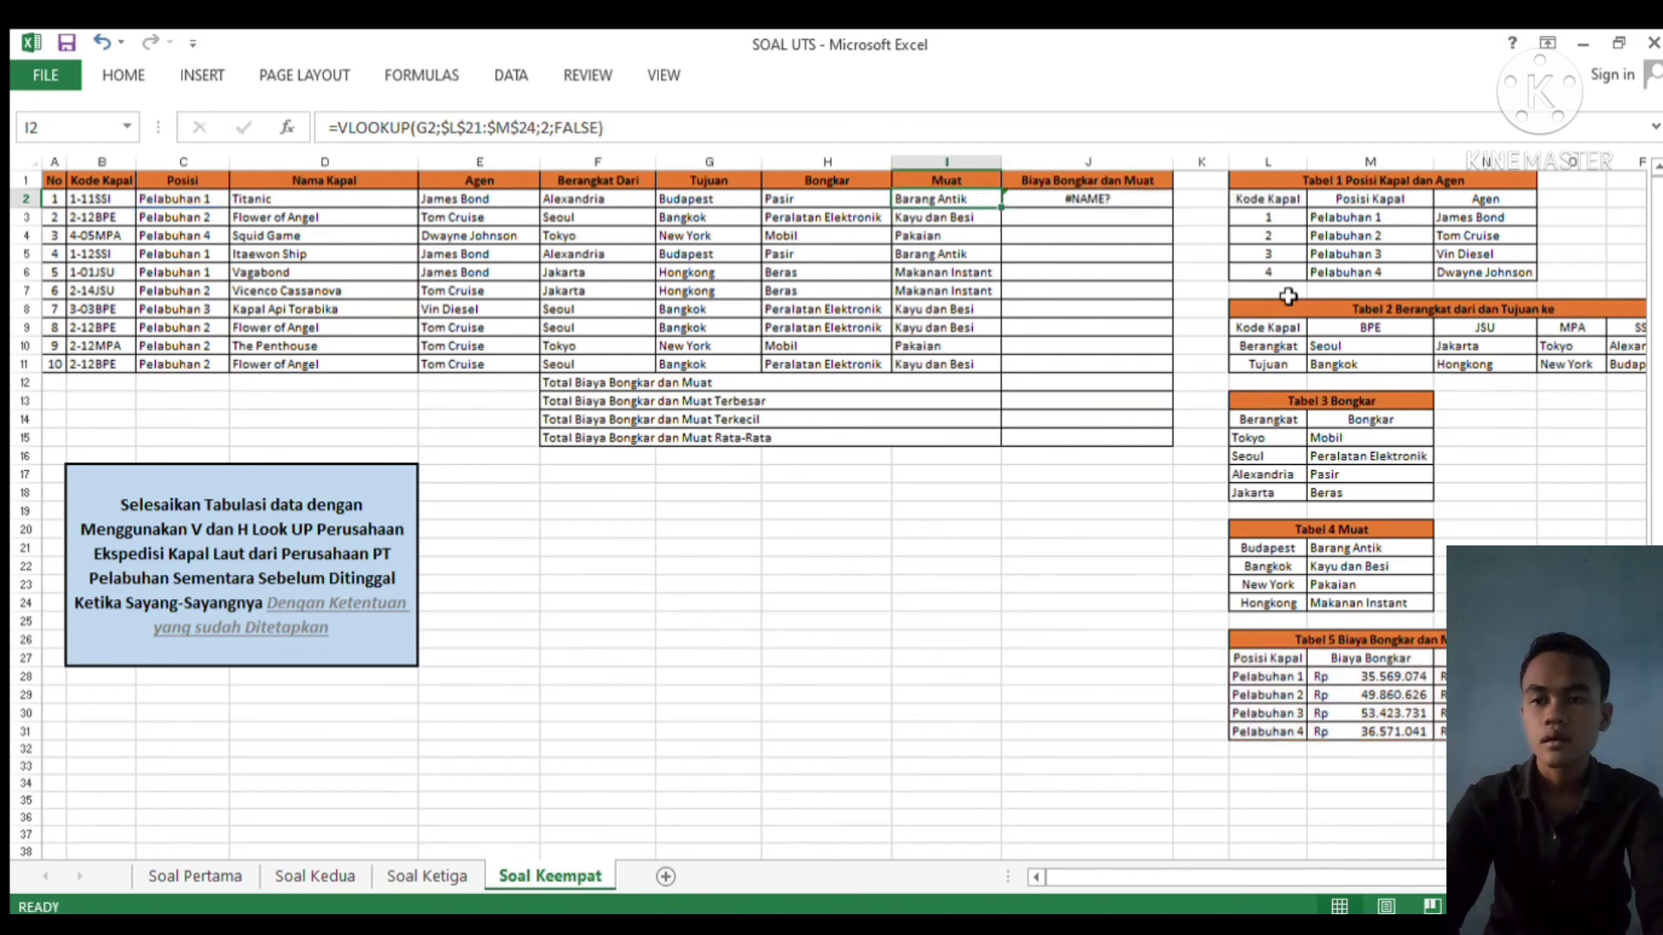
pyautogui.press('Right')
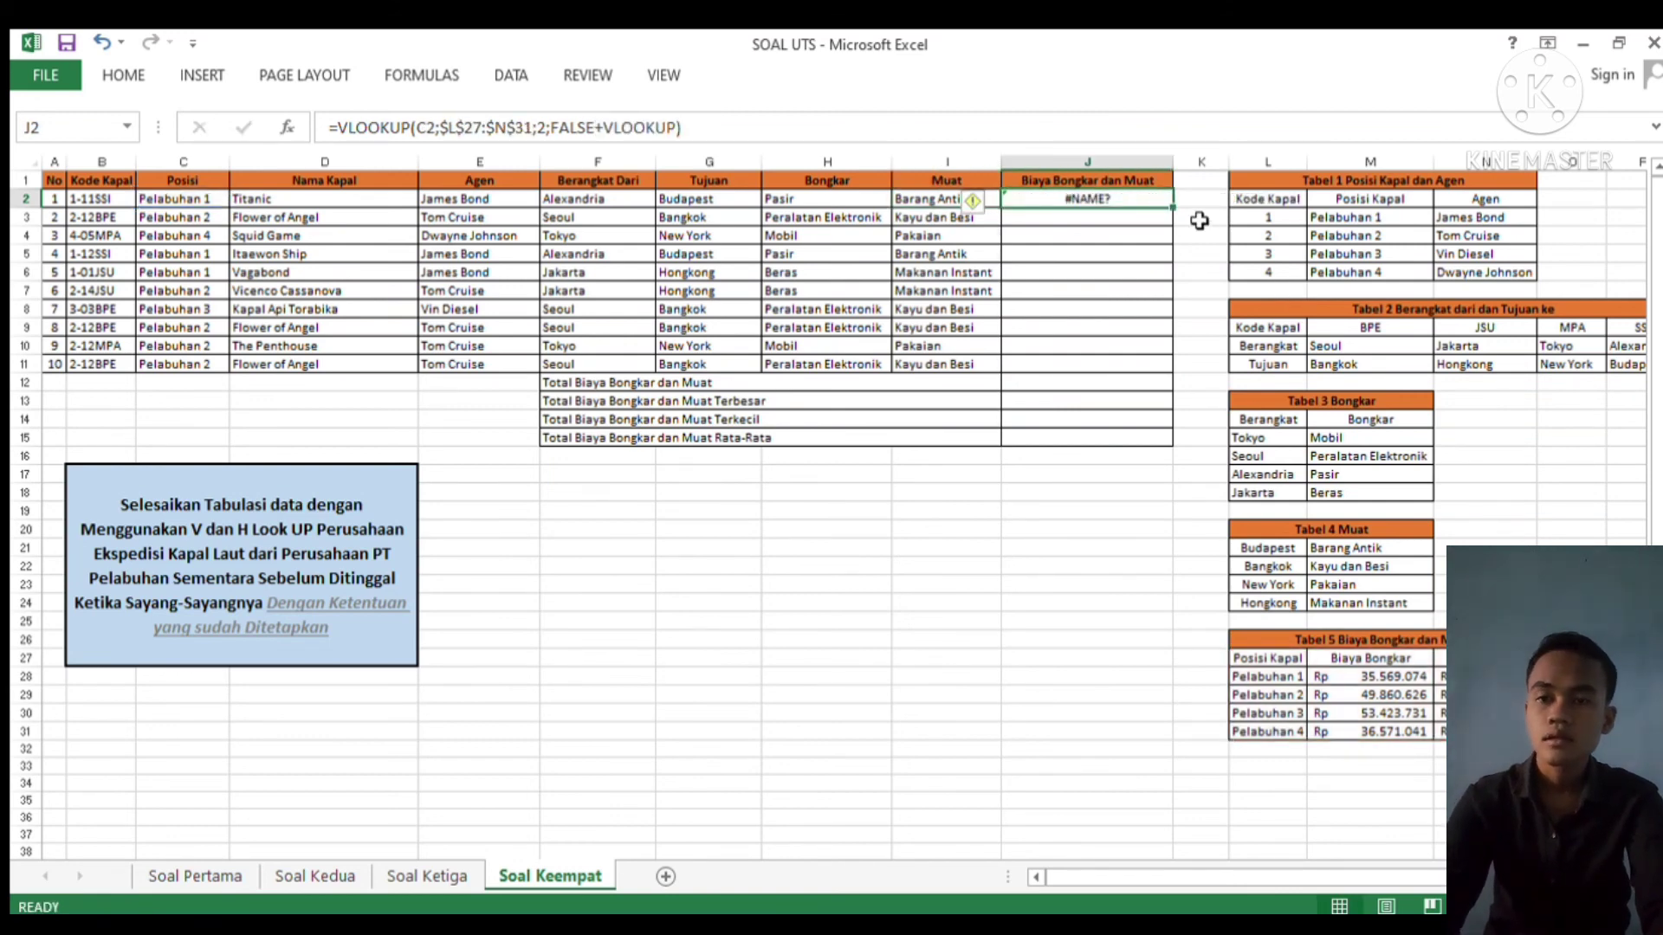
# Correct the J2 formula by closing the first lookup after FALSE and opening the second VLOOKUP's arguments
pyautogui.click(785, 127)
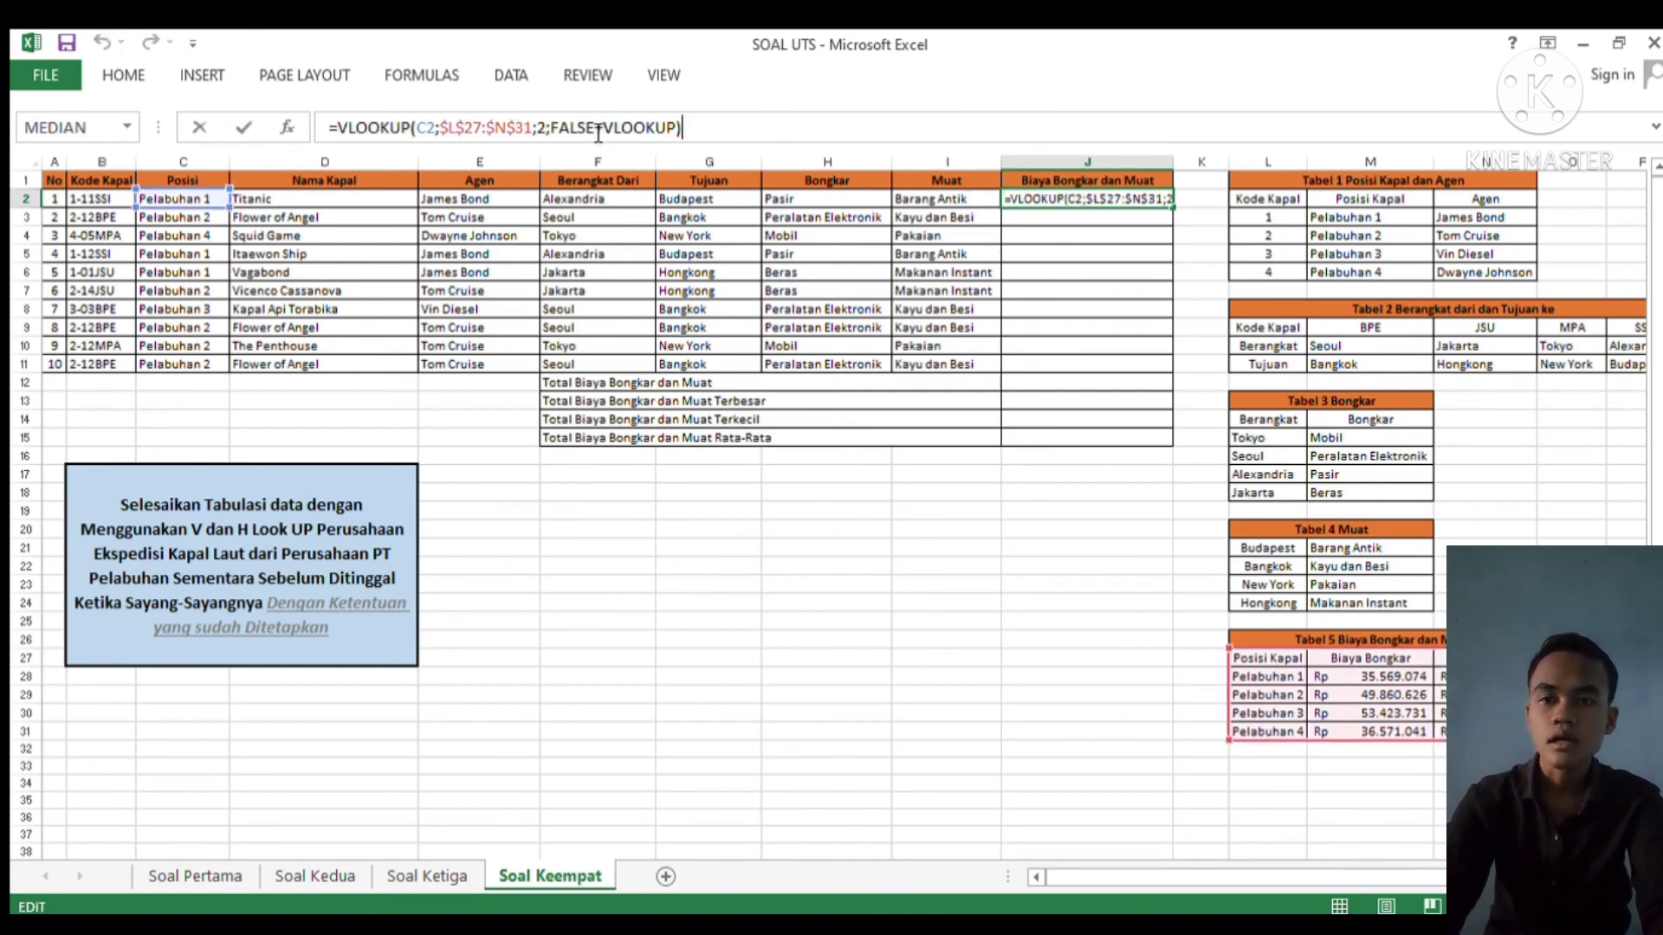
pyautogui.write(')')
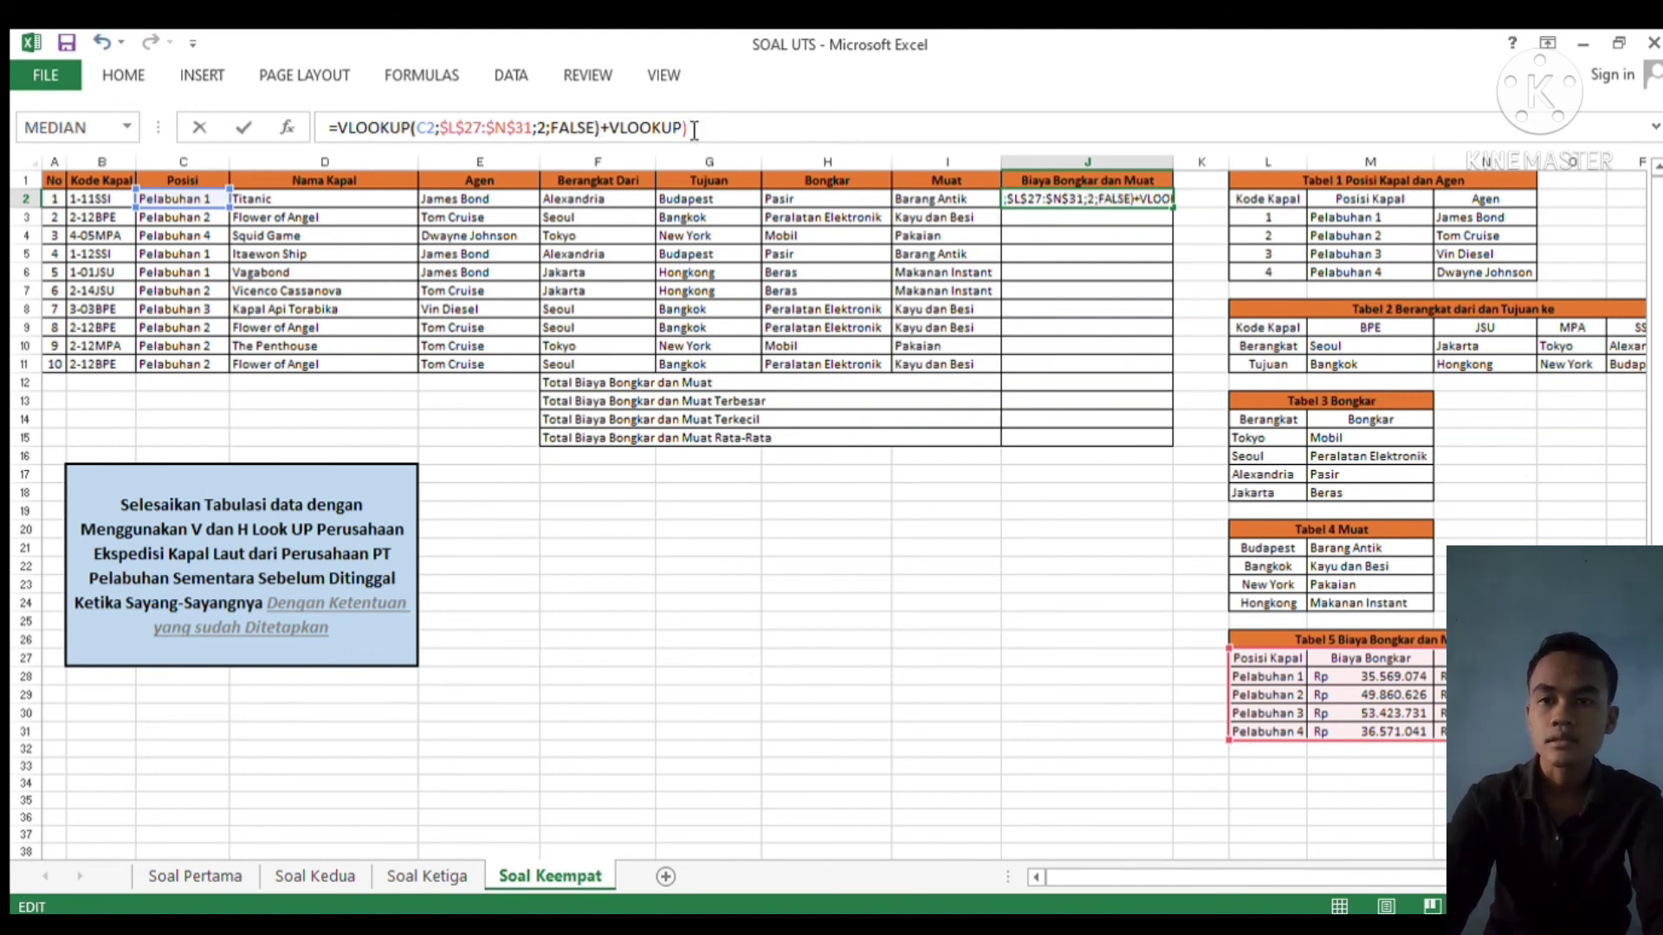
pyautogui.press('BackSpace')
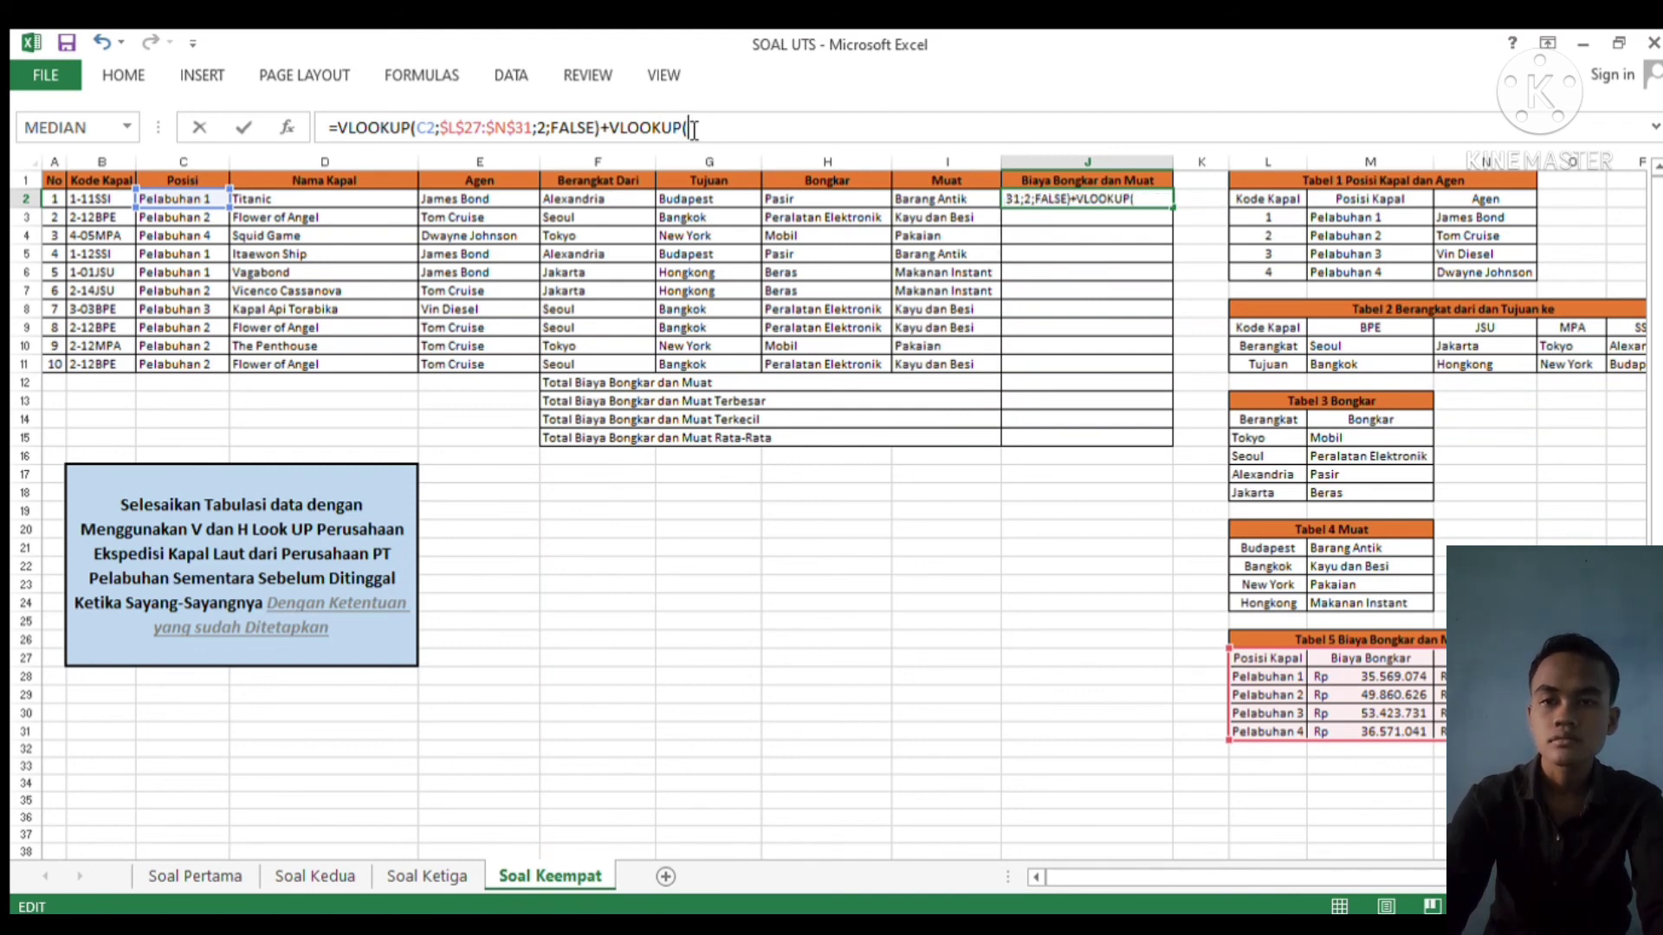
# Complete the second lookup in J2 as VLOOKUP(C2;$L$27:$N$31;3;FALSE) and enter the combined formula
pyautogui.click(192, 201)
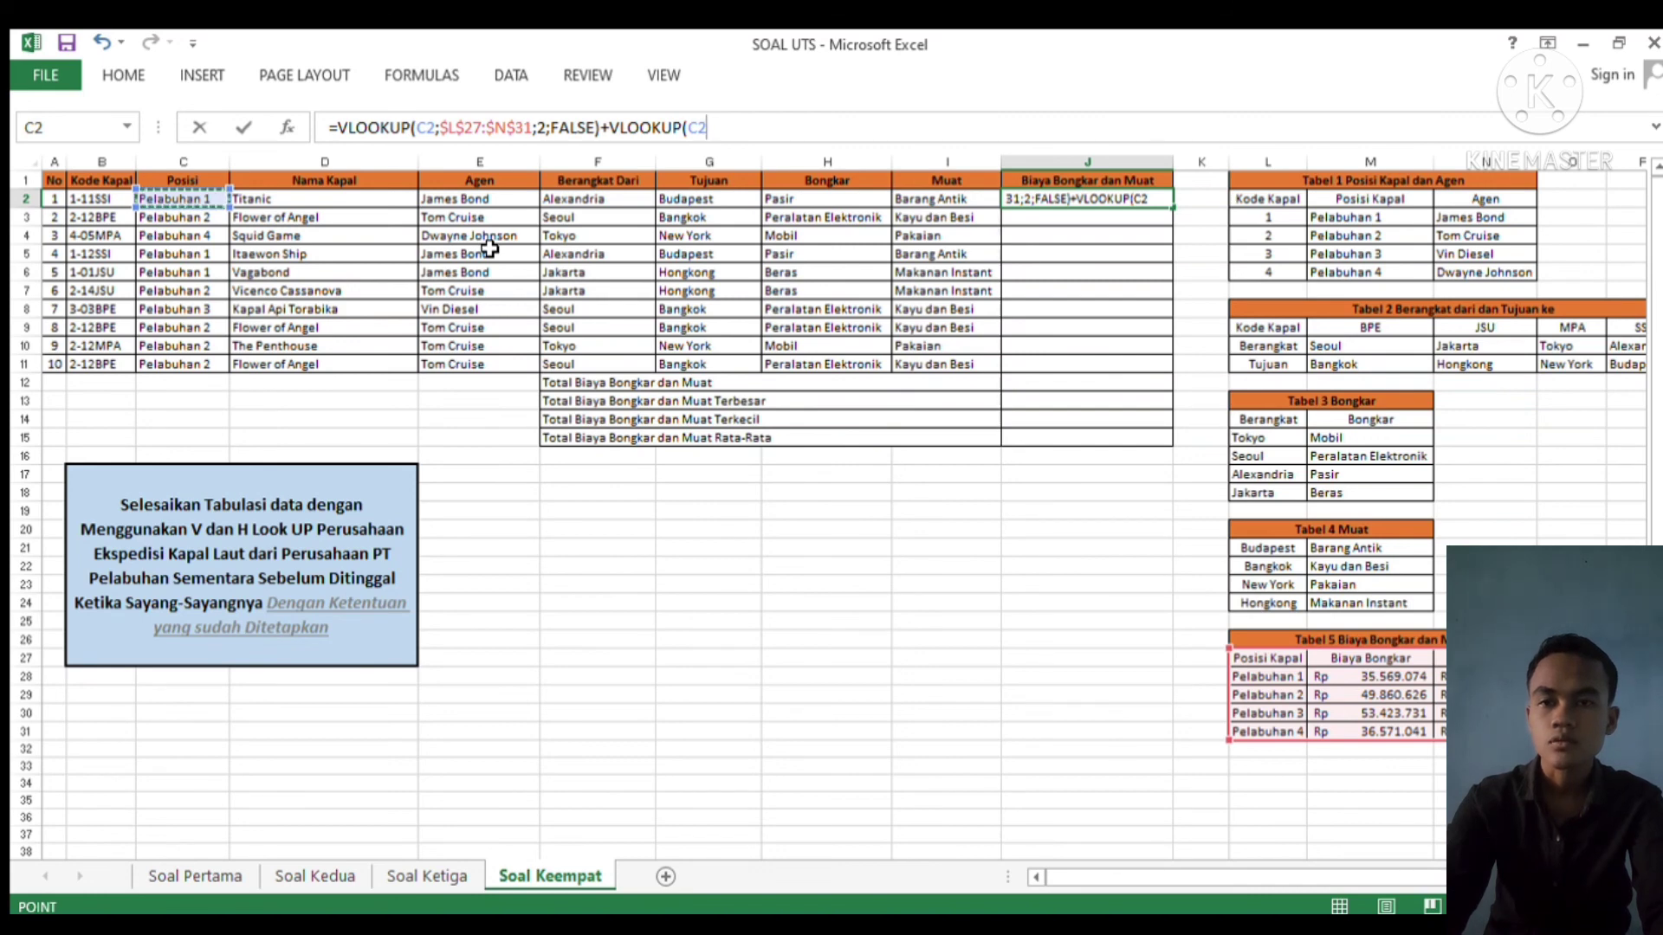
pyautogui.write(';')
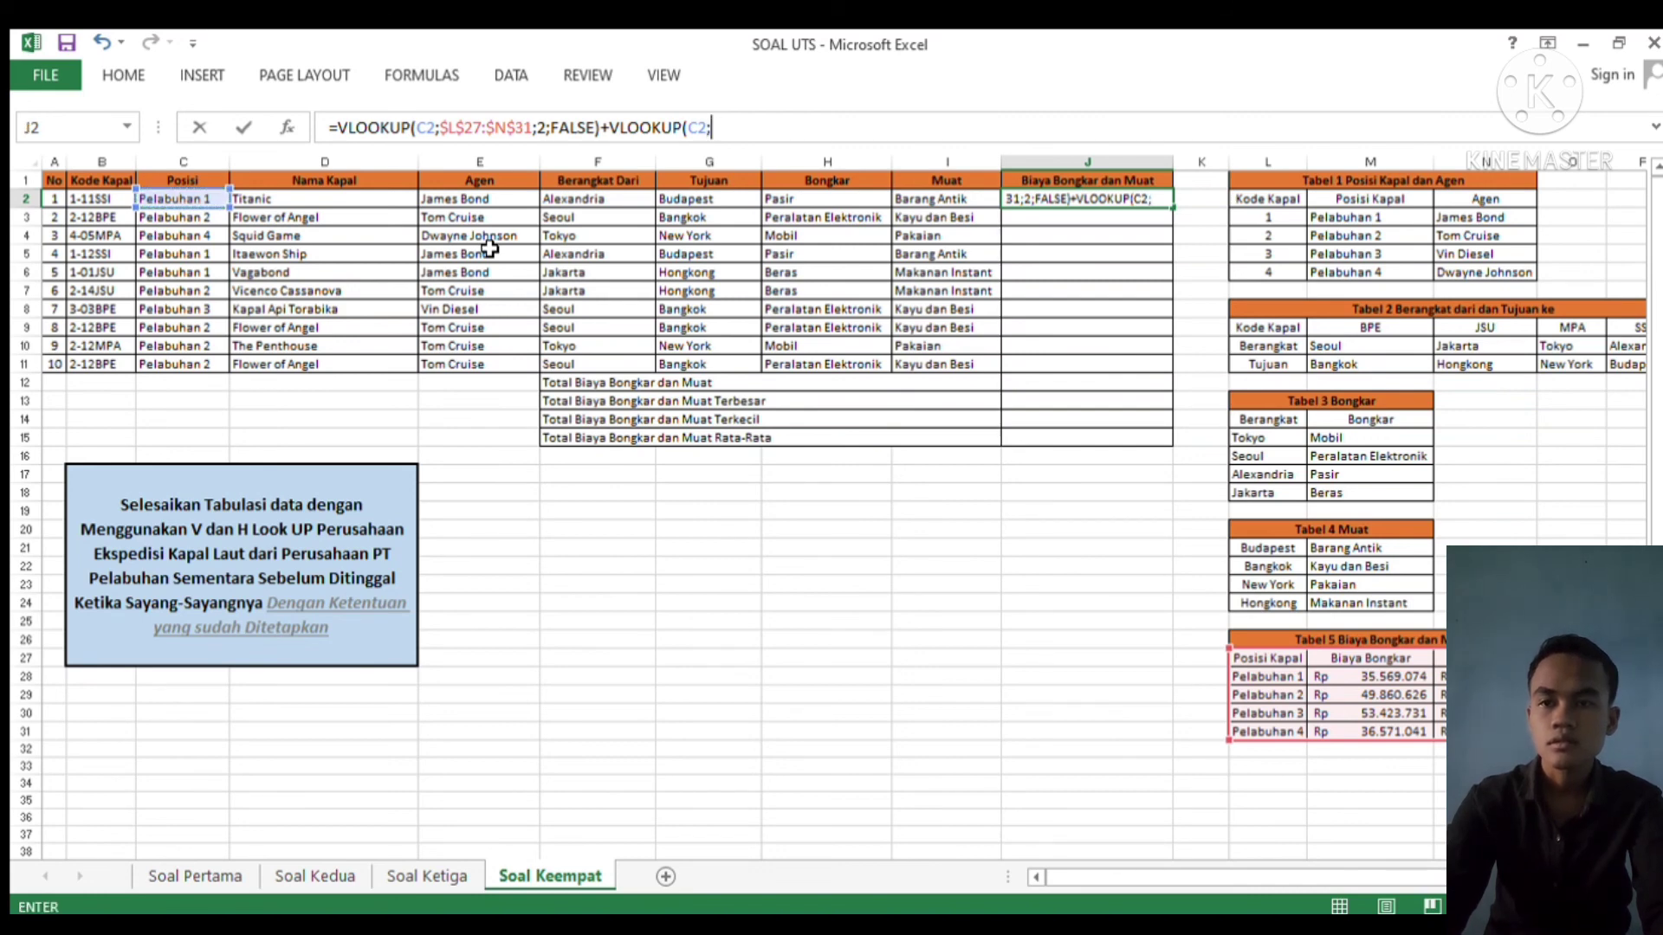
pyautogui.click(1260, 660)
pyautogui.moveTo(1260, 660); pyautogui.dragTo(1440, 741)
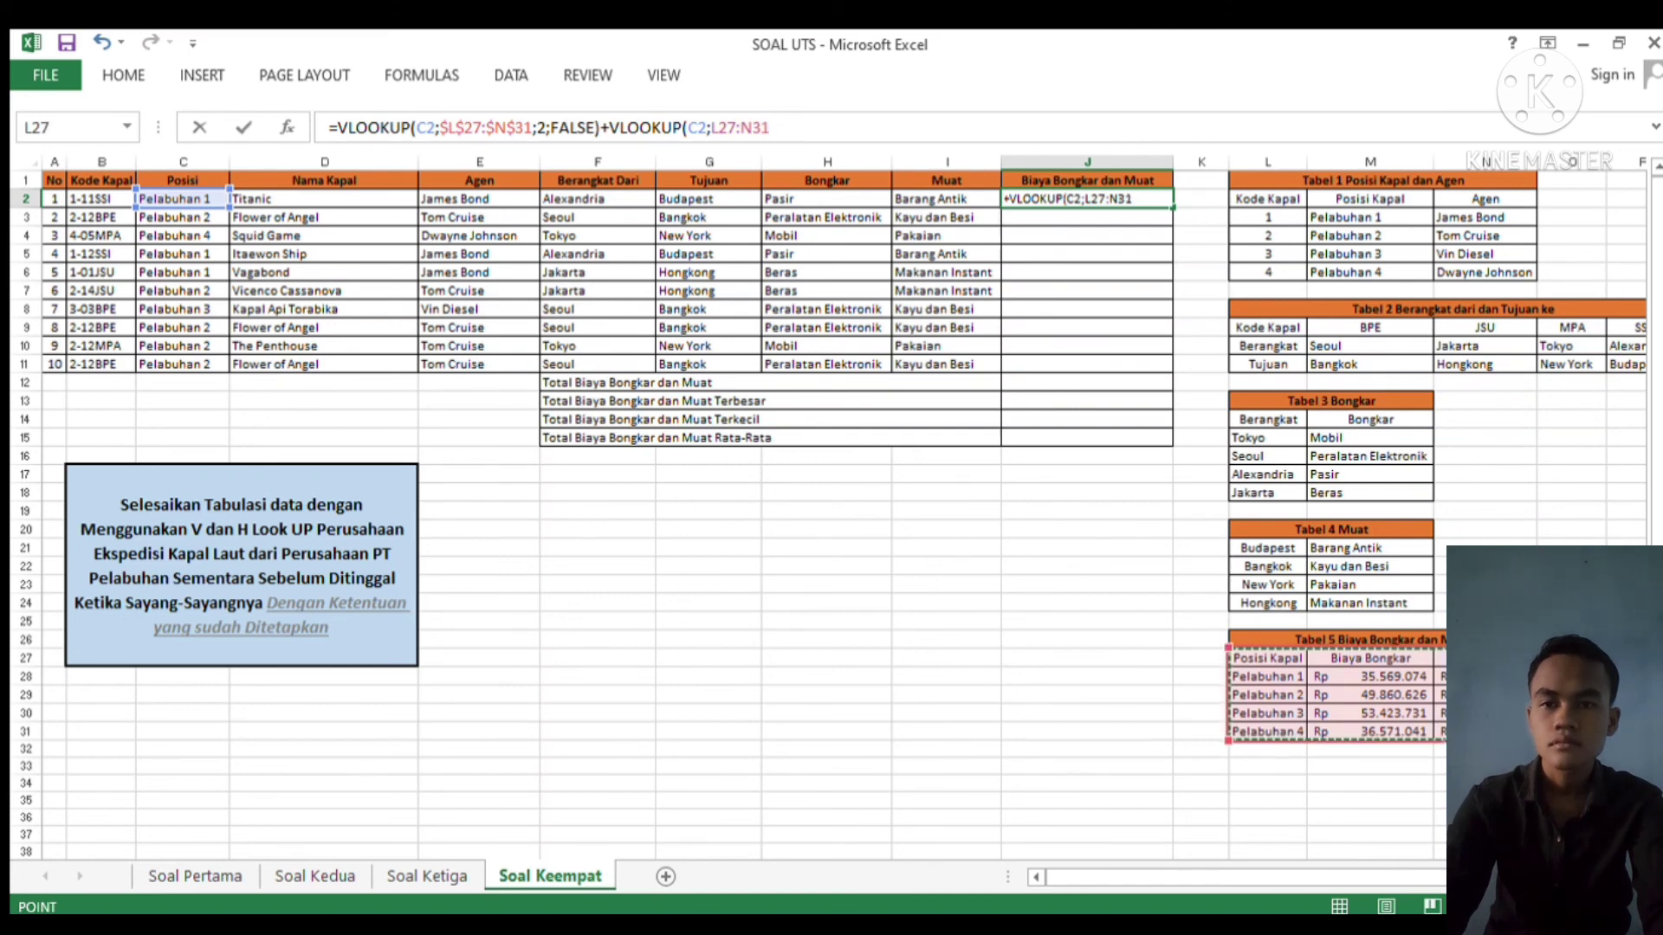
pyautogui.press('F4')
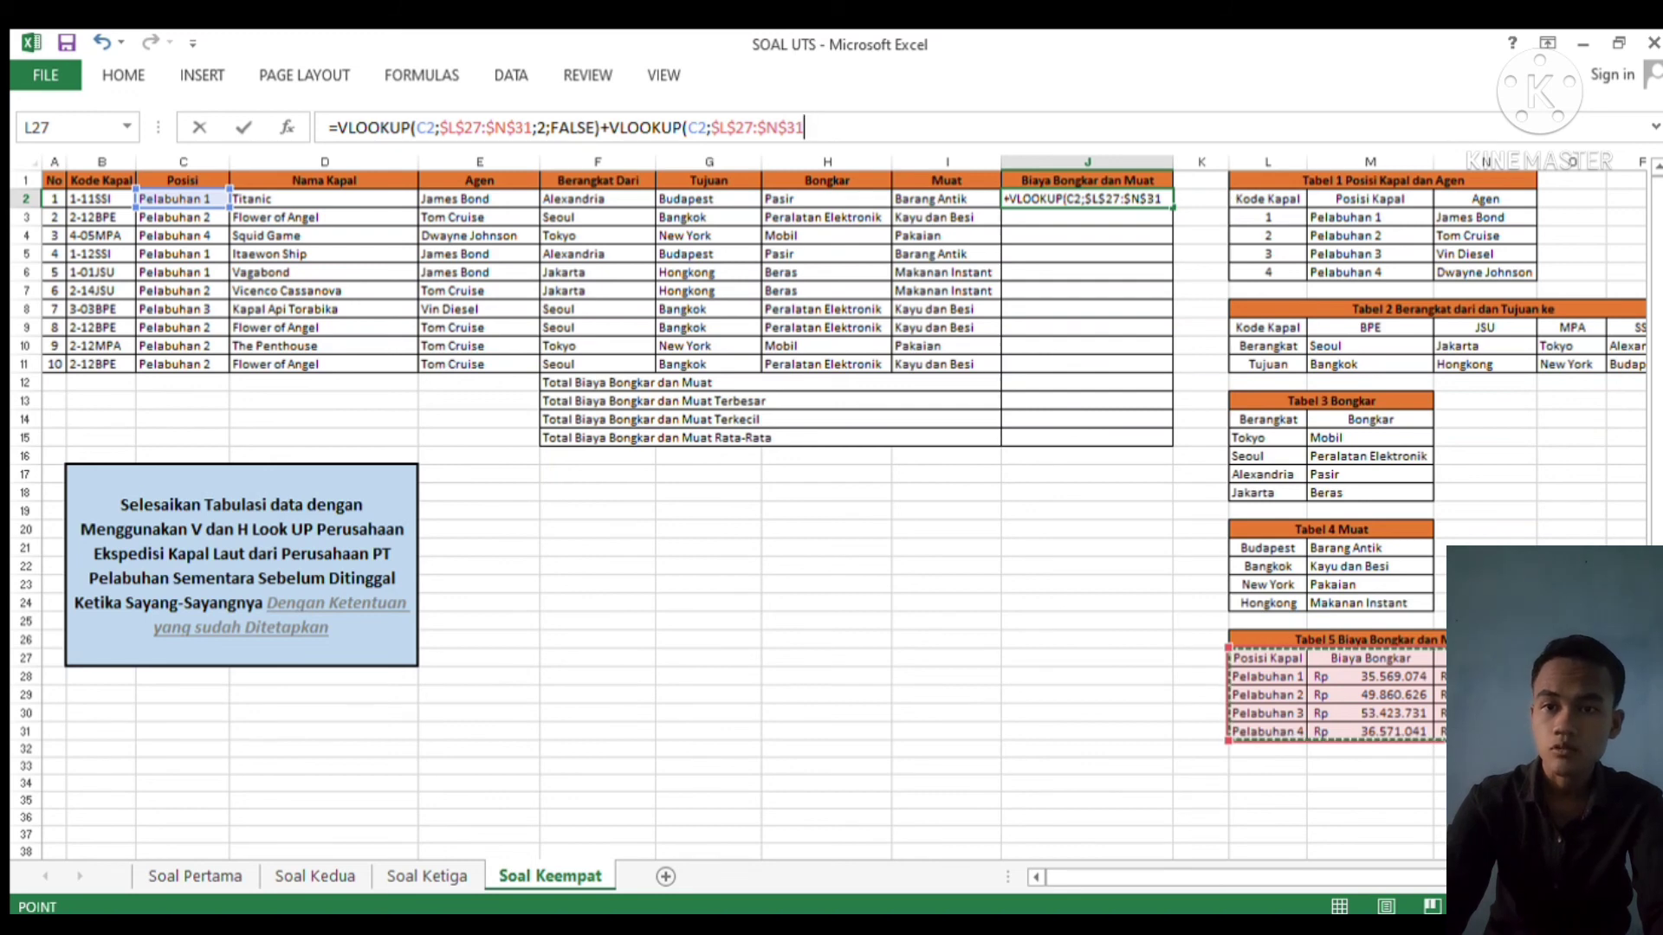
pyautogui.write(';')
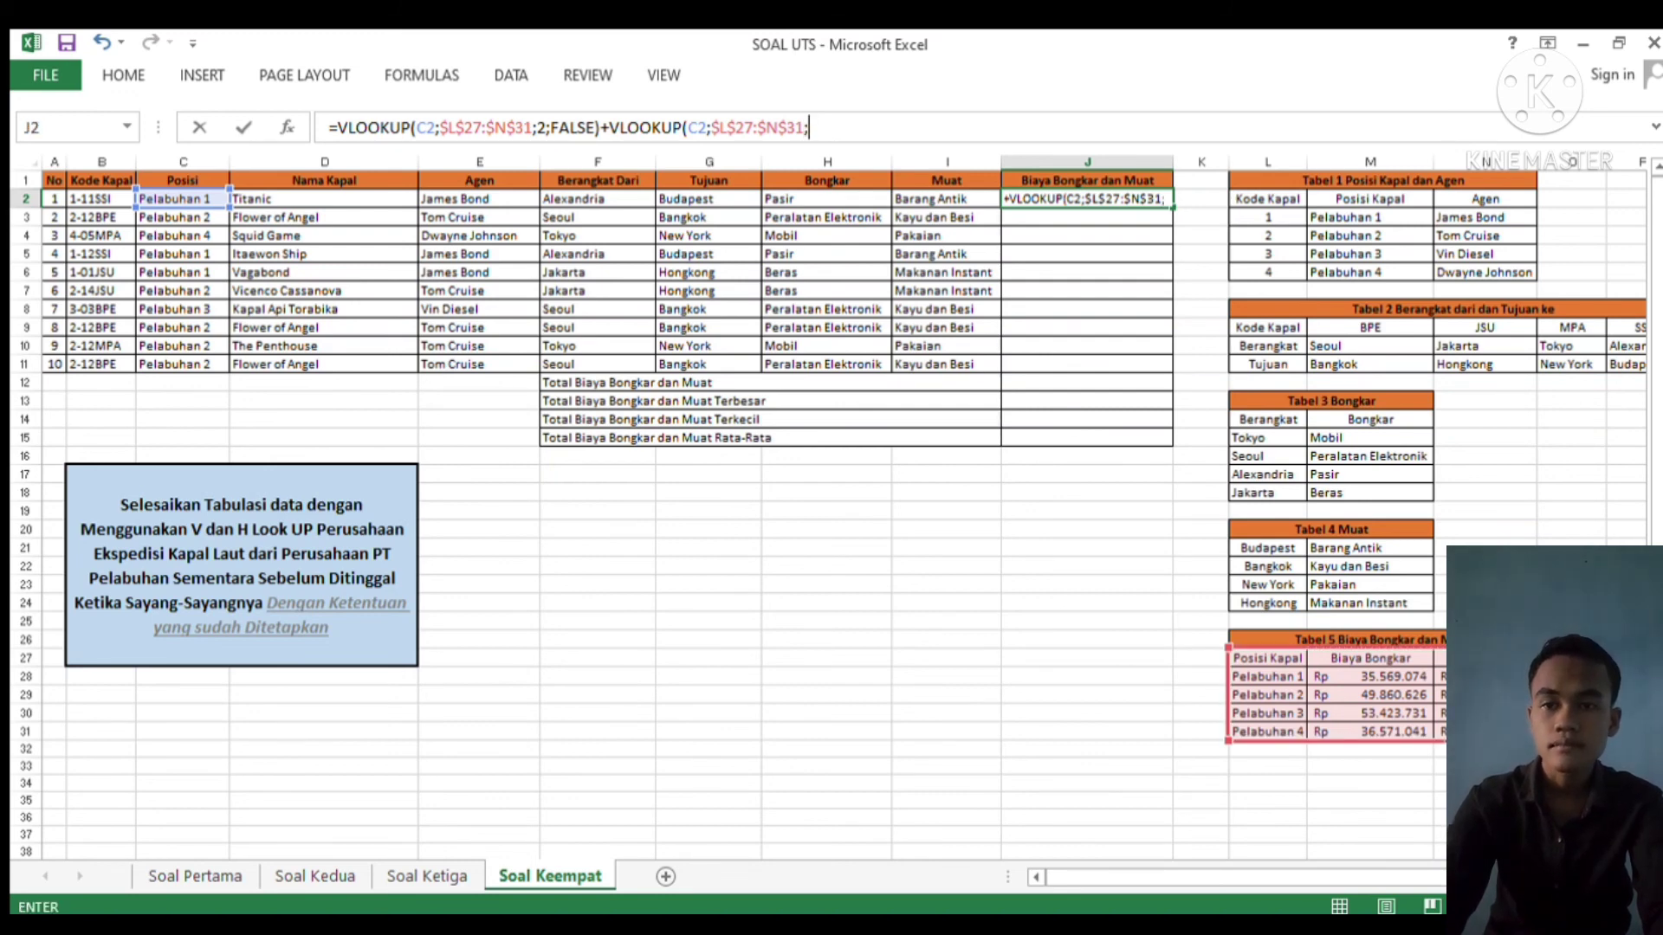
pyautogui.write('3')
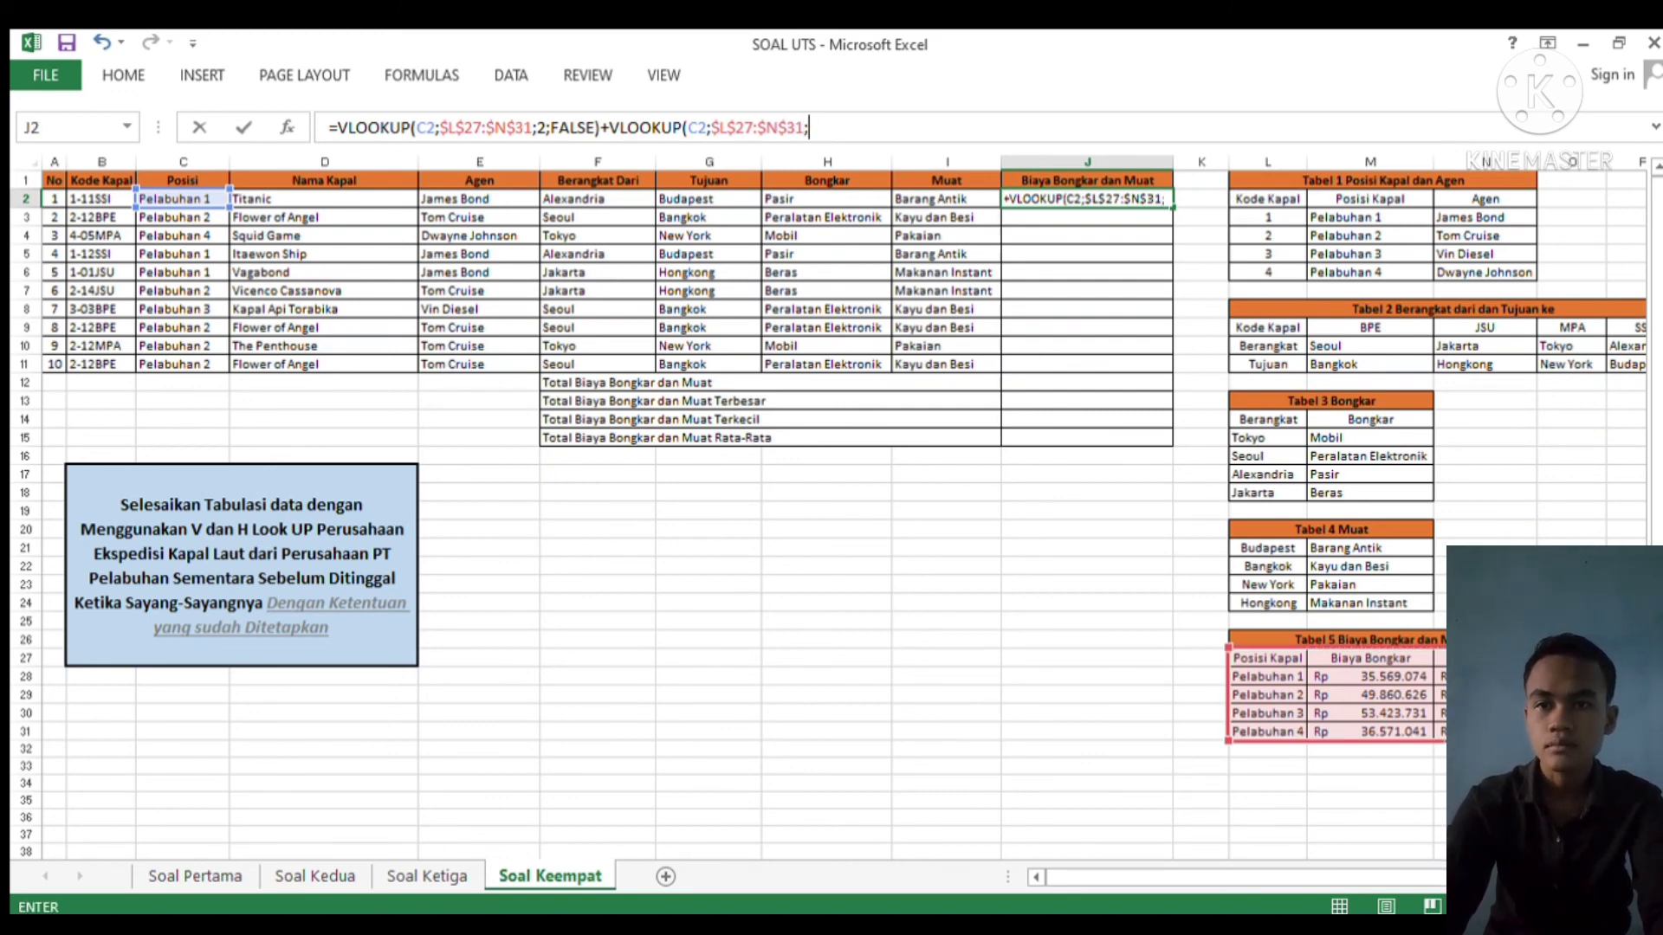
pyautogui.write(';')
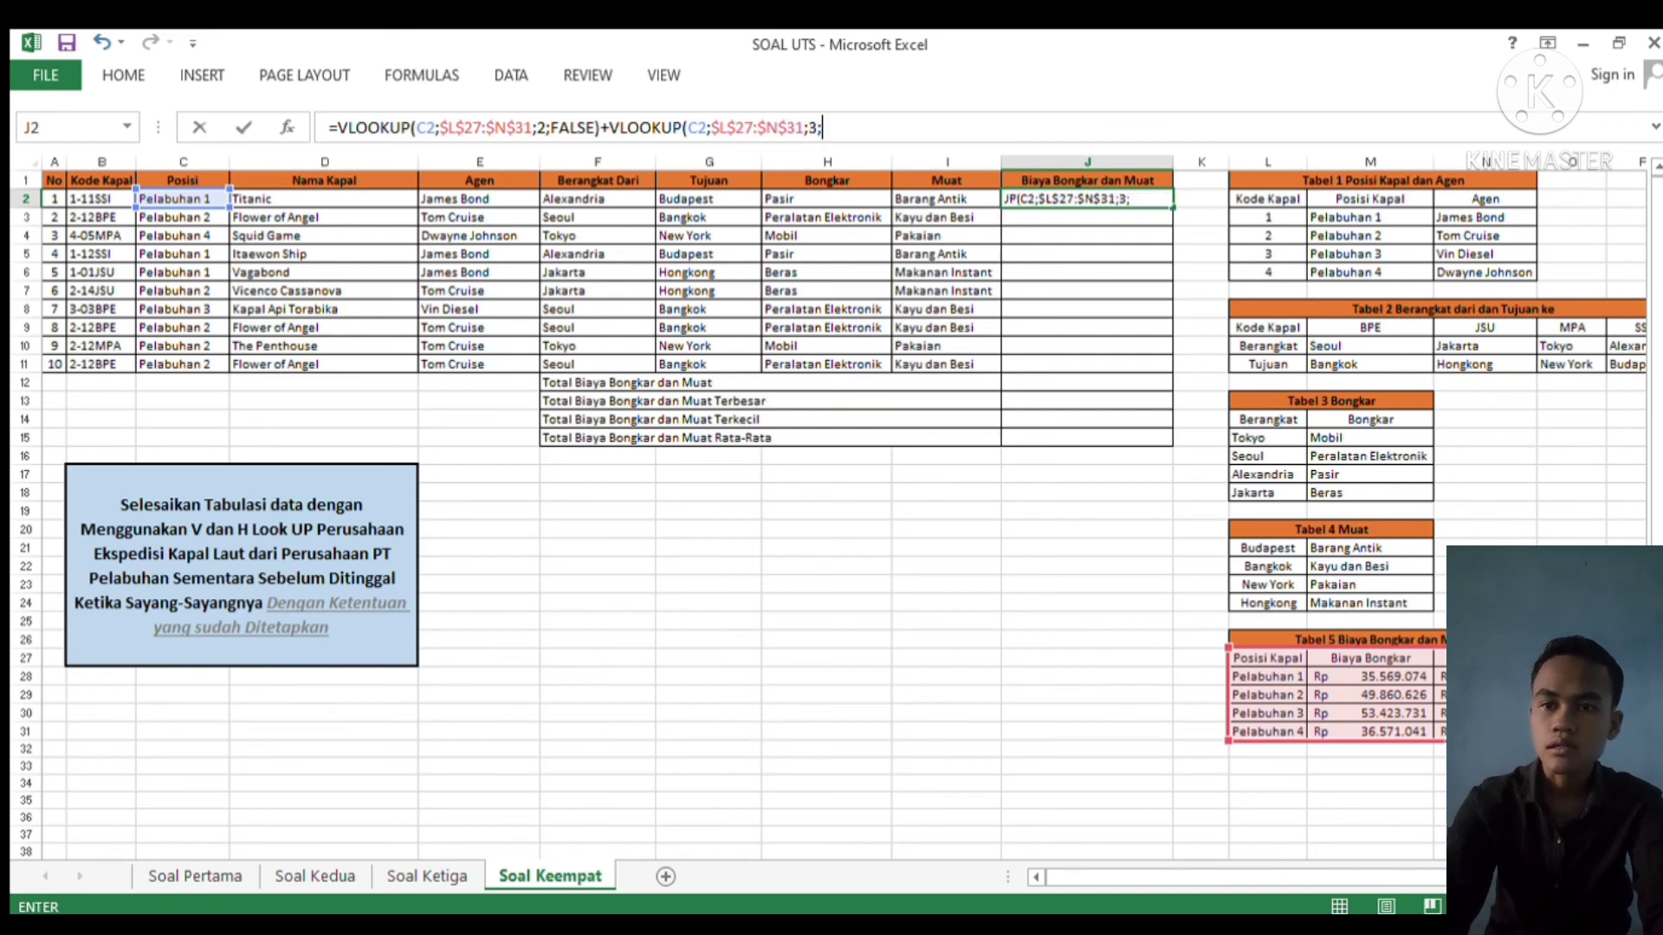
pyautogui.click(927, 208)
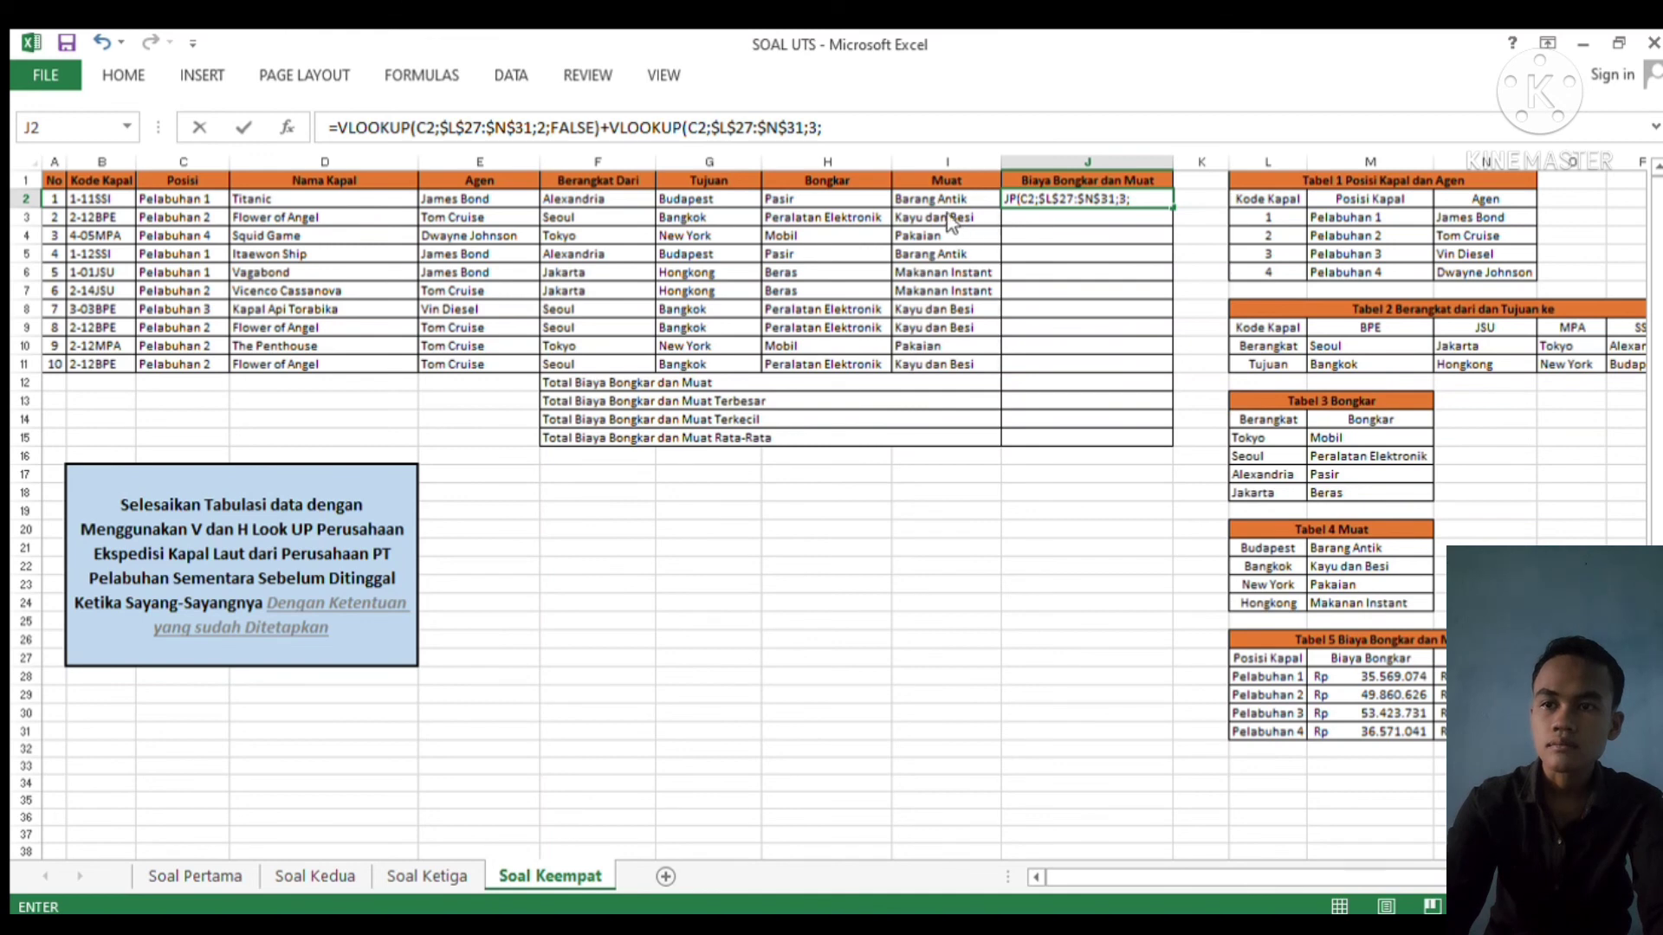
pyautogui.write('FALSE')
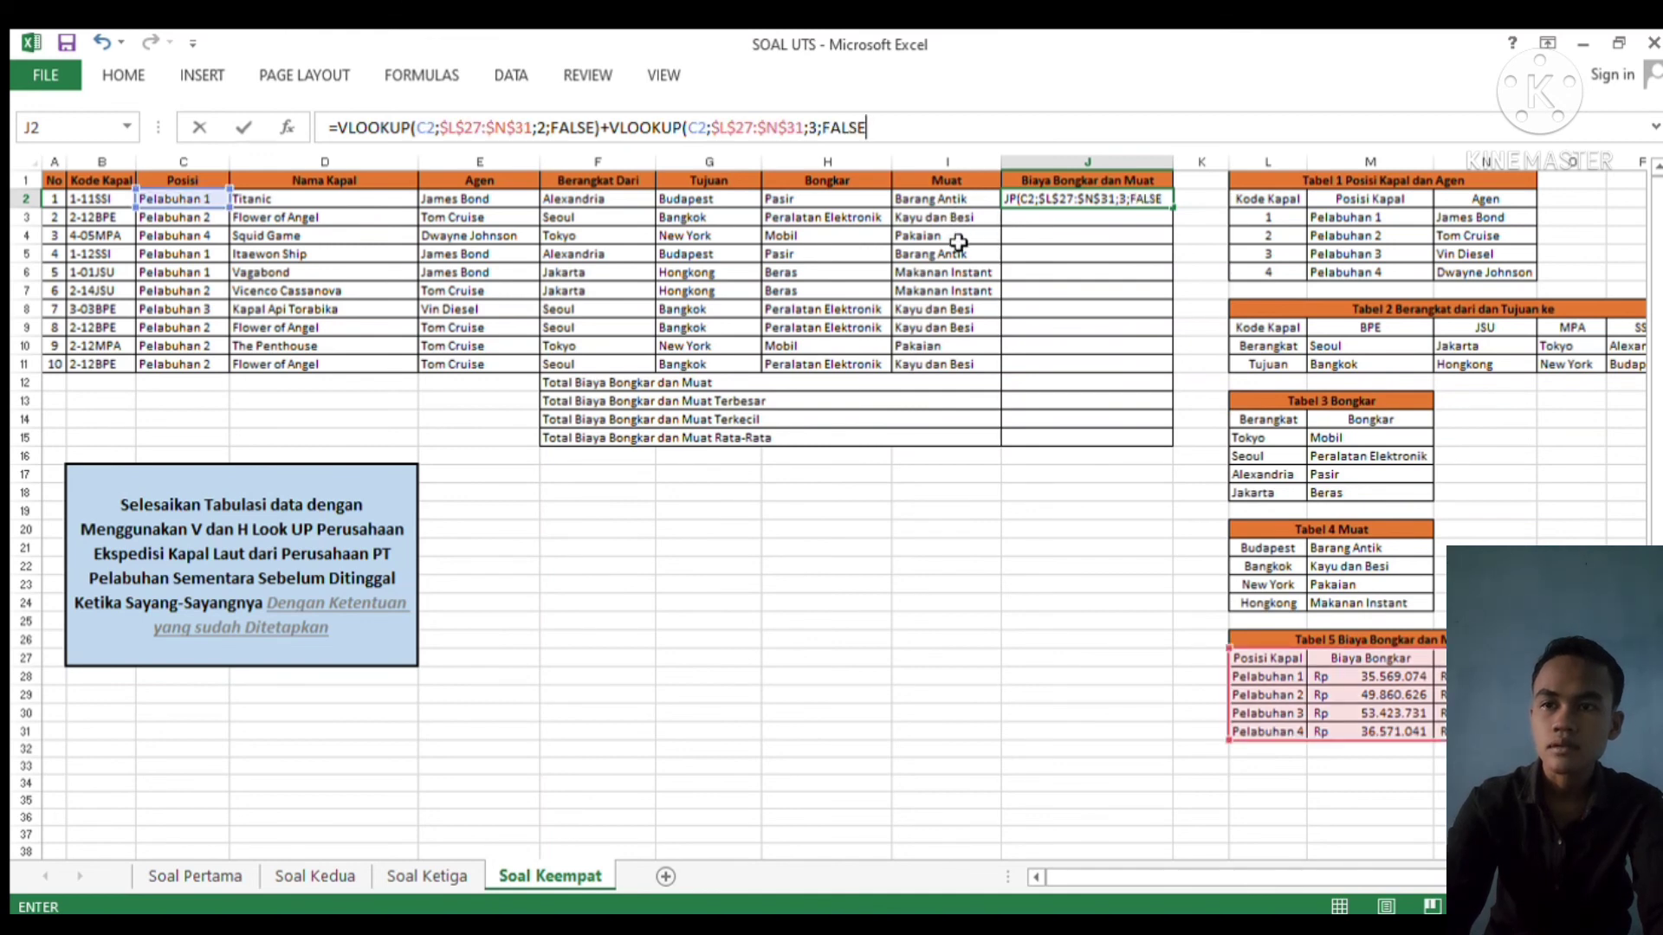
pyautogui.press('Return')
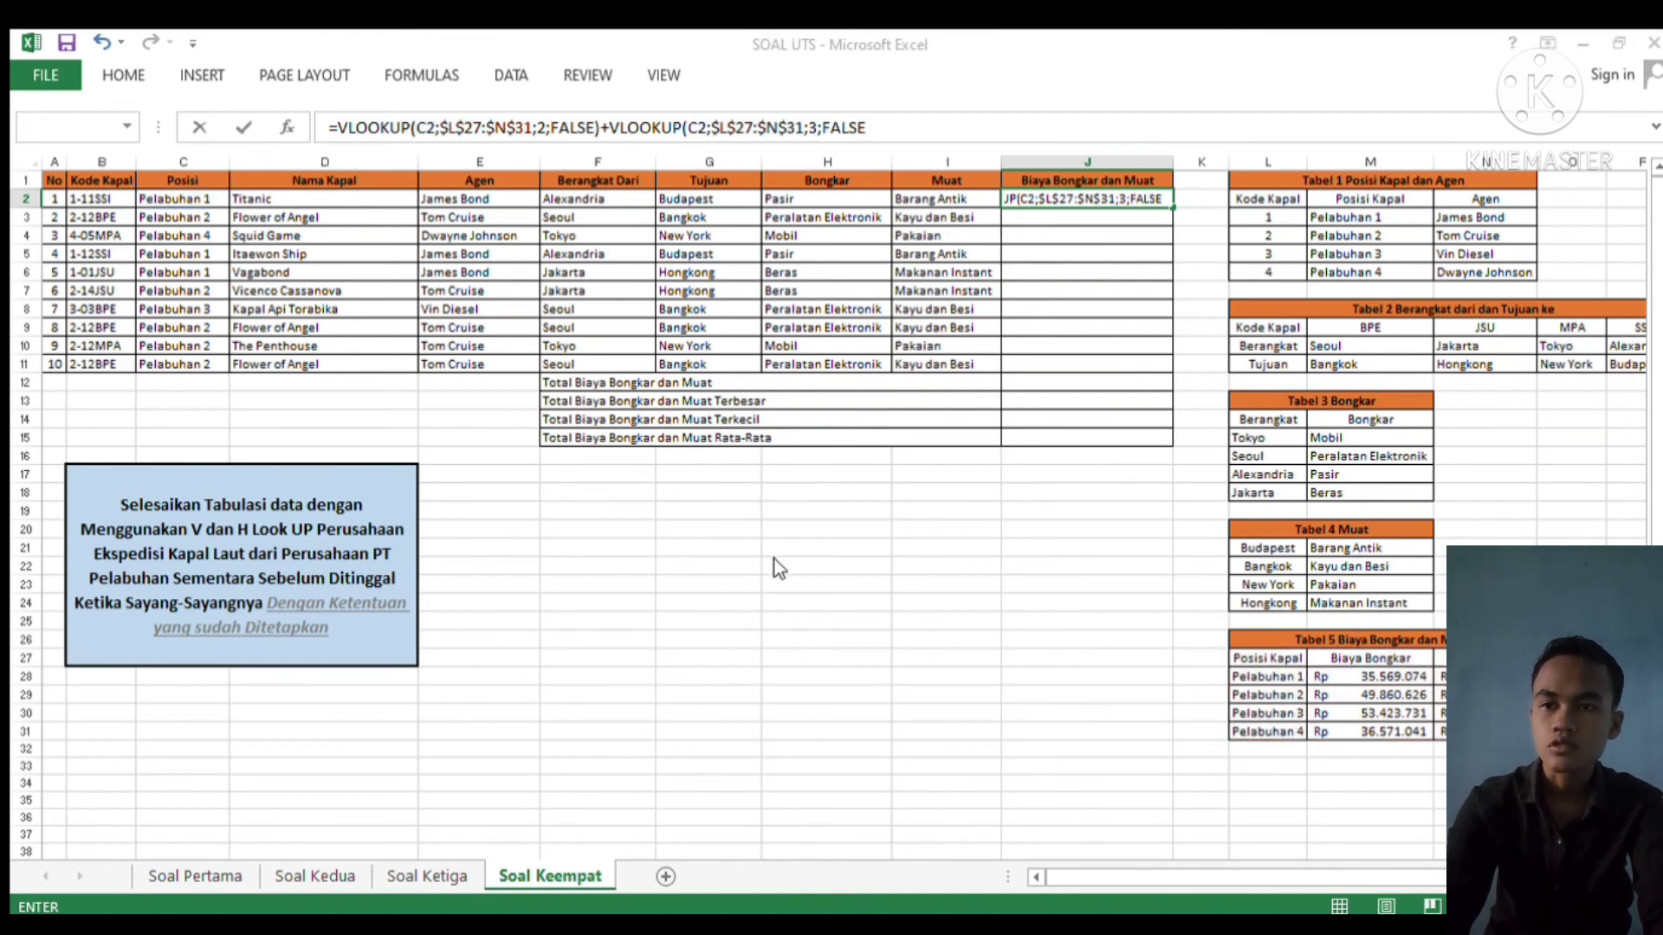
pyautogui.press('Return')
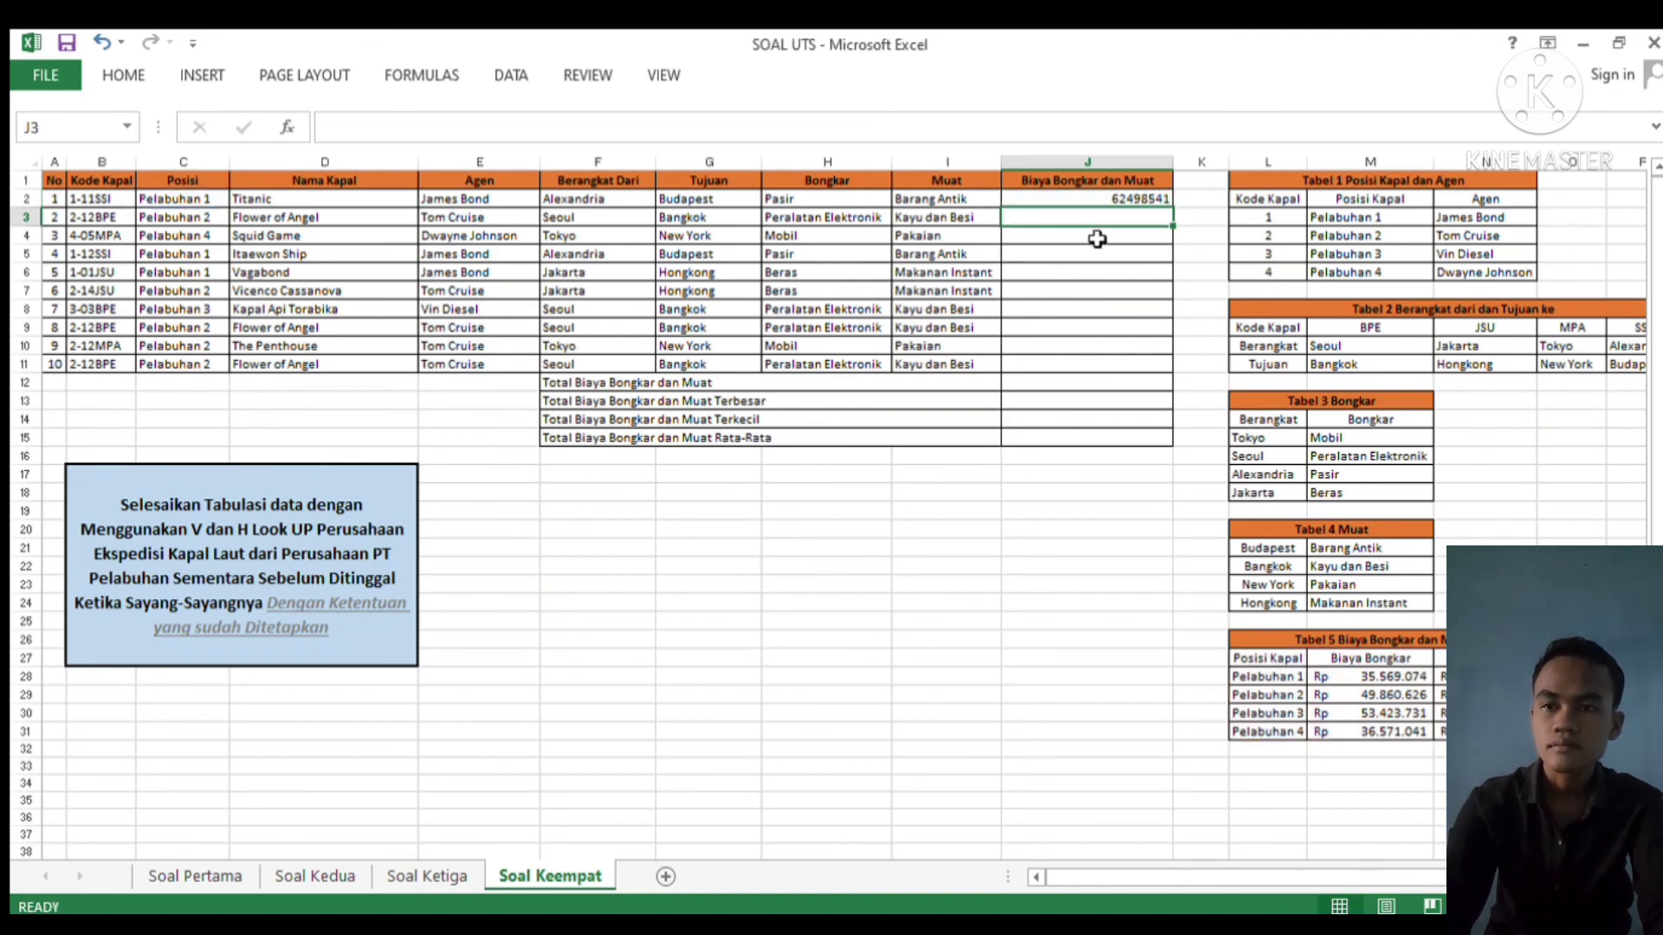
# Format J2 as Rp accounting currency without decimals and fill its formula down through J11
pyautogui.click(1102, 201)
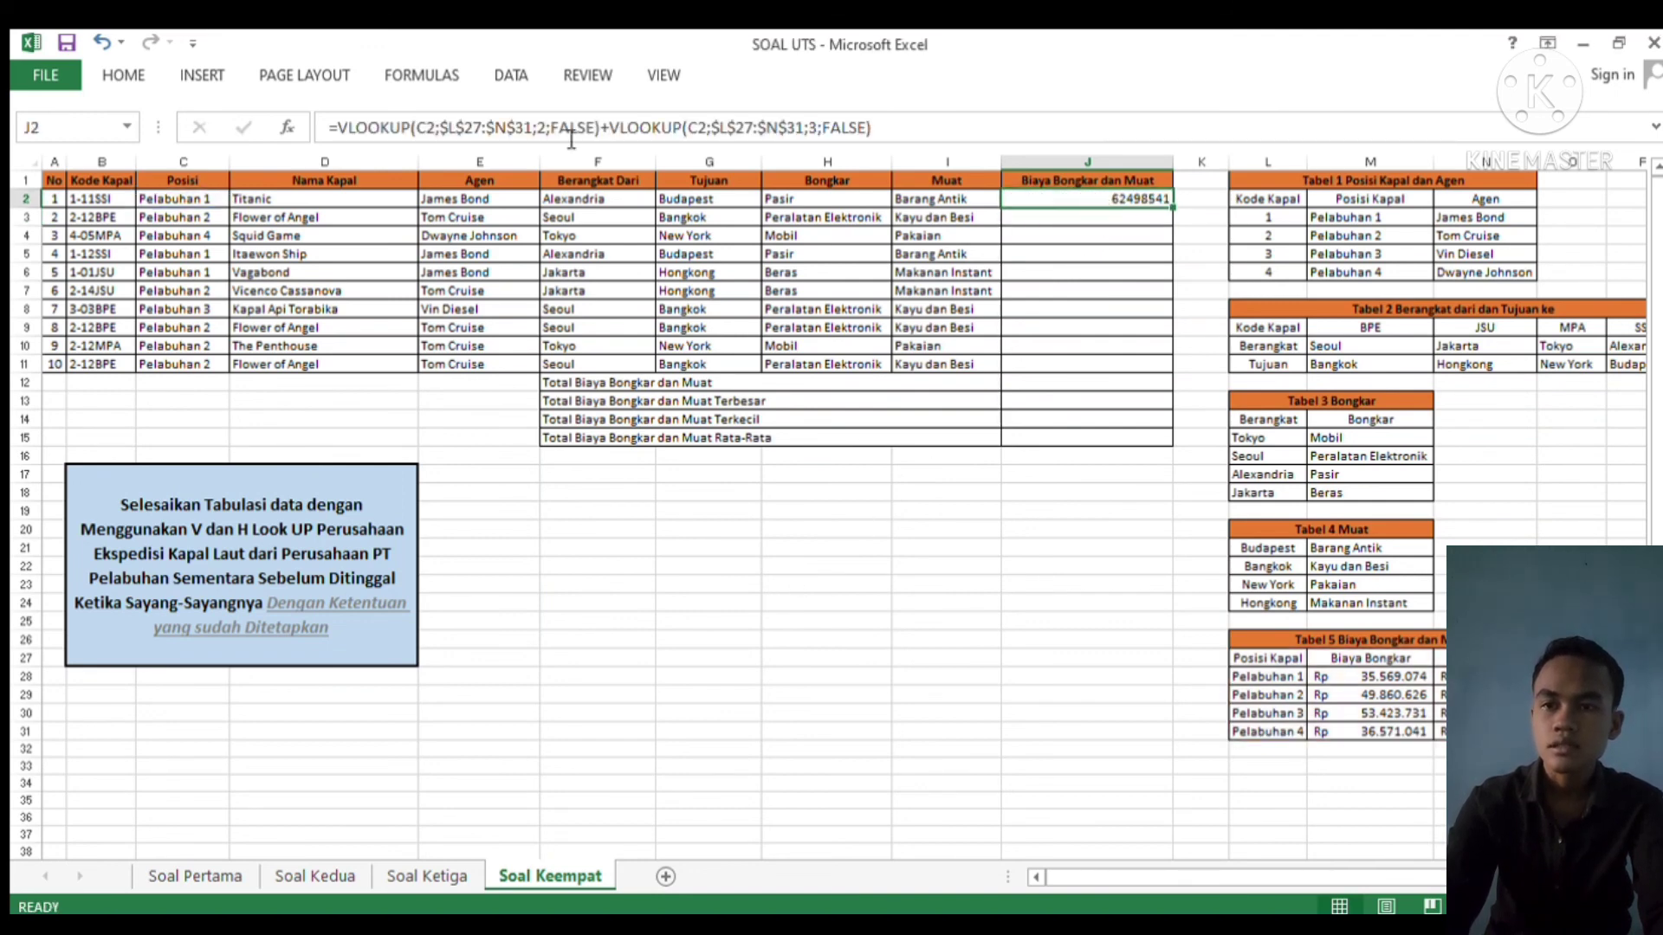
pyautogui.click(123, 69)
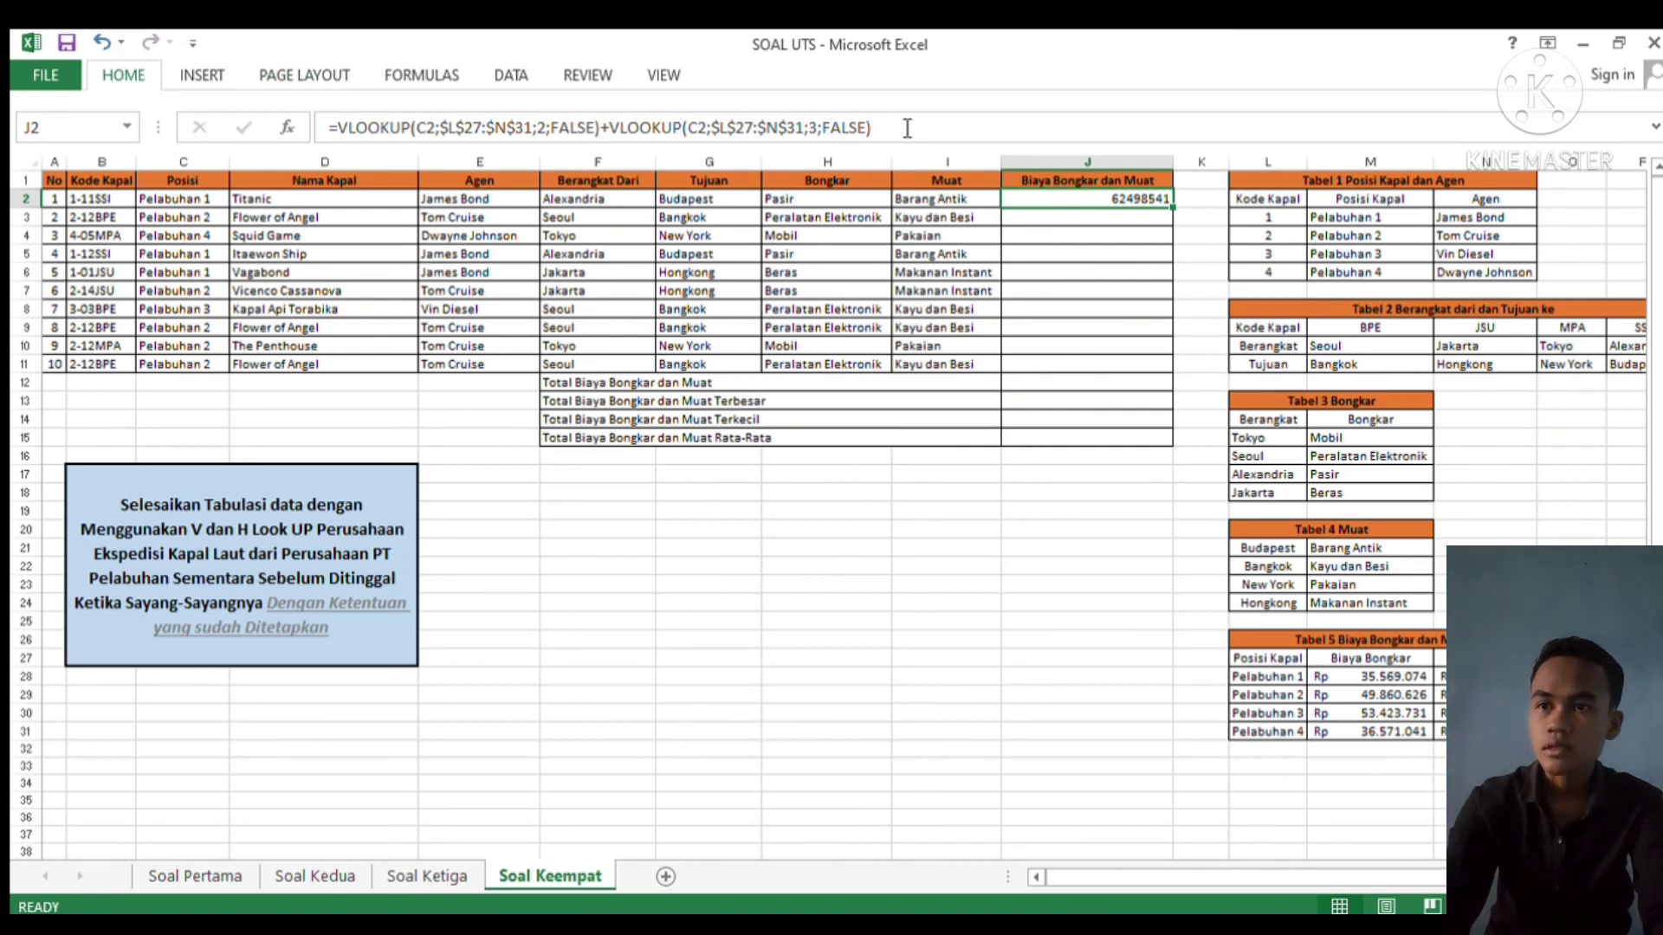
pyautogui.click(776, 149)
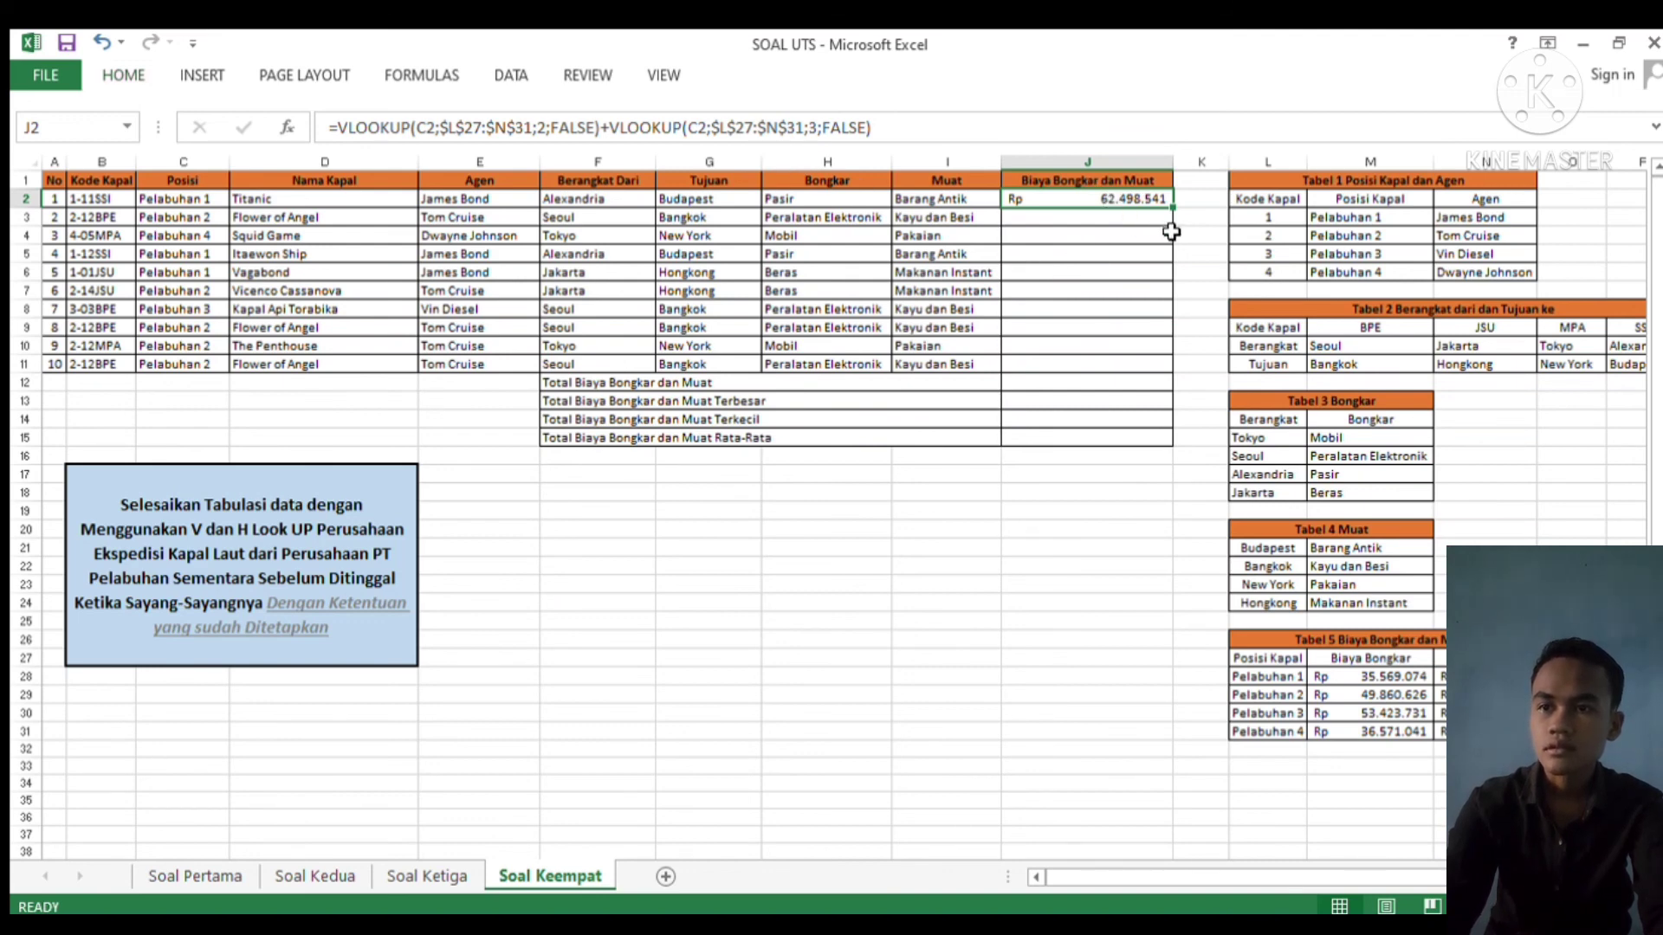
pyautogui.moveTo(1172, 213); pyautogui.dragTo(1162, 382)
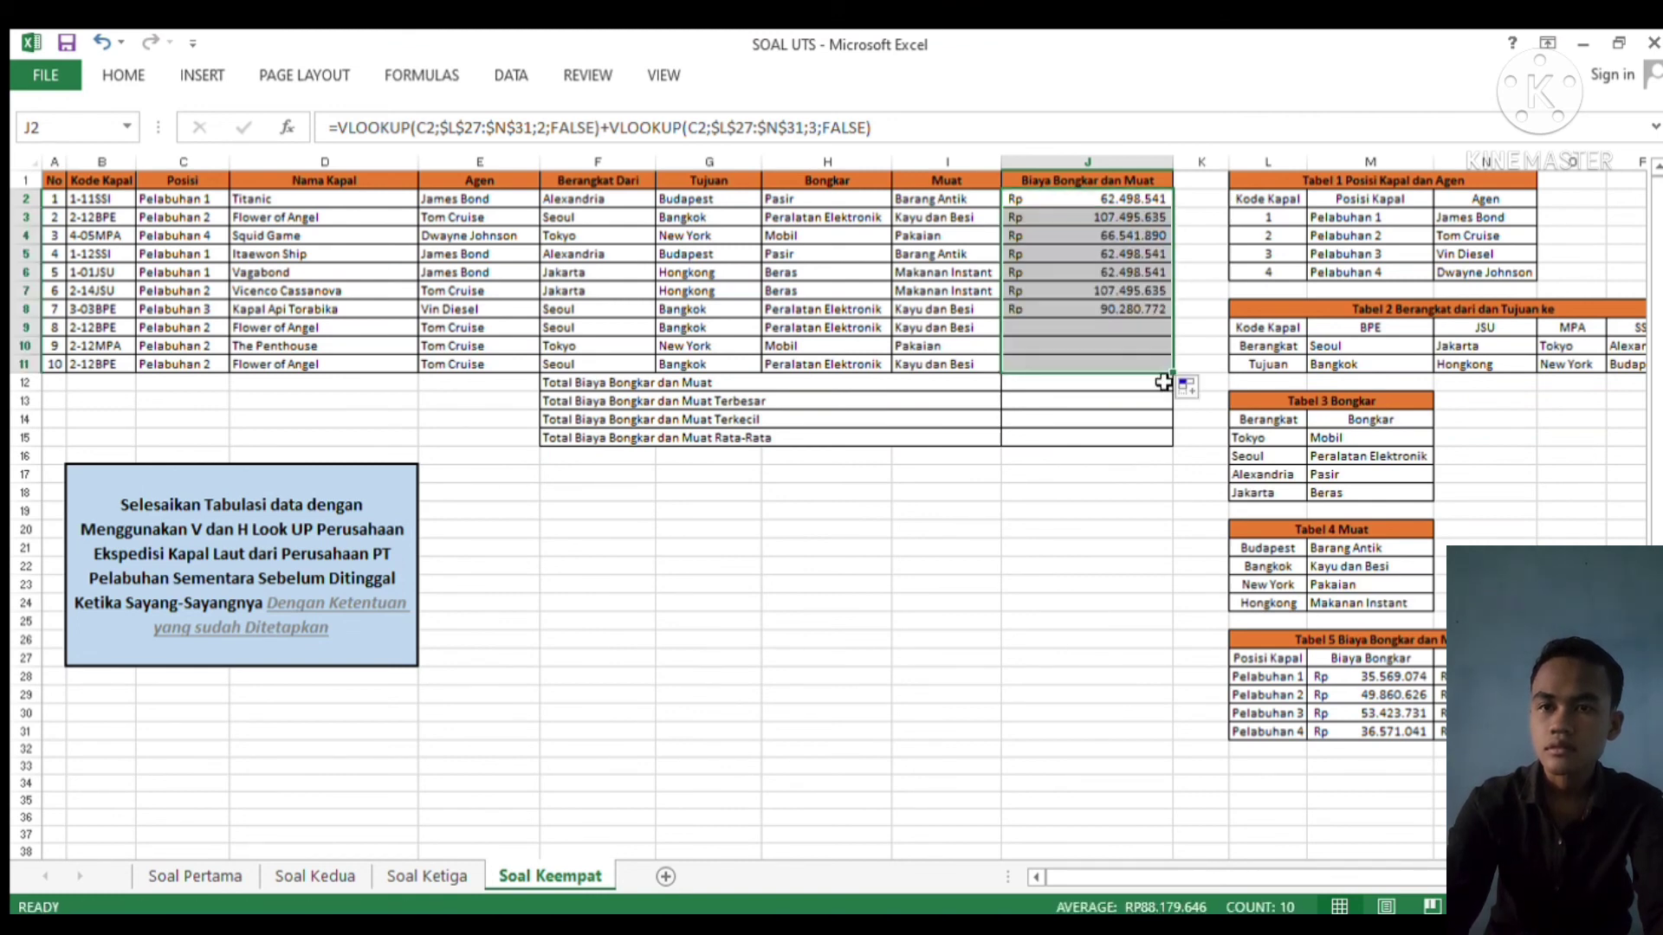
# Total the Biaya Bongkar dan Muat column in J12 with a SUM formula over J2:J11
pyautogui.click(641, 399)
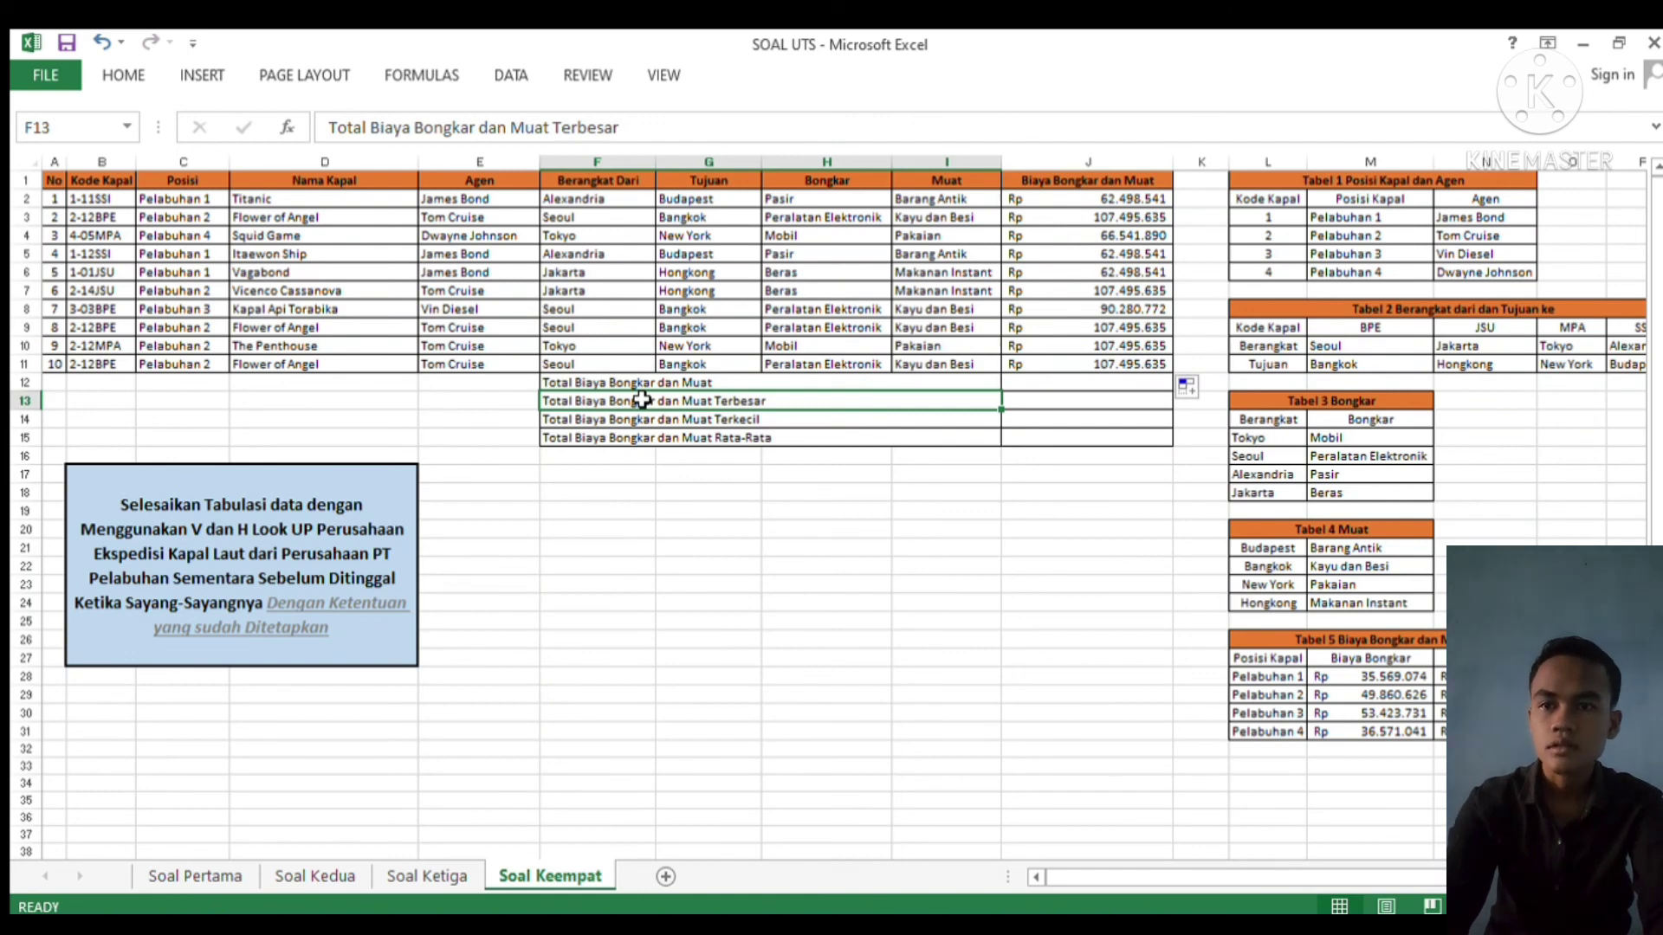
pyautogui.click(1111, 381)
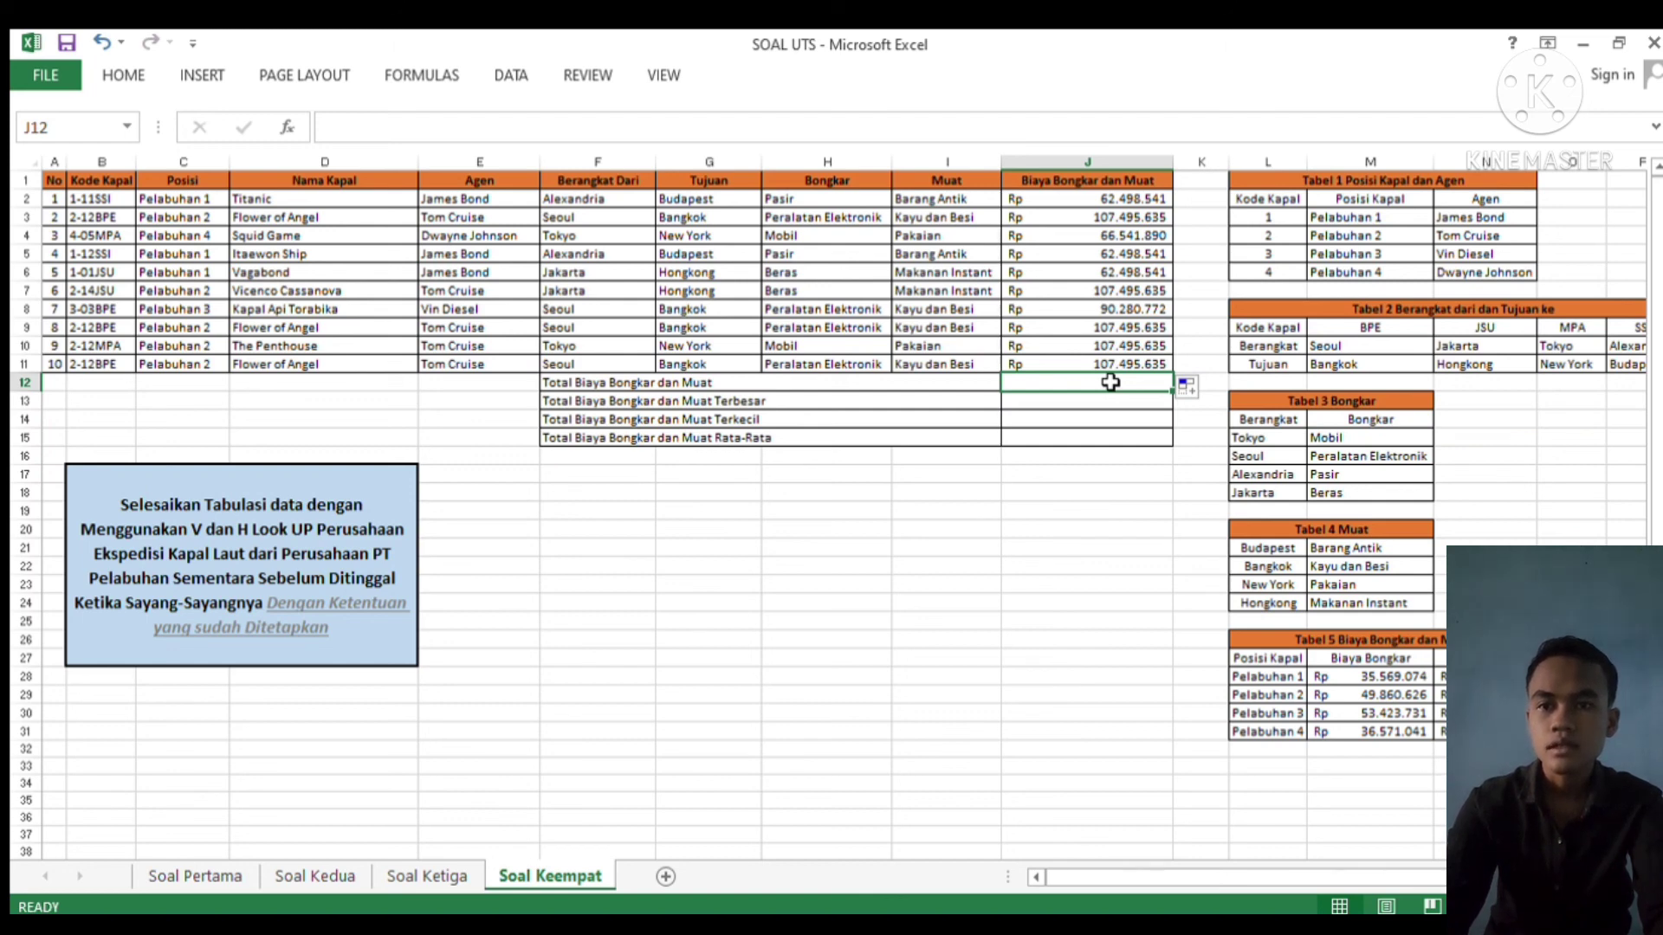
pyautogui.write('=')
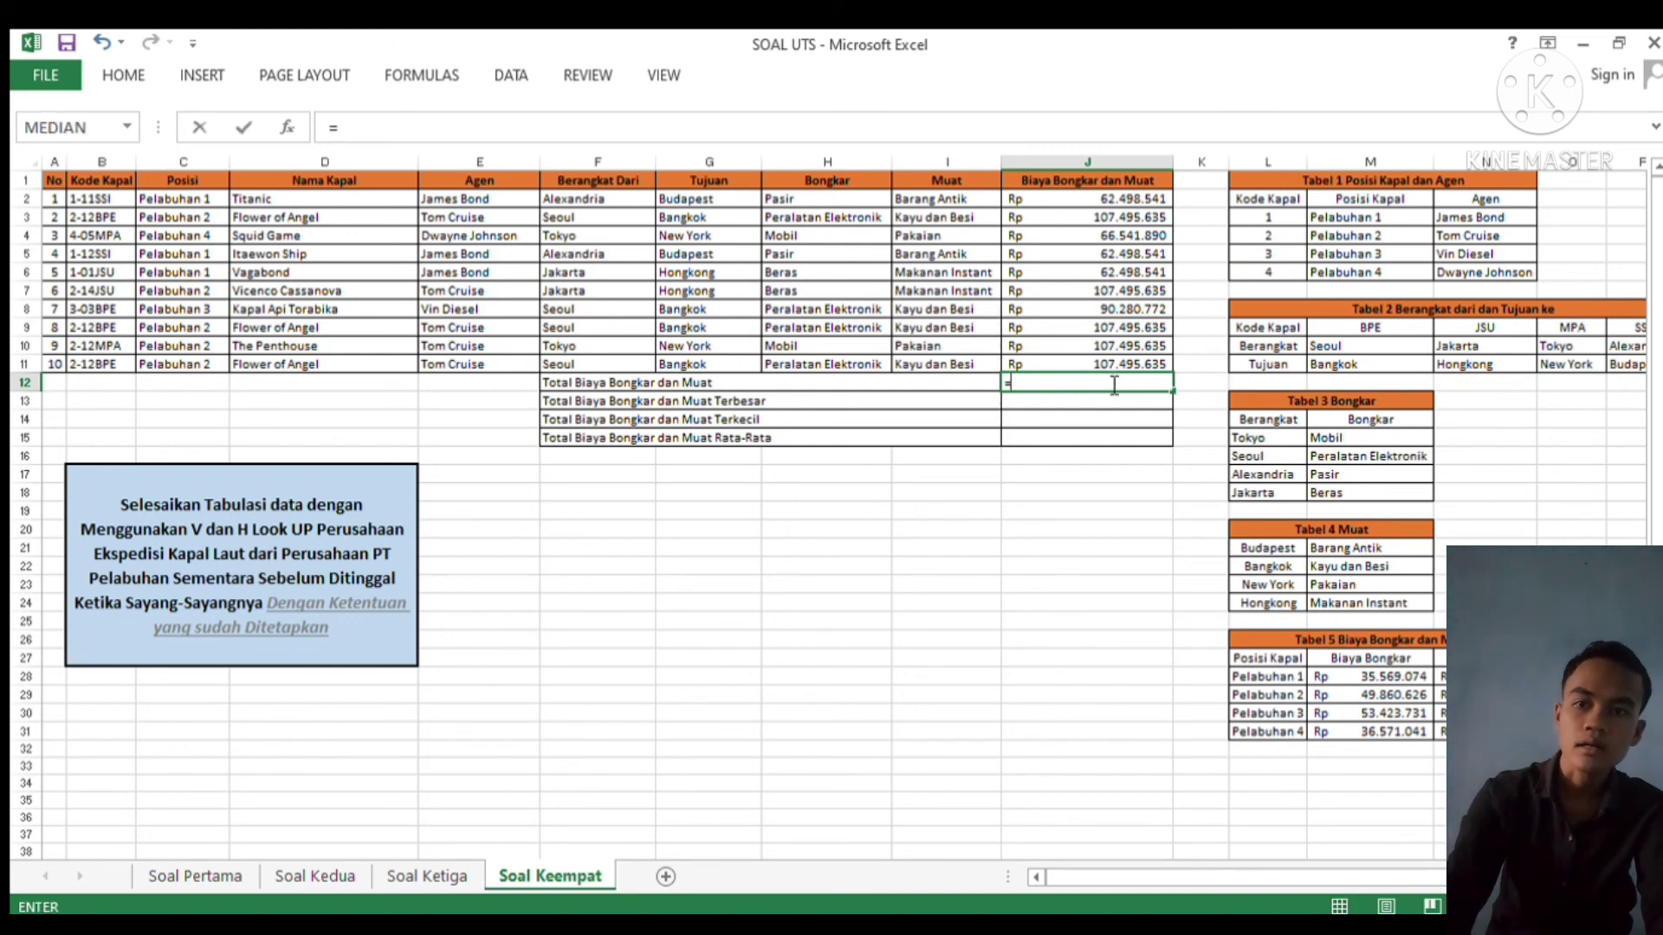
pyautogui.write('SUM')
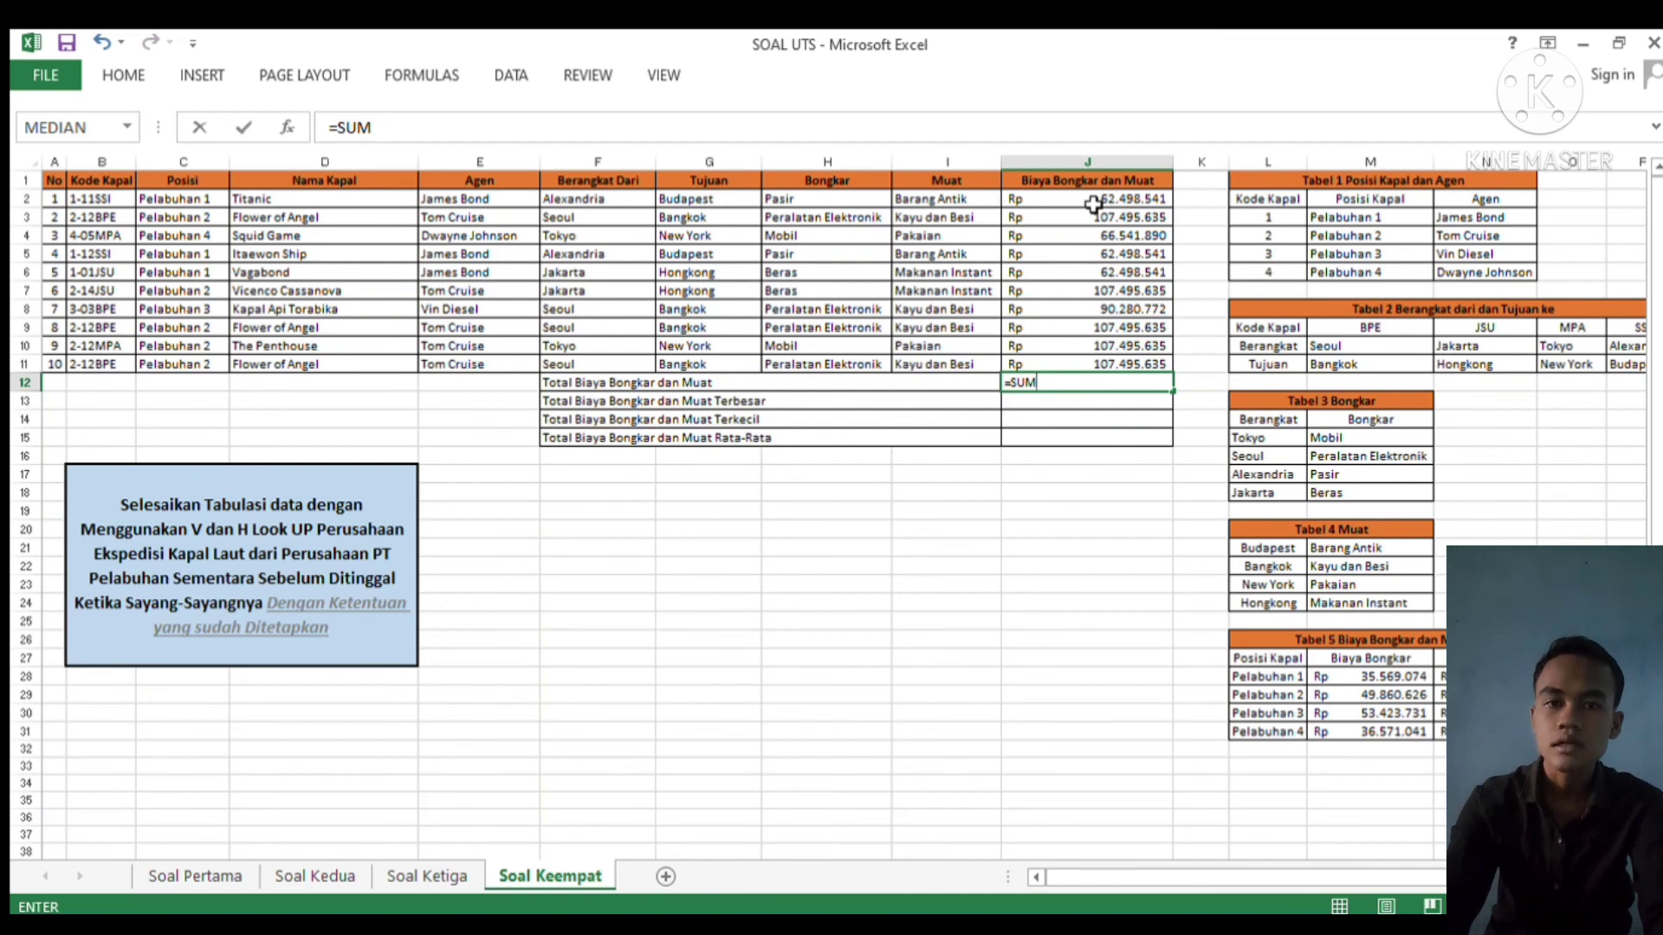
pyautogui.write('(')
pyautogui.moveTo(1027, 199); pyautogui.dragTo(1123, 360)
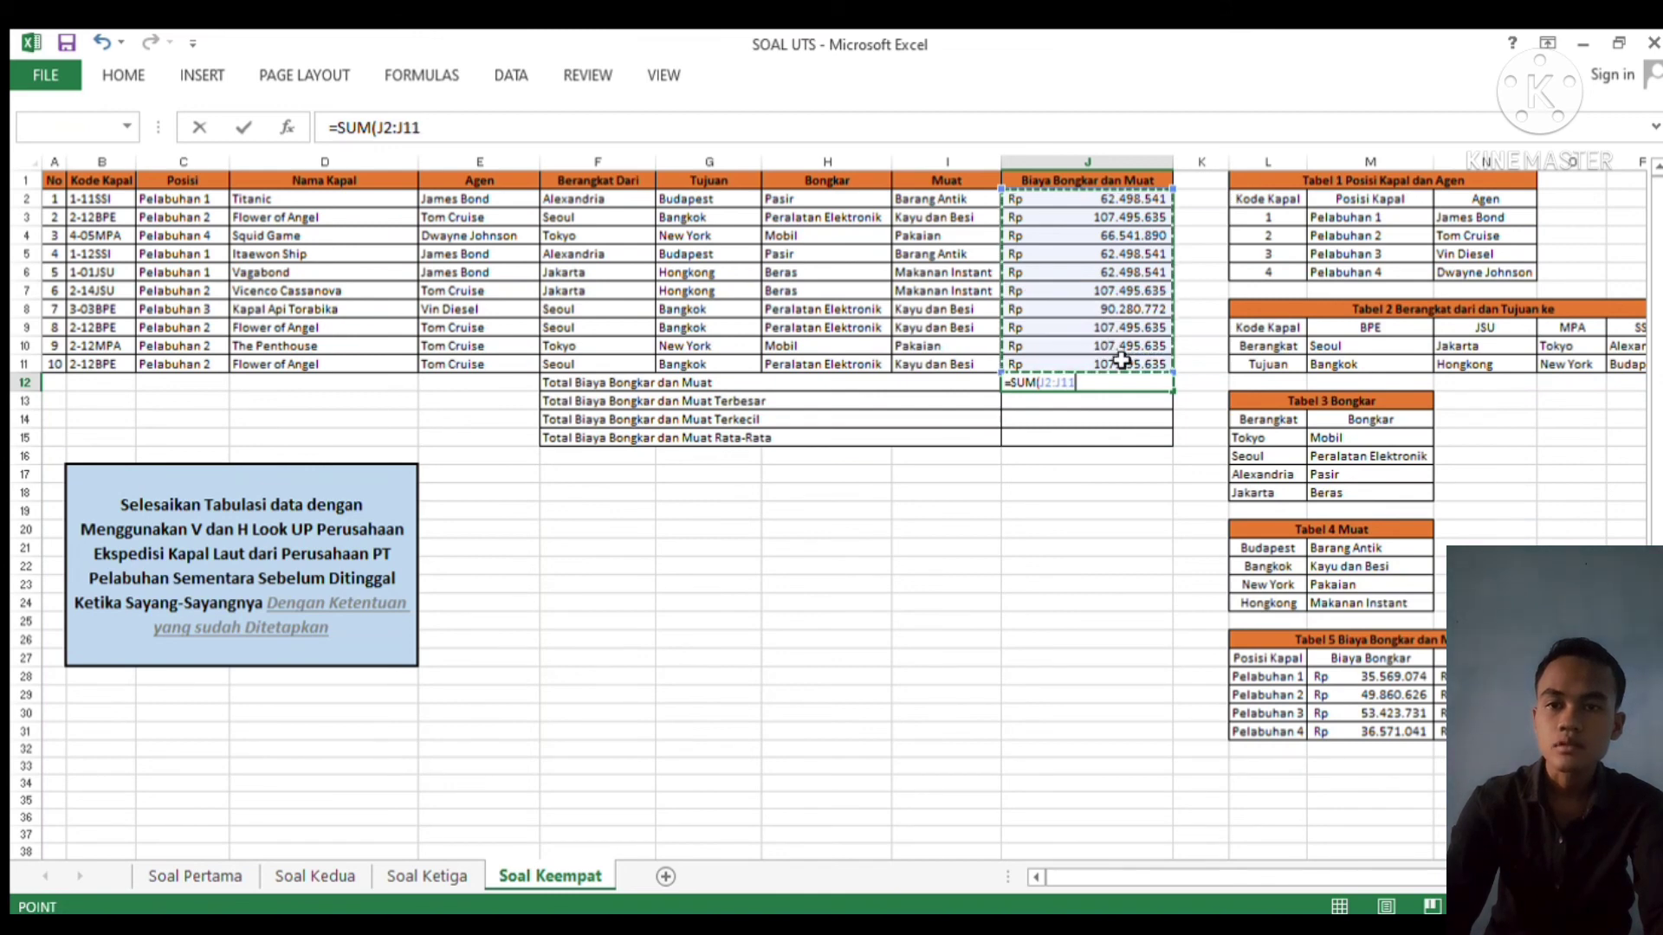
pyautogui.press('Return')
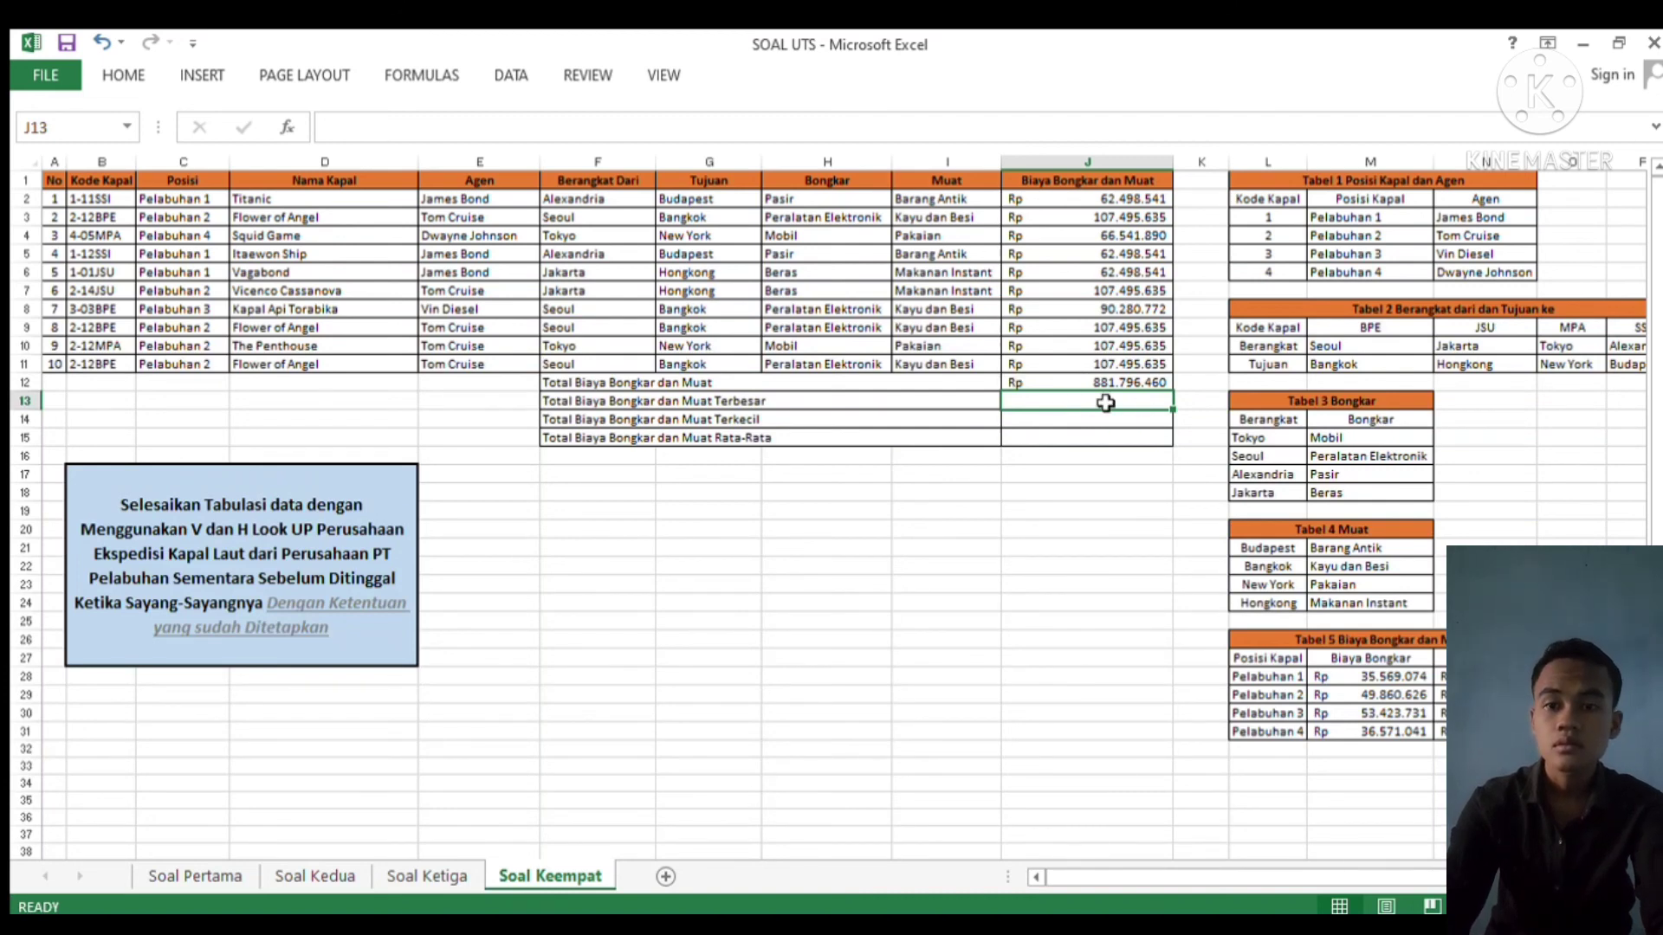
# Enter a MAX formula over J2:J11 in J13 for Total Biaya Bongkar dan Muat Terbesar
pyautogui.write('=')
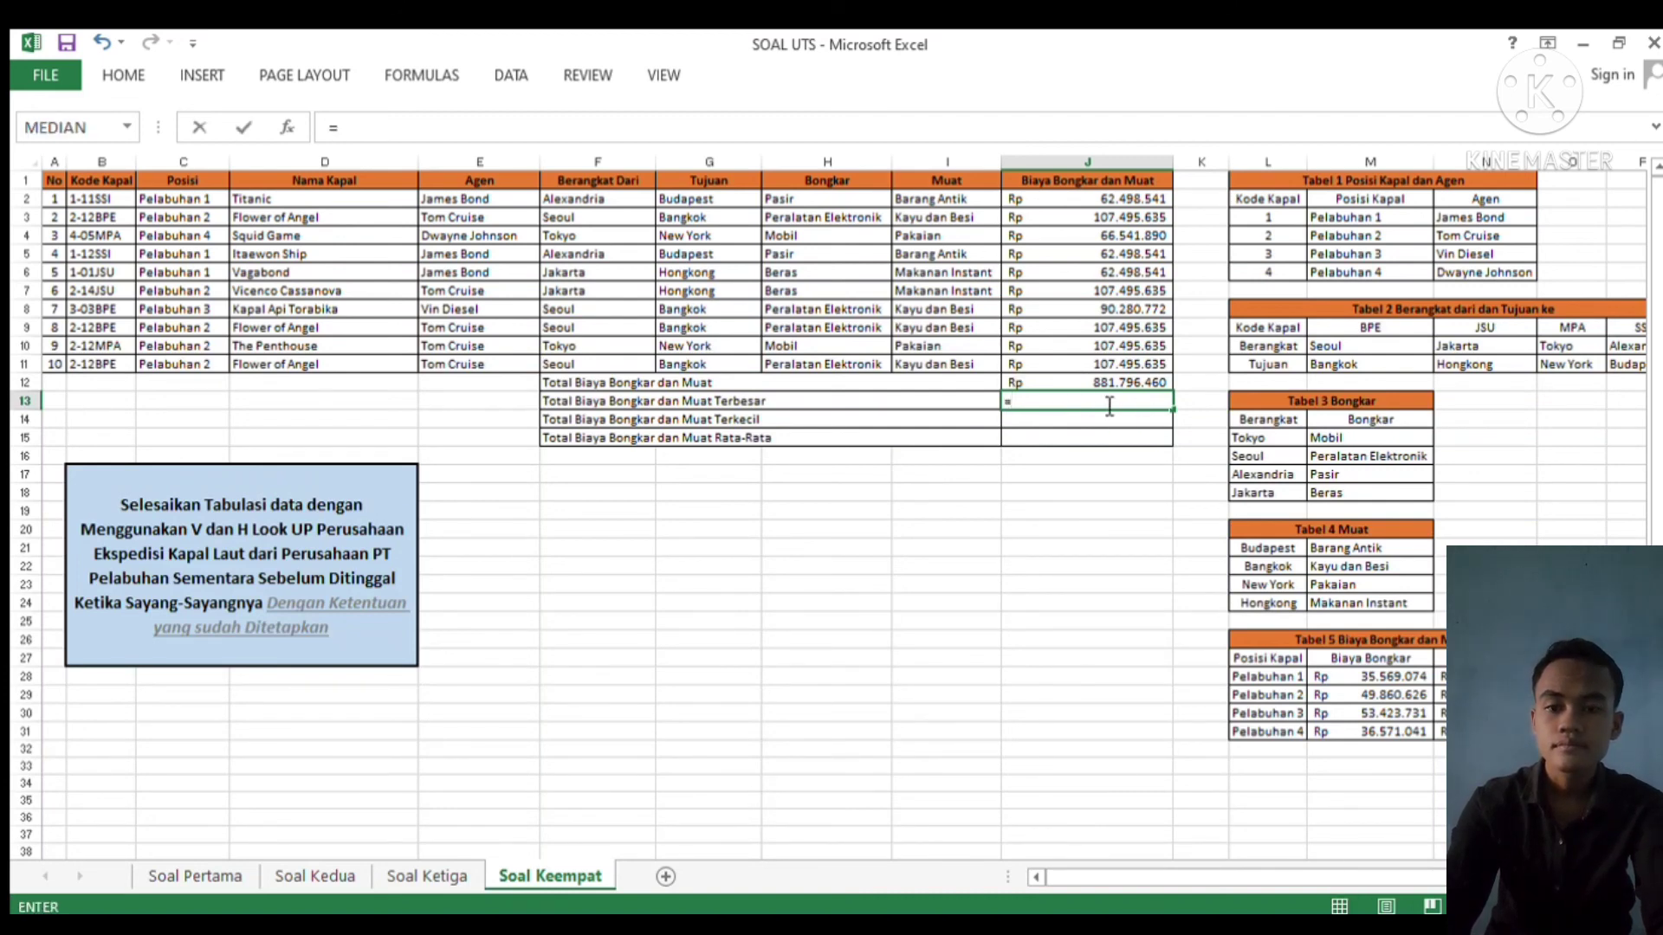
pyautogui.write('MAX(')
pyautogui.moveTo(1015, 201); pyautogui.dragTo(1095, 366)
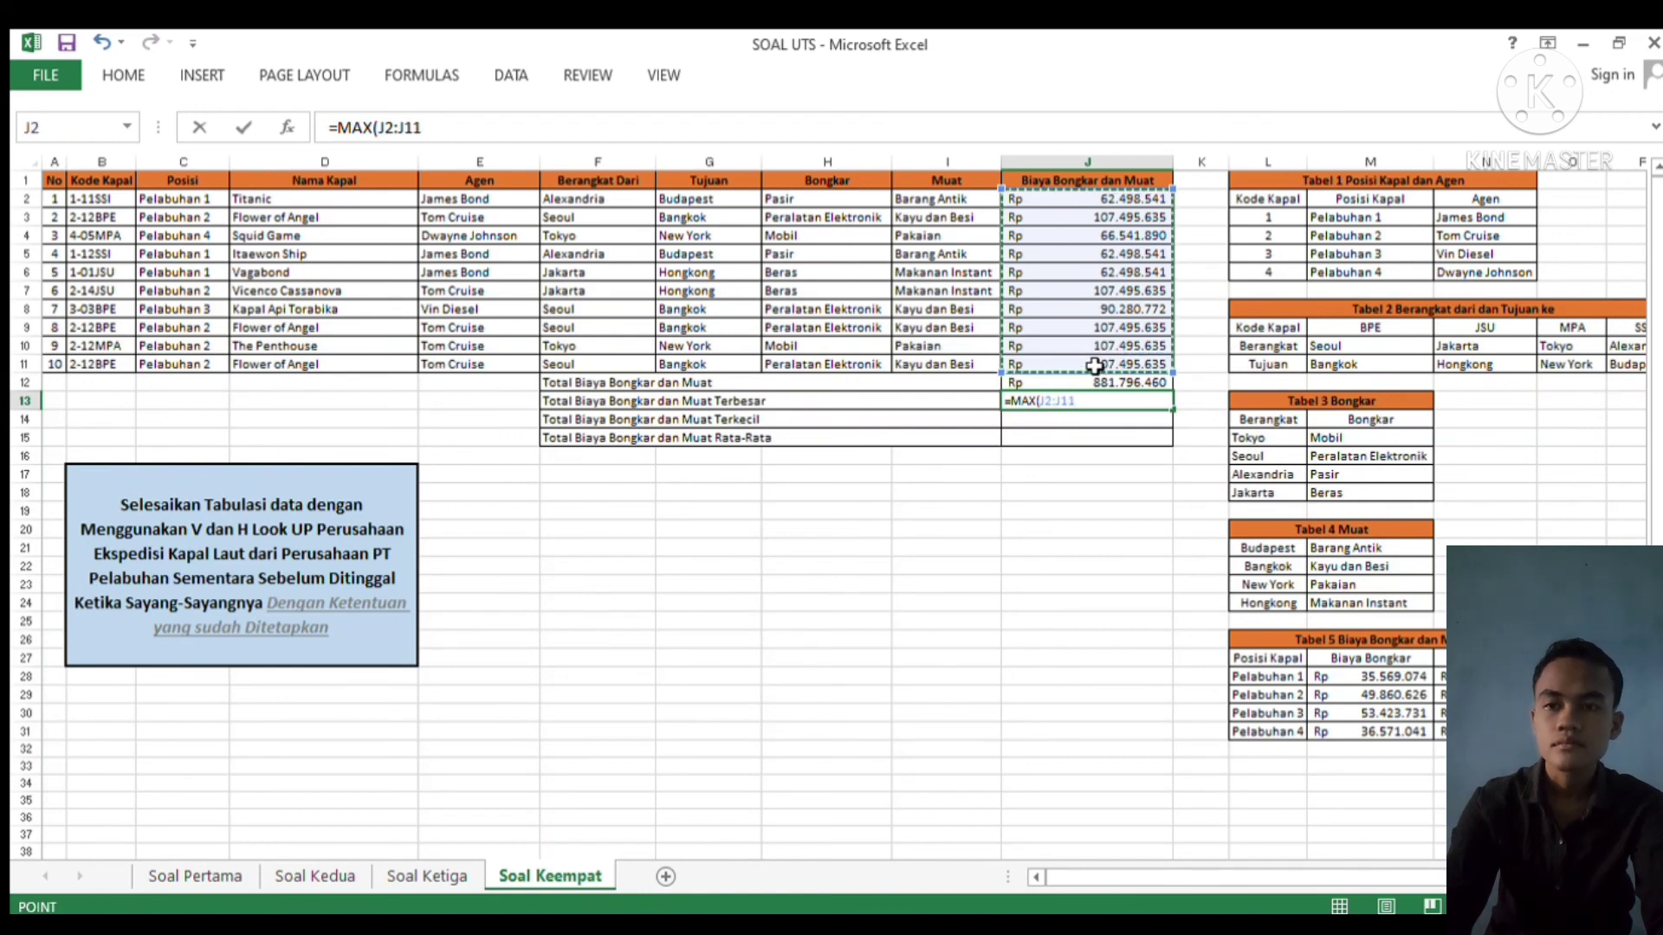
pyautogui.press('Return')
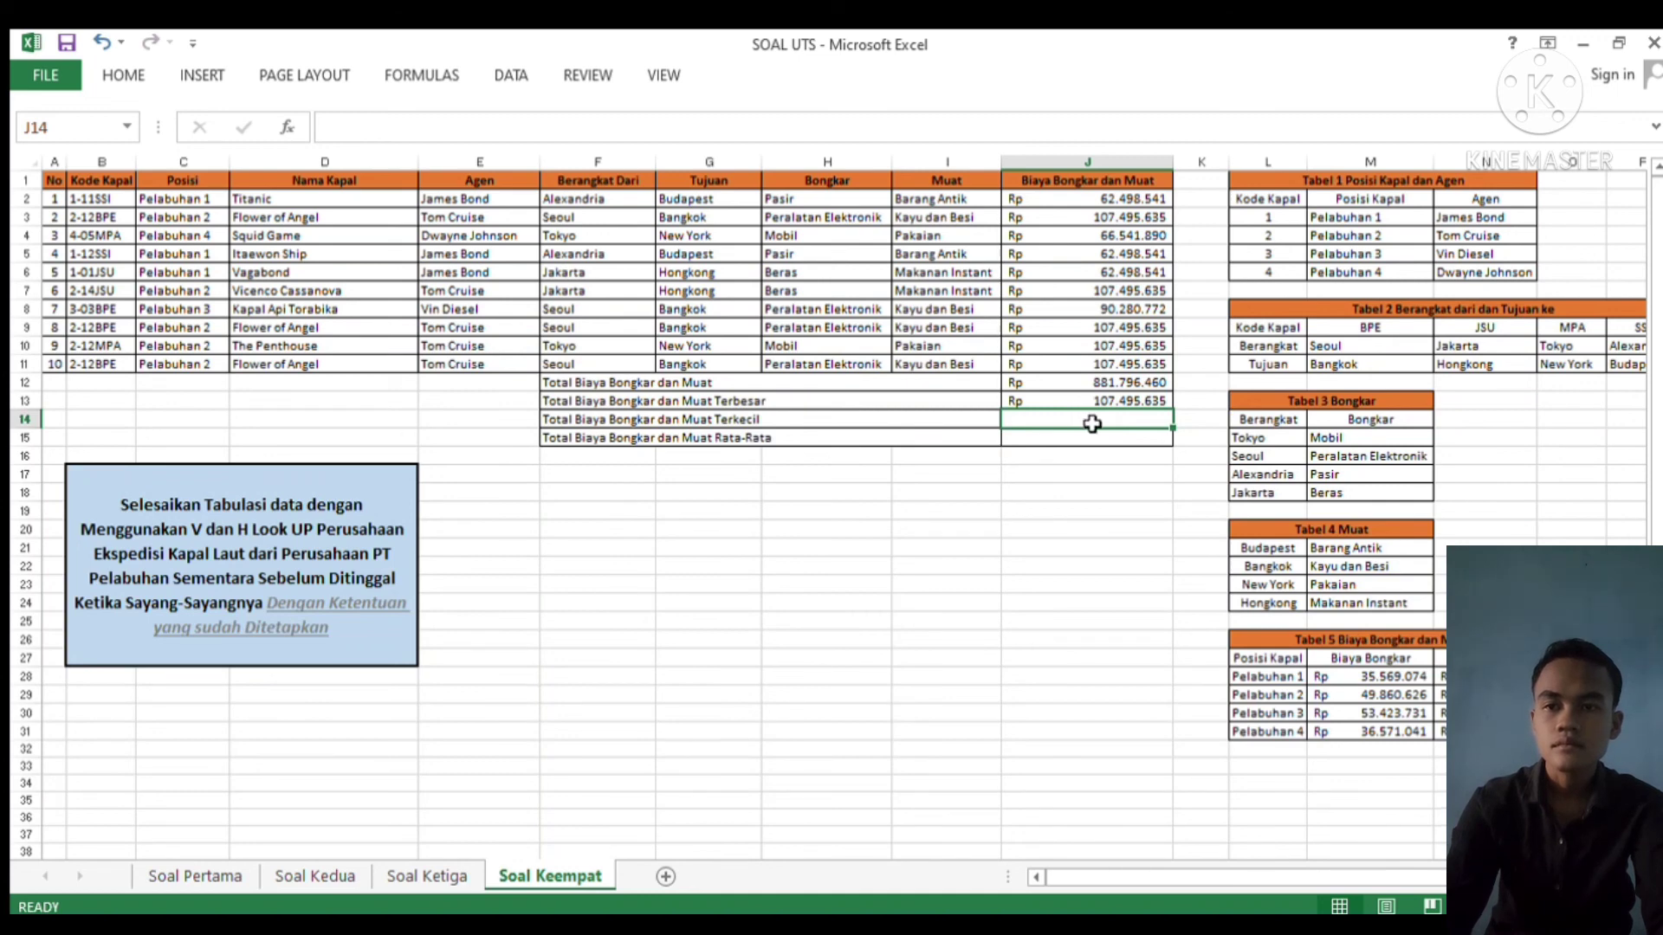
# Enter a MIN formula over J2:J11 in J14 for Total Biaya Bongkar dan Muat Terkecil
pyautogui.write('=MIN')
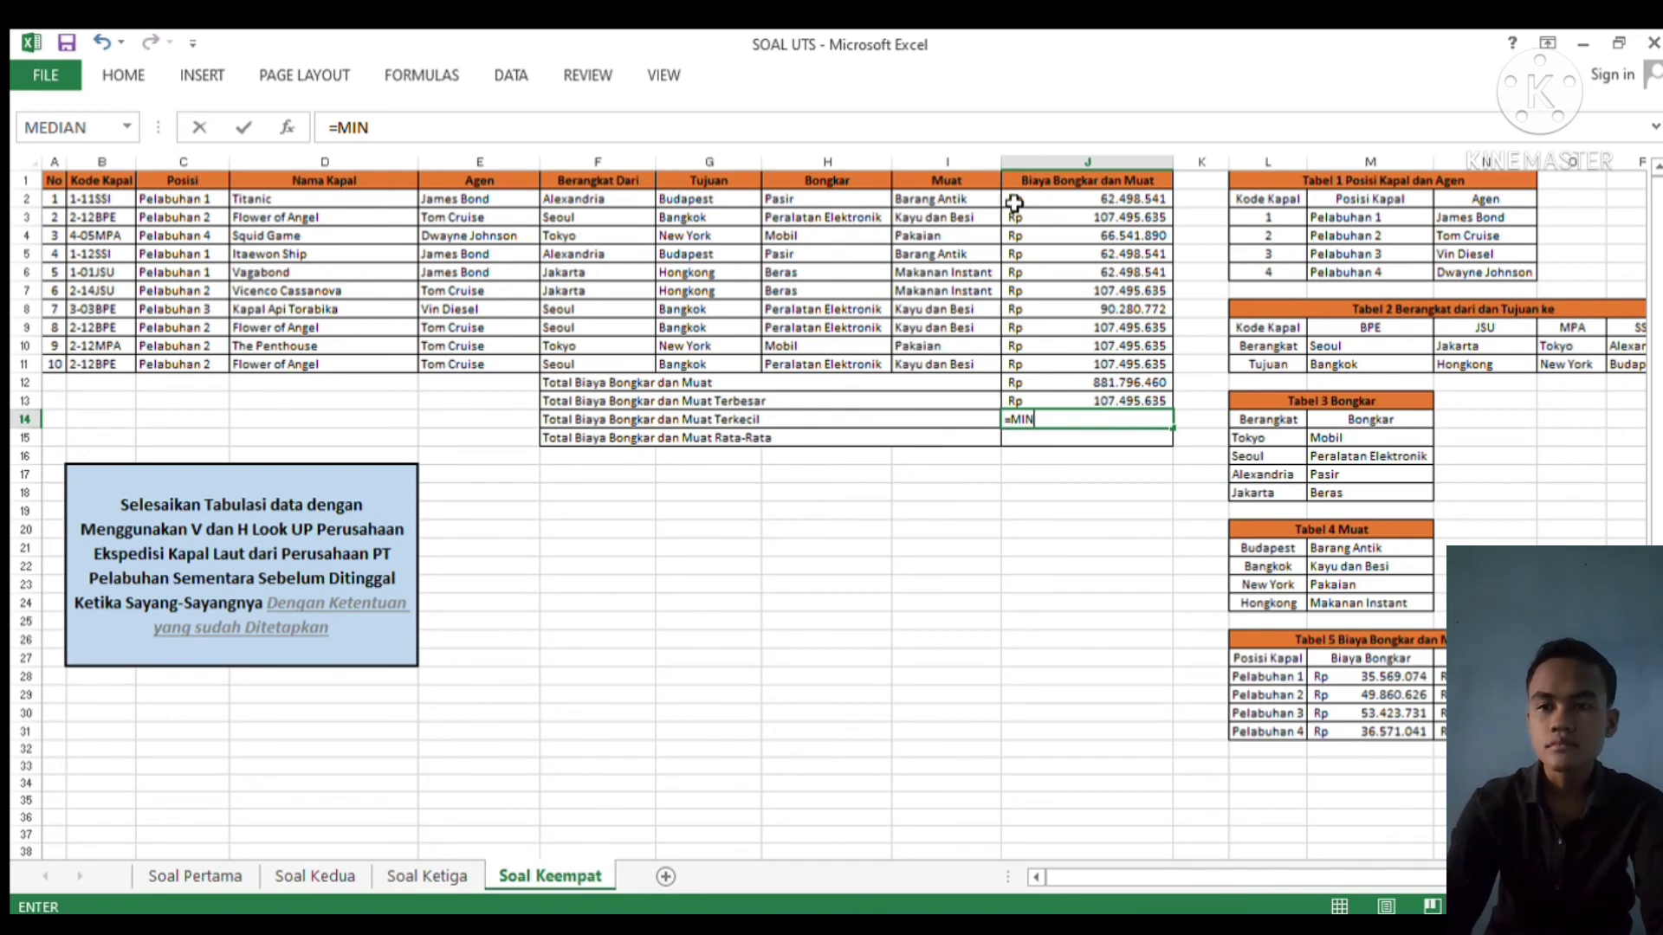
pyautogui.write('(')
pyautogui.moveTo(1009, 199); pyautogui.dragTo(1037, 364)
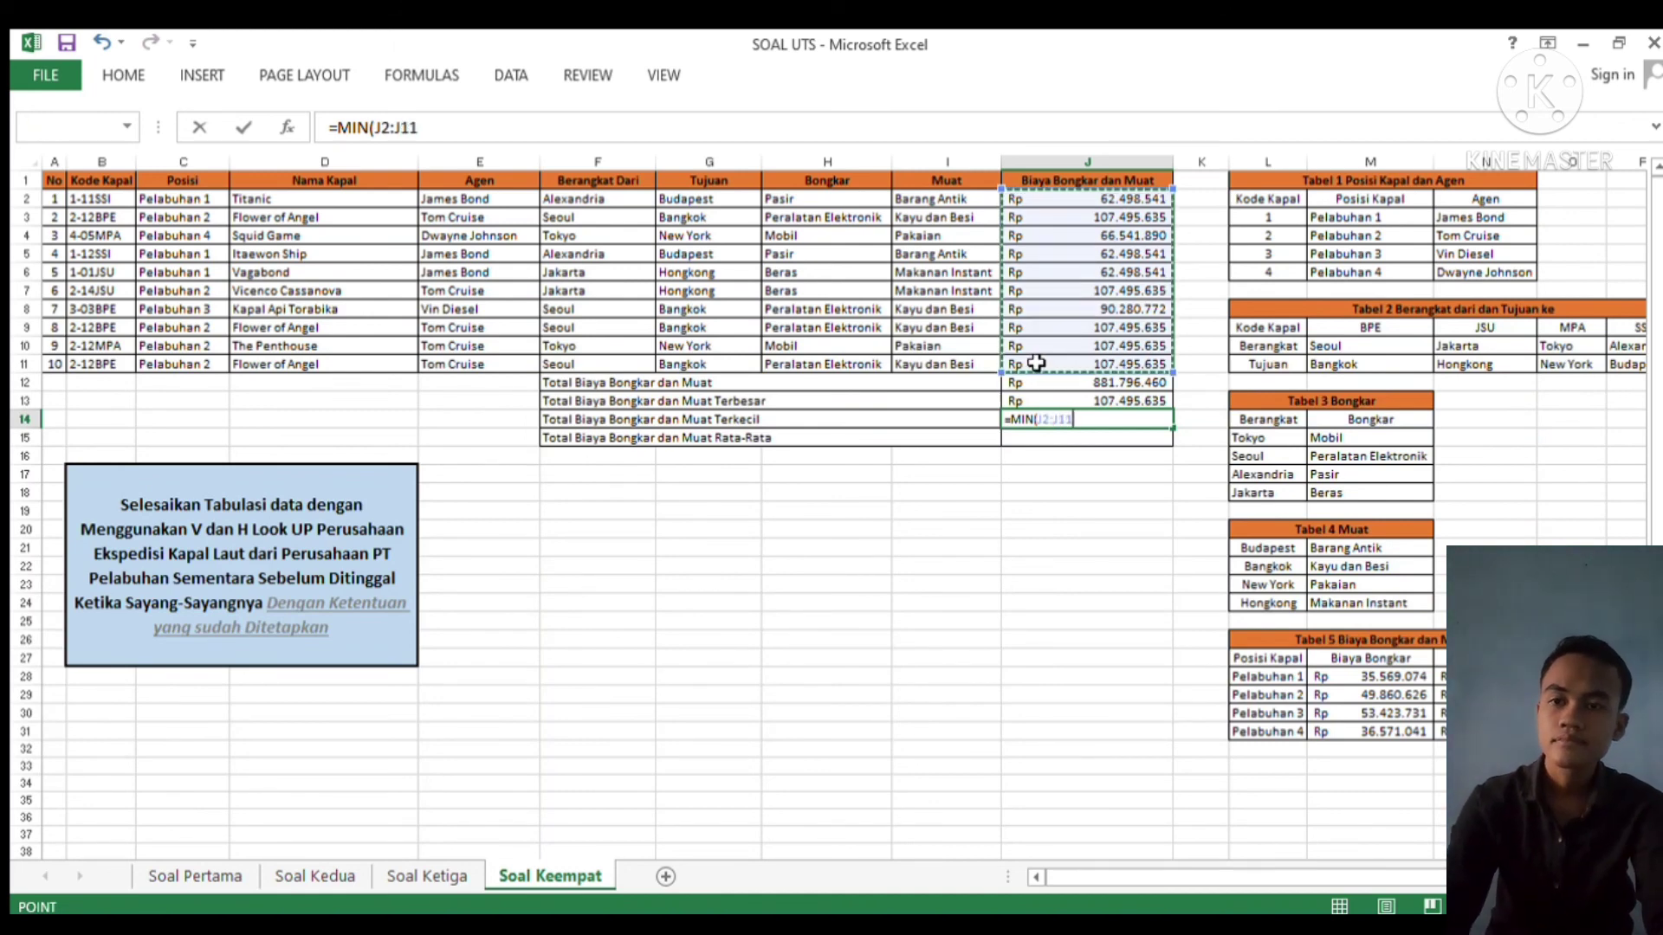
pyautogui.press('Return')
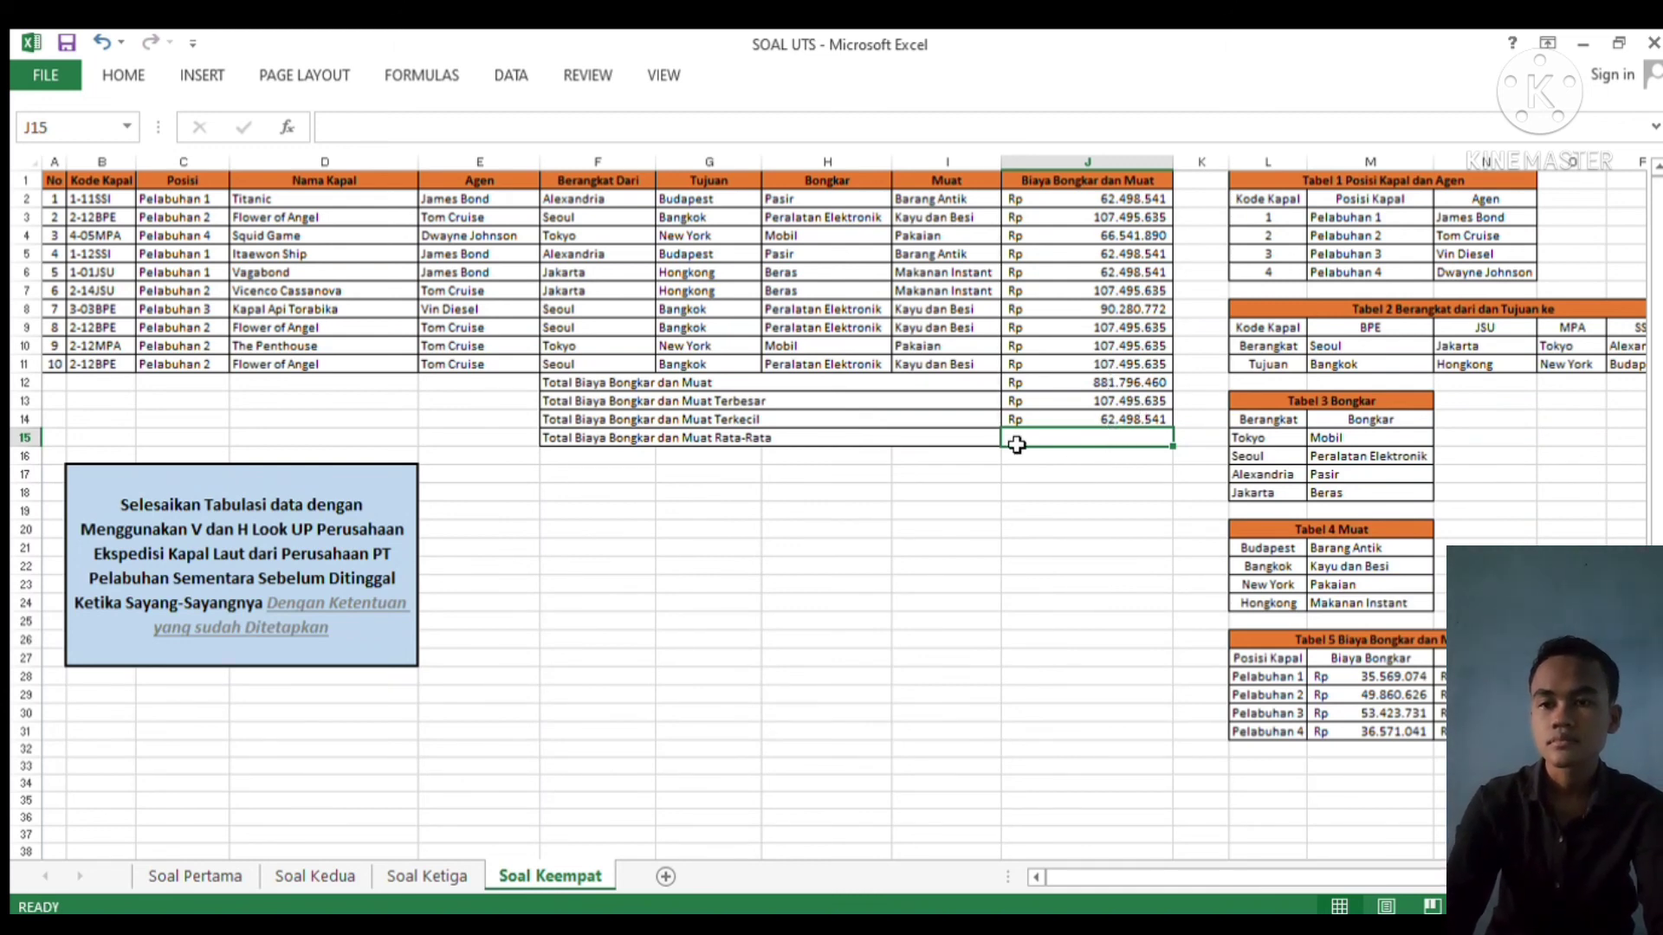
# Enter an AVERAGE formula over J2:J11 in J15 for Total Biaya Bongkar dan Muat Rata-Rata
pyautogui.write('=')
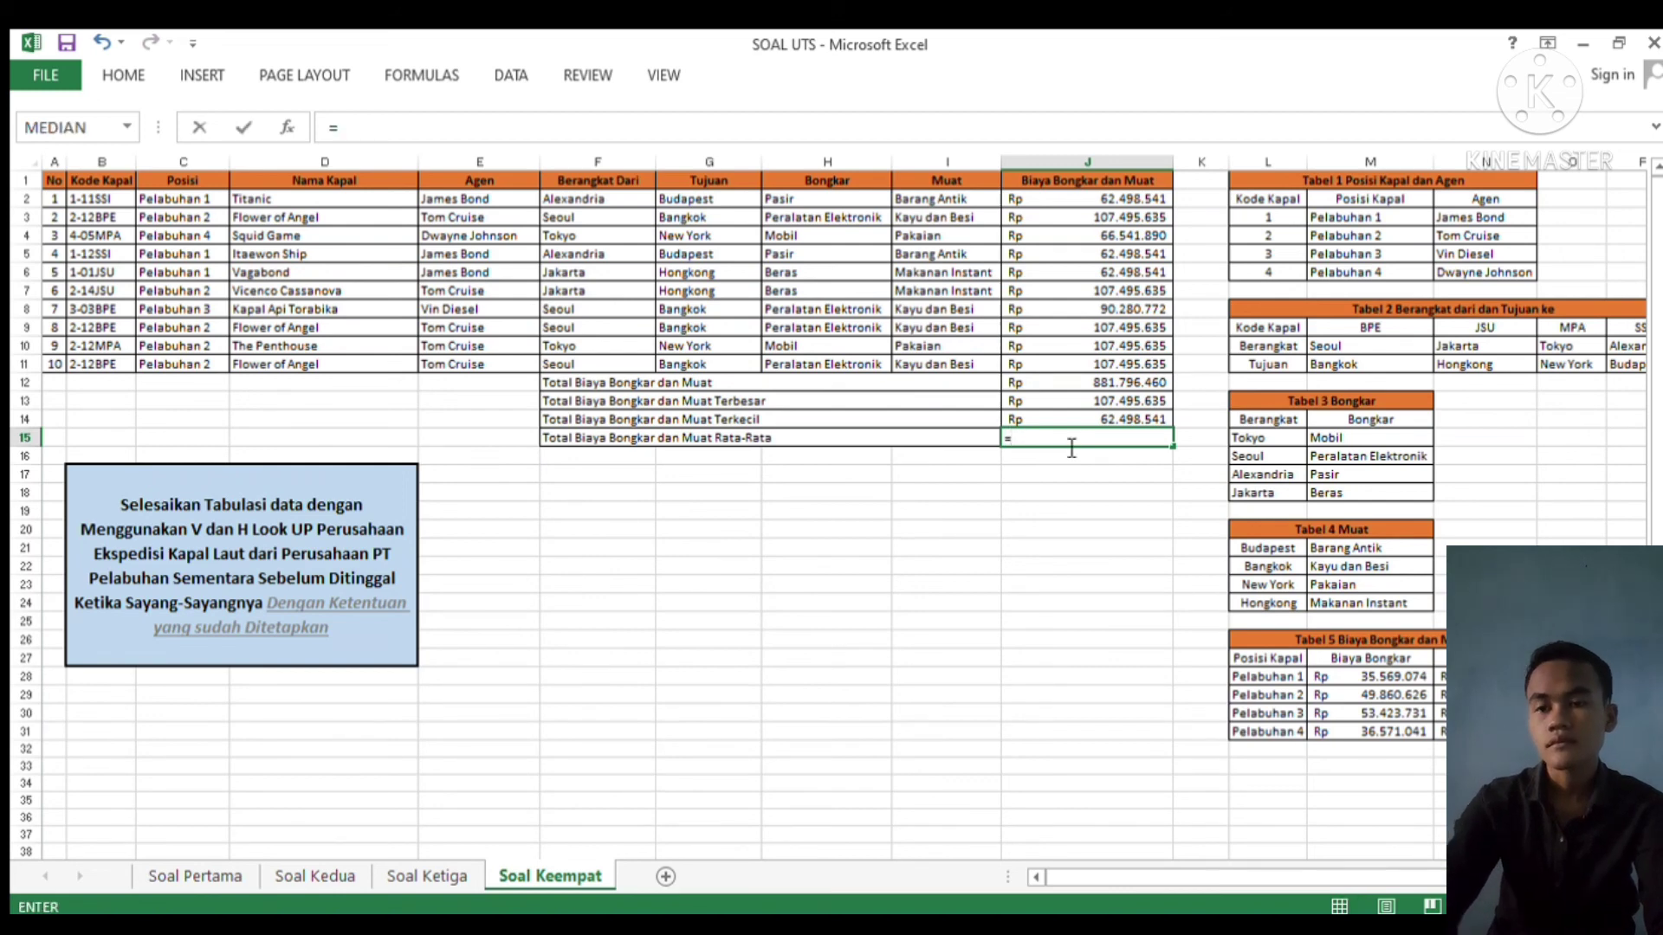
pyautogui.write('AVE')
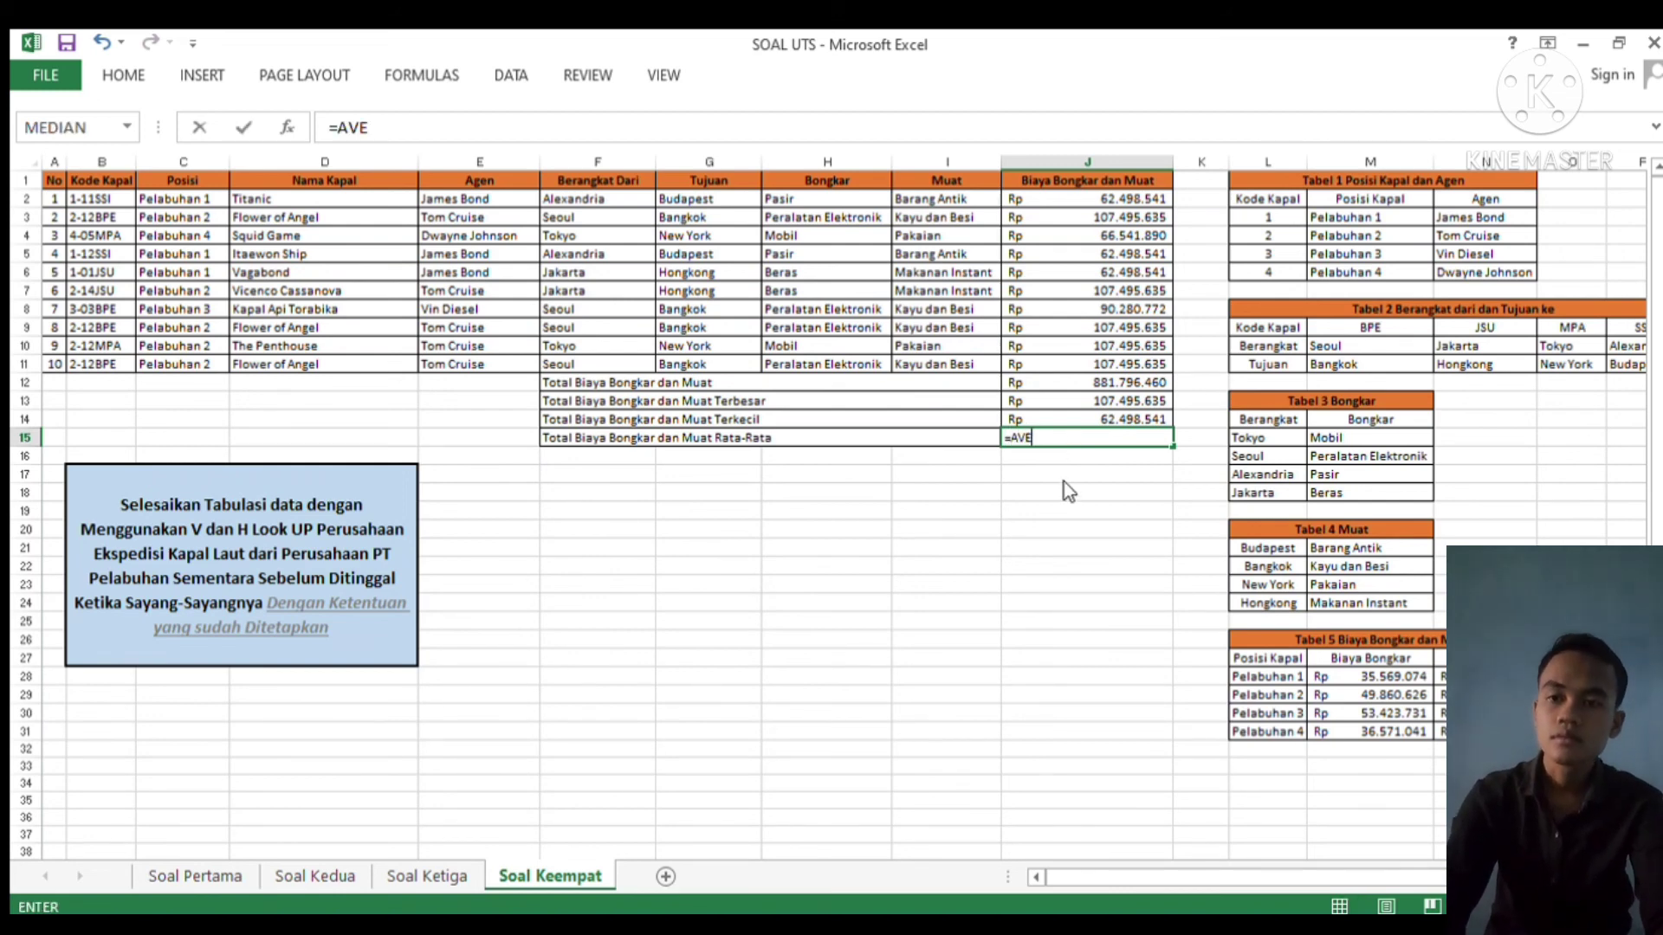
pyautogui.write('RAGE(')
pyautogui.click(1097, 202)
pyautogui.moveTo(1098, 201); pyautogui.dragTo(1084, 364)
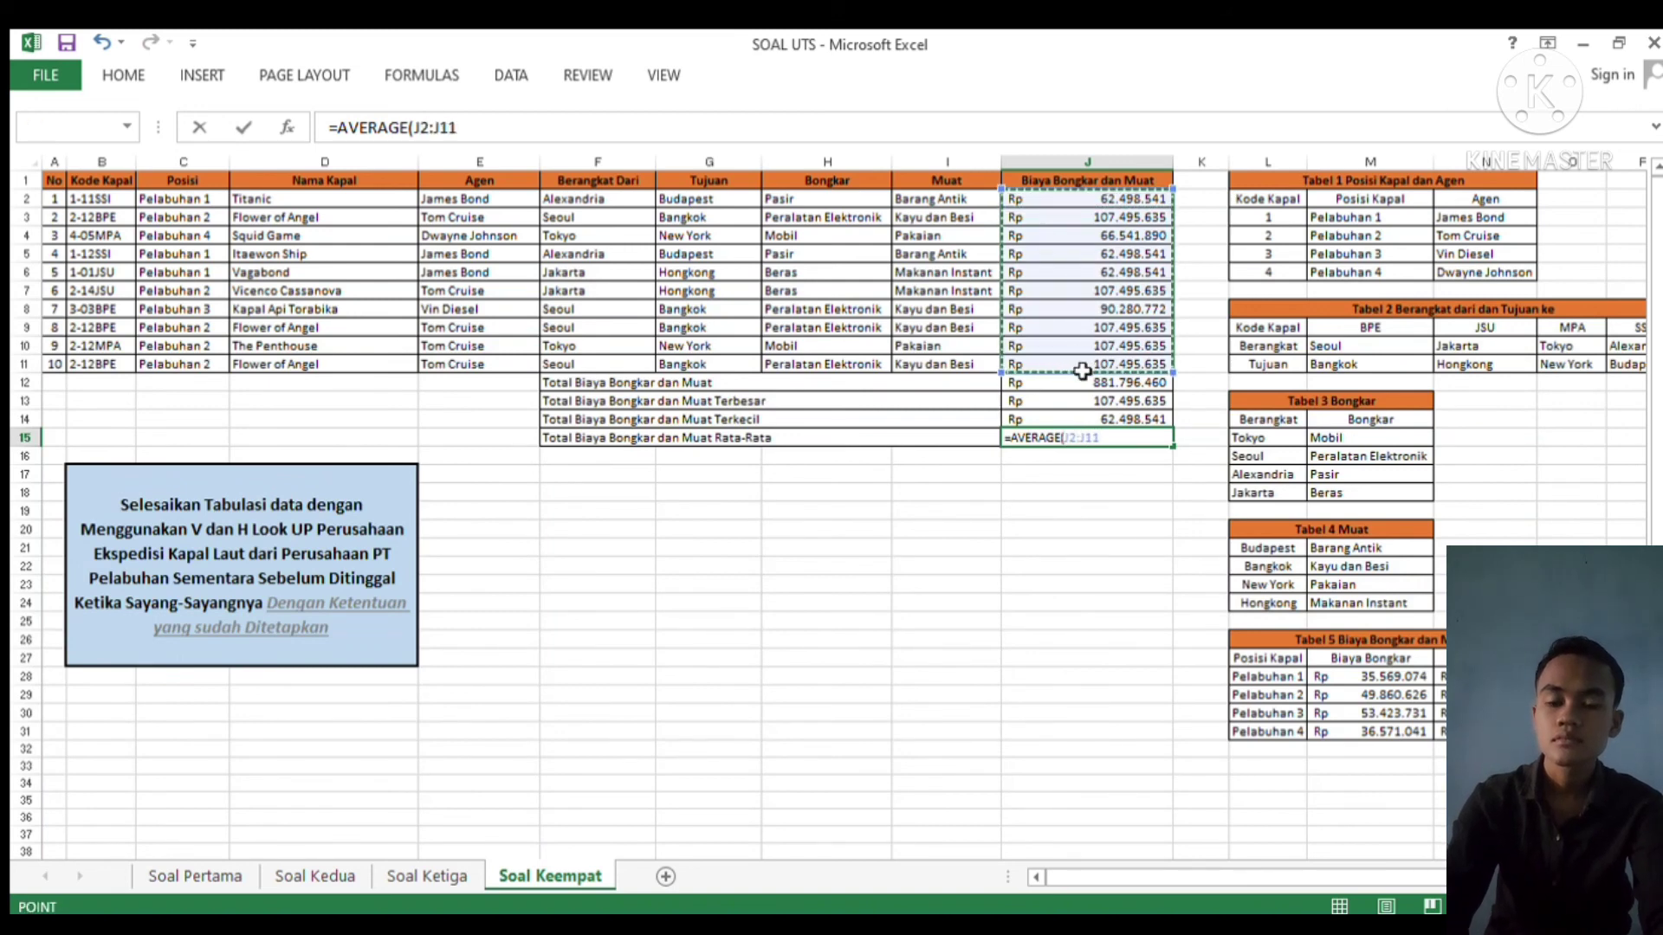
pyautogui.press('Return')
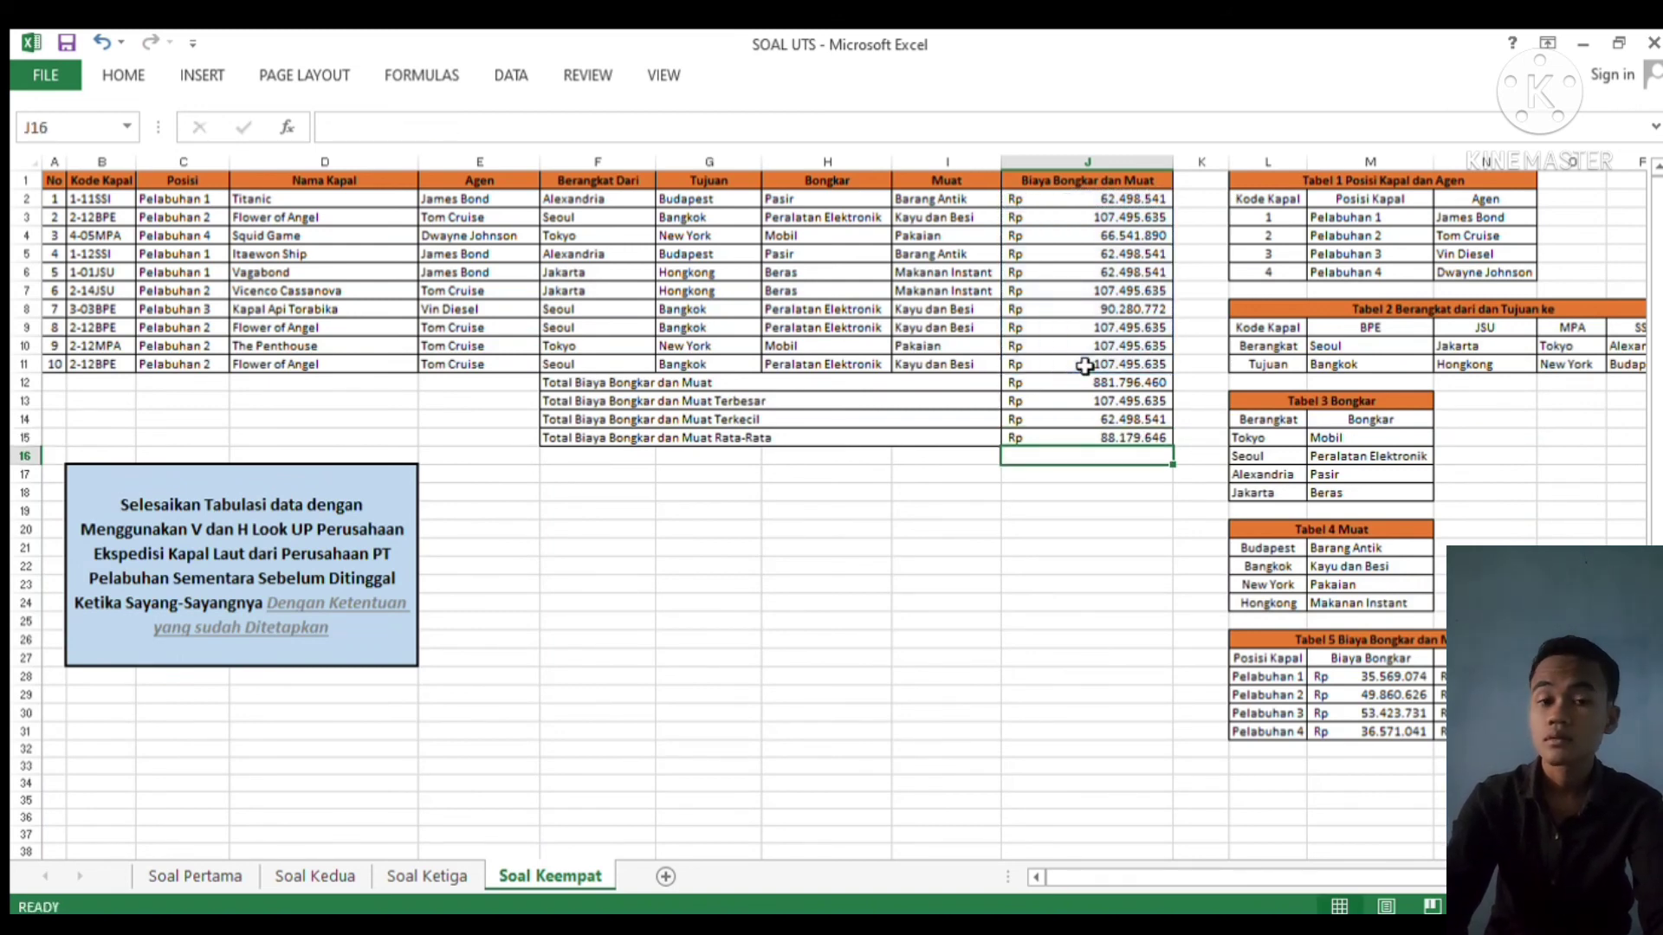
pyautogui.click(1219, 384)
pyautogui.click(908, 518)
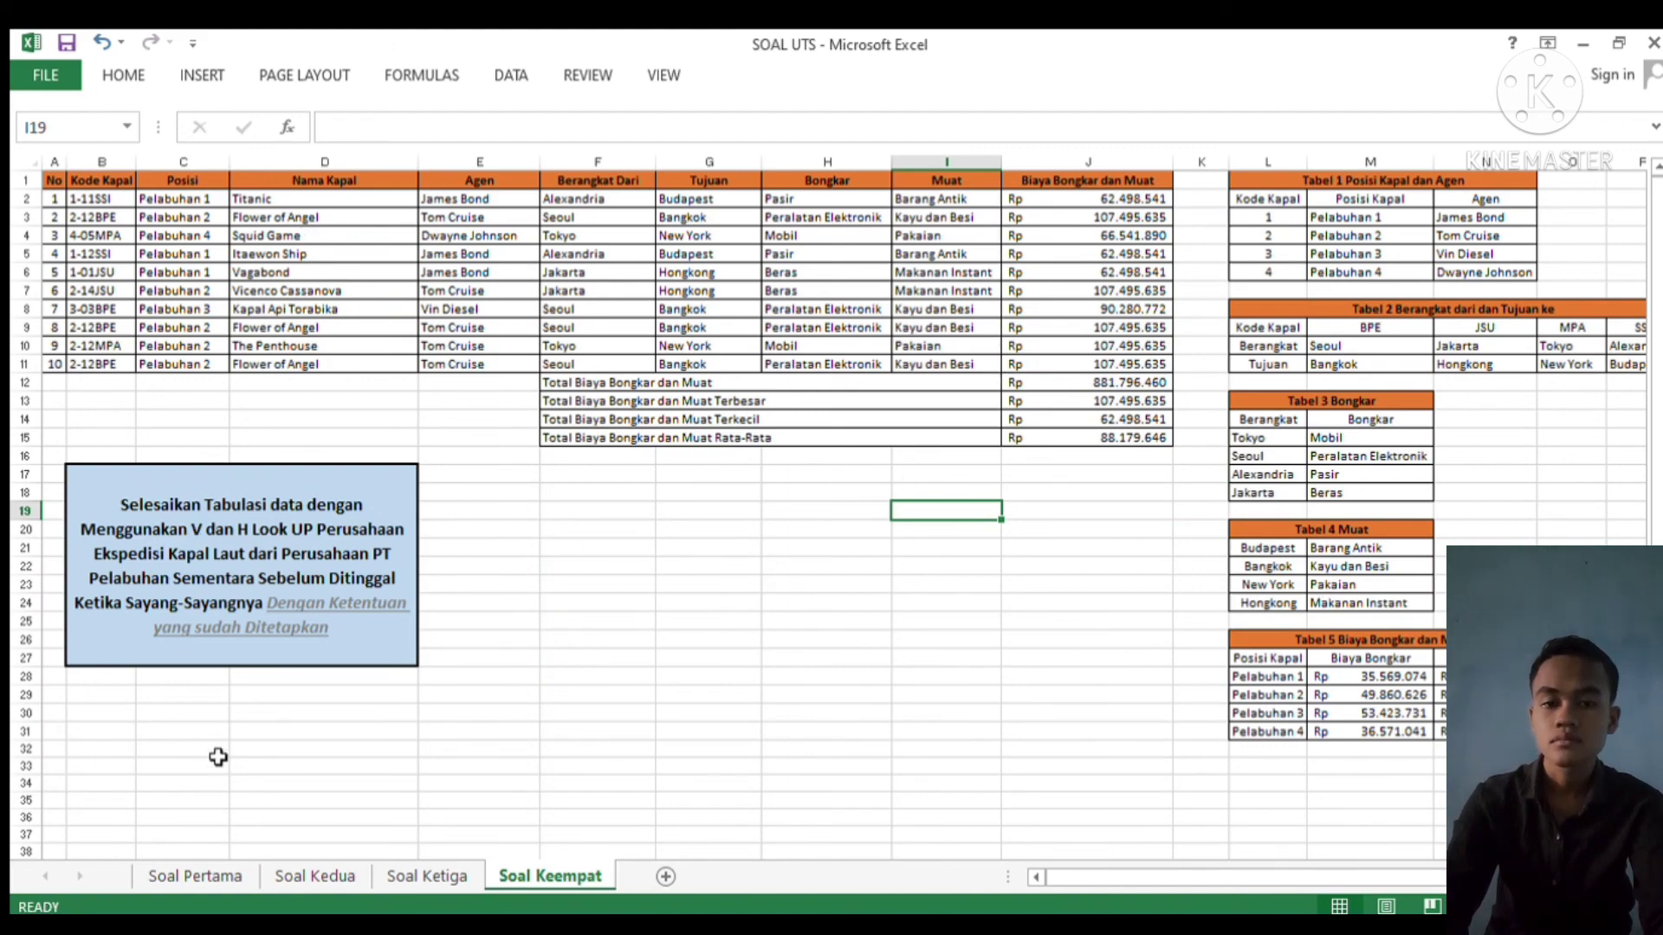
# Review the Soal Pertama, Soal Kedua and Soal Ketiga sheets, then return to Soal Keempat and inspect the formula in J3
pyautogui.click(206, 876)
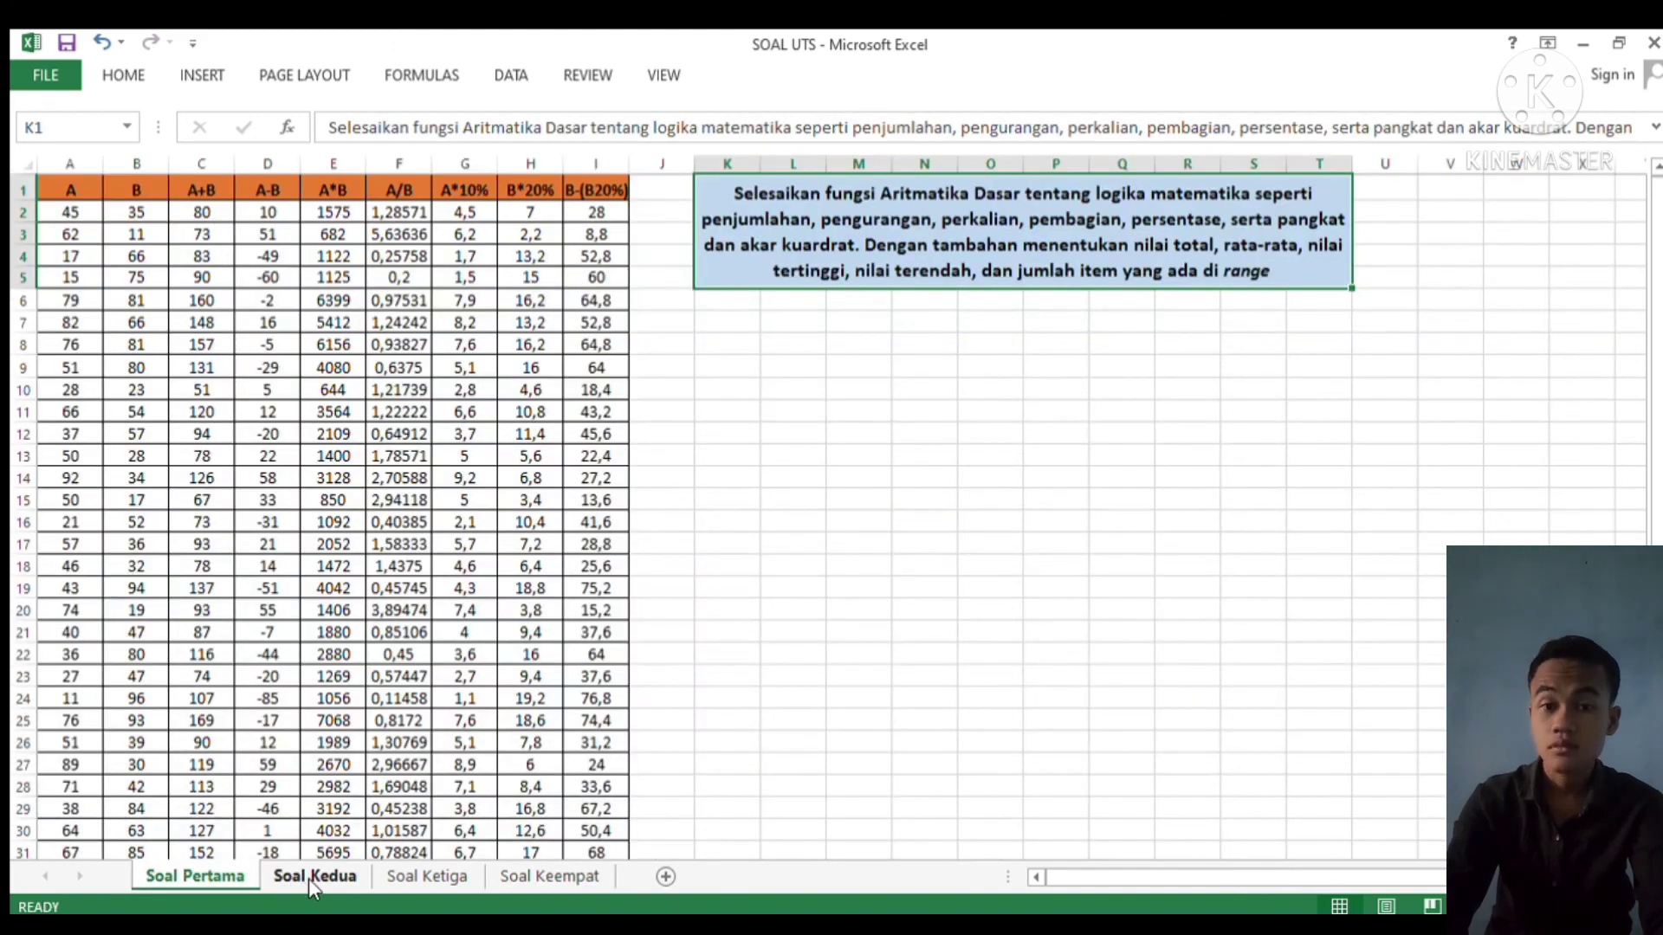
pyautogui.click(310, 879)
pyautogui.click(407, 879)
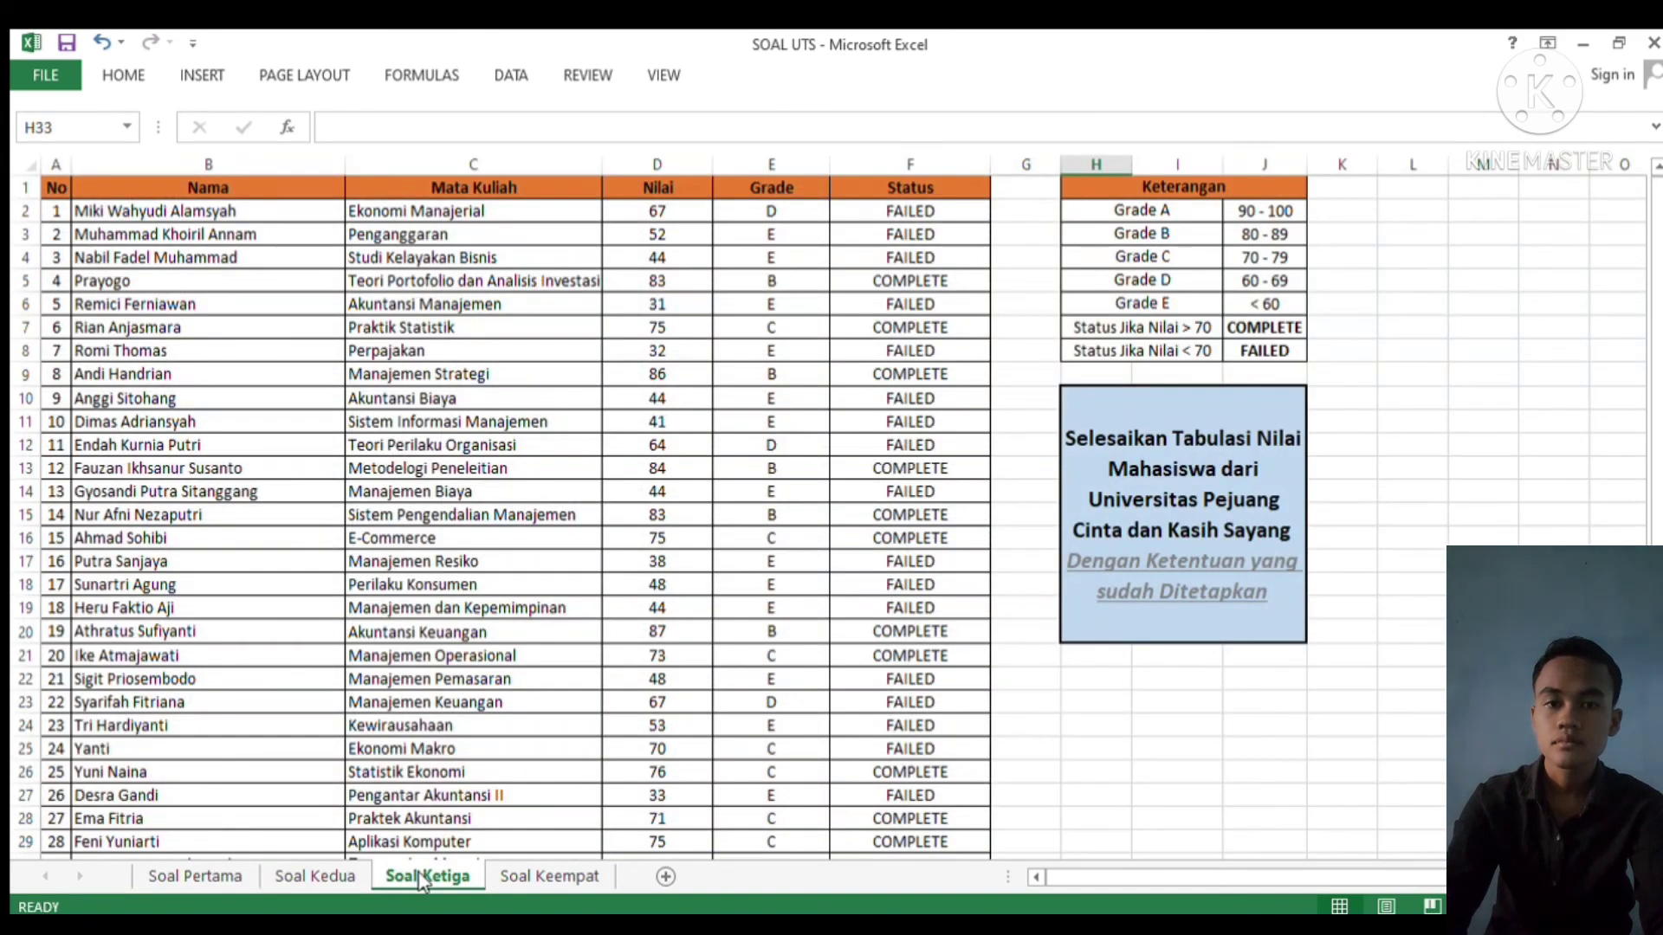
pyautogui.click(561, 875)
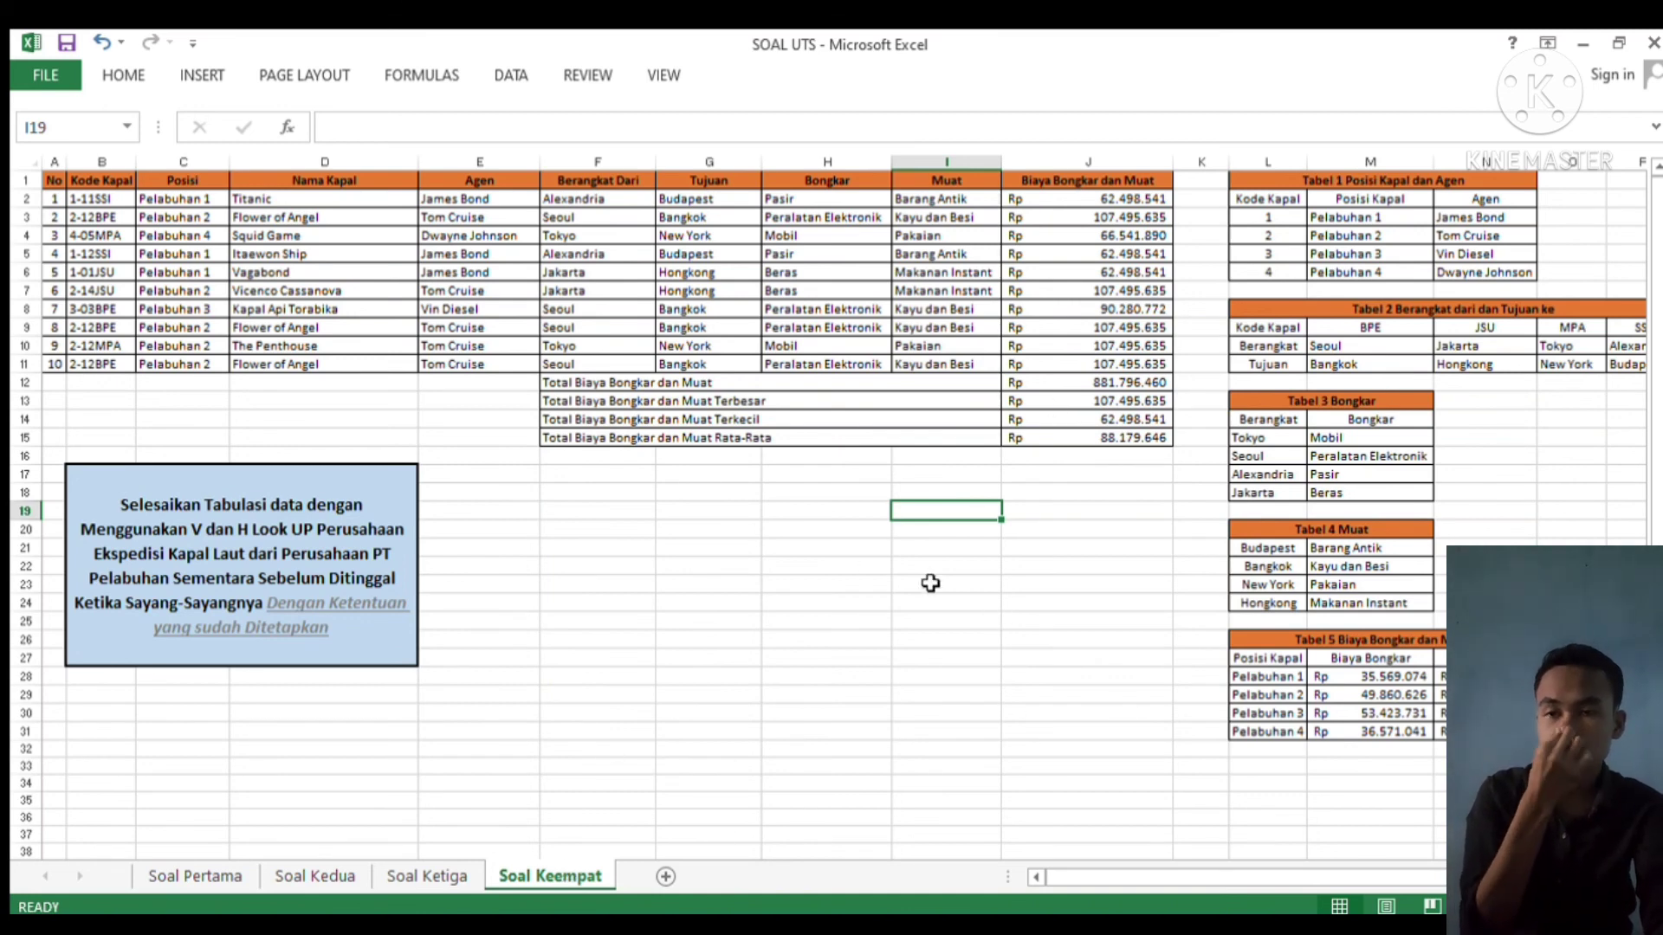
pyautogui.click(1027, 216)
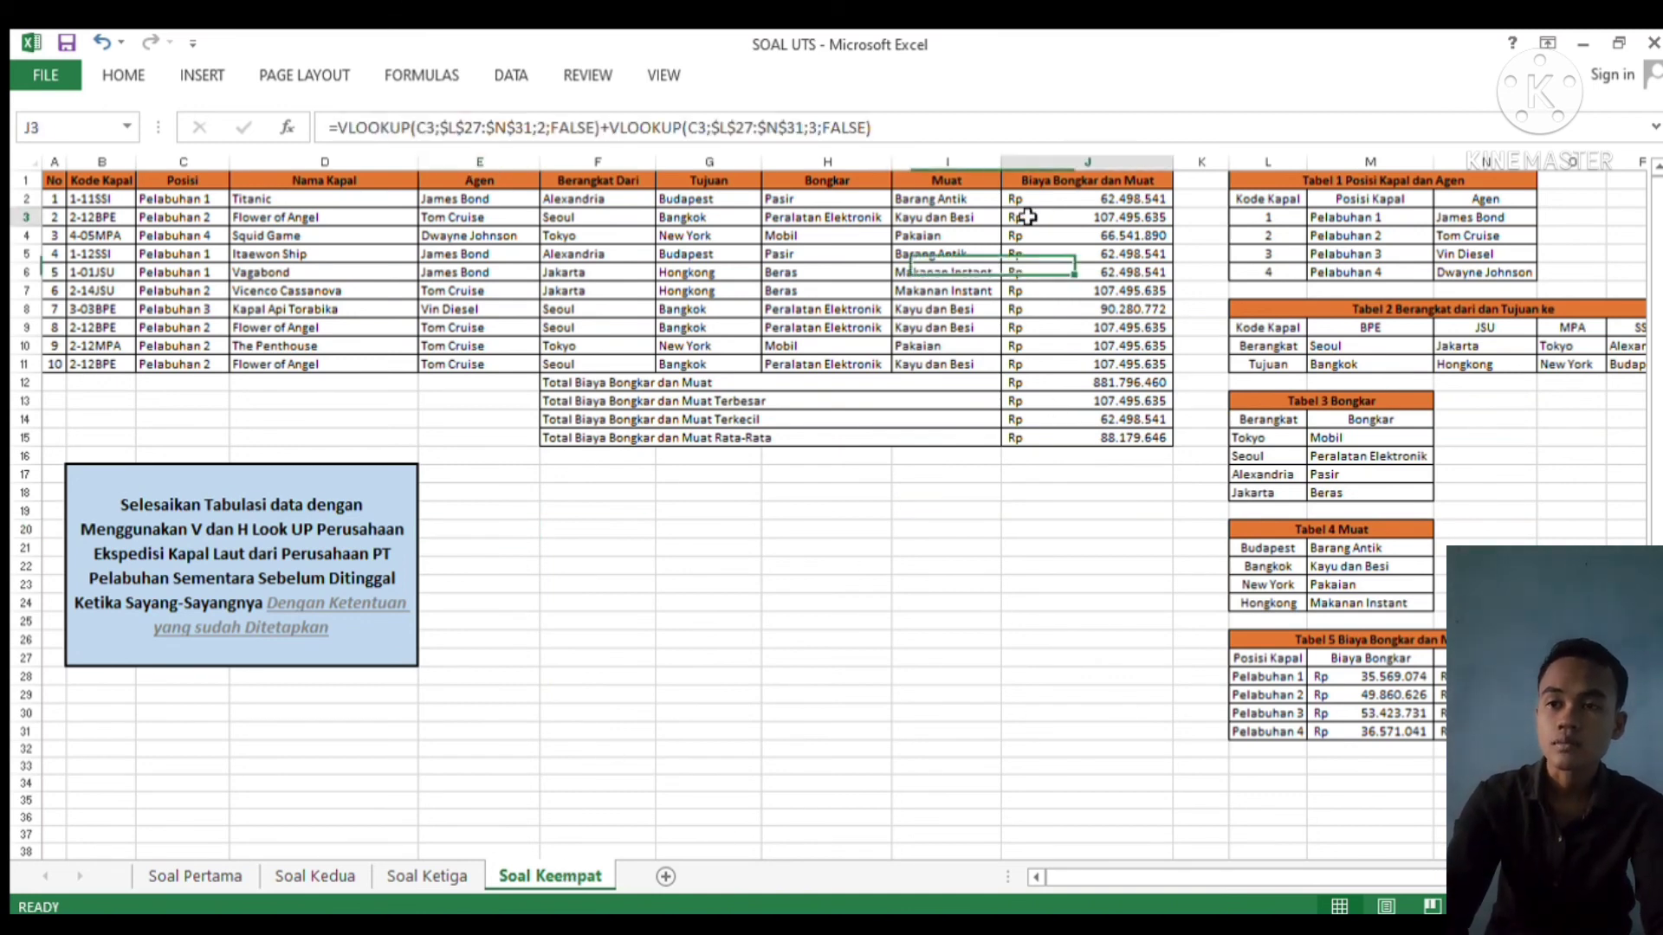